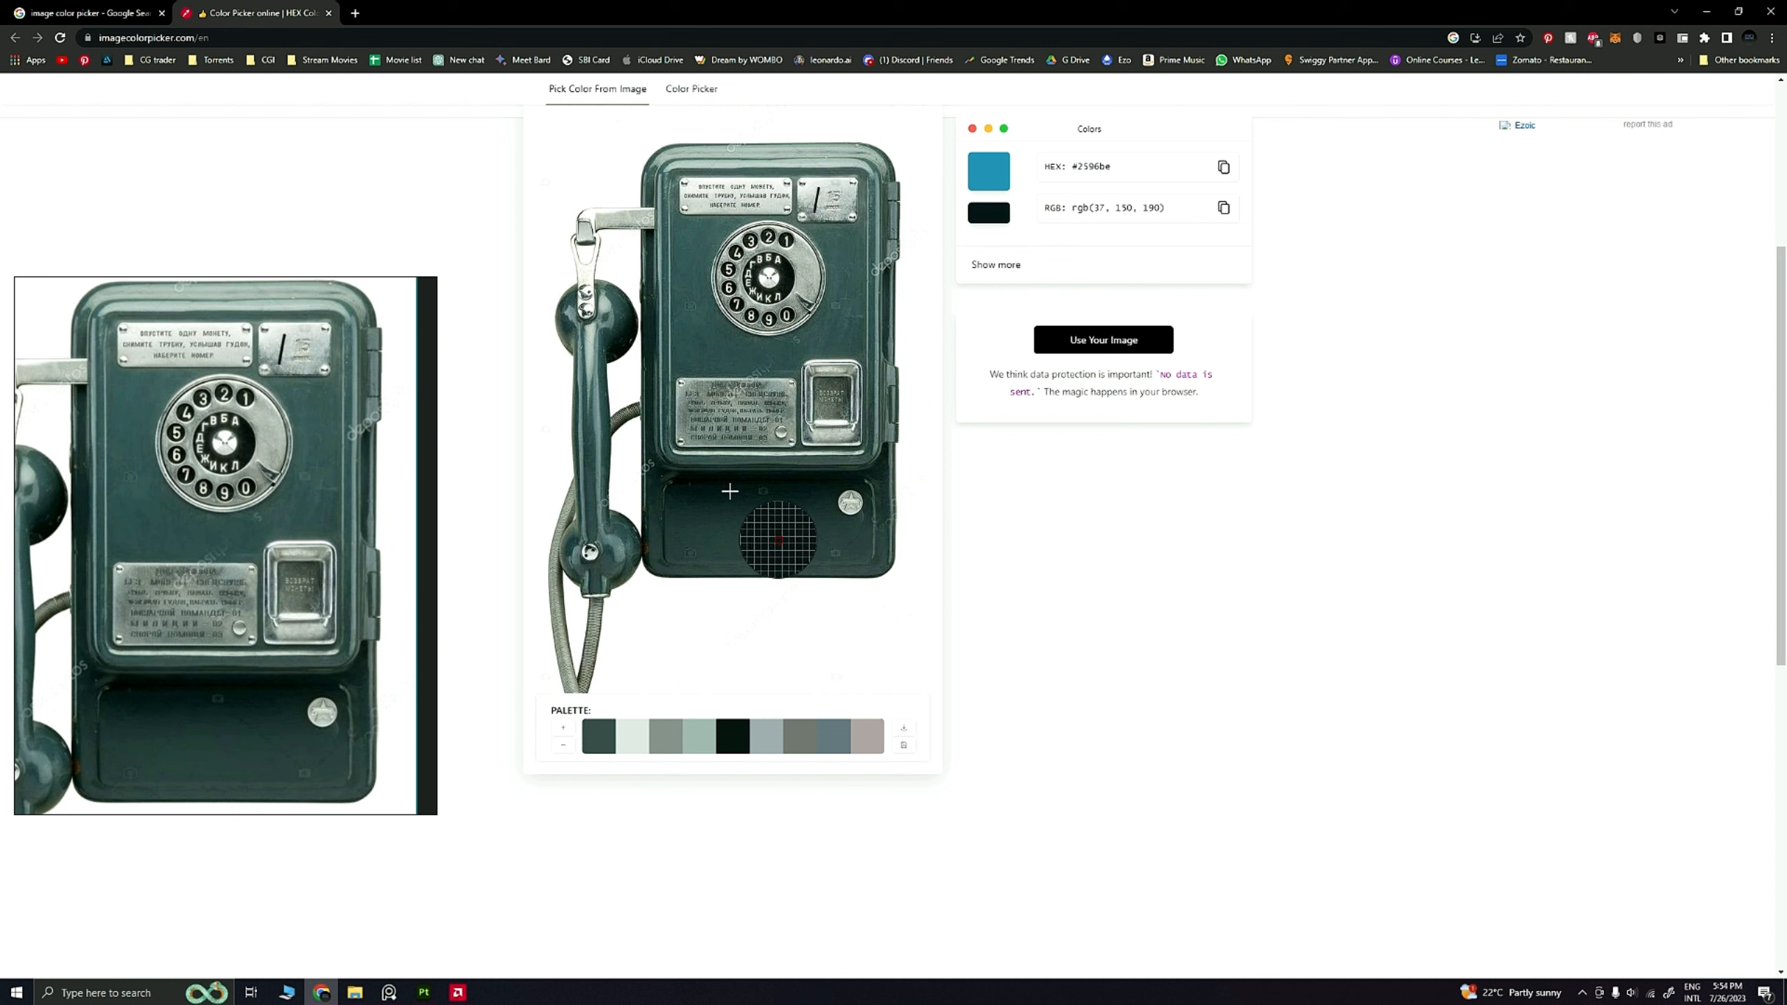
Step: Sample dark green #345252 from the payphone photo in the browser and apply it as the fill layer's base color in Substance 3D Painter
left_click(689, 334)
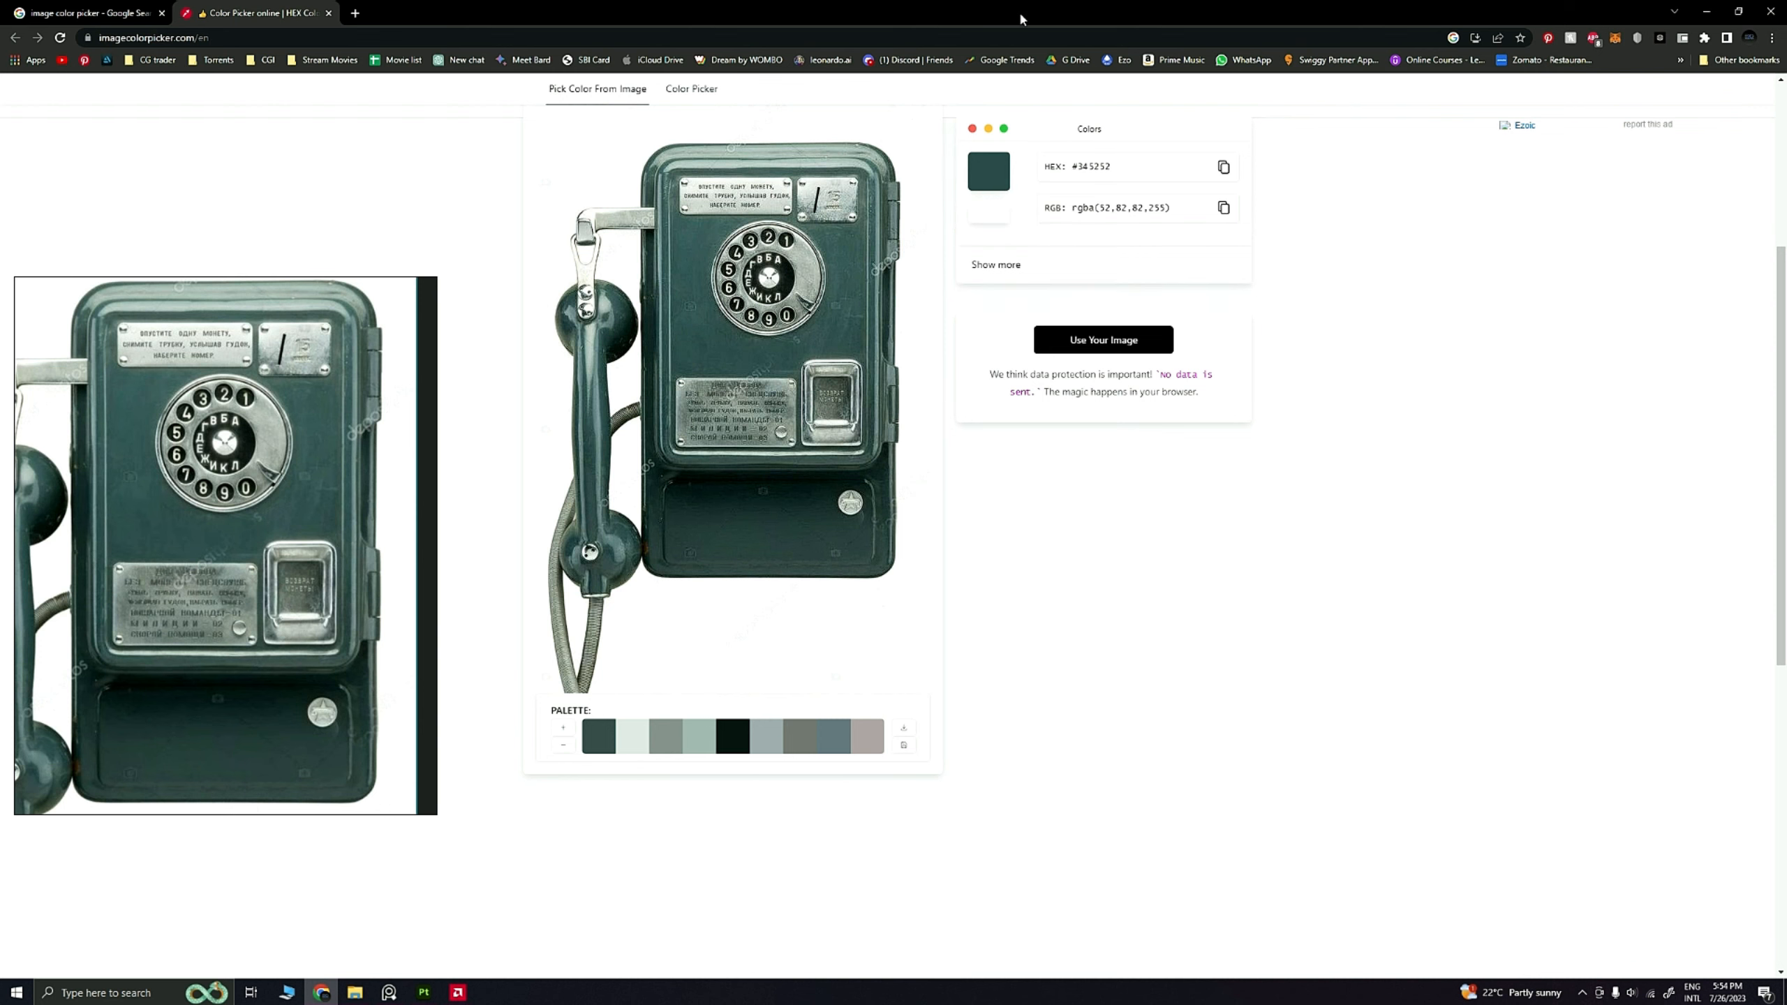
mouse_move(1022, 18)
left_mouse_down()
mouse_move(1105, 53)
mouse_move(964, 74)
left_mouse_up()
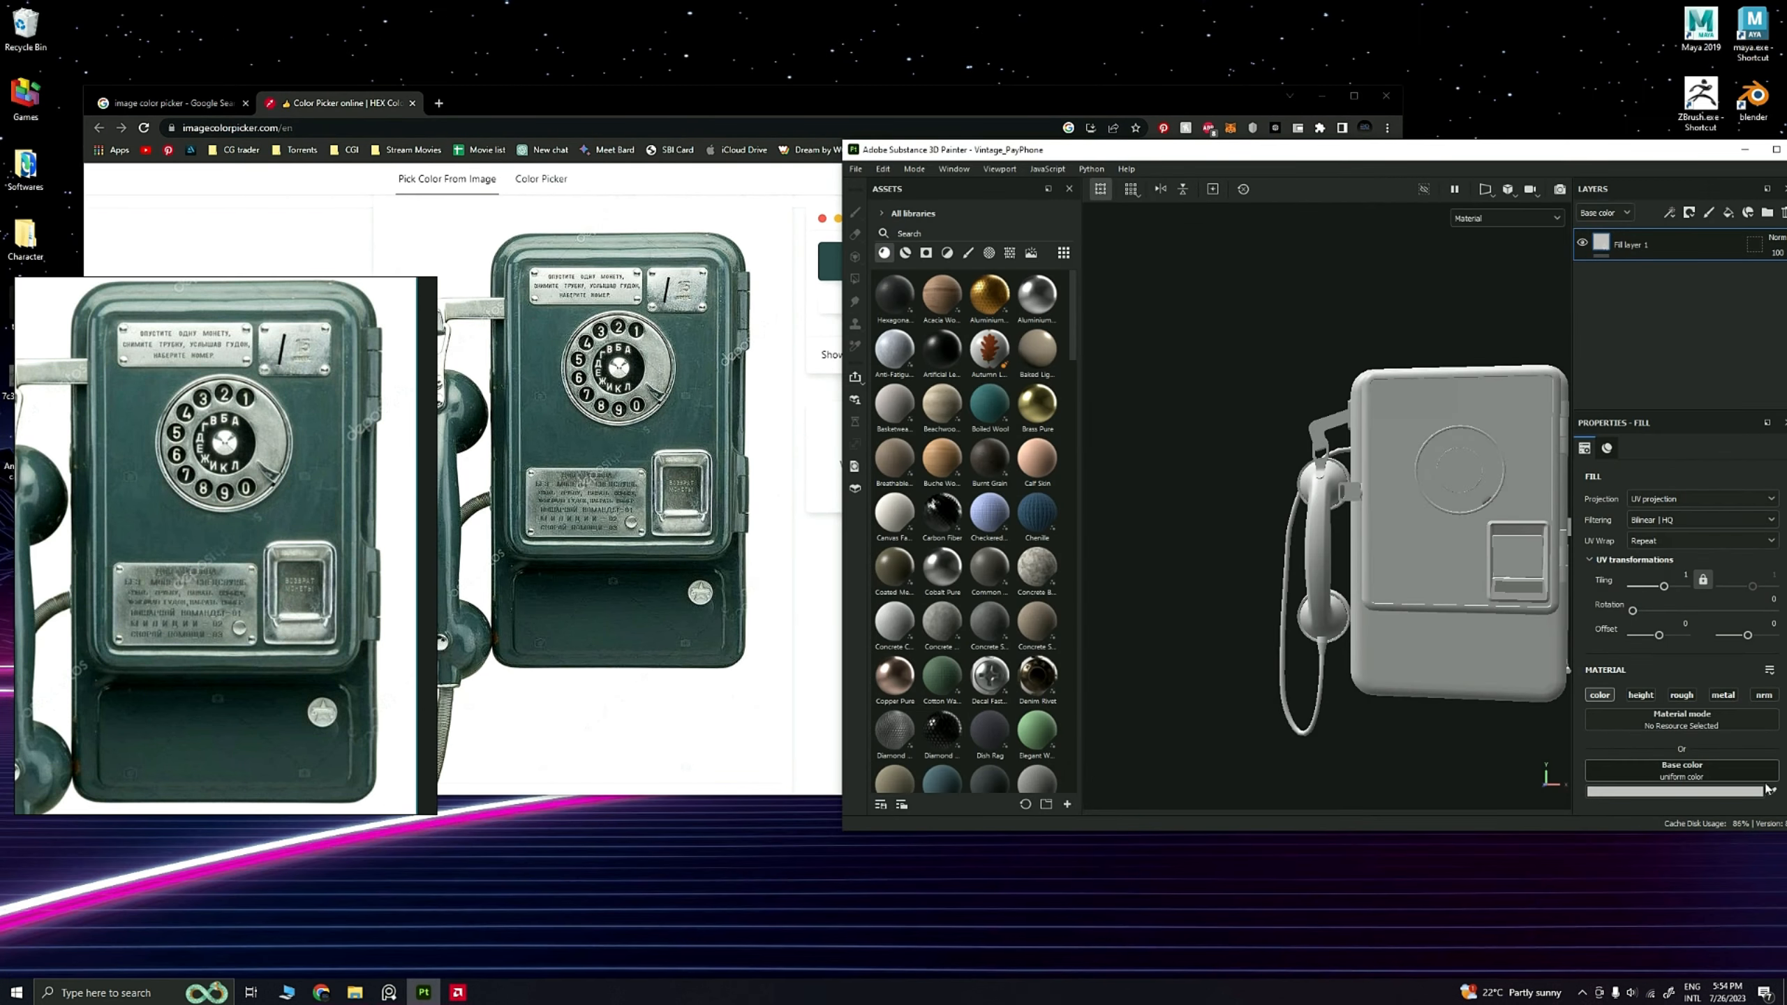
left_click(1774, 793)
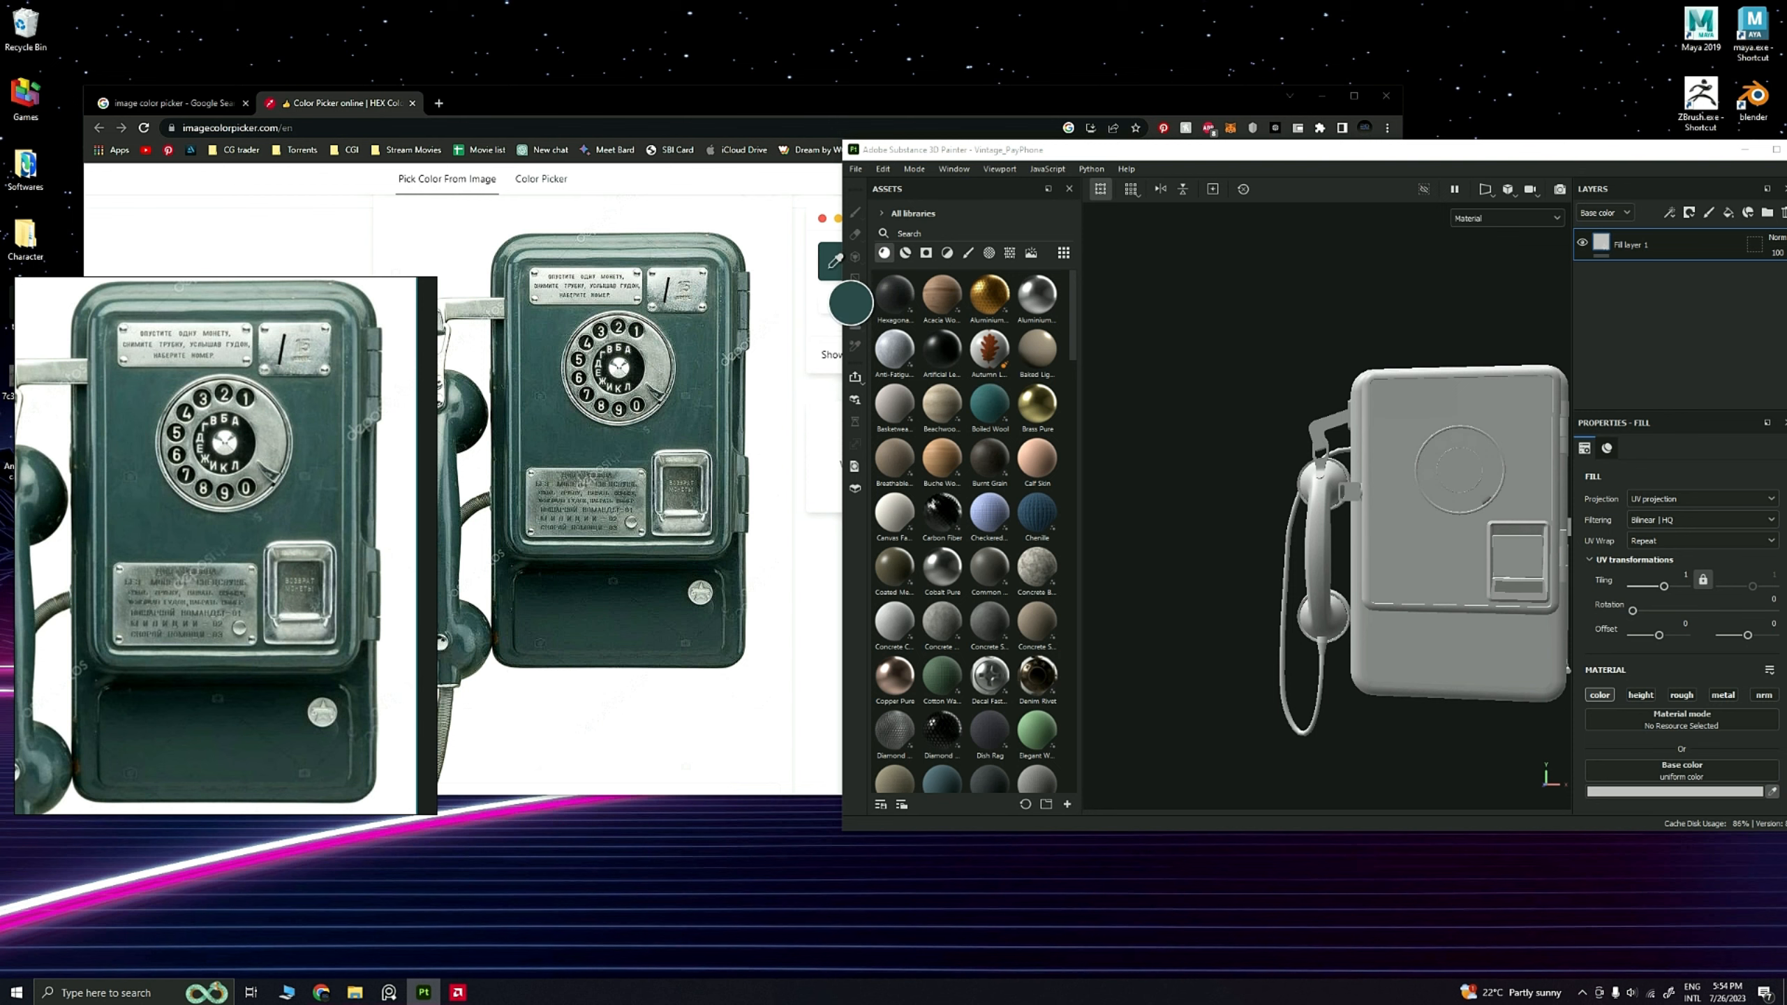
left_click(832, 266)
double_click(1348, 150)
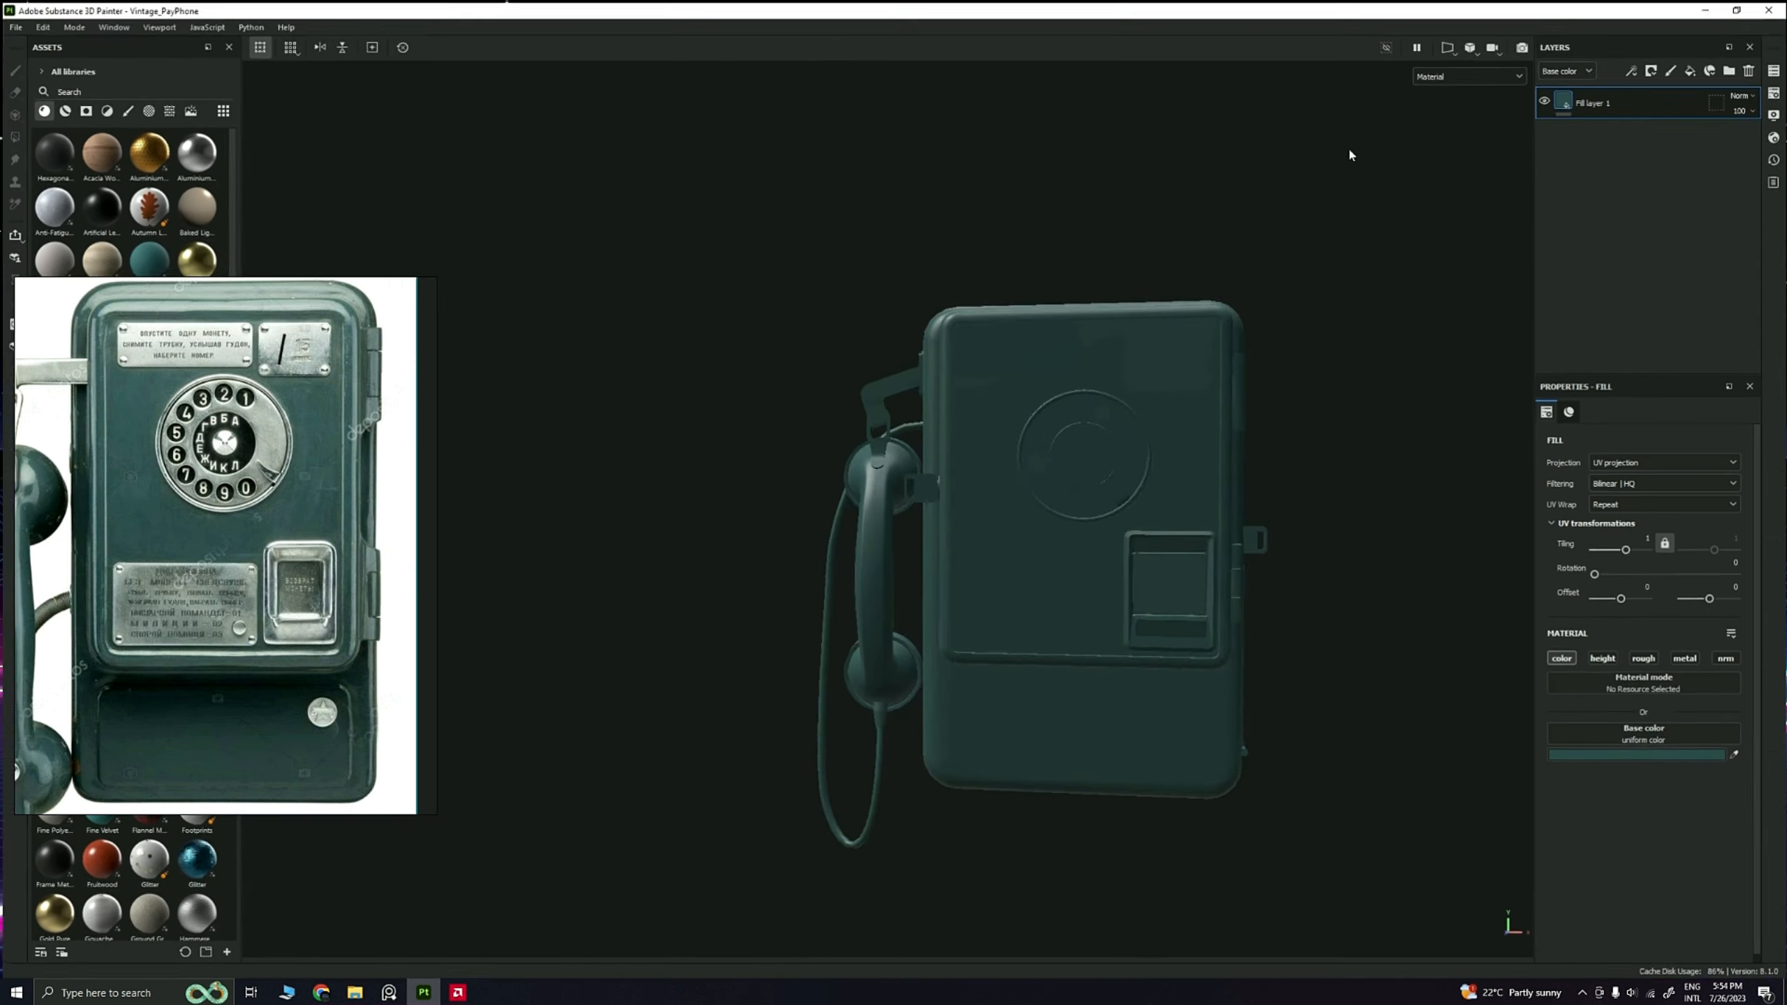
Step: Rename the green fill layer as Base
double_click(1597, 102)
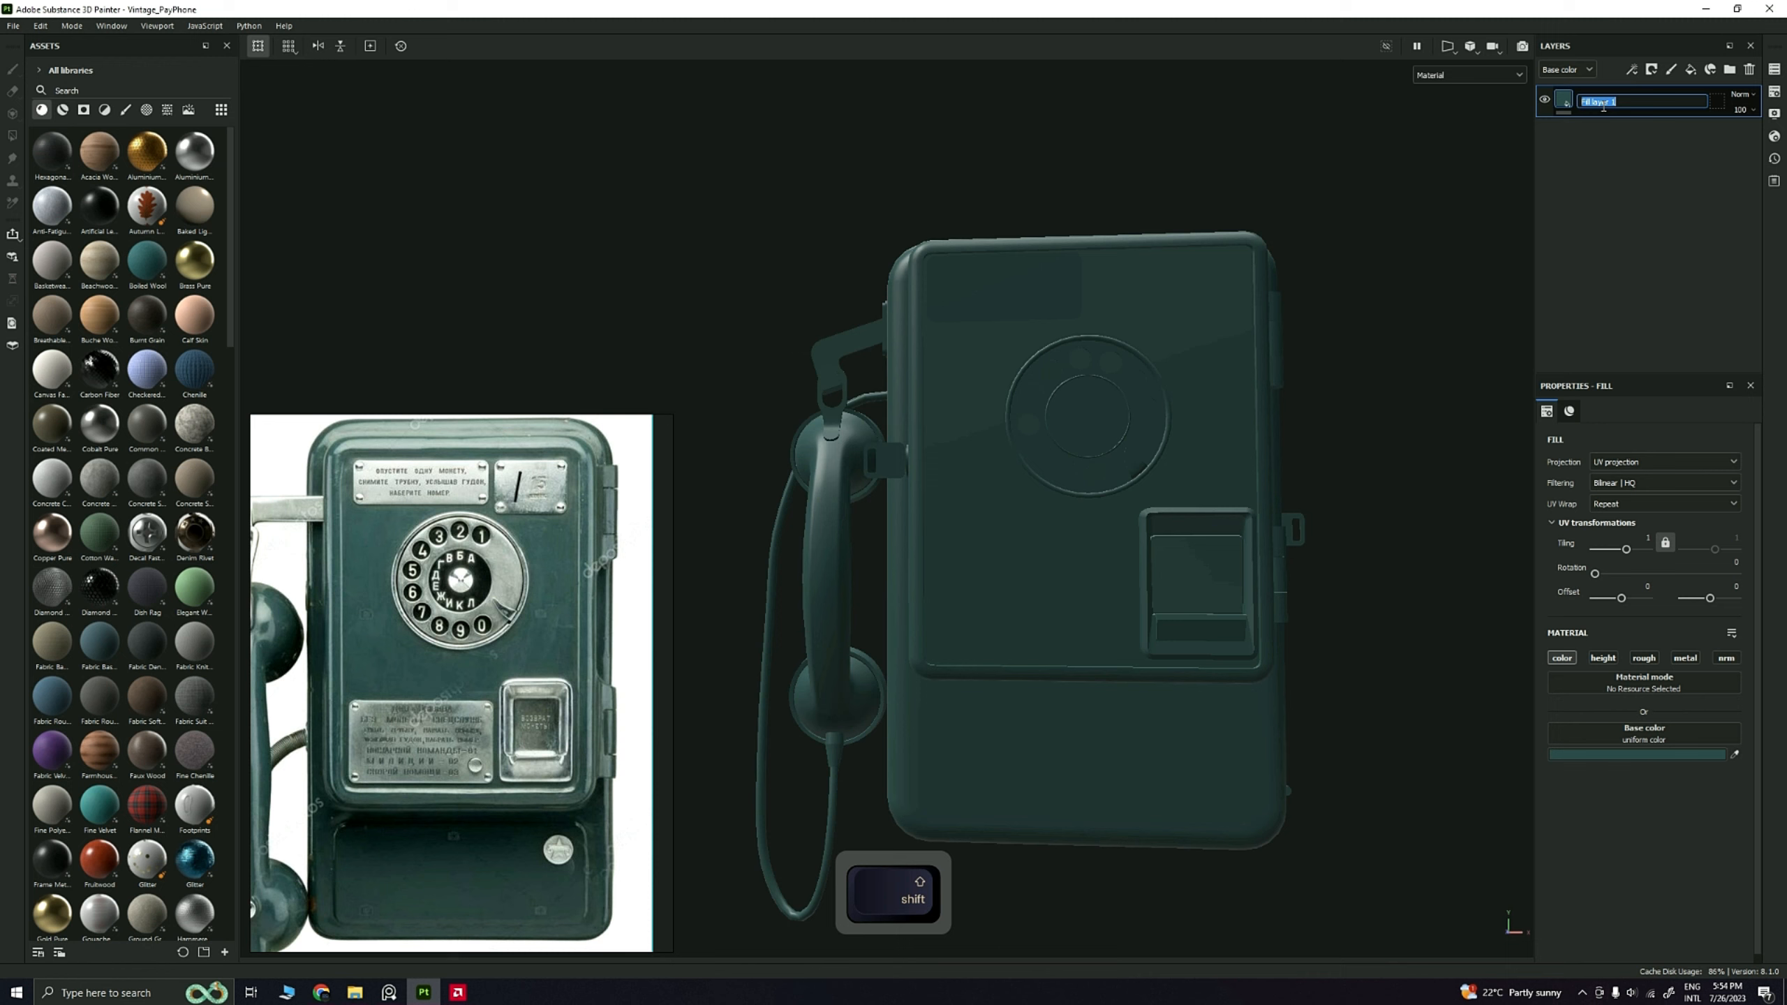
type("Base")
key("Return")
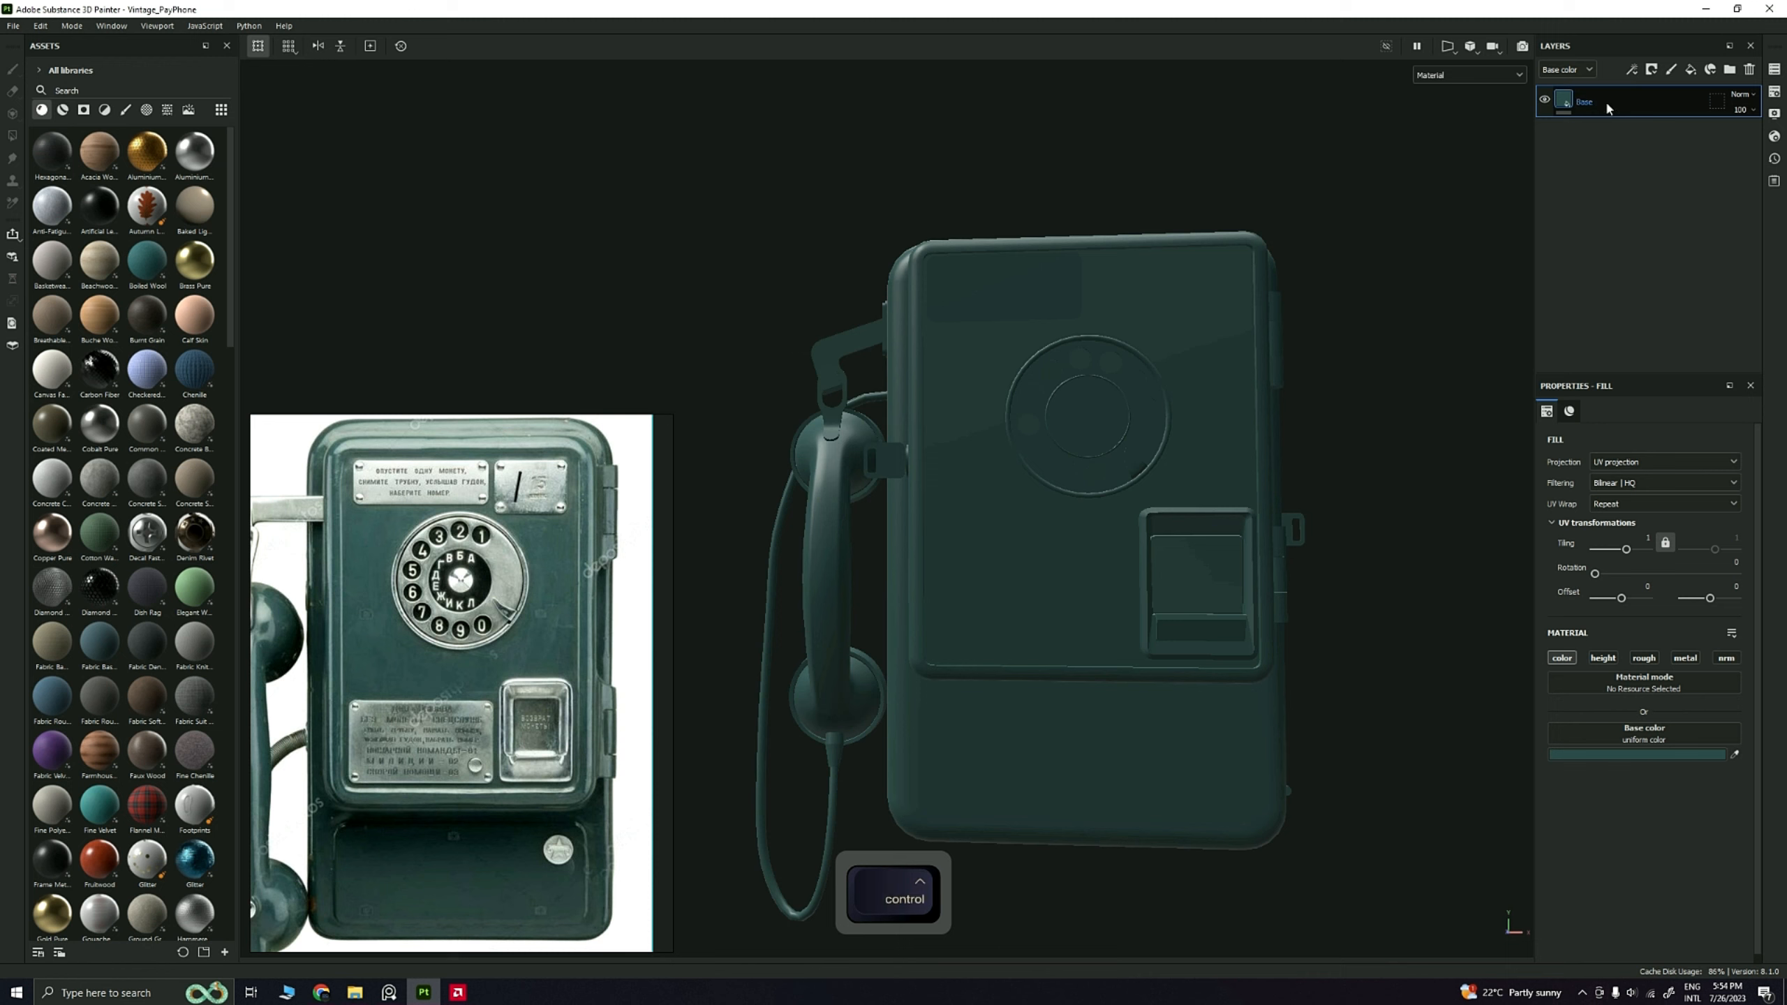
Step: Group the Base layer into a folder and name the folder Phone Body
key("ctrl+g")
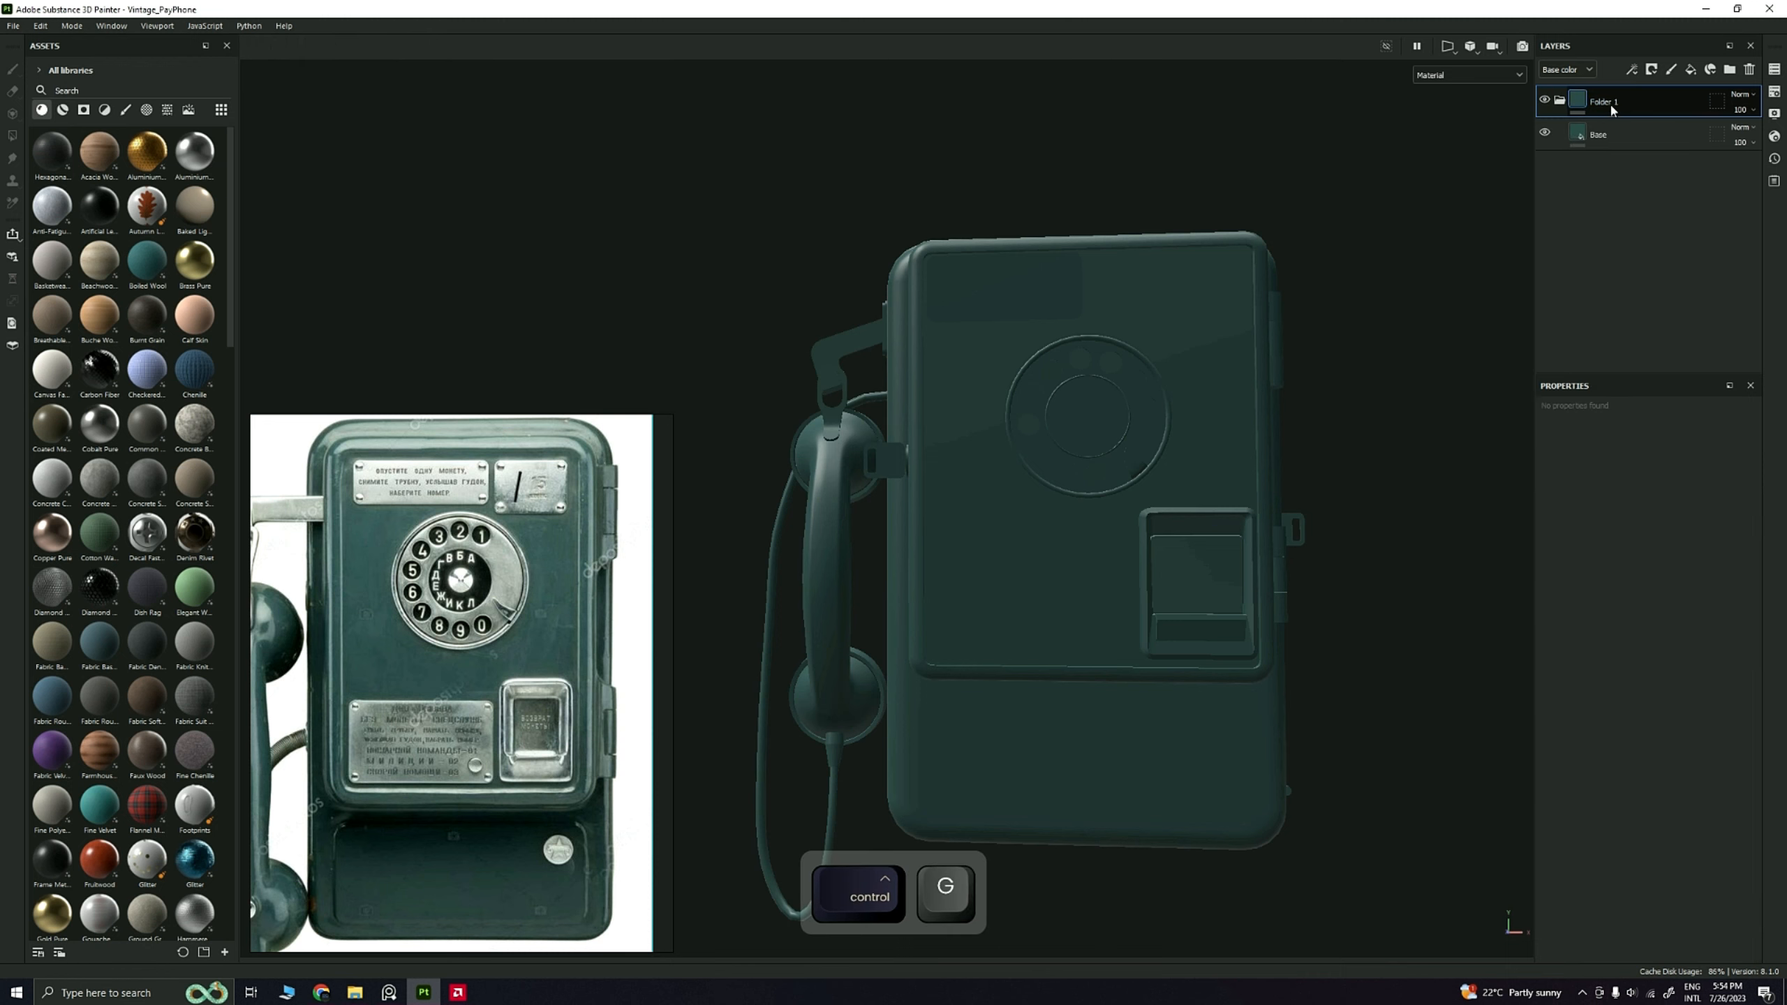
double_click(1611, 102)
key("BackSpace")
type("MainPhone Body")
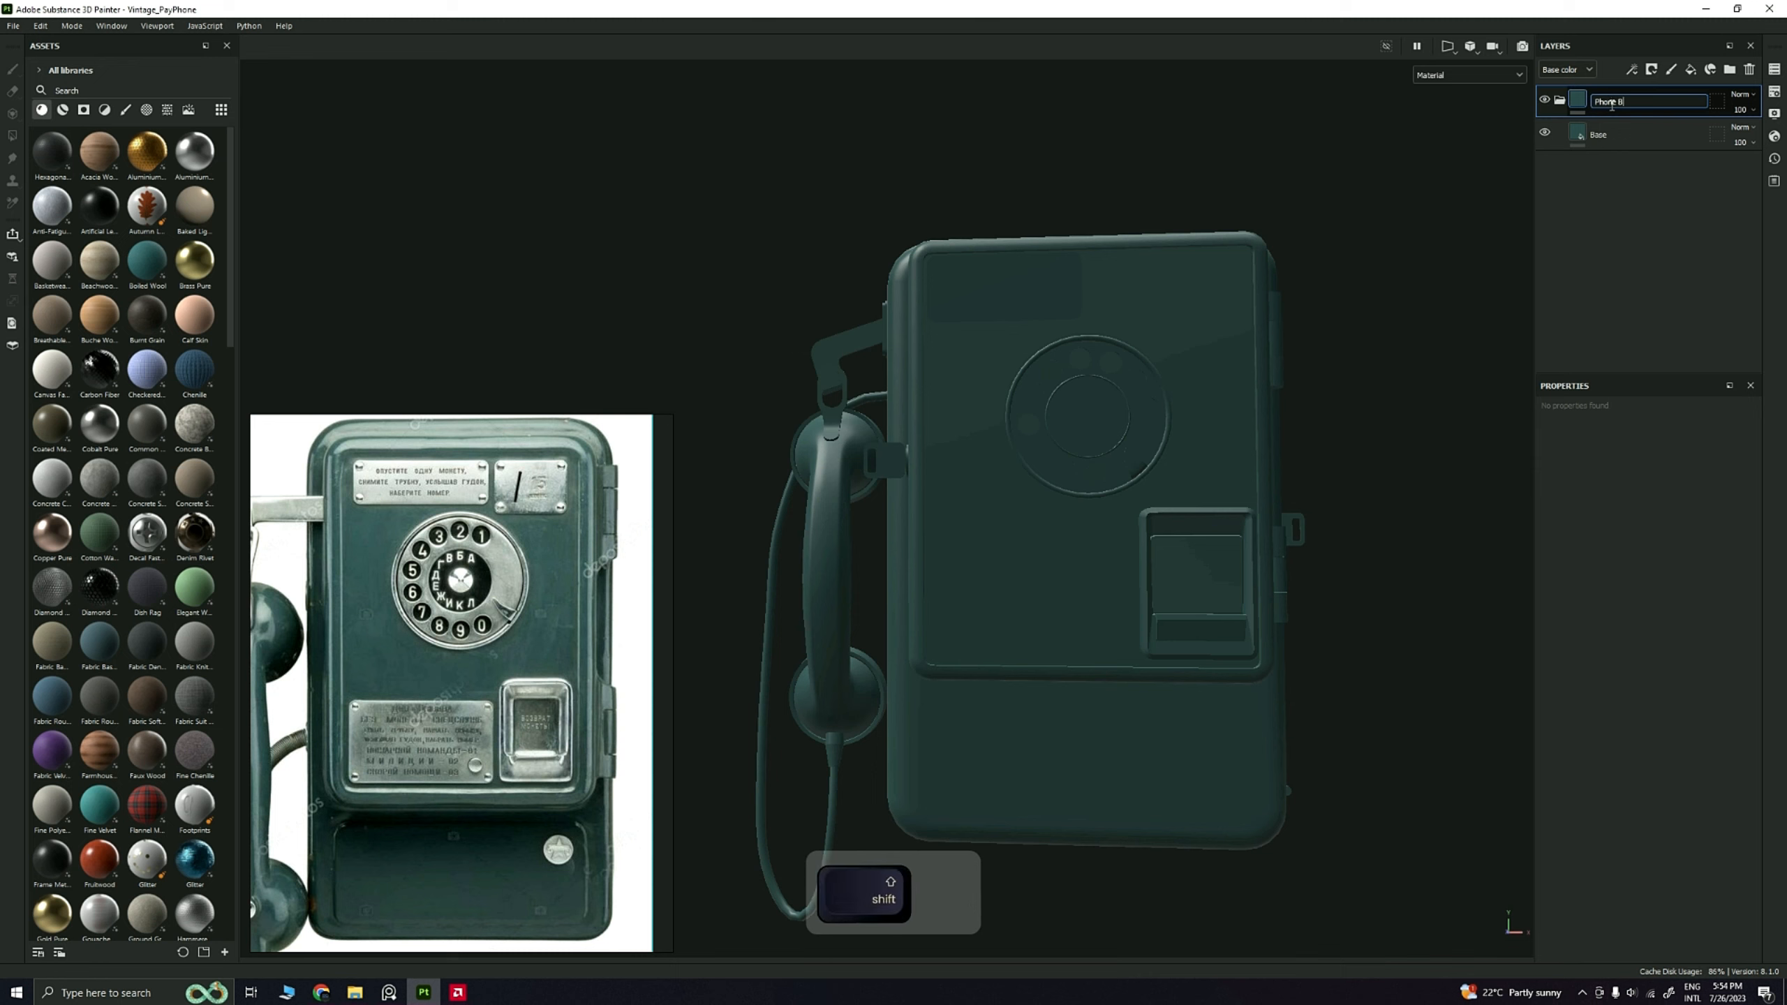
key("Return")
Step: Compare the model with the reference photo and add a black mask to the Phone Body folder
scroll(485, 511, "down", 4)
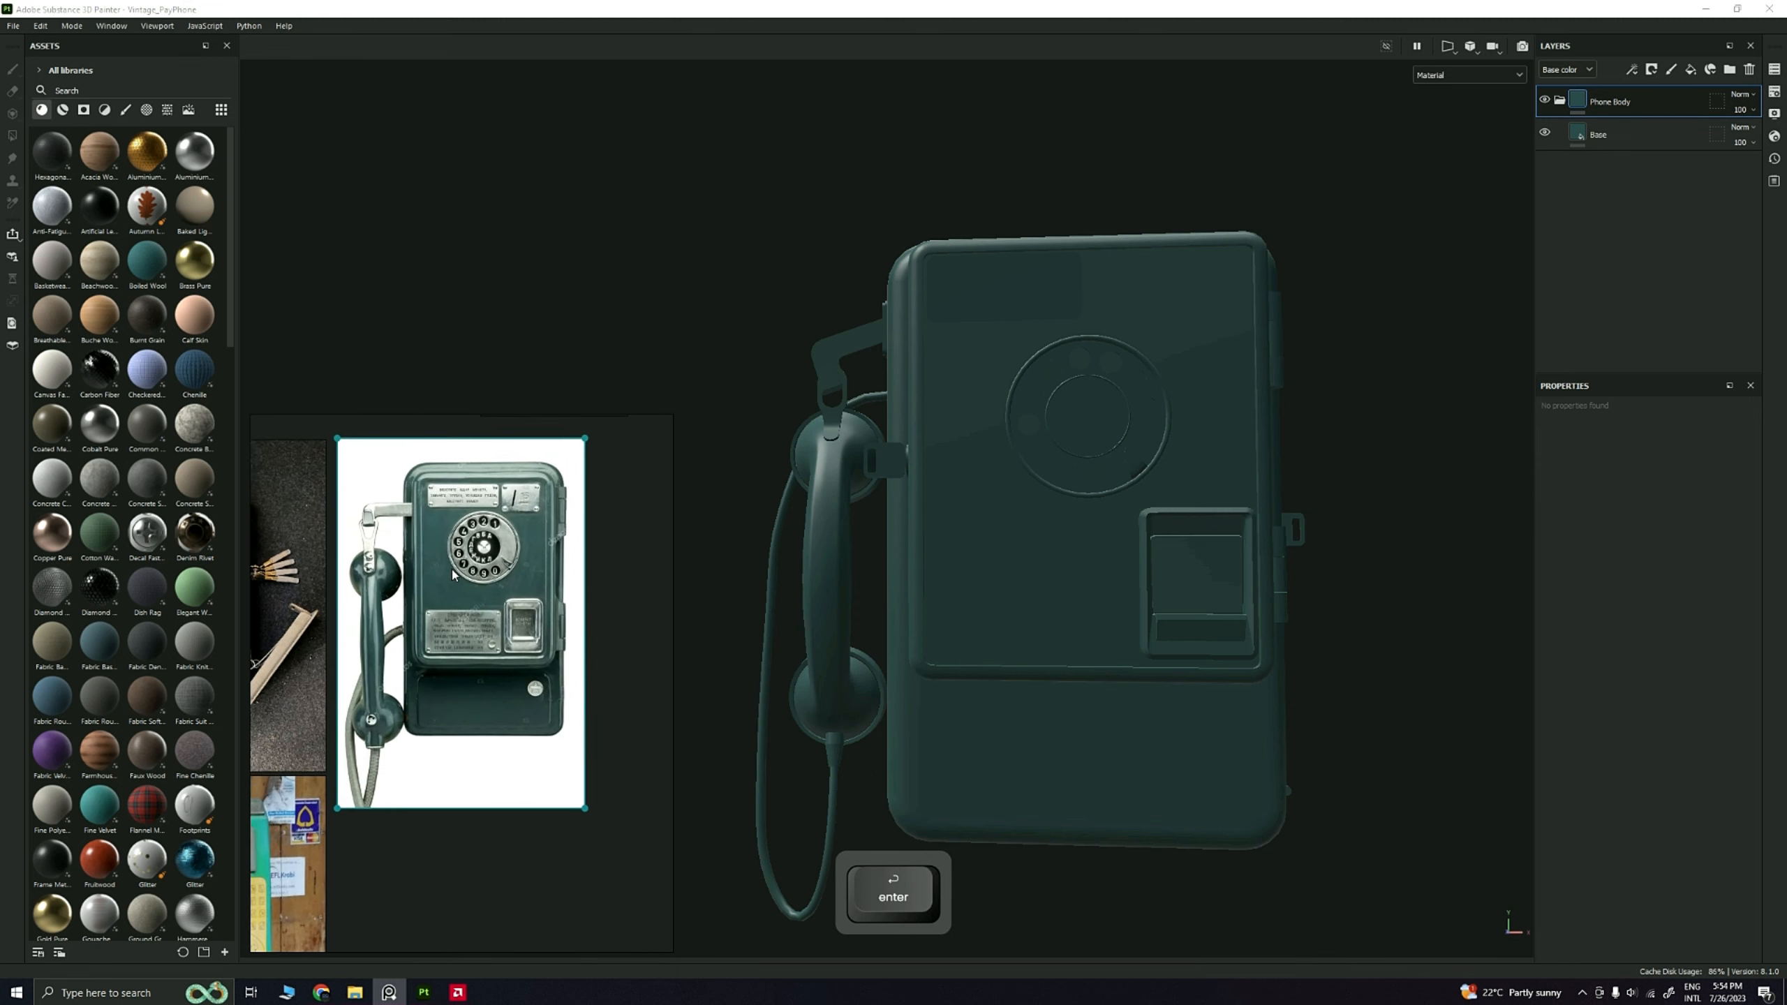
middle_click_drag(437, 575, 386, 611)
scroll(388, 610, "up", 3)
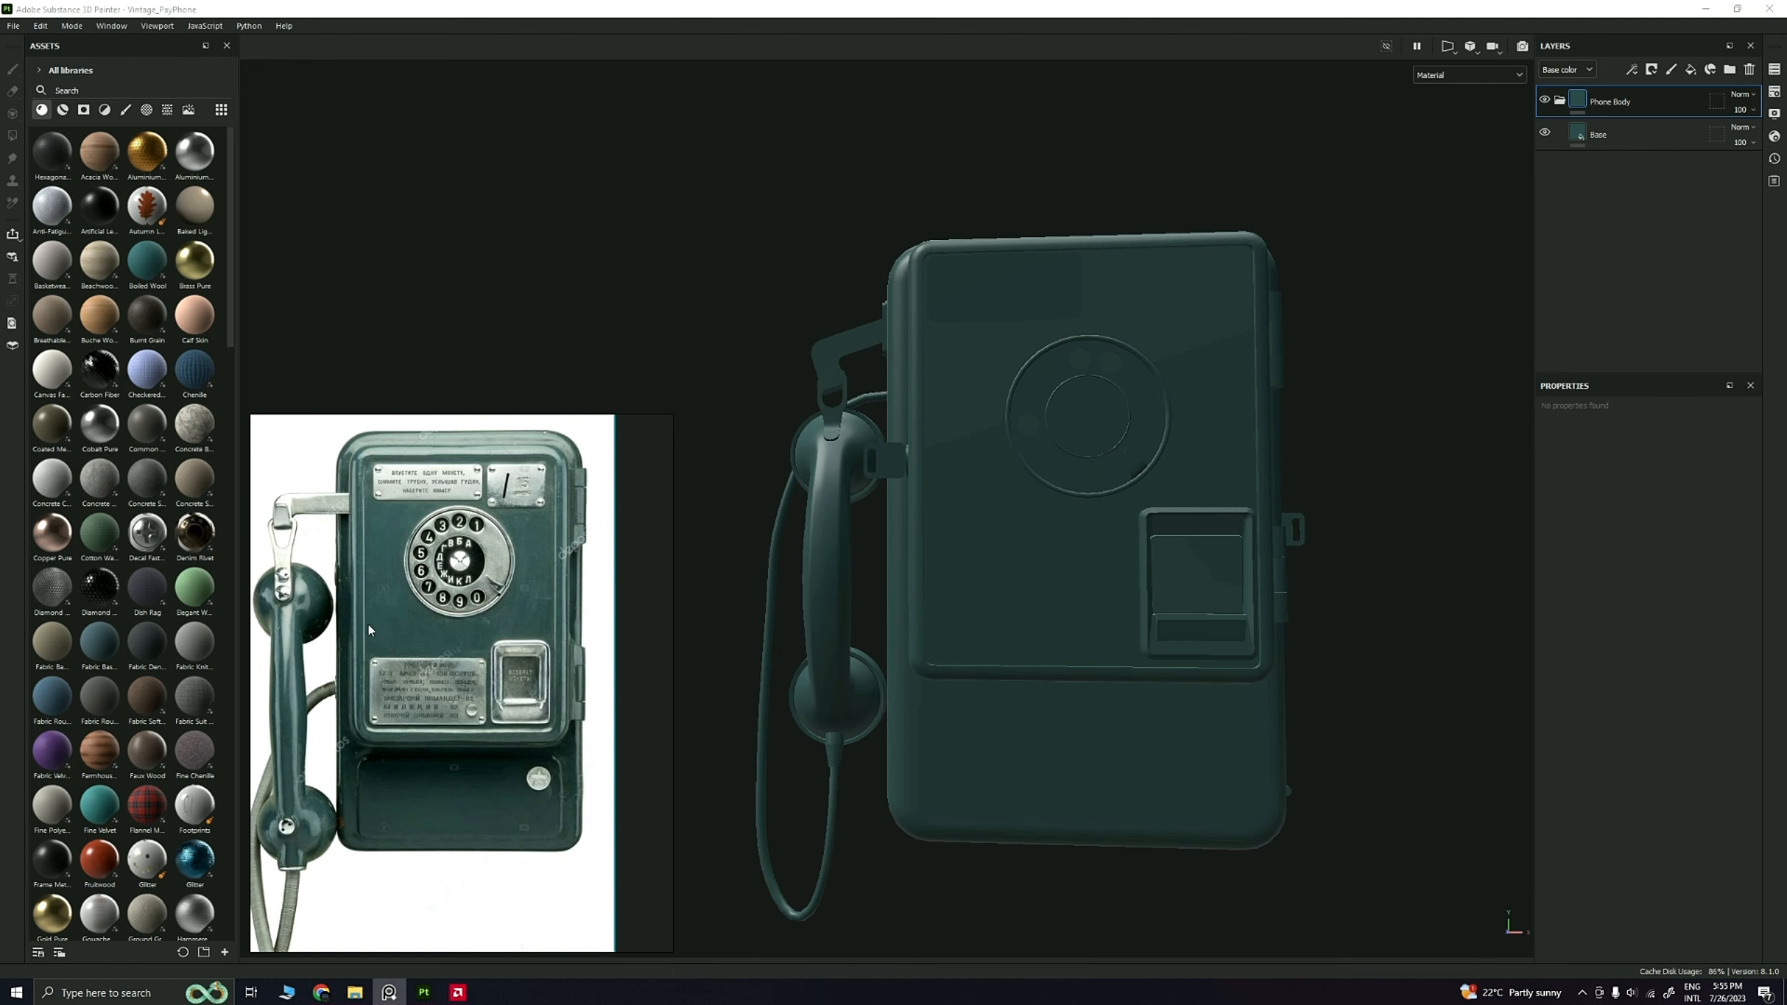
left_click_drag(1084, 627, 1076, 584, "alt")
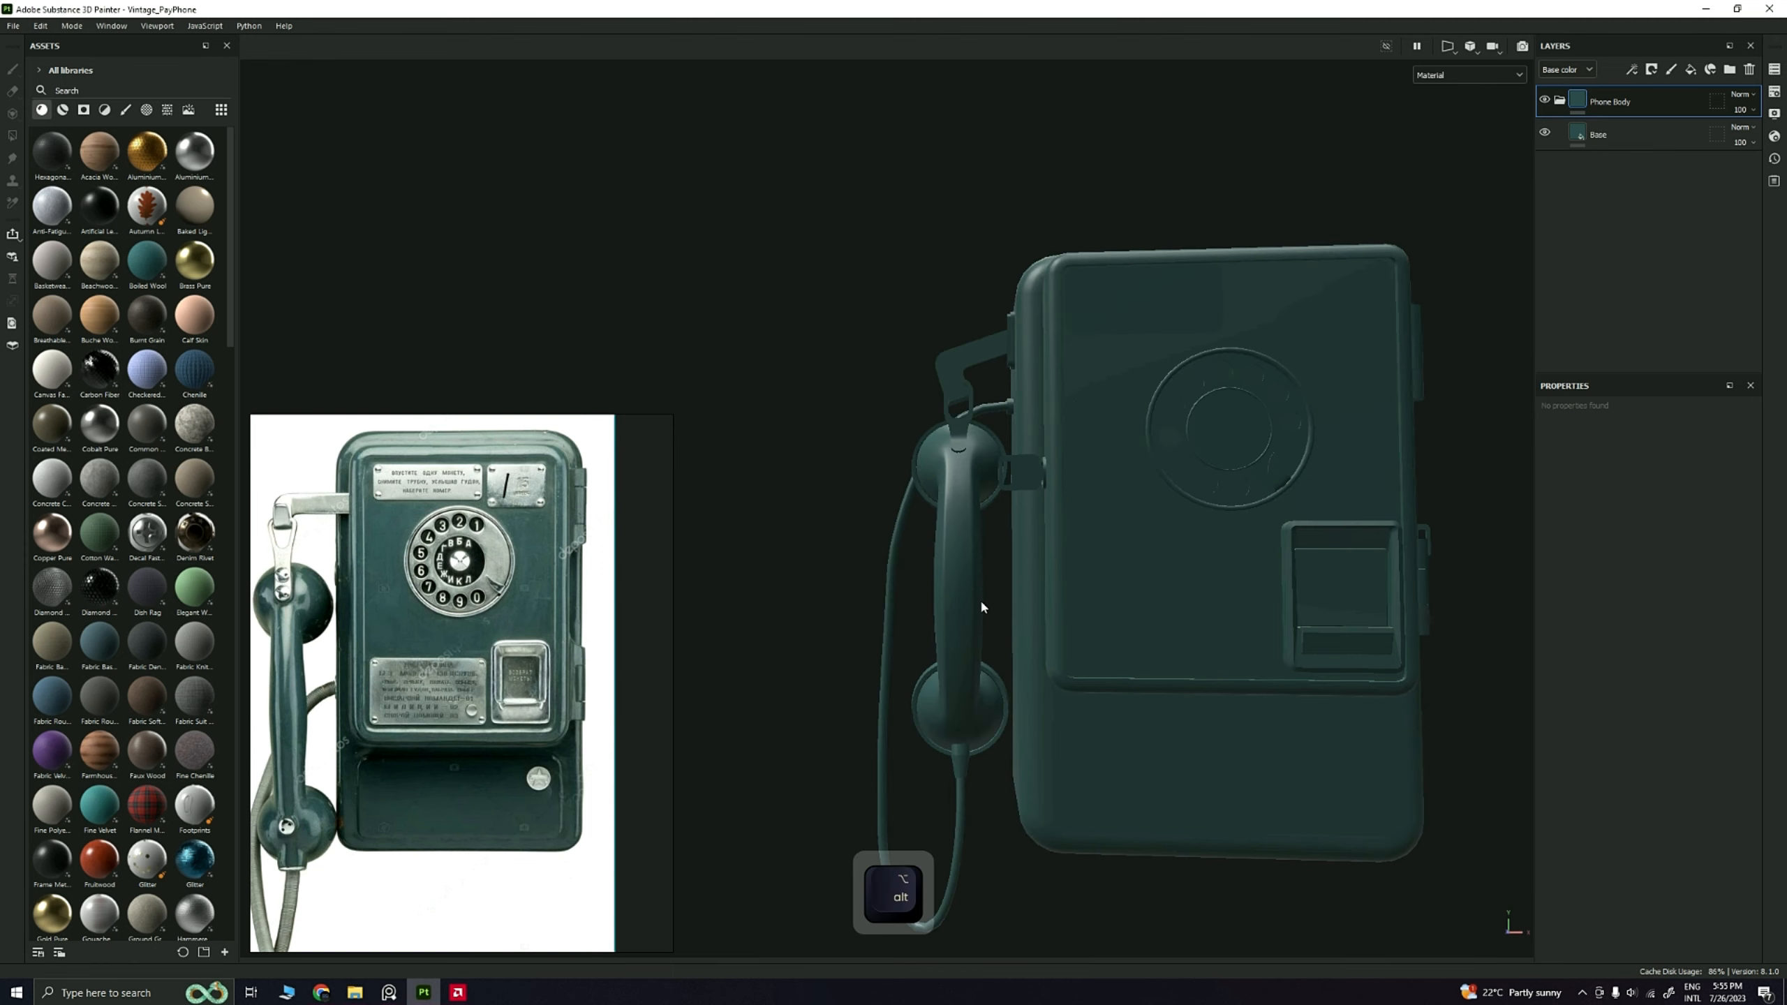
left_click_drag(834, 585, 950, 578, "alt")
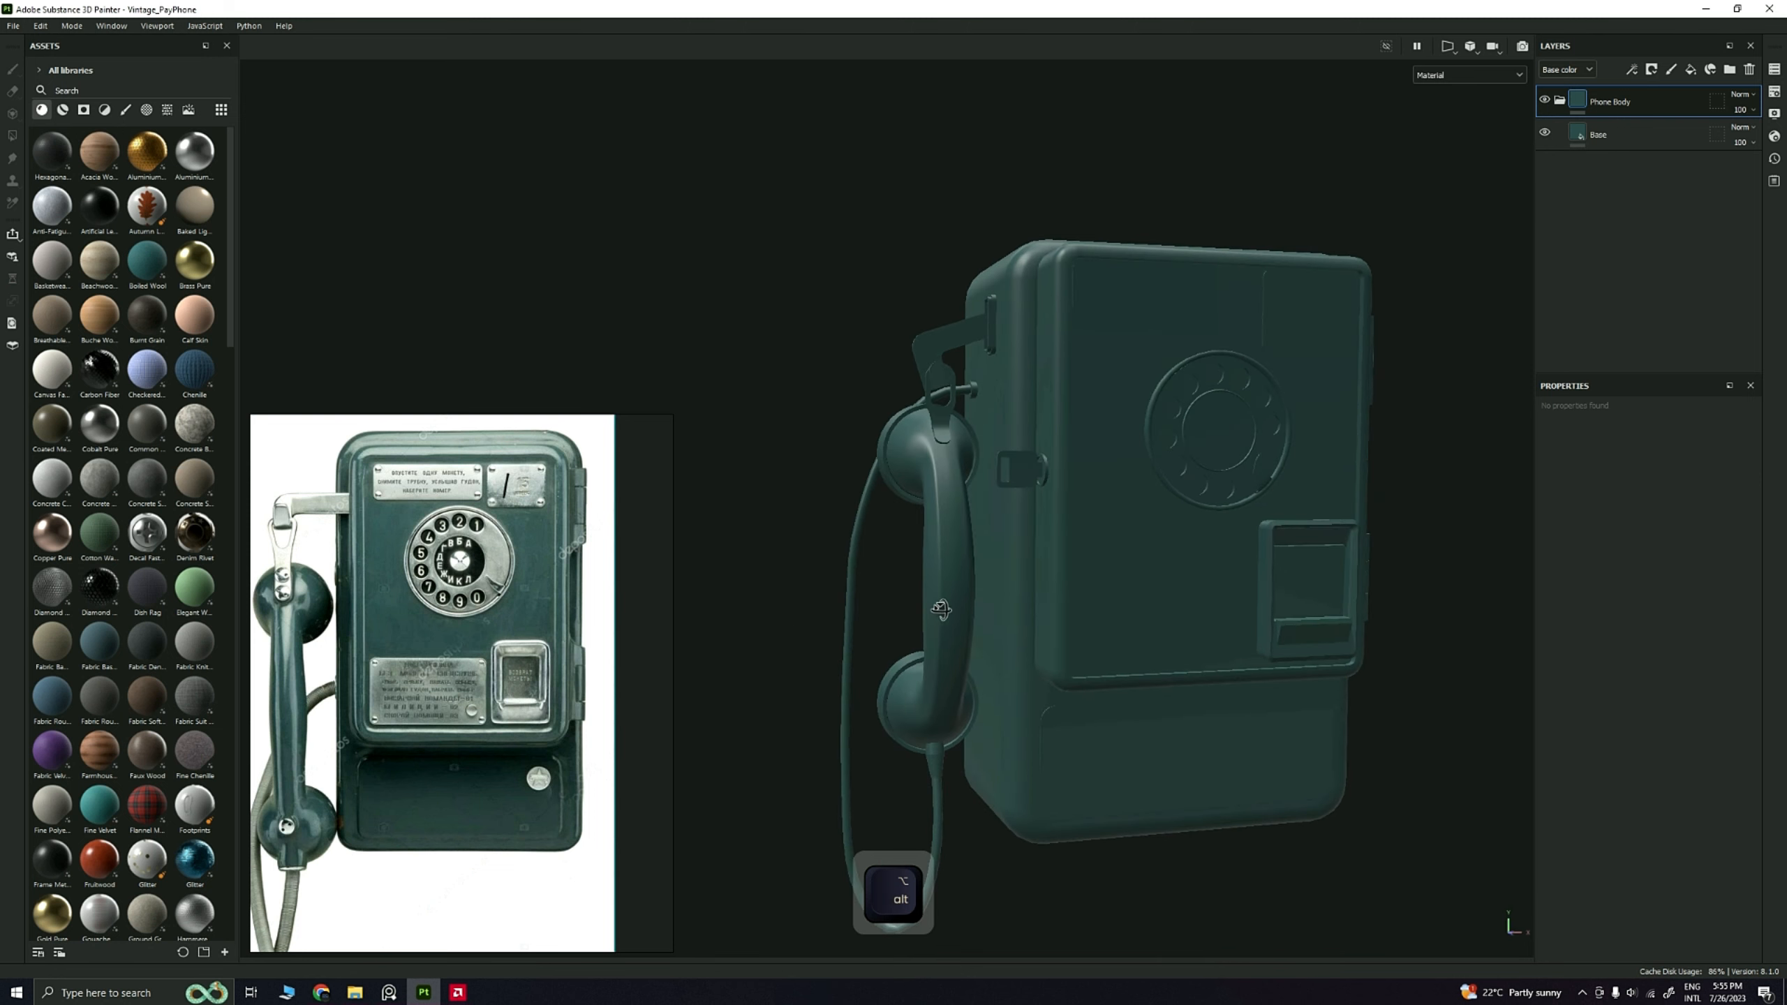
right_click(1621, 106)
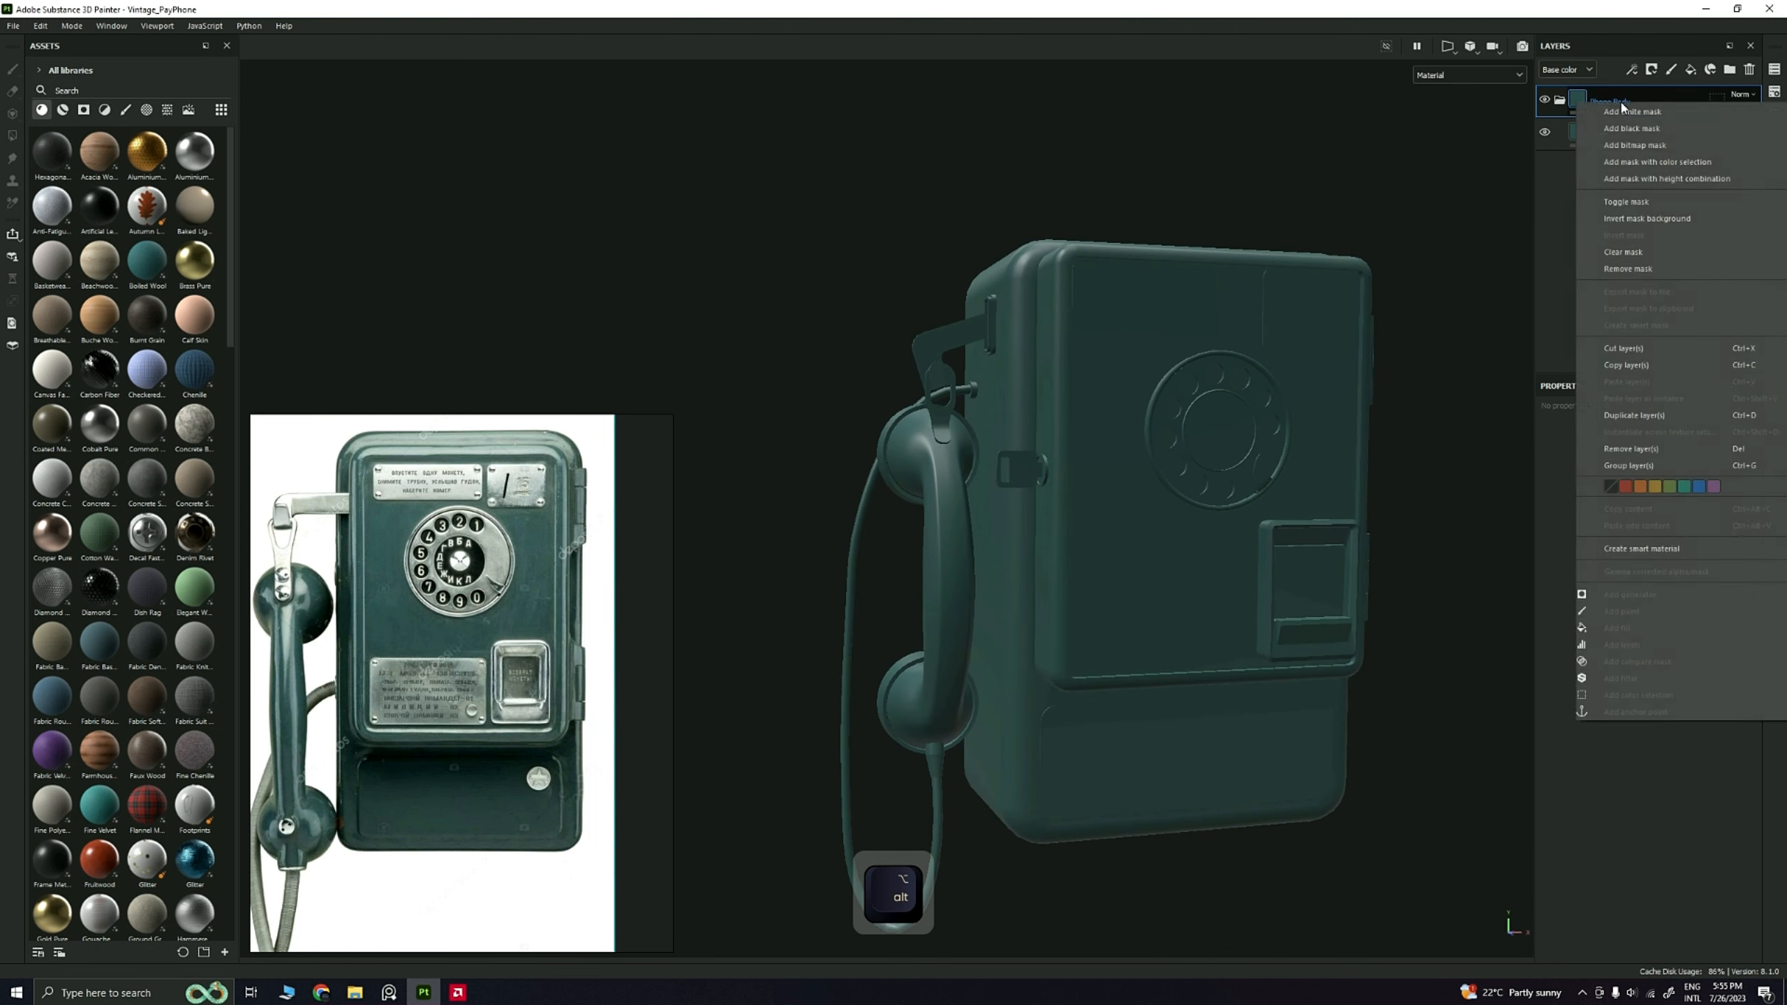
left_click(1630, 133)
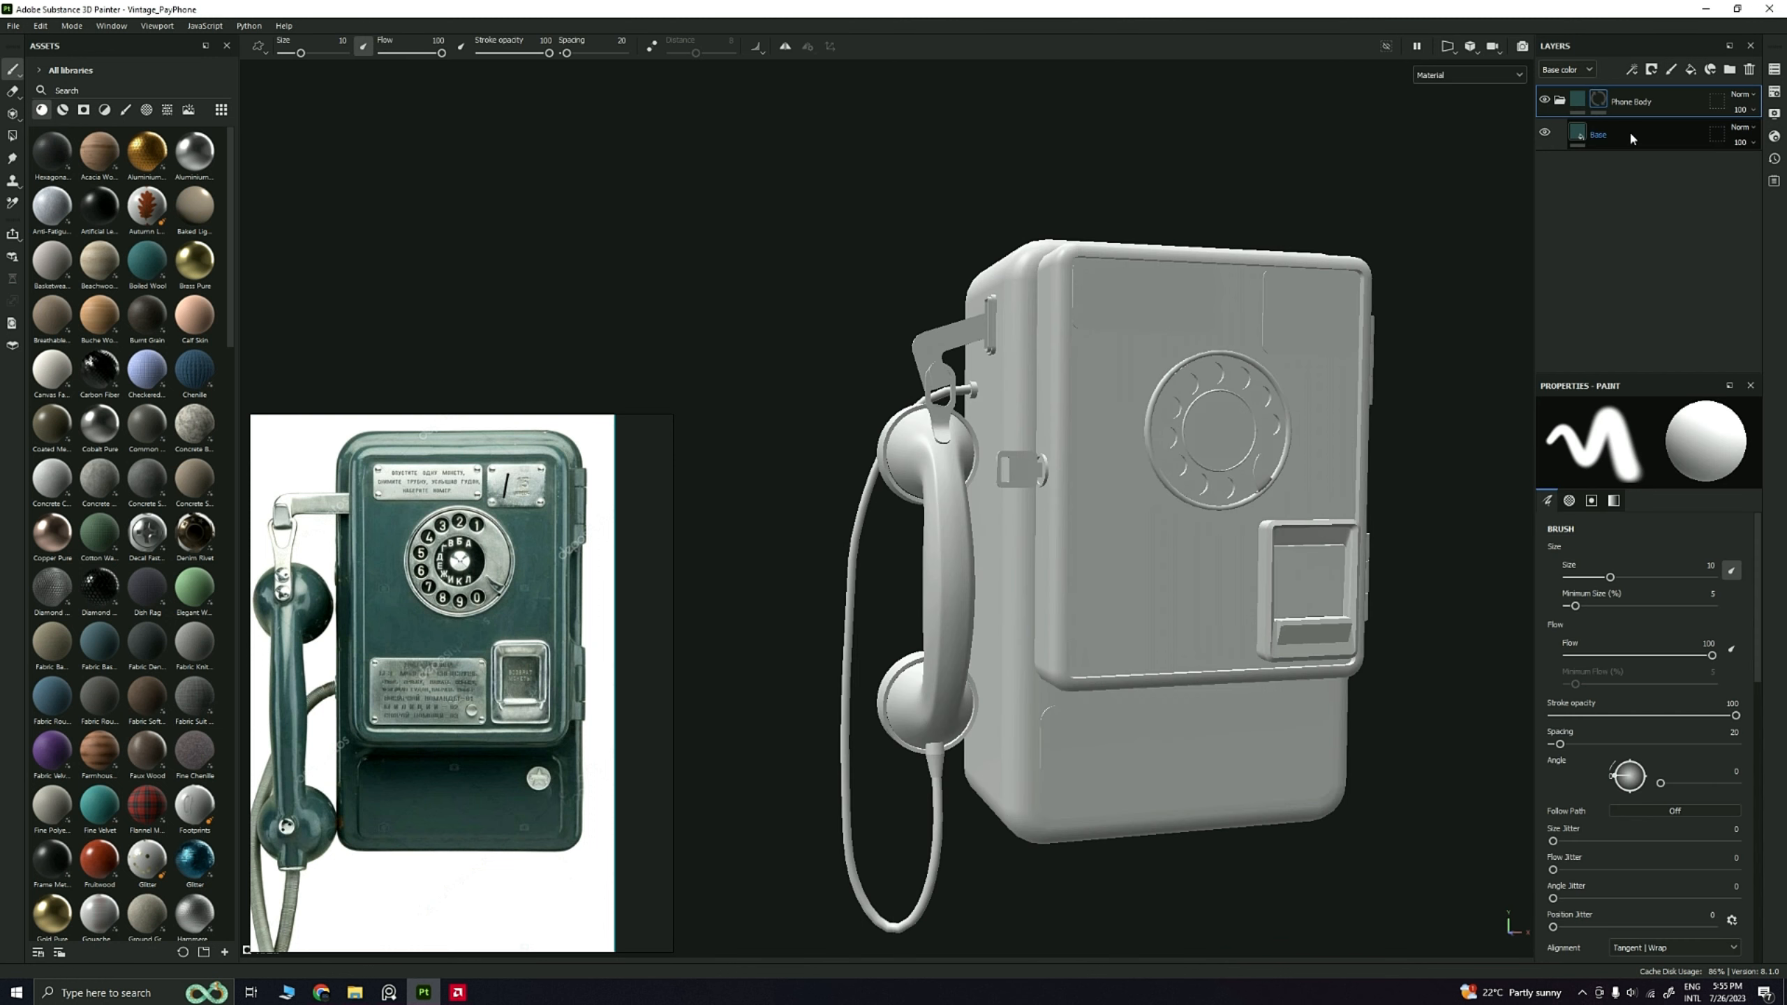
double_click(1605, 139)
mouse_move(1167, 331)
left_mouse_down("alt")
mouse_move(1211, 334)
mouse_move(1118, 324)
left_mouse_up("alt")
left_click_drag(1004, 289, 878, 353)
key("ctrl+z")
right_click(1597, 105)
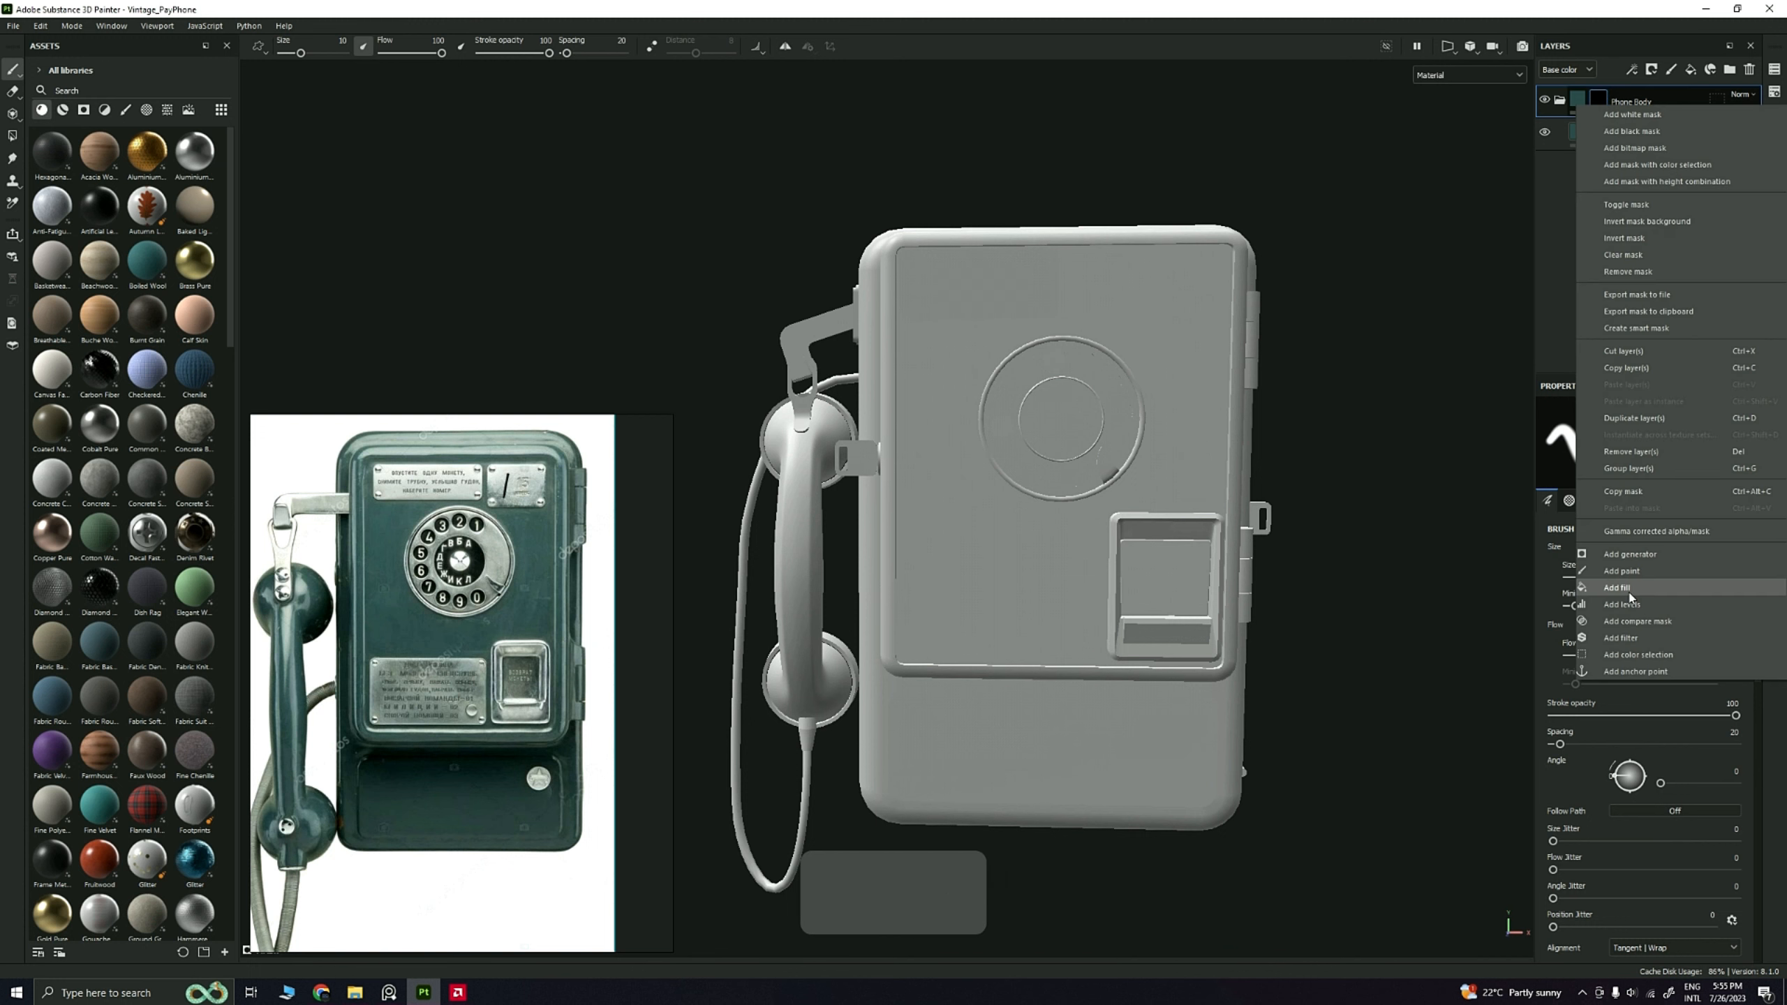
left_click(1617, 587)
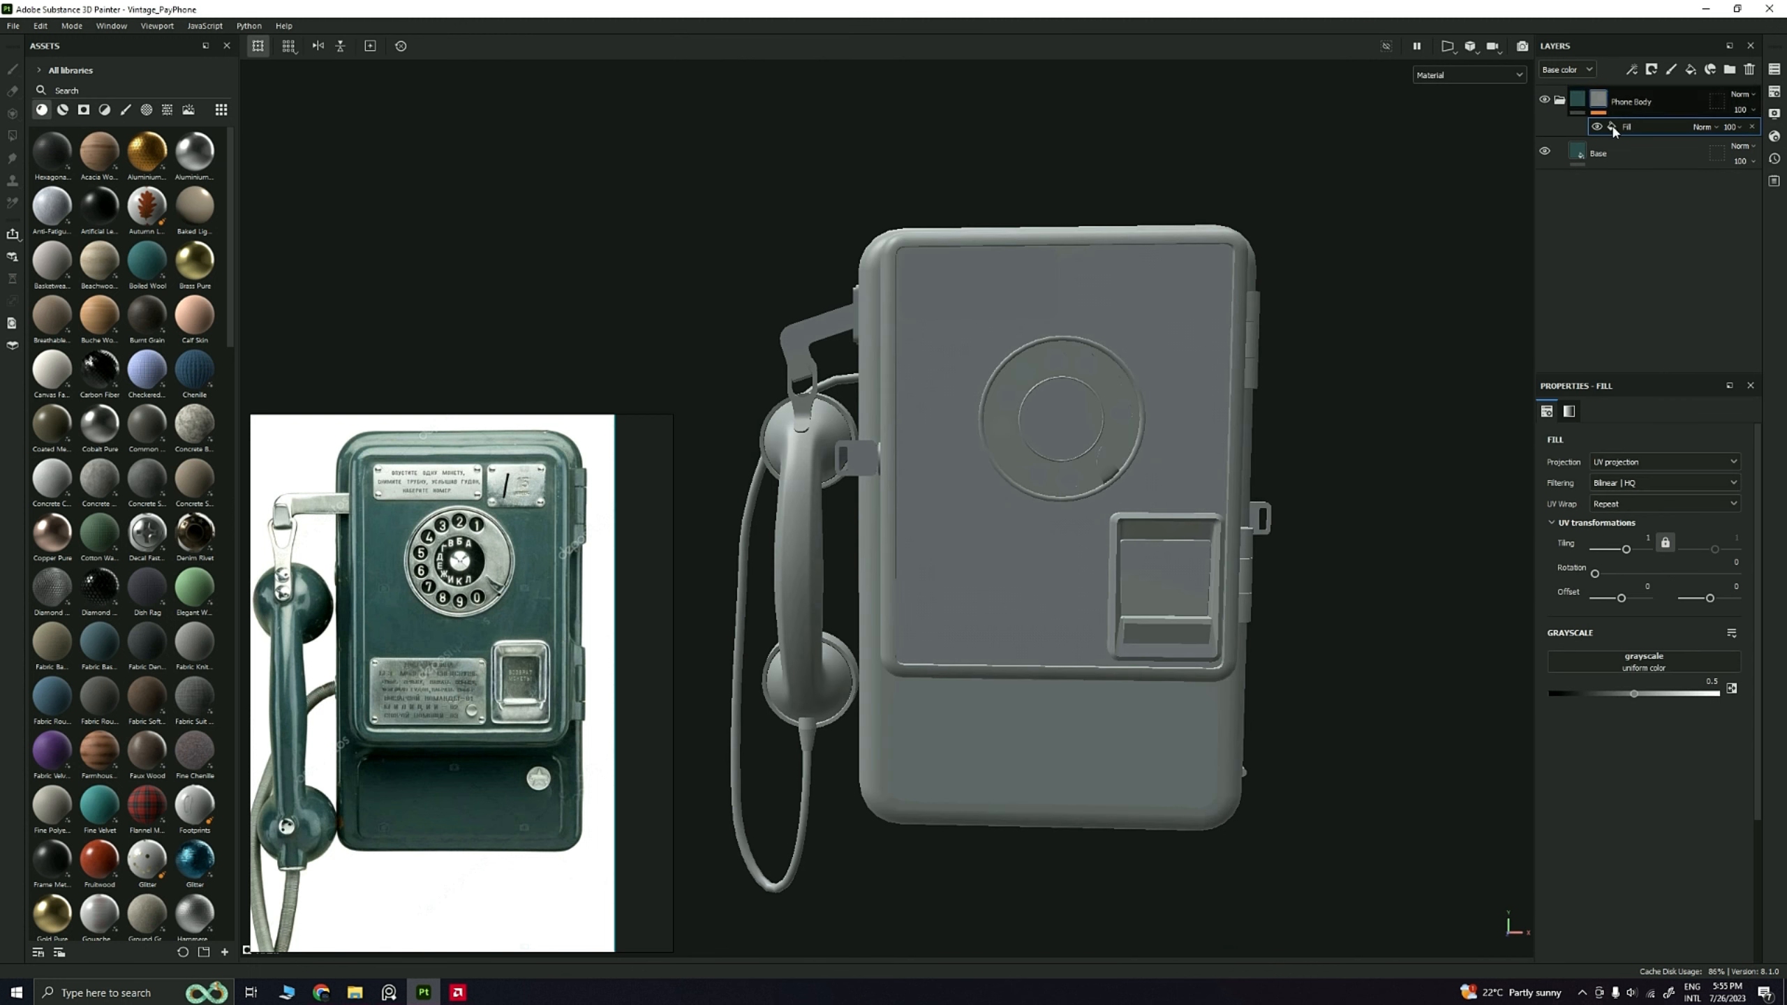
Step: Add a paint effect to the Phone Body mask and set Polygon Fill to mesh fill mode
key("4")
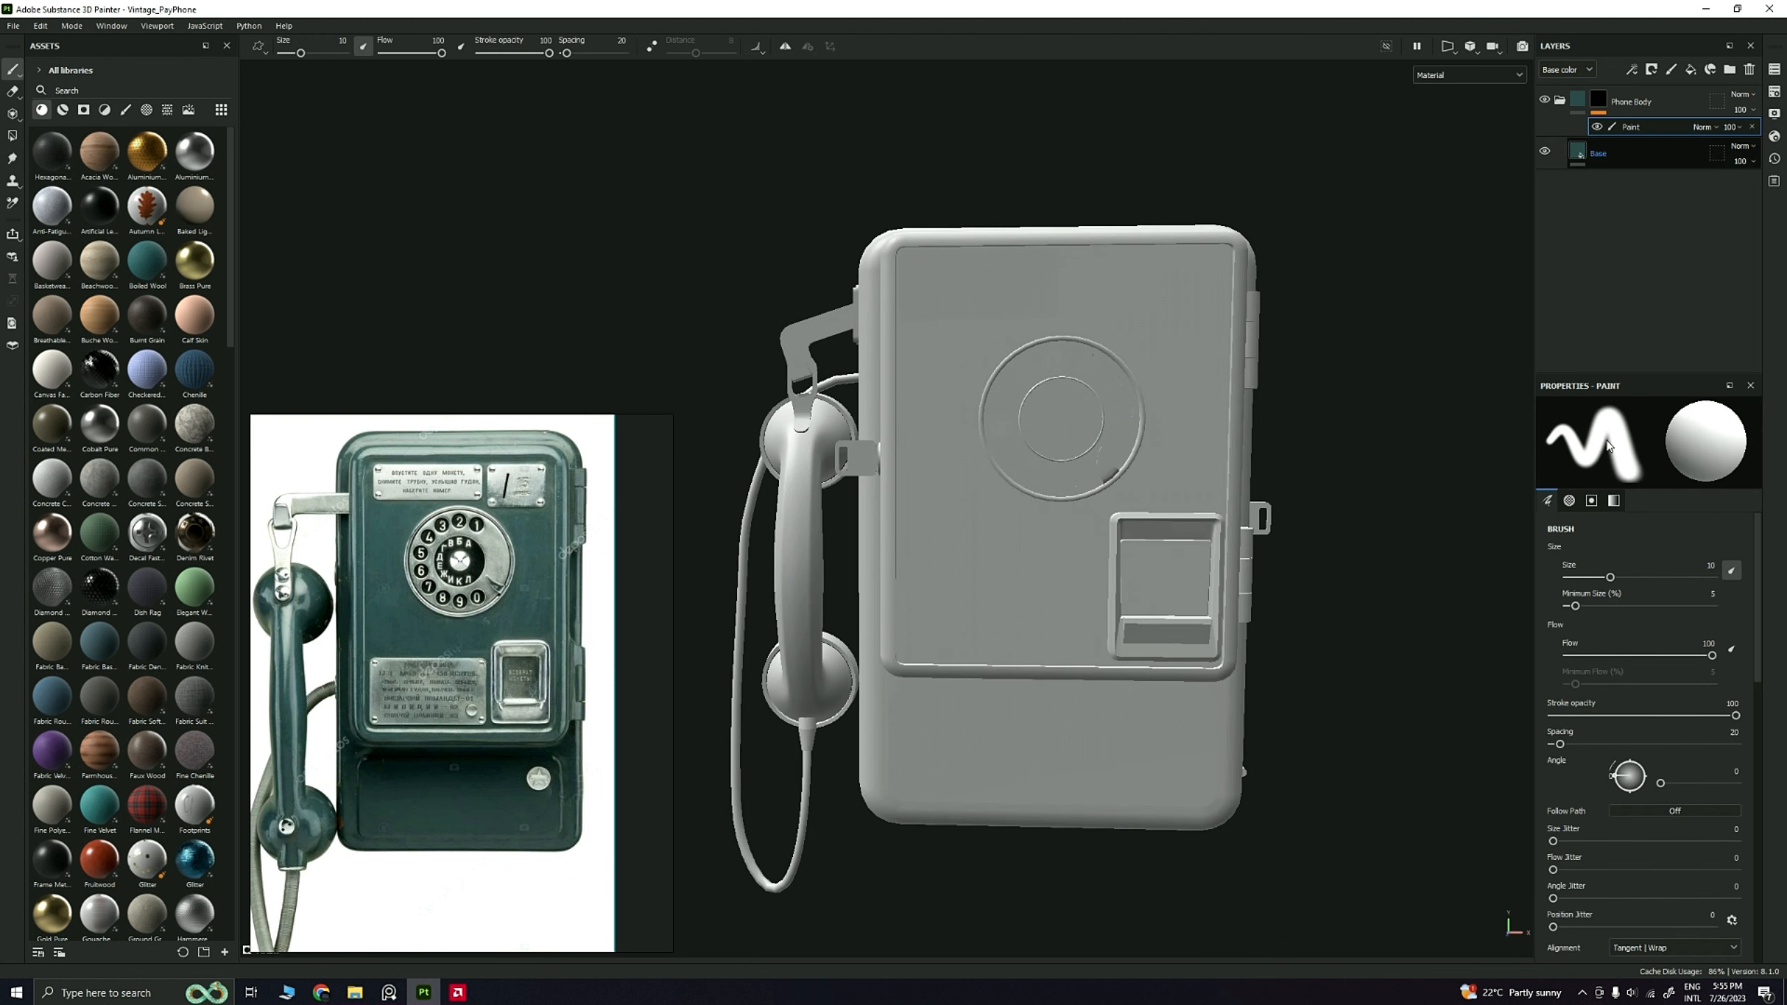
key("4")
key("4")
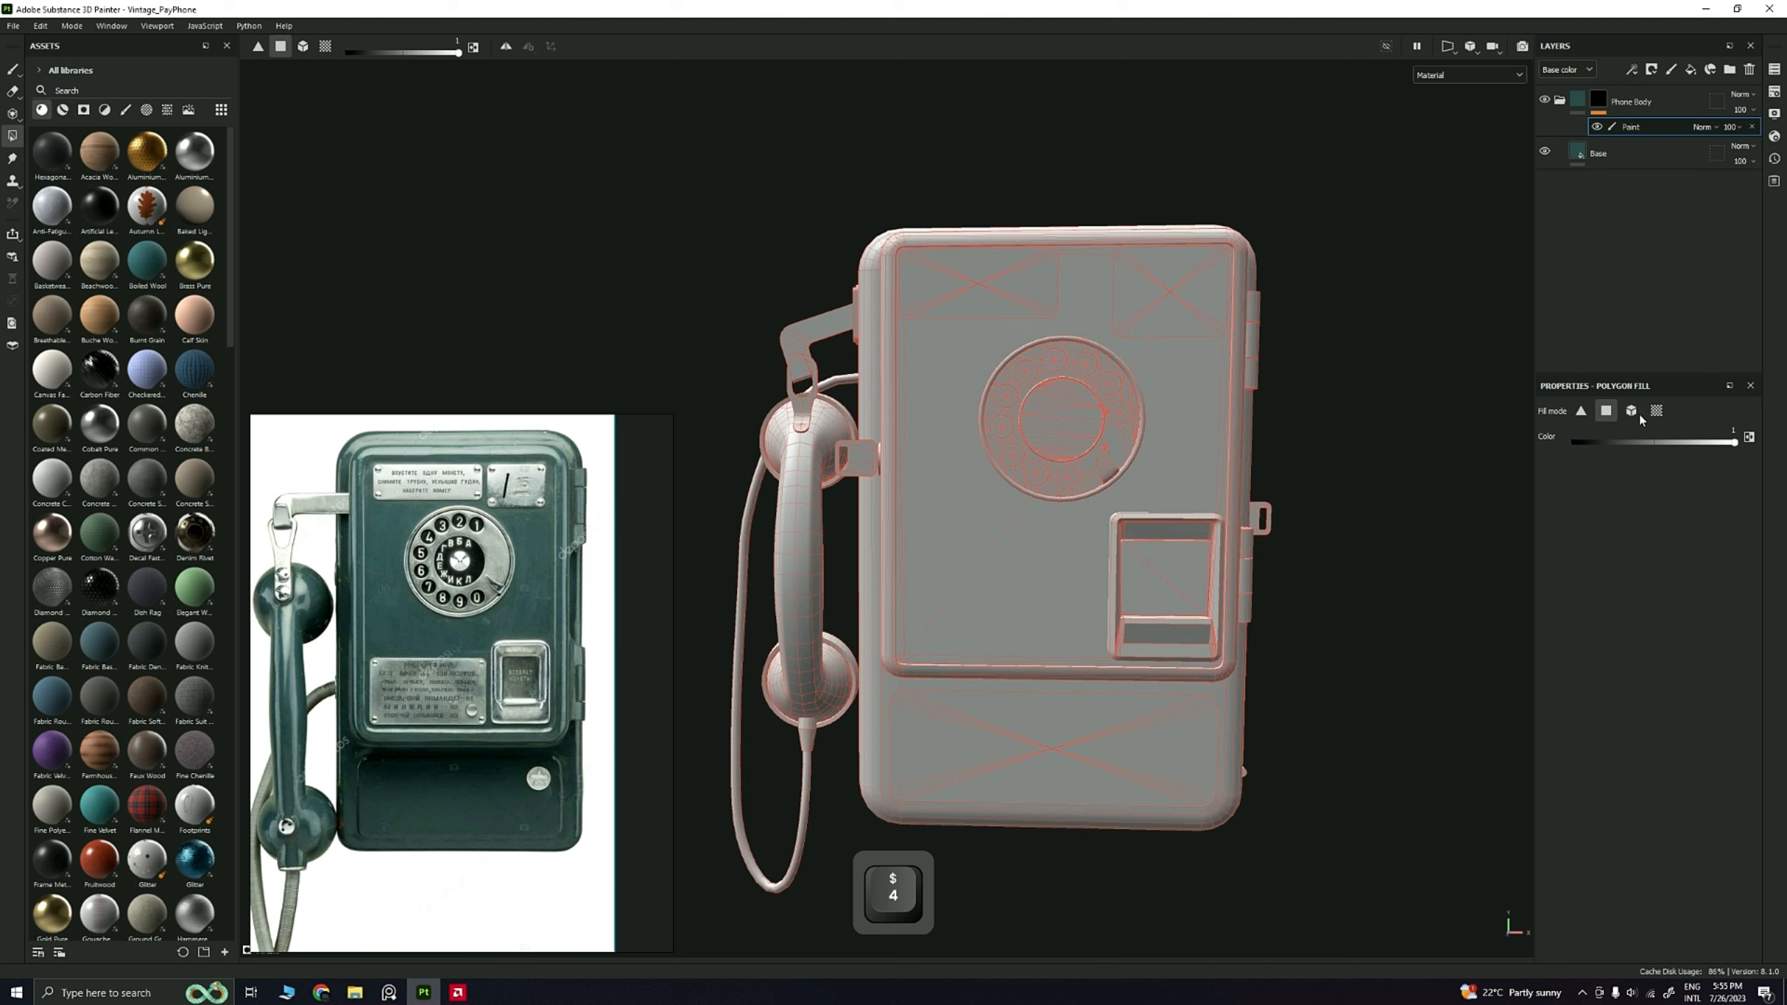
left_click(1631, 410)
Step: Fill the whole handset into the Phone Body mask, checking its parts against the reference photo
left_click_drag(1368, 379, 1013, 505, "alt")
middle_click_drag(262, 673, 316, 589)
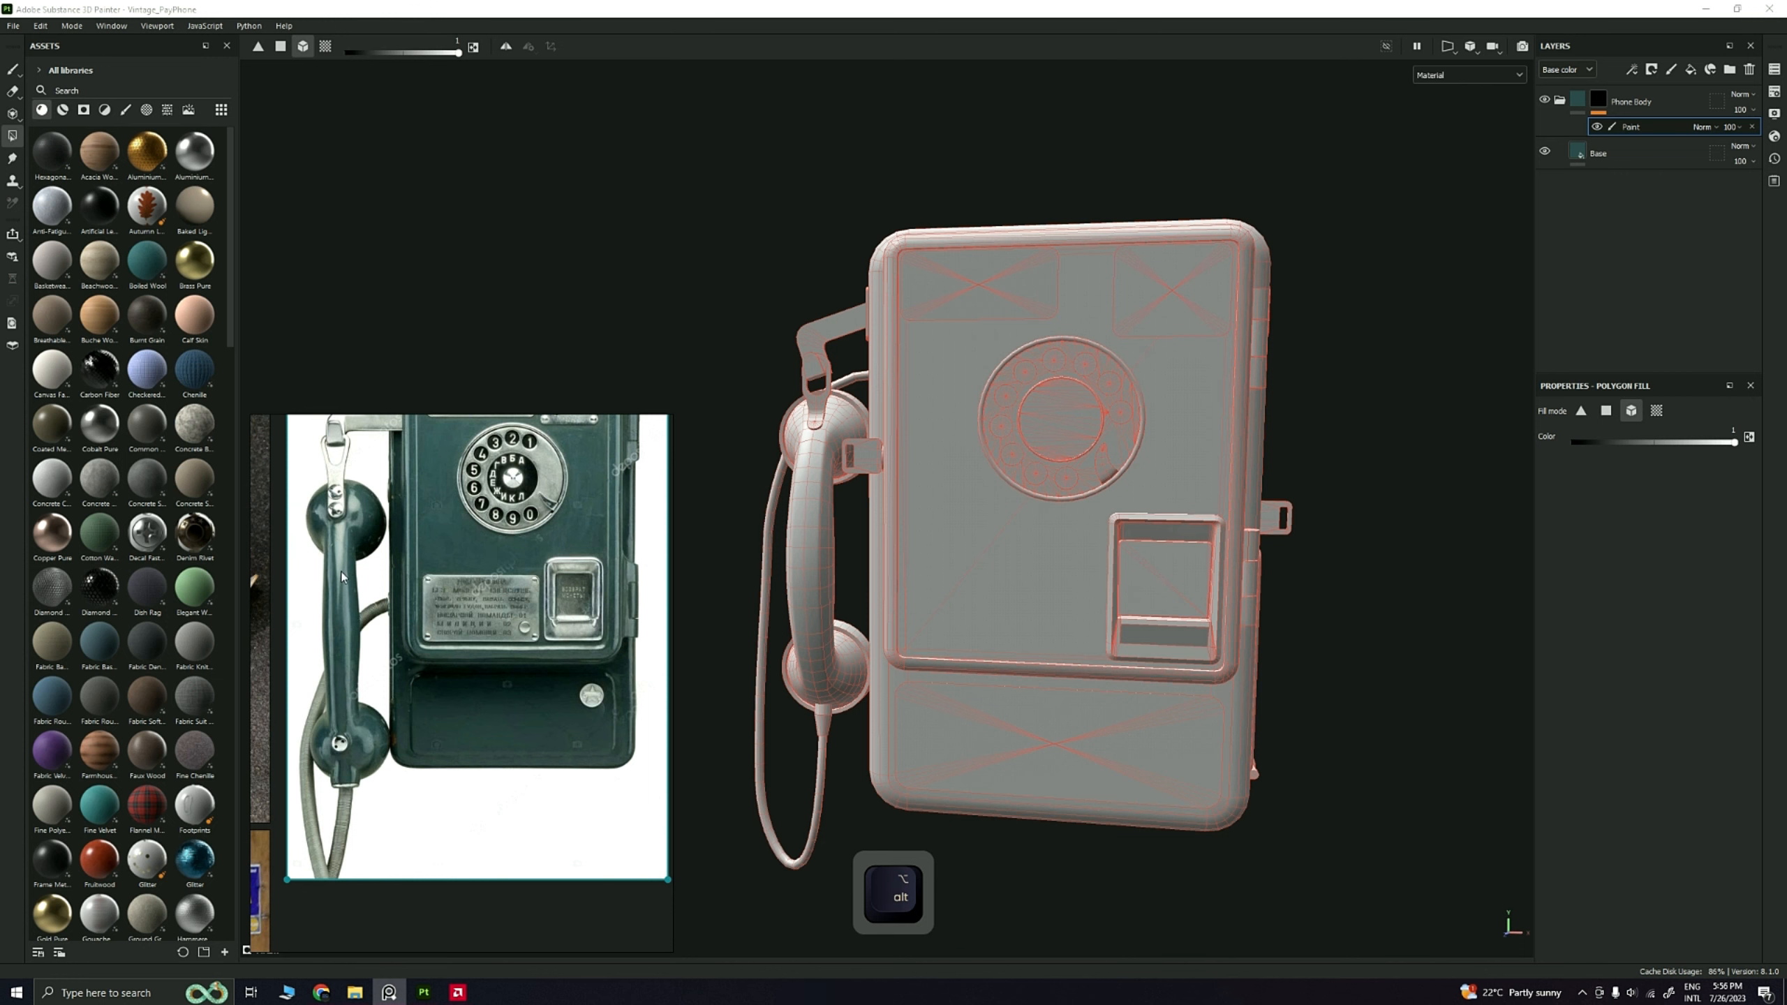
left_click(827, 568)
left_click_drag(827, 563, 911, 408, "alt")
left_click_drag(834, 511, 831, 401, "alt")
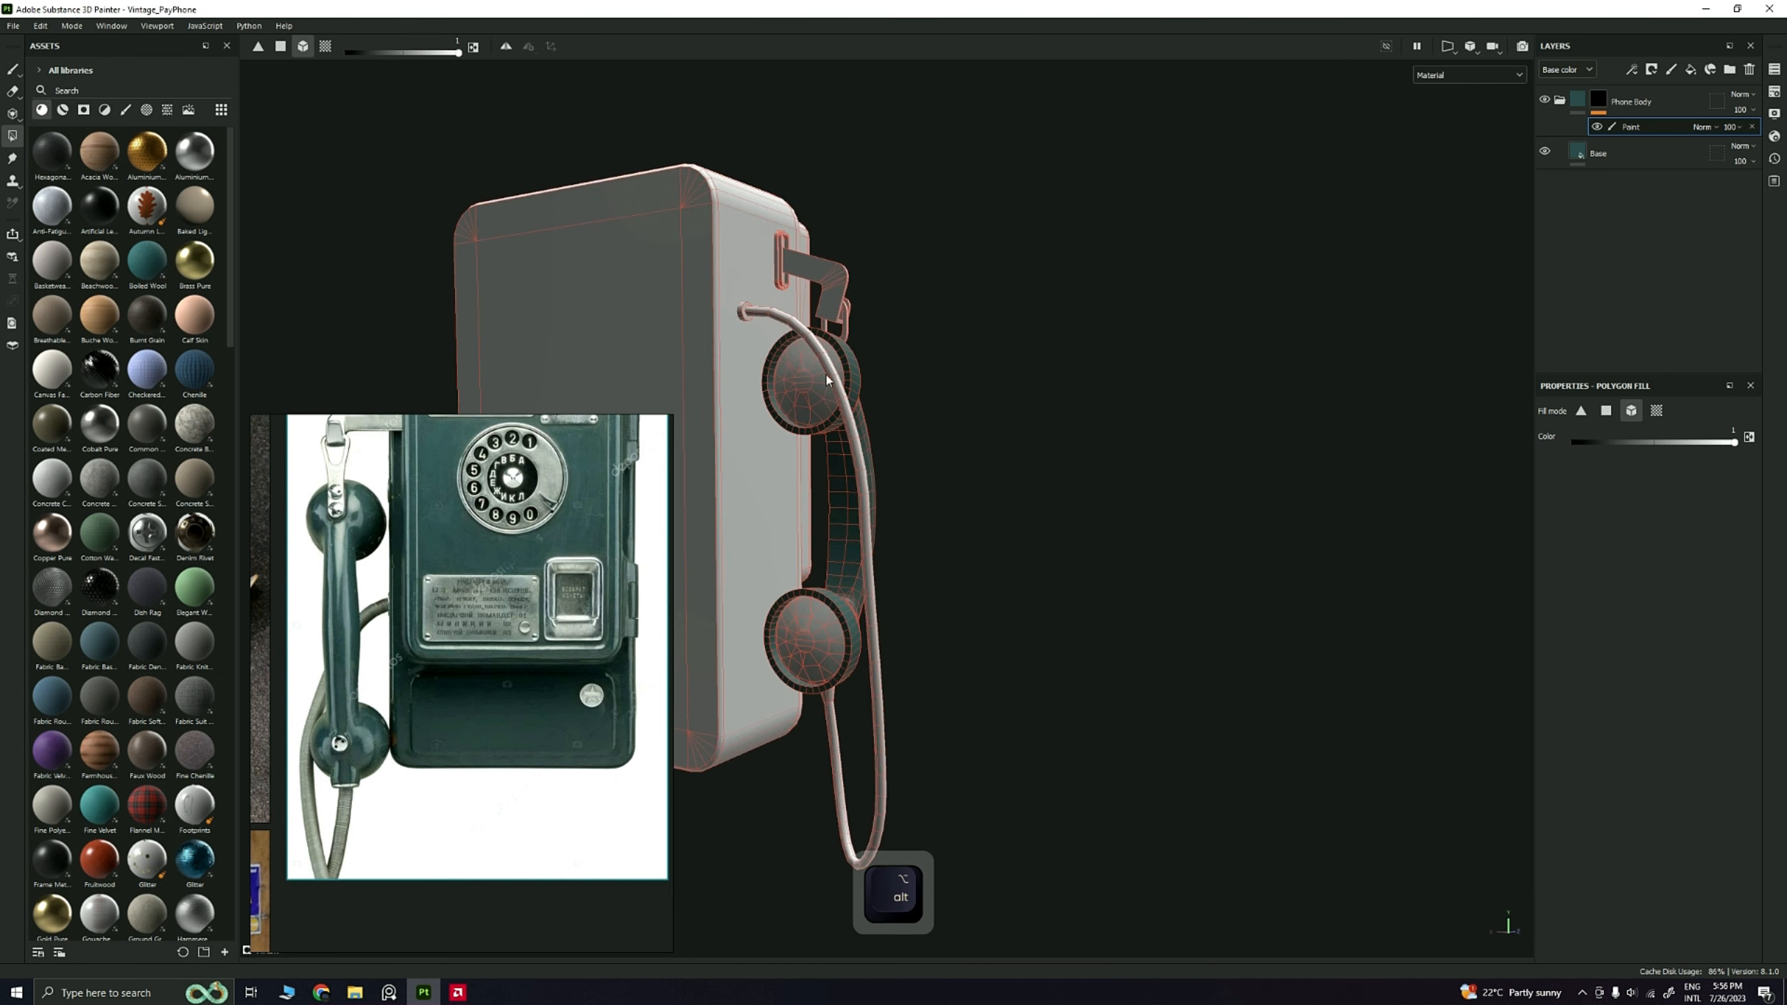
left_click_drag(940, 462, 906, 519, "alt")
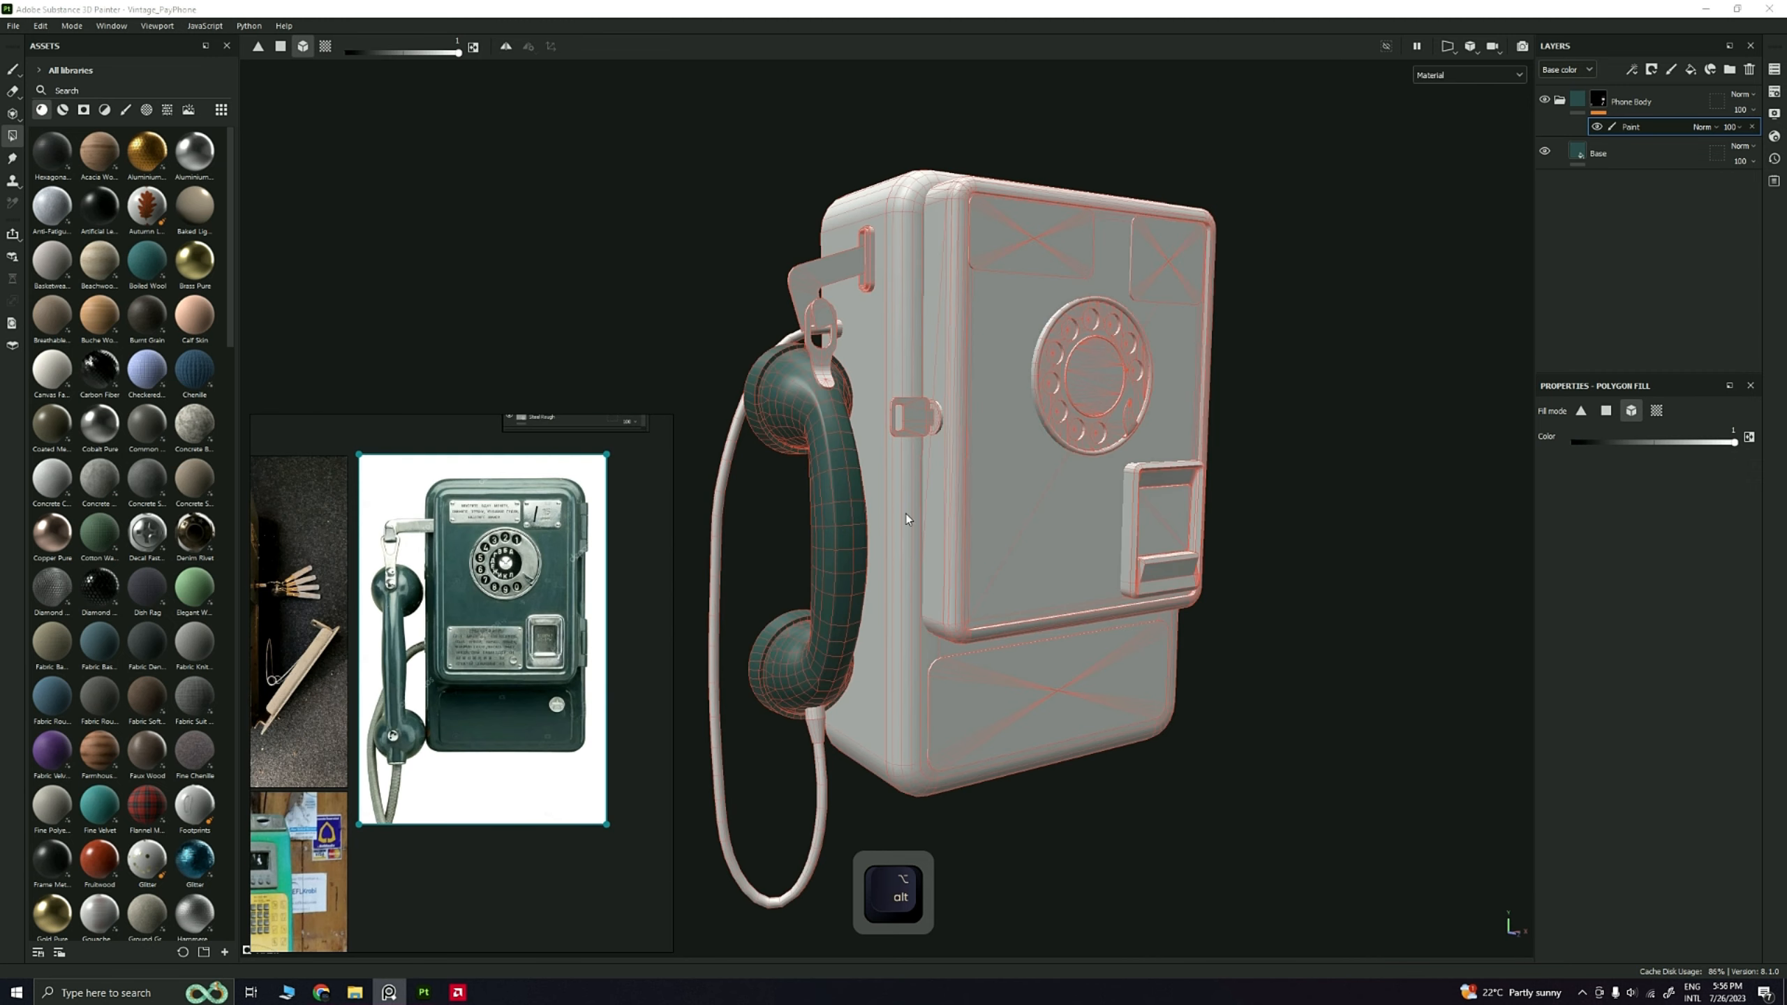
Step: Fill the phone's main housing and front door into the Phone Body mask and inspect the masked areas
left_click(998, 515)
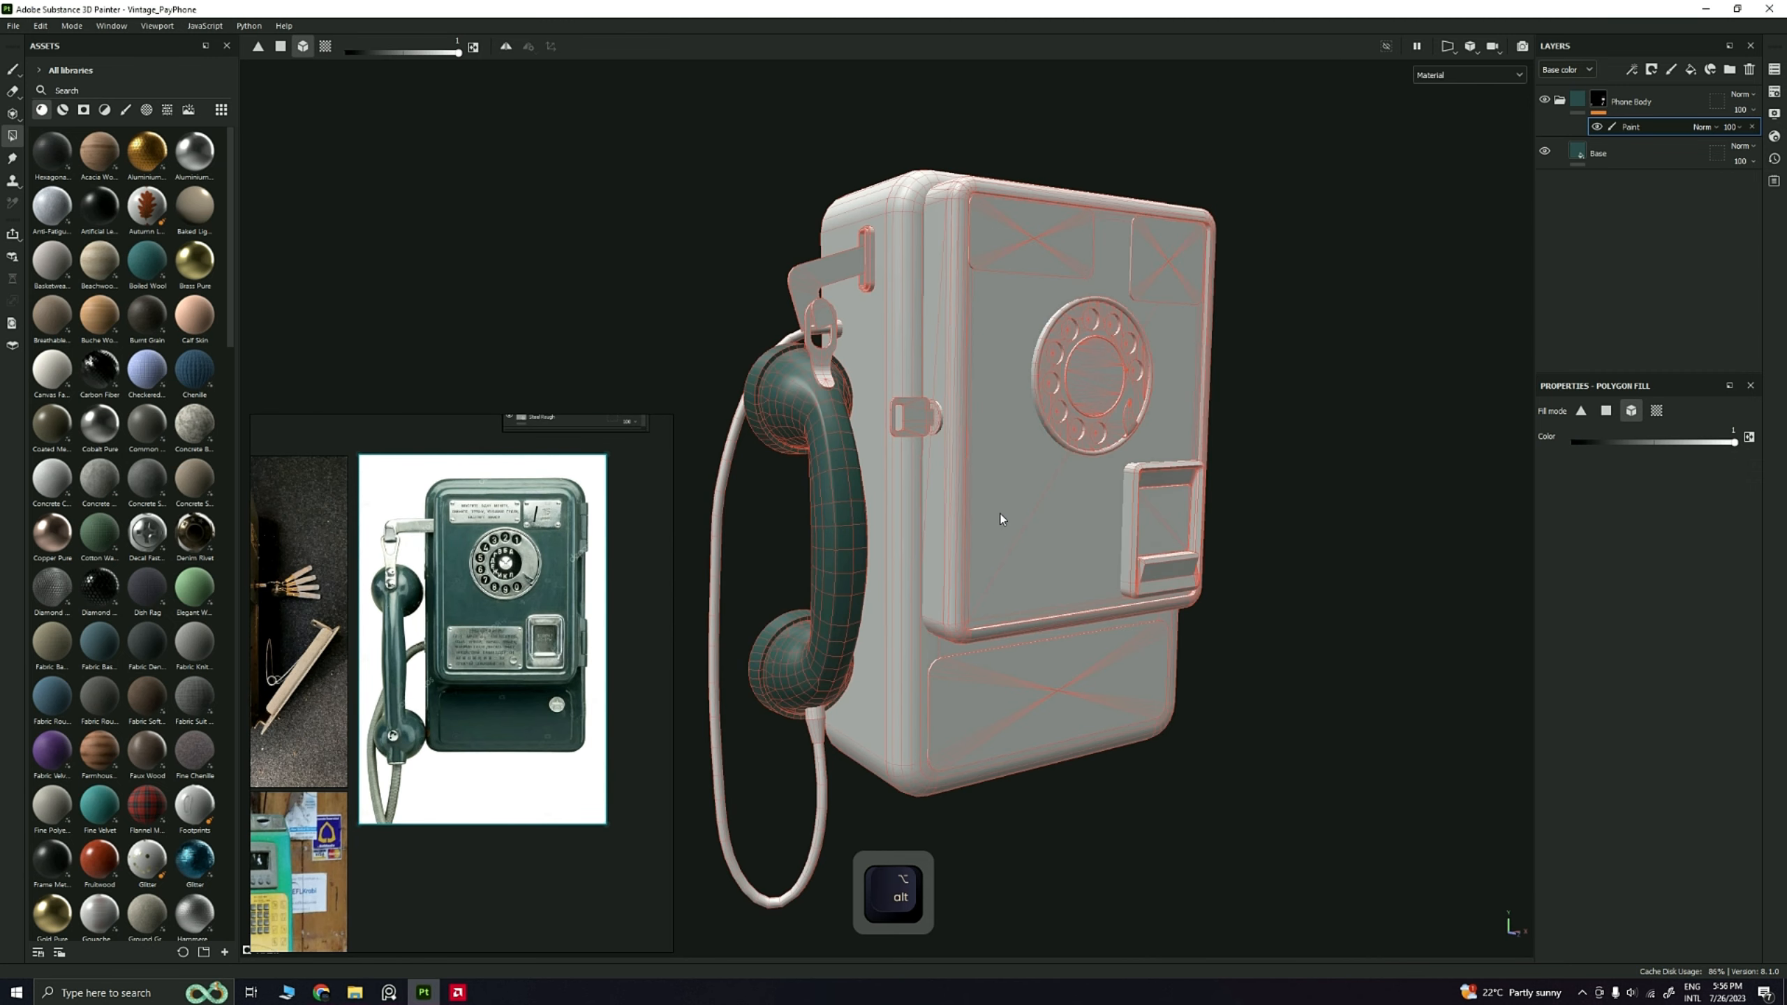
left_click(873, 693)
right_click_drag(1352, 450, 1330, 443, "alt")
left_click(1670, 102)
left_click_drag(1097, 395, 837, 362, "alt")
right_click_drag(1045, 359, 1026, 337, "alt")
left_click_drag(1026, 338, 1048, 296, "alt")
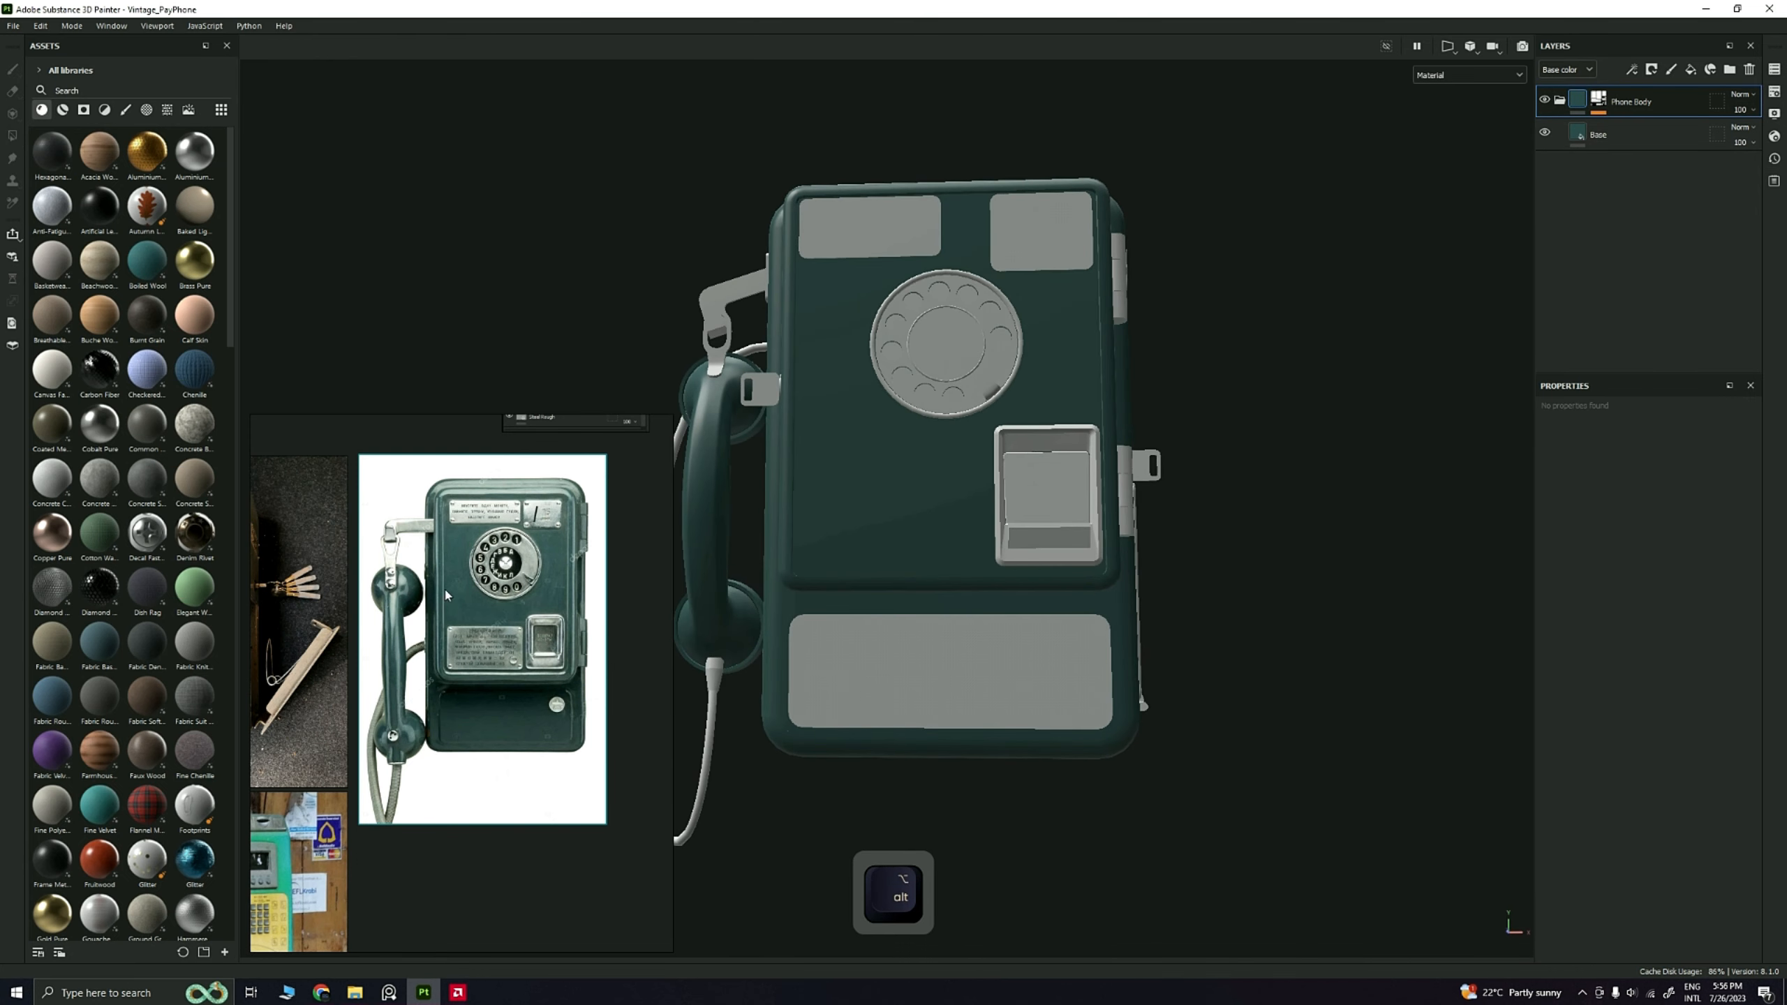
Step: Add a fill layer above Base in the Phone Body folder with only the roughness channel enabled
left_click(1641, 145)
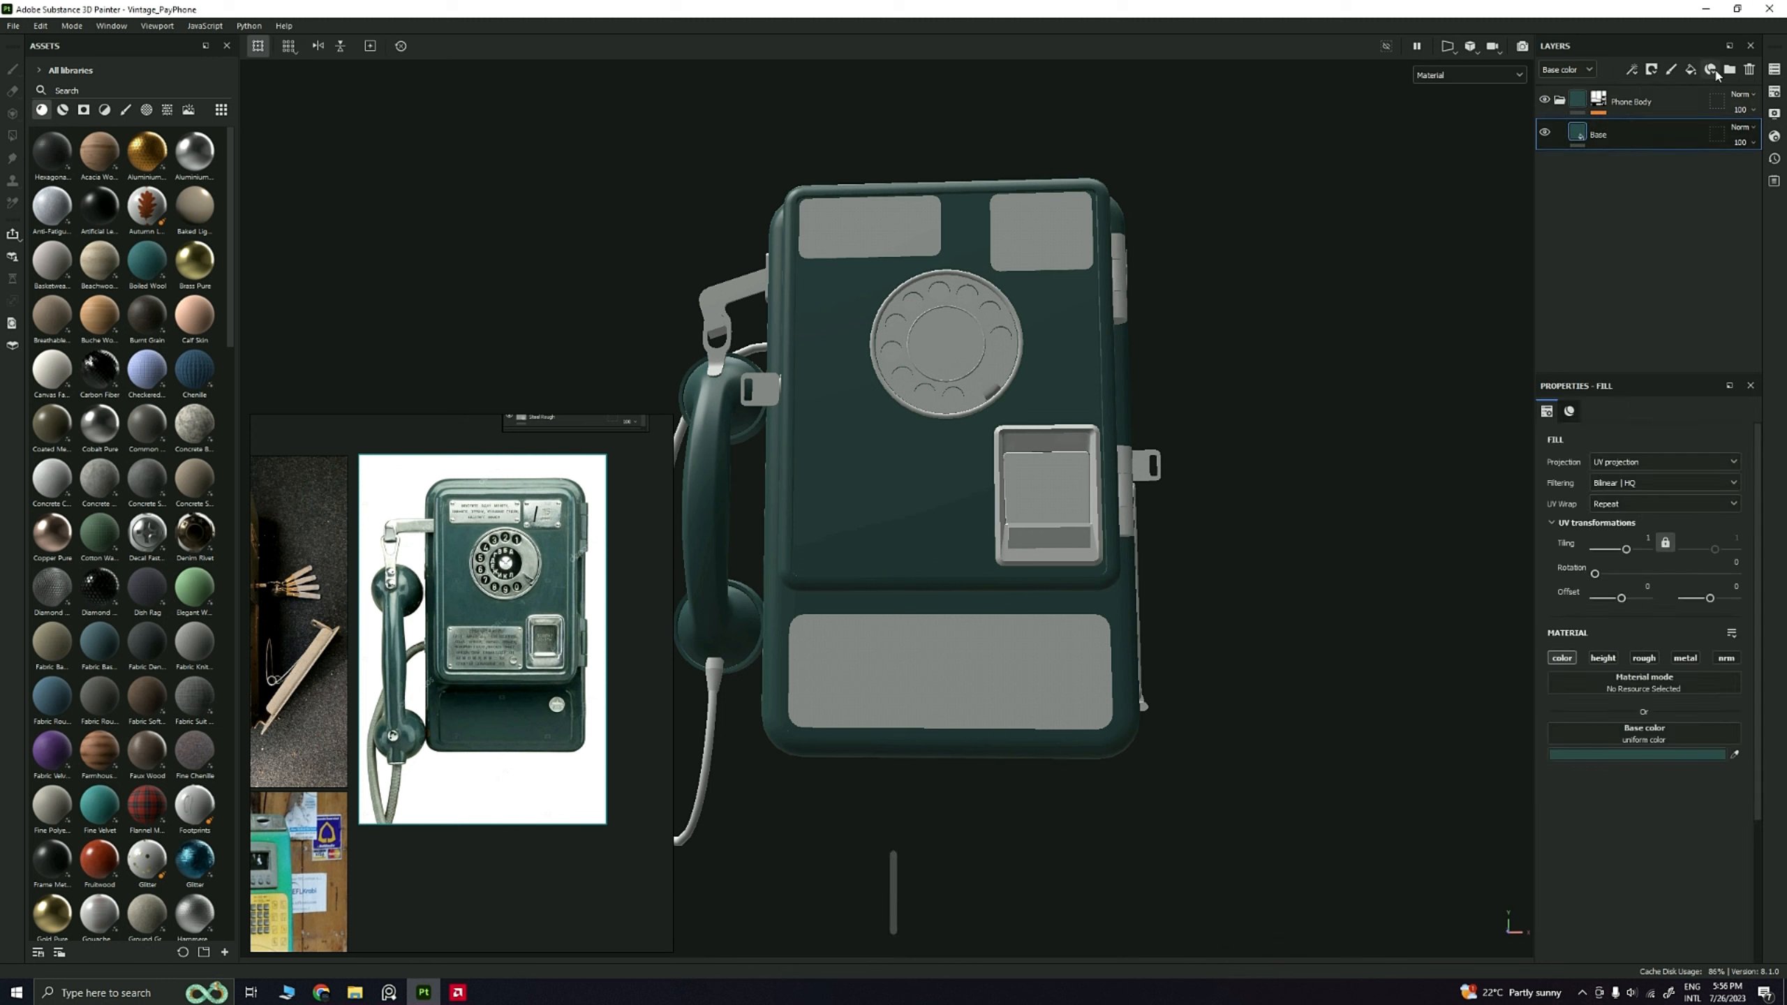
left_click(1690, 69)
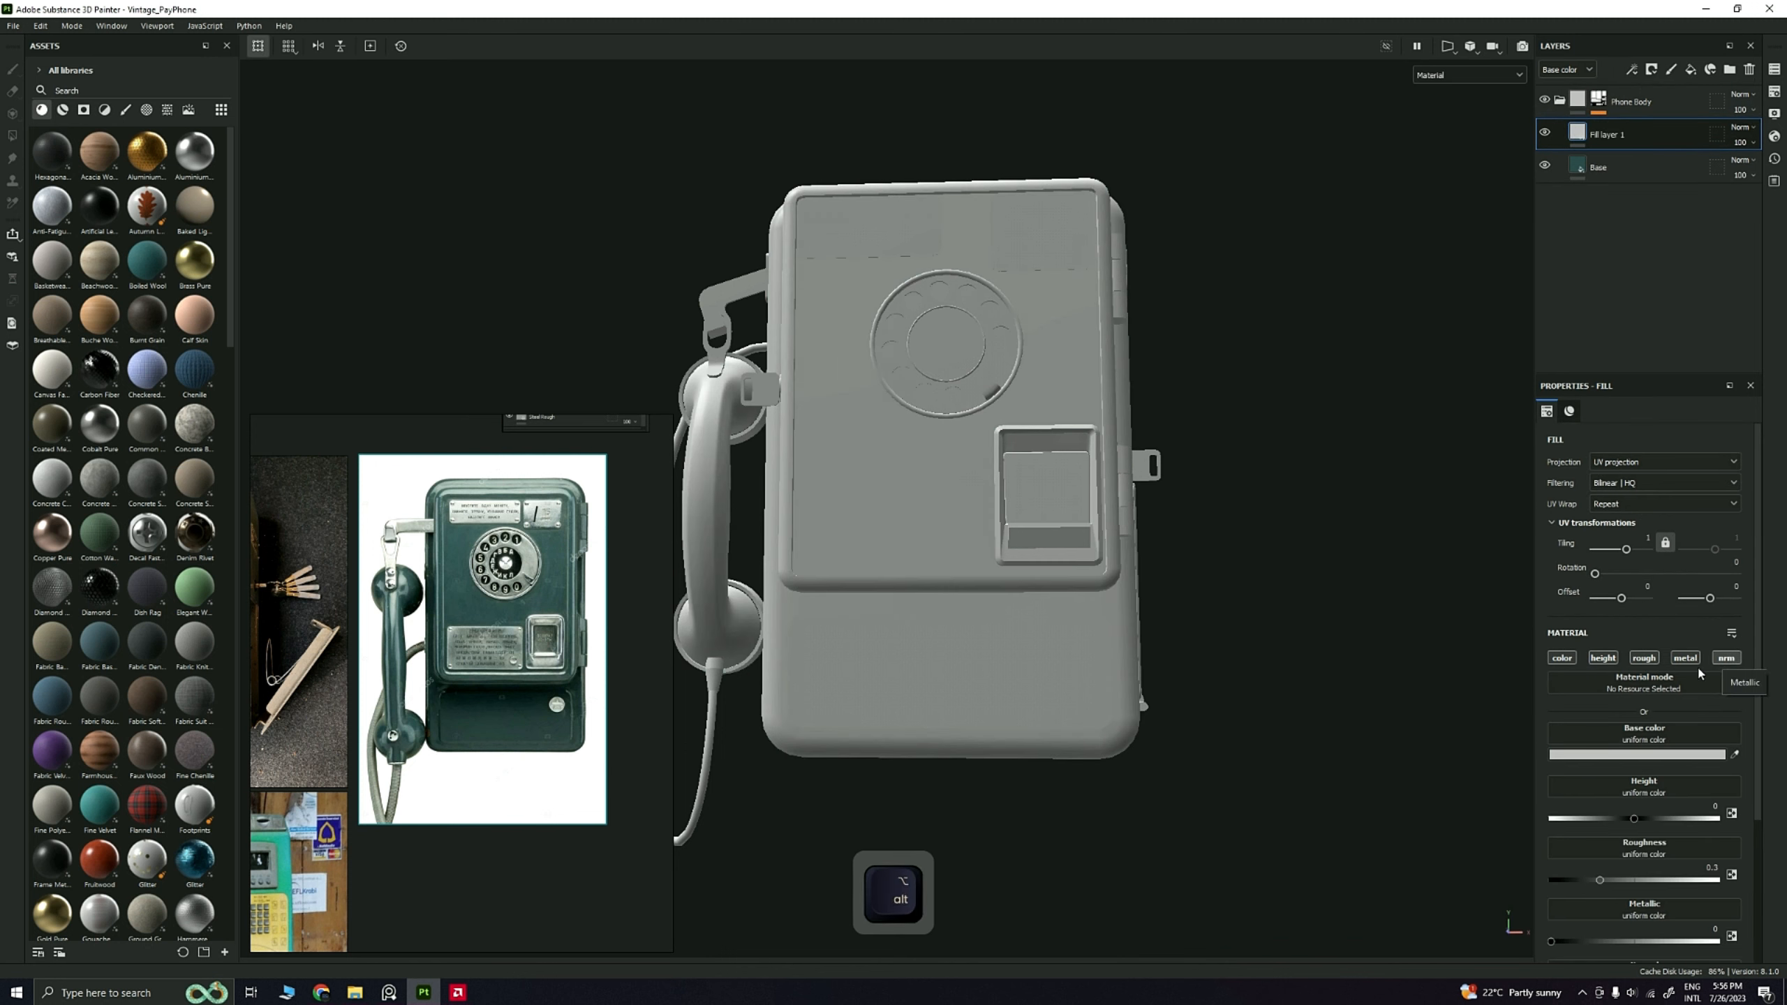
left_click(1644, 658, "alt")
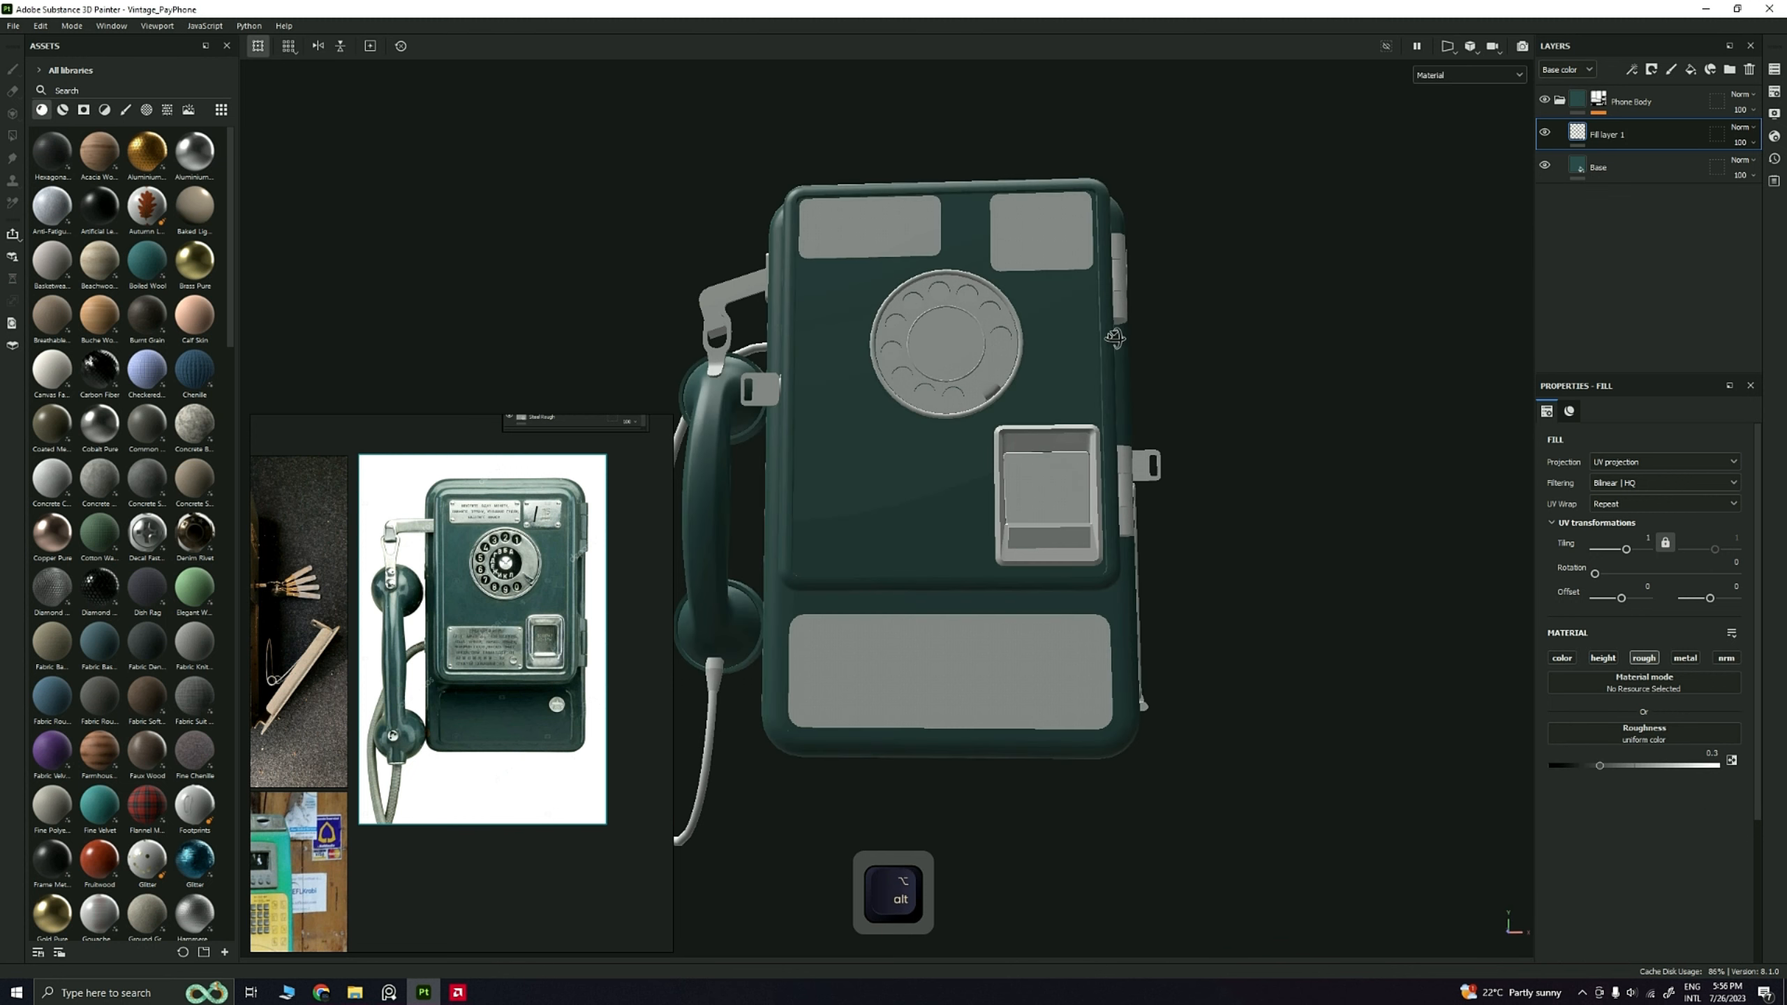
left_click_drag(1114, 337, 1372, 534, "alt")
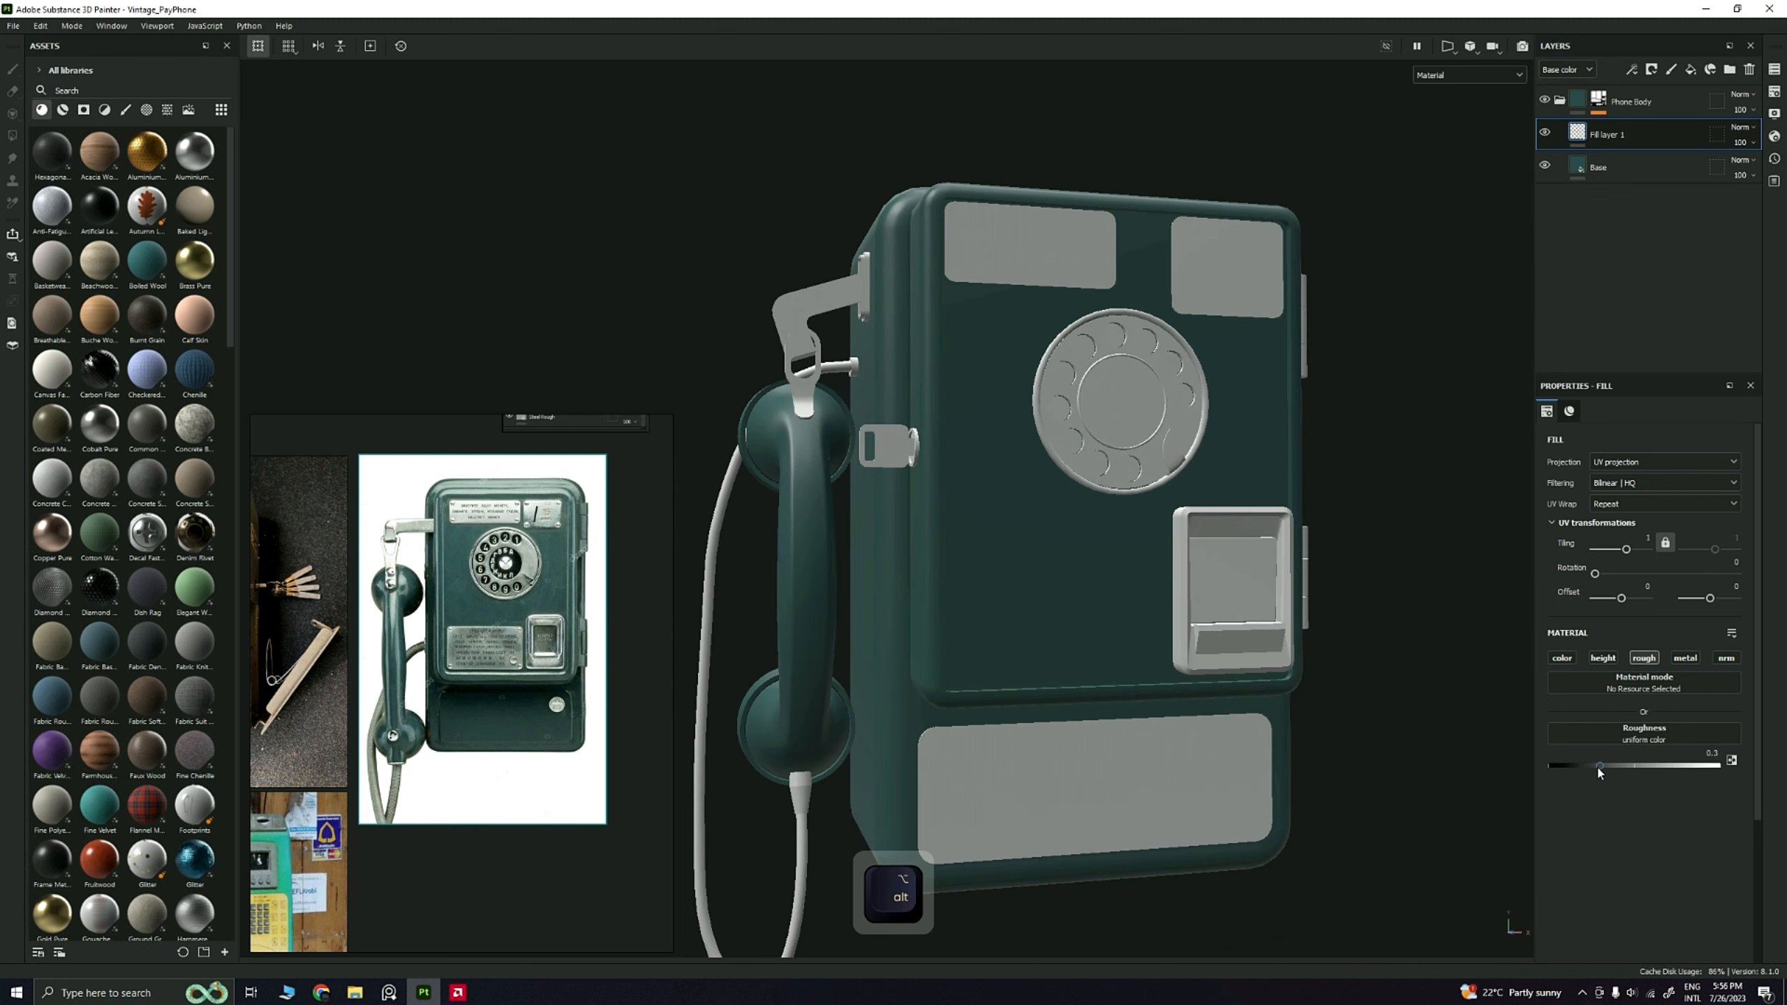
Step: Set the new fill layer's roughness to 0.16, judging the reflections under rotated environment lighting
left_click_drag(1600, 772, 1571, 769)
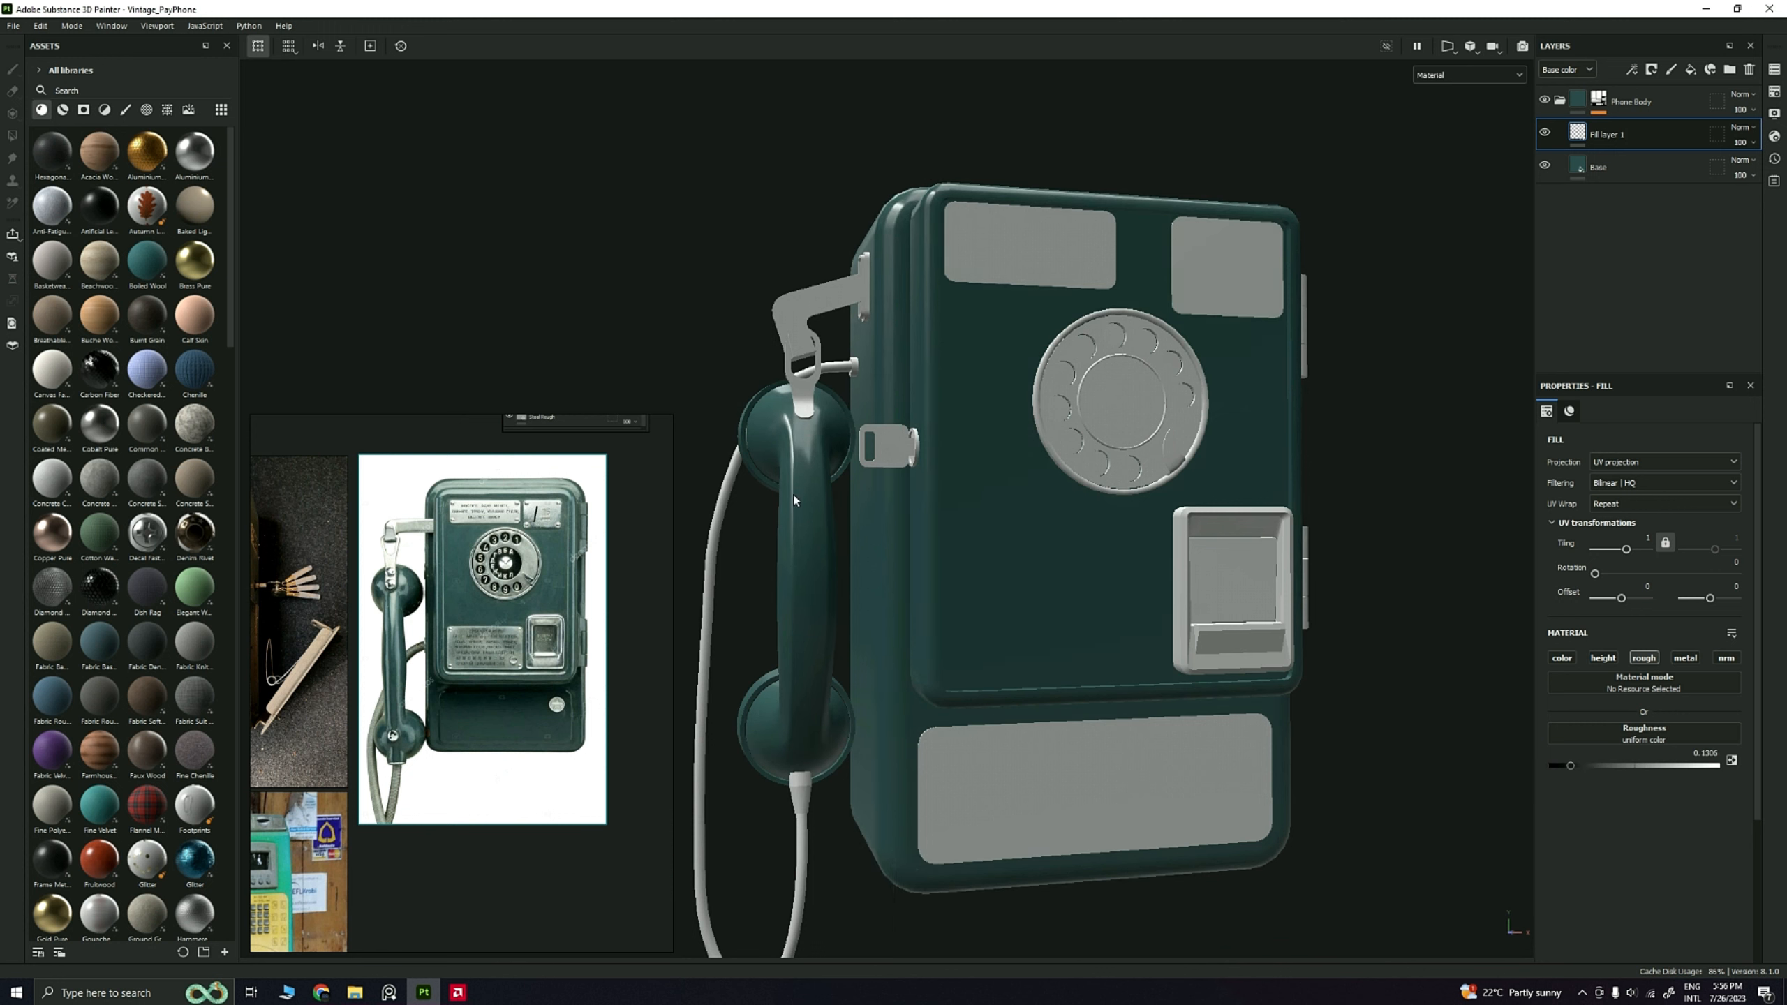
left_click_drag(833, 451, 856, 444, "alt")
mouse_move(856, 444)
right_mouse_down("shift")
mouse_move(894, 446)
mouse_move(832, 446)
right_mouse_up("shift")
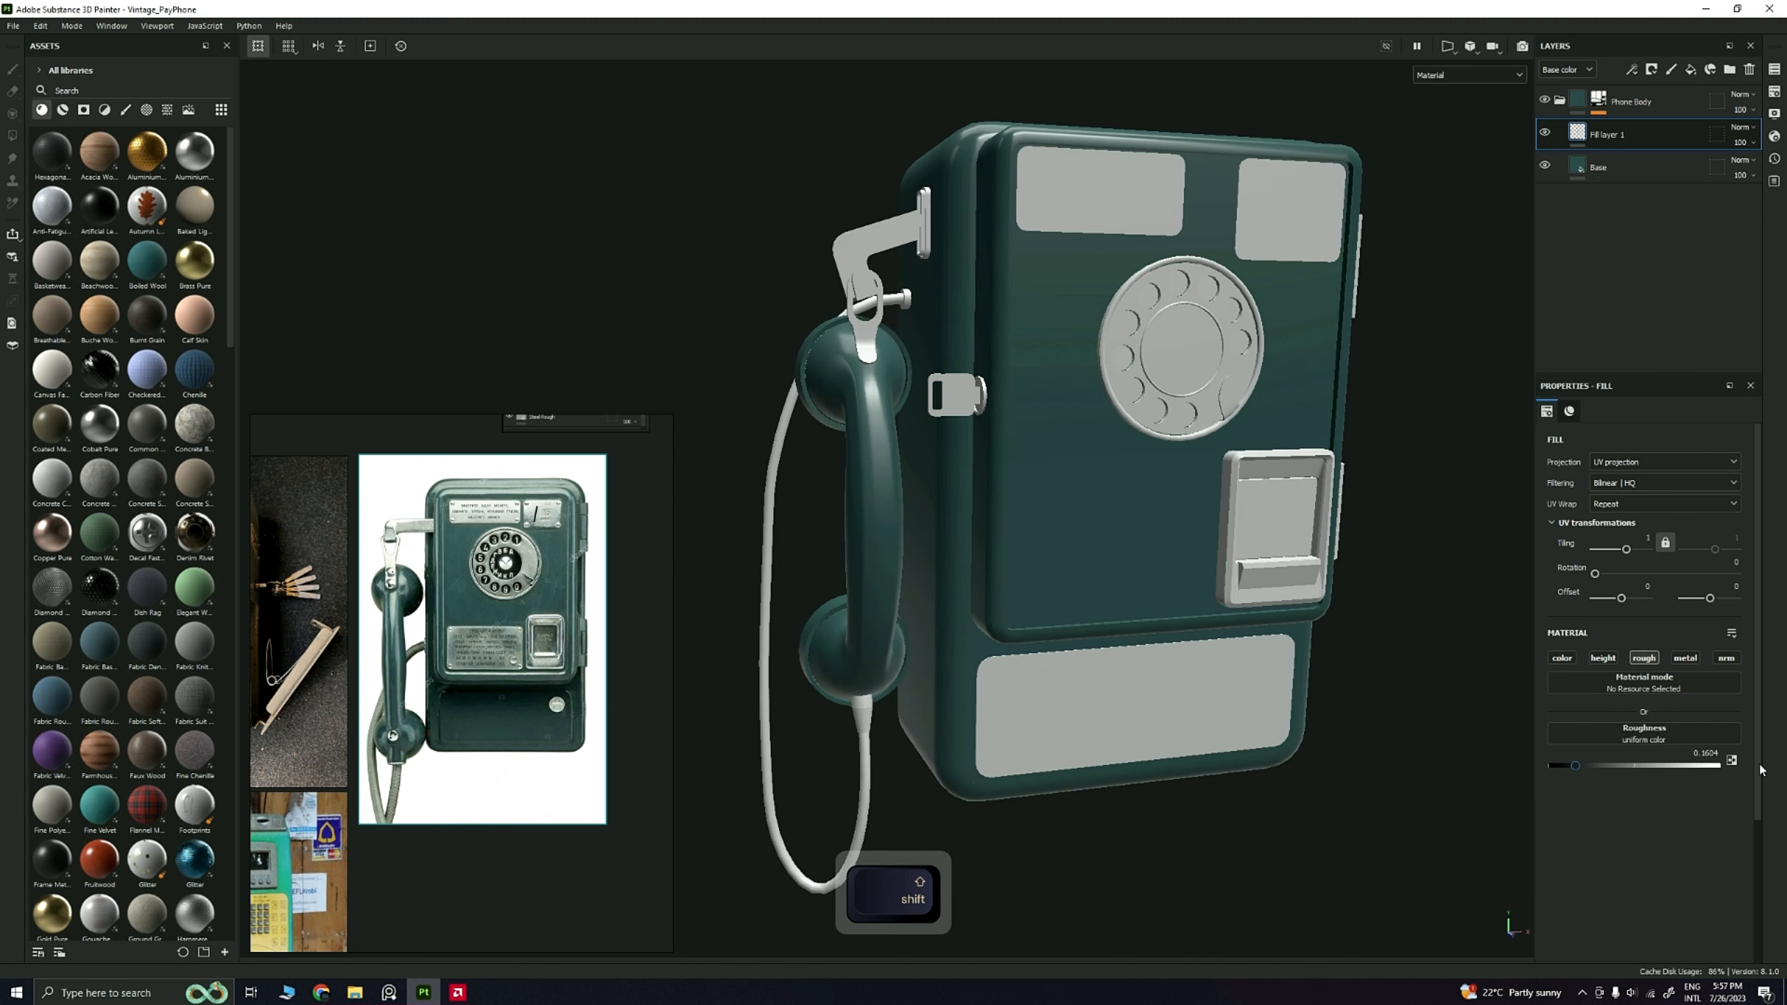
left_click(1711, 753)
type("0.16")
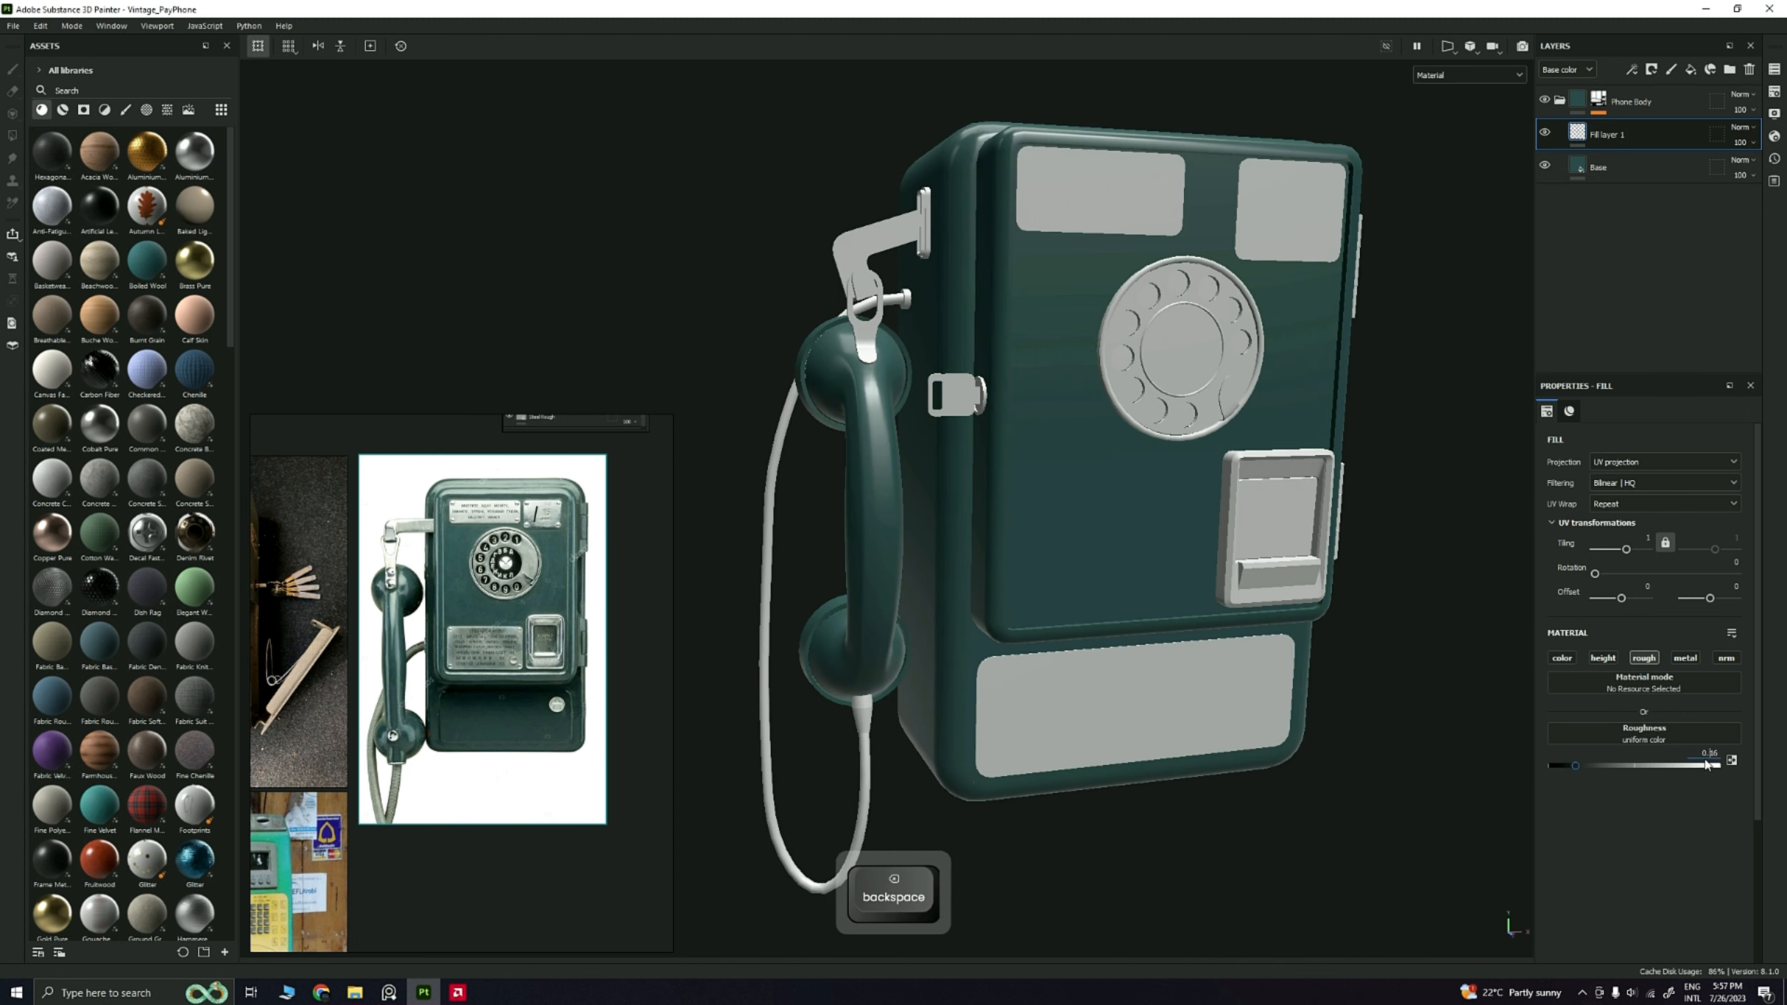
key("Return")
left_click_drag(844, 508, 756, 493, "alt")
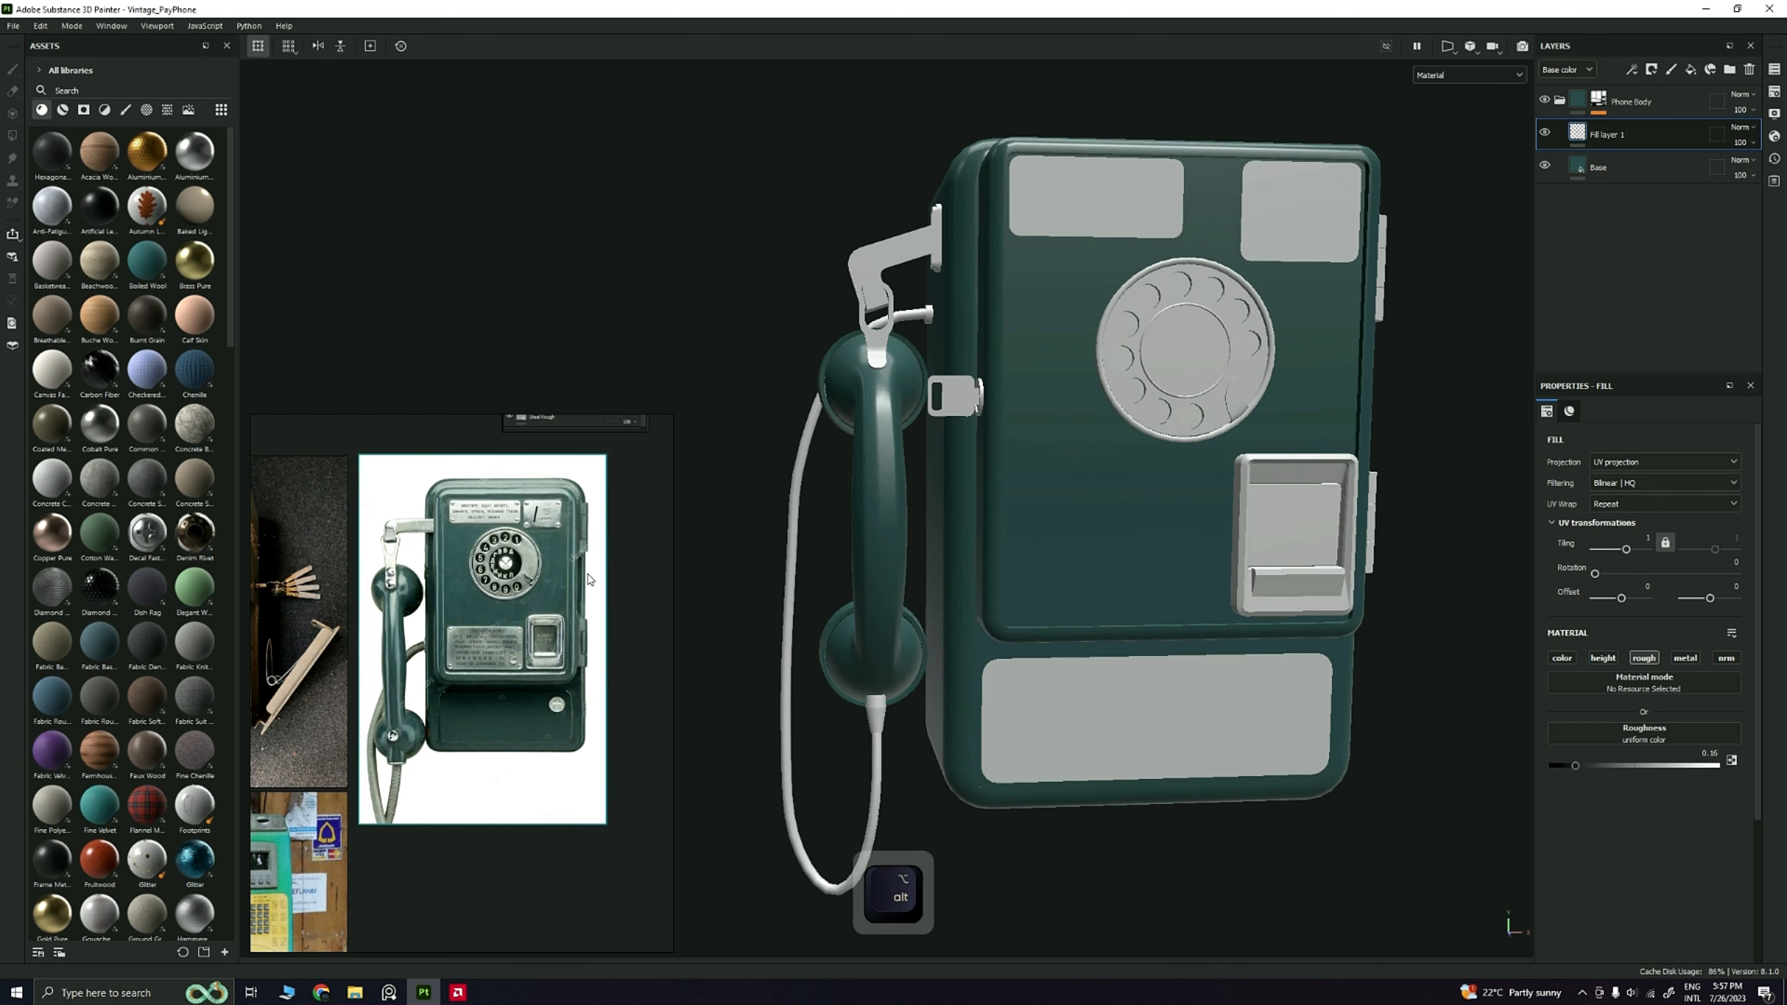
Step: Rename the roughness-only fill layer as Roughness
double_click(1630, 134)
type("Roughness")
key("Return")
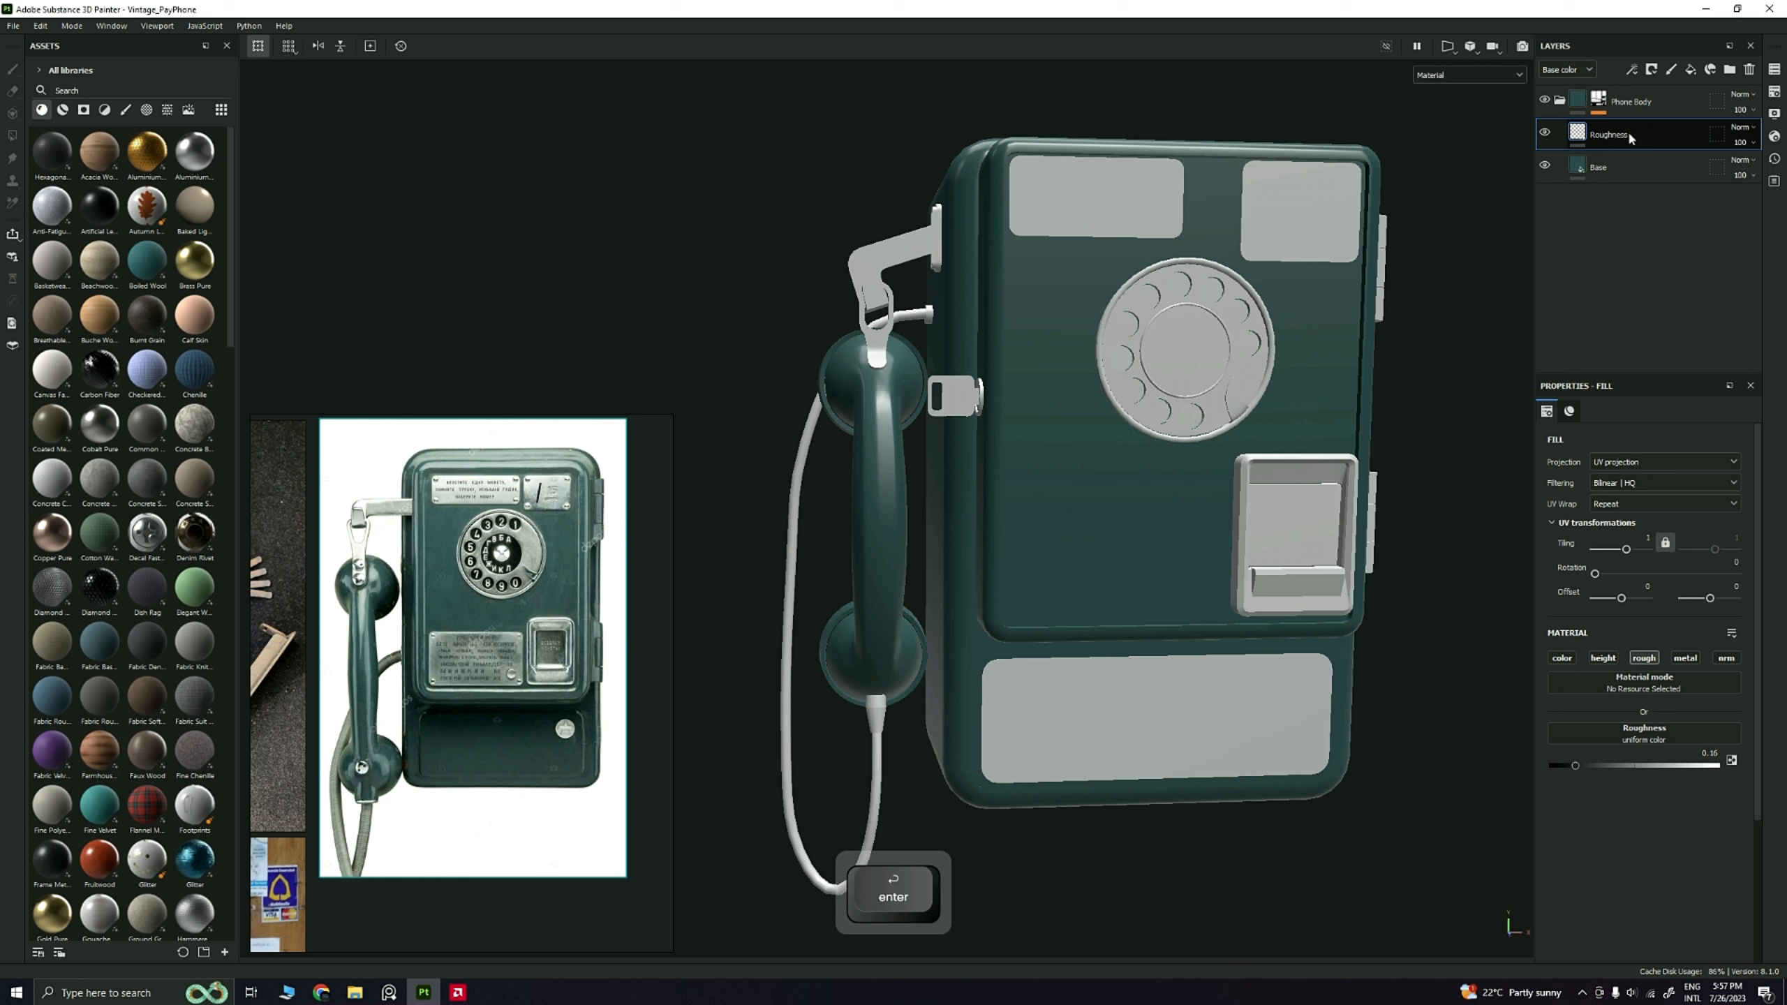
Step: Add another fill layer above Roughness and name it Metallic
left_click(1691, 69)
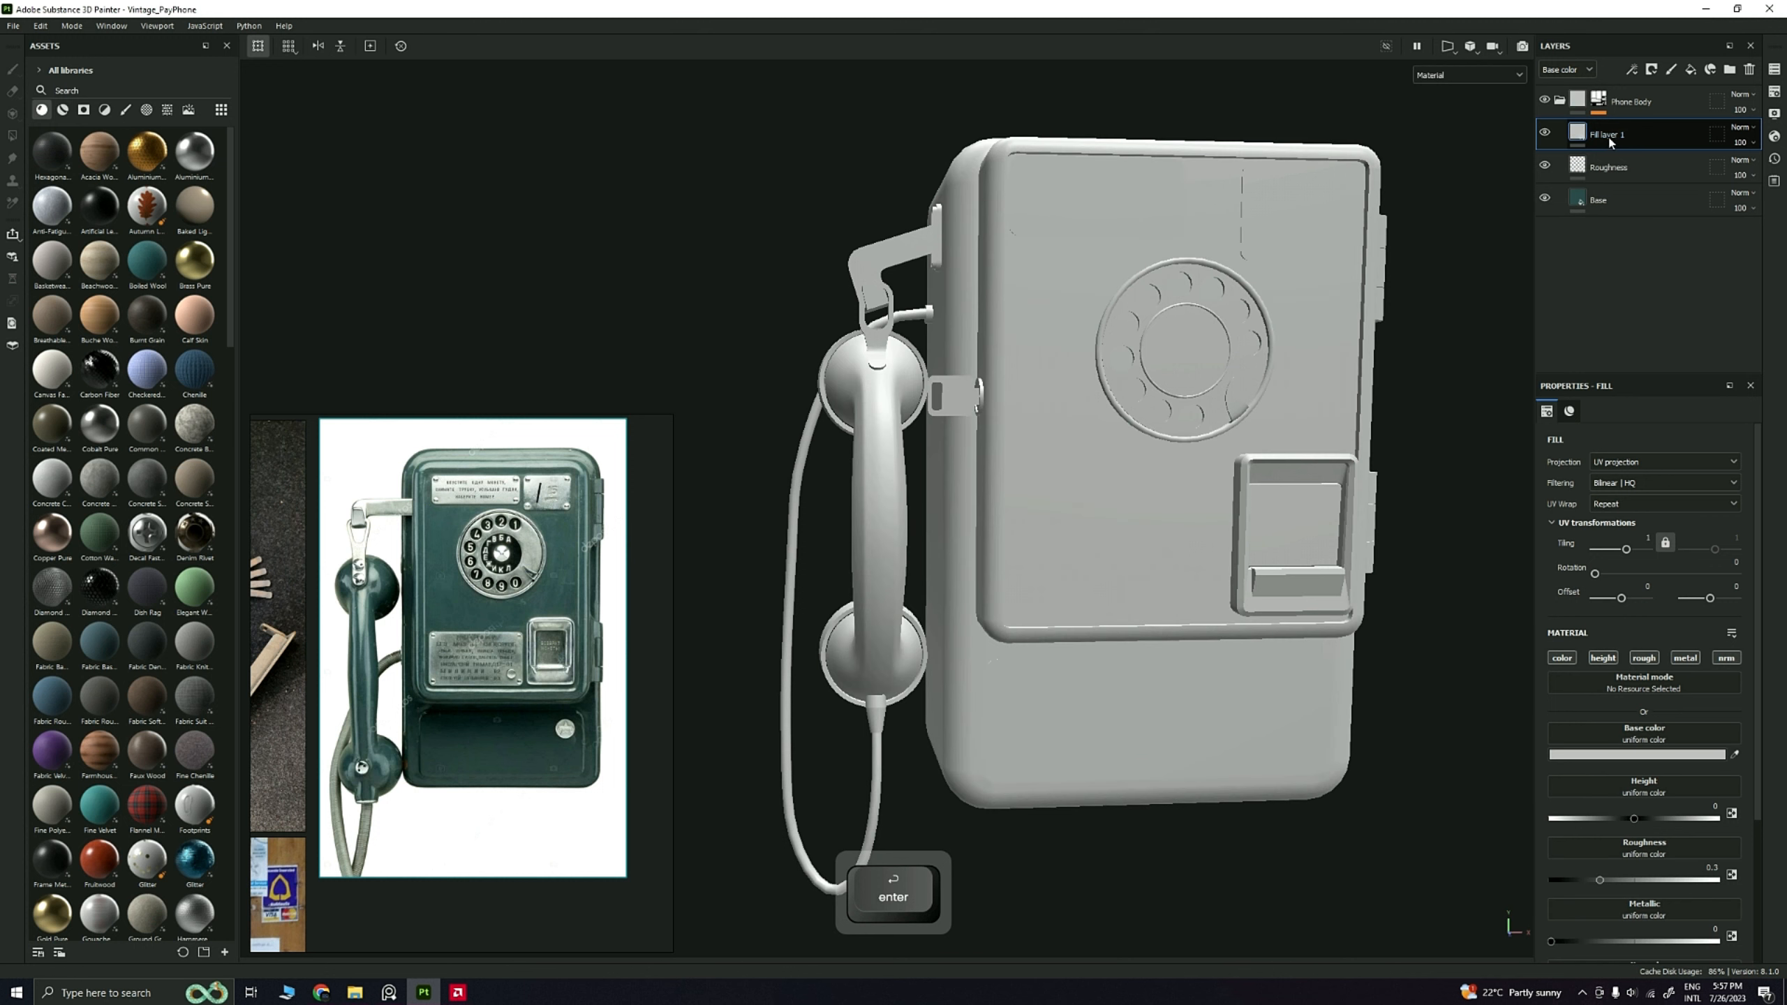
double_click(1611, 137)
type("M")
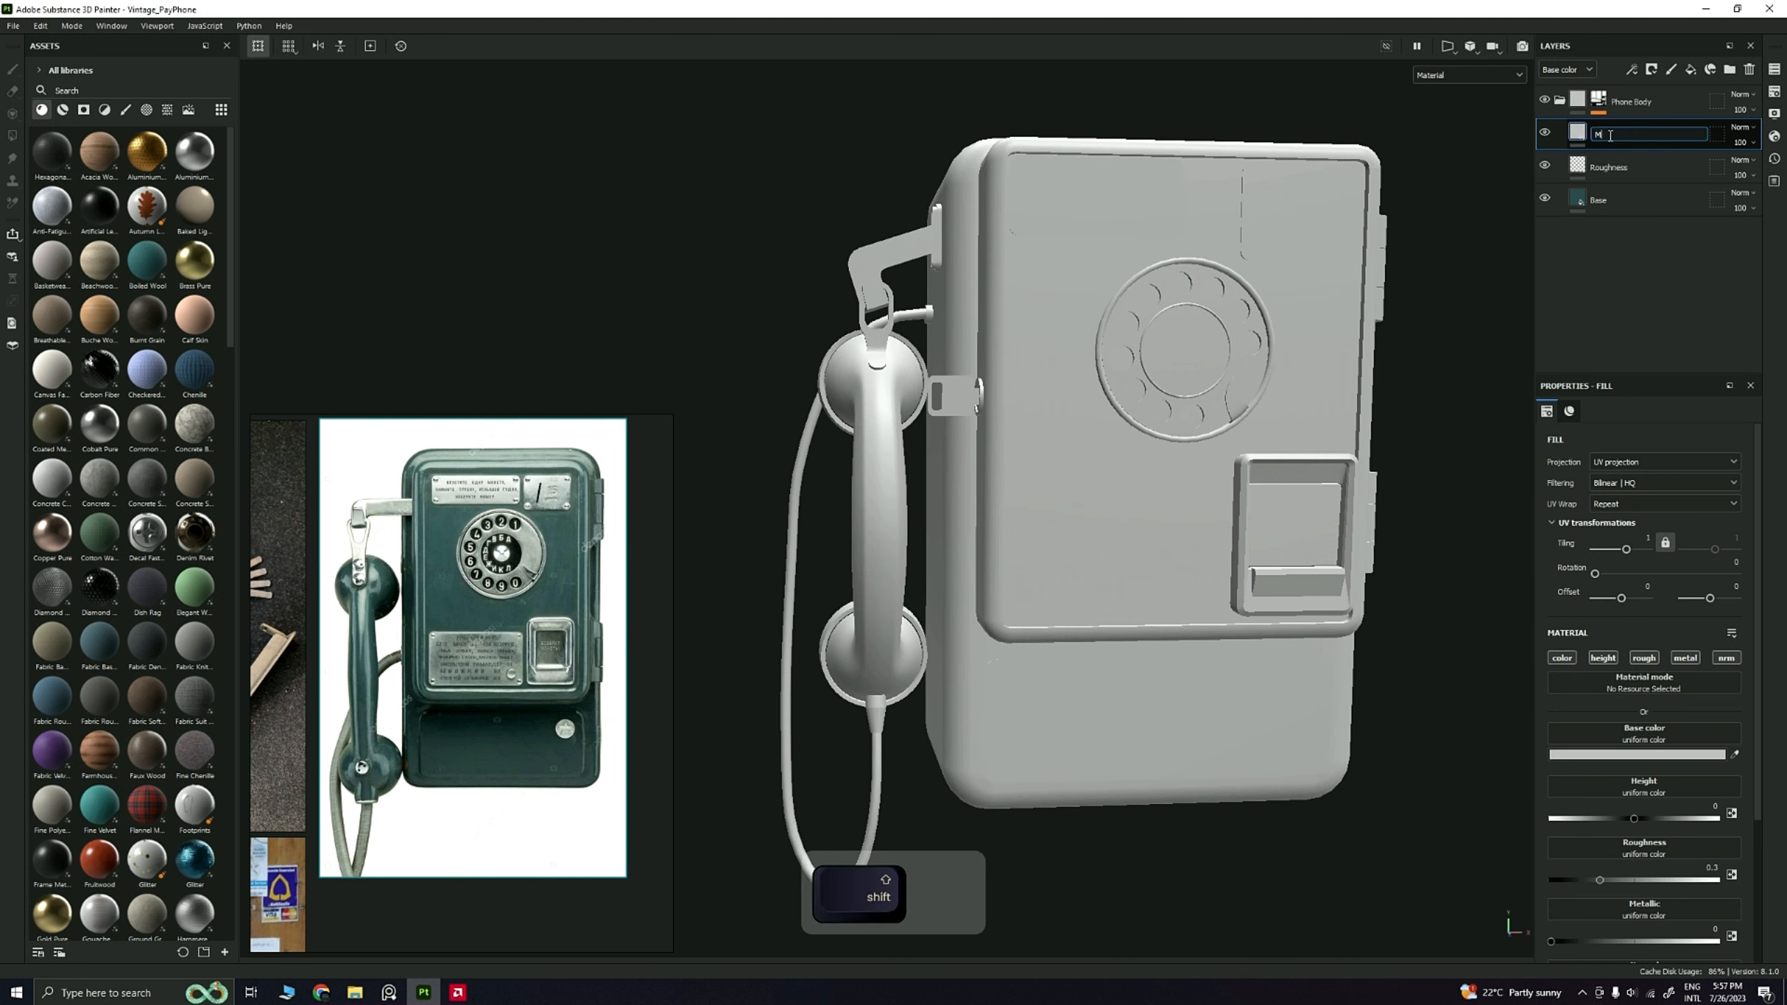
type("etallic")
key("Return")
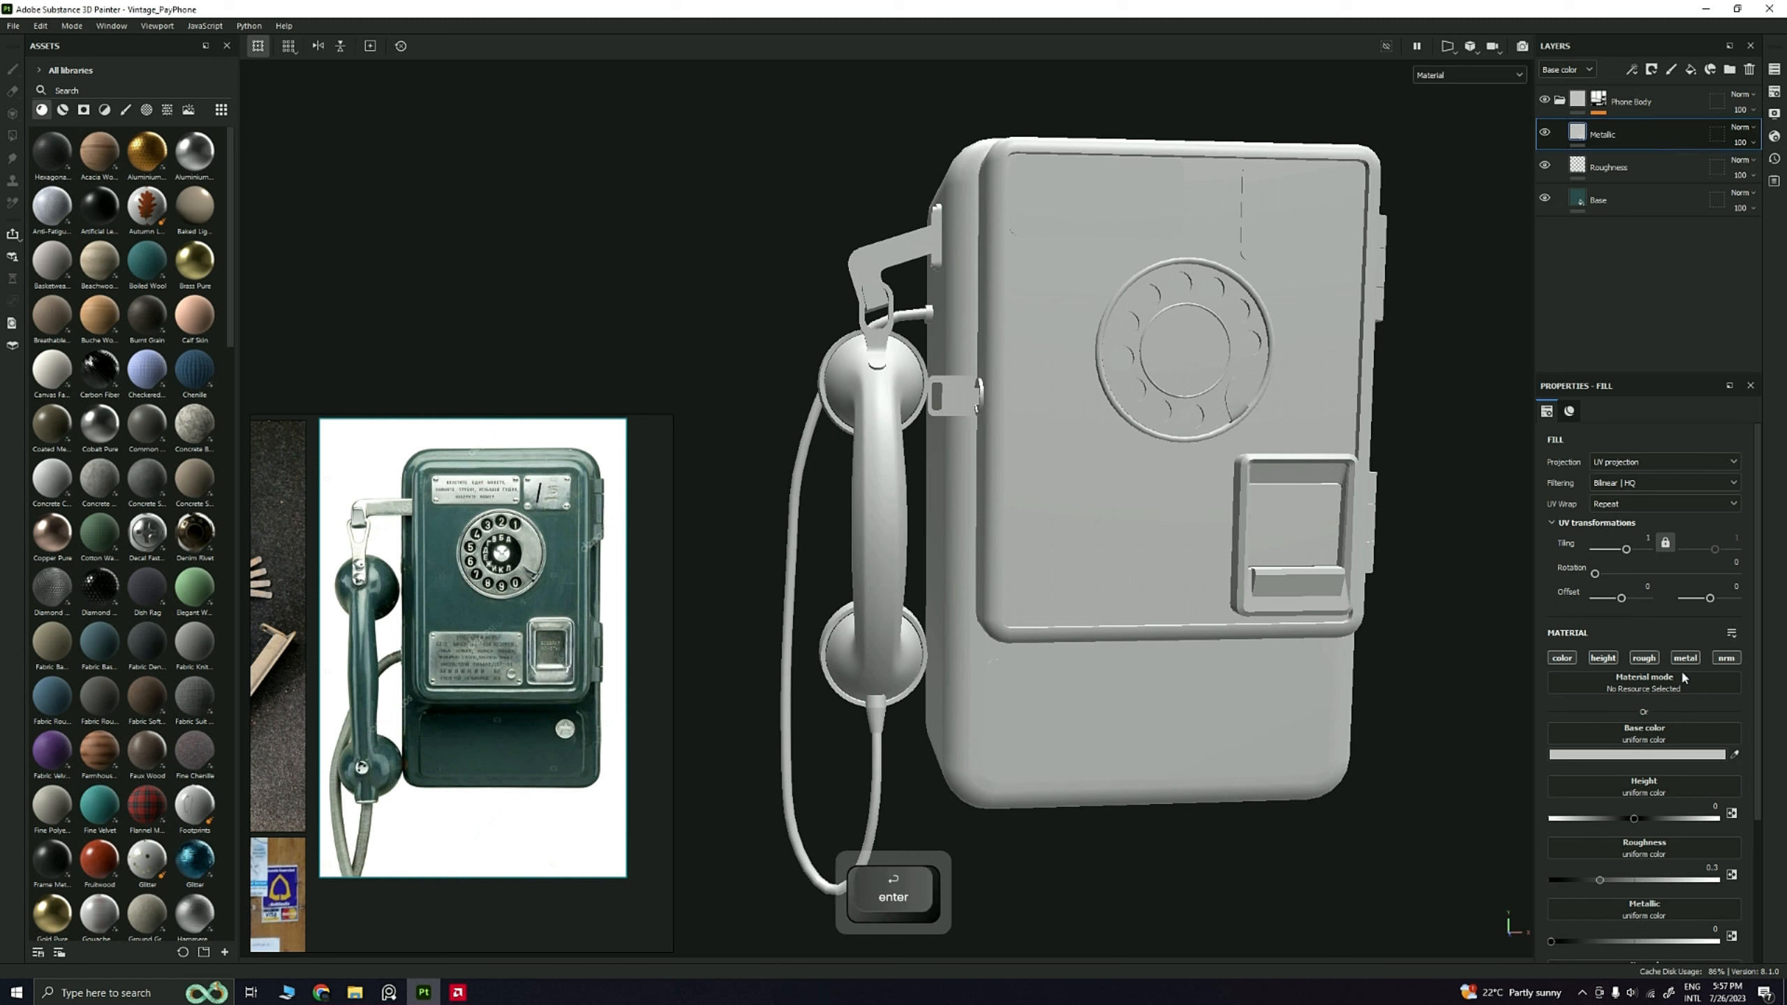
Step: Limit the Metallic fill layer to the metallic channel and set its metallic value to 0.18
left_click(1685, 660, "alt")
middle_click_drag(1018, 361, 991, 413, "alt")
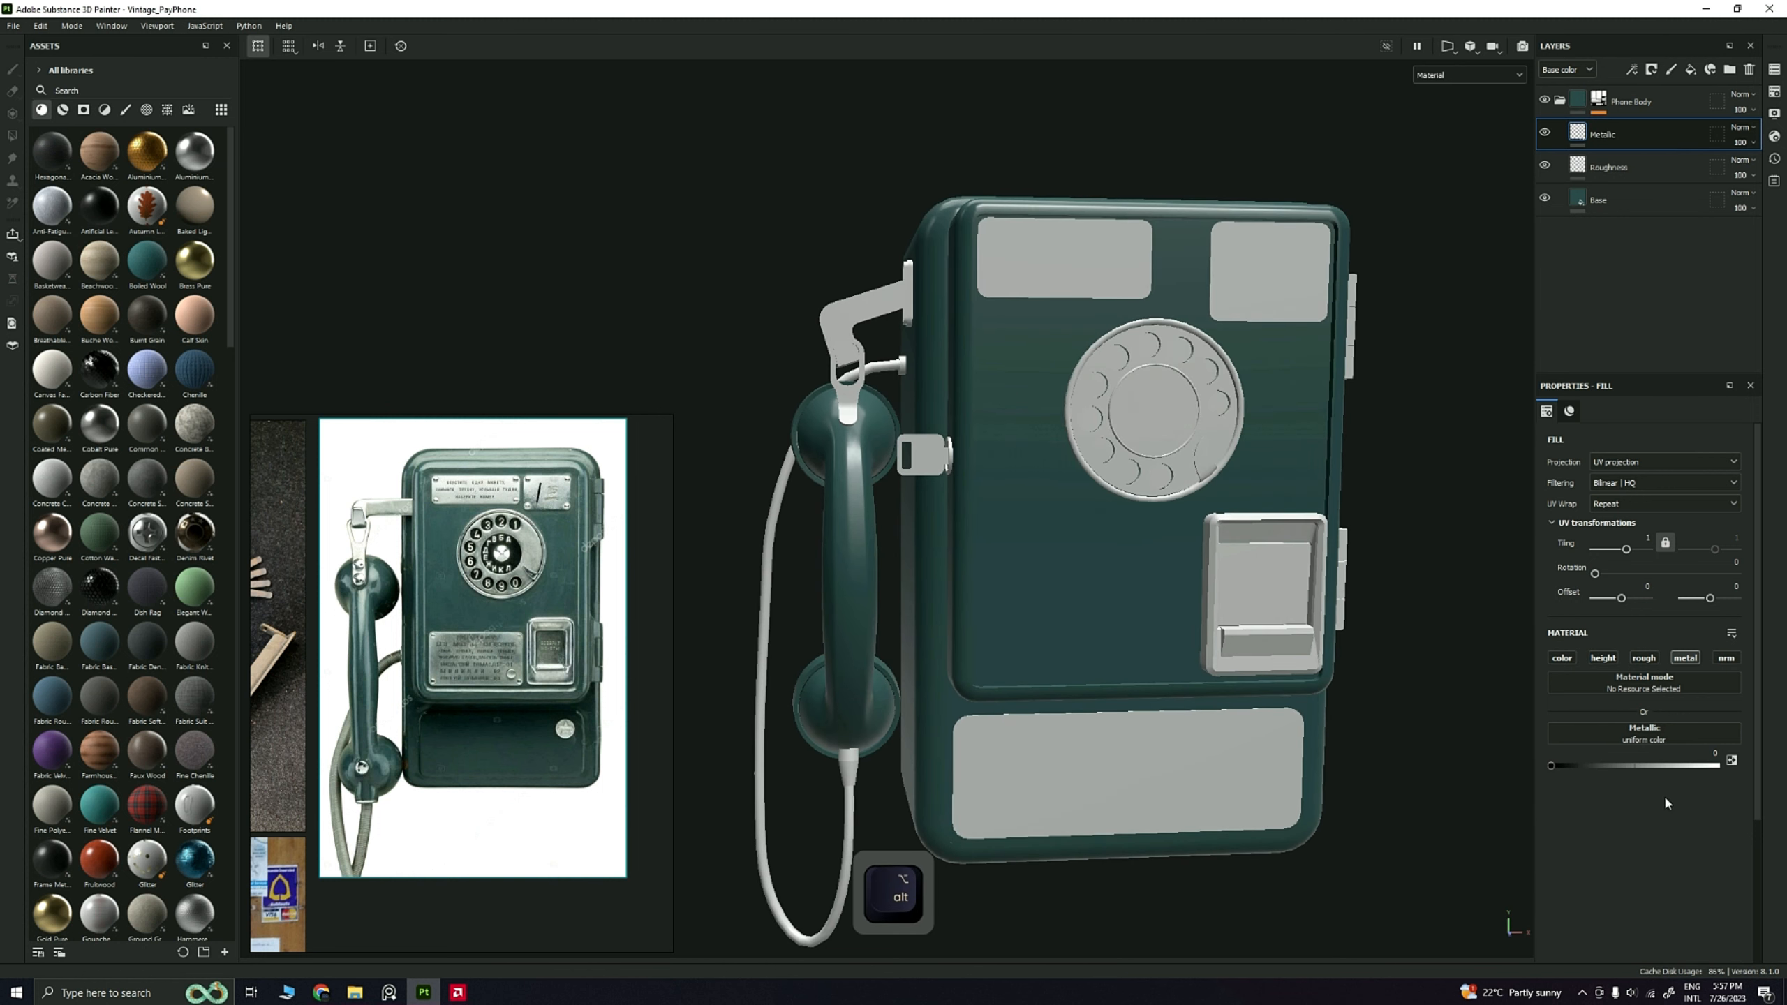
mouse_move(1555, 767)
left_mouse_down()
mouse_move(1606, 767)
mouse_move(1587, 765)
left_mouse_up()
Step: Examine the green payphone reference and the close-up photo of the hammered paint texture on the reference board
scroll(555, 595, "up", 6)
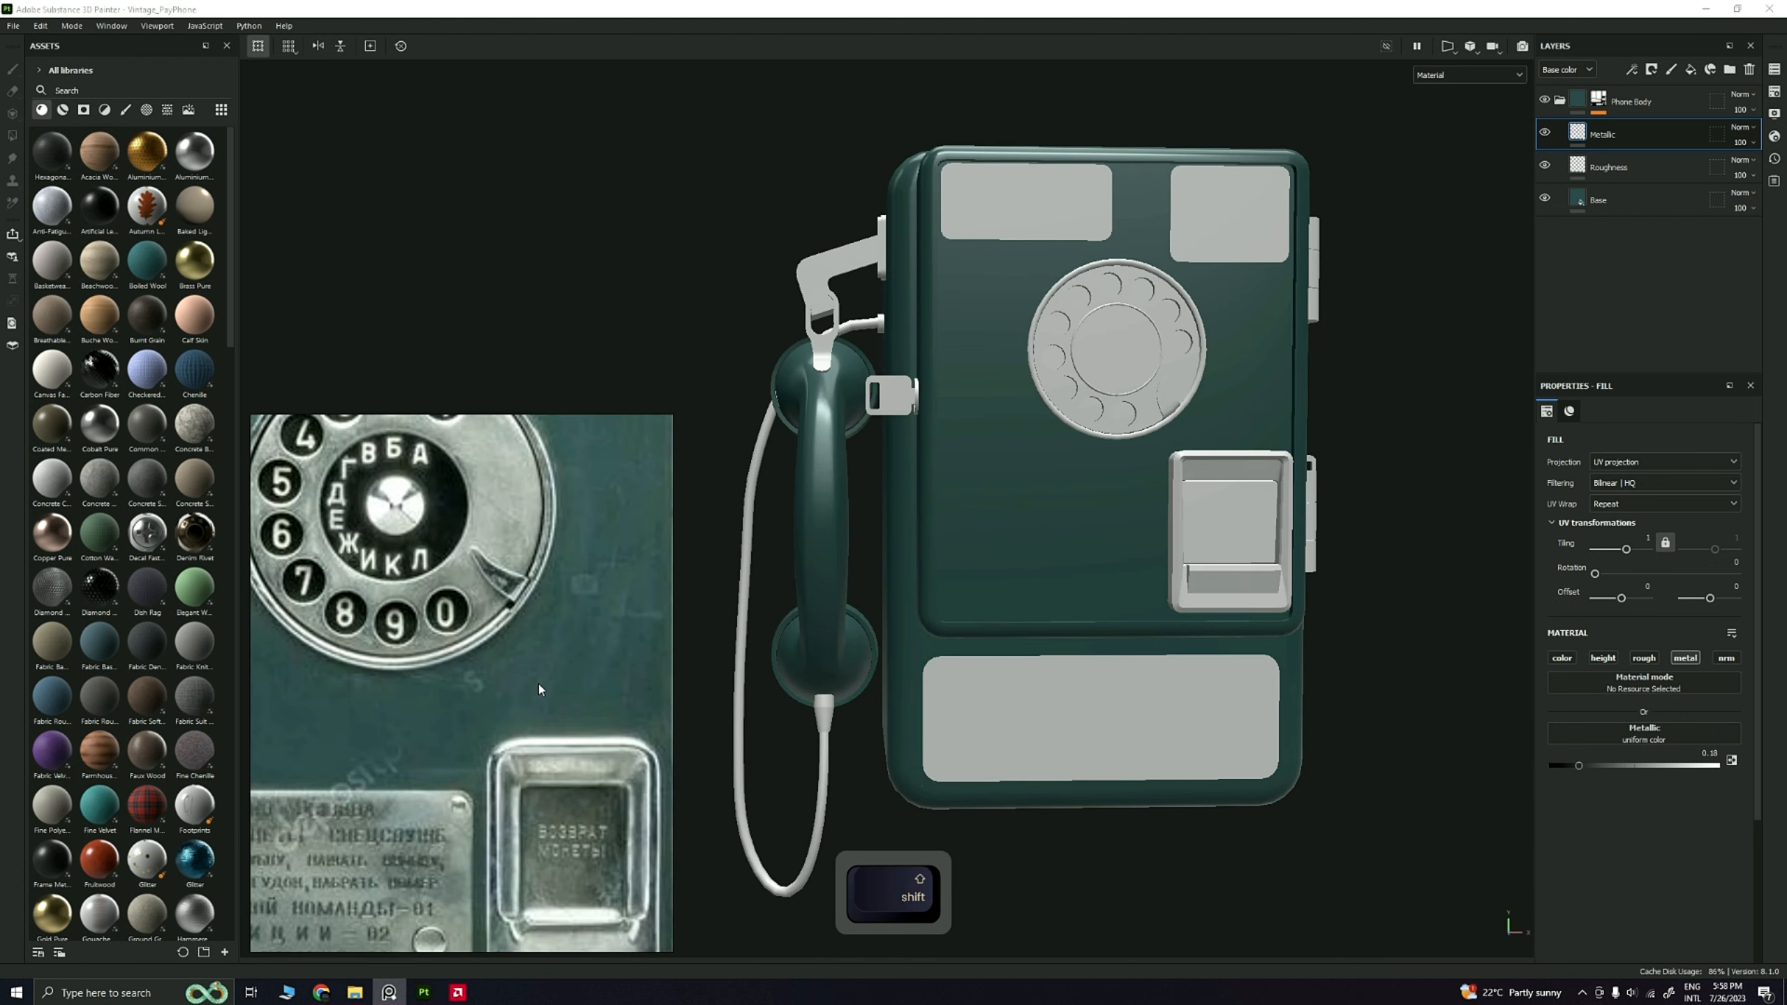
scroll(548, 669, "up", 2)
scroll(377, 640, "down", 10)
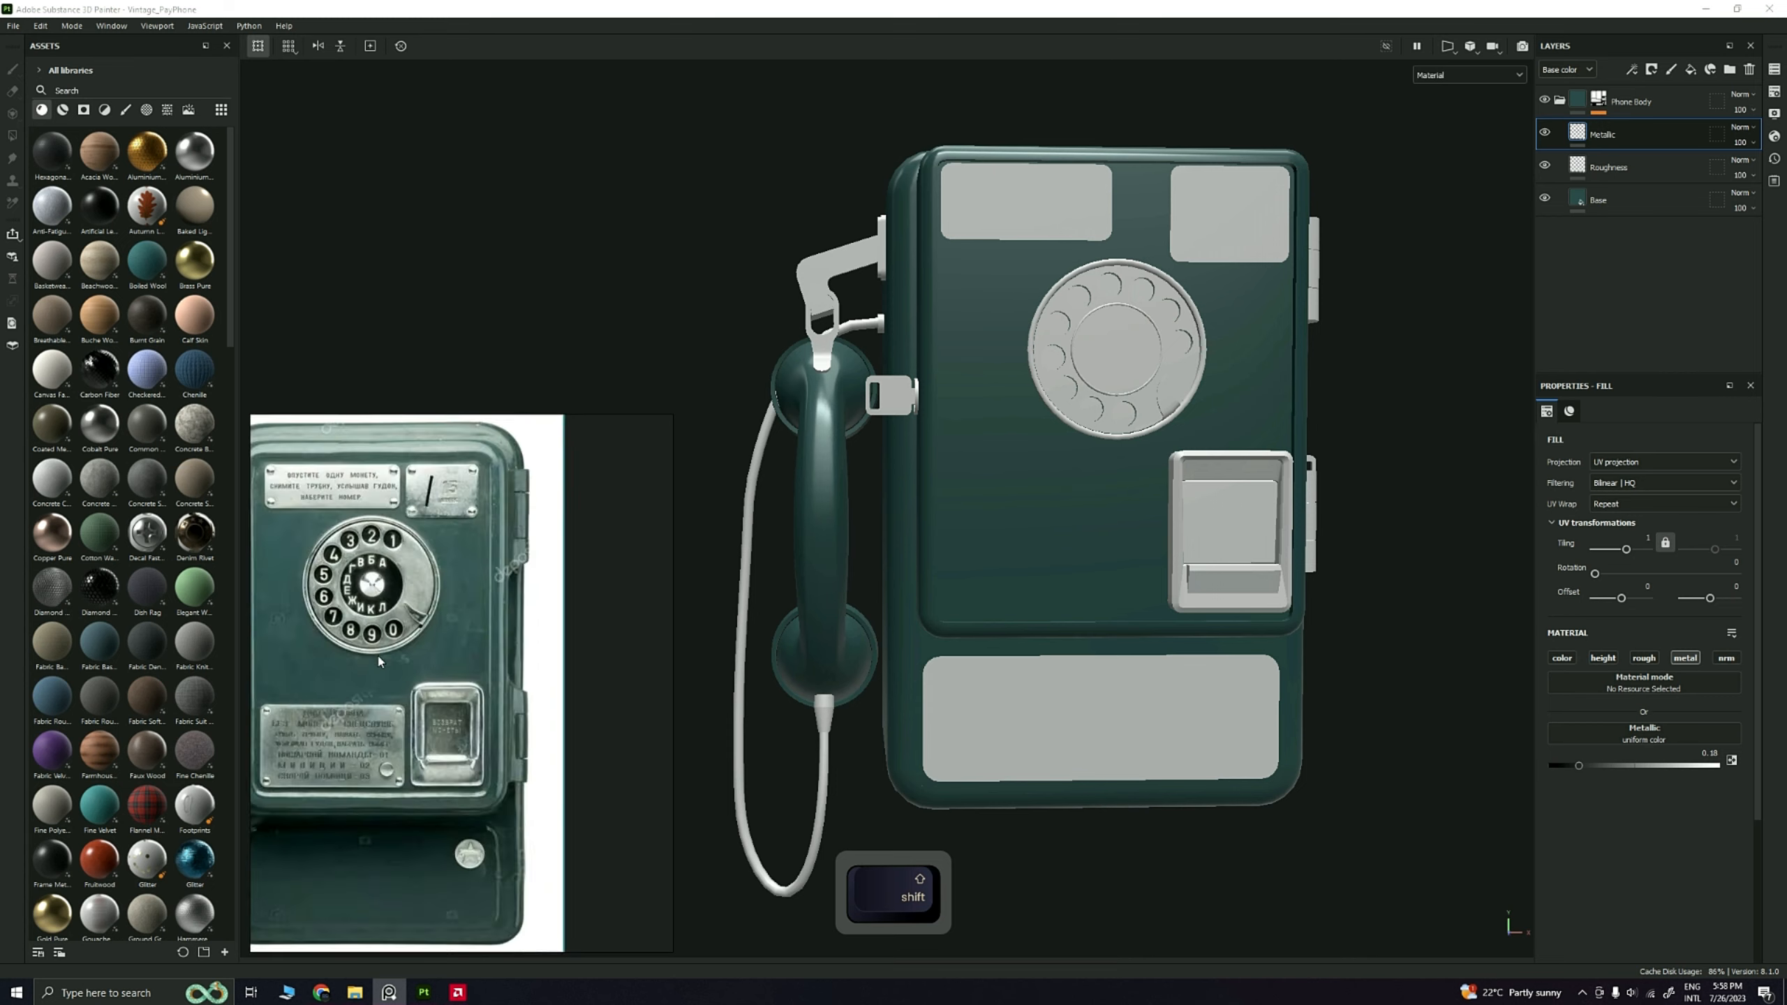
middle_click_drag(309, 676, 633, 703)
scroll(531, 701, "up", 4)
middle_click_drag(537, 636, 505, 678)
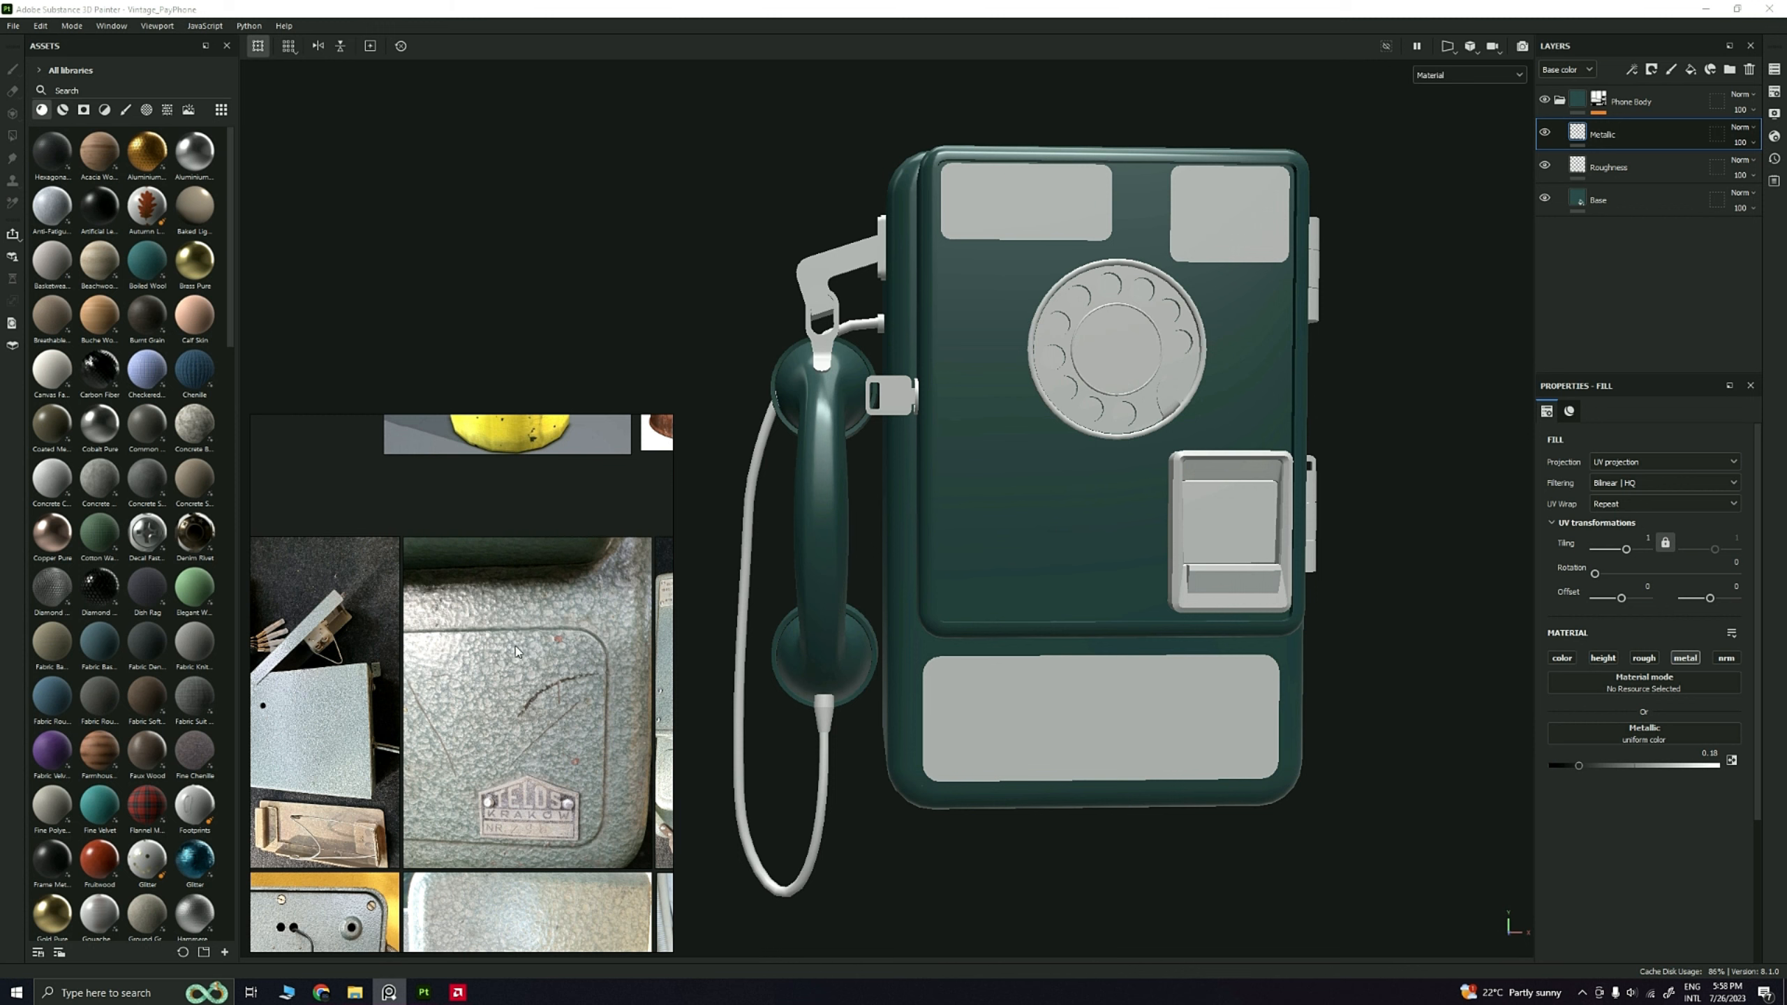
scroll(498, 679, "up", 8)
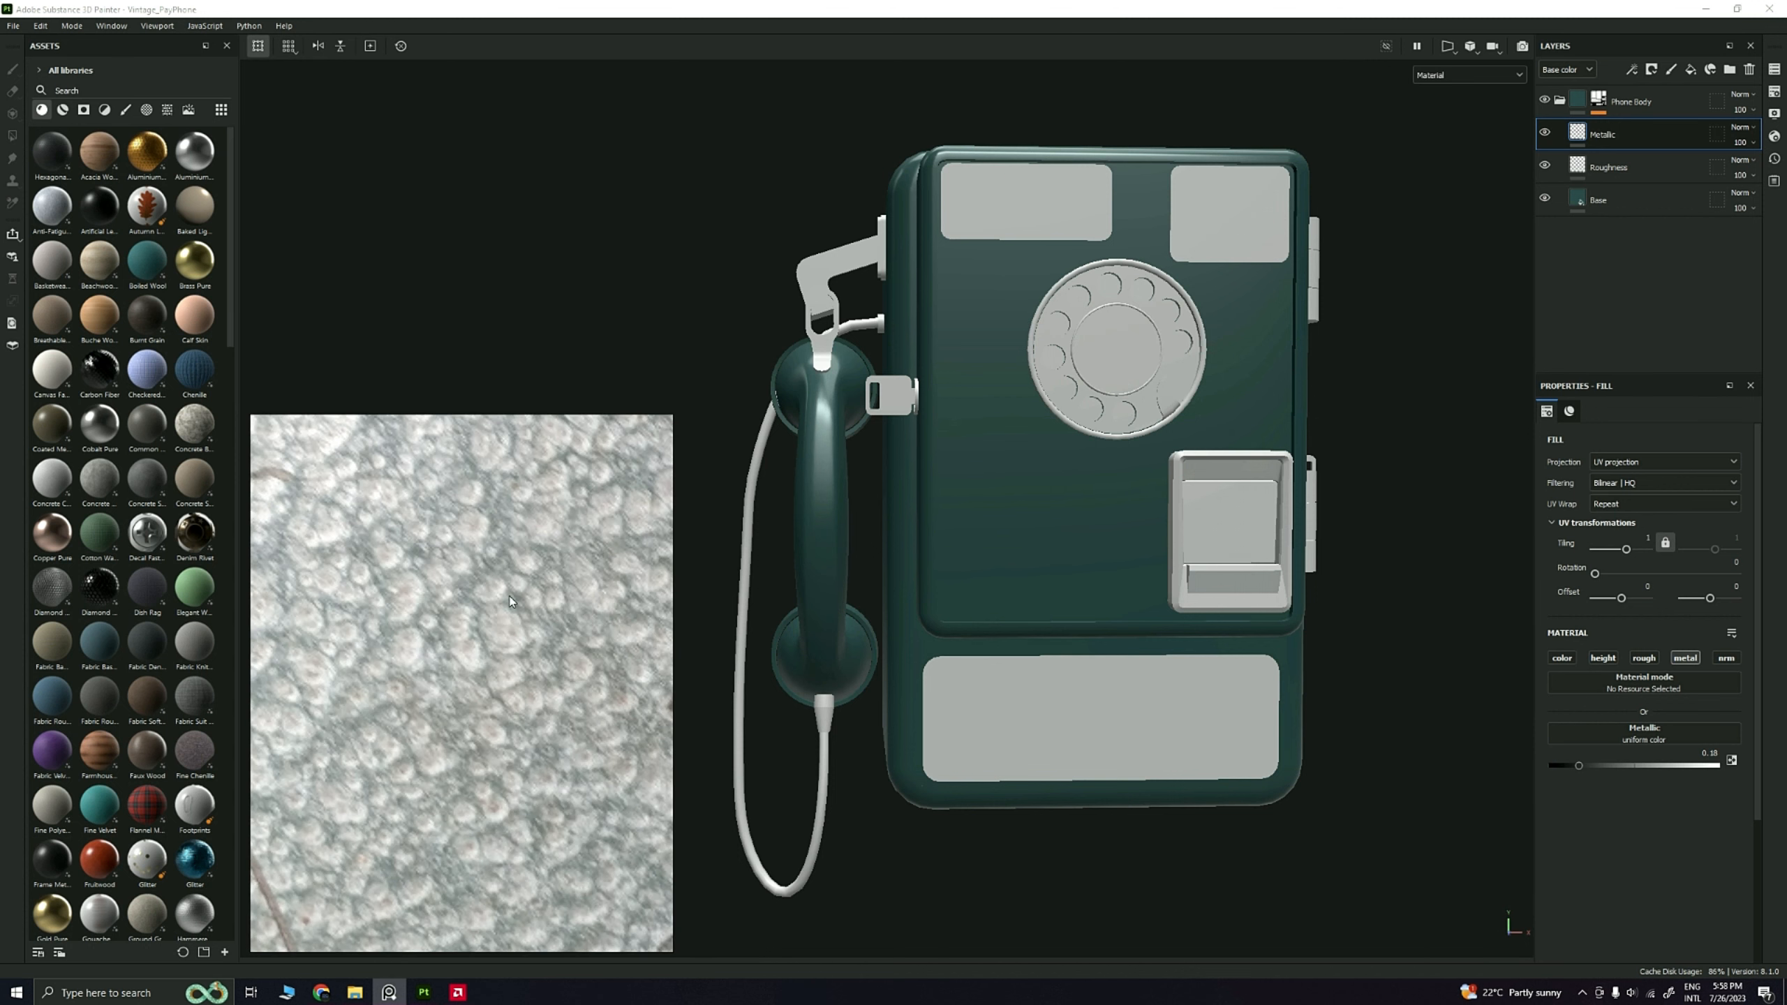
scroll(507, 593, "down", 4)
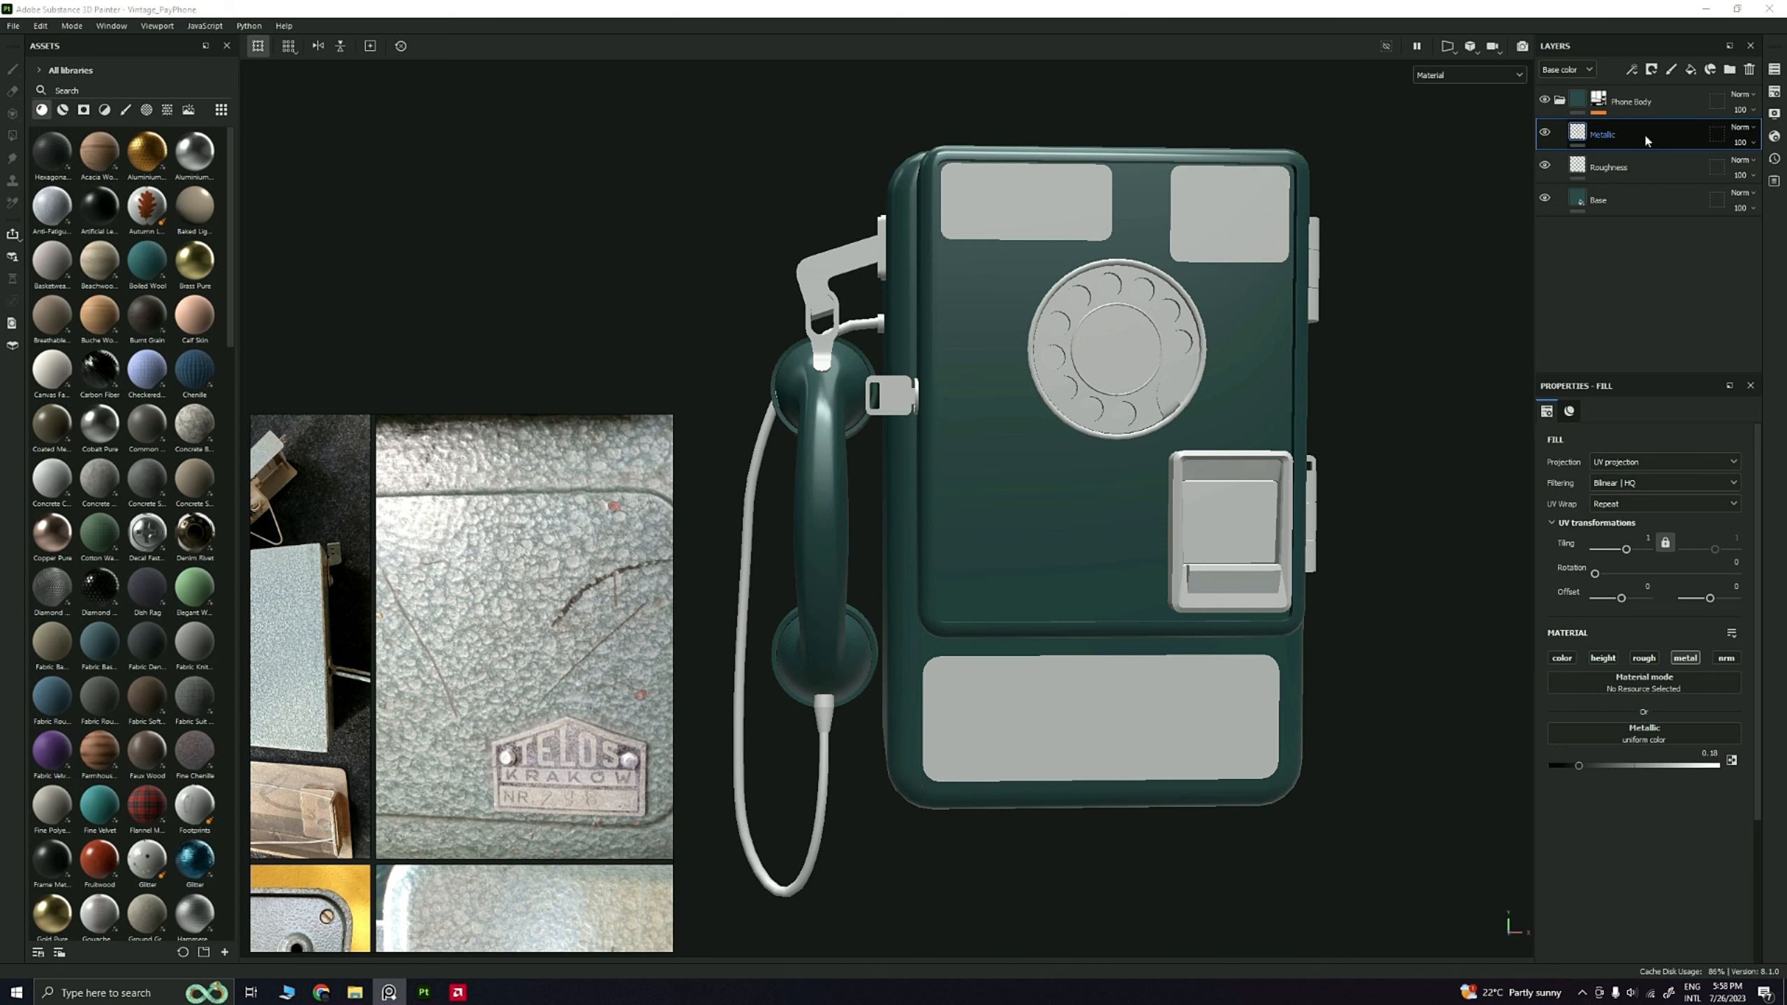
Step: Rename the Base layer in the Phone Body folder as Base_Dark
left_click(1638, 201)
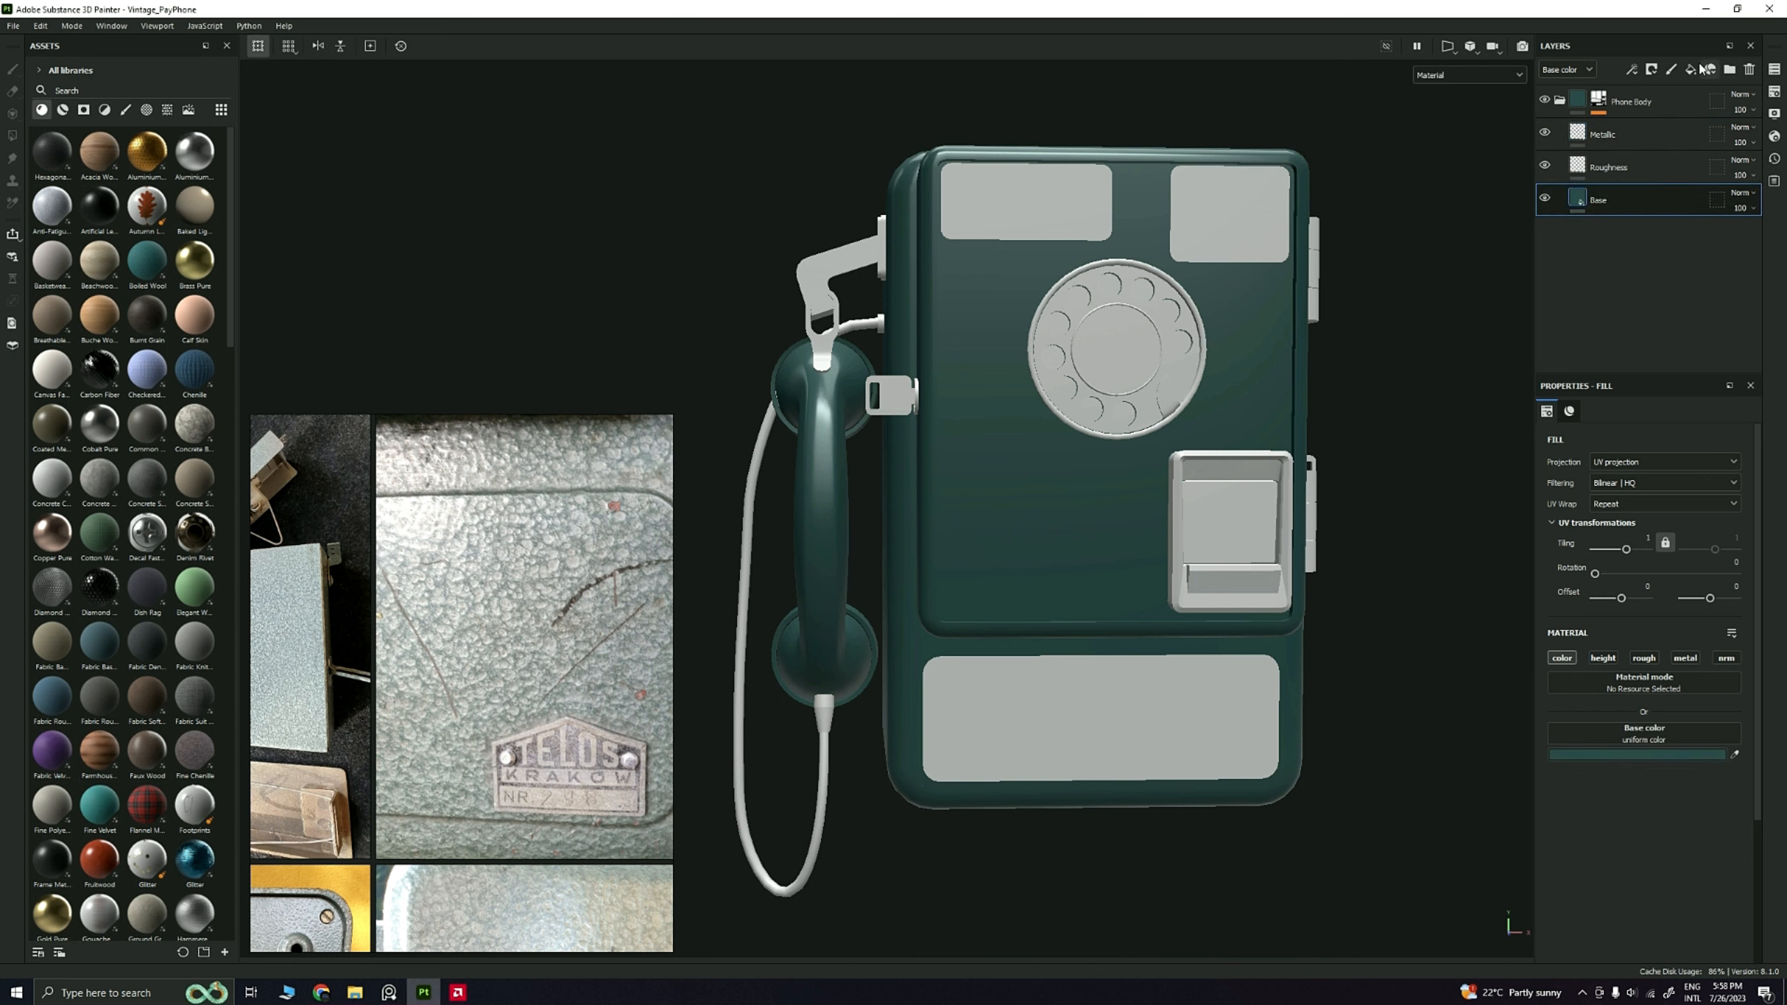
double_click(1601, 202)
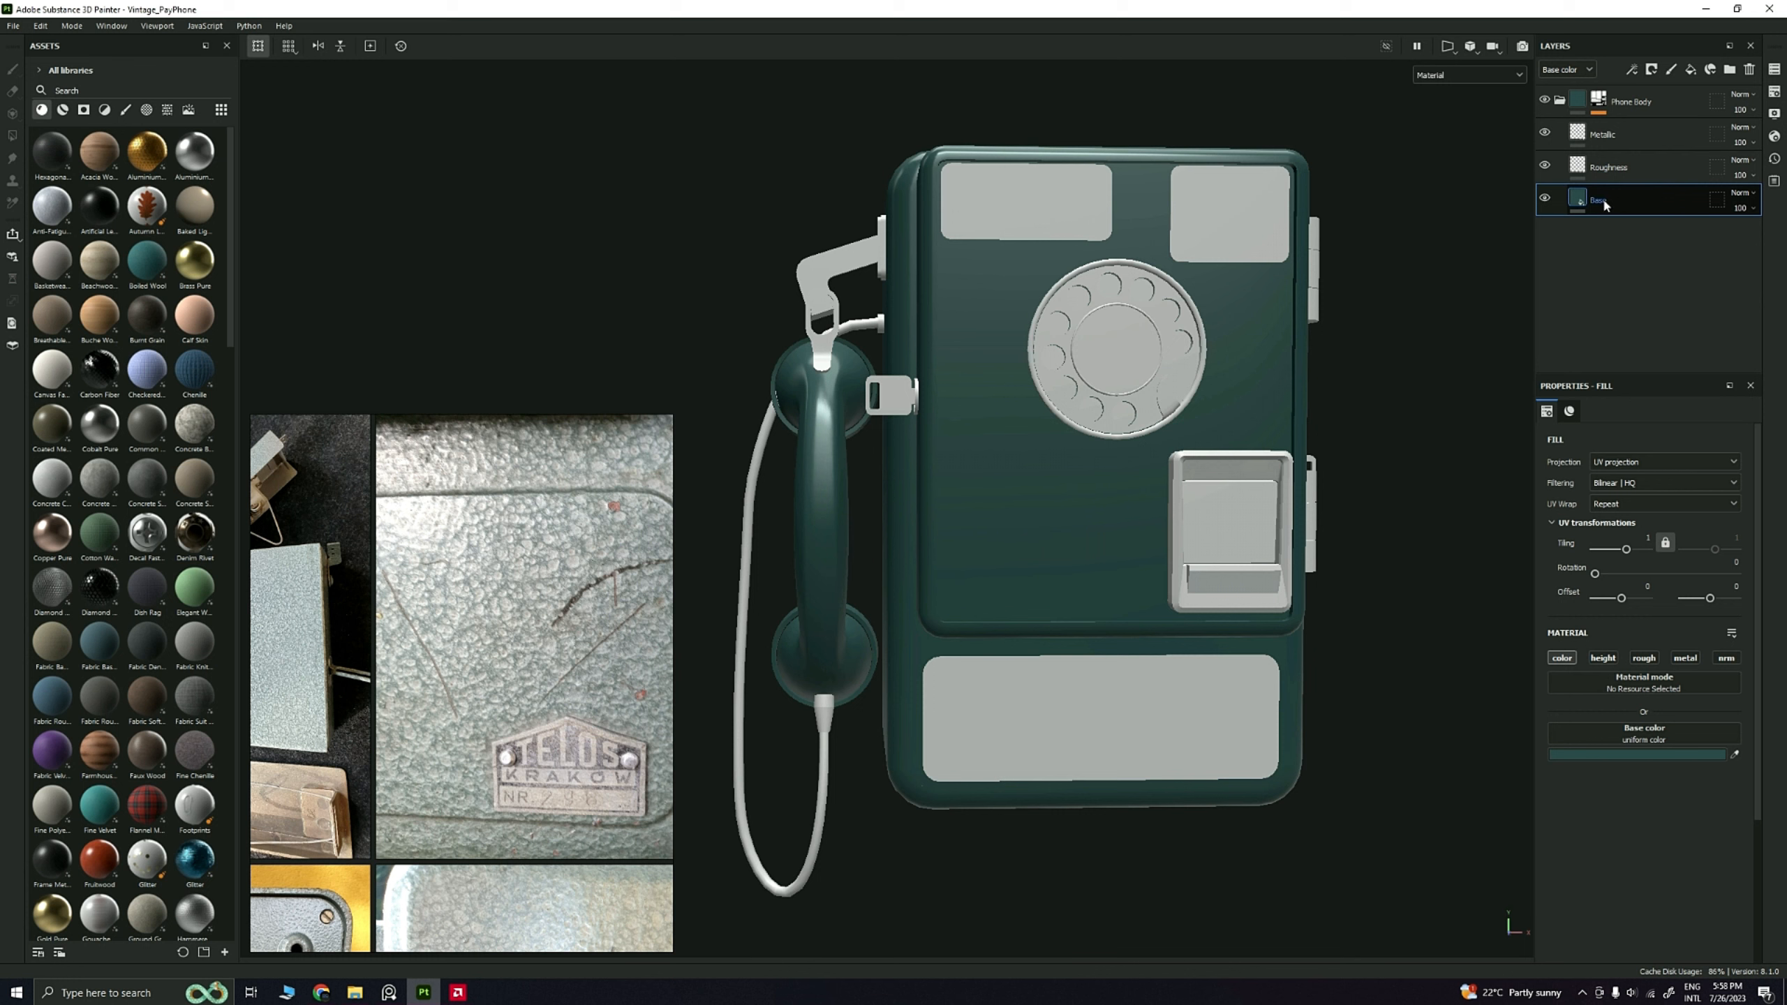
double_click(1605, 202)
type("_")
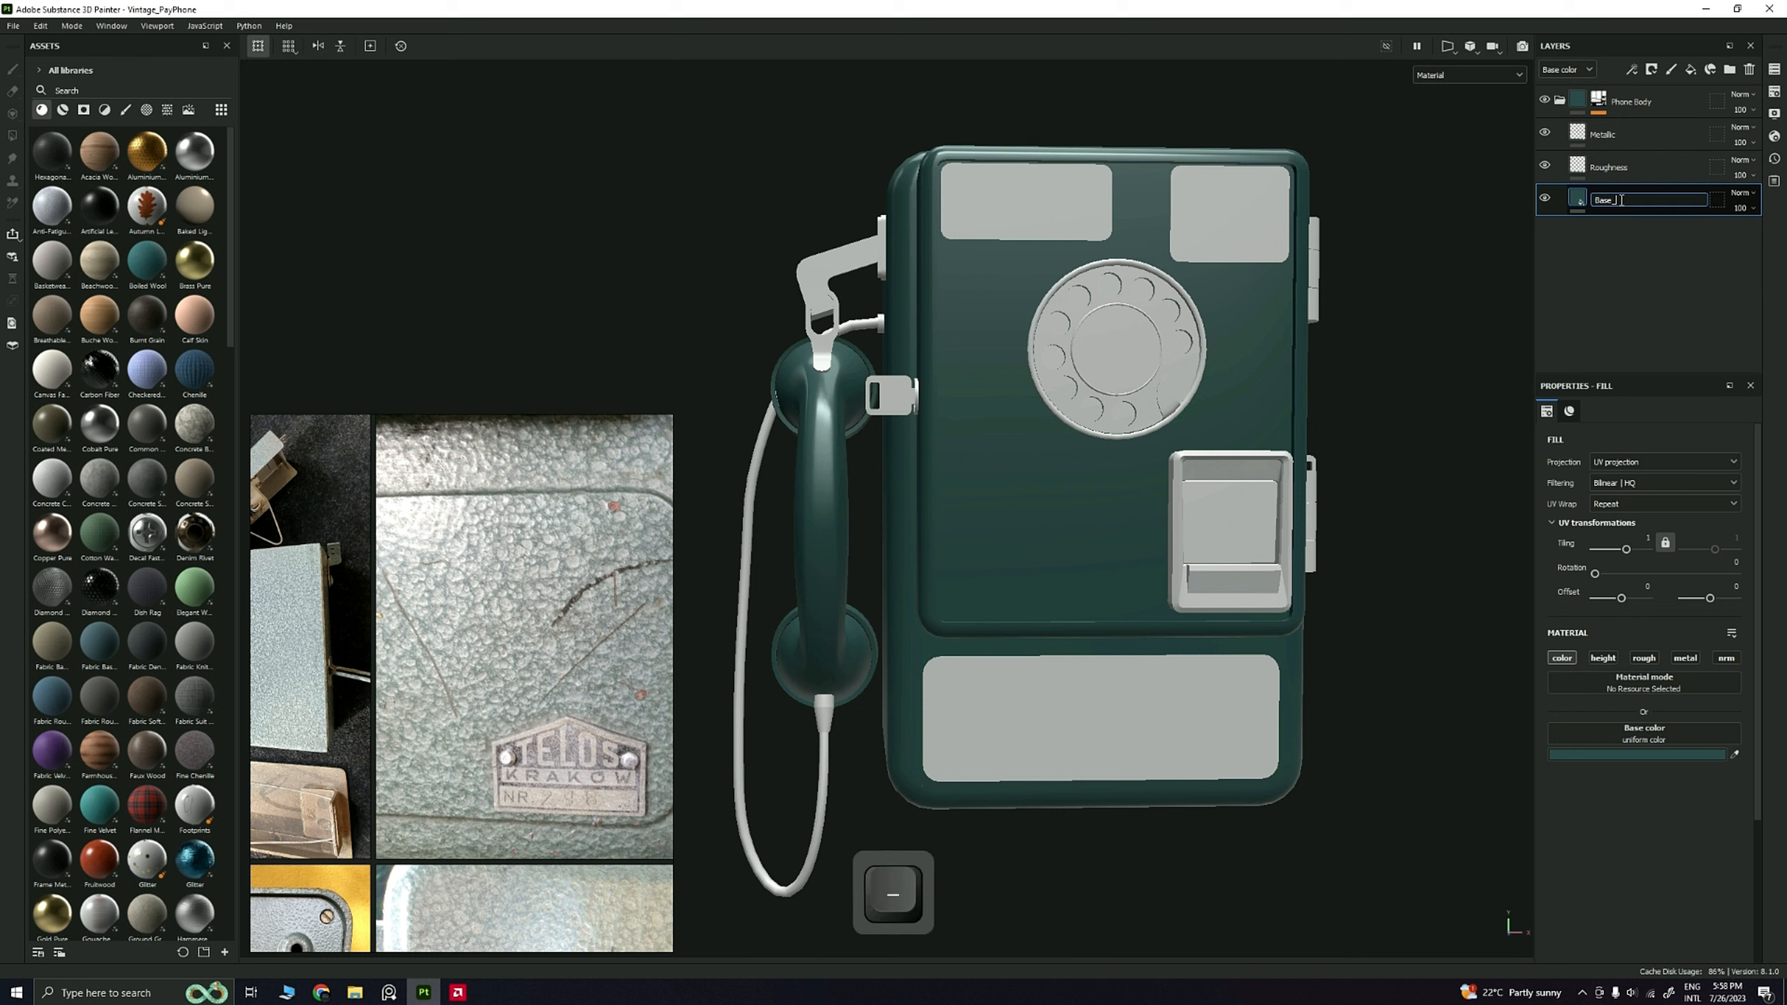
type("Dark")
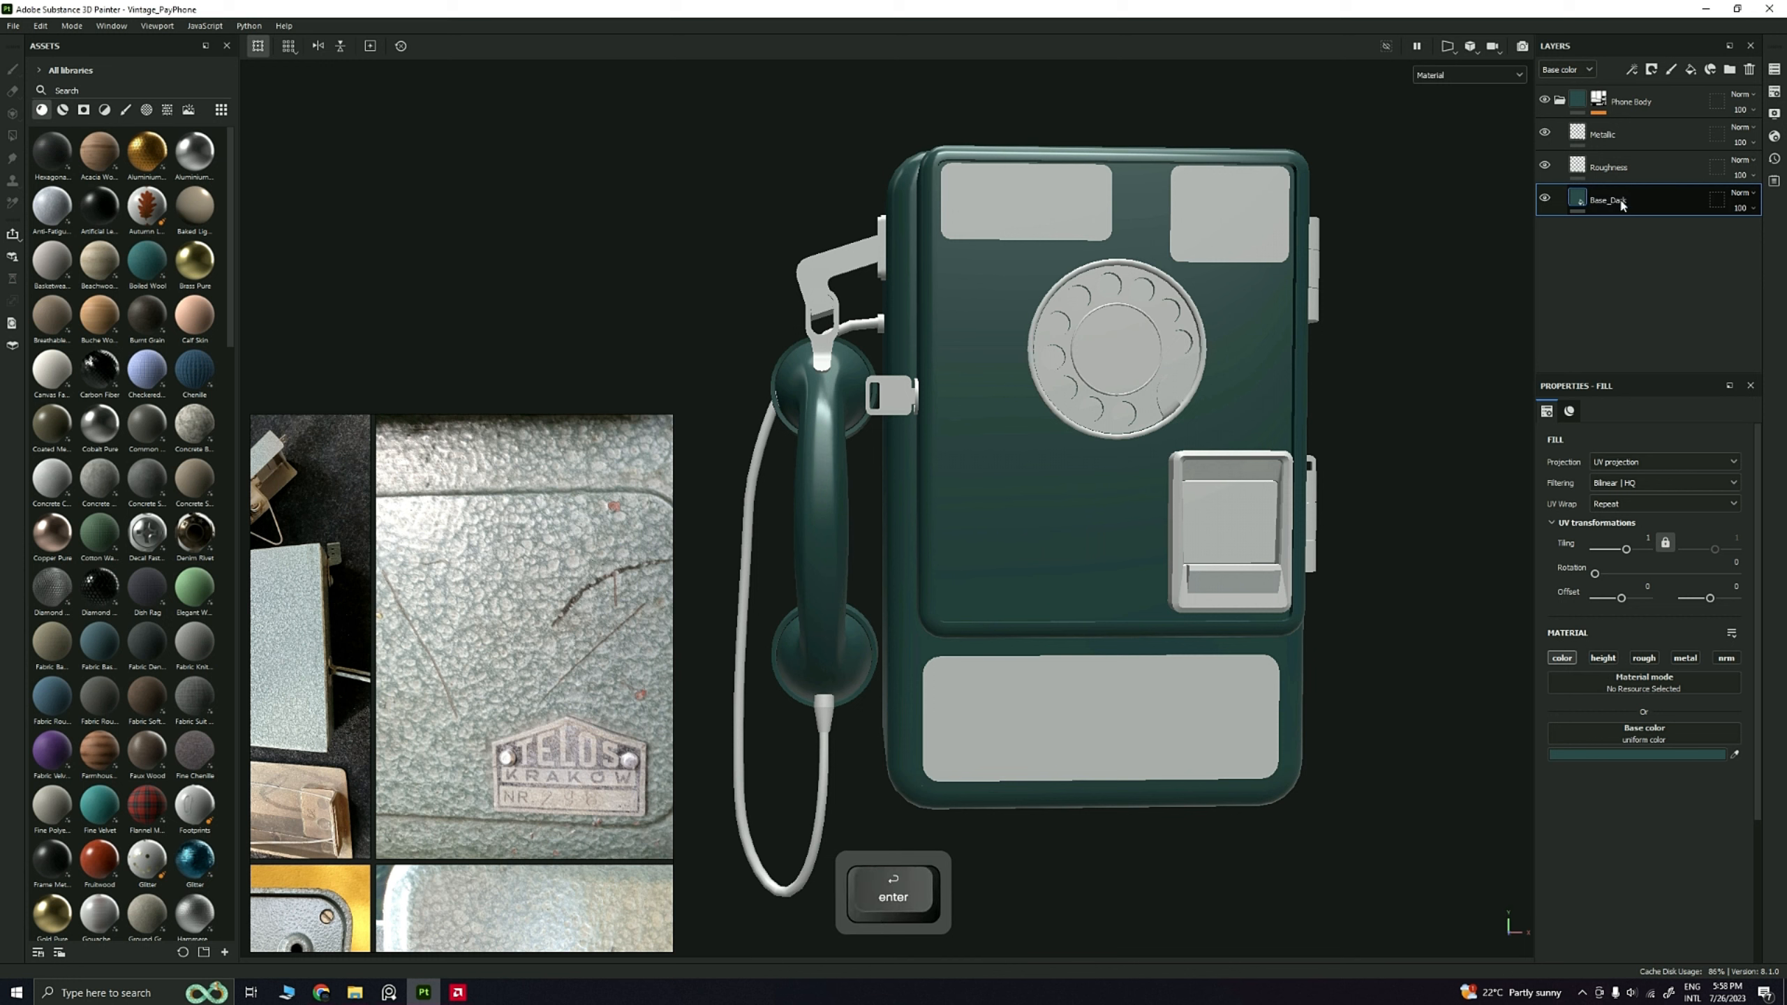
key("Return")
Step: Duplicate the Base_Dark layer and rename the copy as Base_Light
left_click(1691, 69)
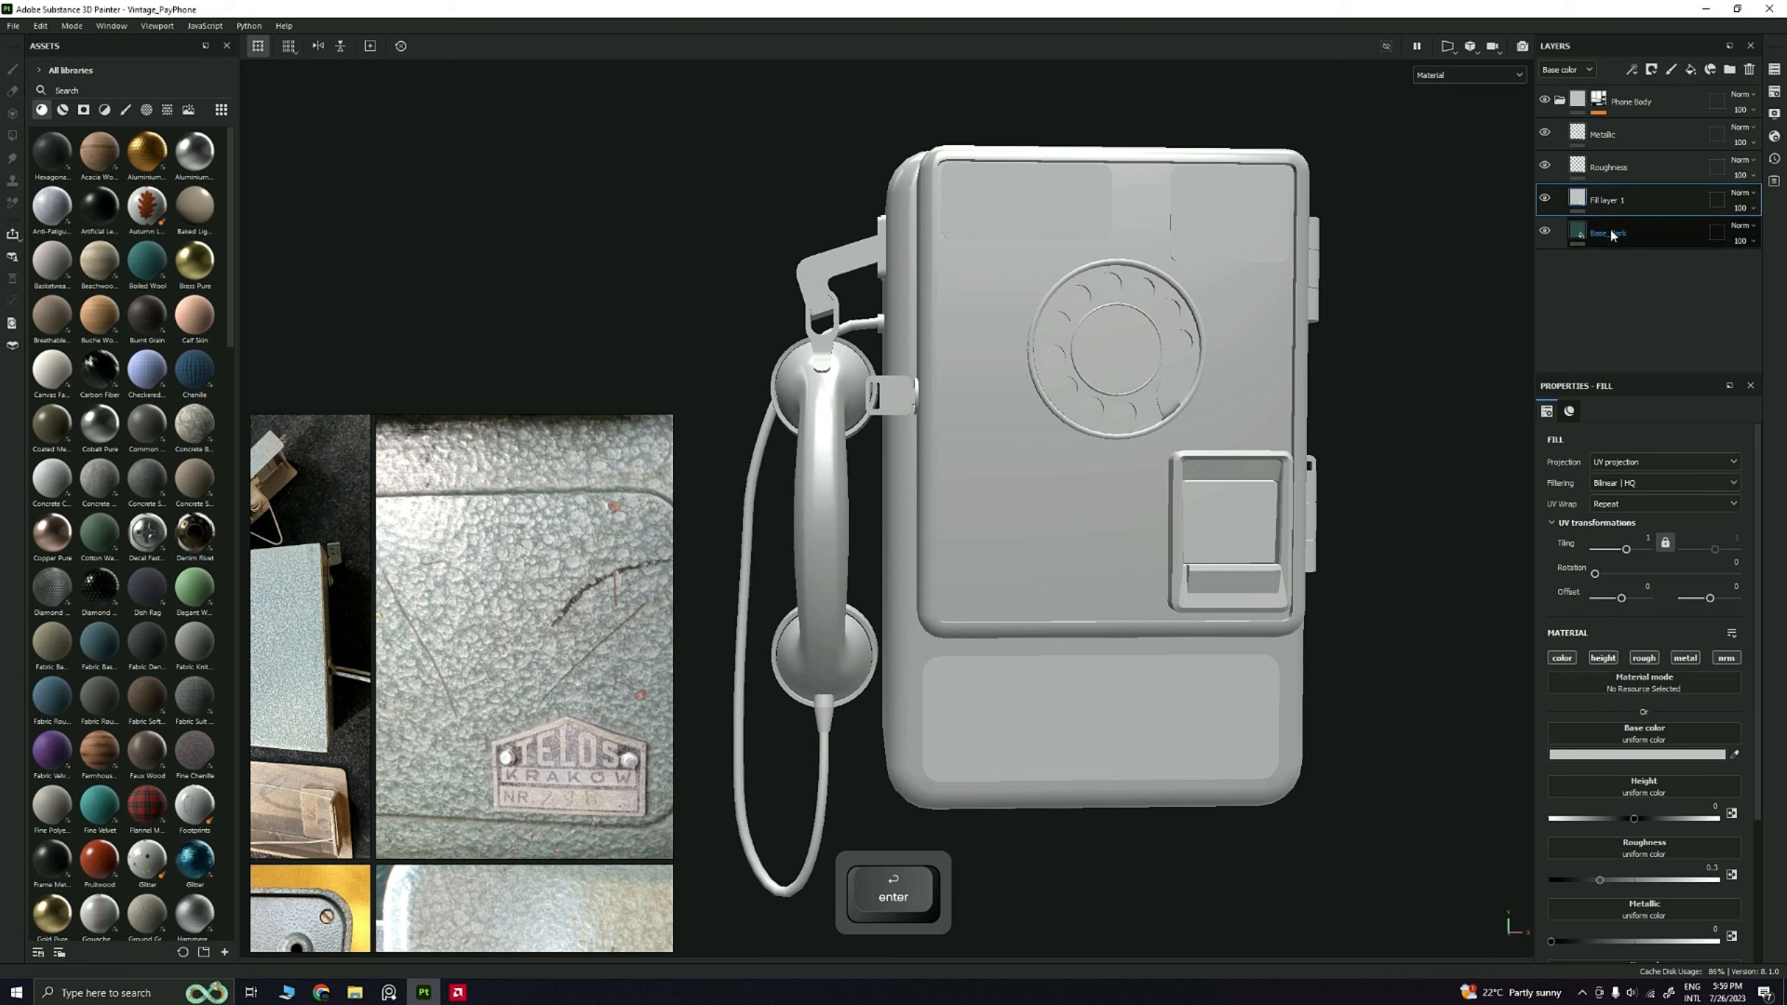
key("ctrl+z")
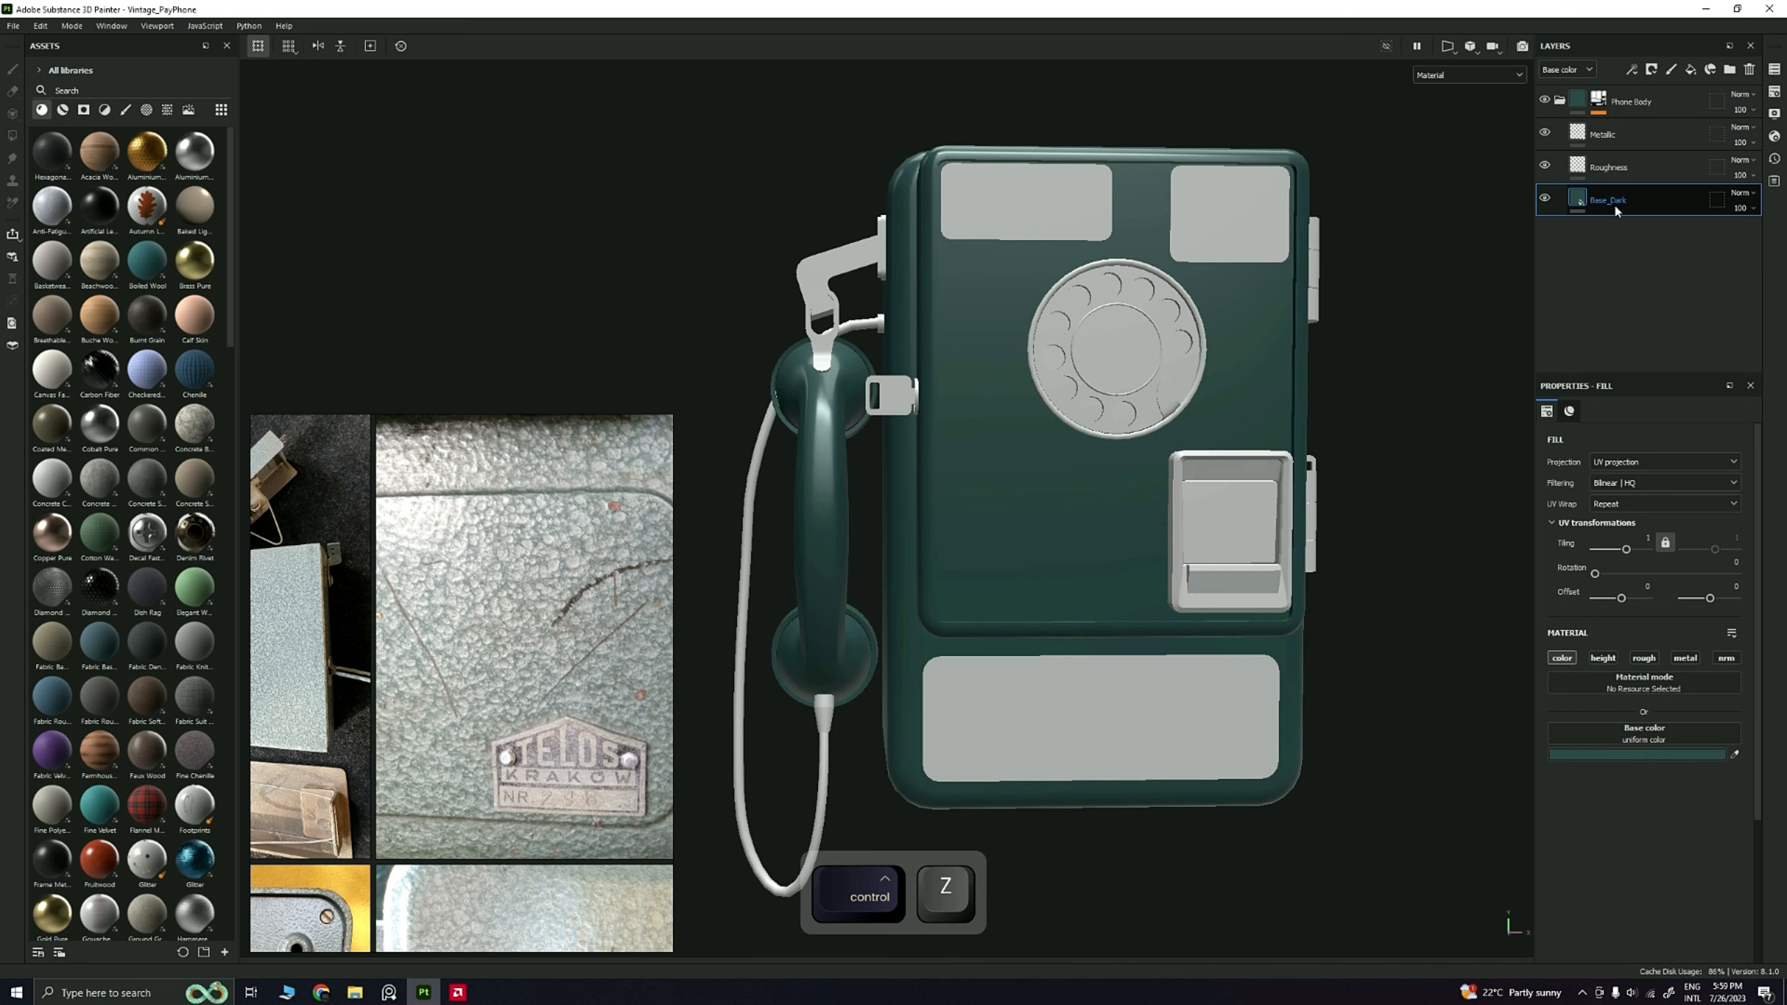
key("ctrl+d")
double_click(1665, 201)
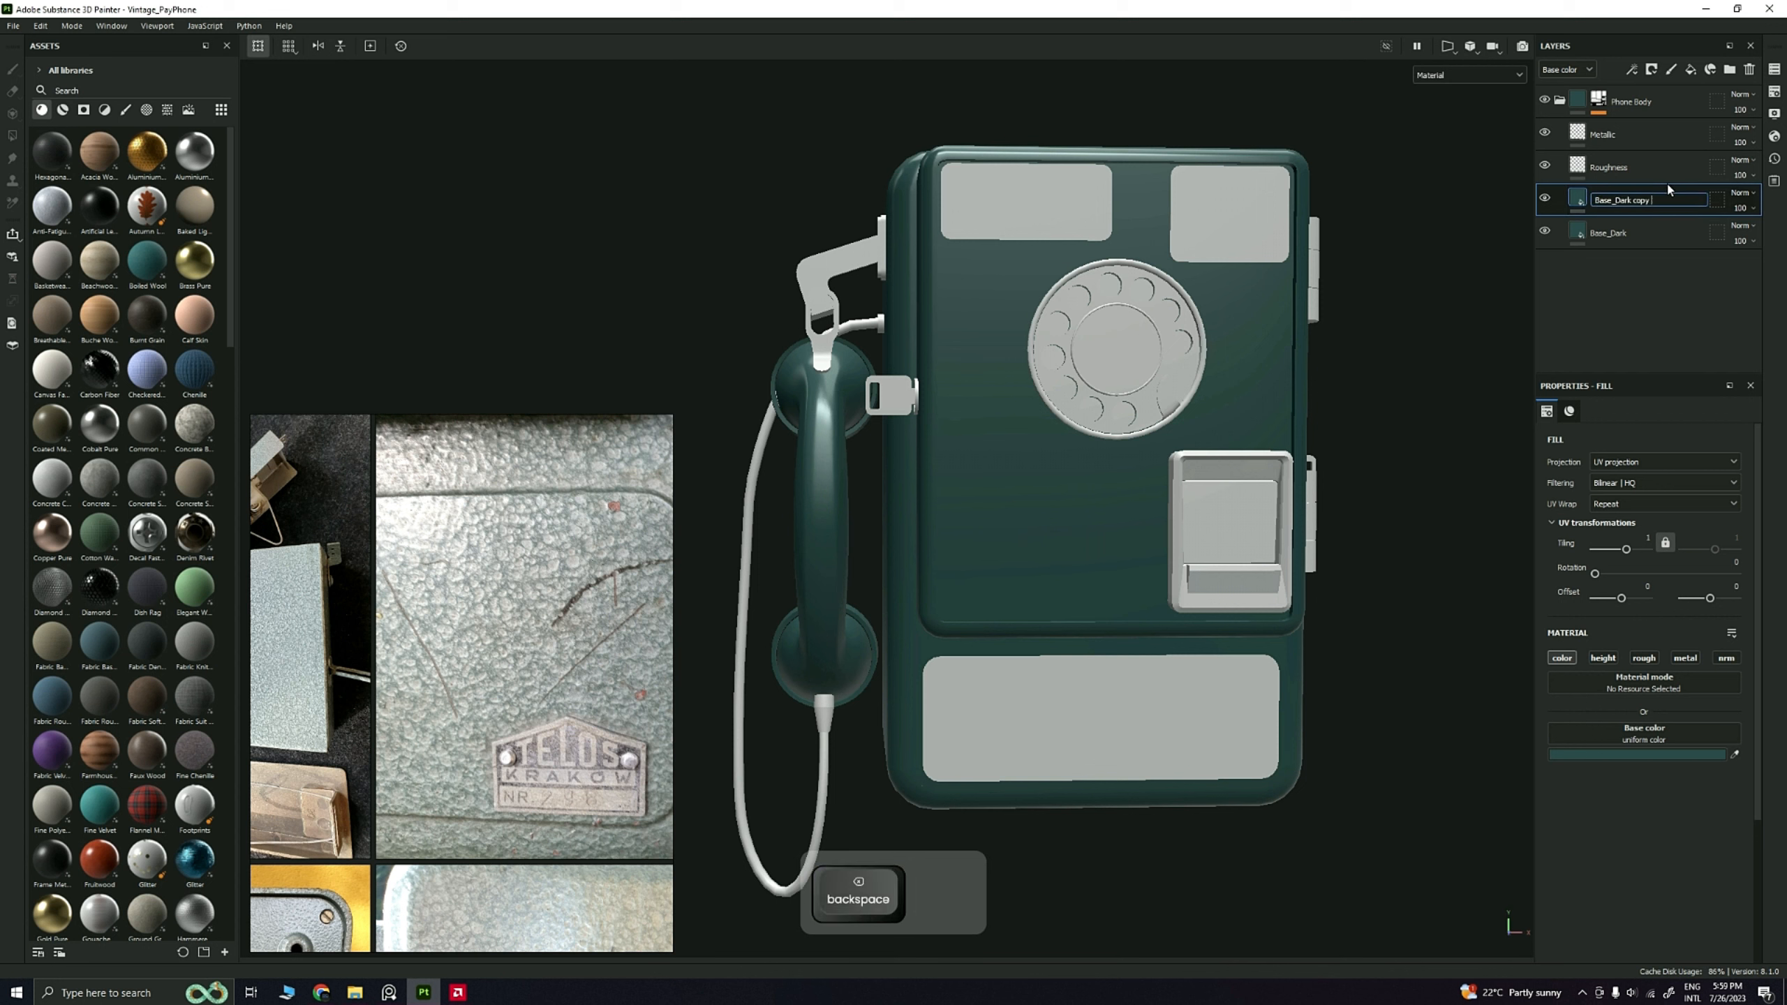
key("BackSpace")
key("BackSpace")
key("BackSpace")
key("BackSpace")
key("BackSpace")
key("BackSpace")
key("BackSpace")
key("BackSpace")
key("BackSpace")
key("BackSpace")
key("BackSpace")
type("Light")
key("Return")
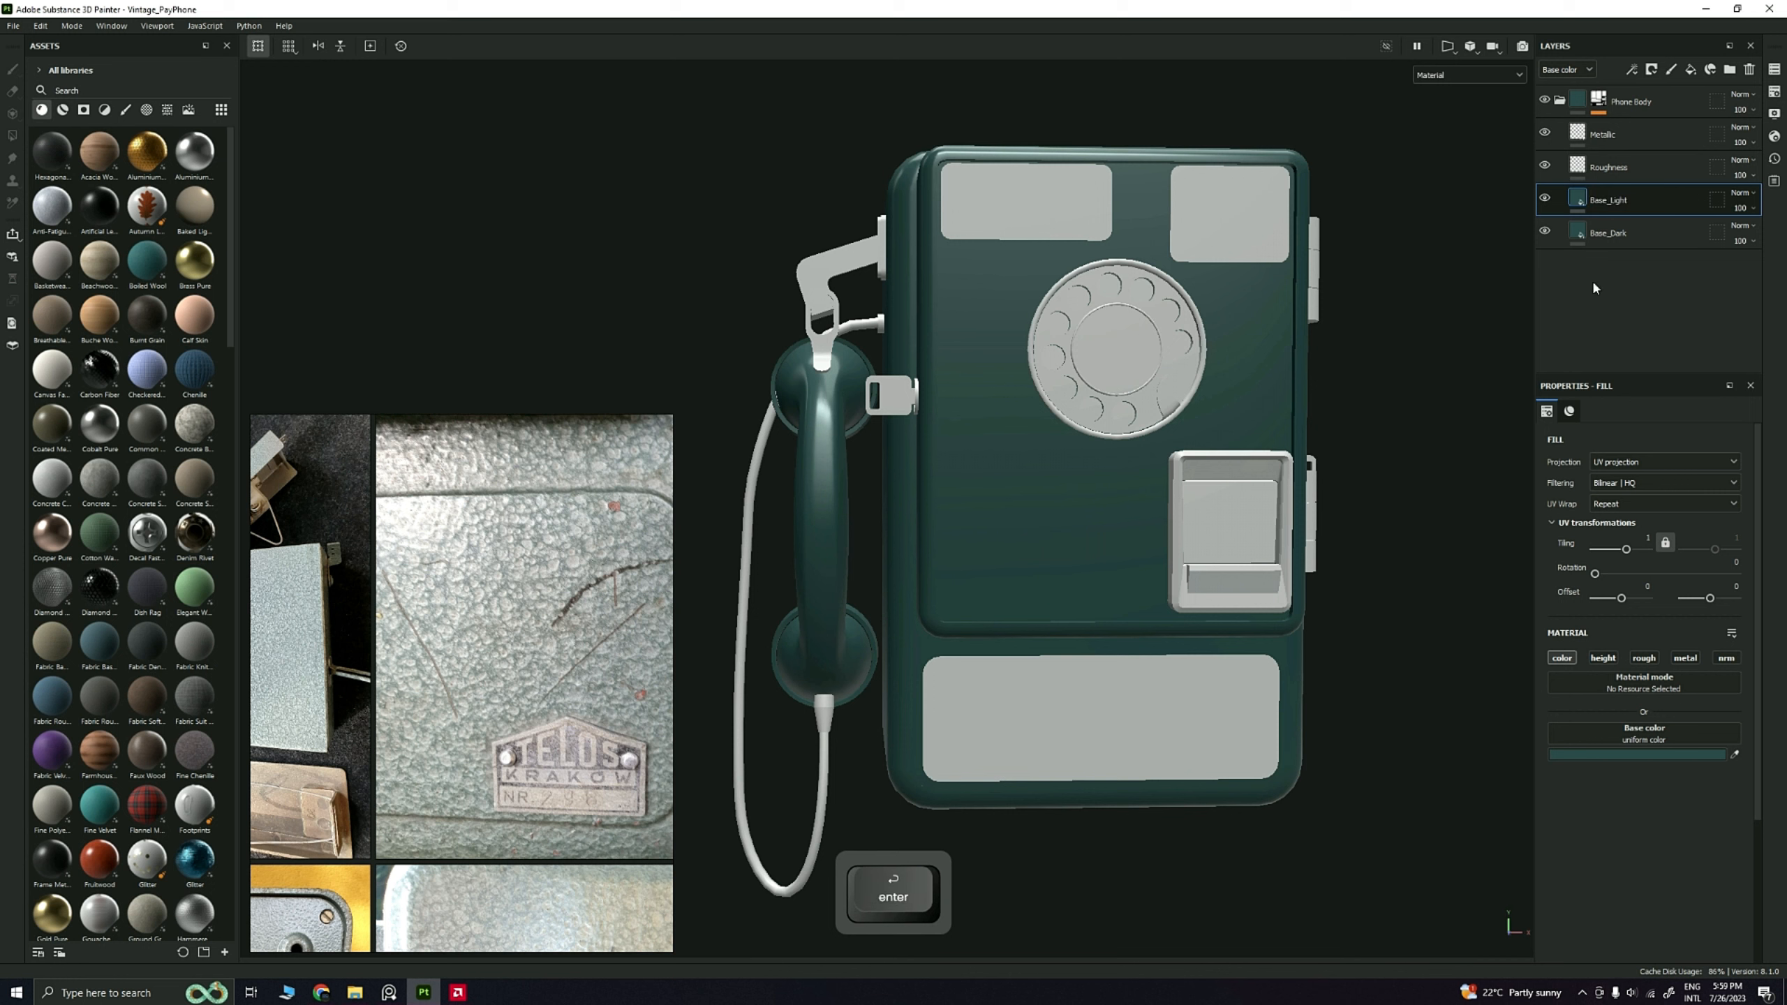
Step: Lighten the Base_Light layer's teal base color by raising its HSV value to about 0.35
left_click(1714, 758)
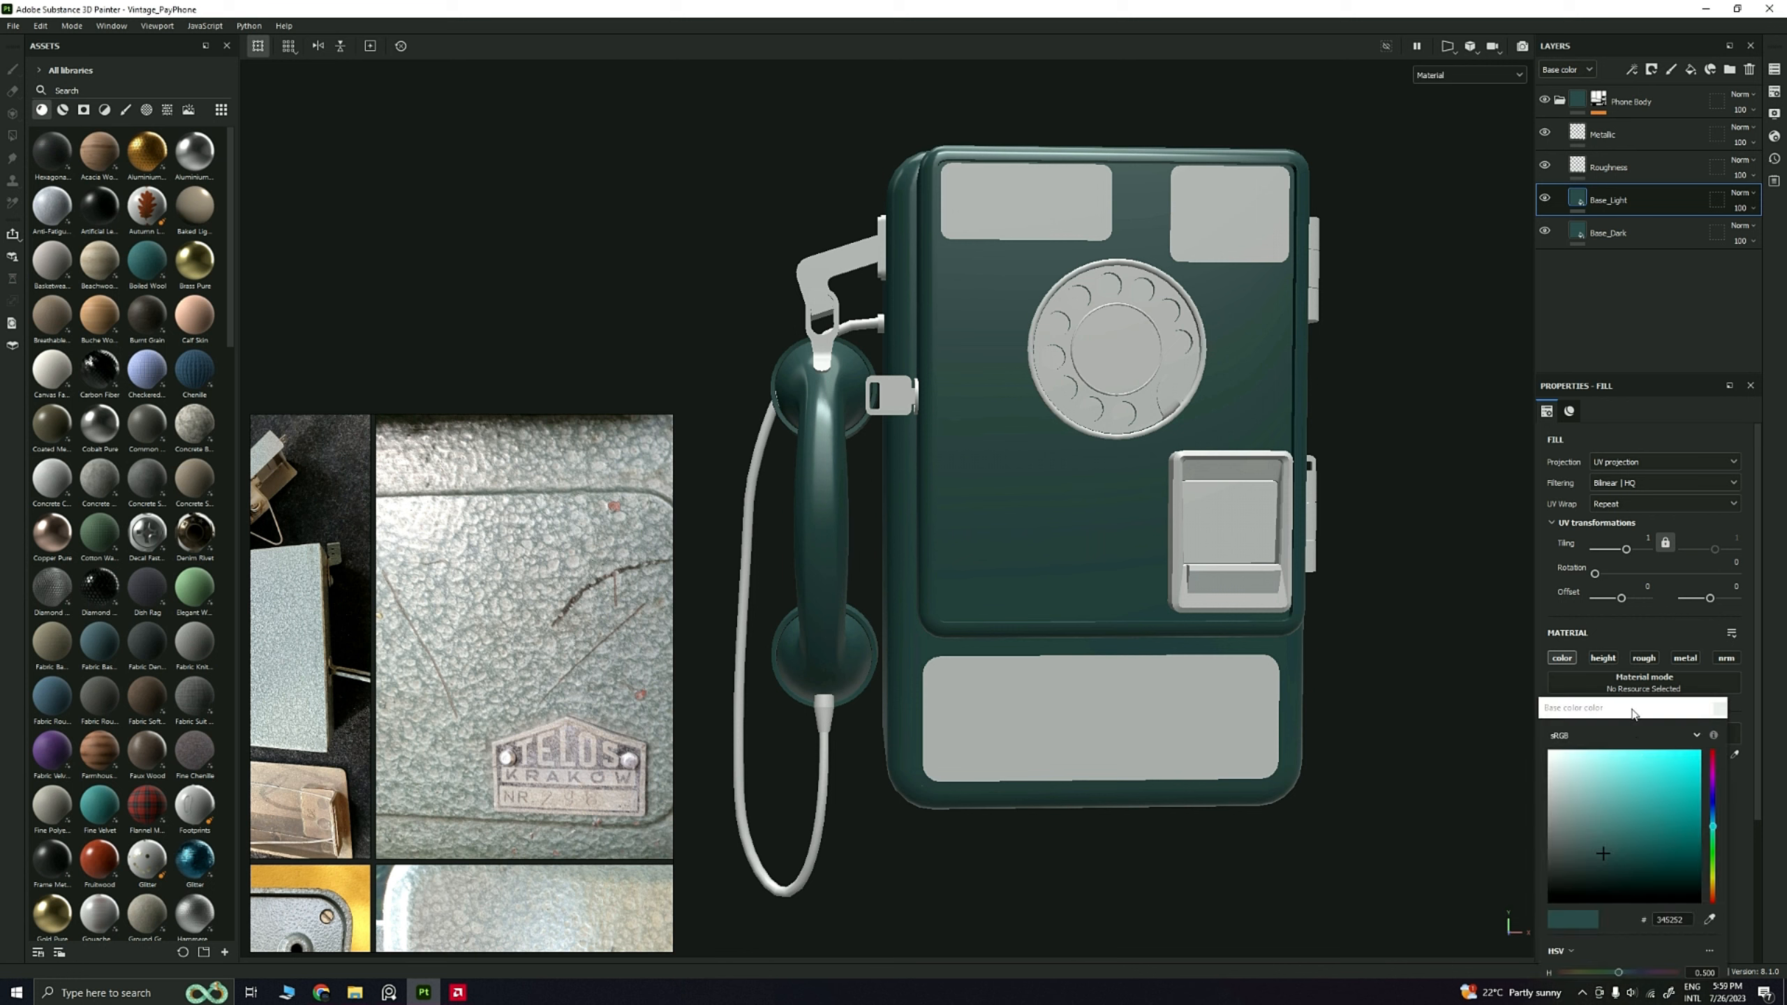
left_click_drag(1632, 713, 1499, 462)
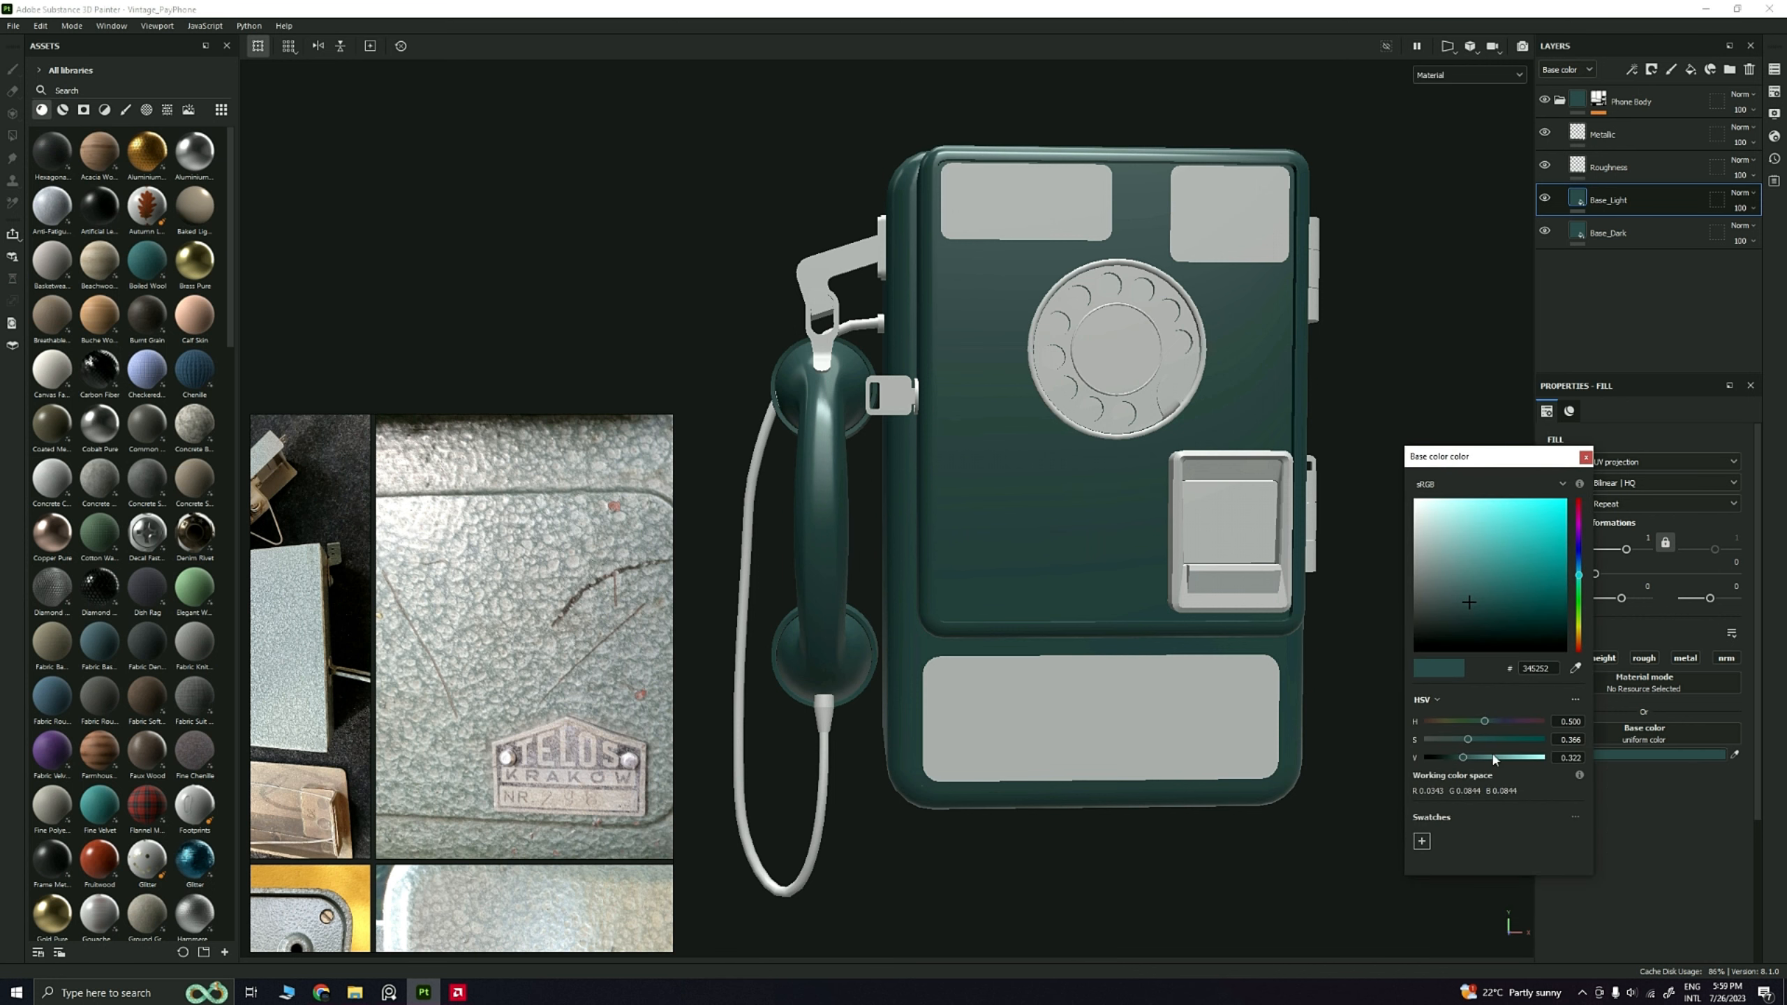
key("shift")
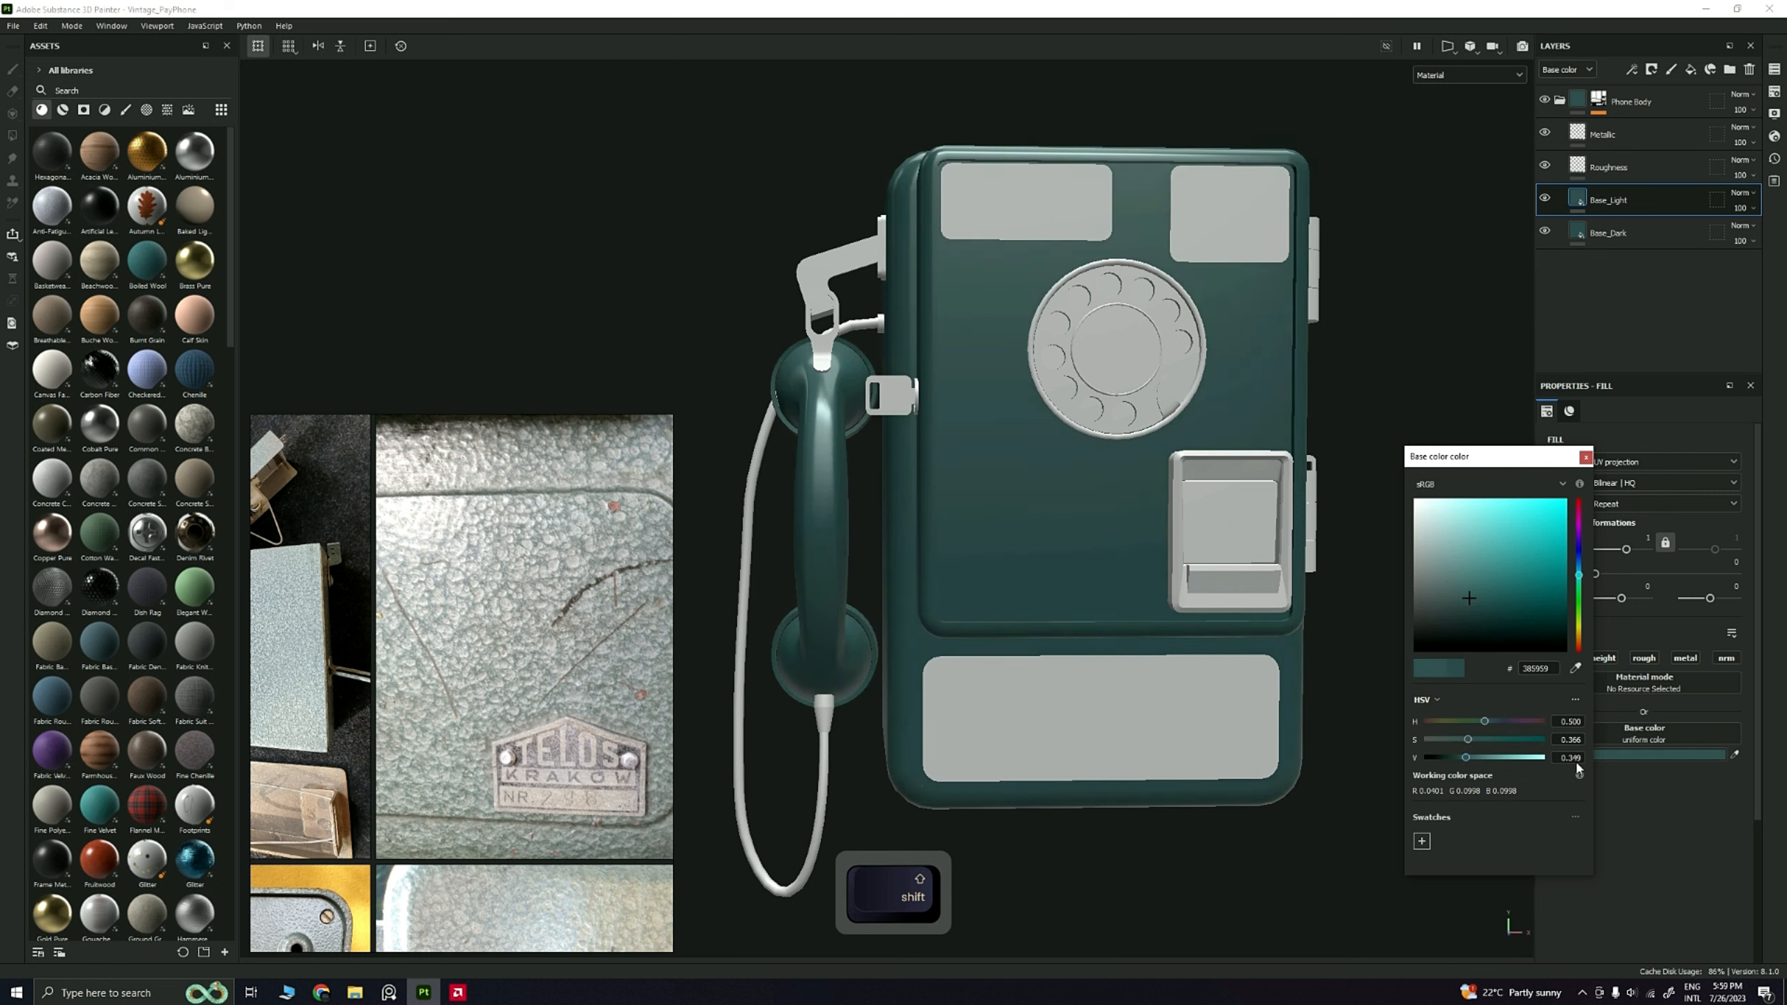
left_click(1585, 457)
key("alt")
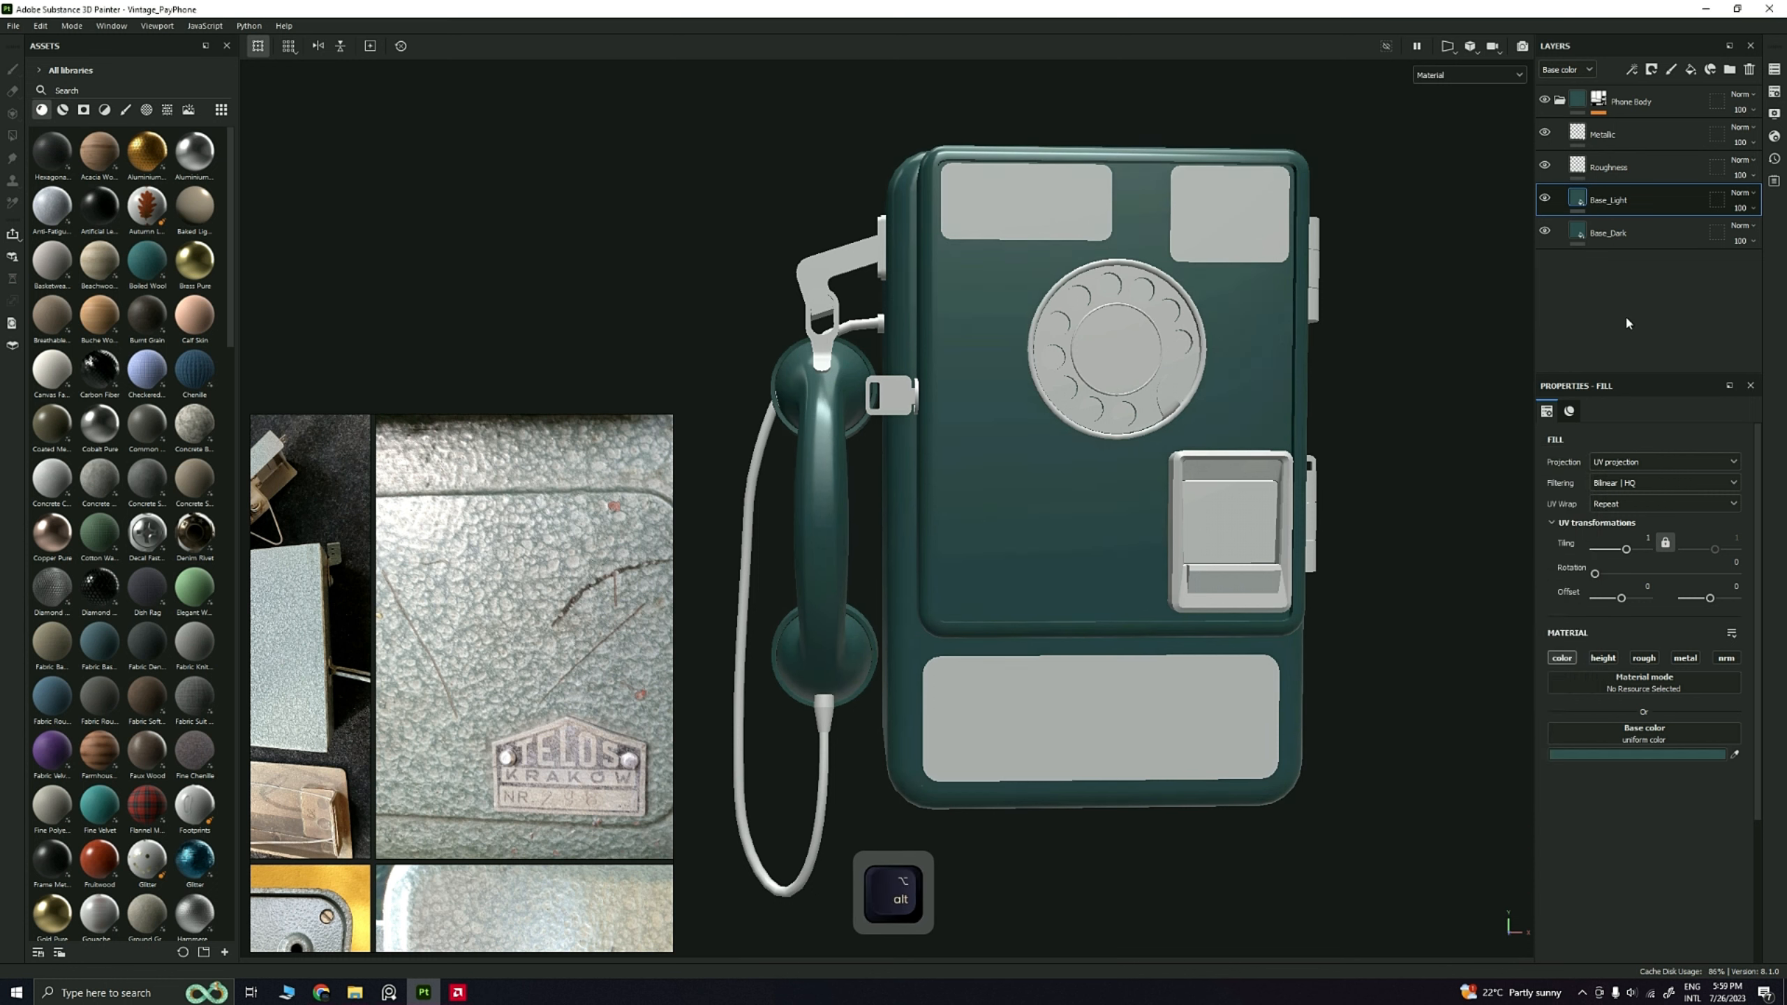
Step: Add a black mask to the Base_Light layer and put a fill effect in that mask
double_click(1608, 203)
right_click(1616, 208)
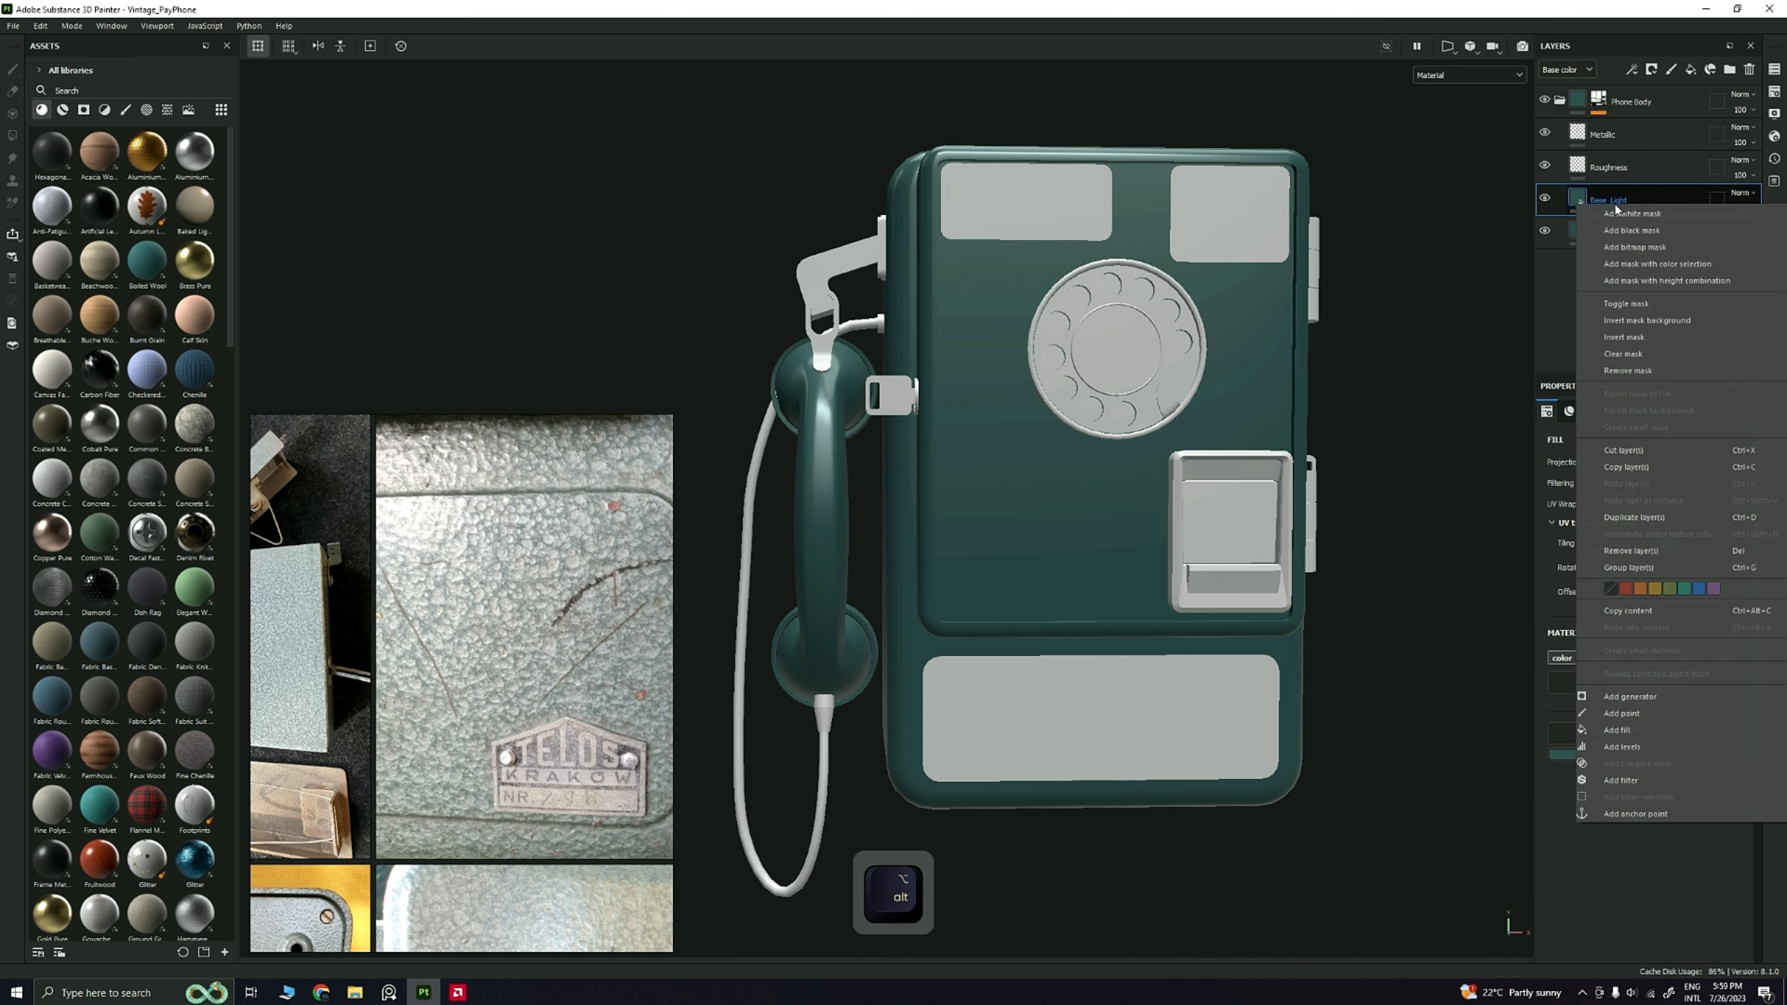
left_click(1667, 229)
right_click(1601, 202)
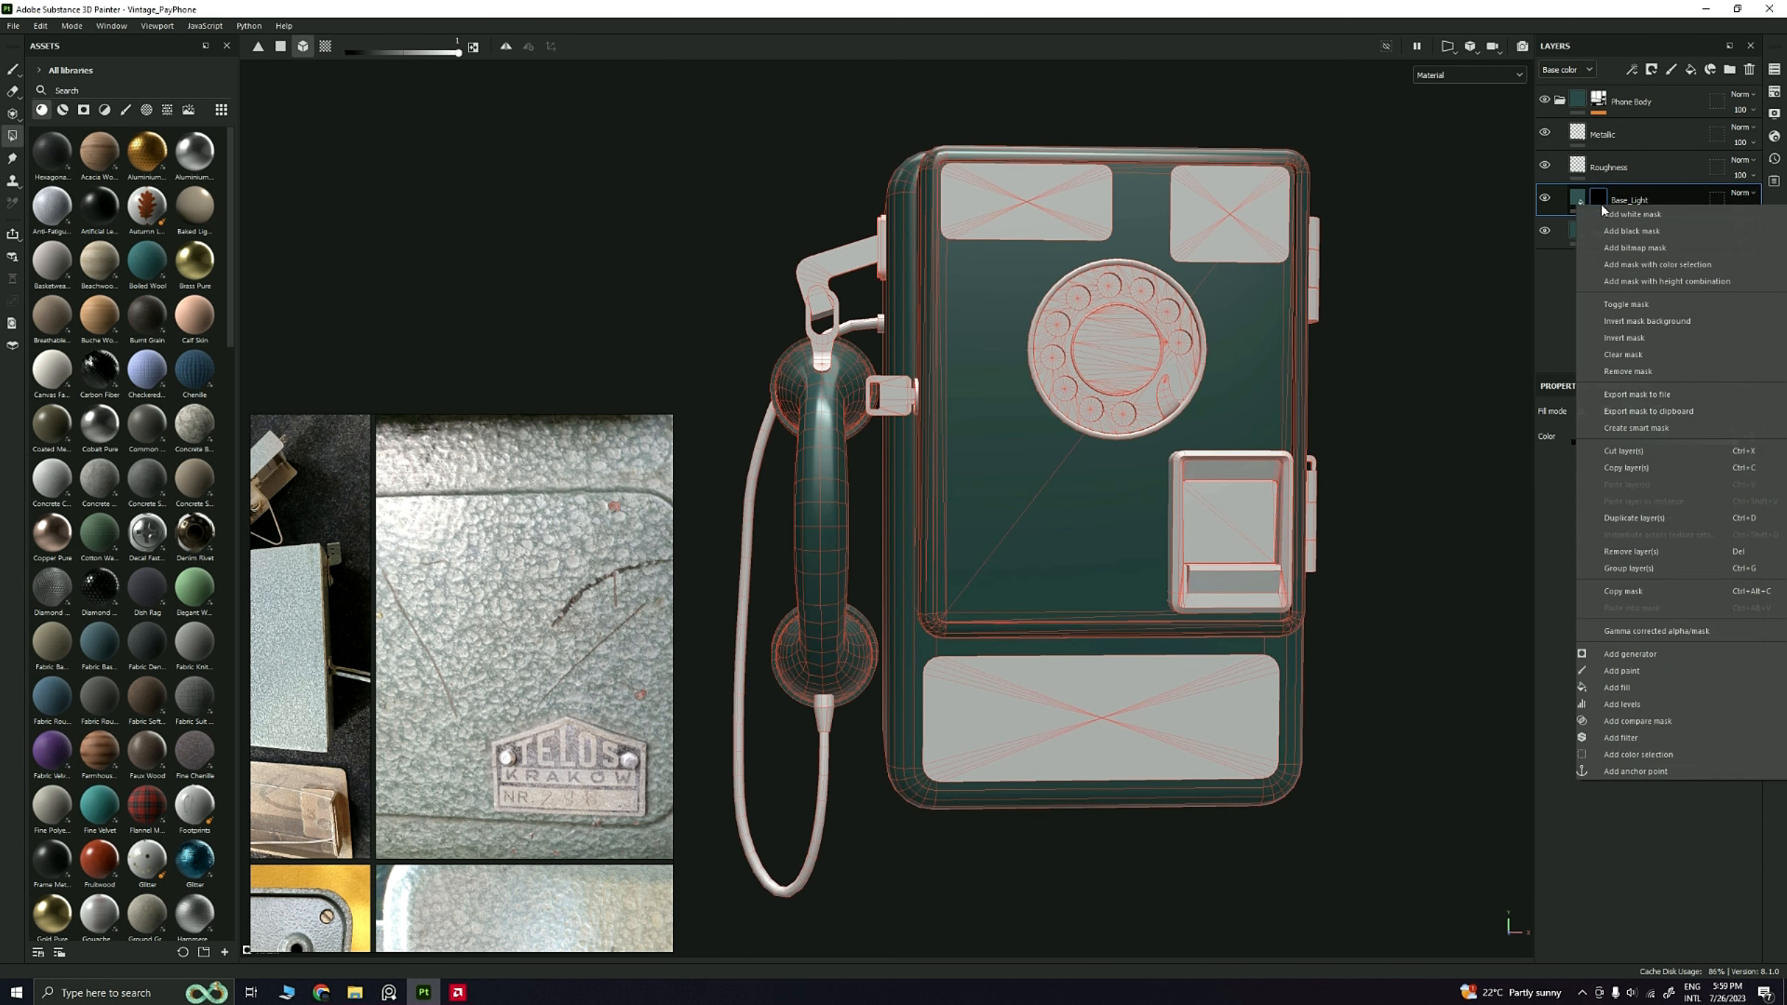
left_click(1636, 691)
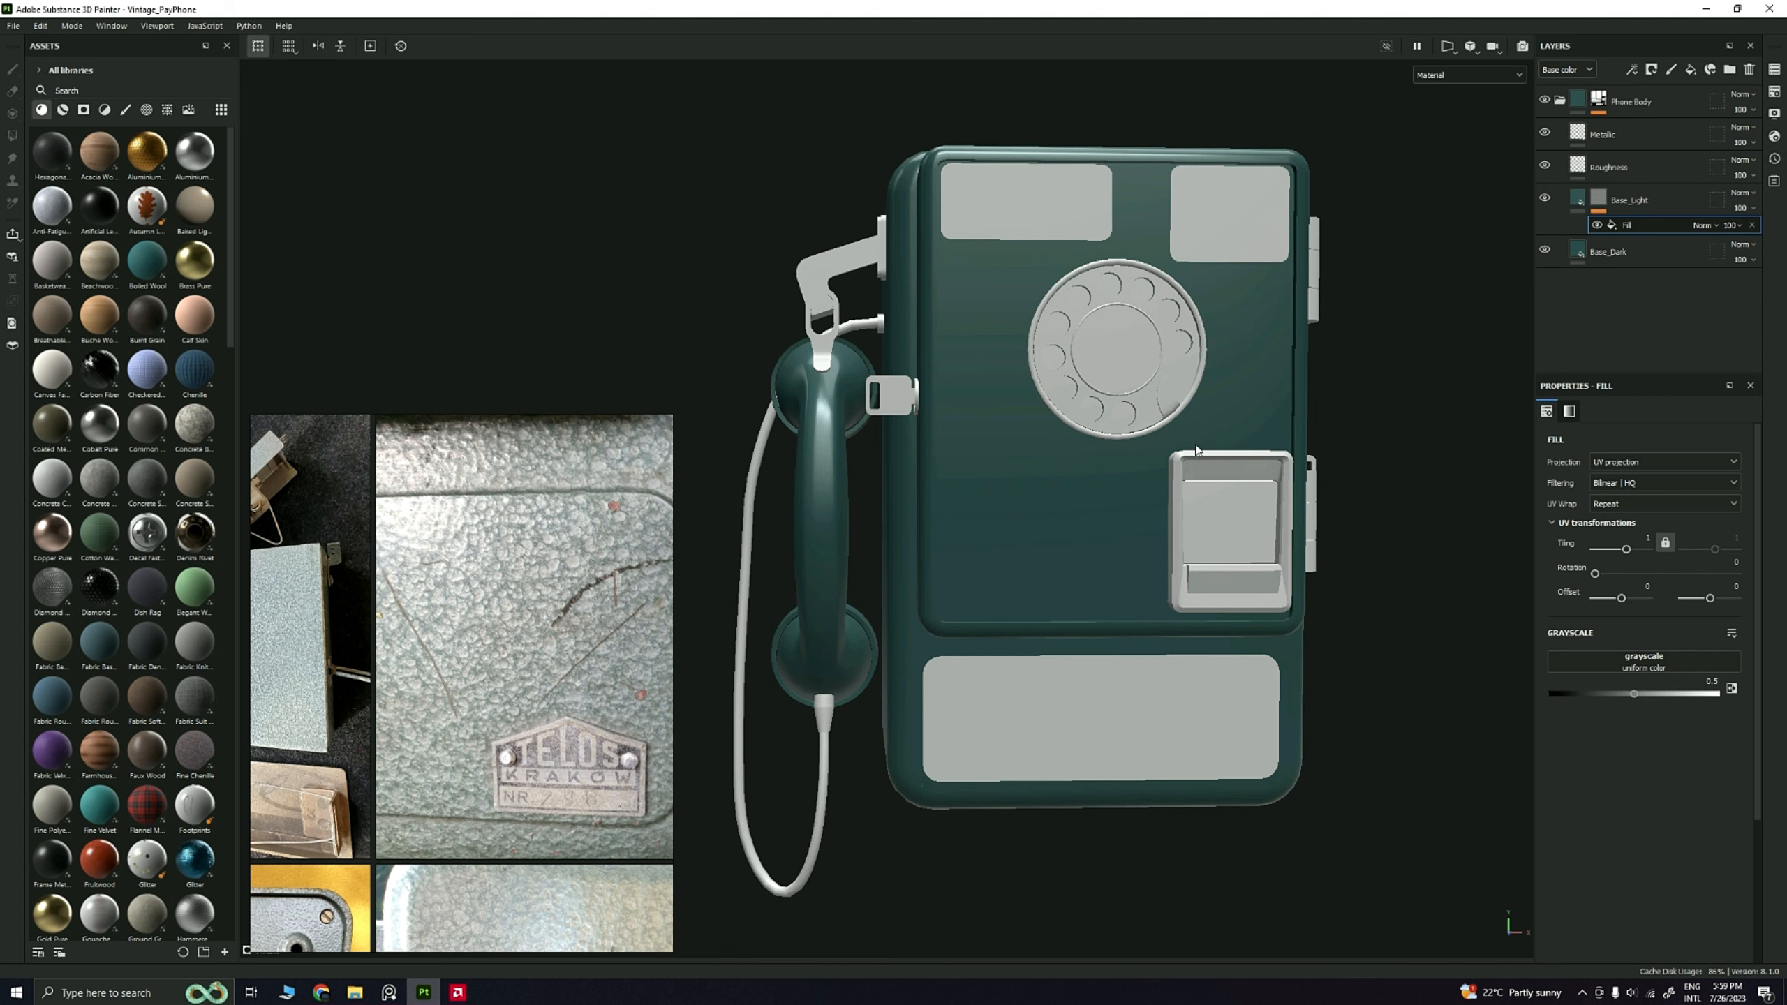
Step: Find the Fractal Sum 3 procedural texture and assign it to the grayscale of the Base_Light mask fill
left_click(169, 110)
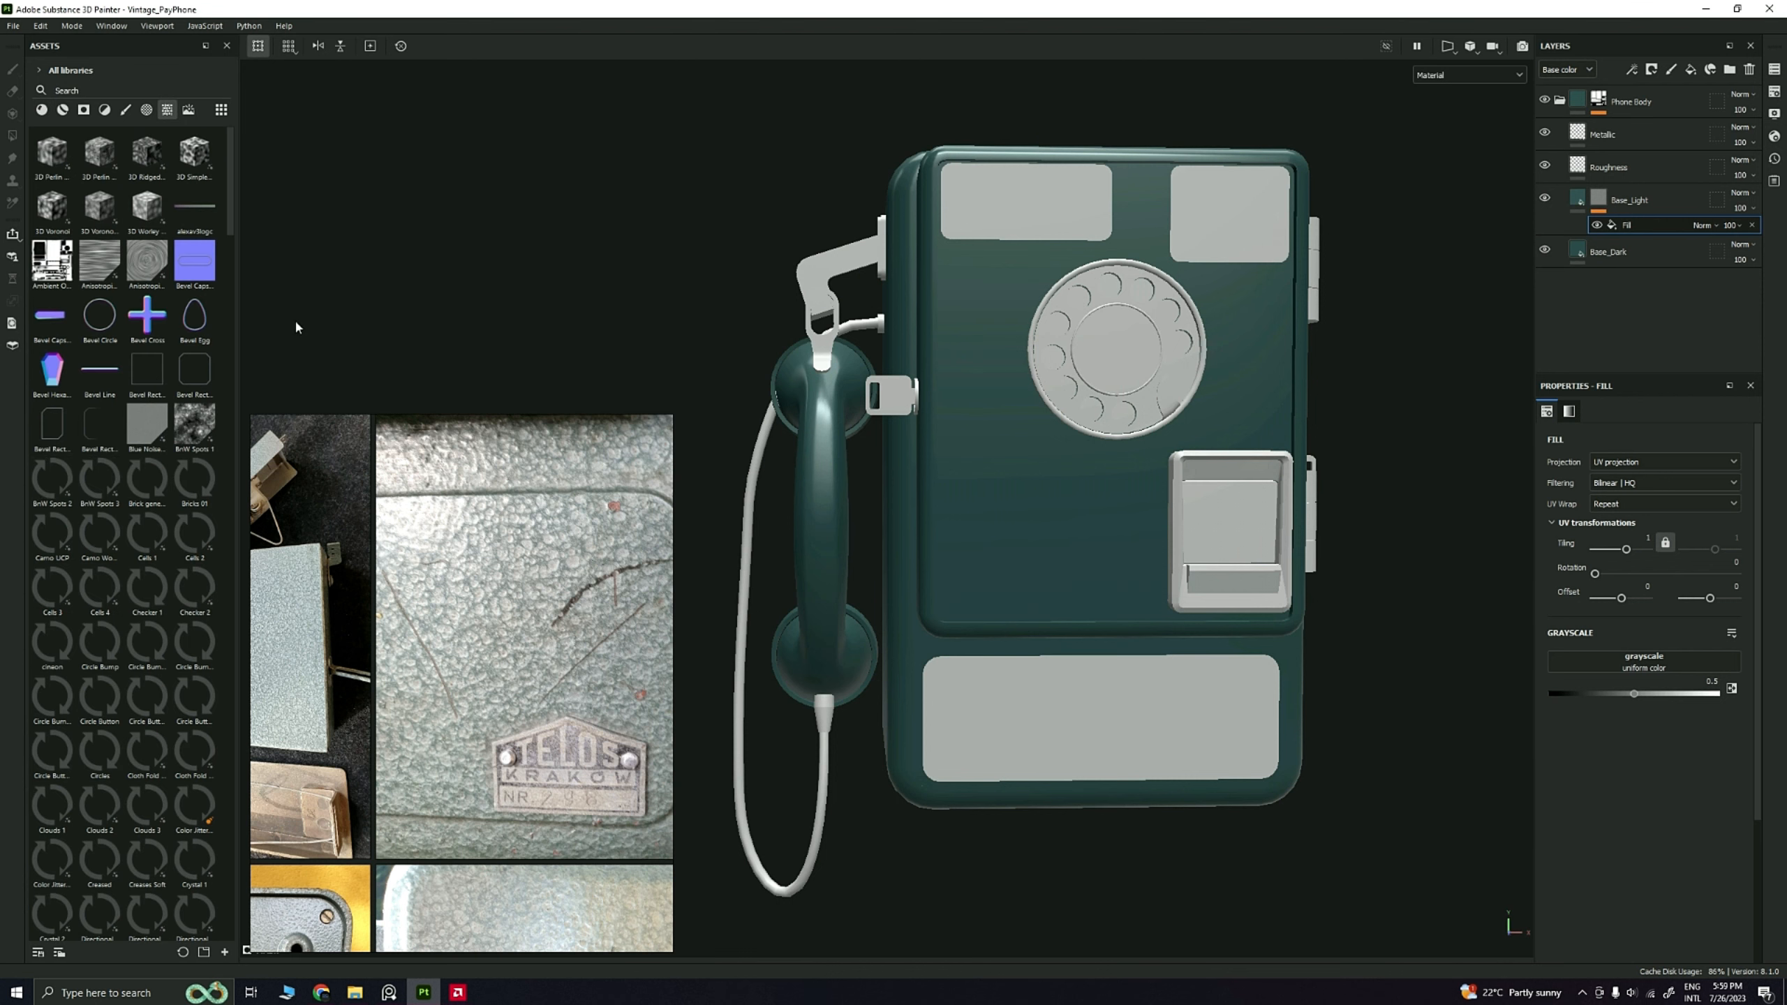
scroll(156, 644, "down", 5)
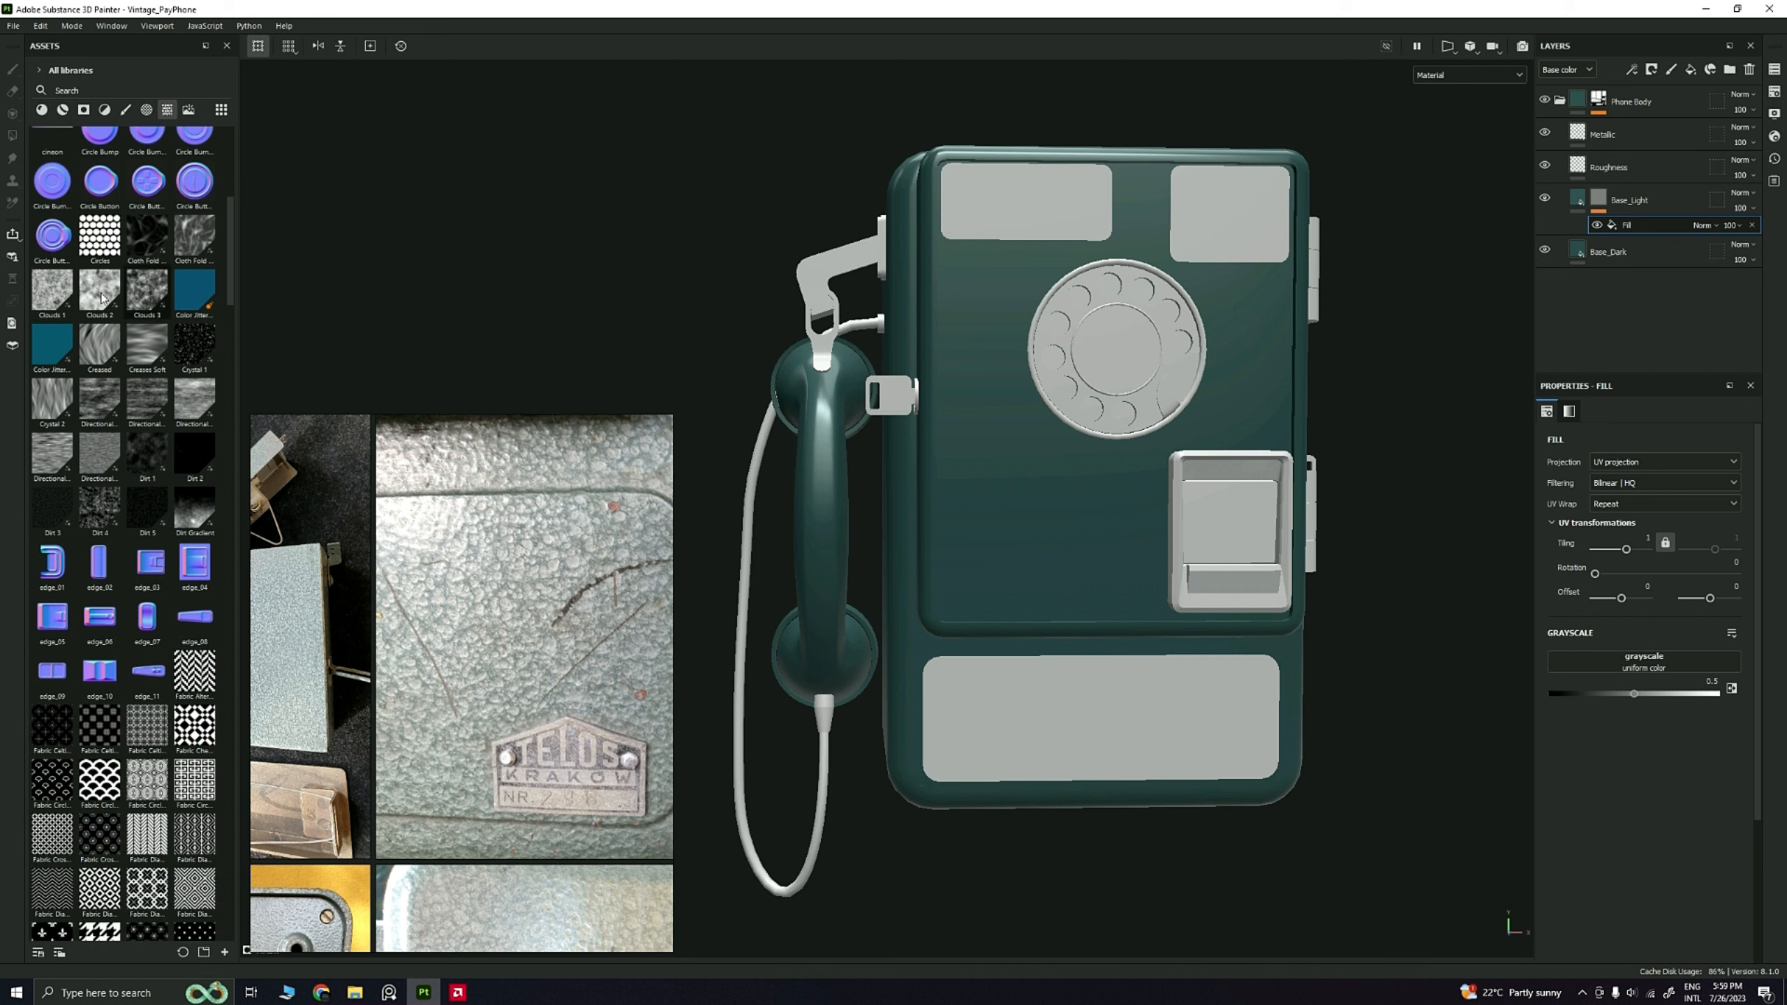
mouse_move(101, 296)
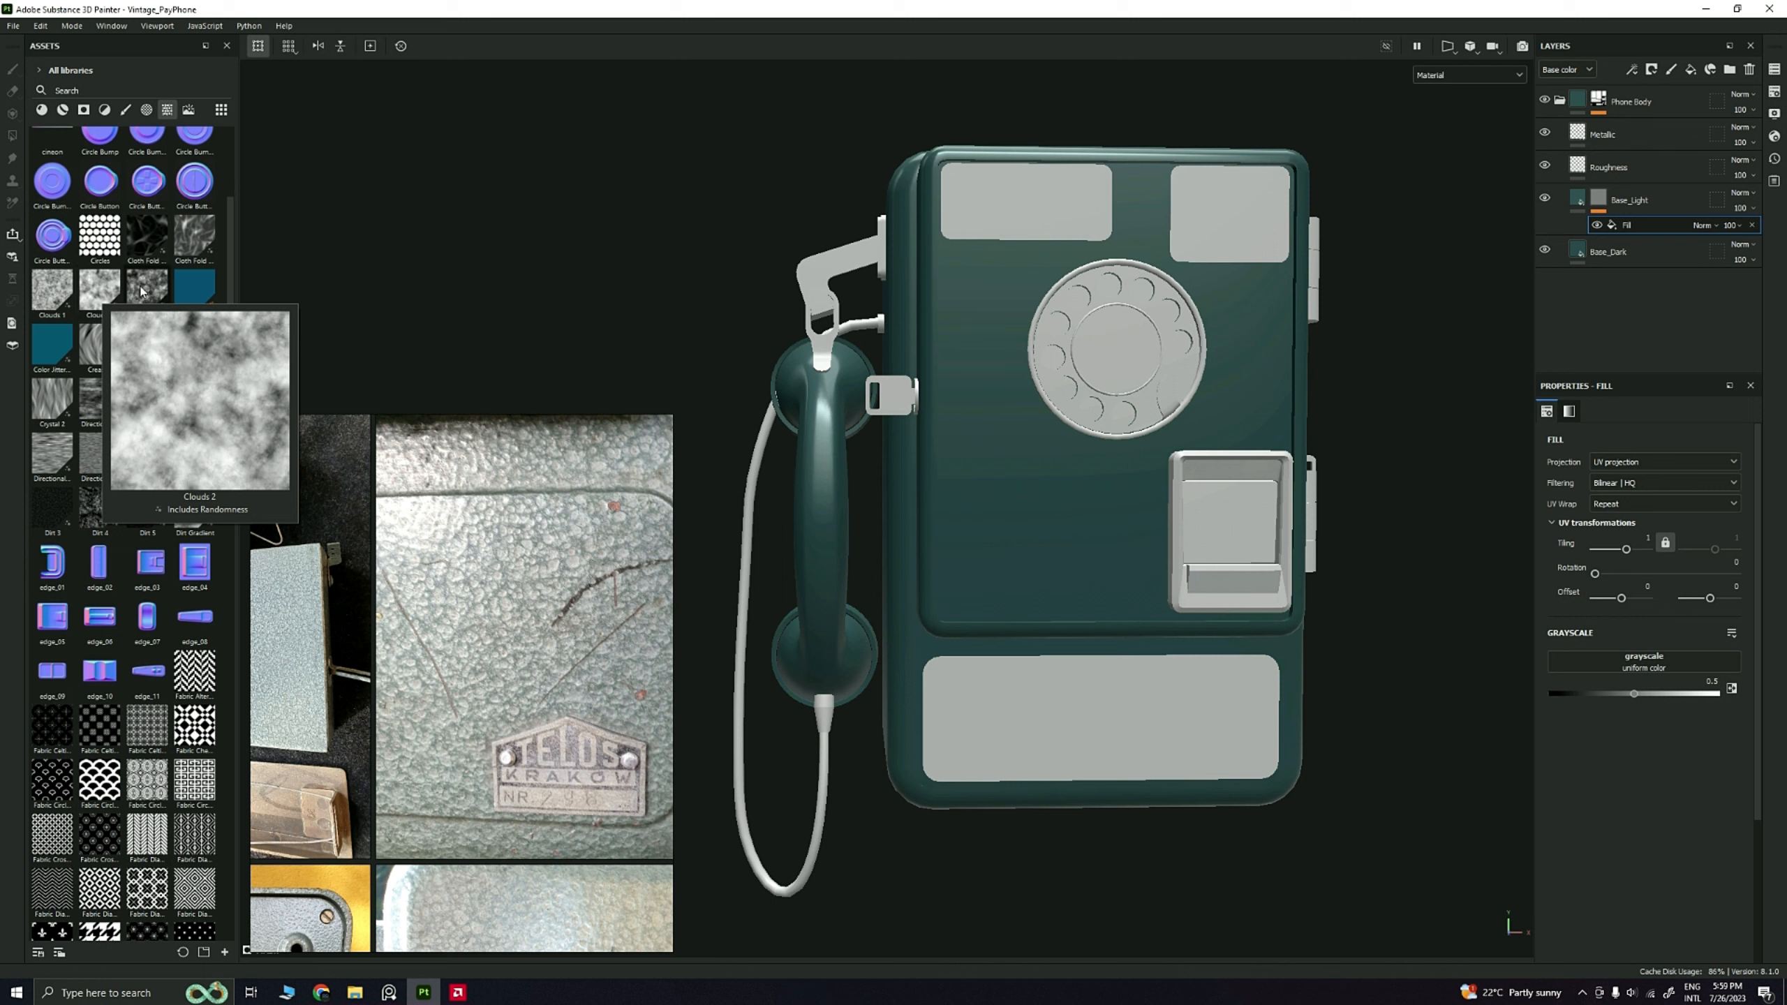
scroll(181, 743, "down", 10)
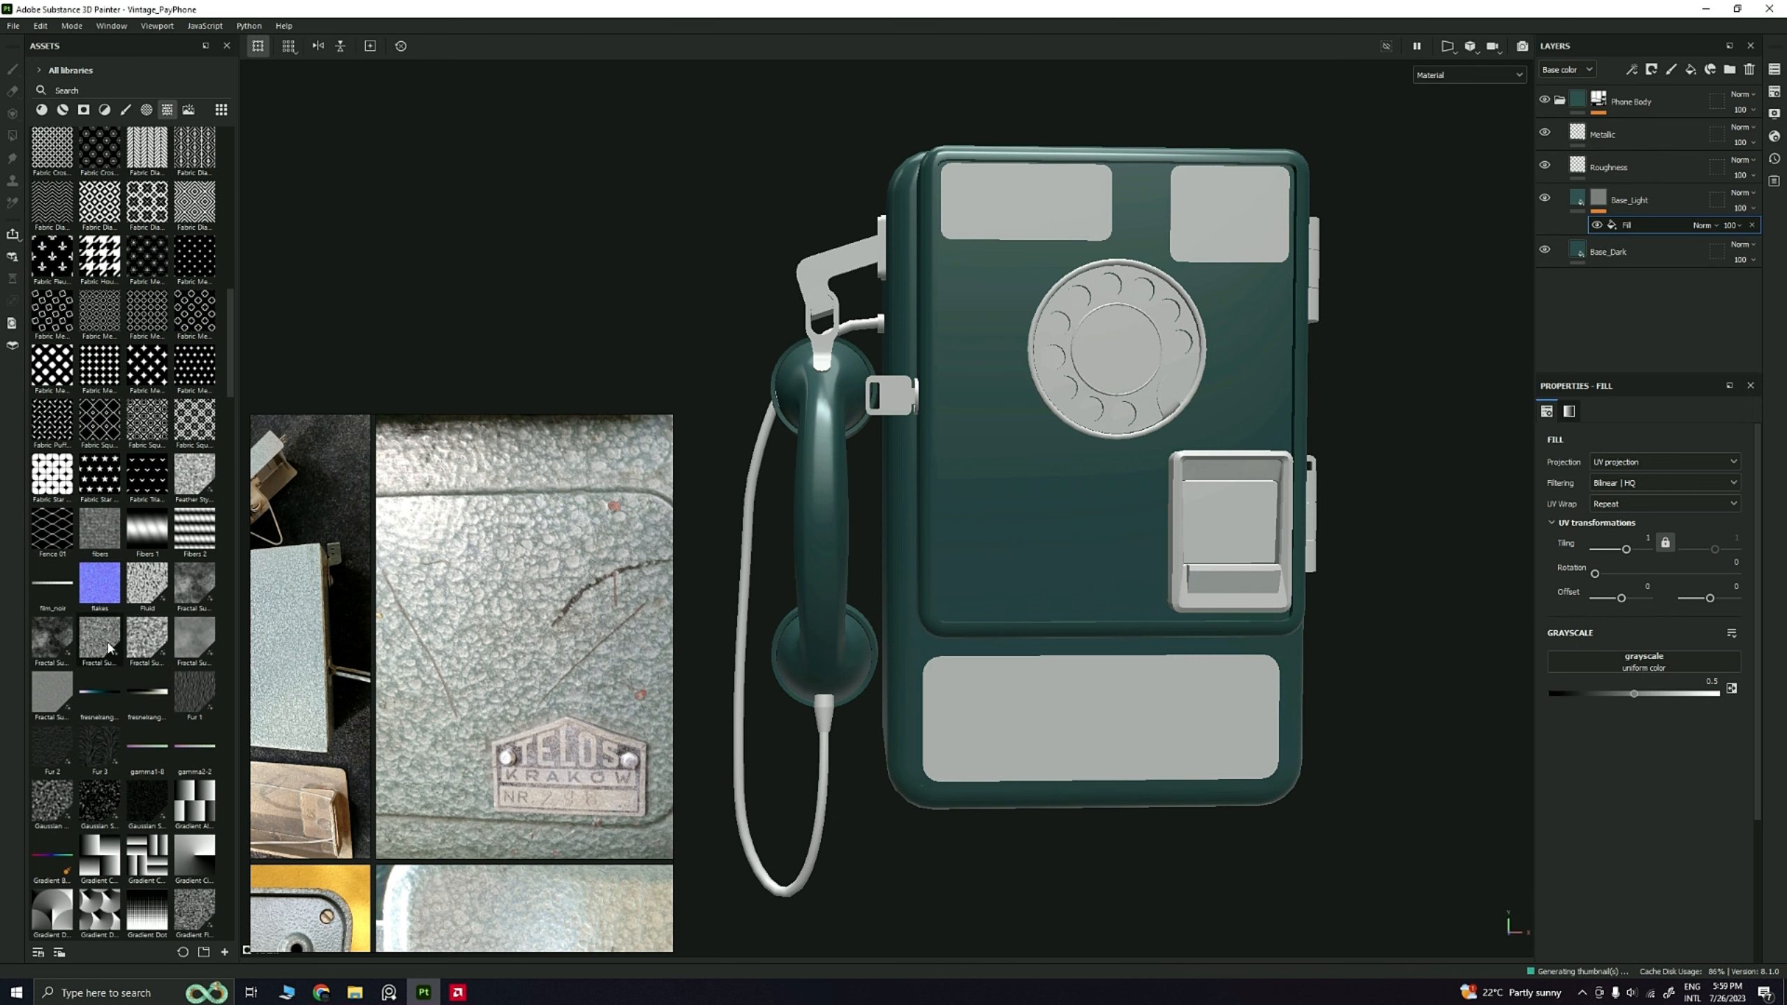
mouse_move(166, 651)
left_click_drag(99, 637, 1639, 673)
Step: Set the Fractal Sum 3 mask fill's tiling to 5, its balance to 0.33 and its contrast to 0.27
left_click_drag(1084, 431, 1340, 559, "alt")
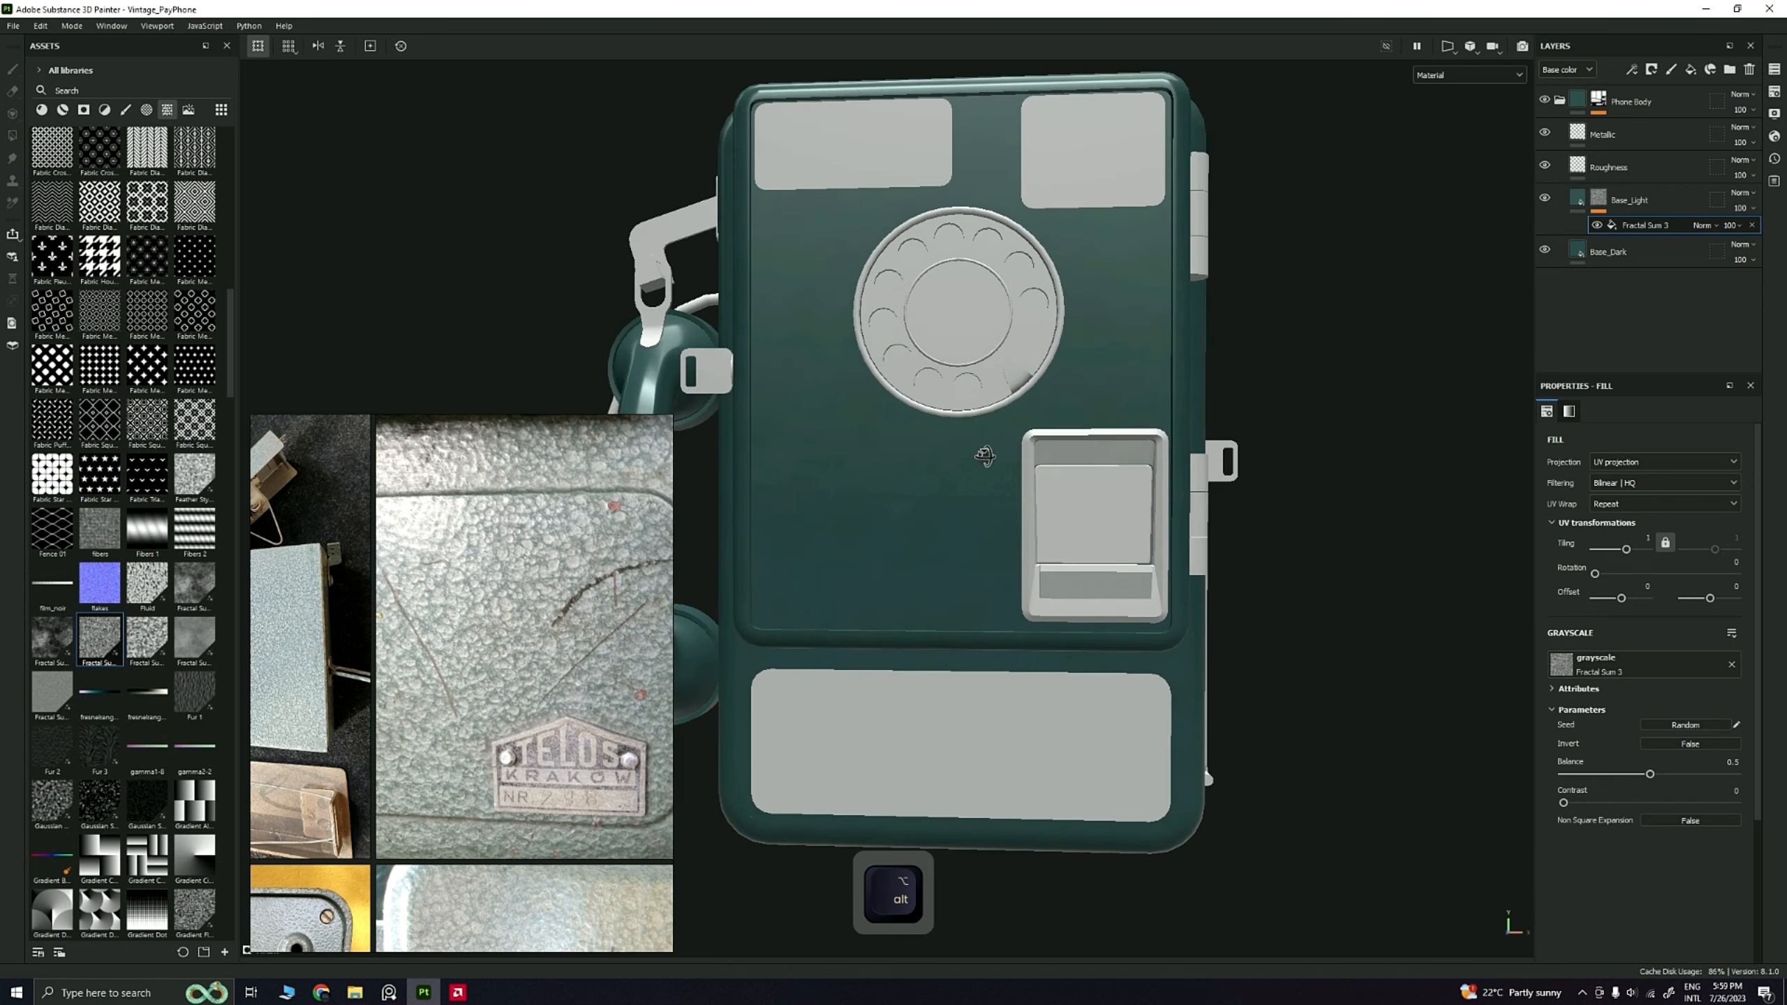
left_click(1632, 535)
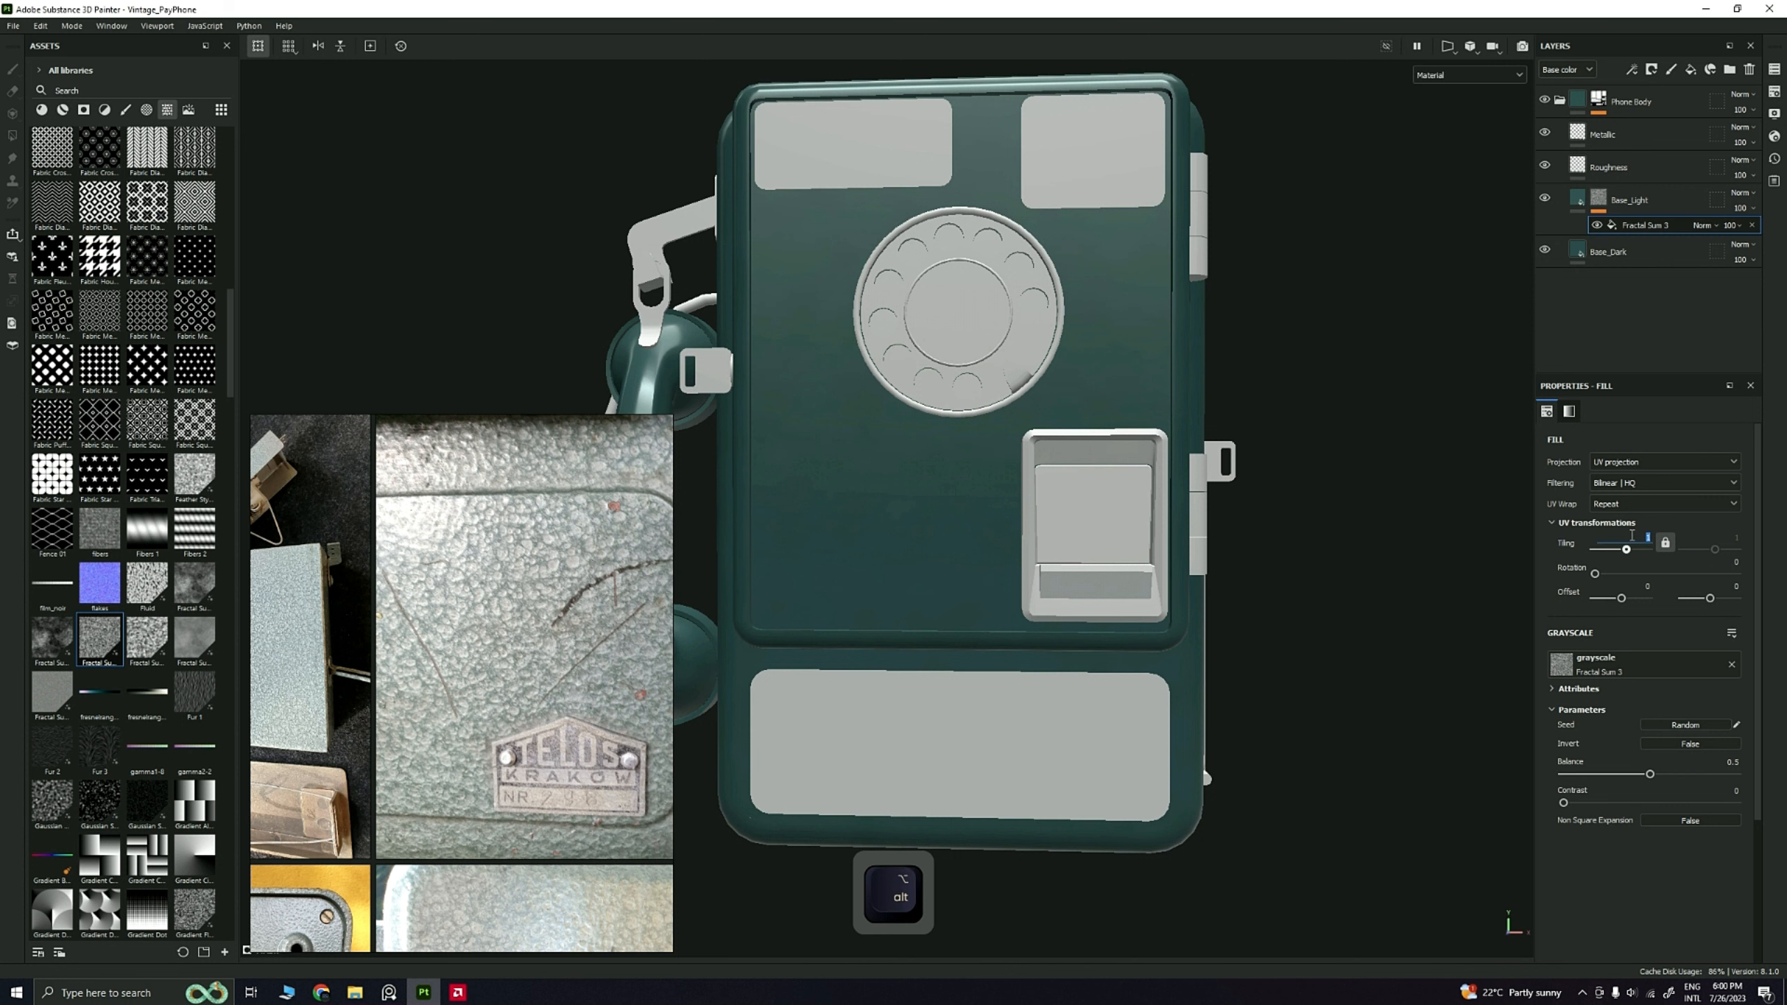
left_click_drag(1625, 550, 1626, 556)
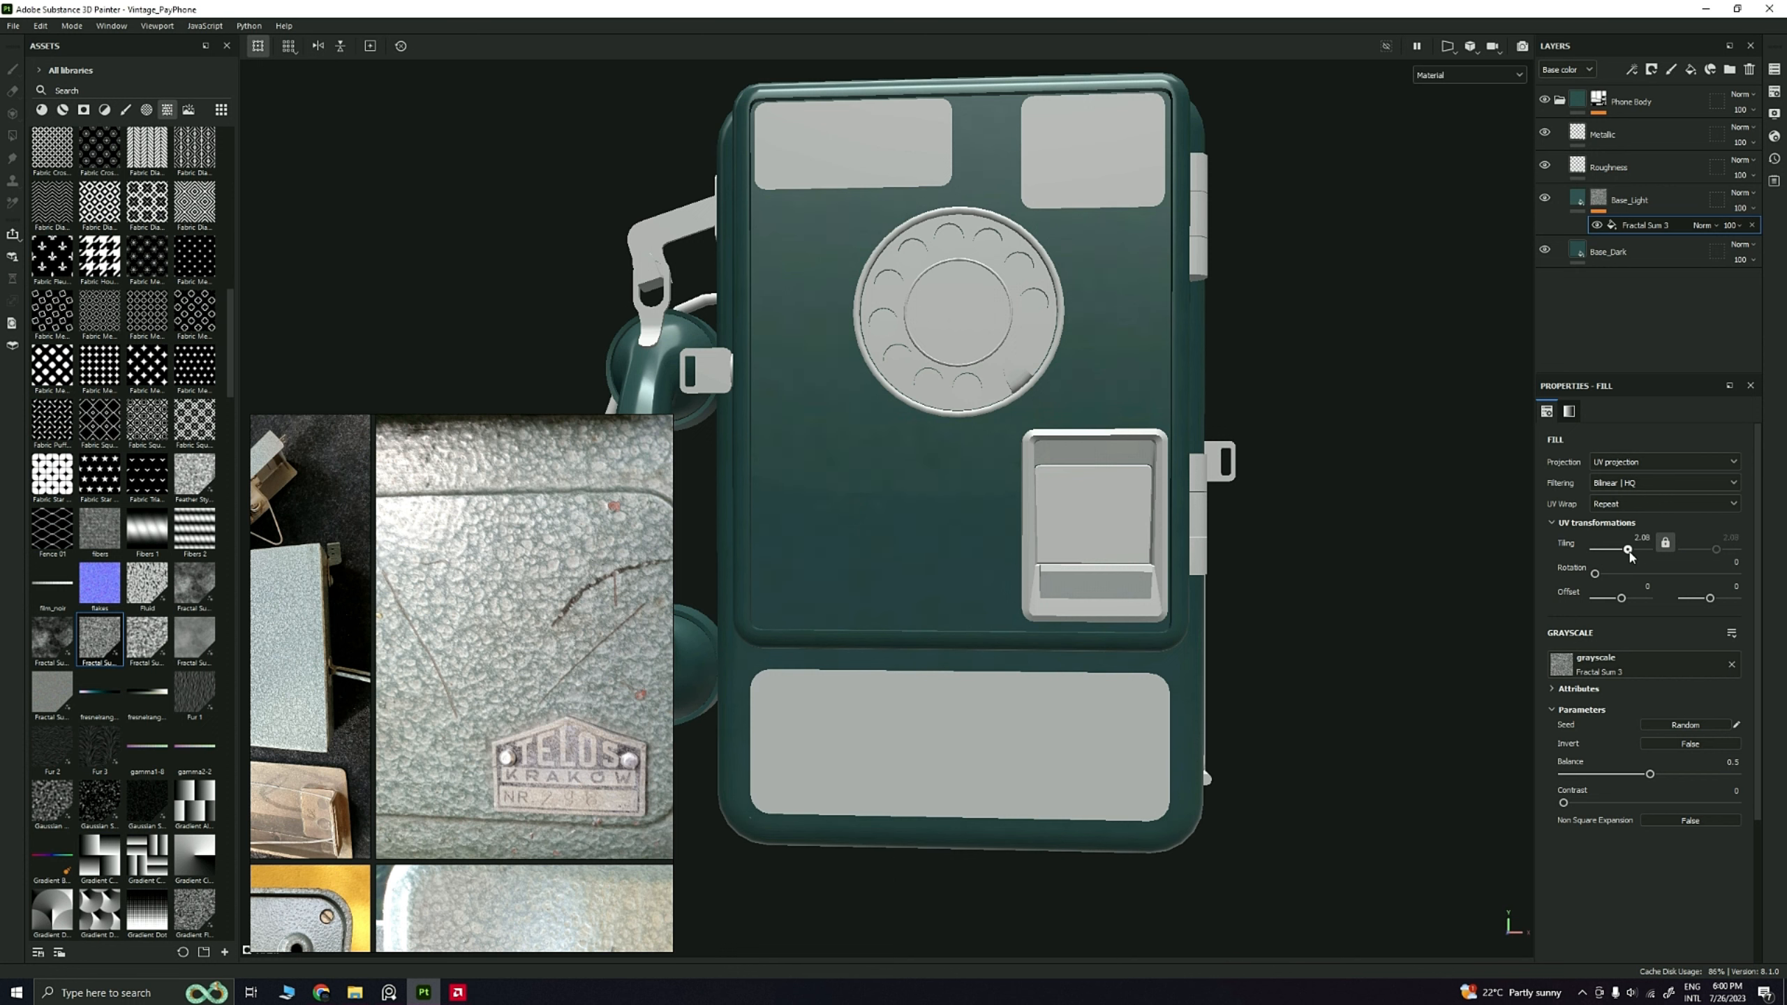
double_click(1642, 539)
type("5")
key("Return")
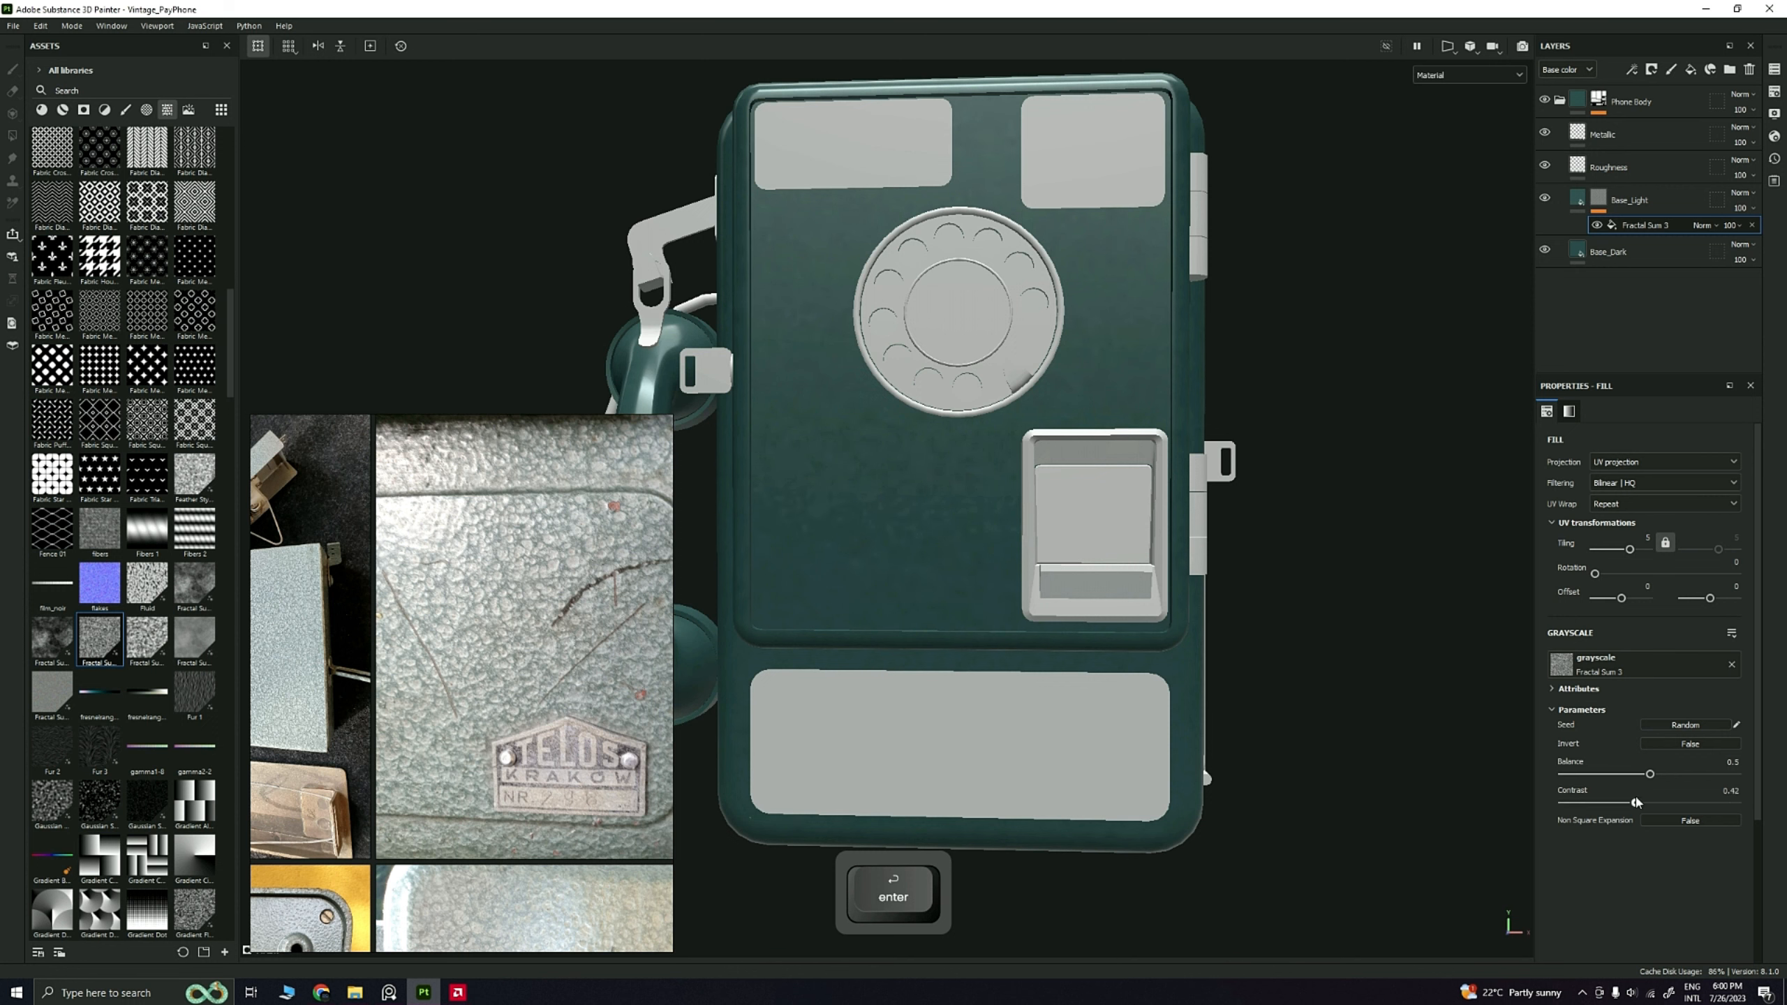
mouse_move(1635, 800)
left_mouse_down()
mouse_move(1572, 773)
mouse_move(1666, 773)
mouse_move(1612, 775)
mouse_move(1637, 774)
left_mouse_up()
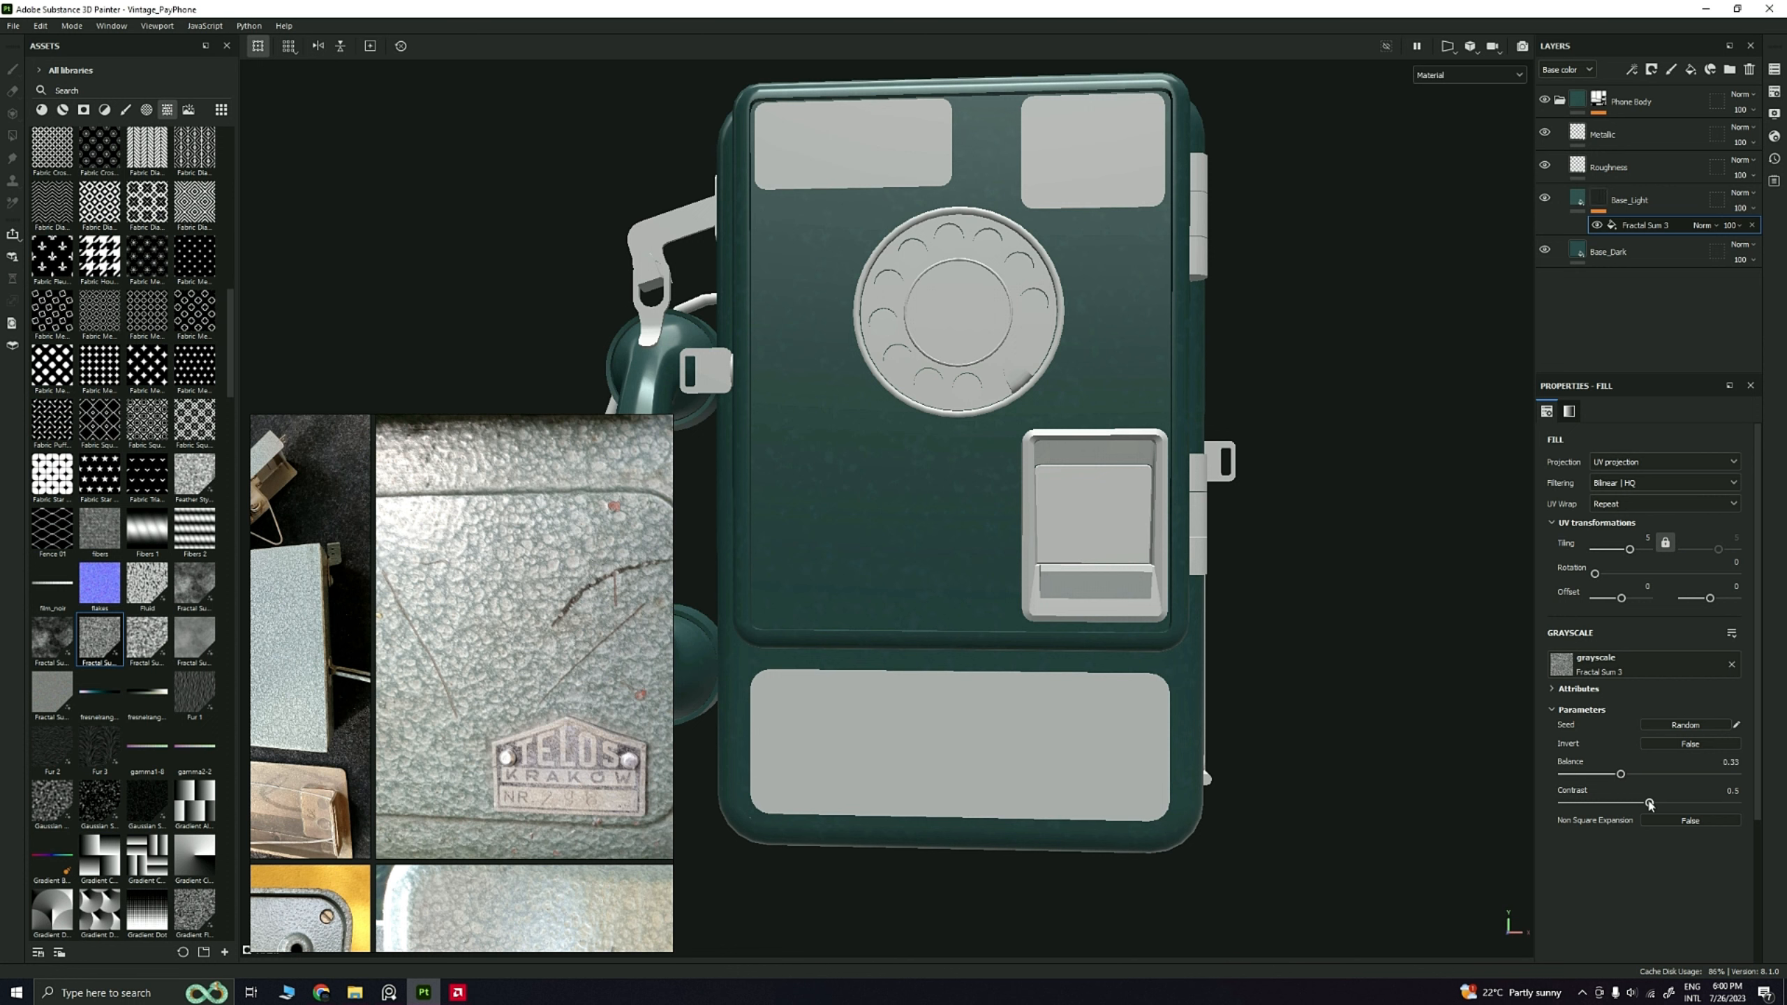
left_click_drag(1649, 805, 1612, 804)
Step: Show only the Base_Light mask on the model to inspect the noise pattern on the phone's front
left_click(1441, 76)
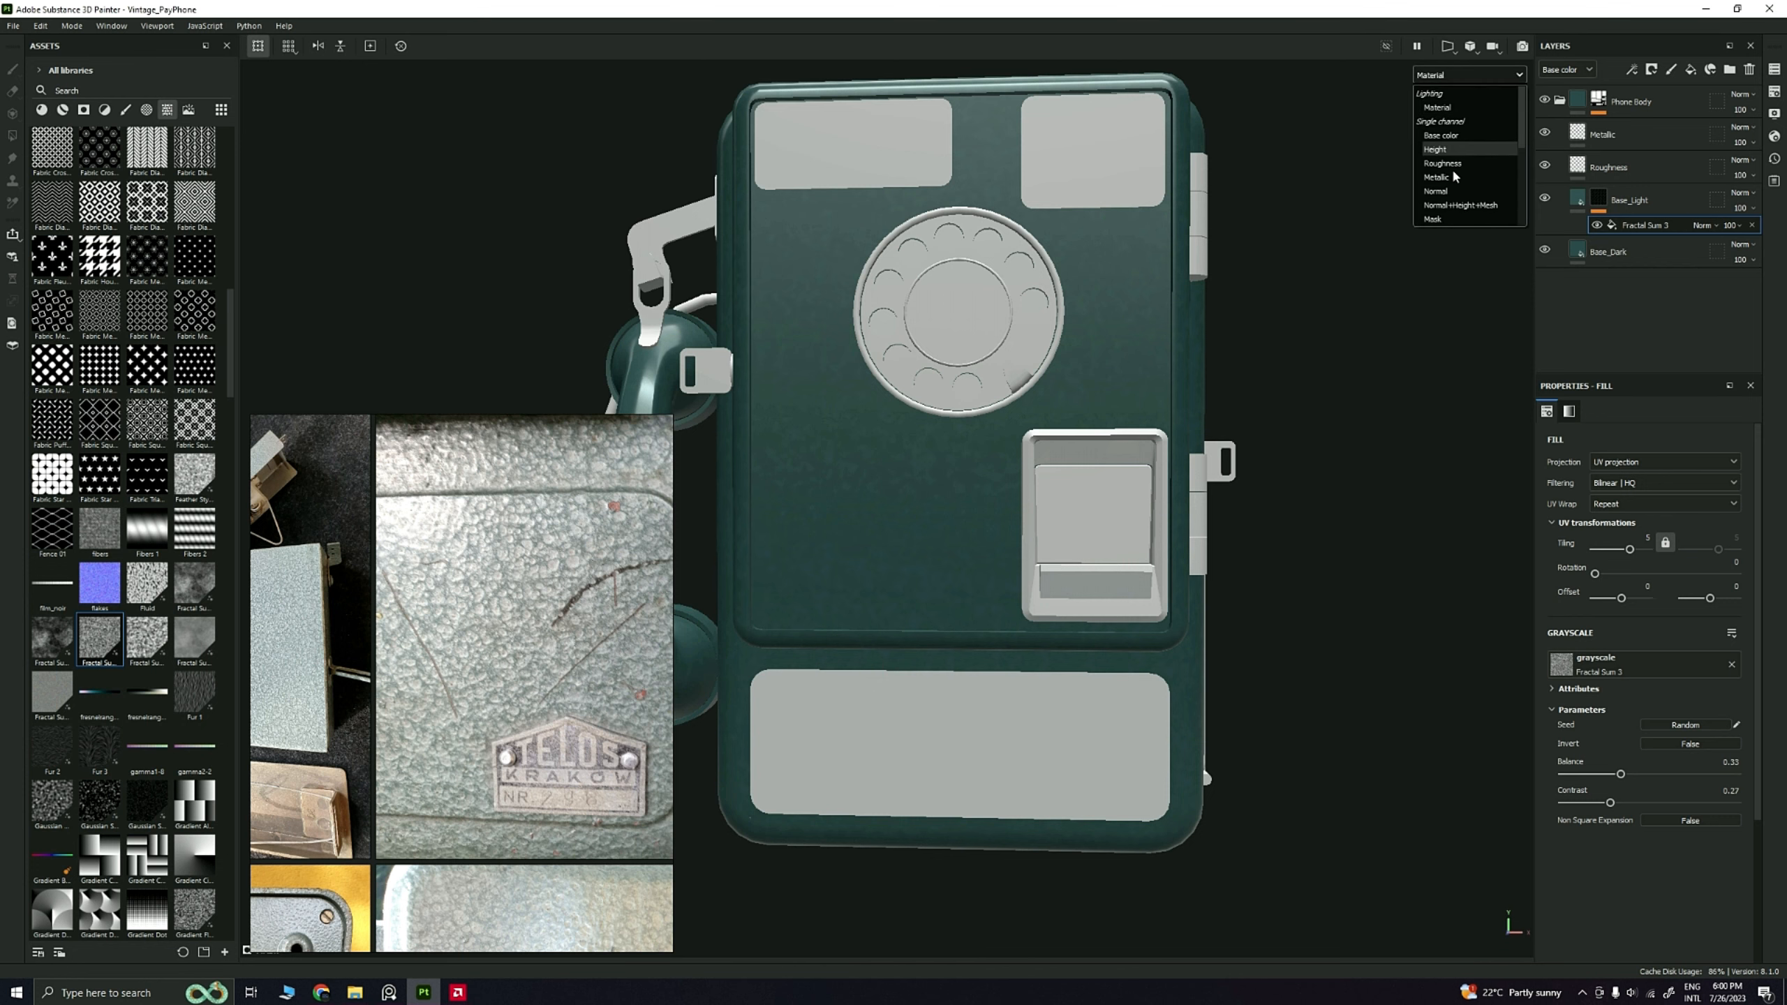
left_click(1447, 220)
left_click_drag(1070, 450, 1125, 450, "alt")
middle_click_drag(1126, 450, 1203, 440, "alt")
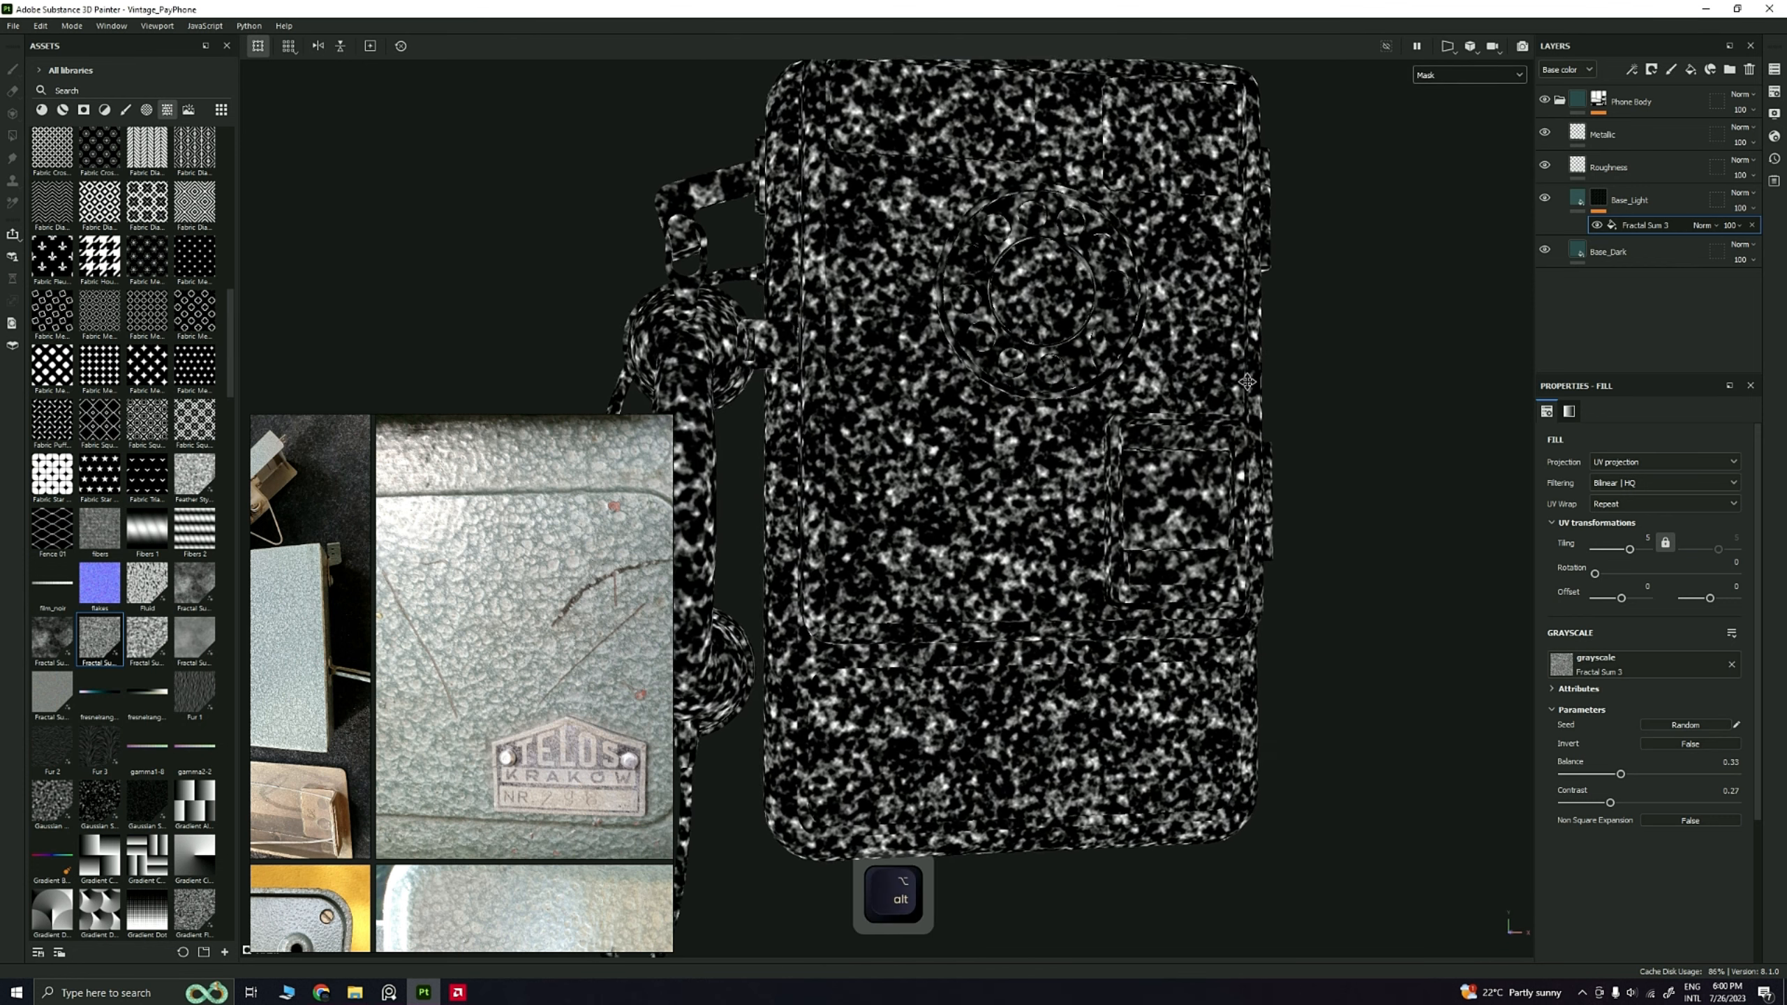
right_click_drag(1214, 443, 1274, 475, "alt")
Step: Sharpen the mask noise into small, sparse spots with a balance of 0.28 and a contrast of 1
left_click_drag(1621, 774, 1681, 807)
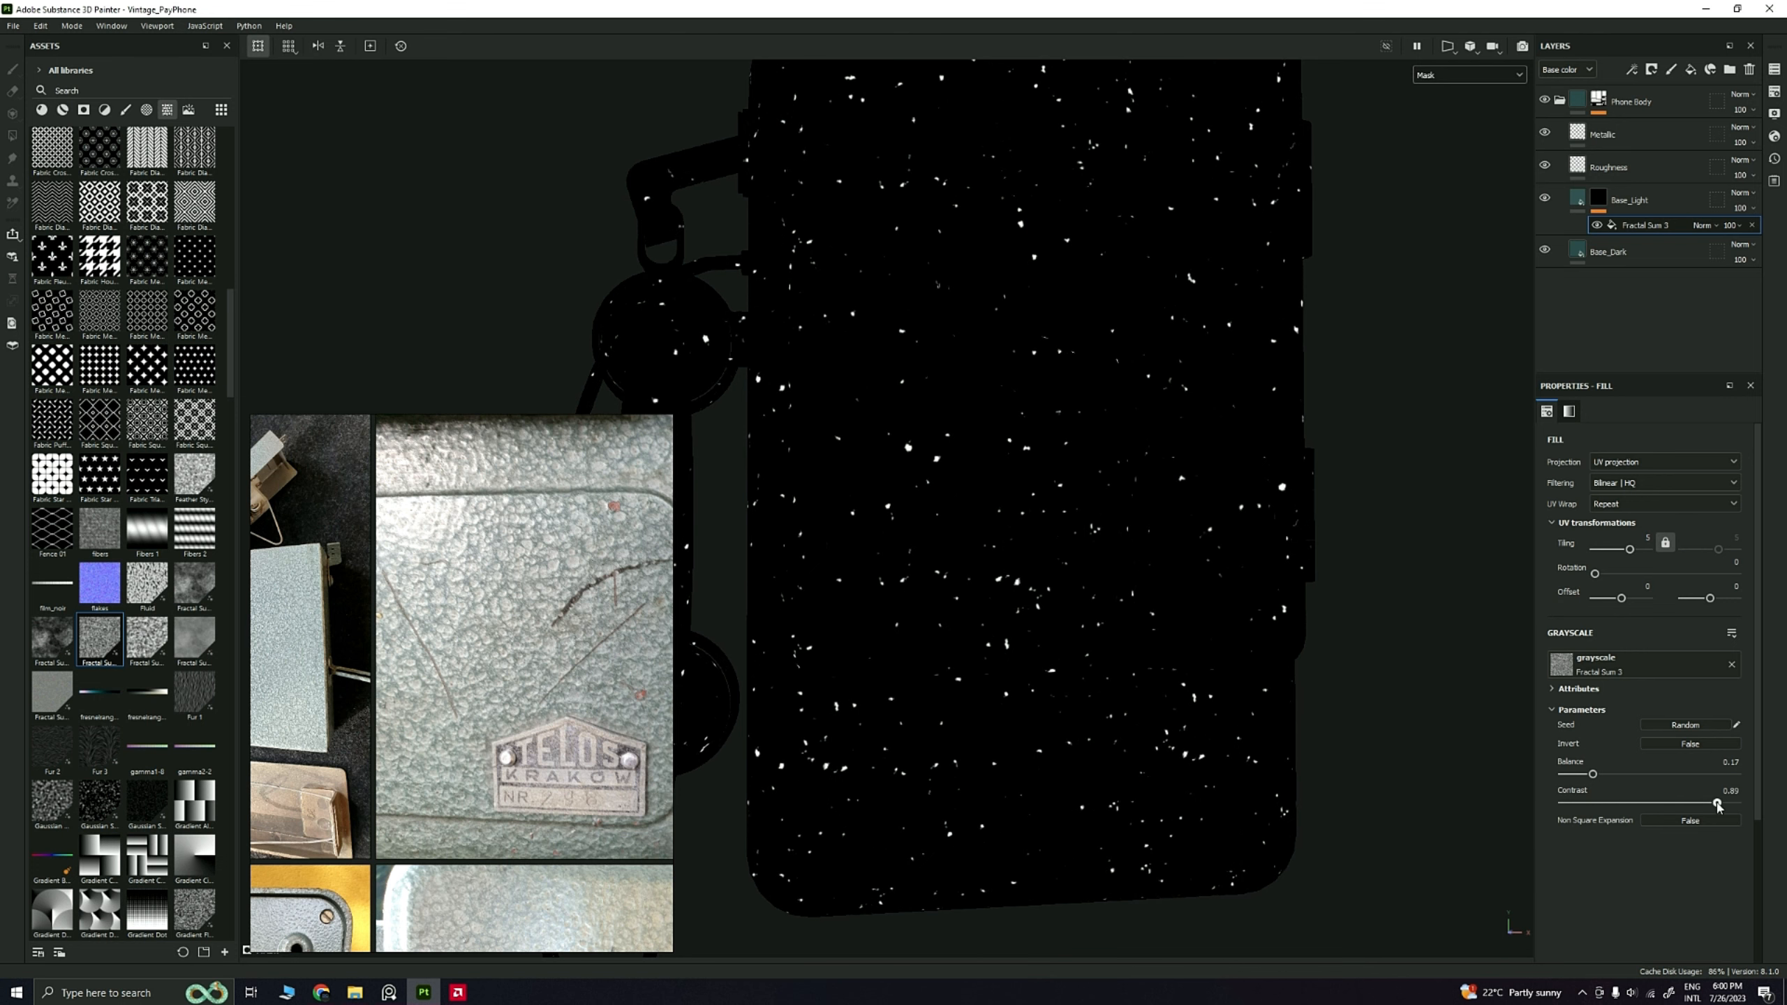
left_click_drag(1716, 804, 1737, 803)
left_click_drag(1594, 774, 1607, 774)
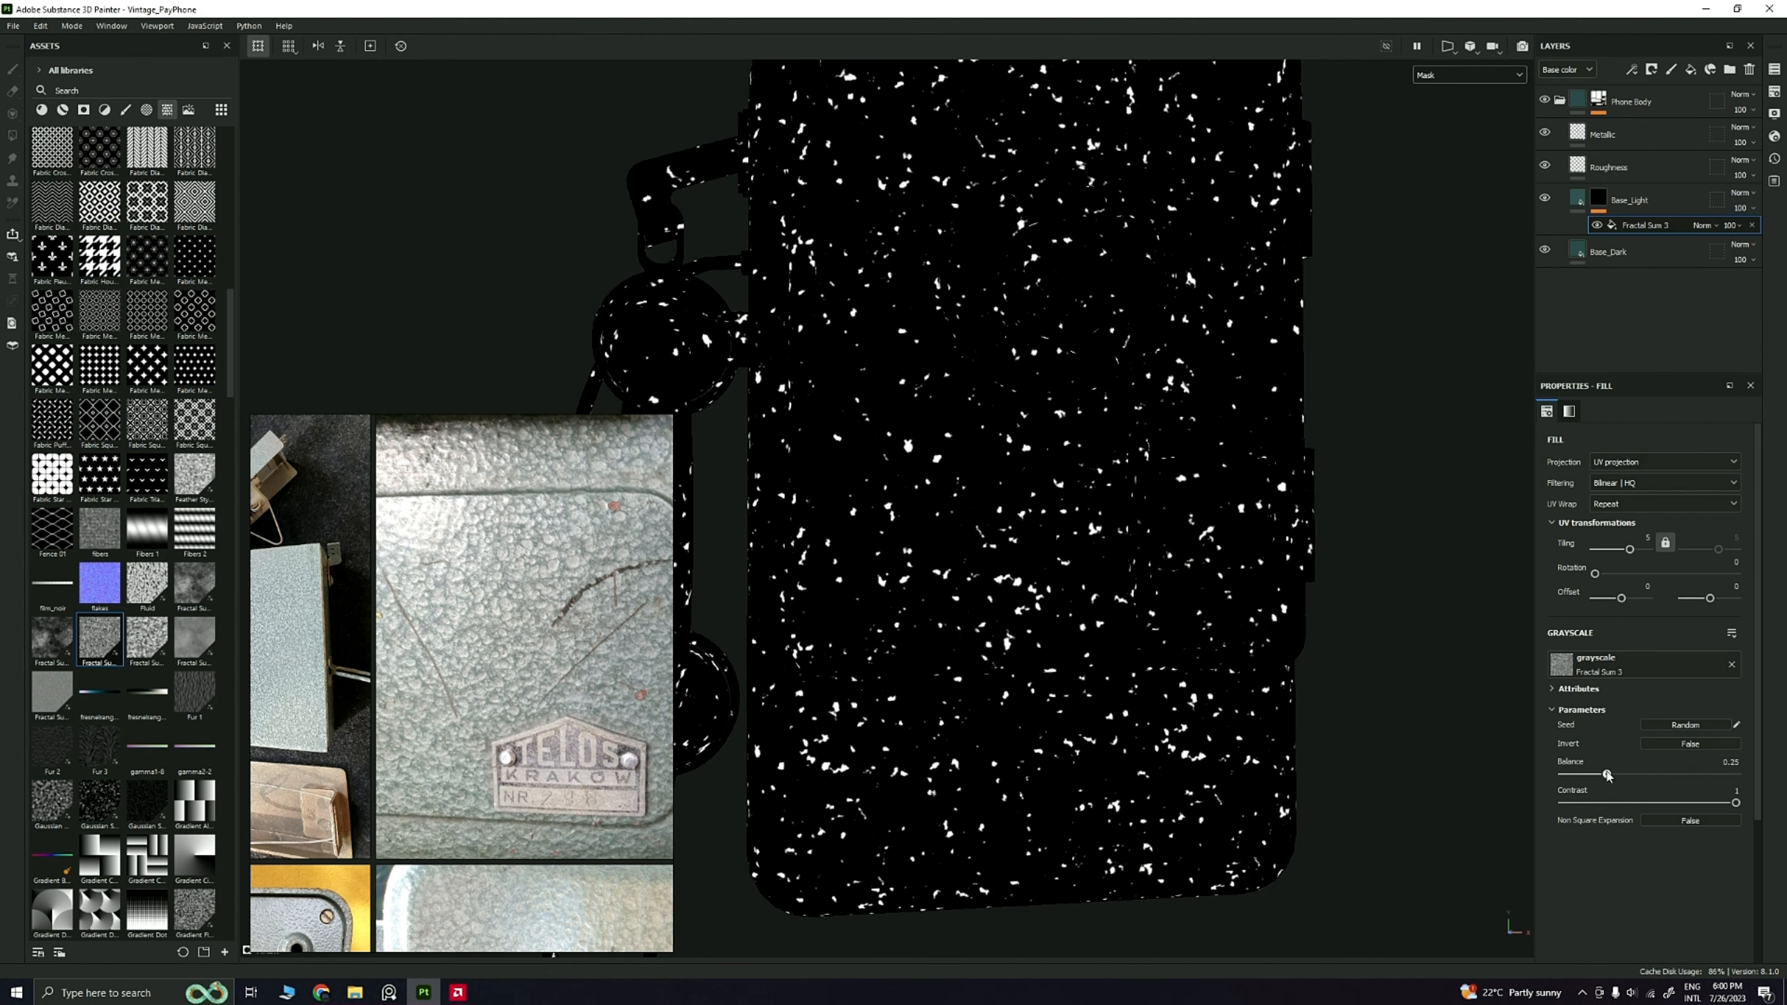
left_click_drag(1607, 775, 1612, 775)
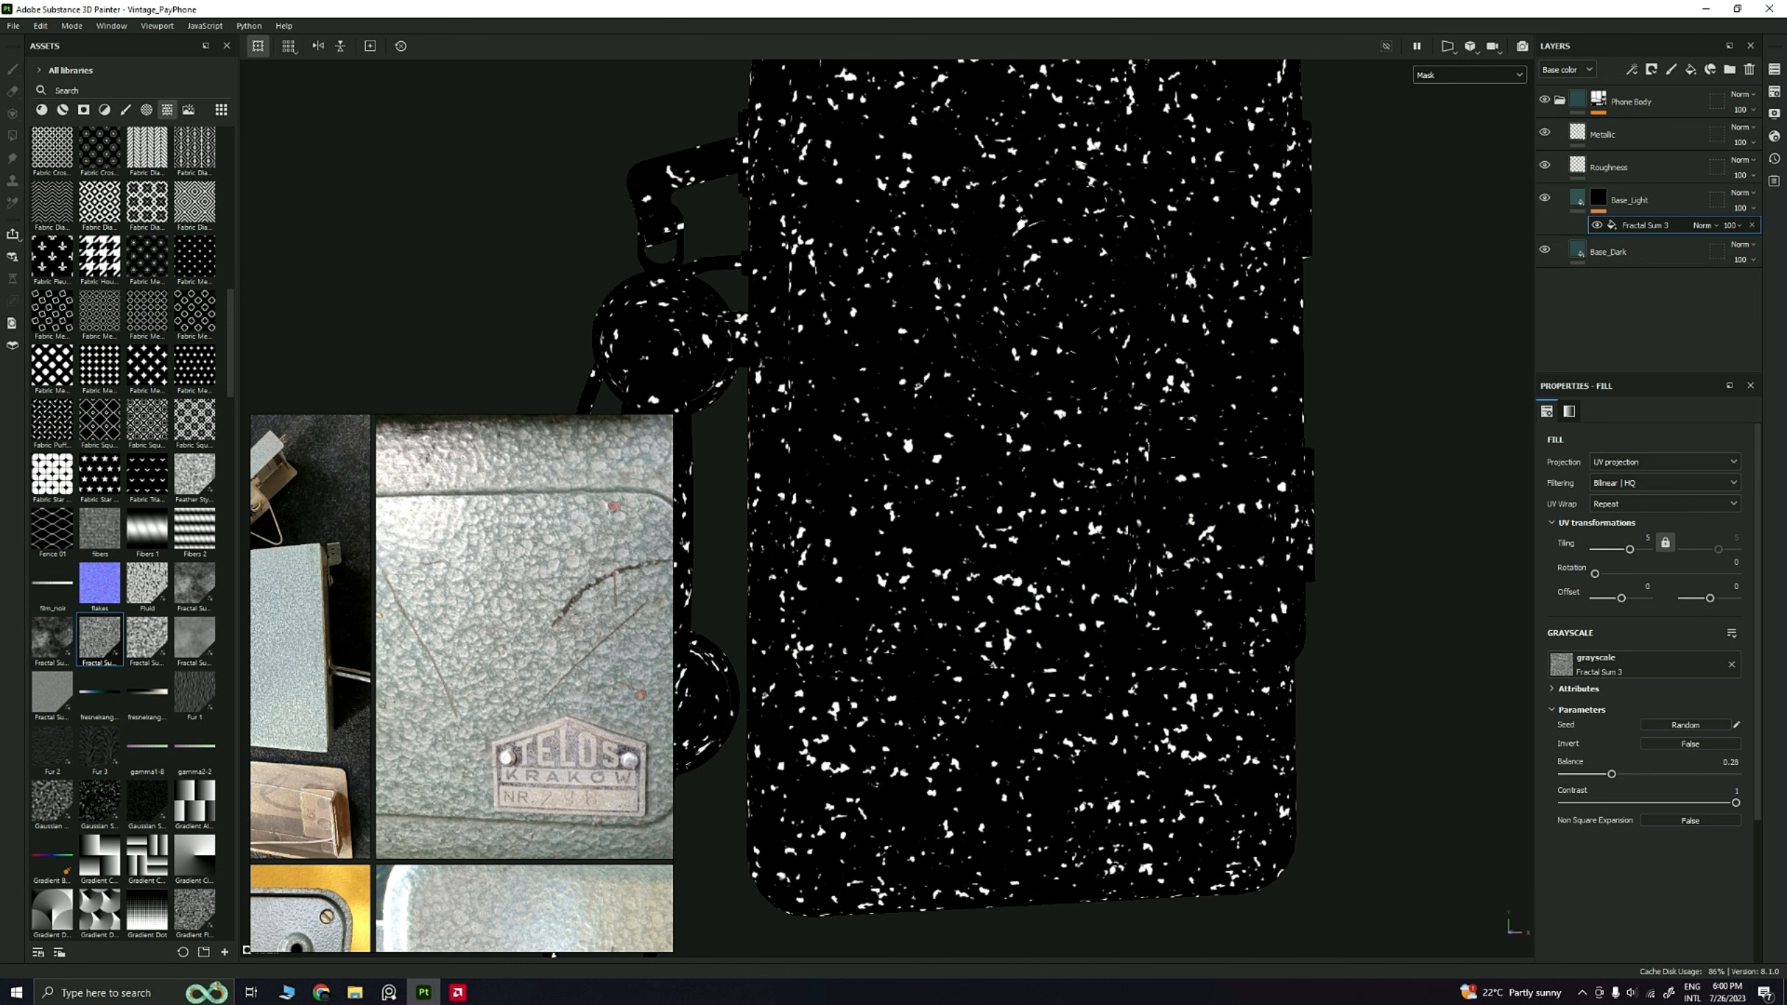
Step: Set the Fractal Sum 3 mask fill's balance to 0.32 and its contrast to 0.66
left_click_drag(1157, 569, 1043, 515, "alt")
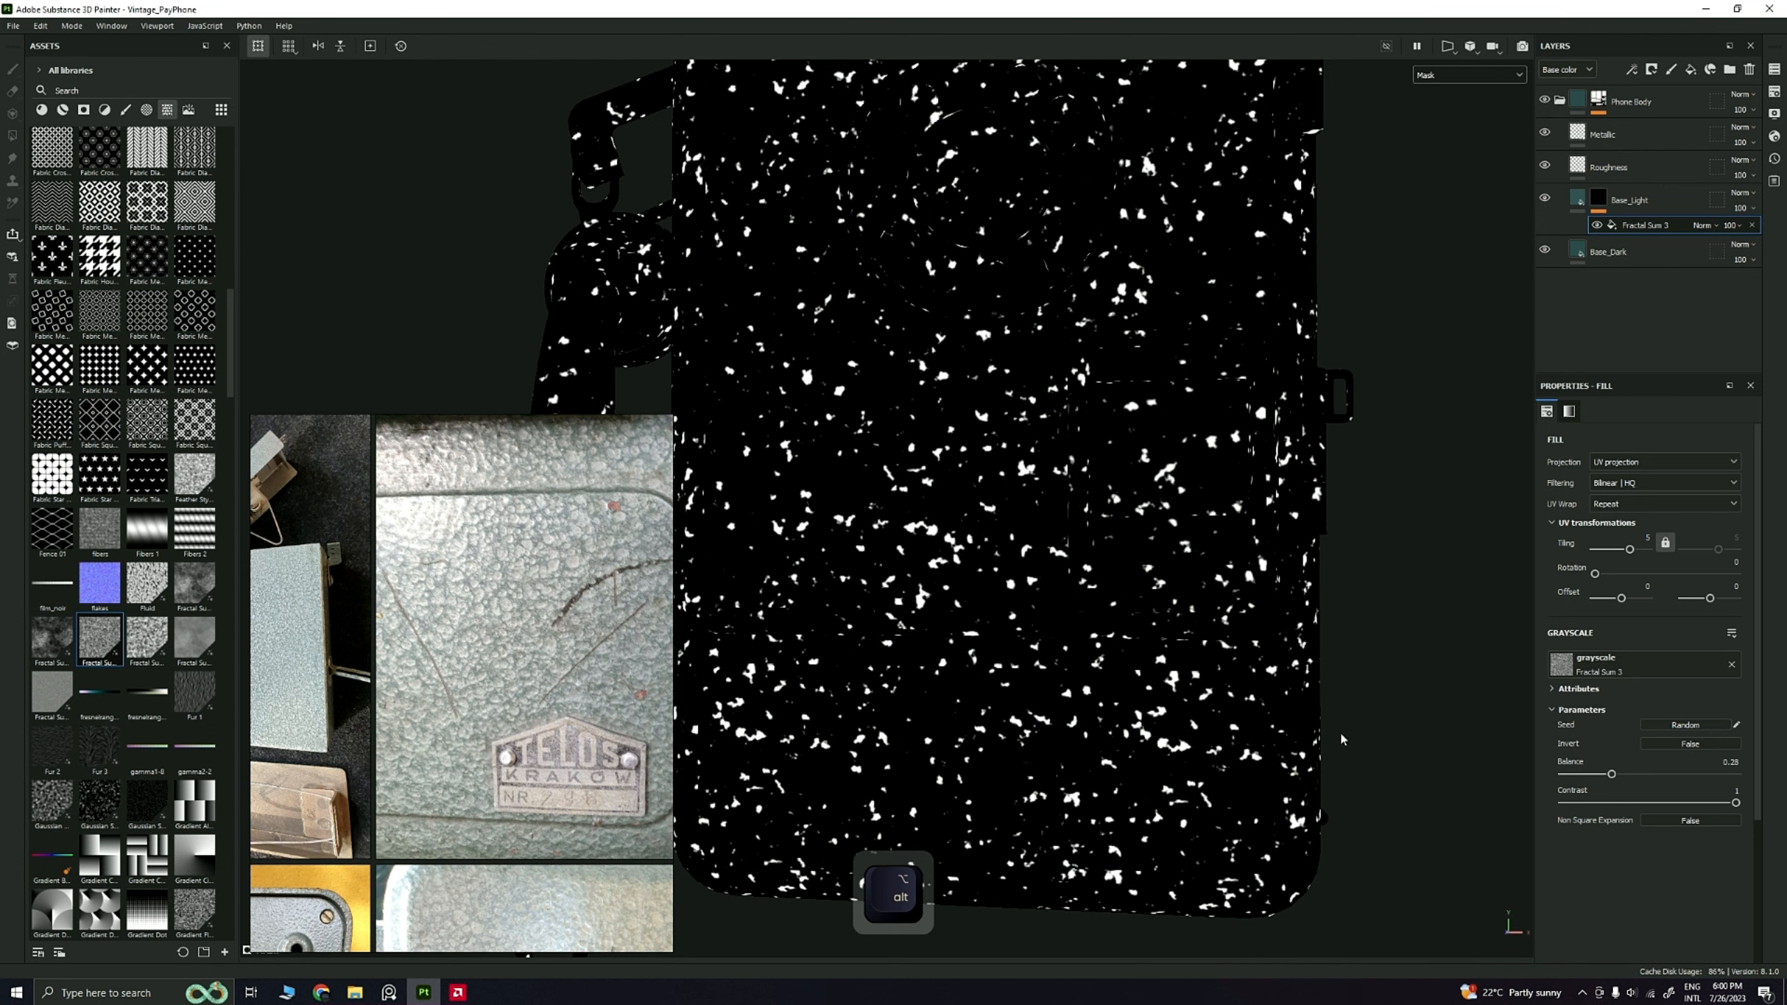
left_click_drag(1735, 805, 1633, 802)
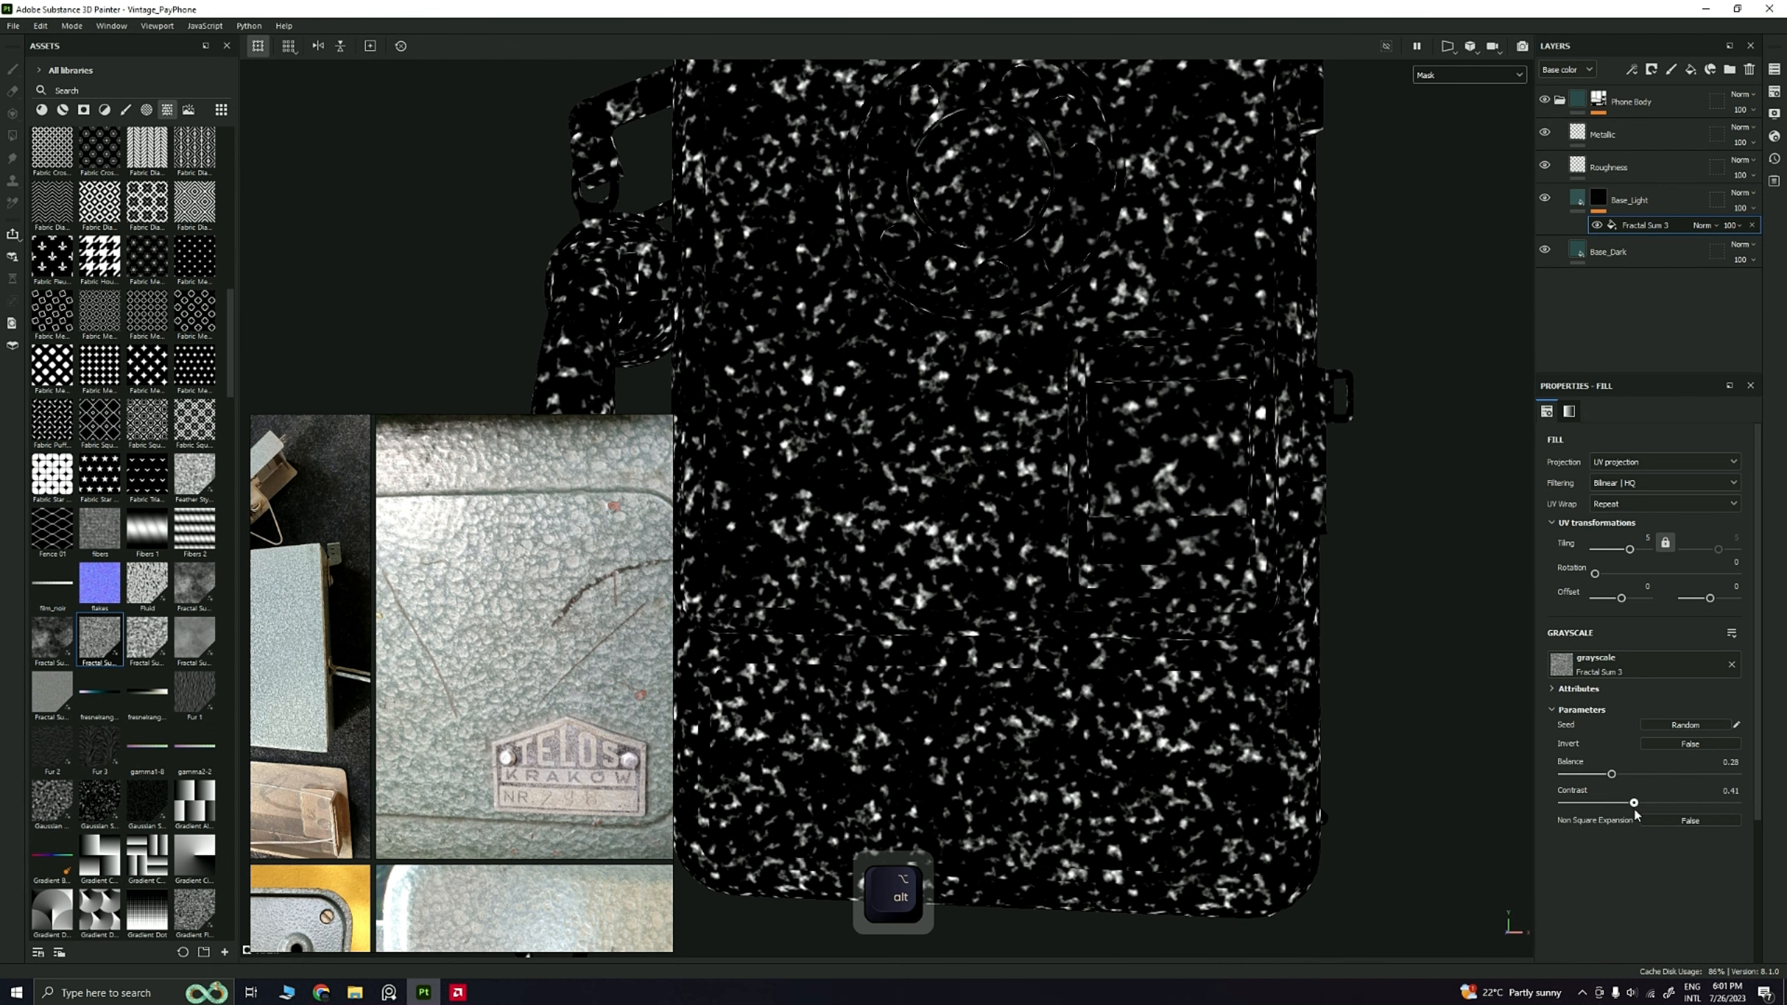
scroll(1034, 655, "up", 3)
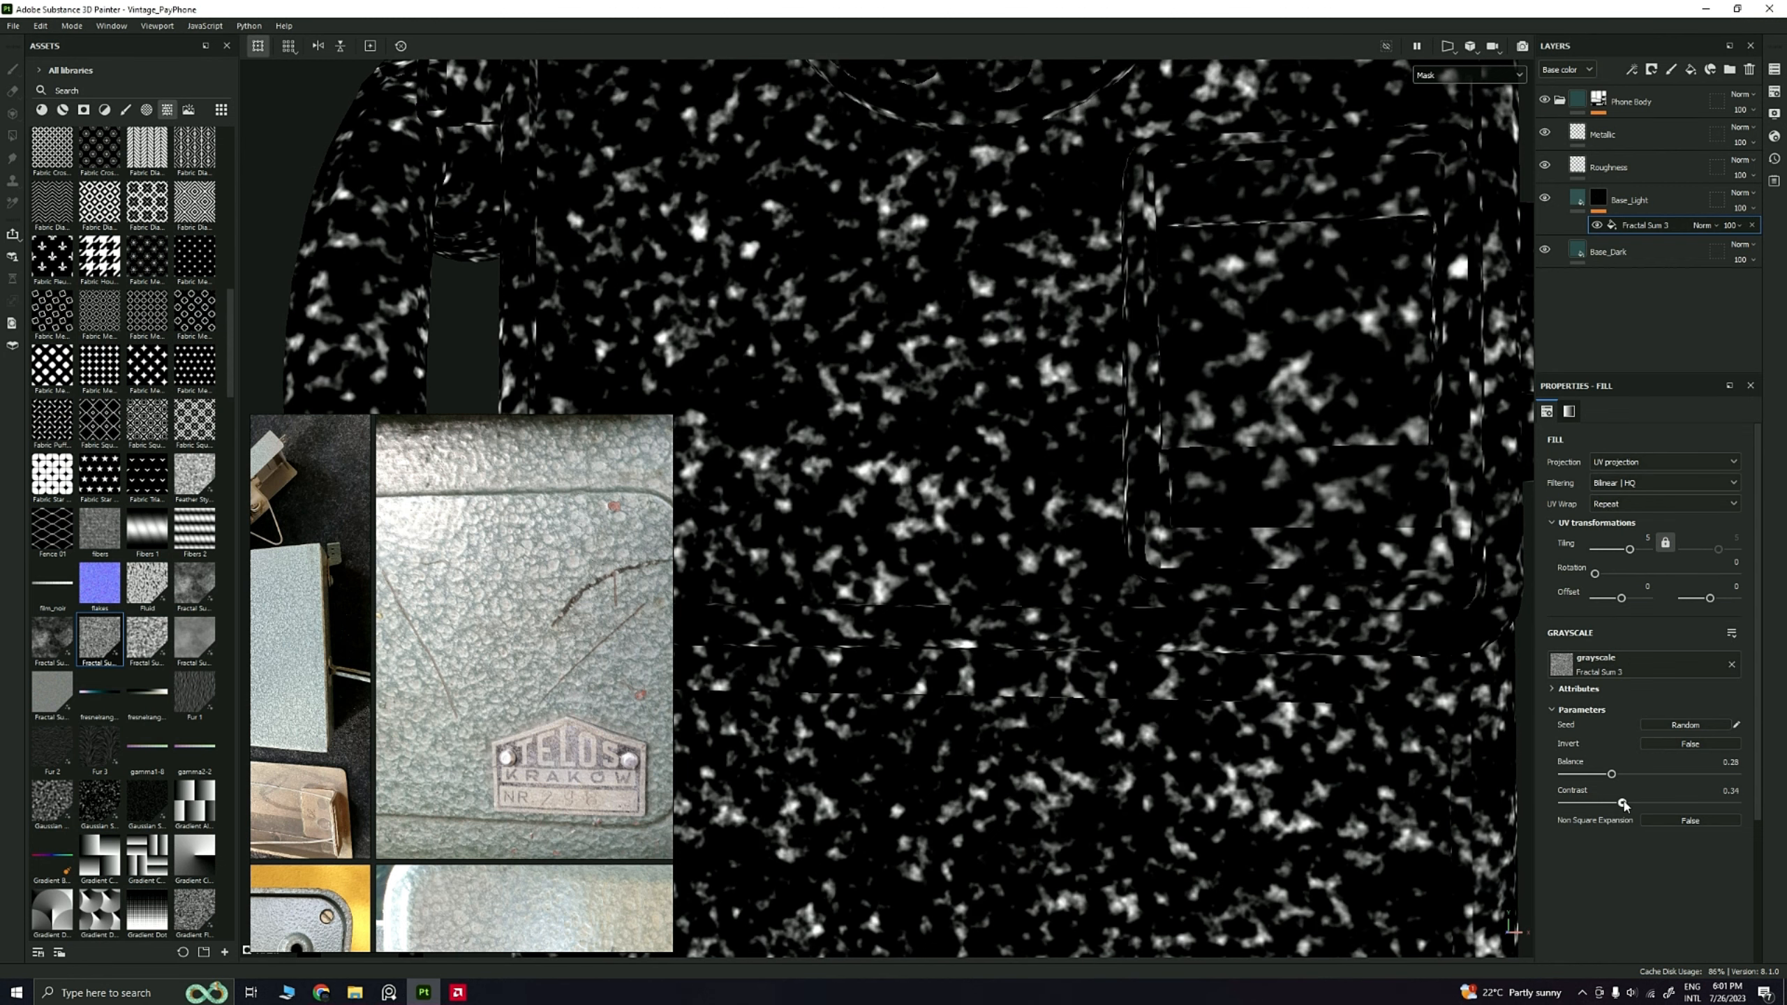
left_click_drag(1634, 805, 1757, 803)
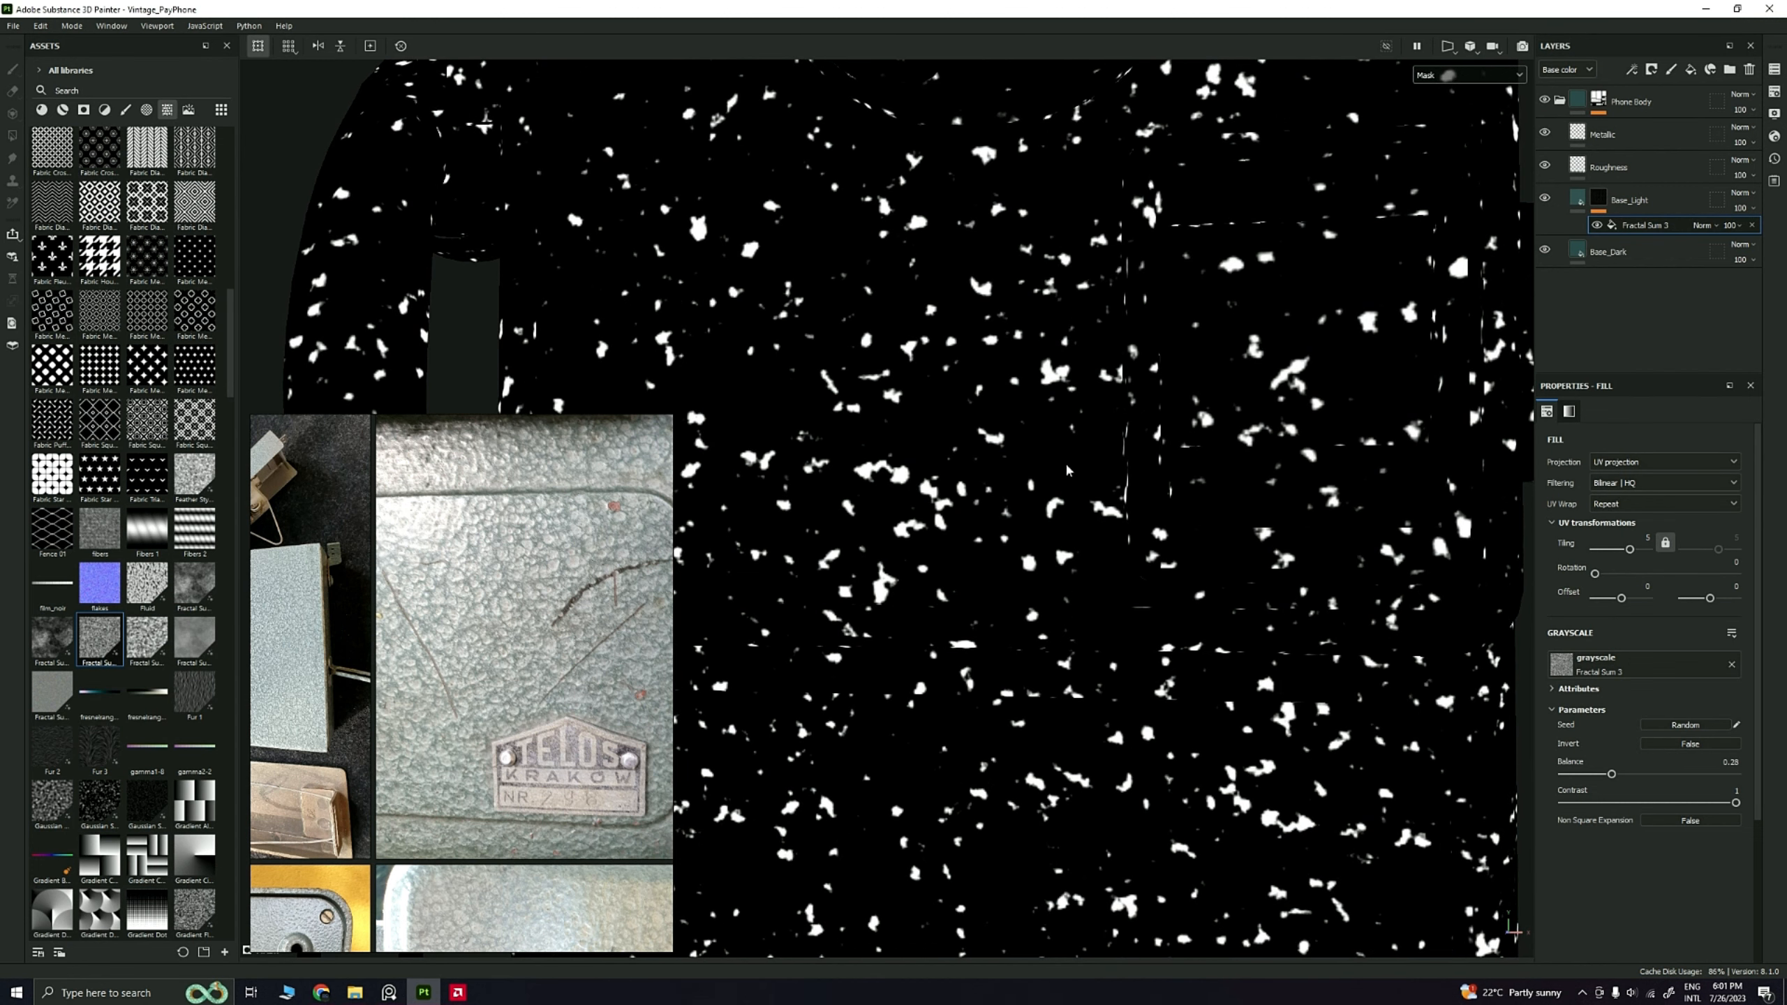
left_click_drag(1735, 803, 1530, 817)
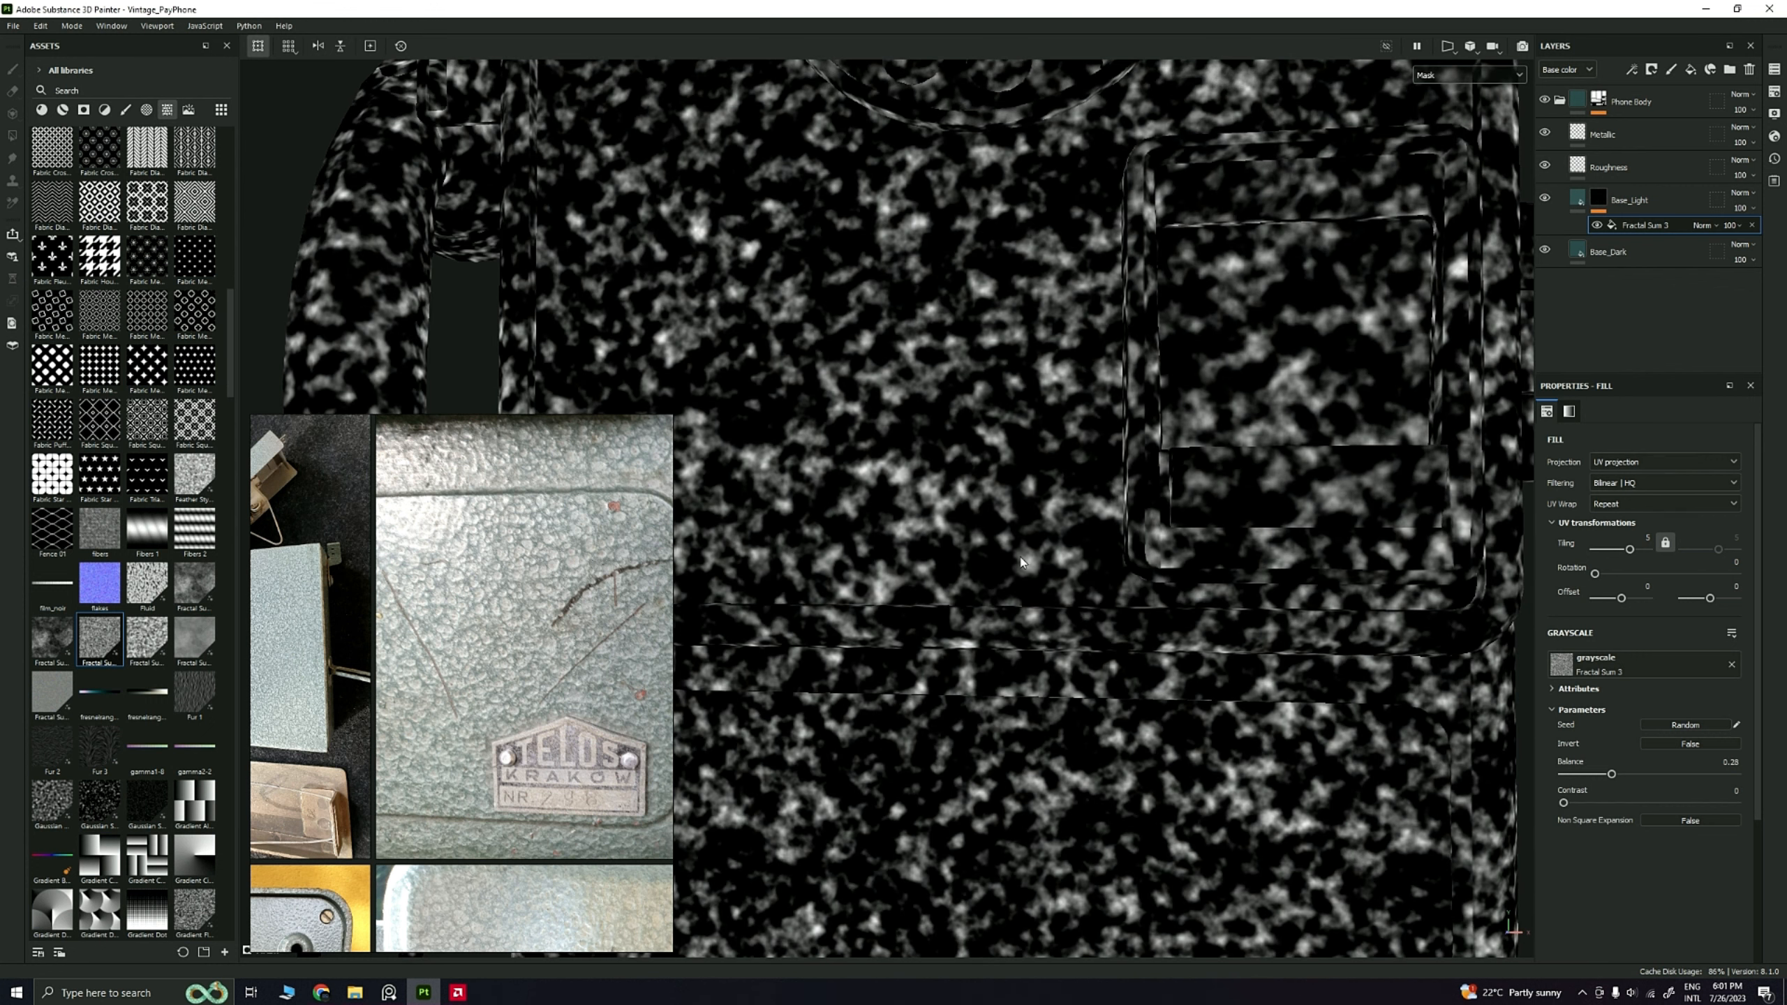
left_click_drag(1563, 804, 1620, 781)
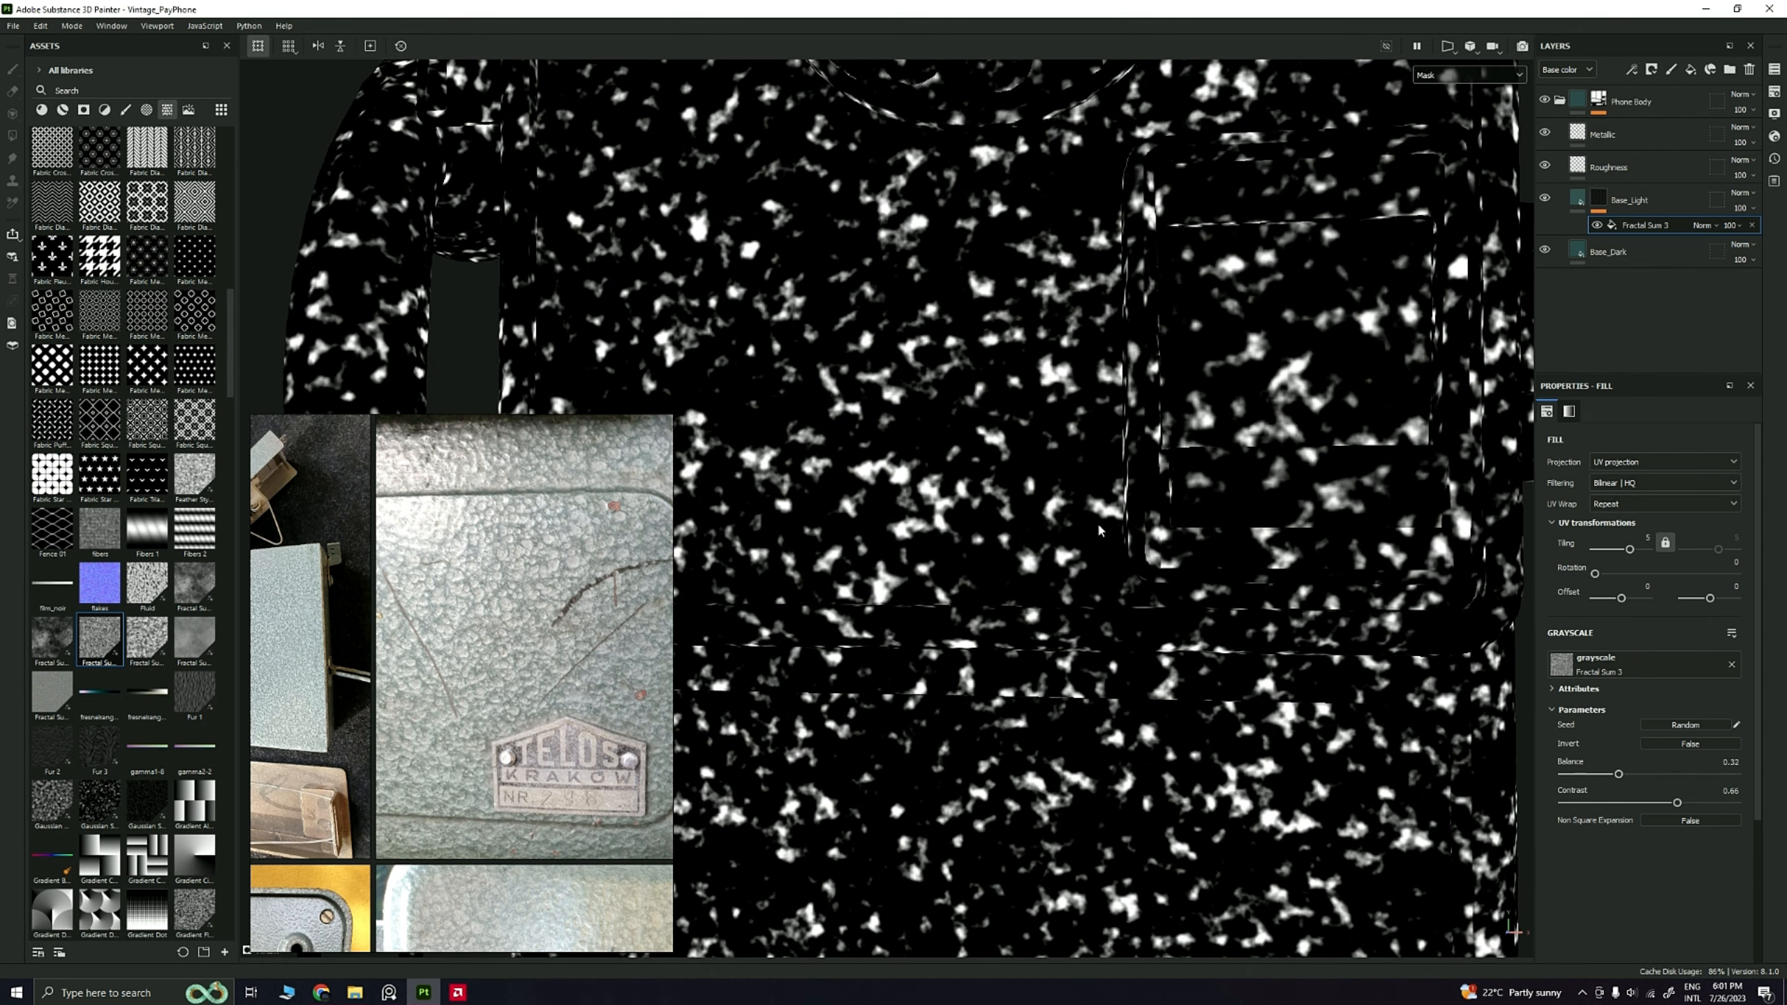
Step: Return to the full material display and set the Fractal Sum 3 mask fill's tiling to 11
right_click_drag(1099, 529, 1108, 472, "alt")
key("m")
left_click_drag(1109, 473, 945, 467, "alt")
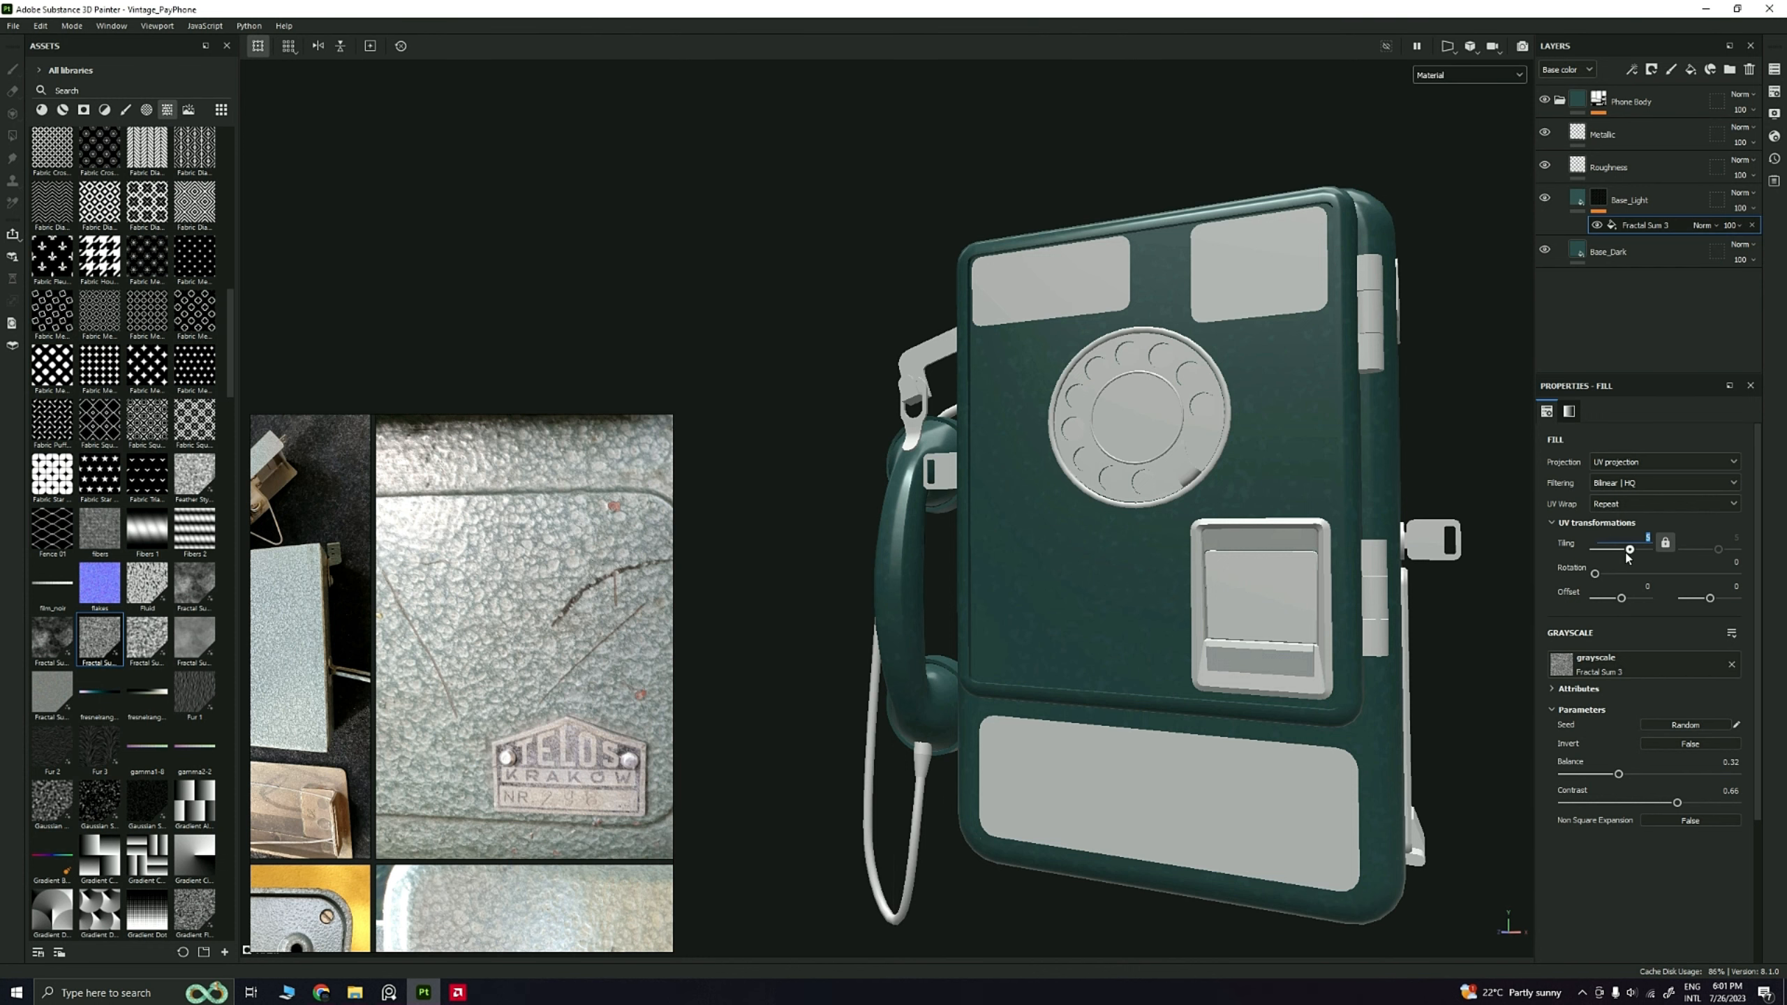
left_click_drag(1189, 478, 1301, 493, "alt")
right_click_drag(1069, 517, 1287, 570, "alt")
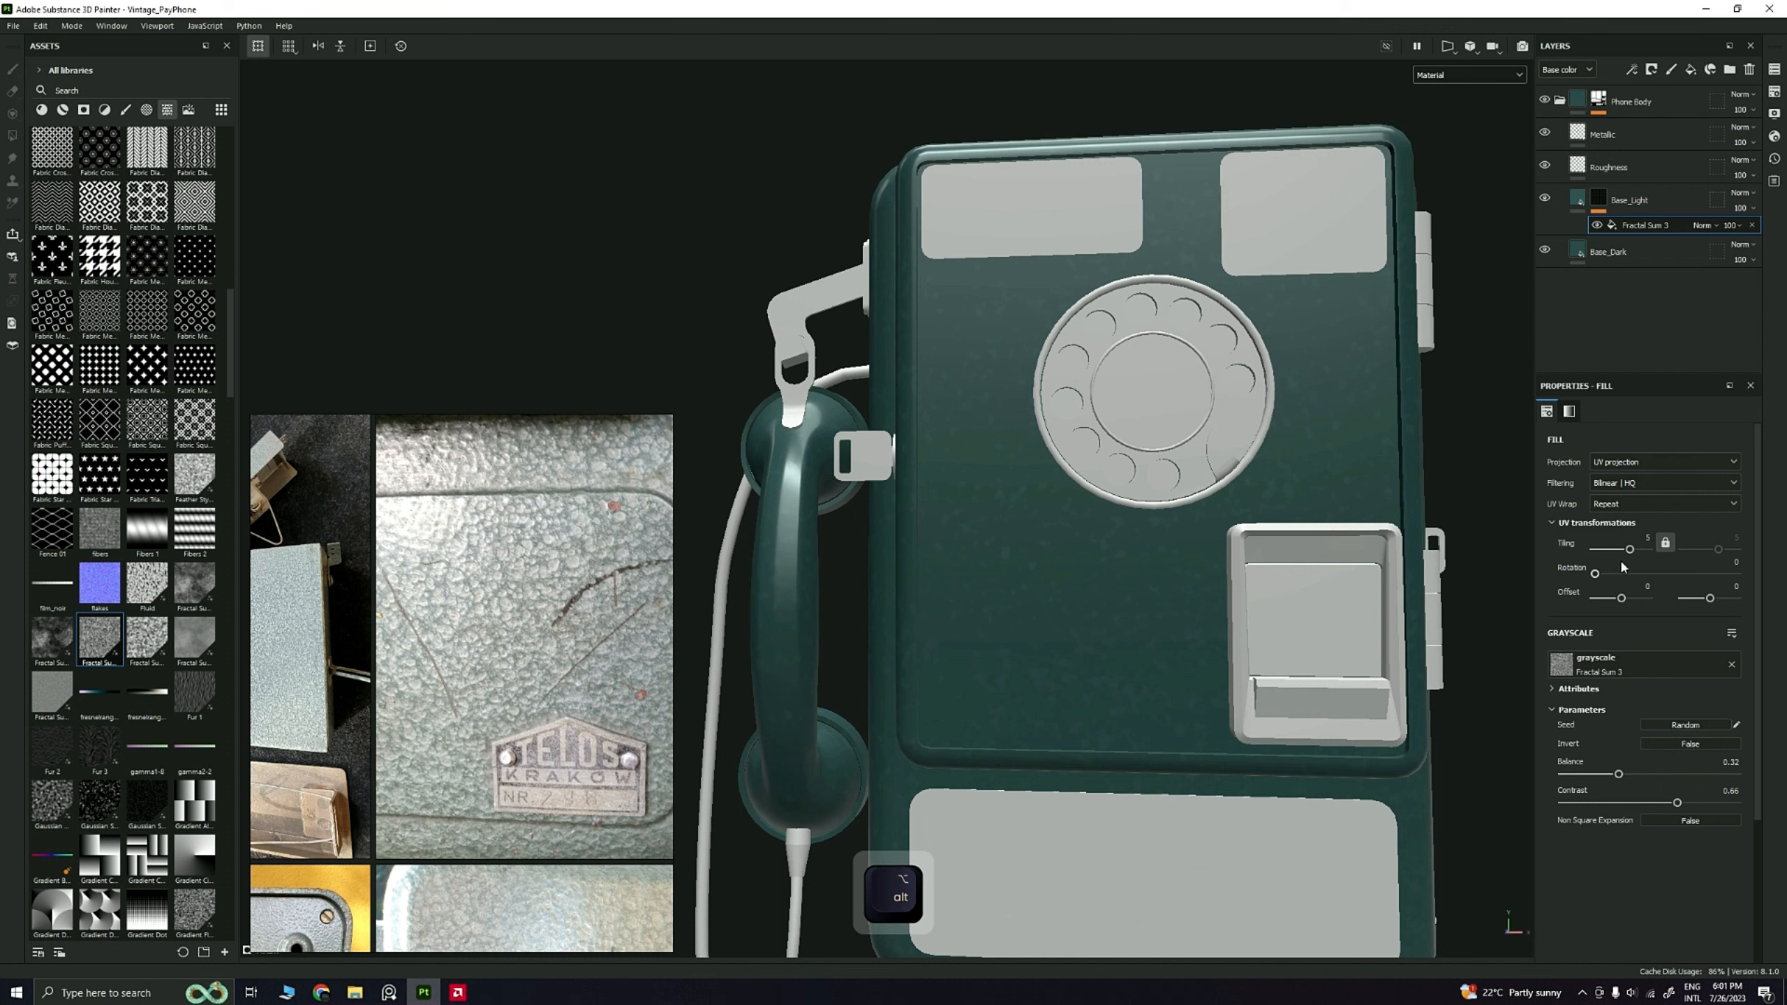
left_click_drag(1630, 550, 1633, 553)
left_click(1642, 537)
type("11")
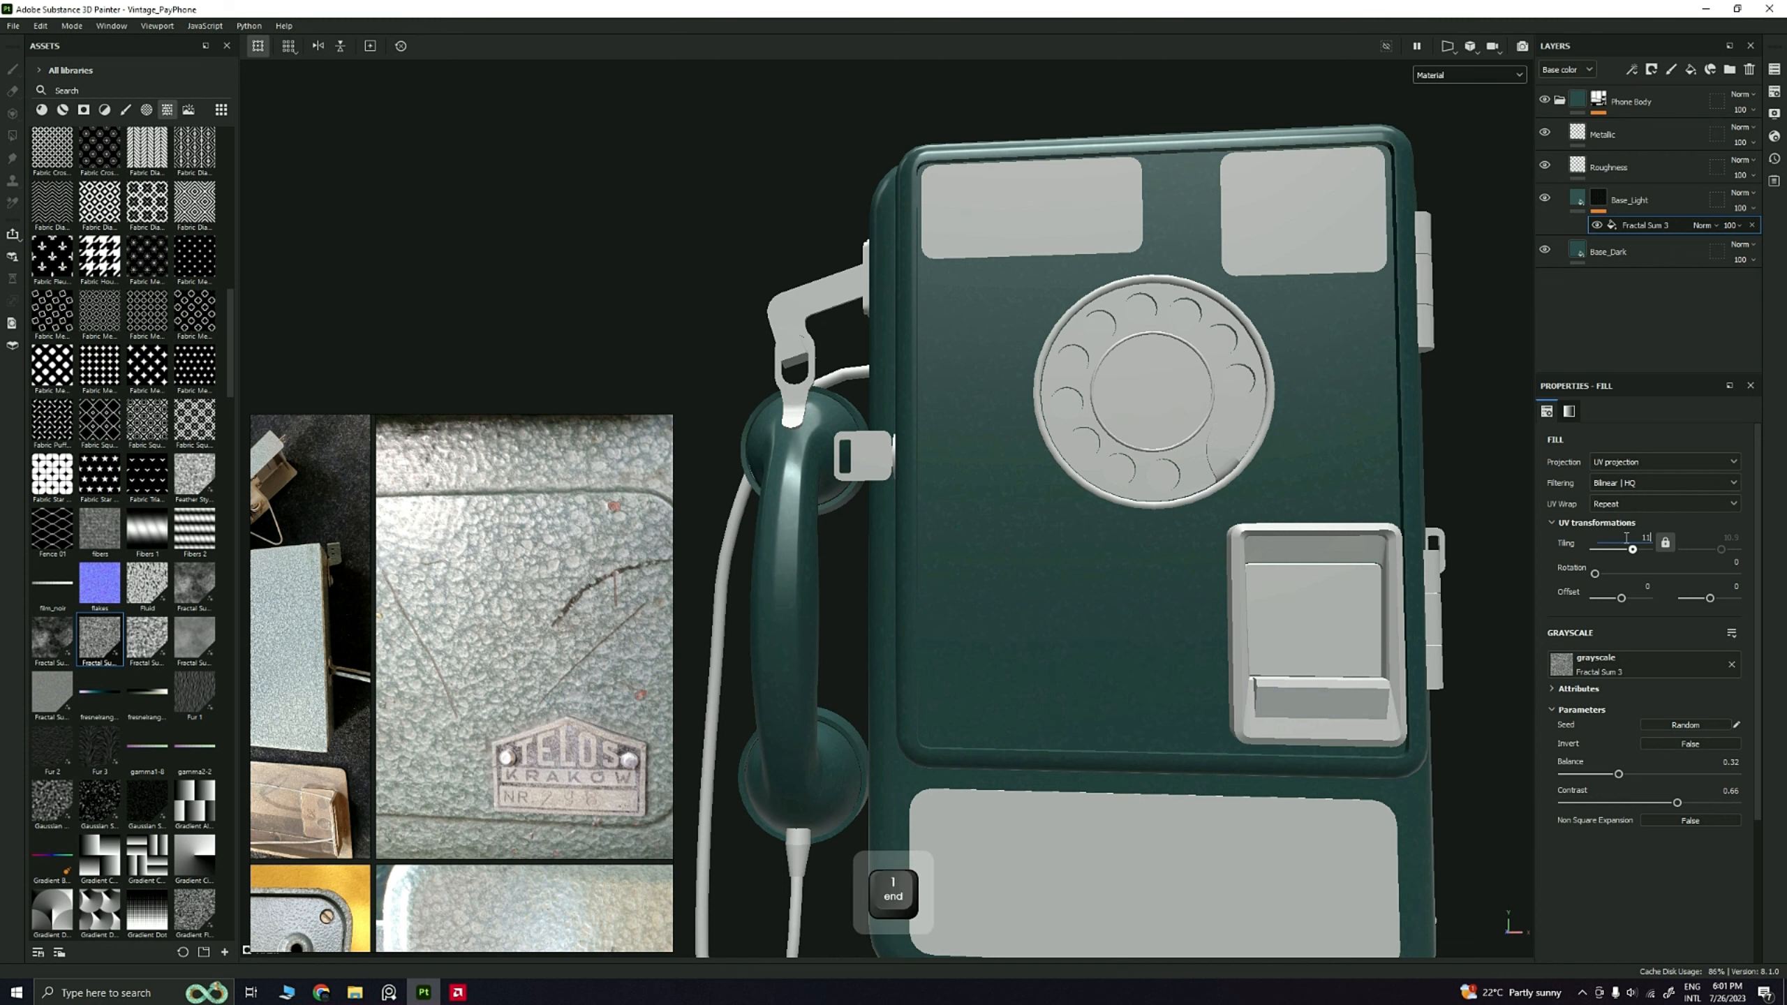
key("Return")
left_click_drag(1022, 445, 1101, 735, "alt")
right_click_drag(1100, 734, 1176, 565, "alt")
left_click_drag(1176, 566, 1136, 537, "alt")
right_click_drag(1136, 538, 1134, 534, "alt")
left_click_drag(1134, 535, 1128, 534, "alt")
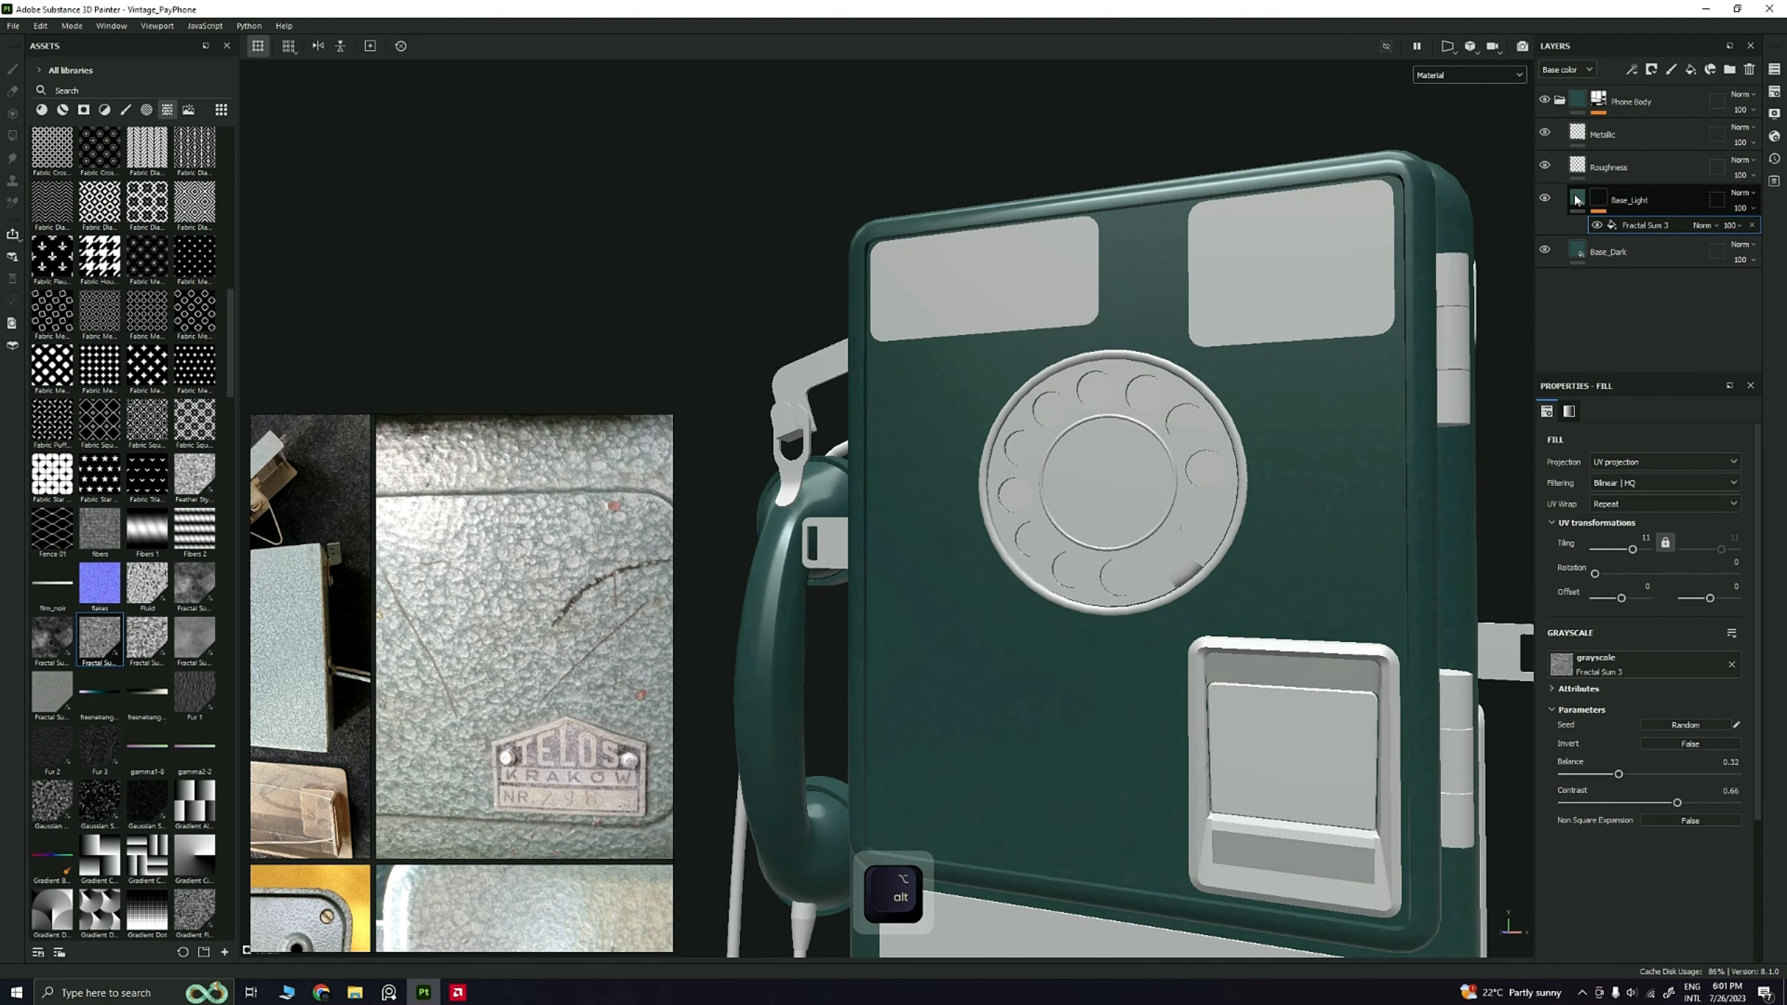
Step: Display only the Base_Light mask, examine the noise density across the phone, and return to the full material display
mouse_move(1605, 204)
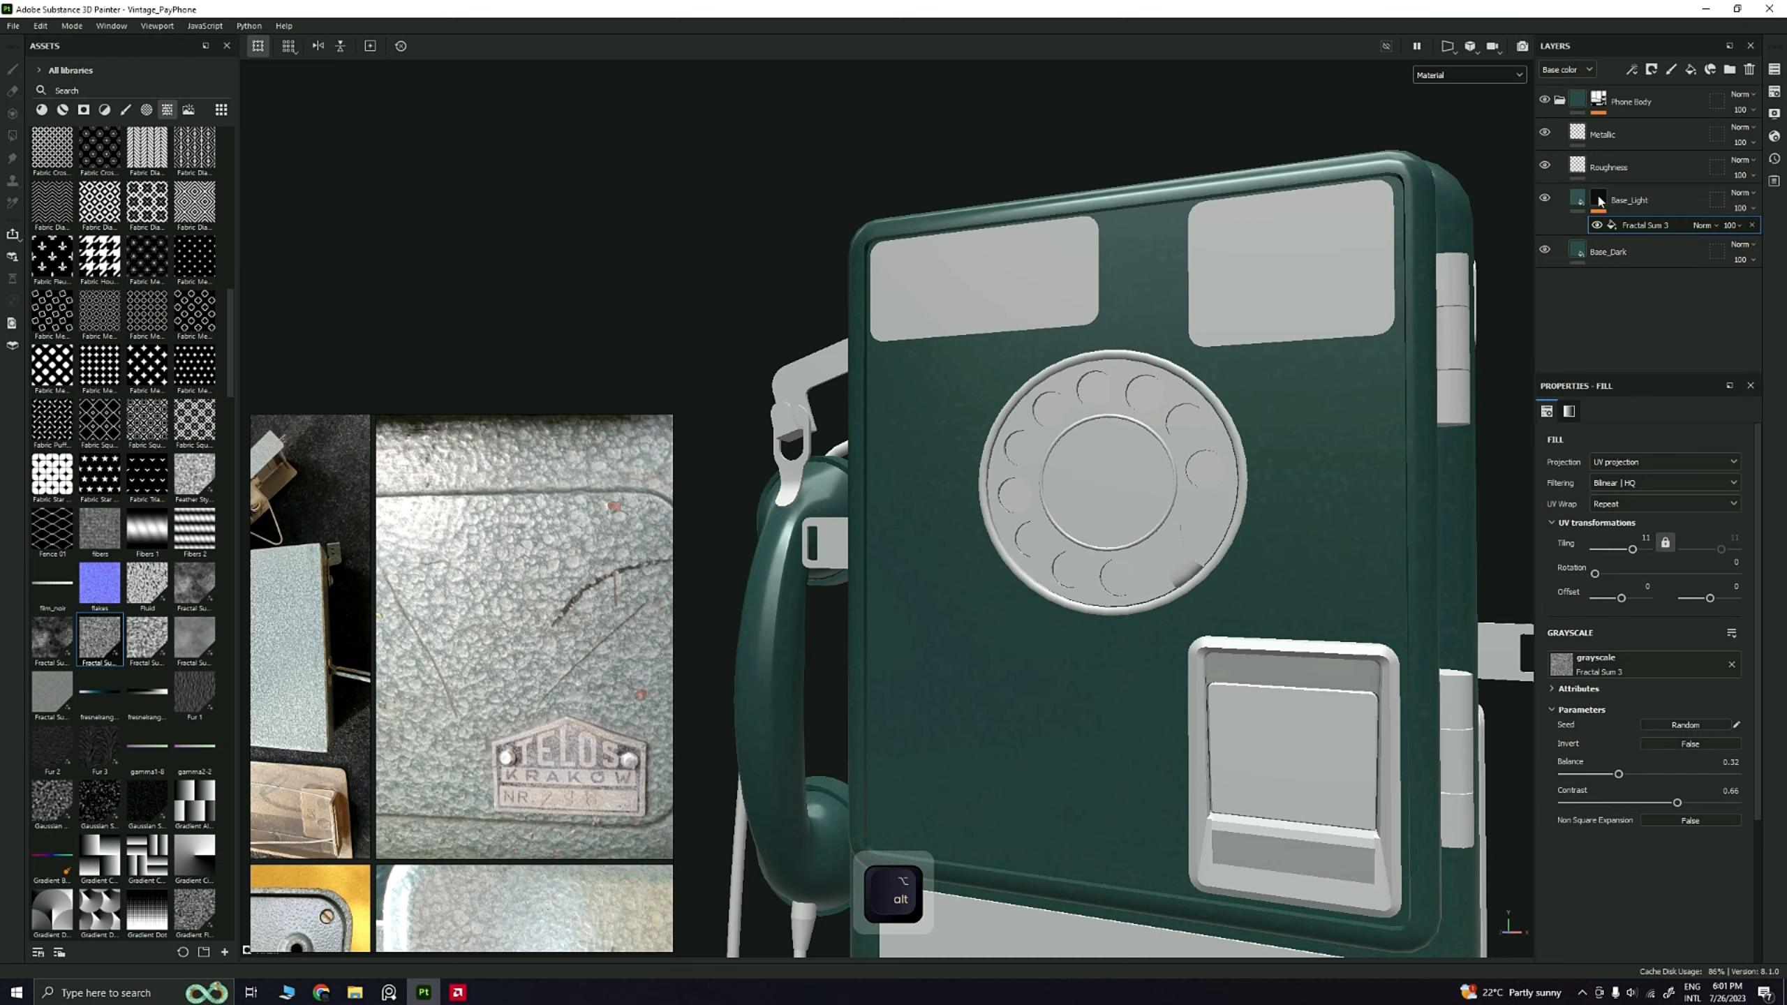
left_click(1599, 199, "alt")
left_click_drag(916, 432, 1083, 458, "alt")
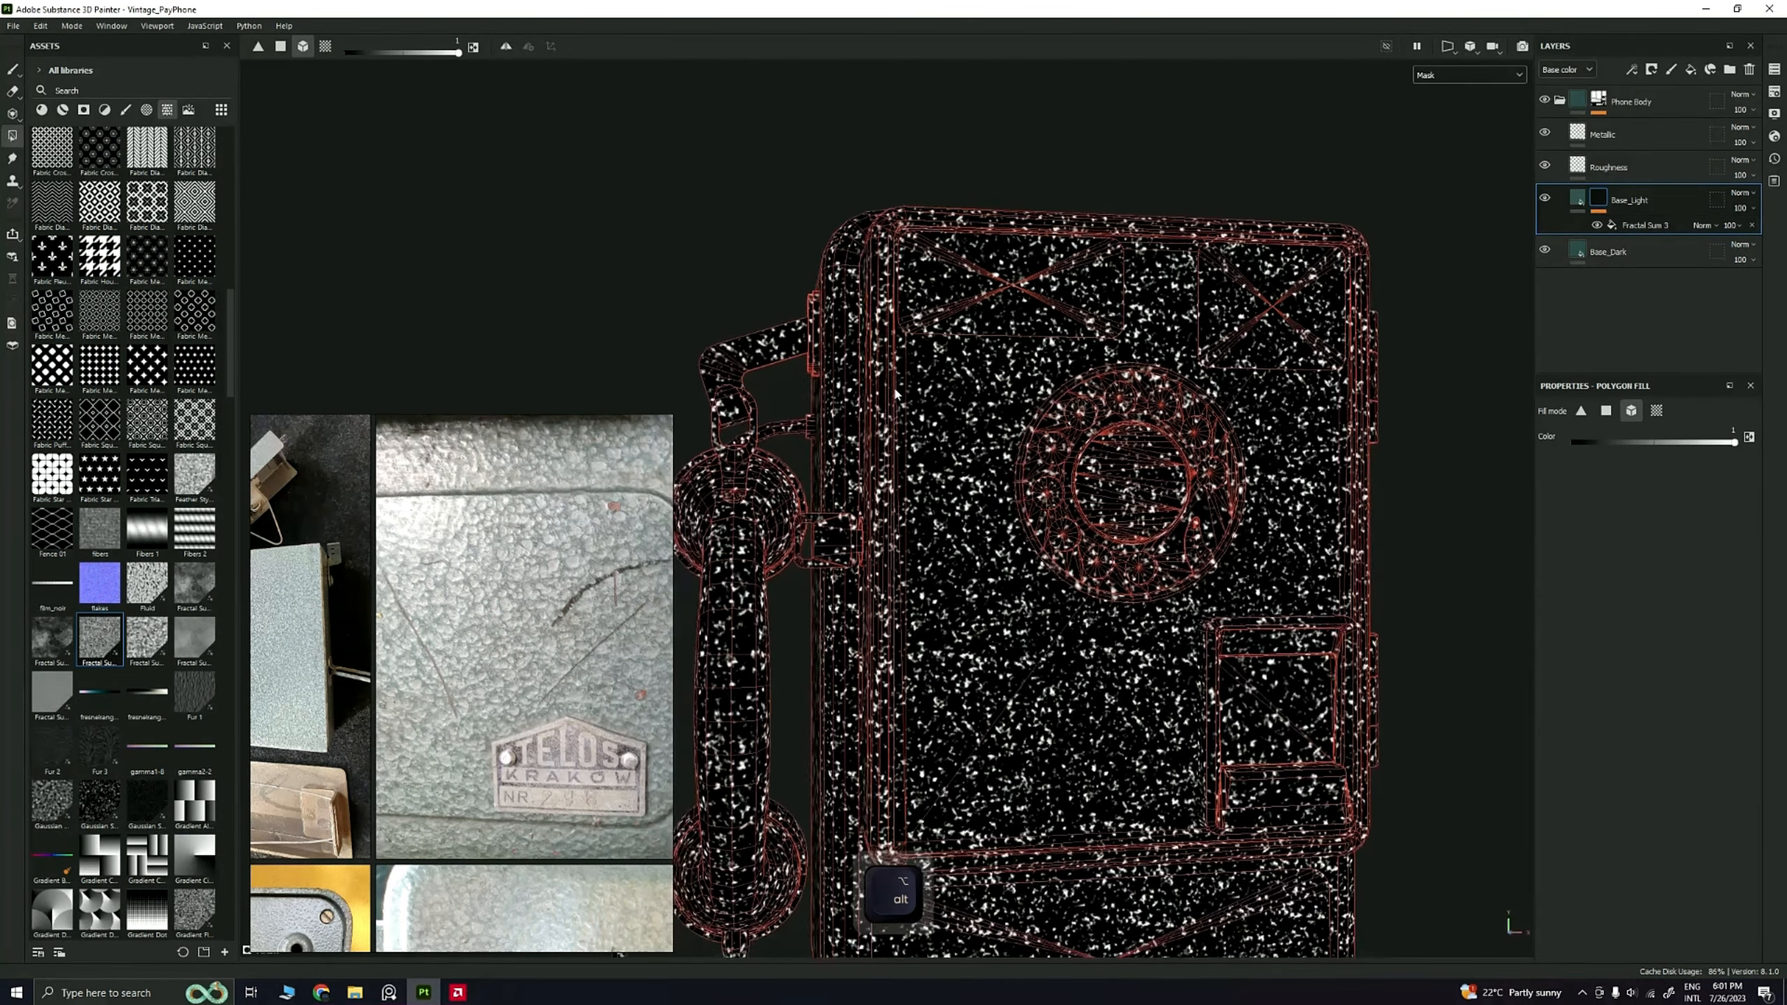
right_click_drag(1083, 457, 1161, 549, "alt")
mouse_move(1161, 549)
middle_mouse_down("alt")
mouse_move(1217, 444)
mouse_move(1161, 576)
middle_mouse_up("alt")
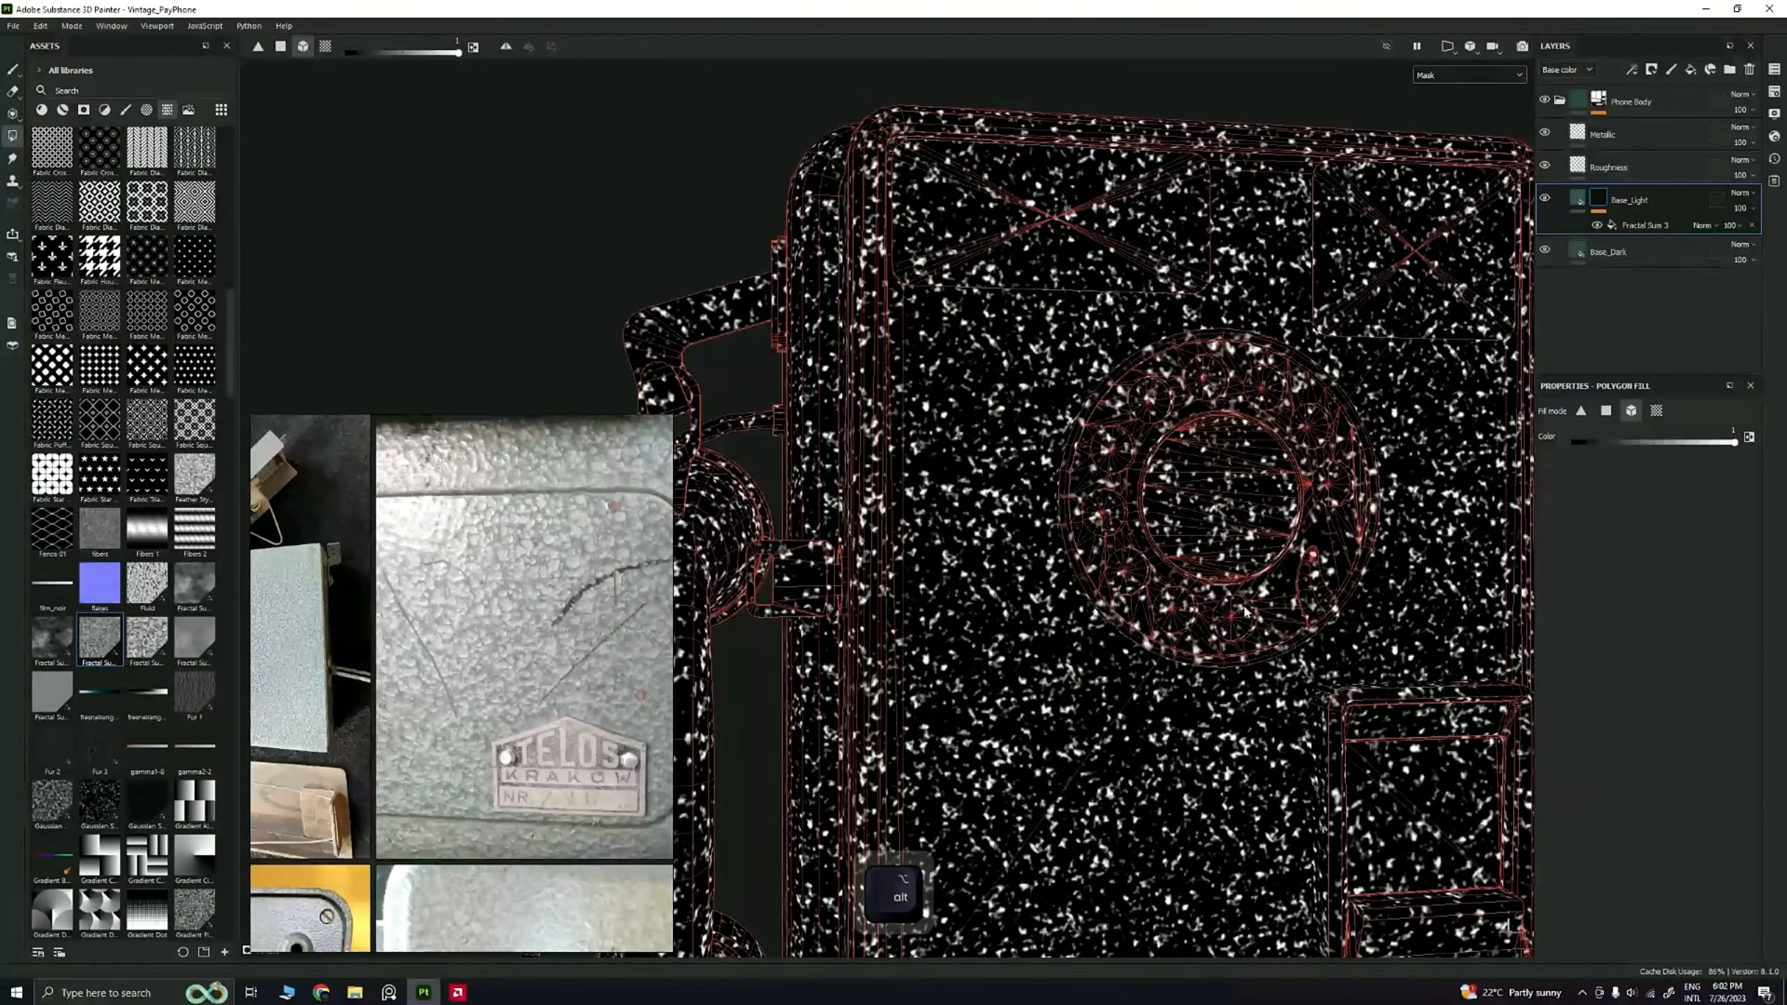
left_click_drag(1154, 529, 1256, 459, "alt")
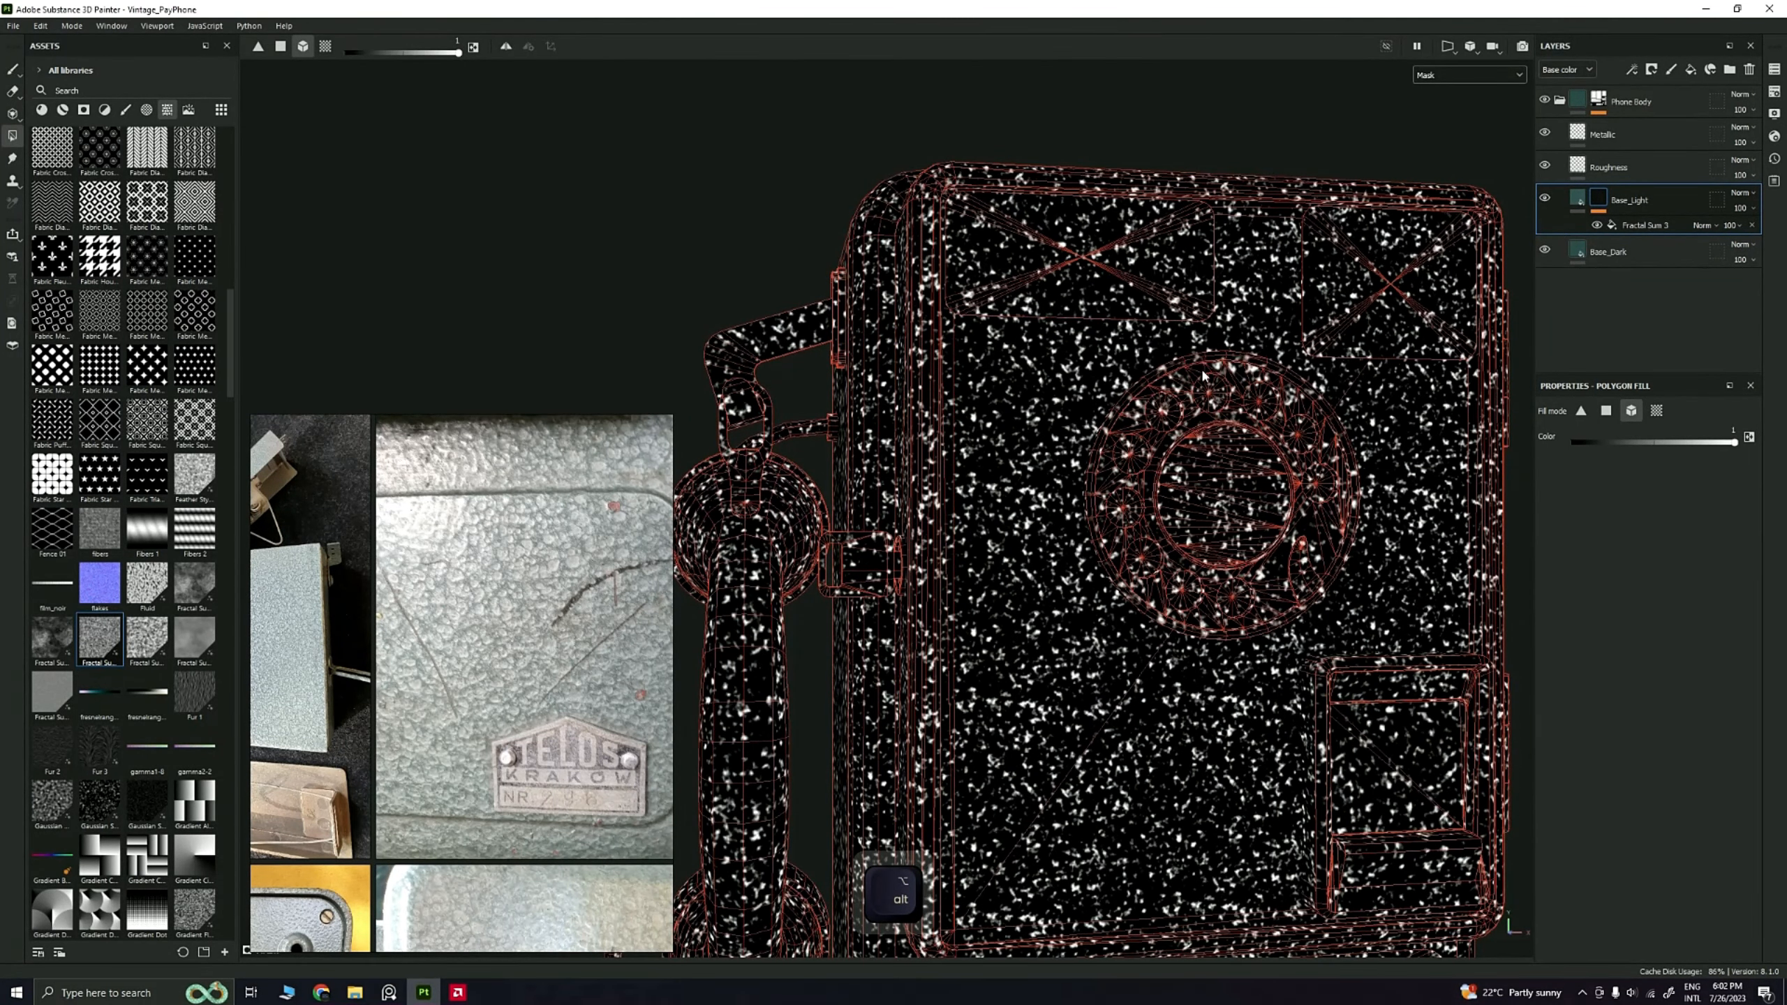
left_click_drag(1103, 505, 1181, 462, "alt")
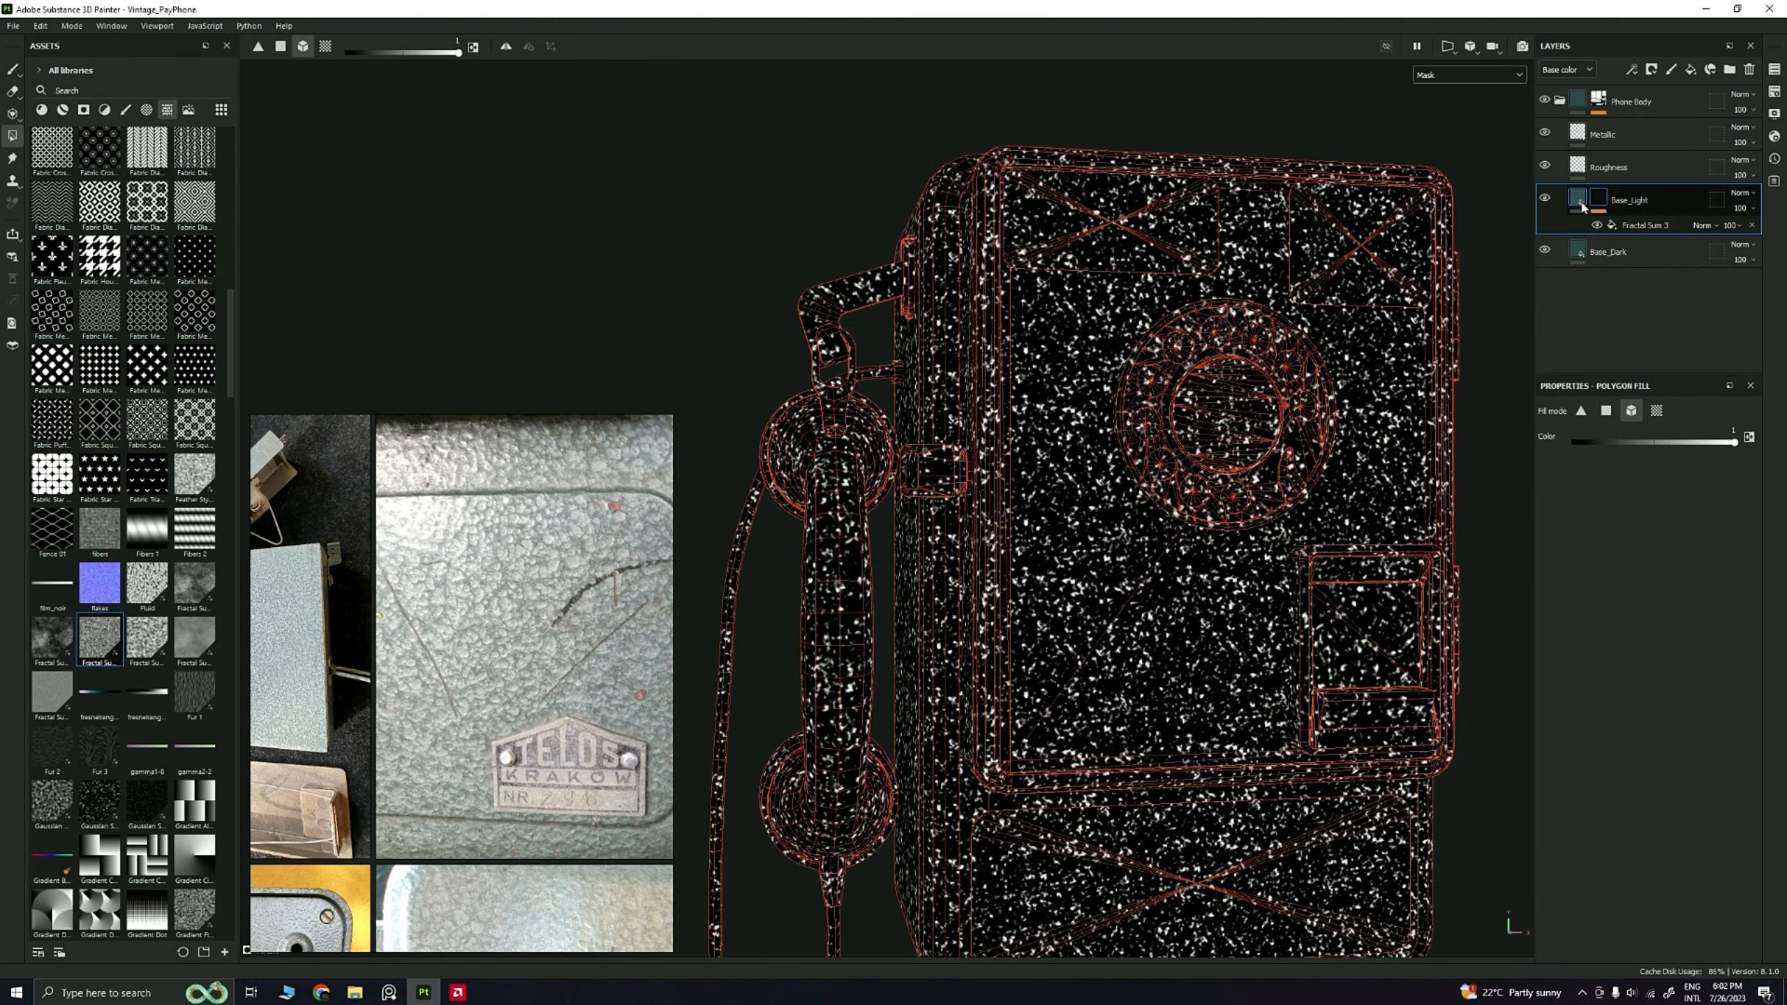
left_click_drag(1177, 501, 1370, 391, "alt")
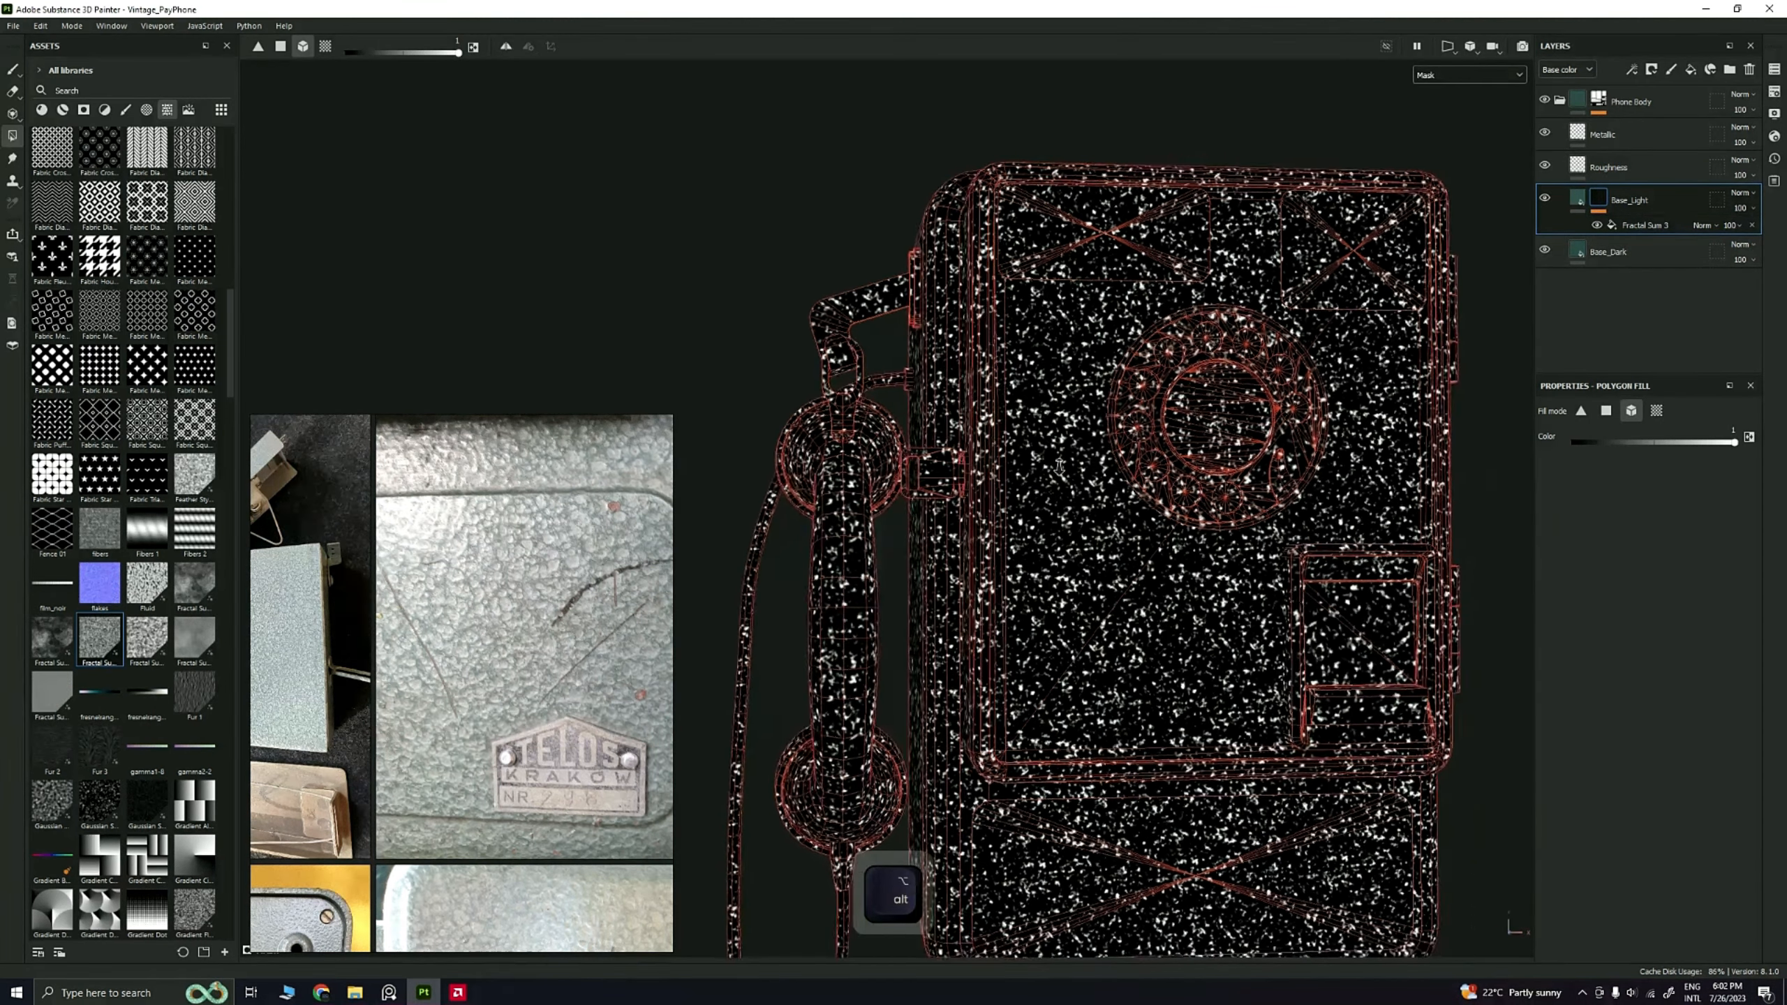
right_click_drag(1370, 391, 1435, 366, "alt")
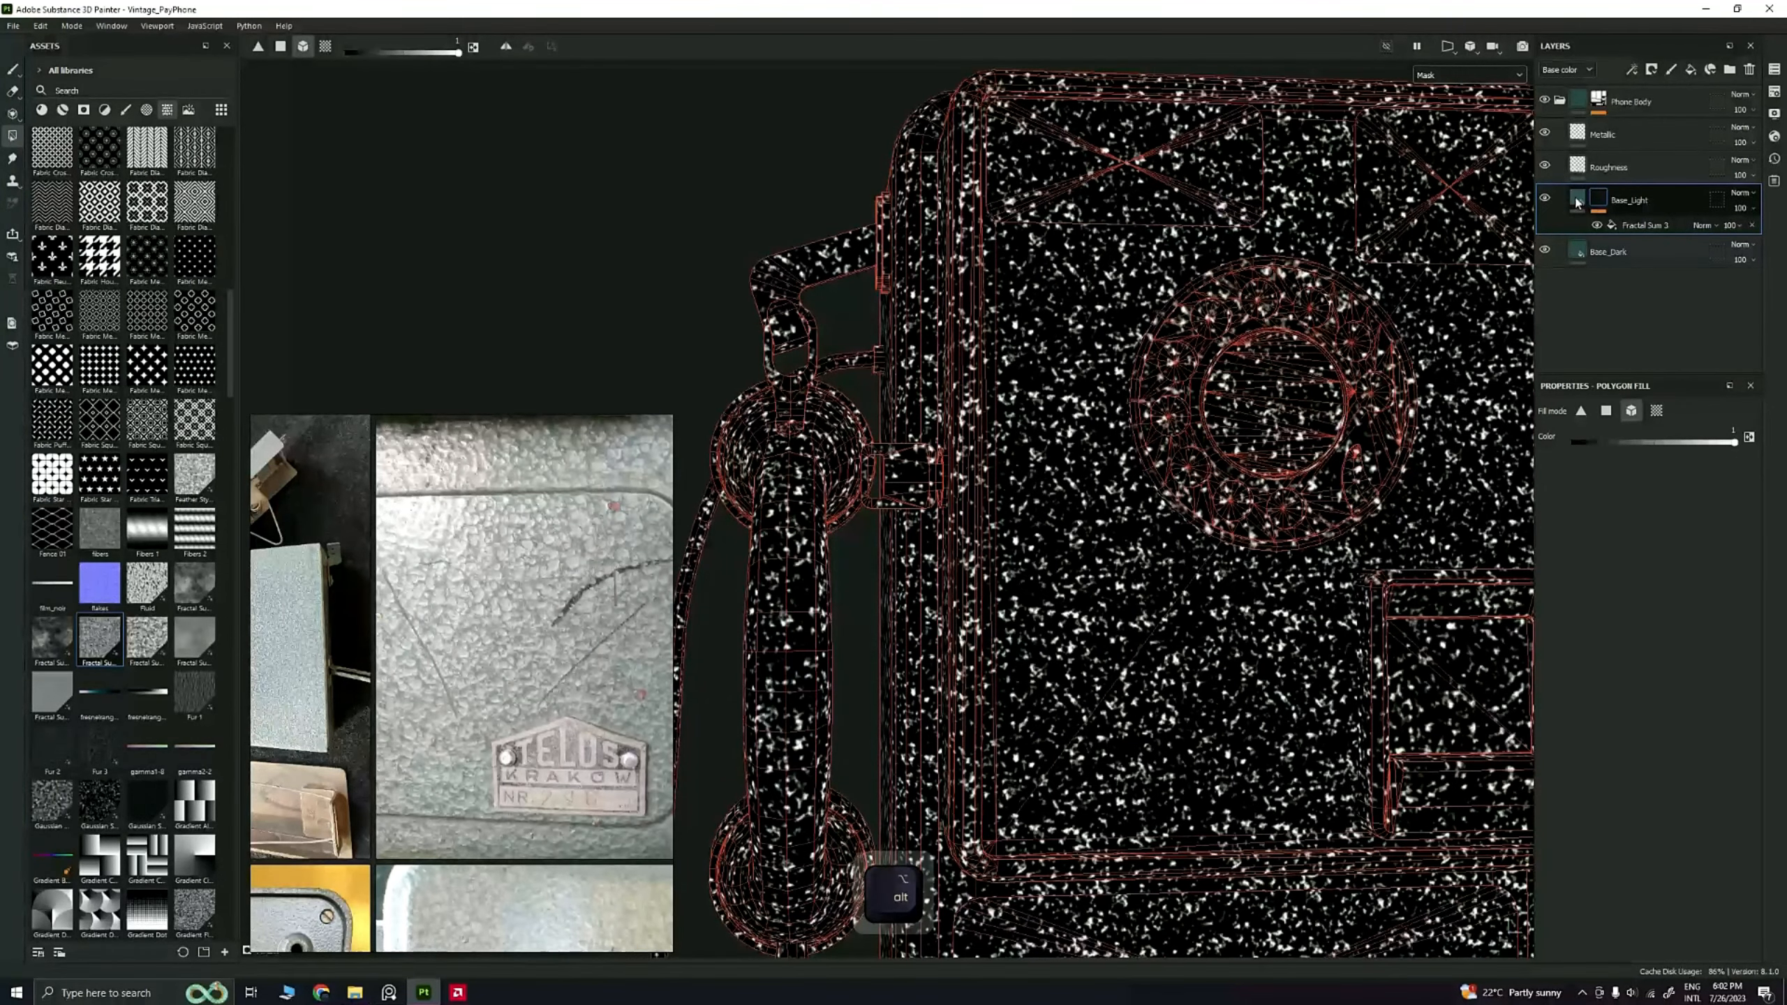
left_click(1578, 199)
left_click(1600, 200)
left_click(1639, 225)
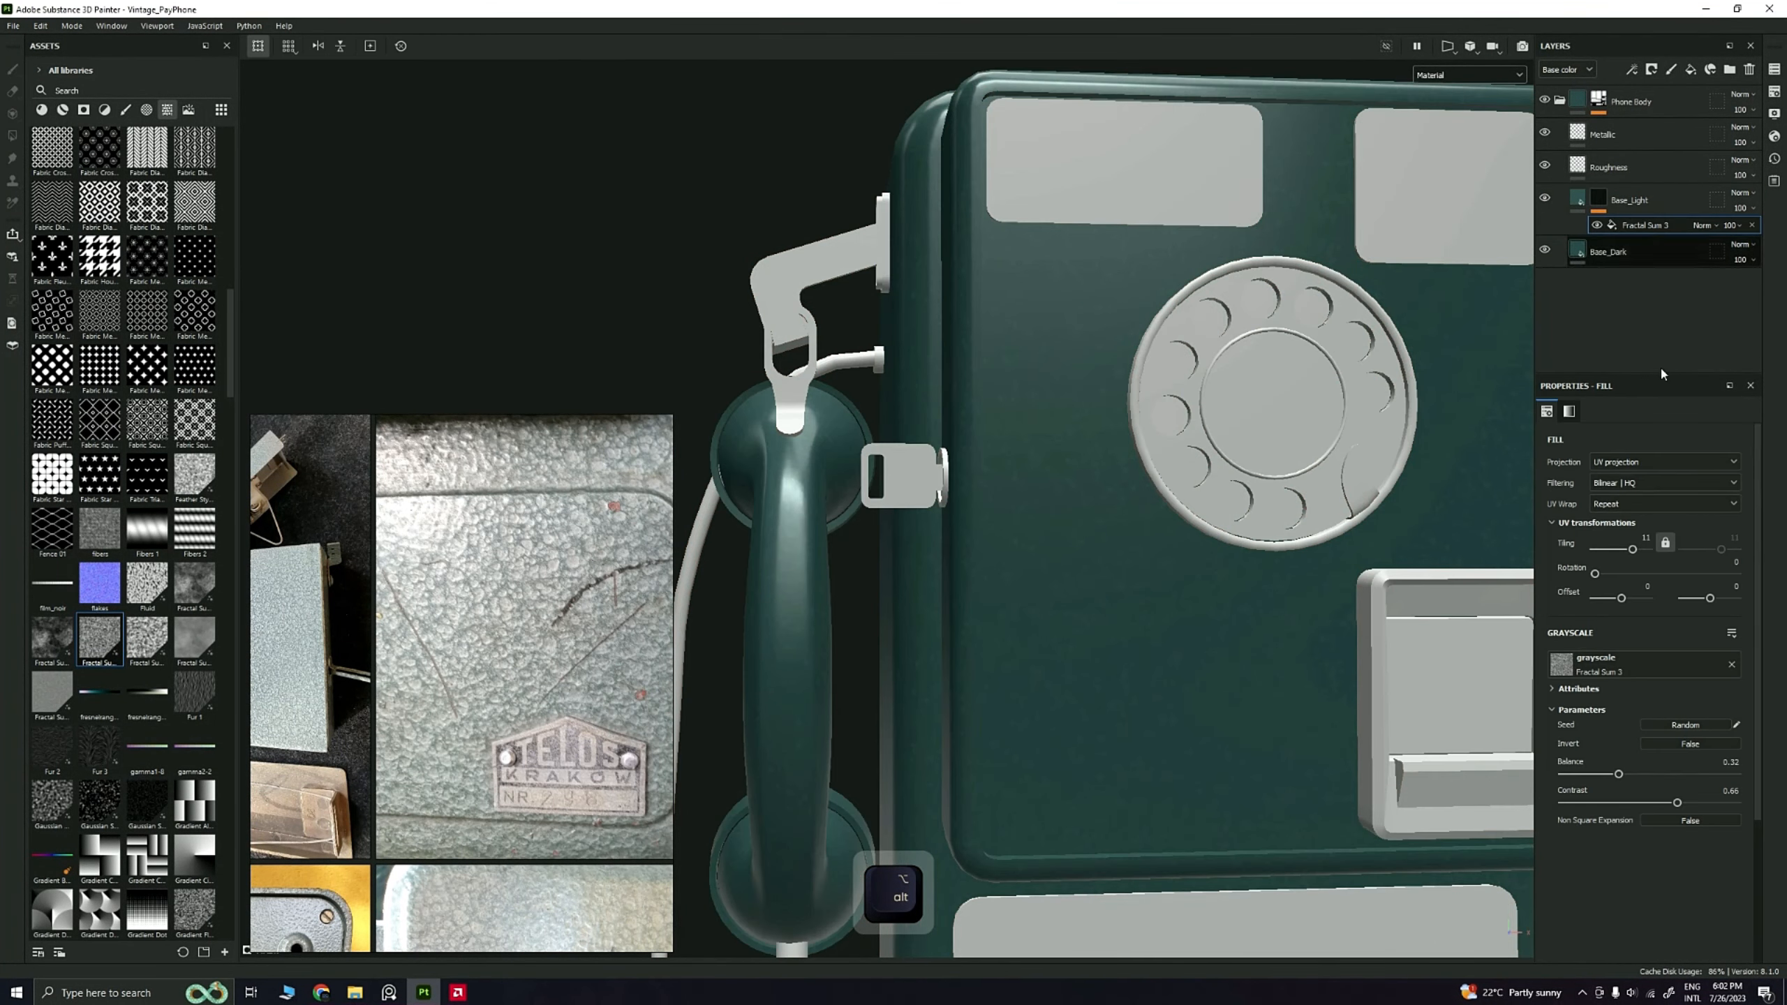
Step: Brighten the Base_Light layer's base color to hex 406565
left_click(1578, 199)
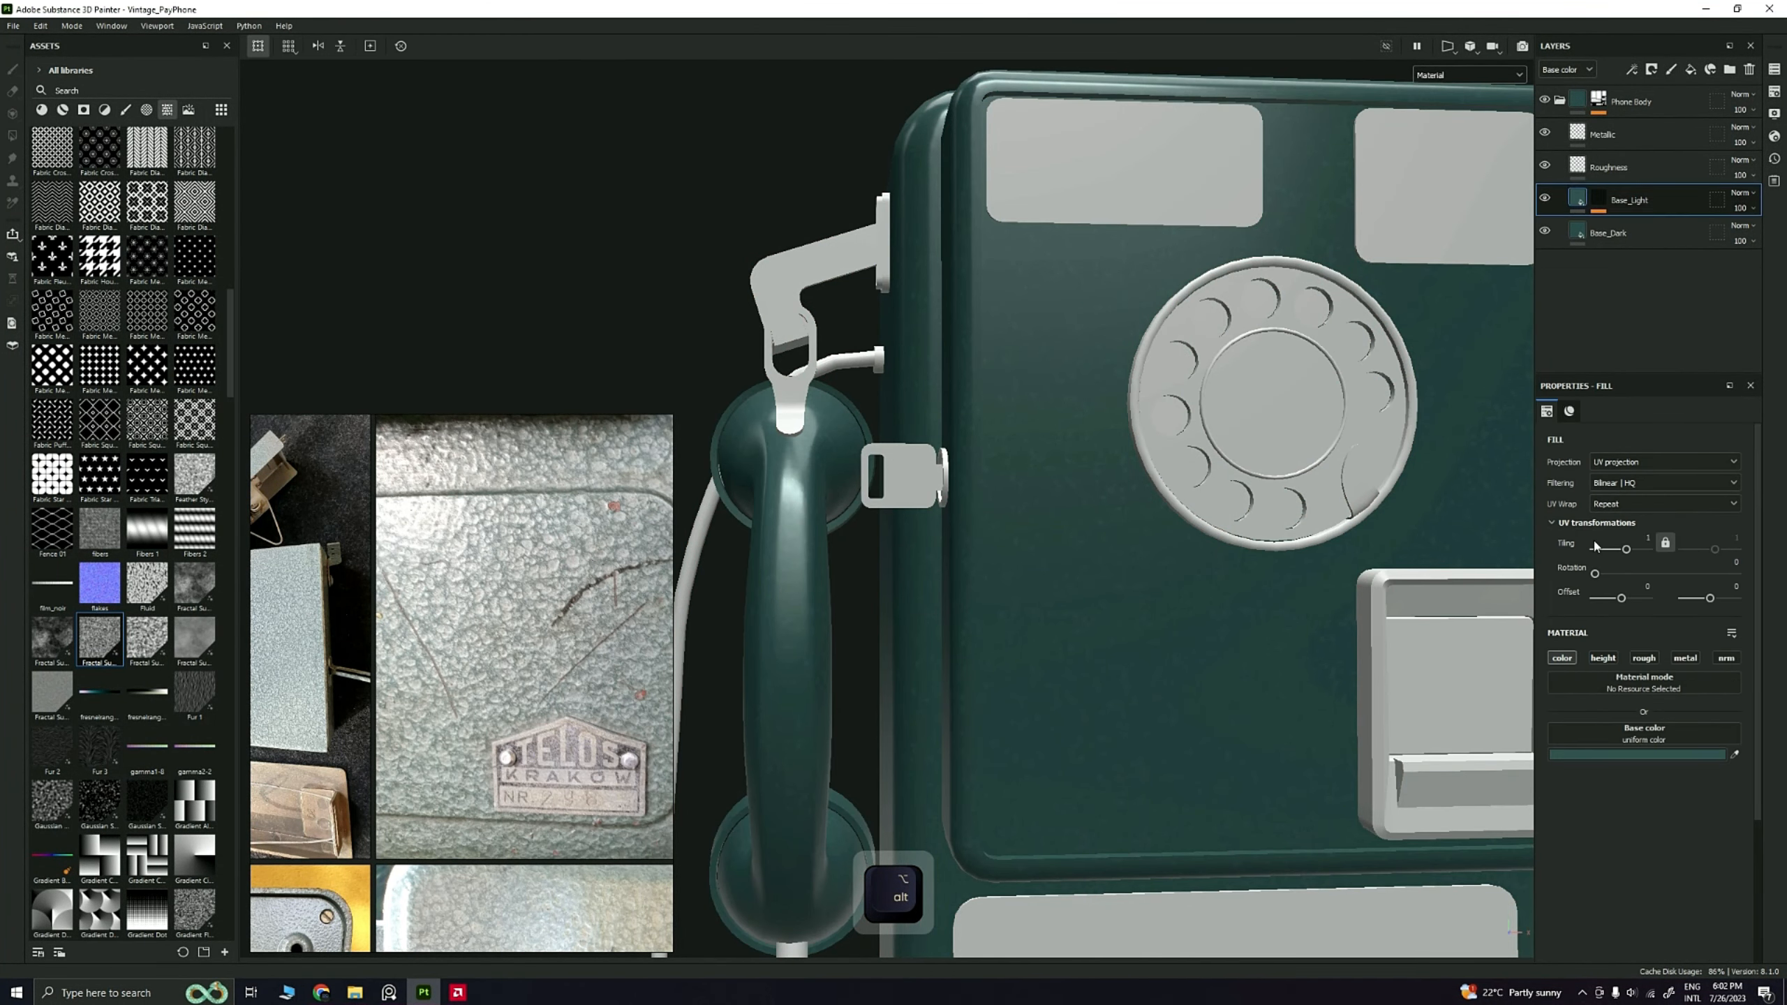
left_click(1661, 755)
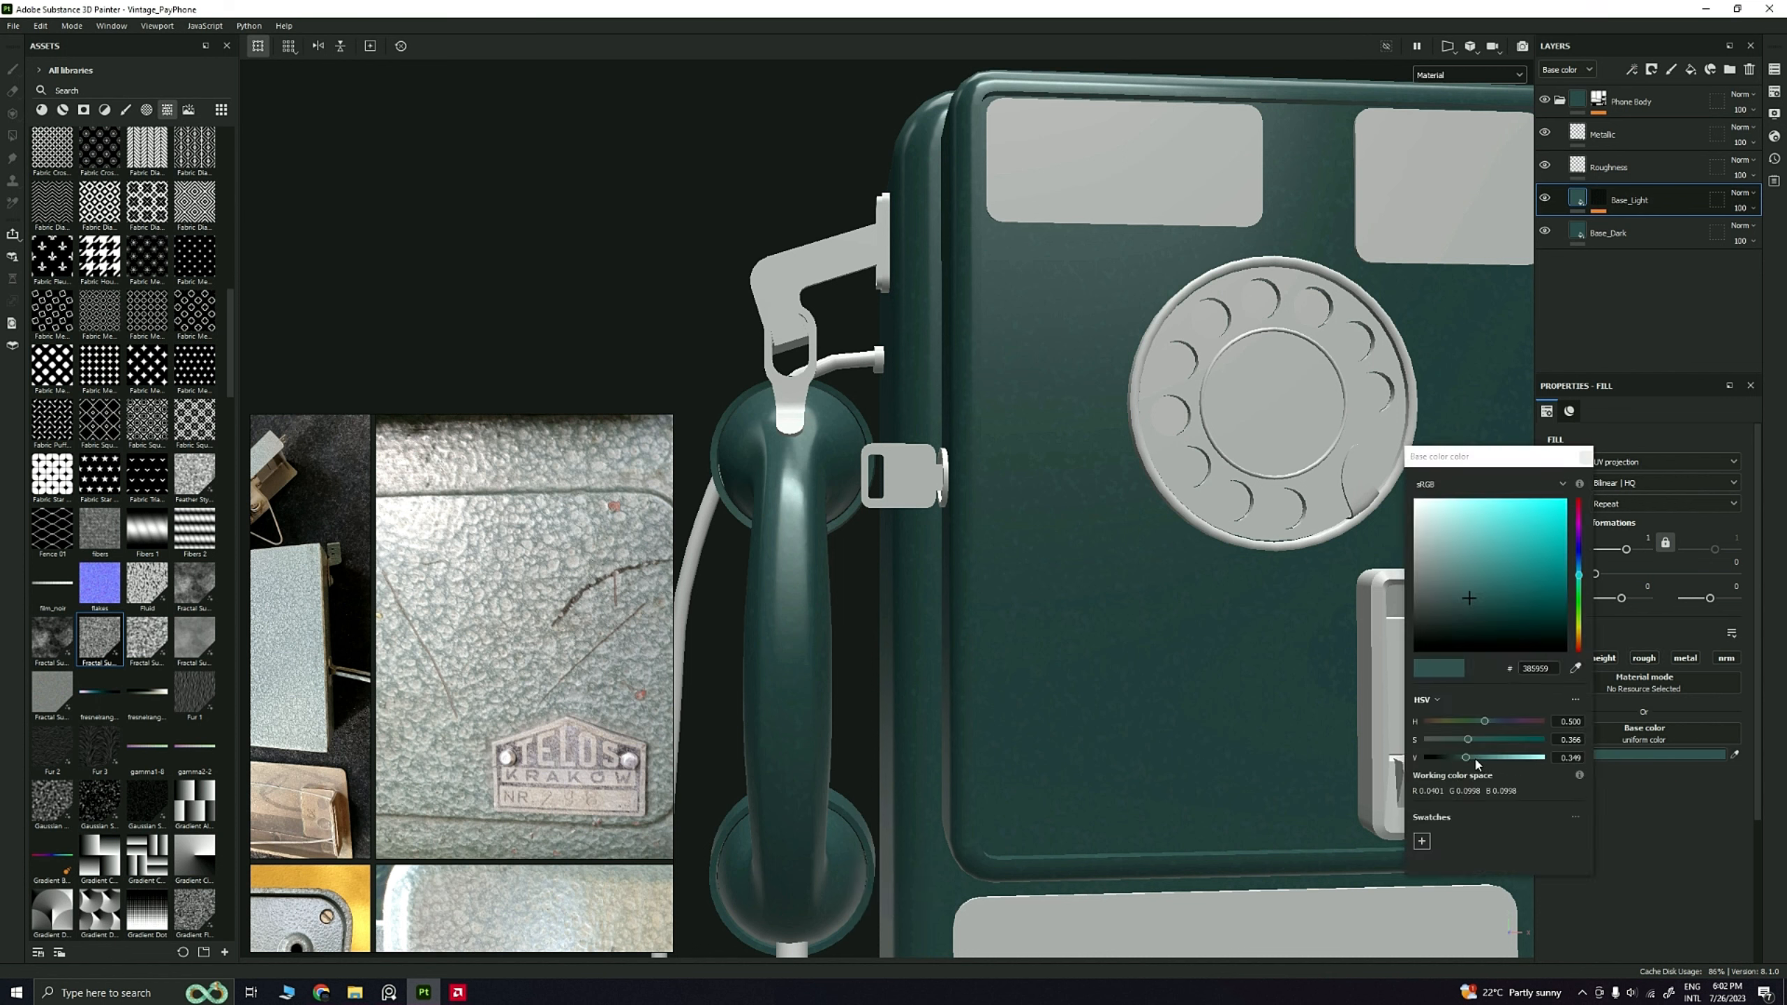
mouse_move(1467, 740)
left_mouse_down()
mouse_move(1485, 743)
mouse_move(1460, 742)
mouse_move(1471, 759)
left_mouse_up()
key("ctrl+z")
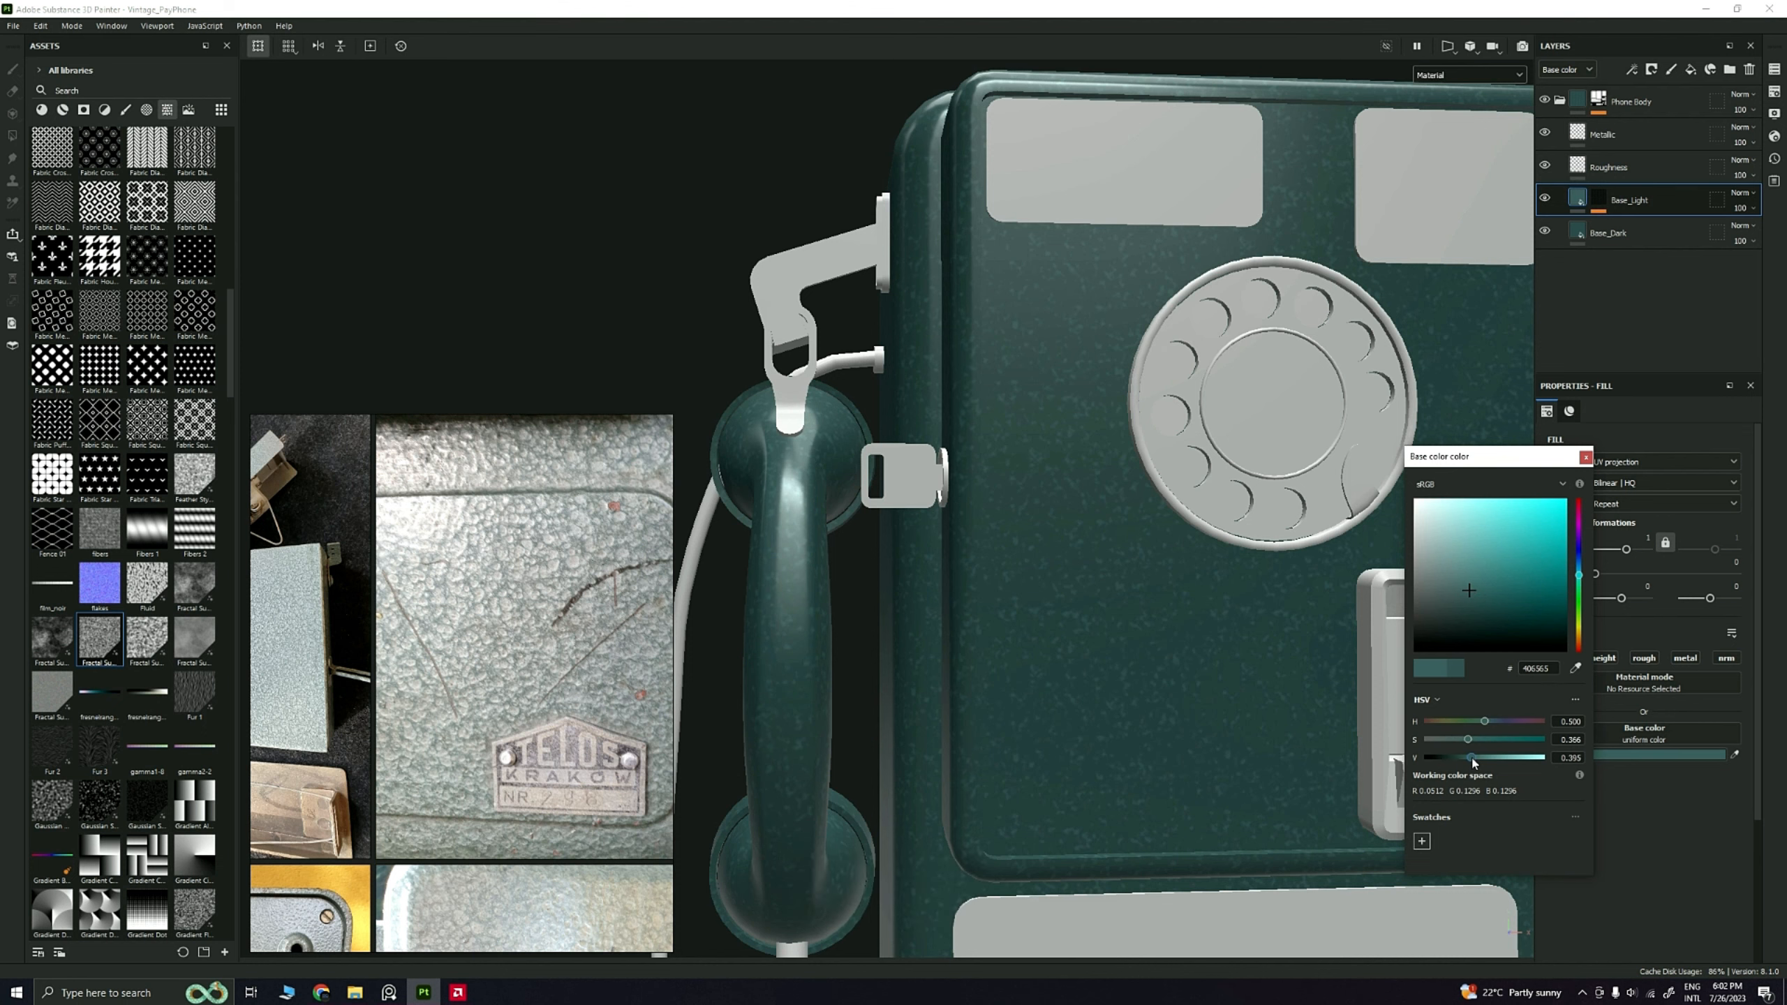
left_click(1585, 457)
left_click_drag(1153, 382, 1309, 476, "alt")
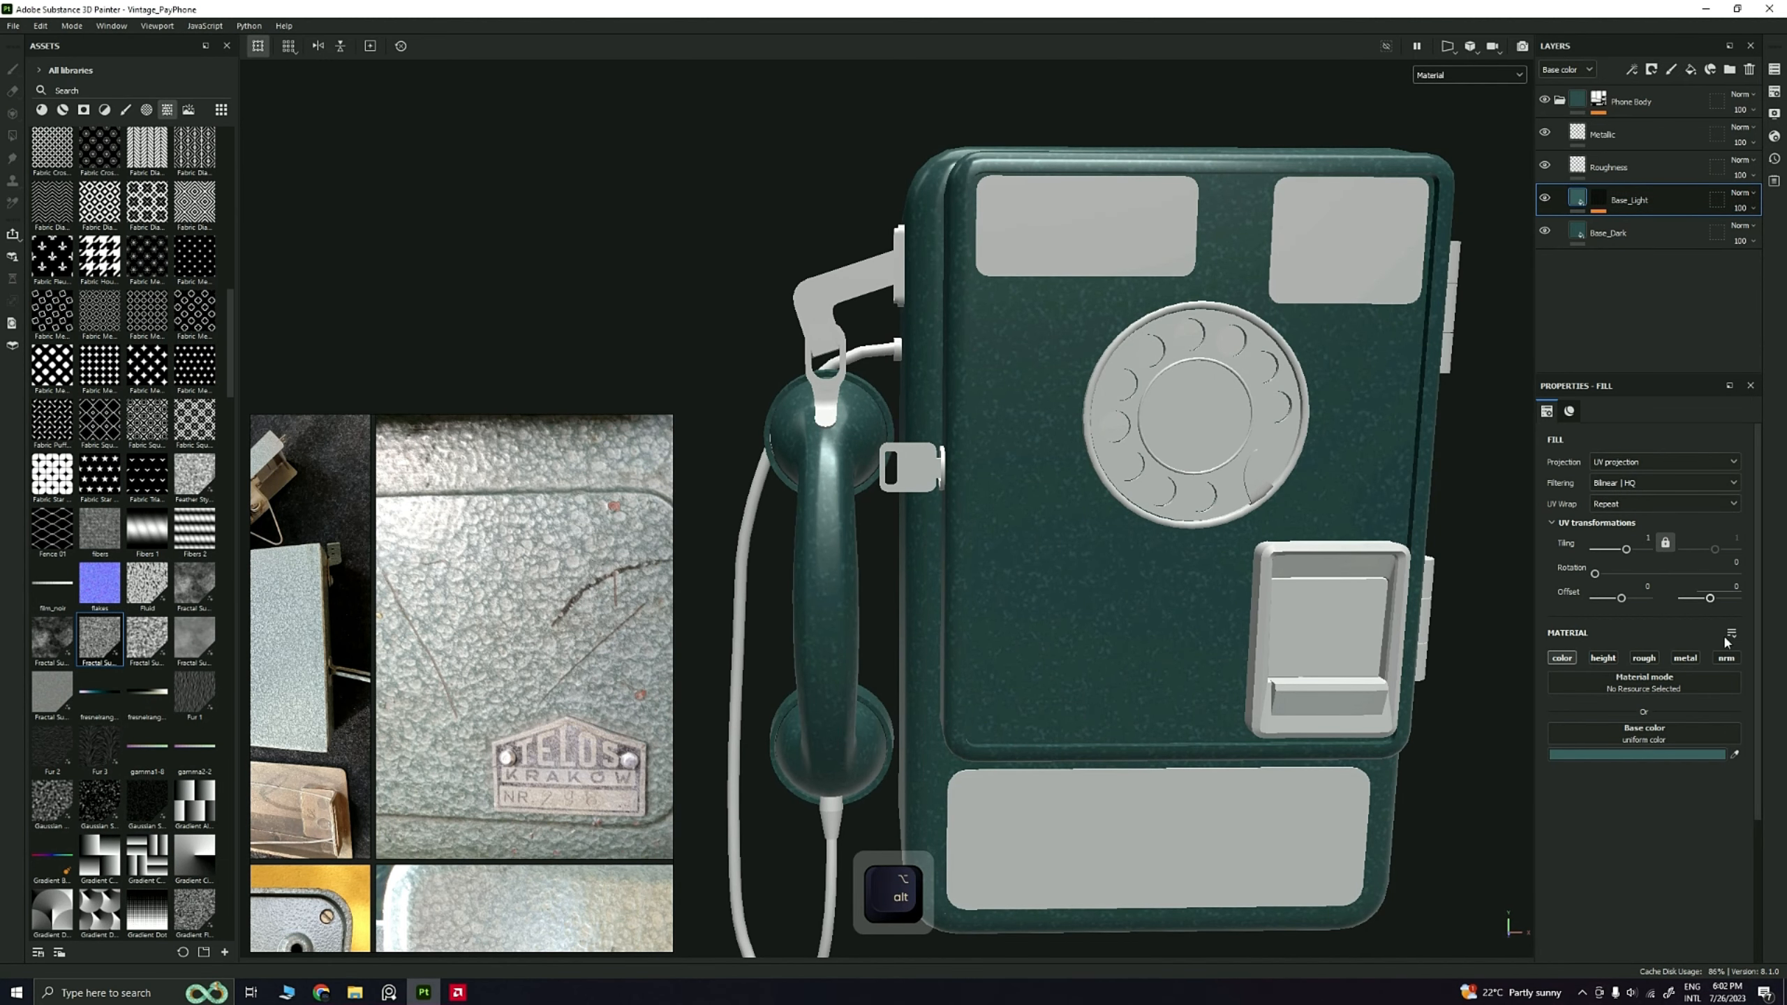
Step: Enable the height channel on the Base_Light fill and set its height to -0.0163, checking the relief under rotated lighting
left_click(1603, 658)
left_click_drag(1456, 380, 1013, 465, "alt")
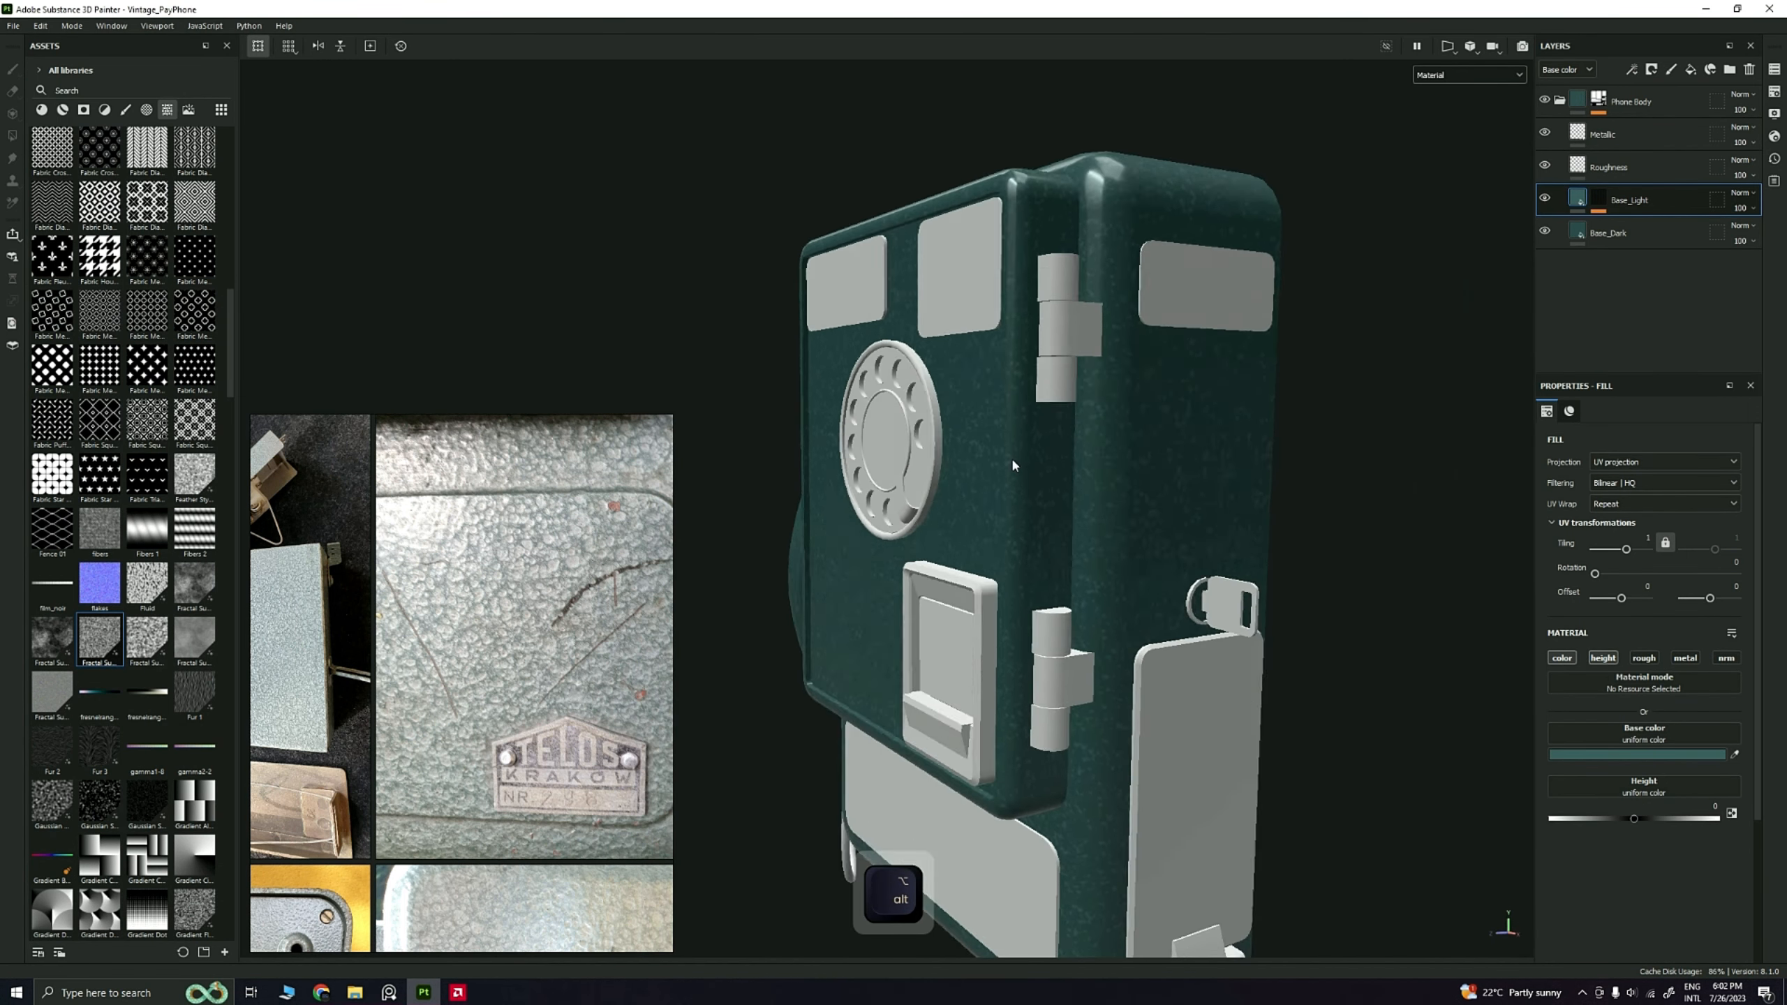
right_click_drag(1012, 465, 1188, 513, "alt")
mouse_move(1007, 465)
right_mouse_down("alt")
mouse_move(1169, 603)
mouse_move(1063, 504)
mouse_move(1130, 551)
right_mouse_up("alt")
left_click_drag(1636, 822, 1633, 816, "shift")
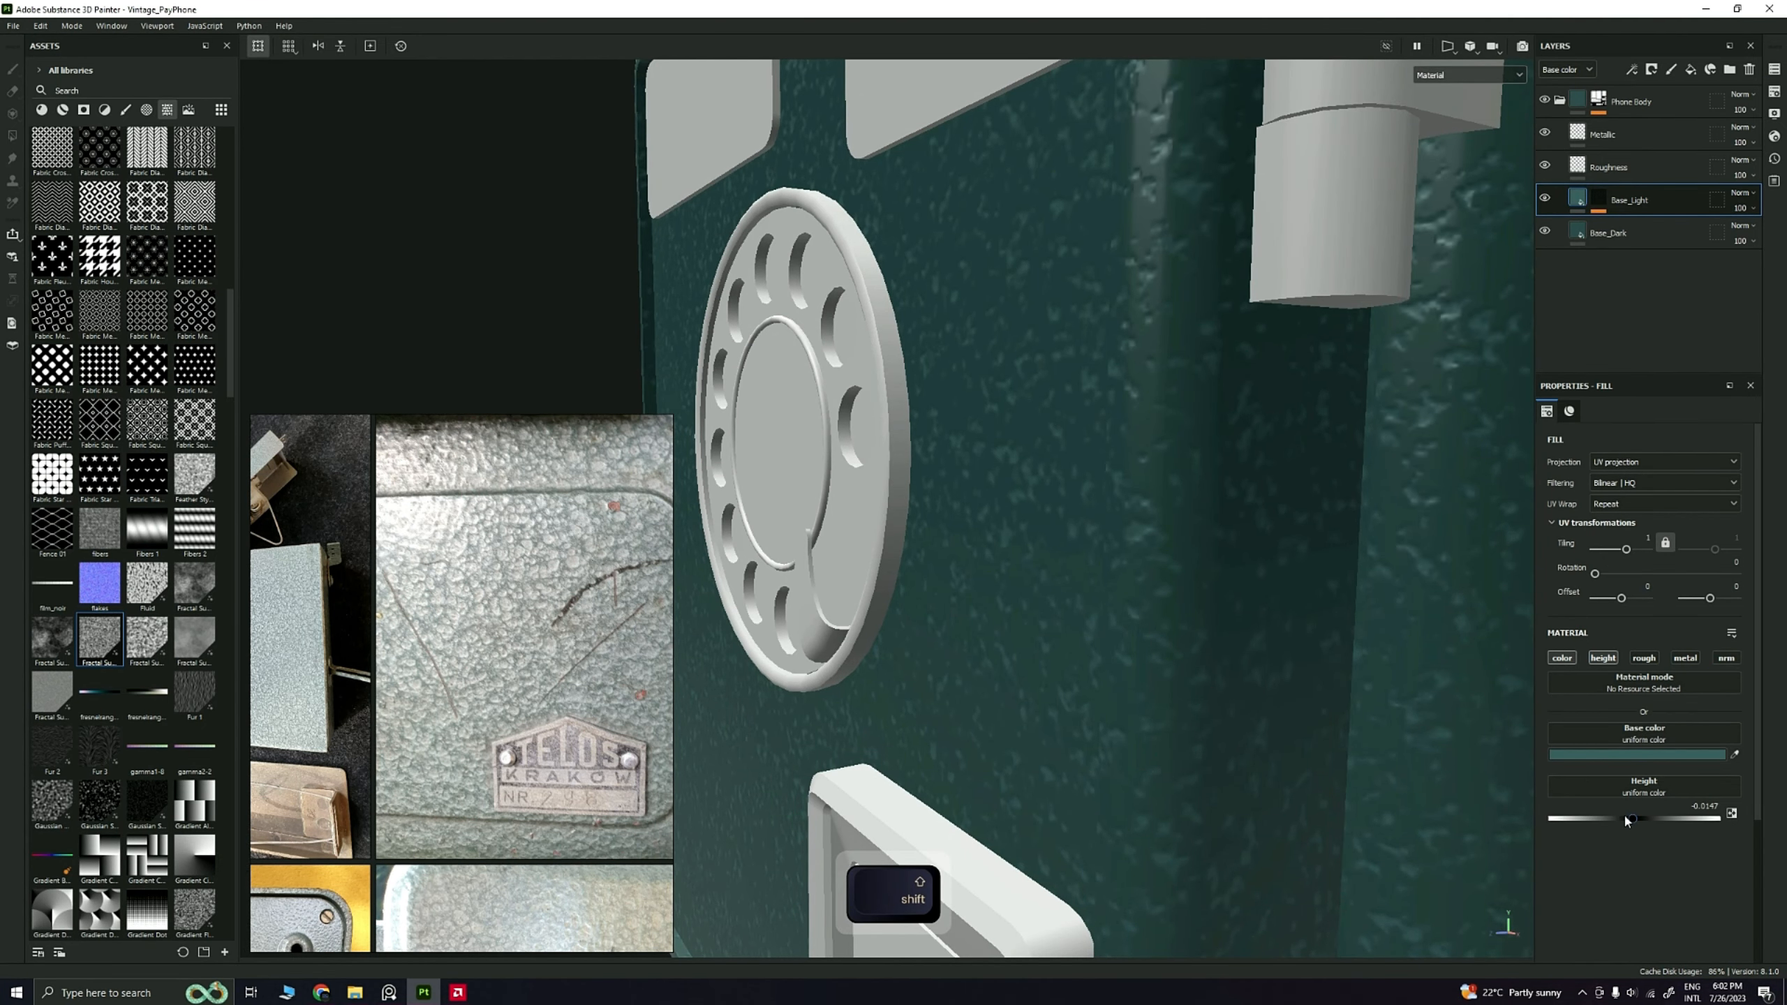
left_click_drag(1615, 815, 1614, 812, "shift")
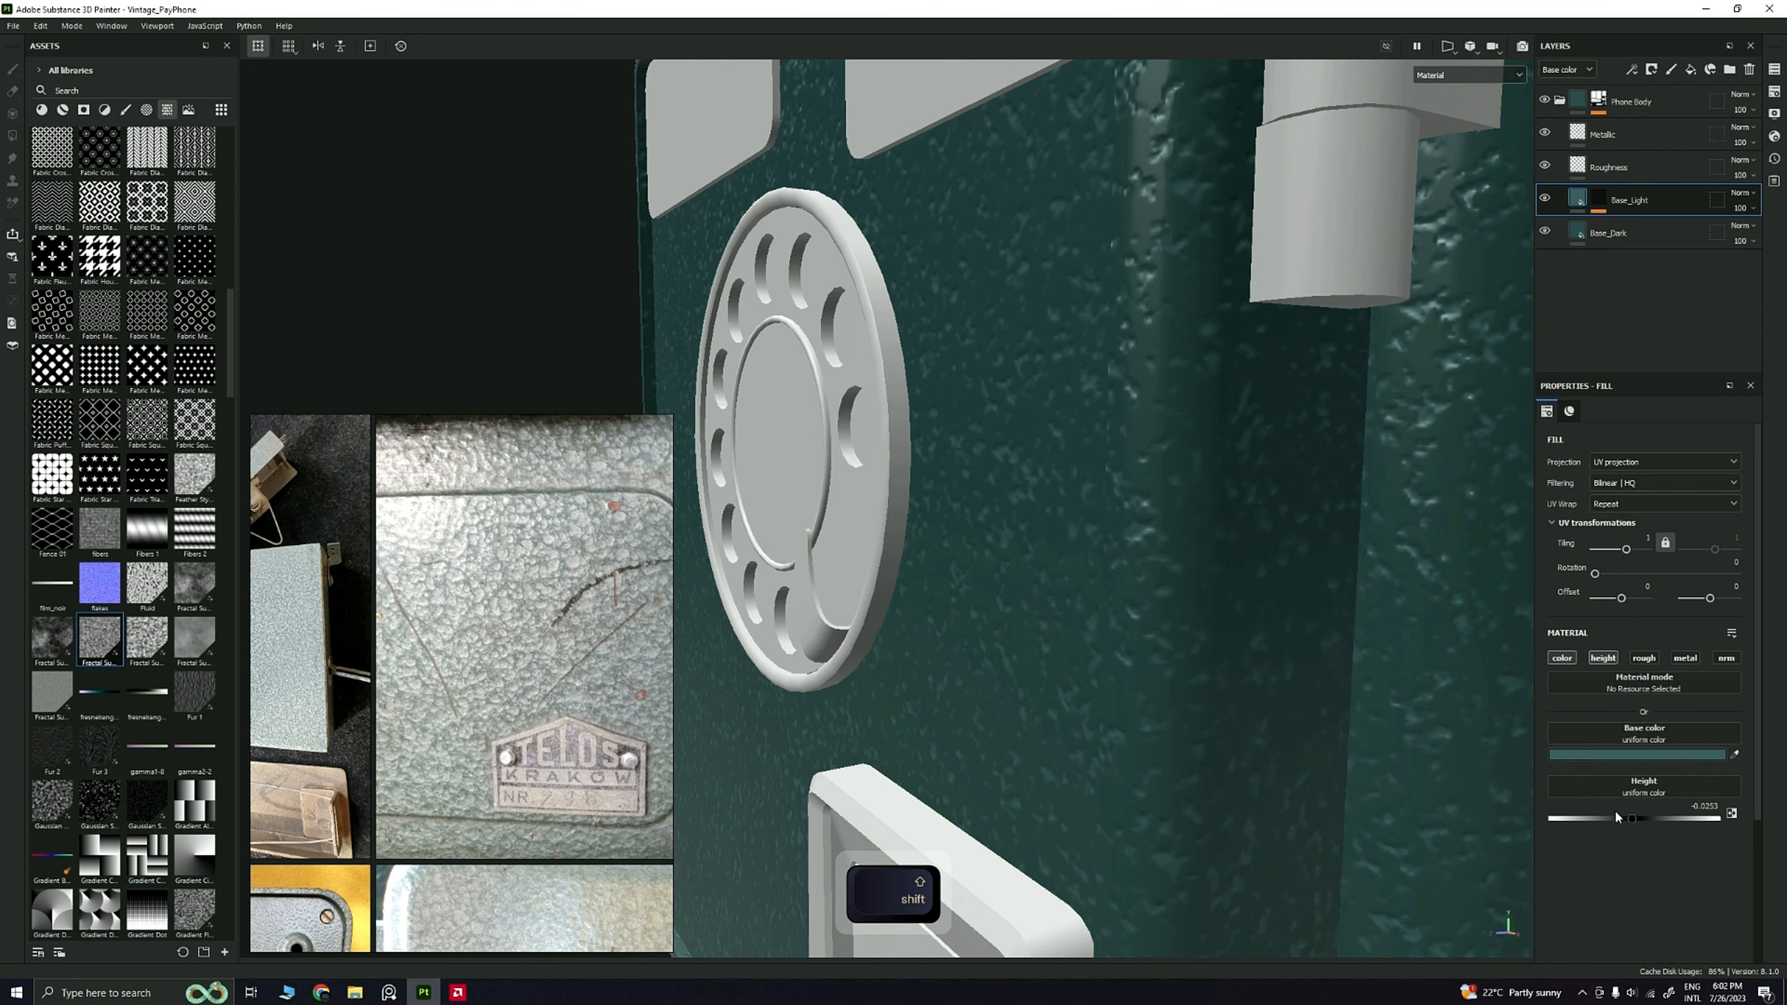
right_click_drag(824, 514, 718, 450, "alt")
left_click_drag(914, 472, 1154, 520, "alt")
right_click_drag(1098, 577, 979, 554, "alt")
middle_click_drag(980, 554, 1089, 487, "alt")
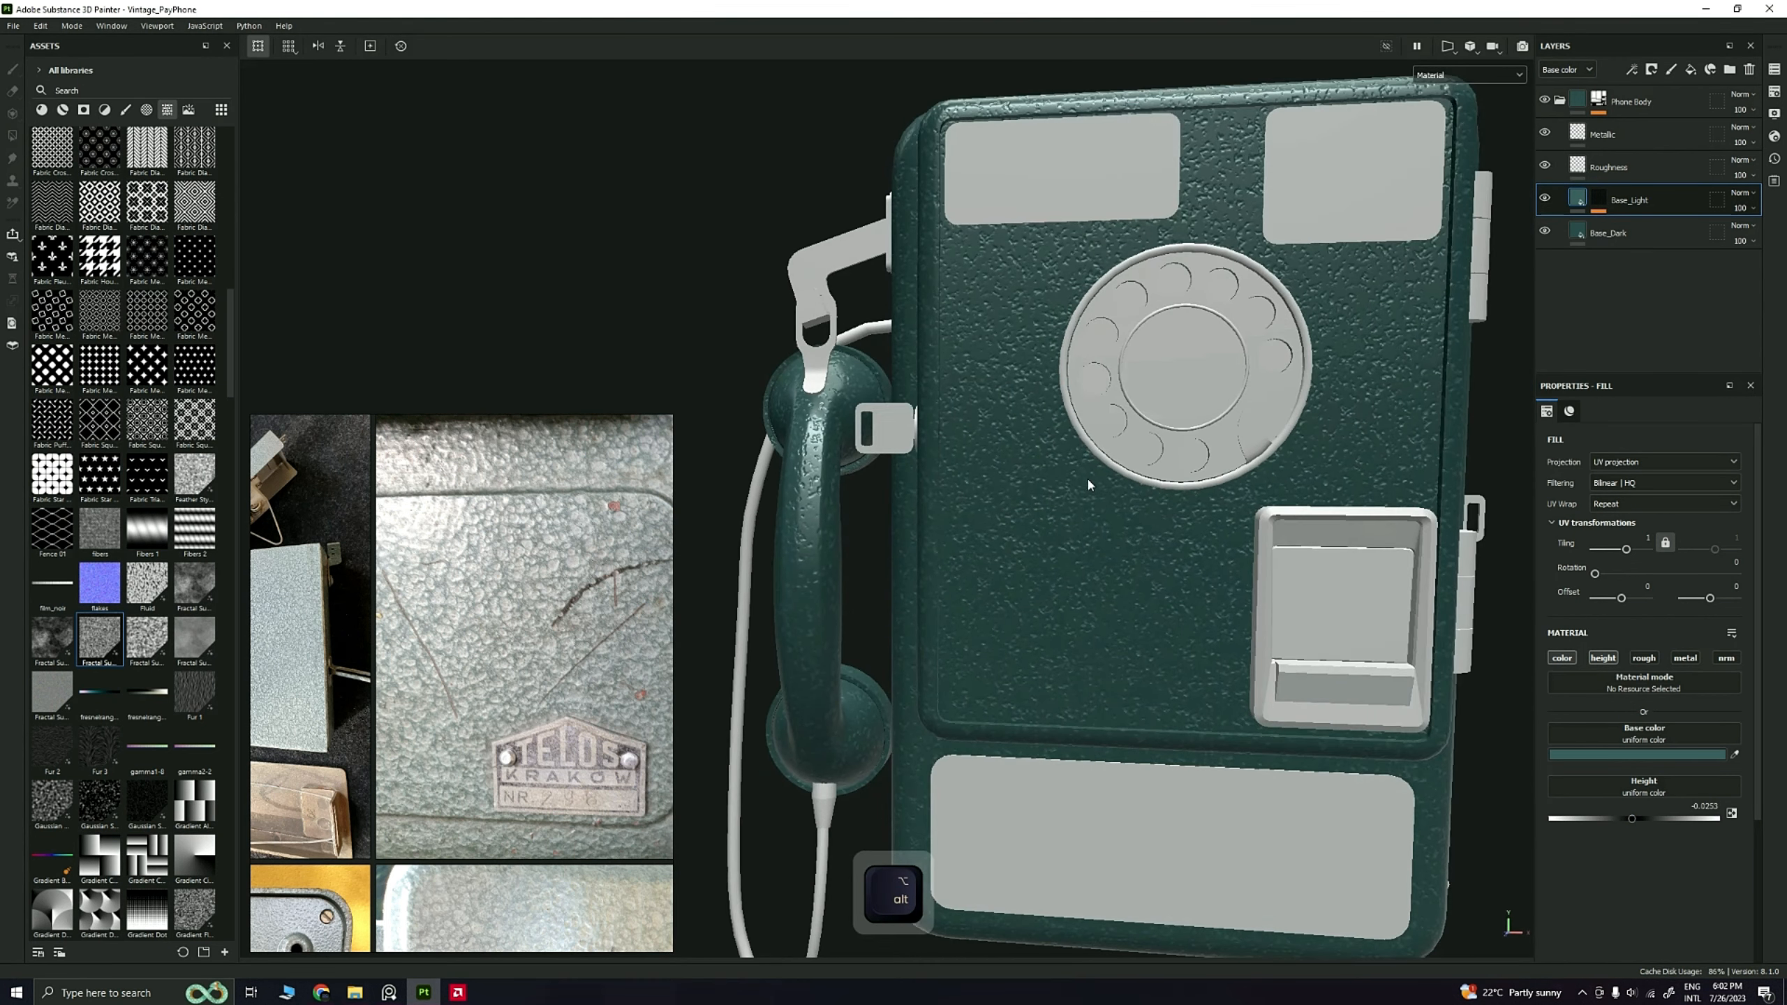
right_click_drag(1009, 442, 1035, 444, "shift")
left_click_drag(1018, 445, 1669, 826, "shift")
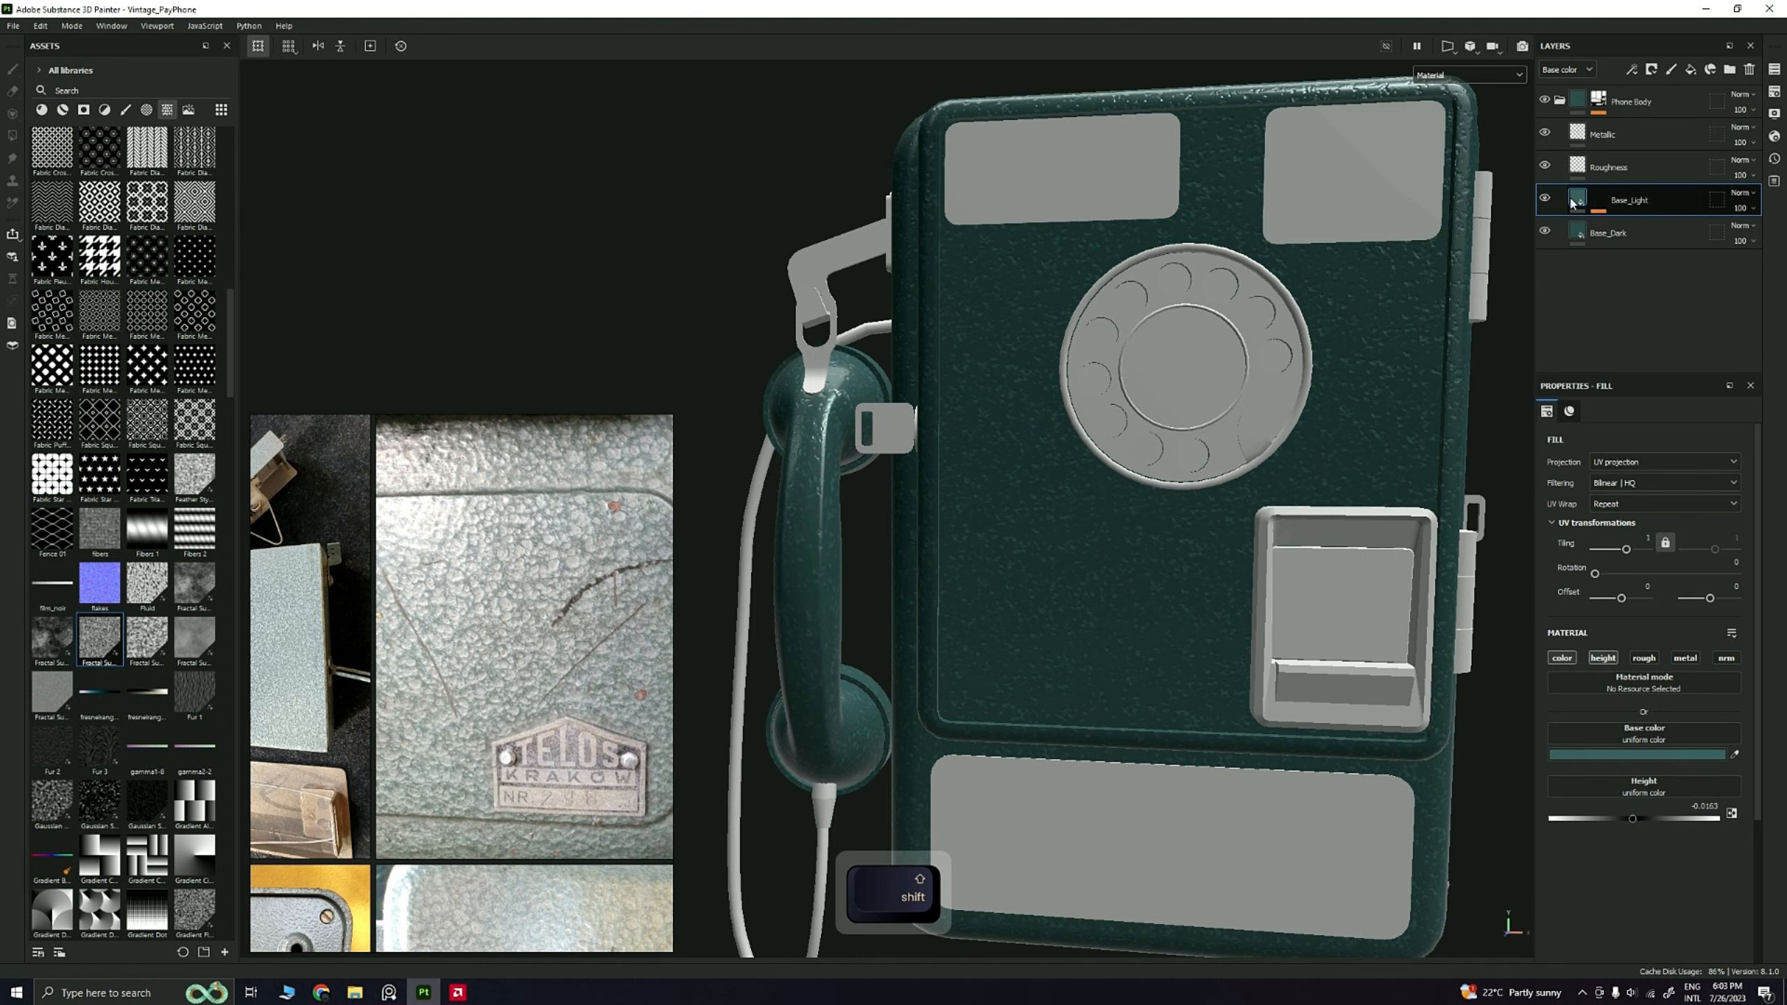
Step: Set the tiling of the Base_Light layer's Fractal Sum 3 mask fill to 16
left_click(1597, 202)
left_click(1625, 226)
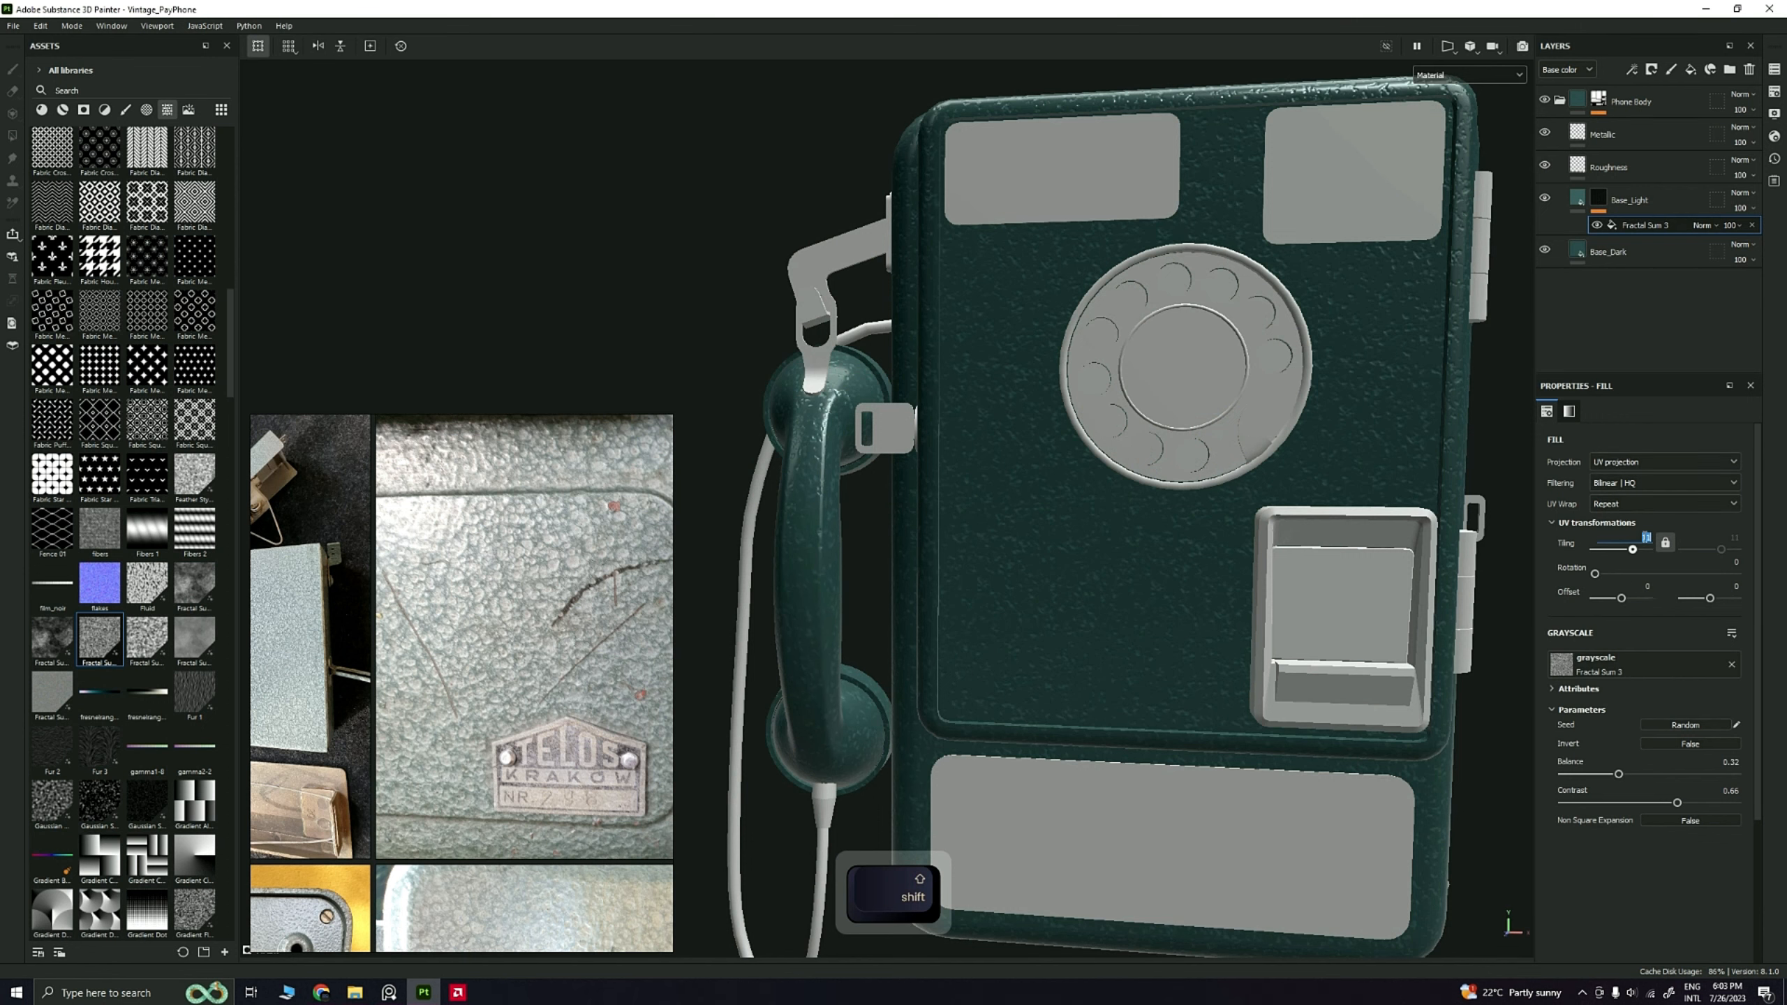
type("16")
key("Return")
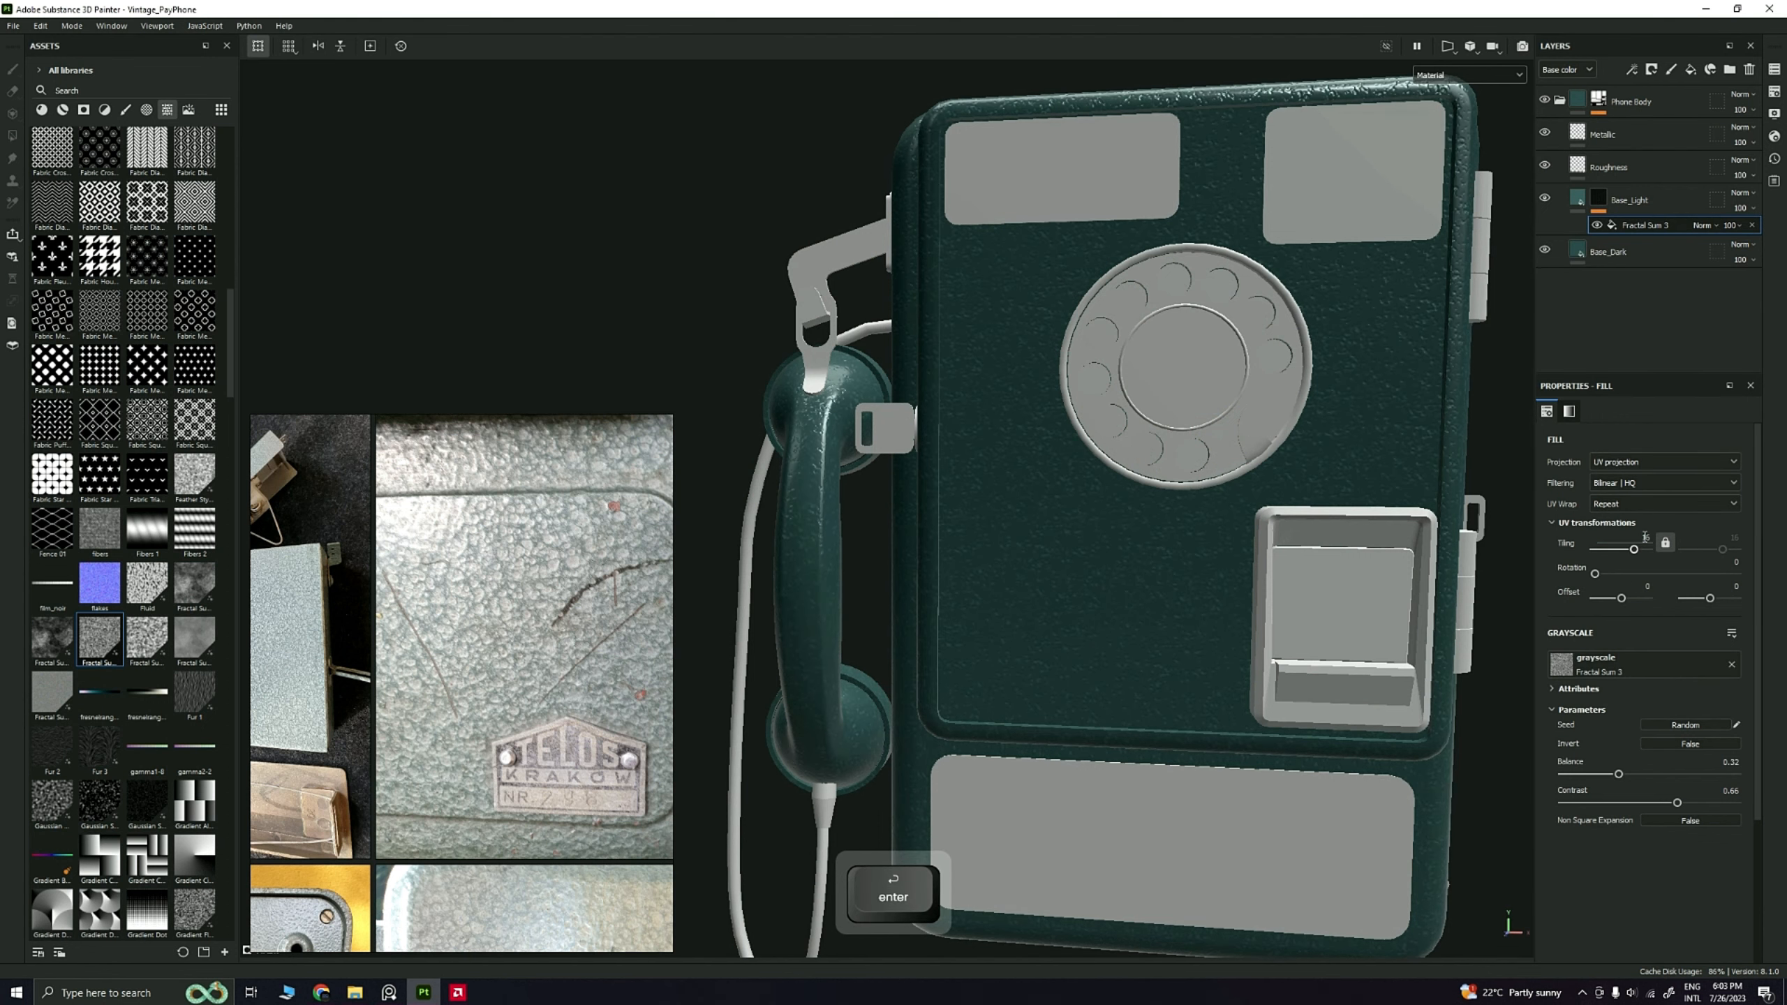
key("alt")
left_click_drag(962, 444, 1154, 395, "alt")
Step: Soften the Base_Light layer's height to -0.0073 and check the handset's surface under rotated environment lighting
left_click(1577, 198)
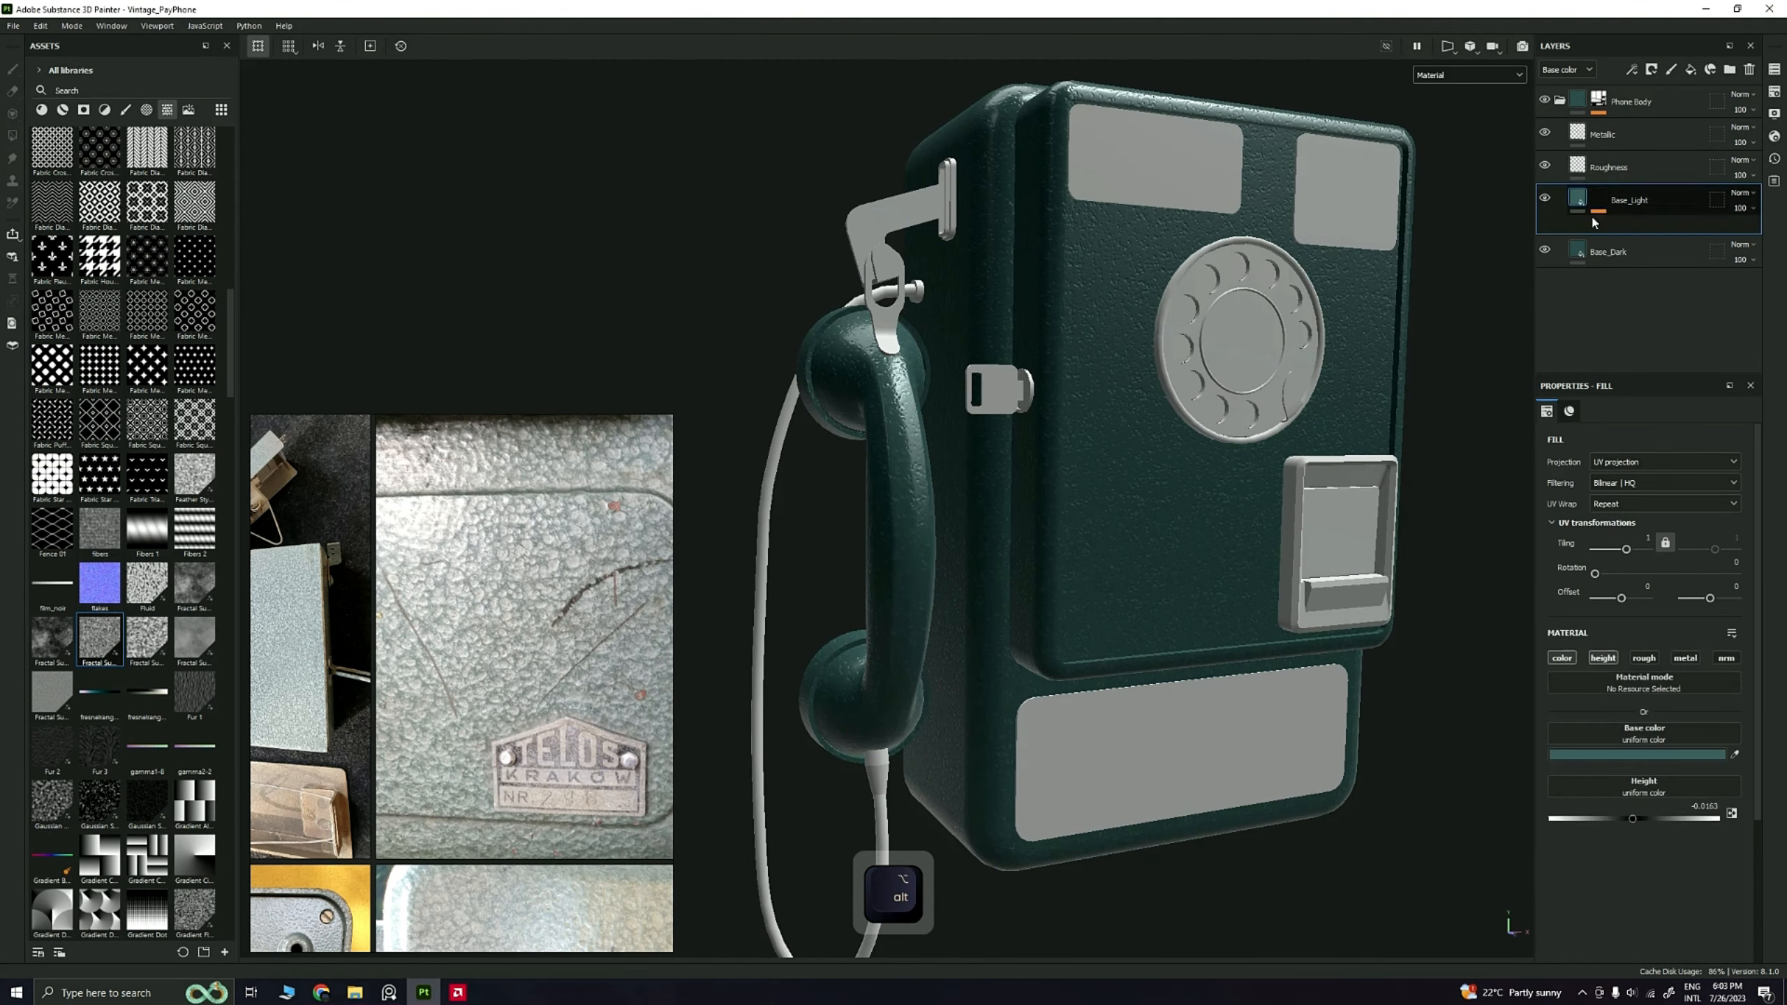
right_click_drag(1300, 649, 1275, 540, "shift")
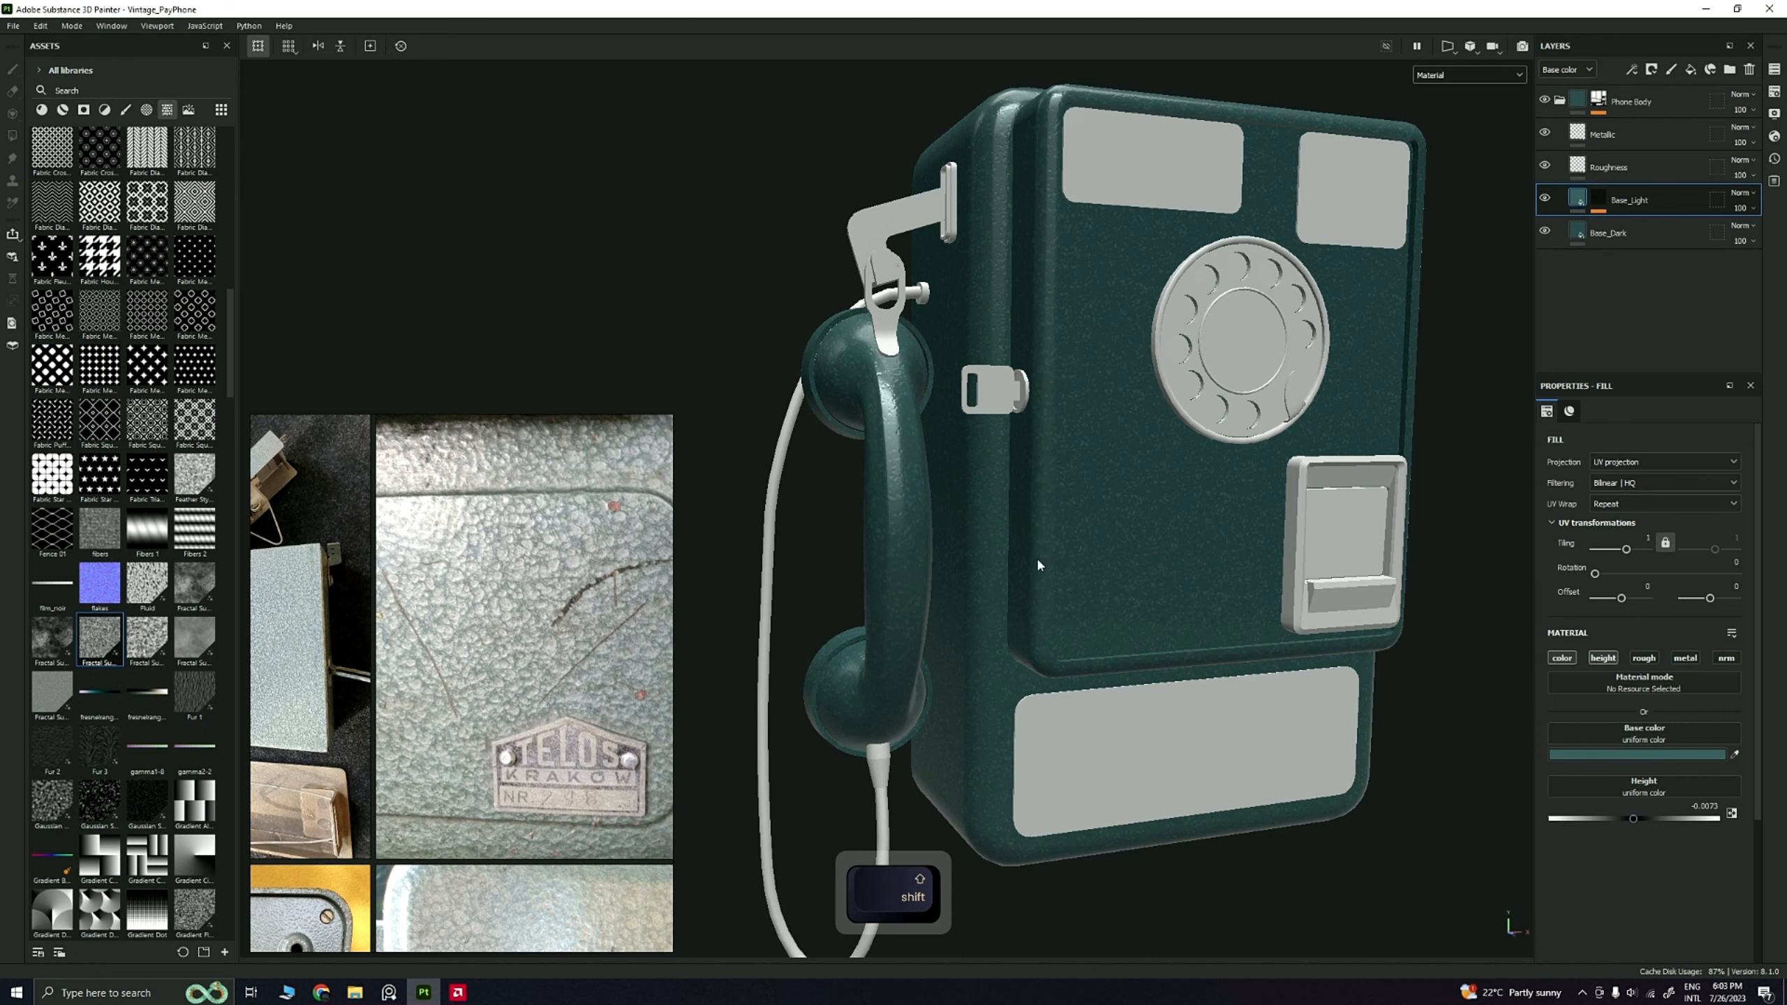
left_click_drag(904, 497, 1161, 548, "alt")
scroll(931, 501, "up", 5)
scroll(931, 502, "up", 2)
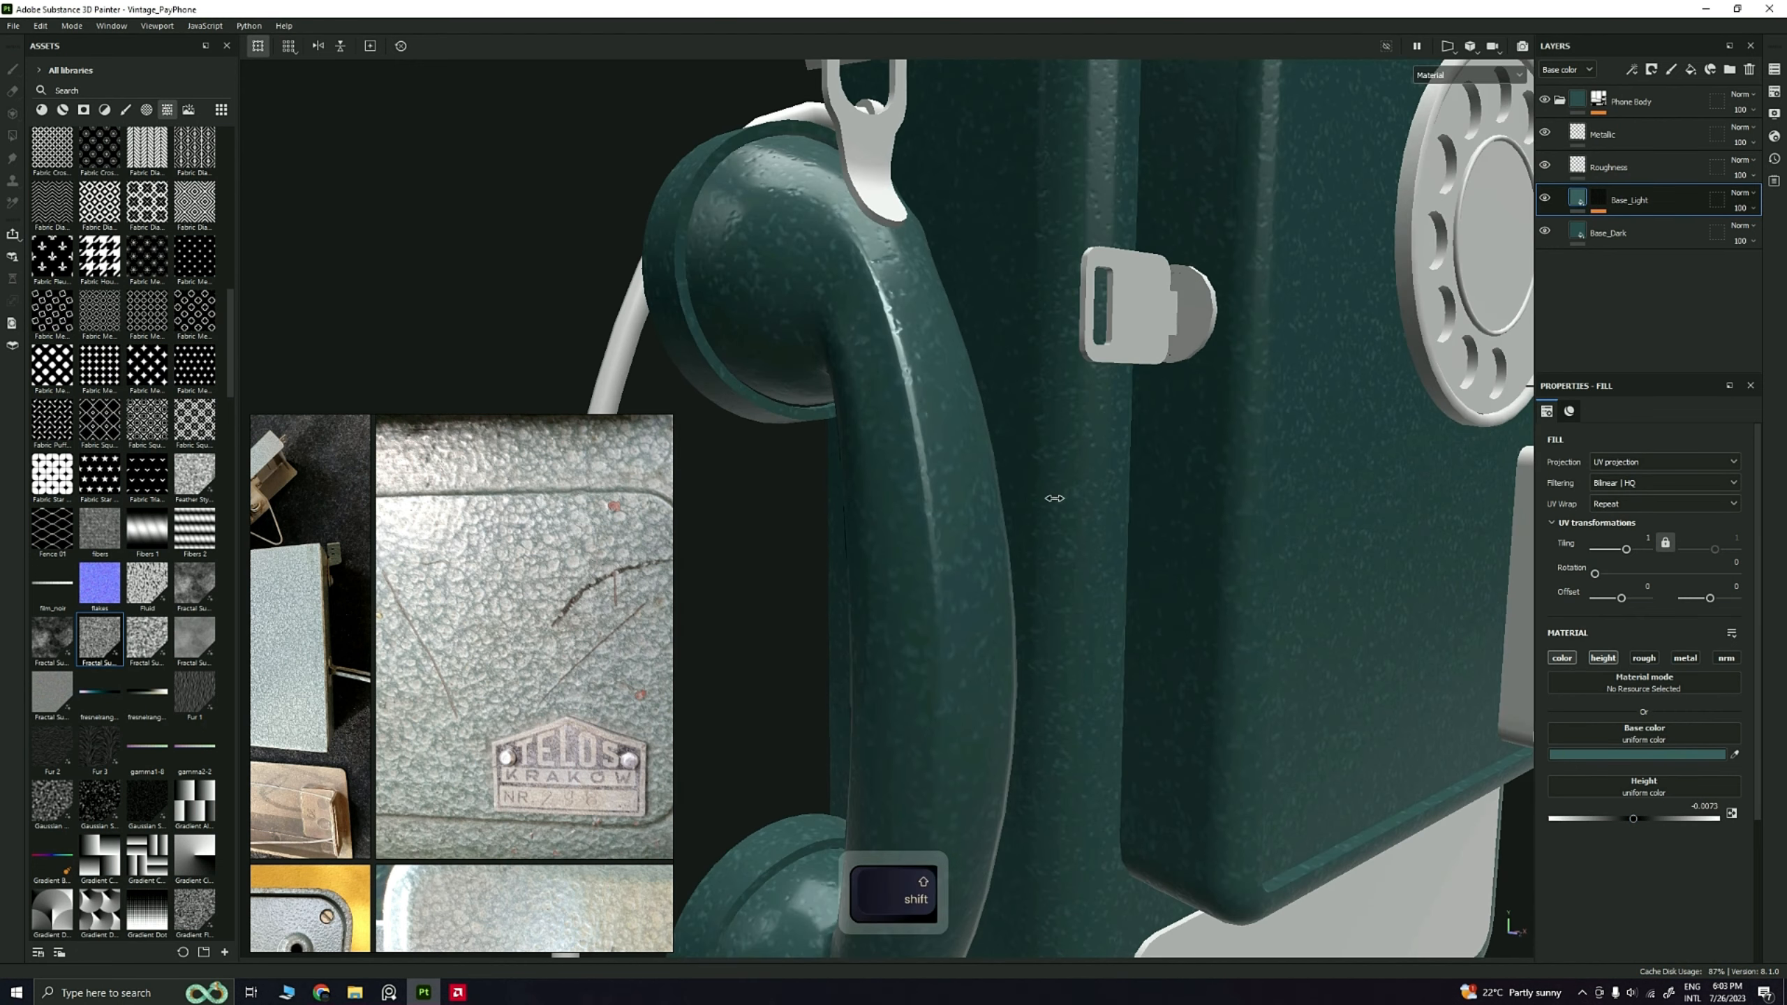
right_click_drag(1057, 499, 1085, 502, "shift")
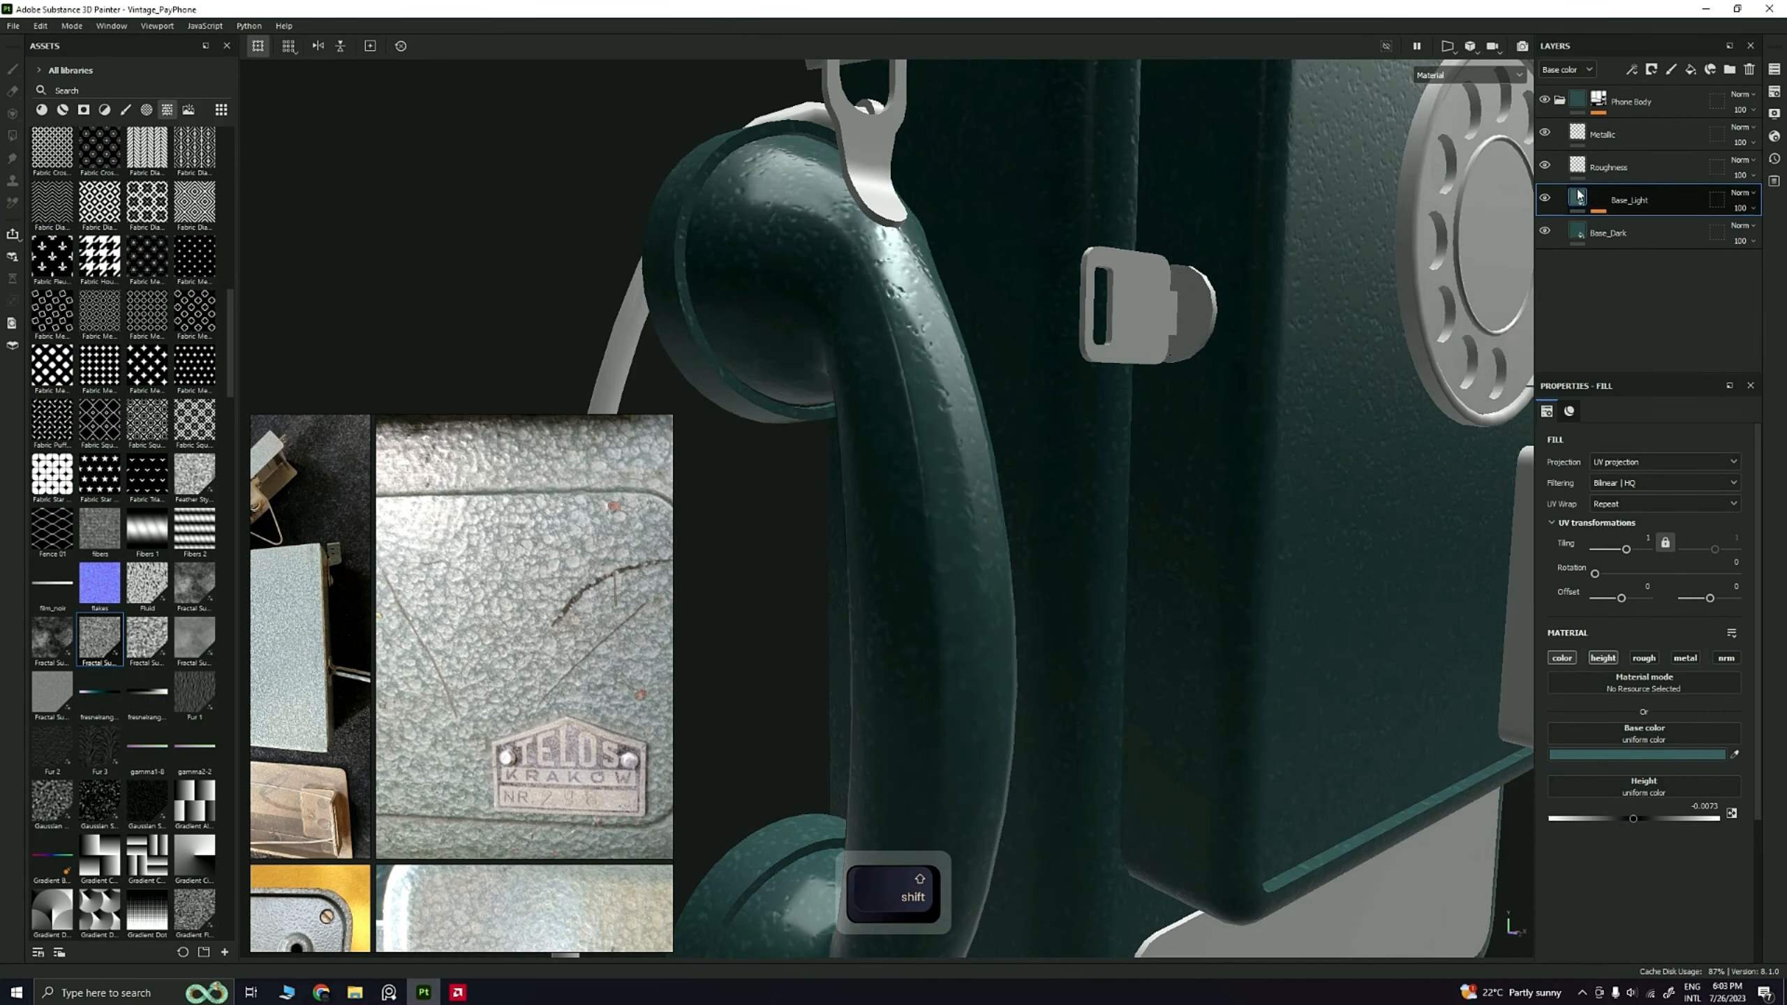
Step: Make the Base_Light mask noise finer by setting the Fractal Sum 3 fill's tiling to about 20
left_click(1599, 202)
left_click(1623, 225)
left_click(1645, 537)
left_click_drag(1636, 552, 1637, 552)
left_click_drag(1182, 423, 989, 387, "alt")
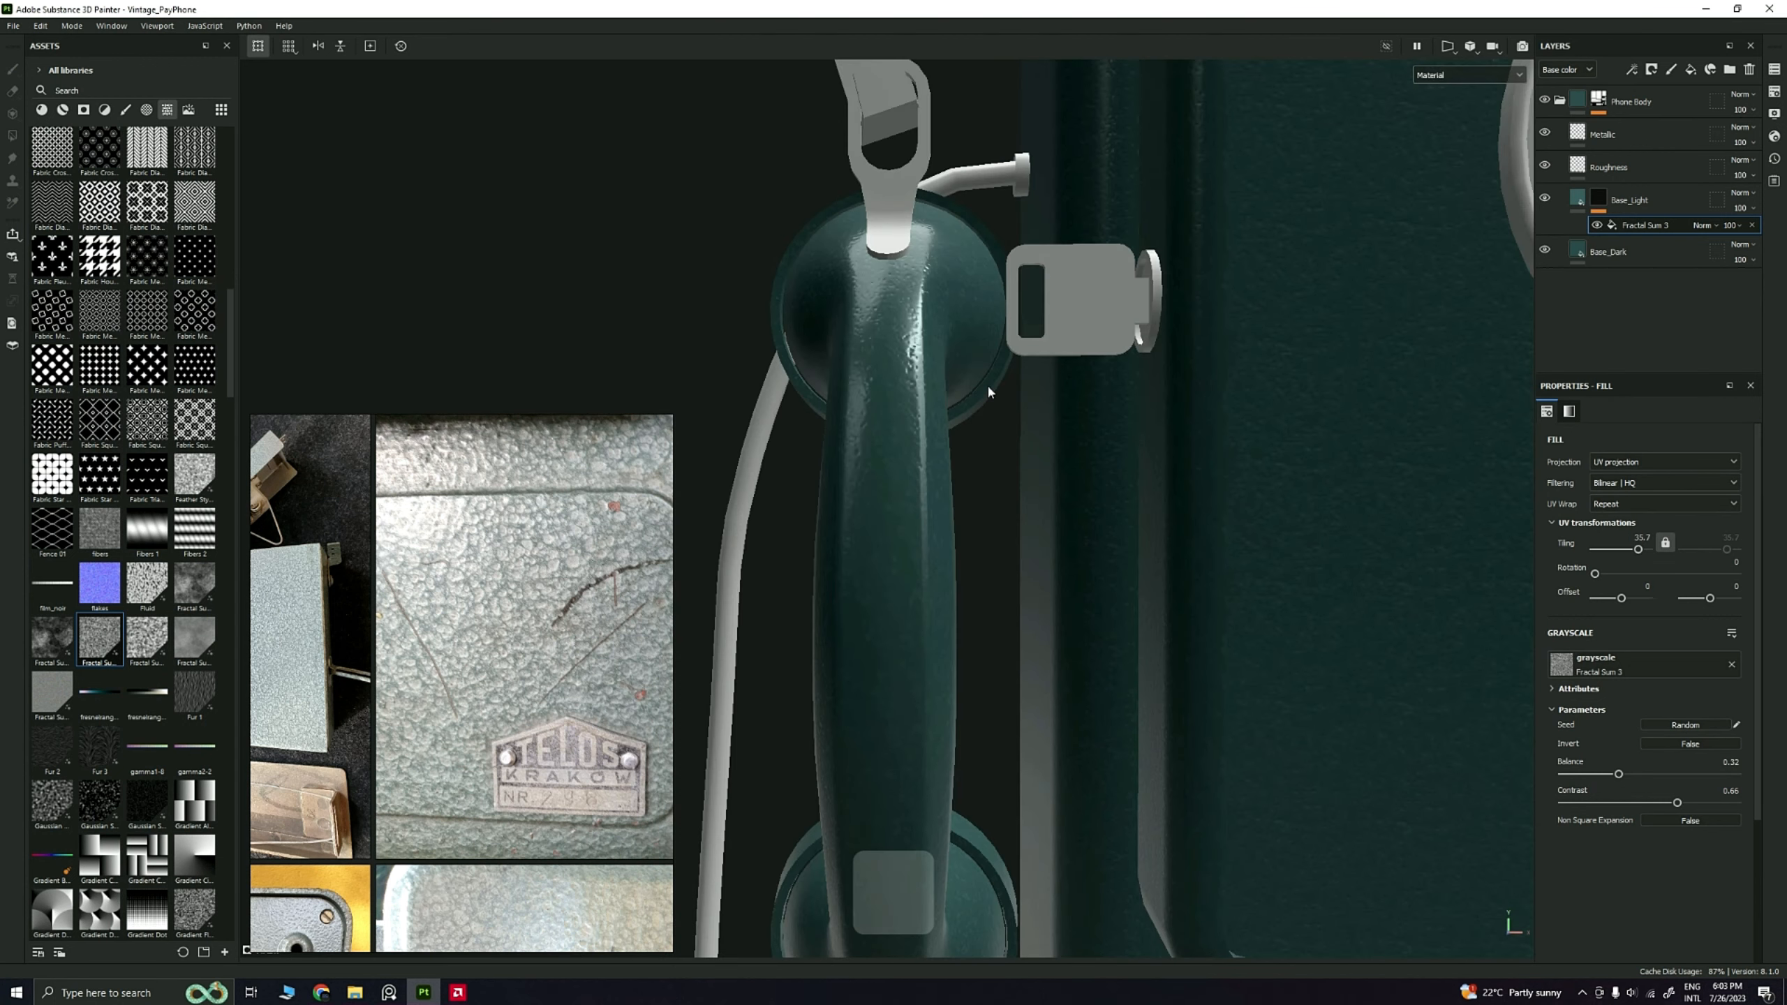
right_click_drag(988, 388, 619, 419, "alt")
left_click_drag(1013, 410, 1114, 394, "alt")
left_click_drag(1637, 561, 1640, 560, "shift")
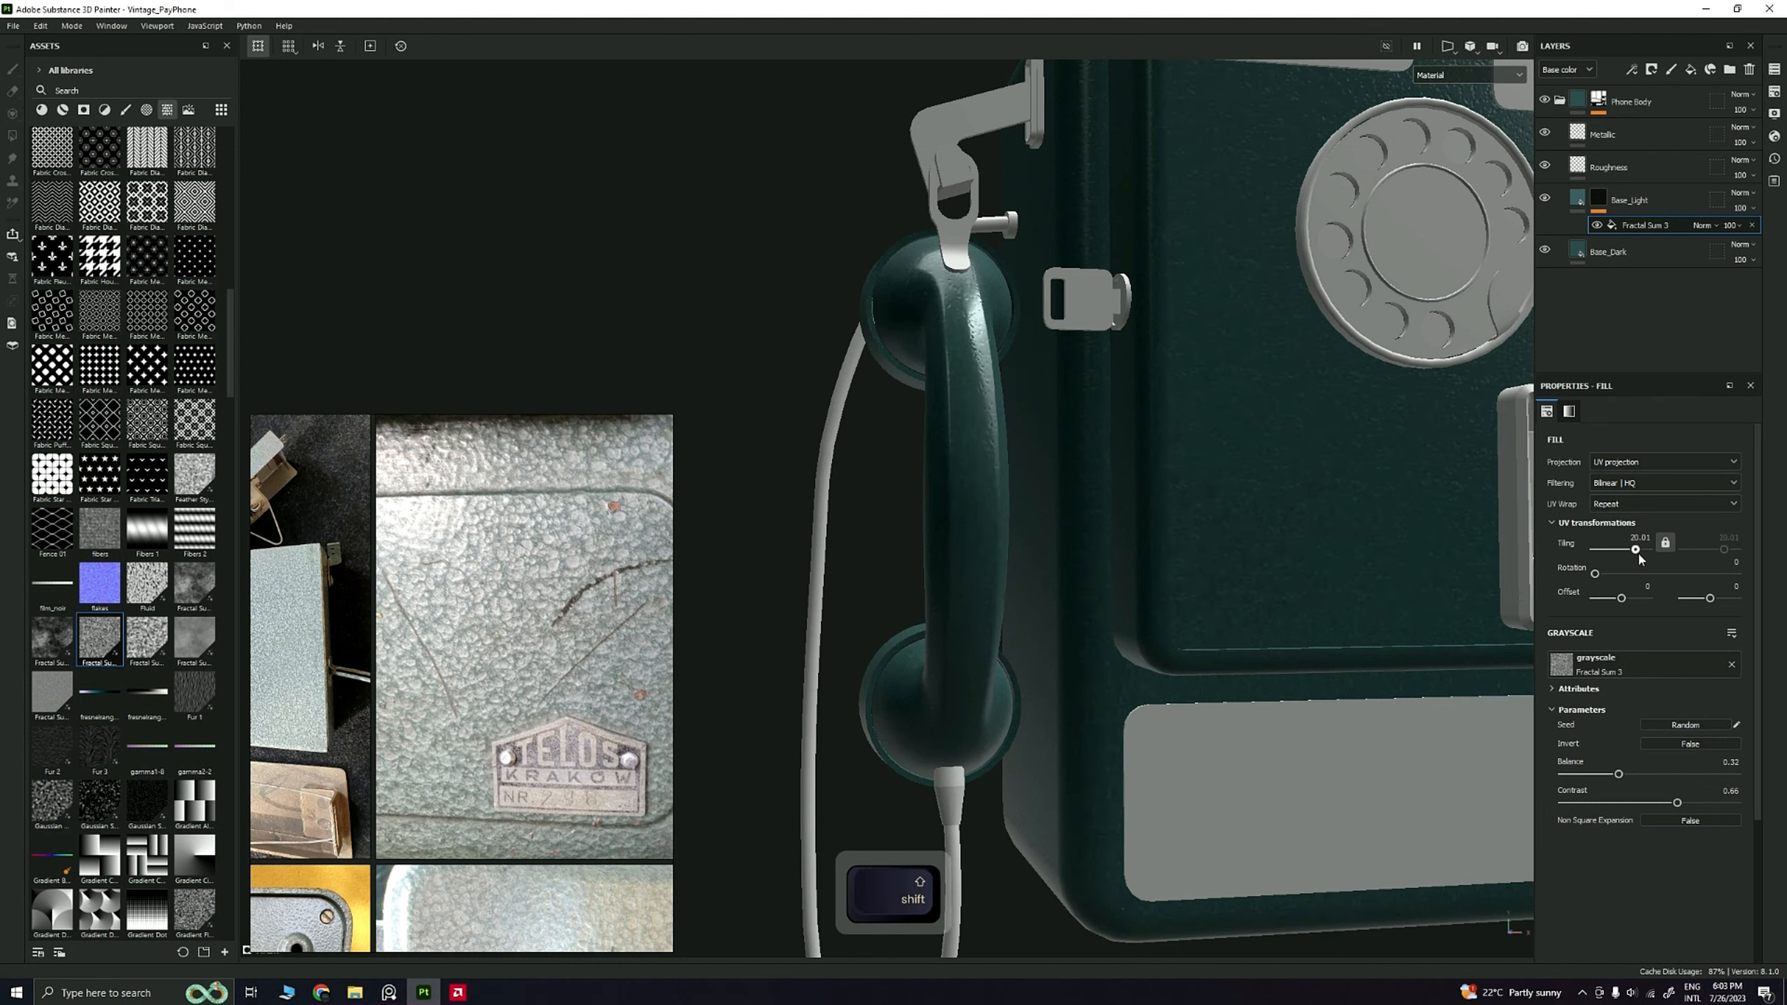
Step: Inspect the painted phone body and handset from several angles under rotated environment lighting
left_click_drag(1640, 560, 1641, 559, "shift")
right_click_drag(1012, 458, 1137, 452, "alt")
left_click_drag(1137, 452, 1129, 519, "alt")
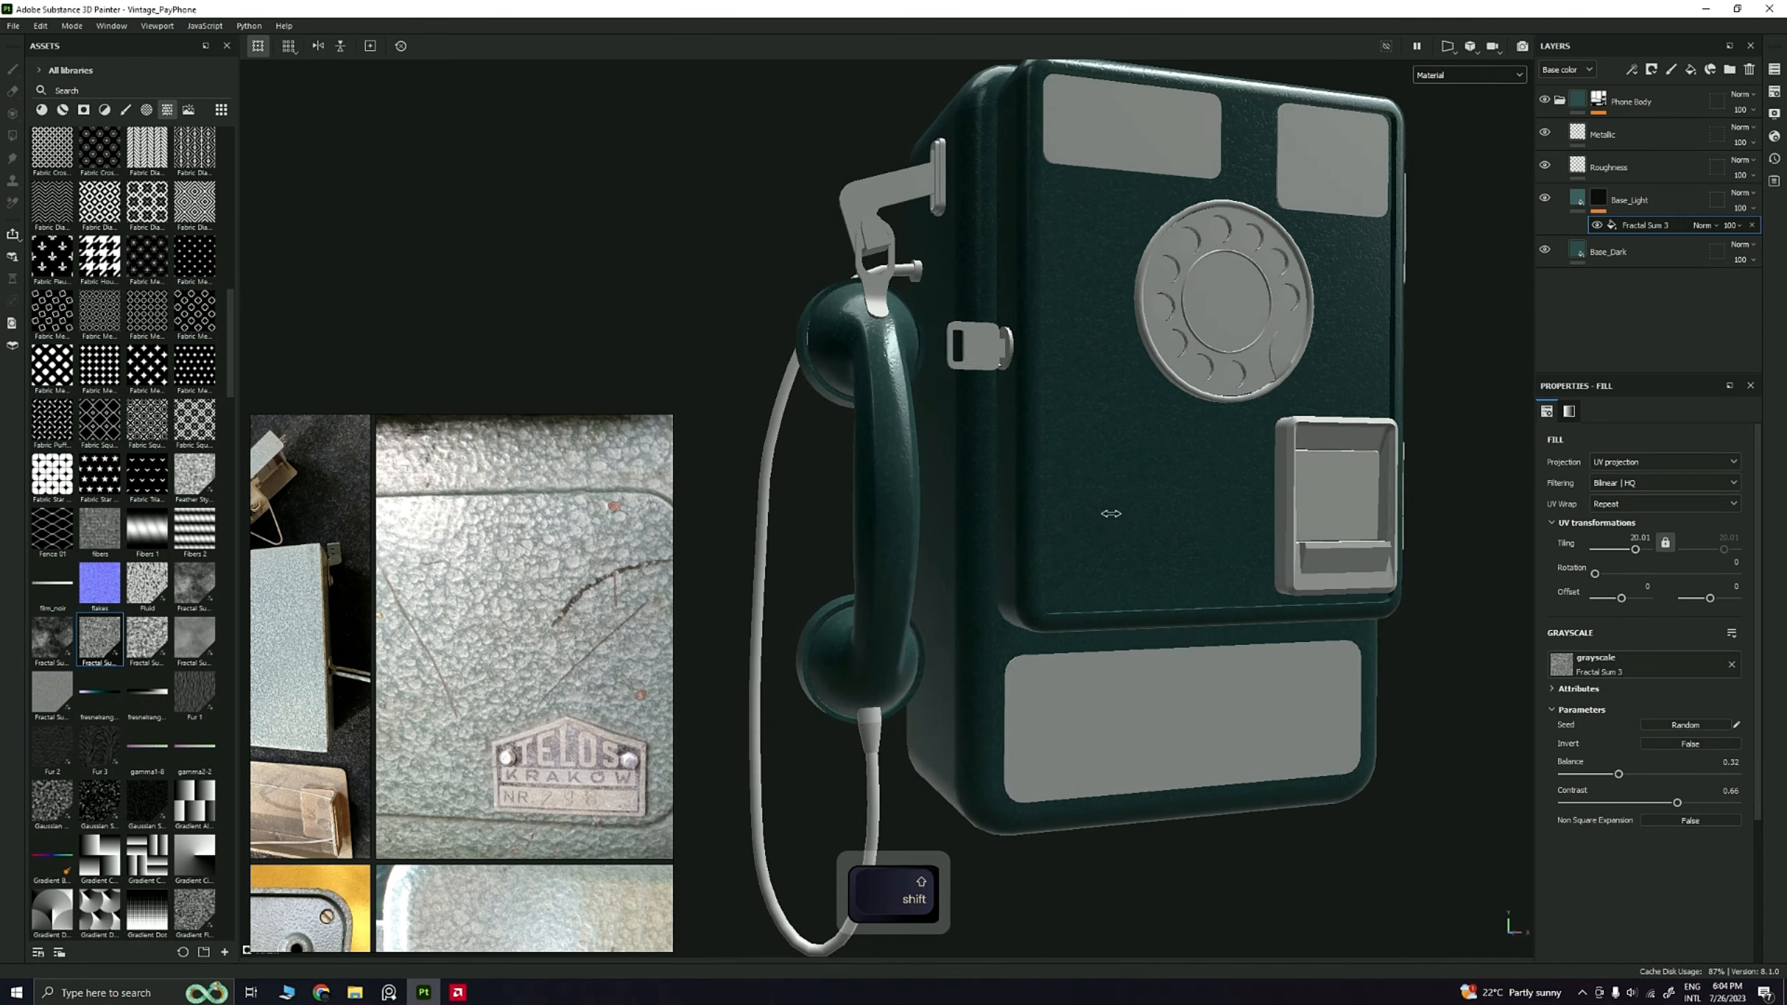
right_click_drag(1130, 520, 1165, 522, "shift")
left_click_drag(1133, 506, 1205, 510, "alt")
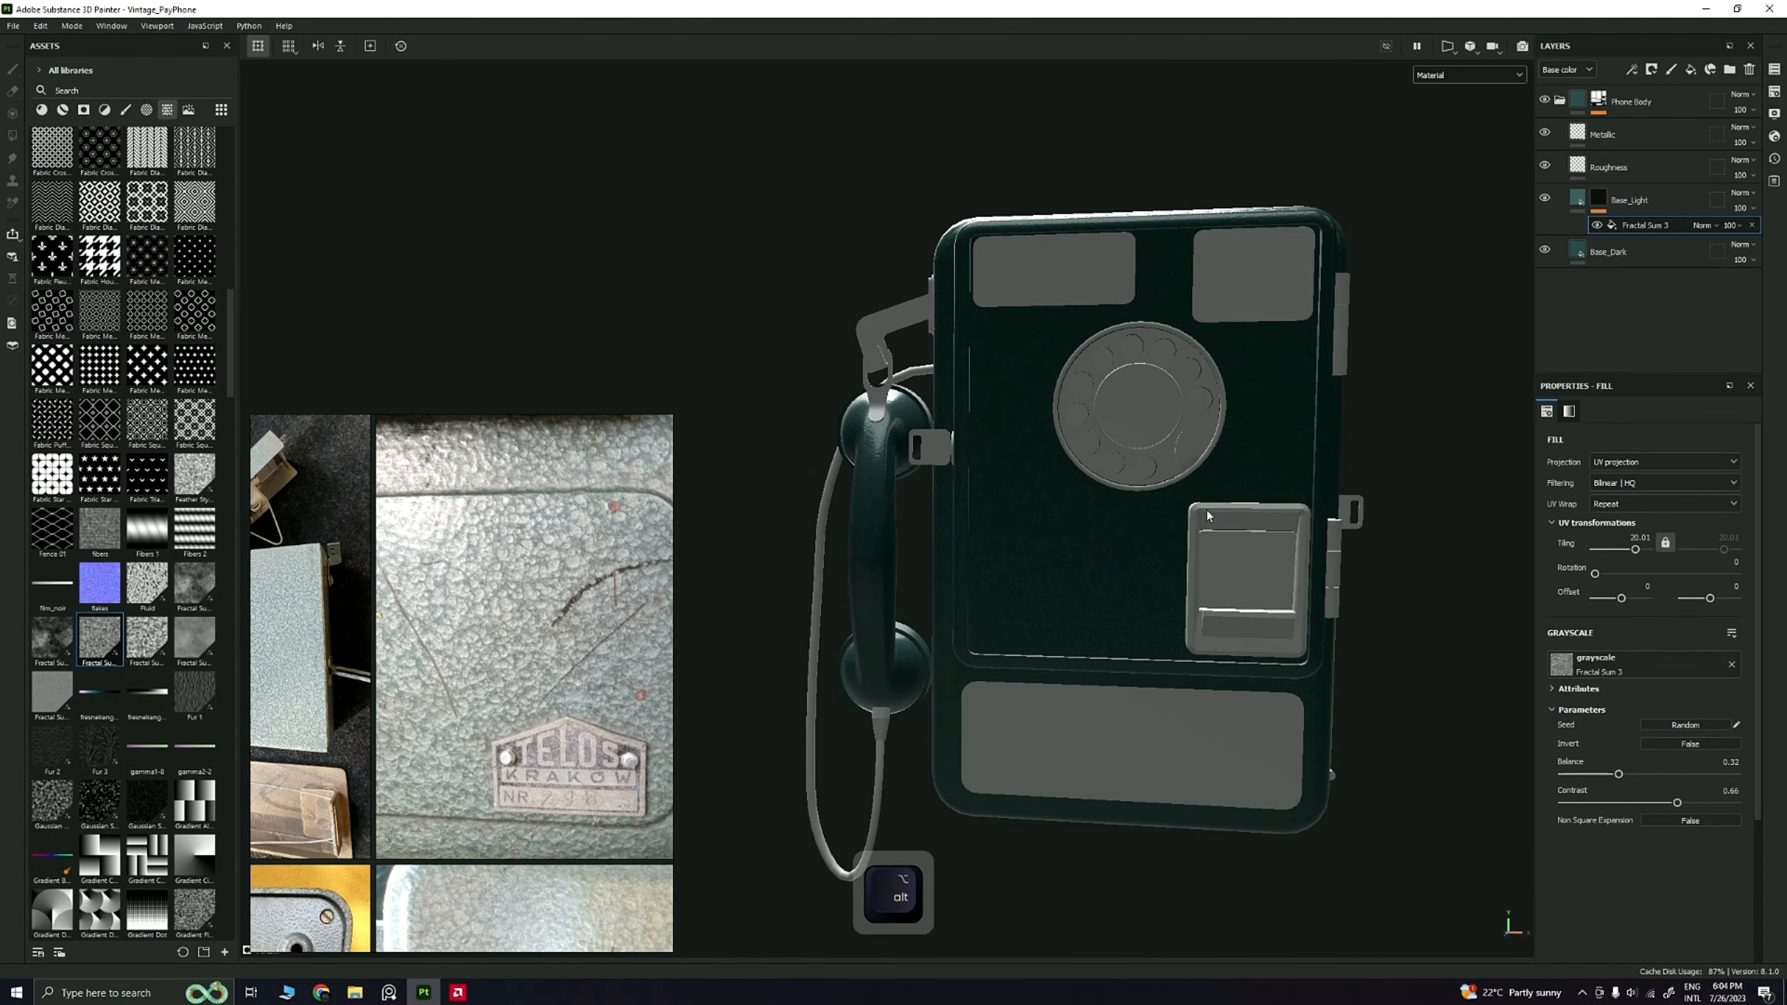
right_click_drag(1205, 509, 1271, 508, "shift")
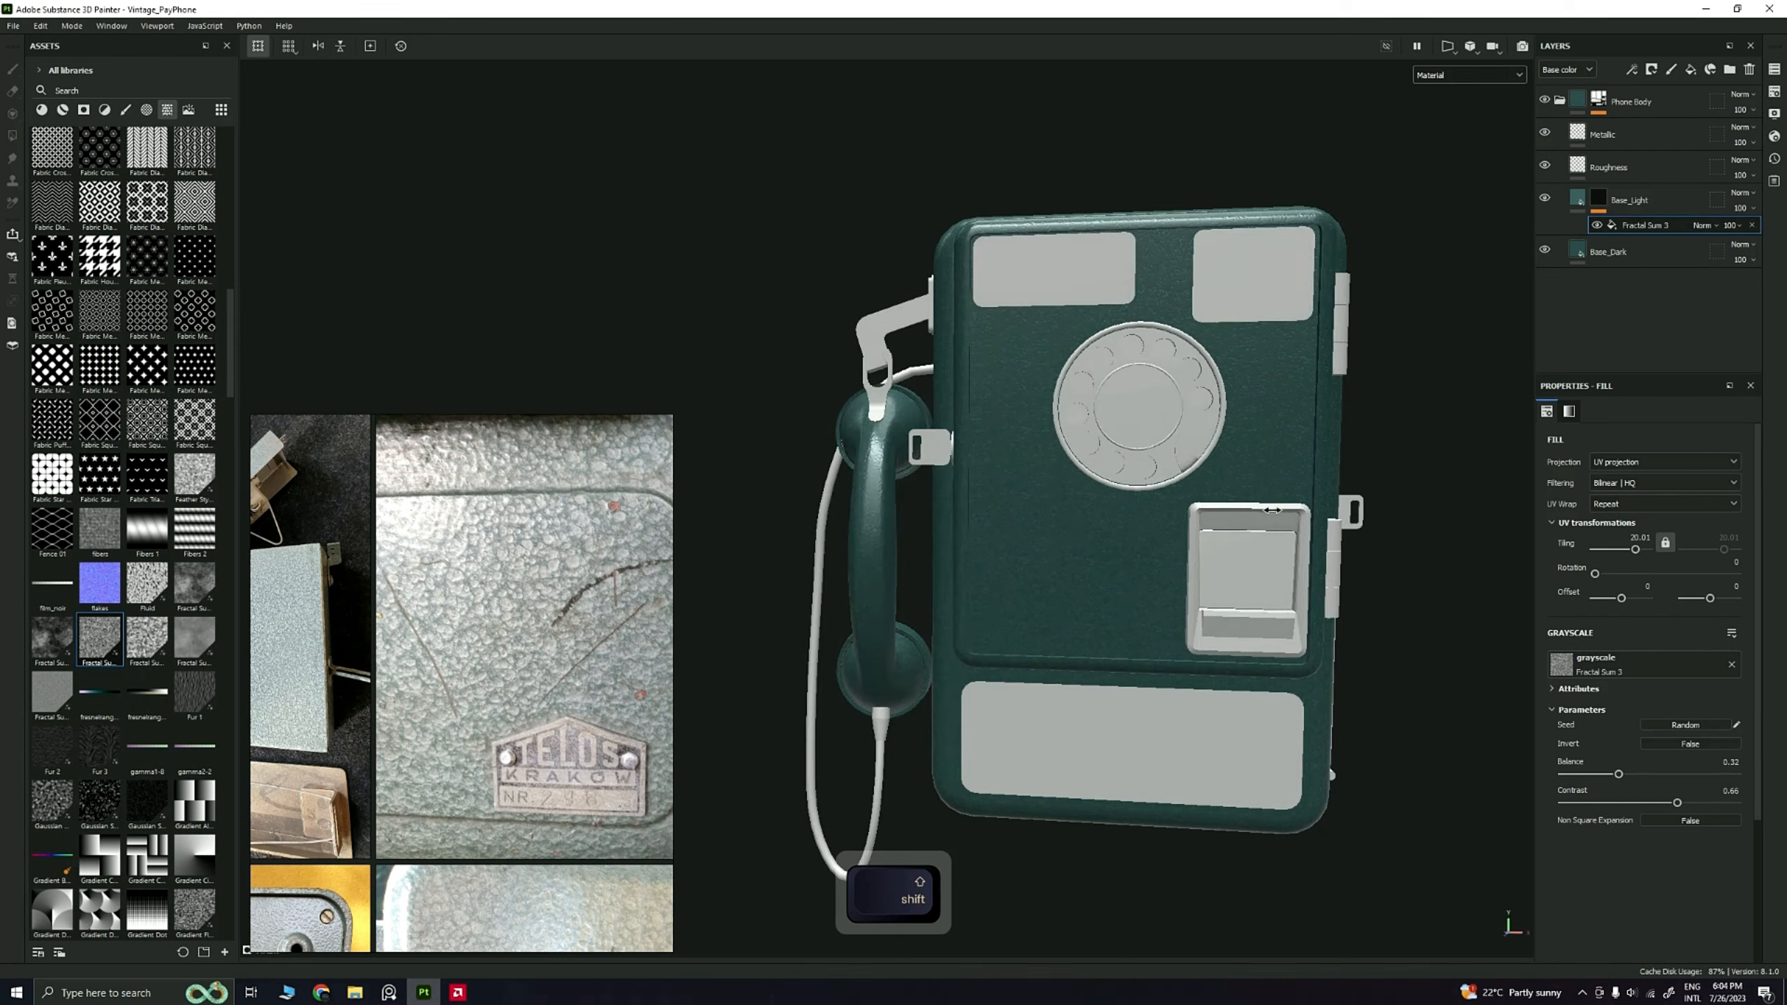
left_click_drag(1045, 520, 1054, 534, "alt")
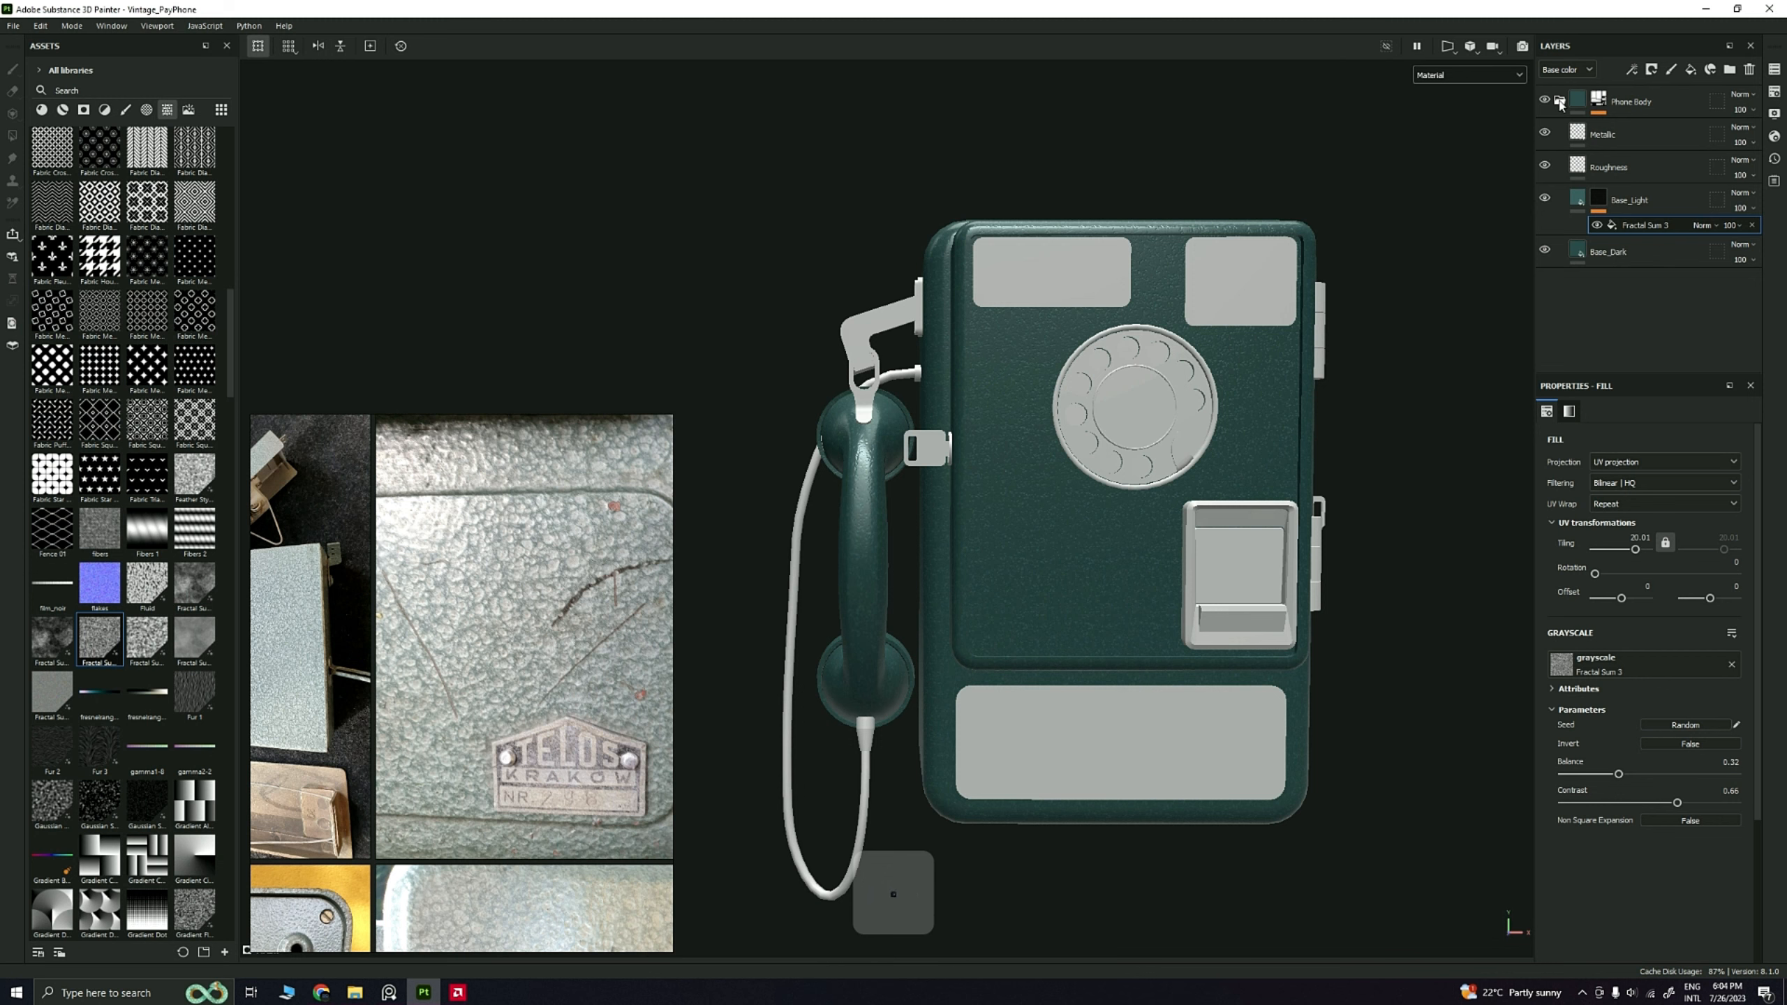
Step: Examine the green payphone reference photo, focusing on its rotary dial and metal plates
scroll(418, 553, "down", 6)
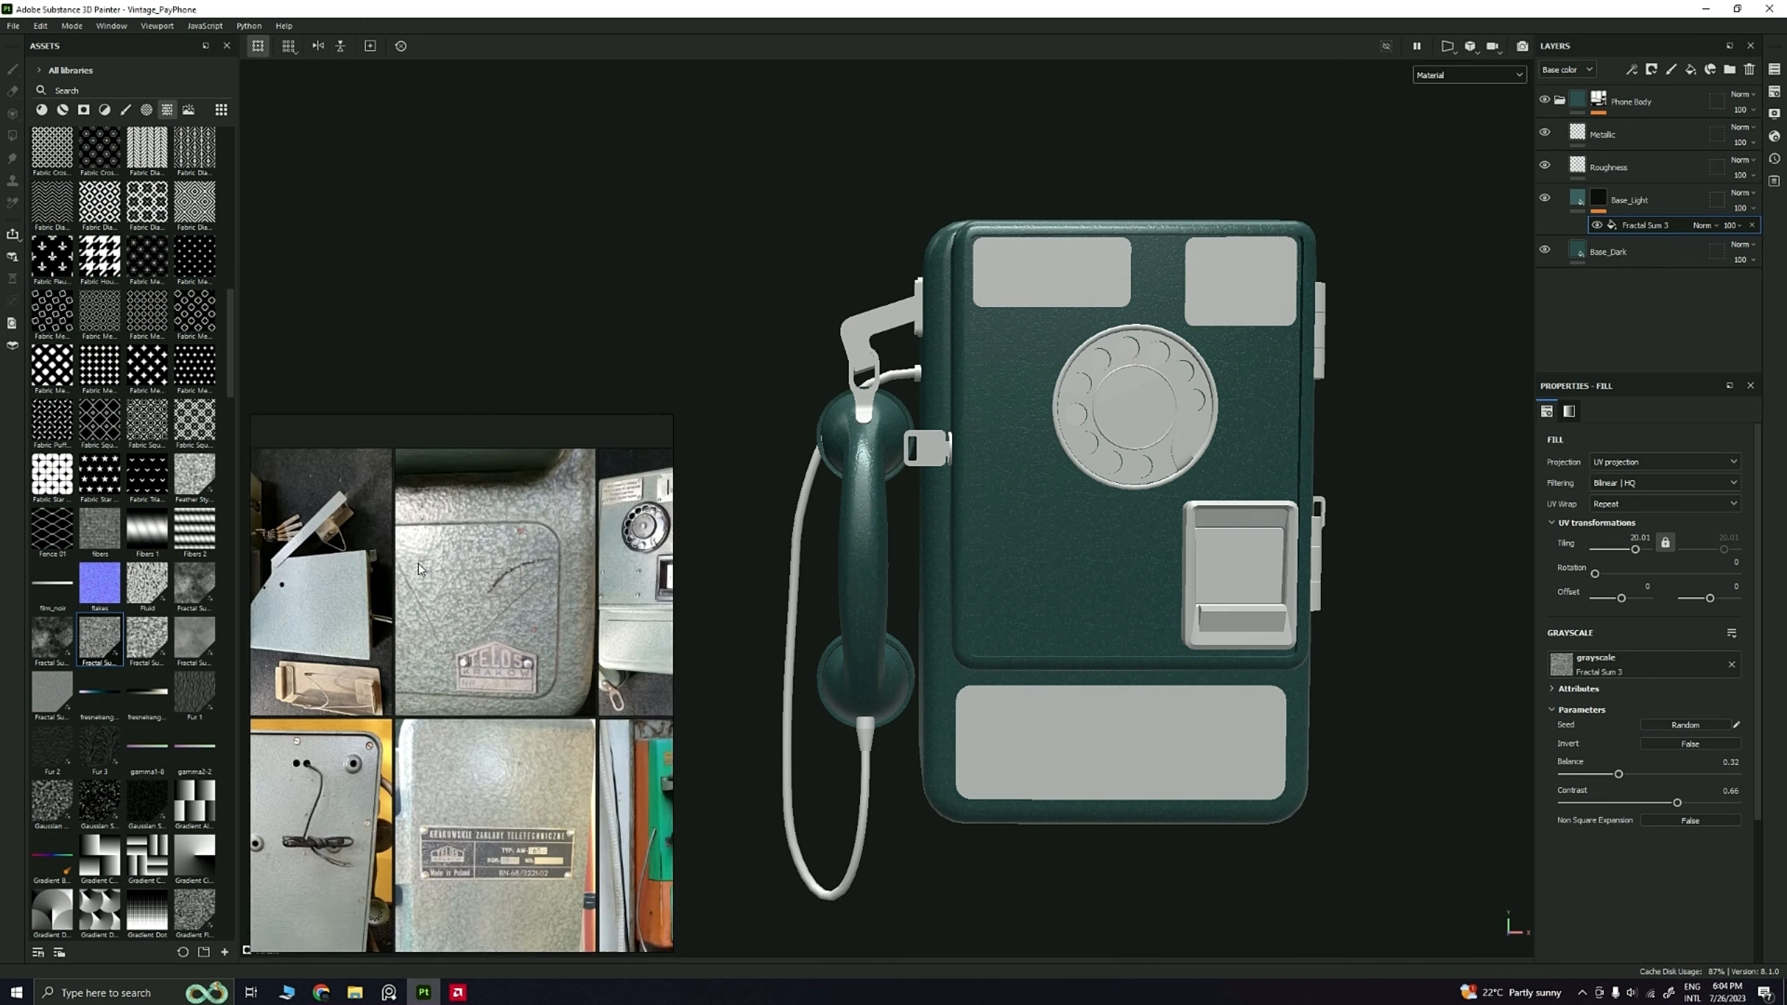
middle_click_drag(418, 553, 429, 622)
scroll(429, 622, "down", 4)
scroll(579, 637, "up", 4)
middle_click_drag(579, 637, 477, 642)
scroll(477, 642, "up", 6)
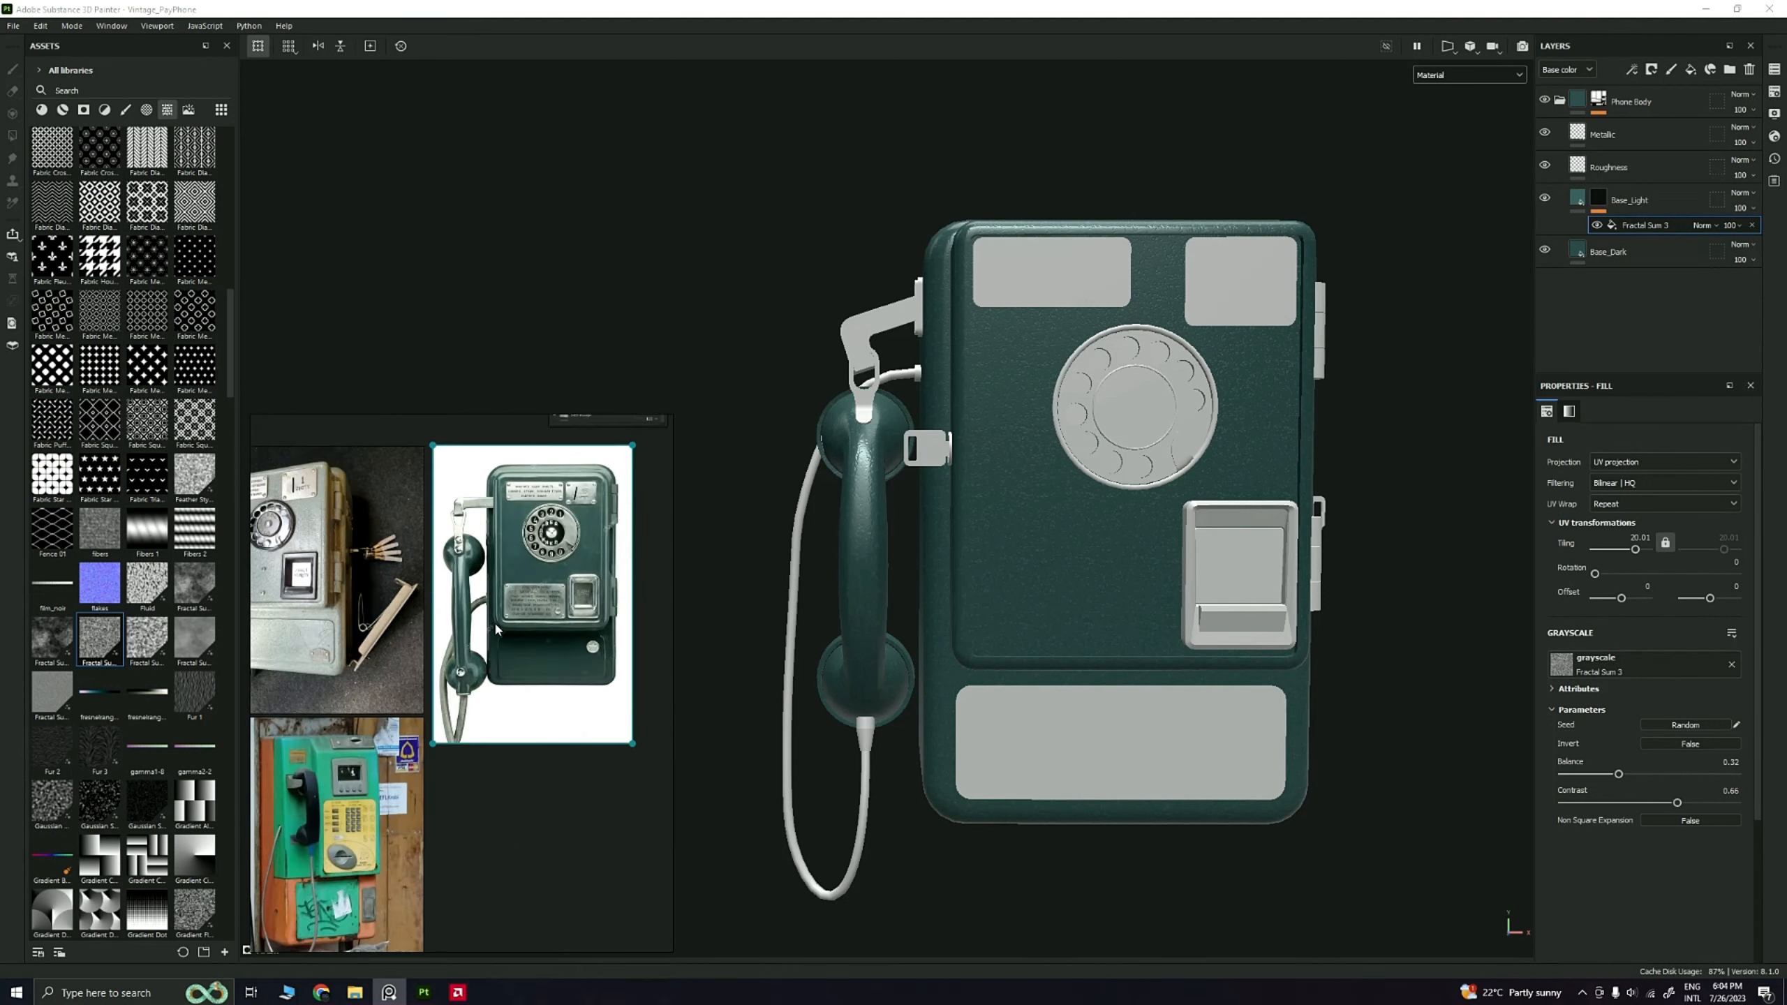
scroll(461, 681, "up", 2)
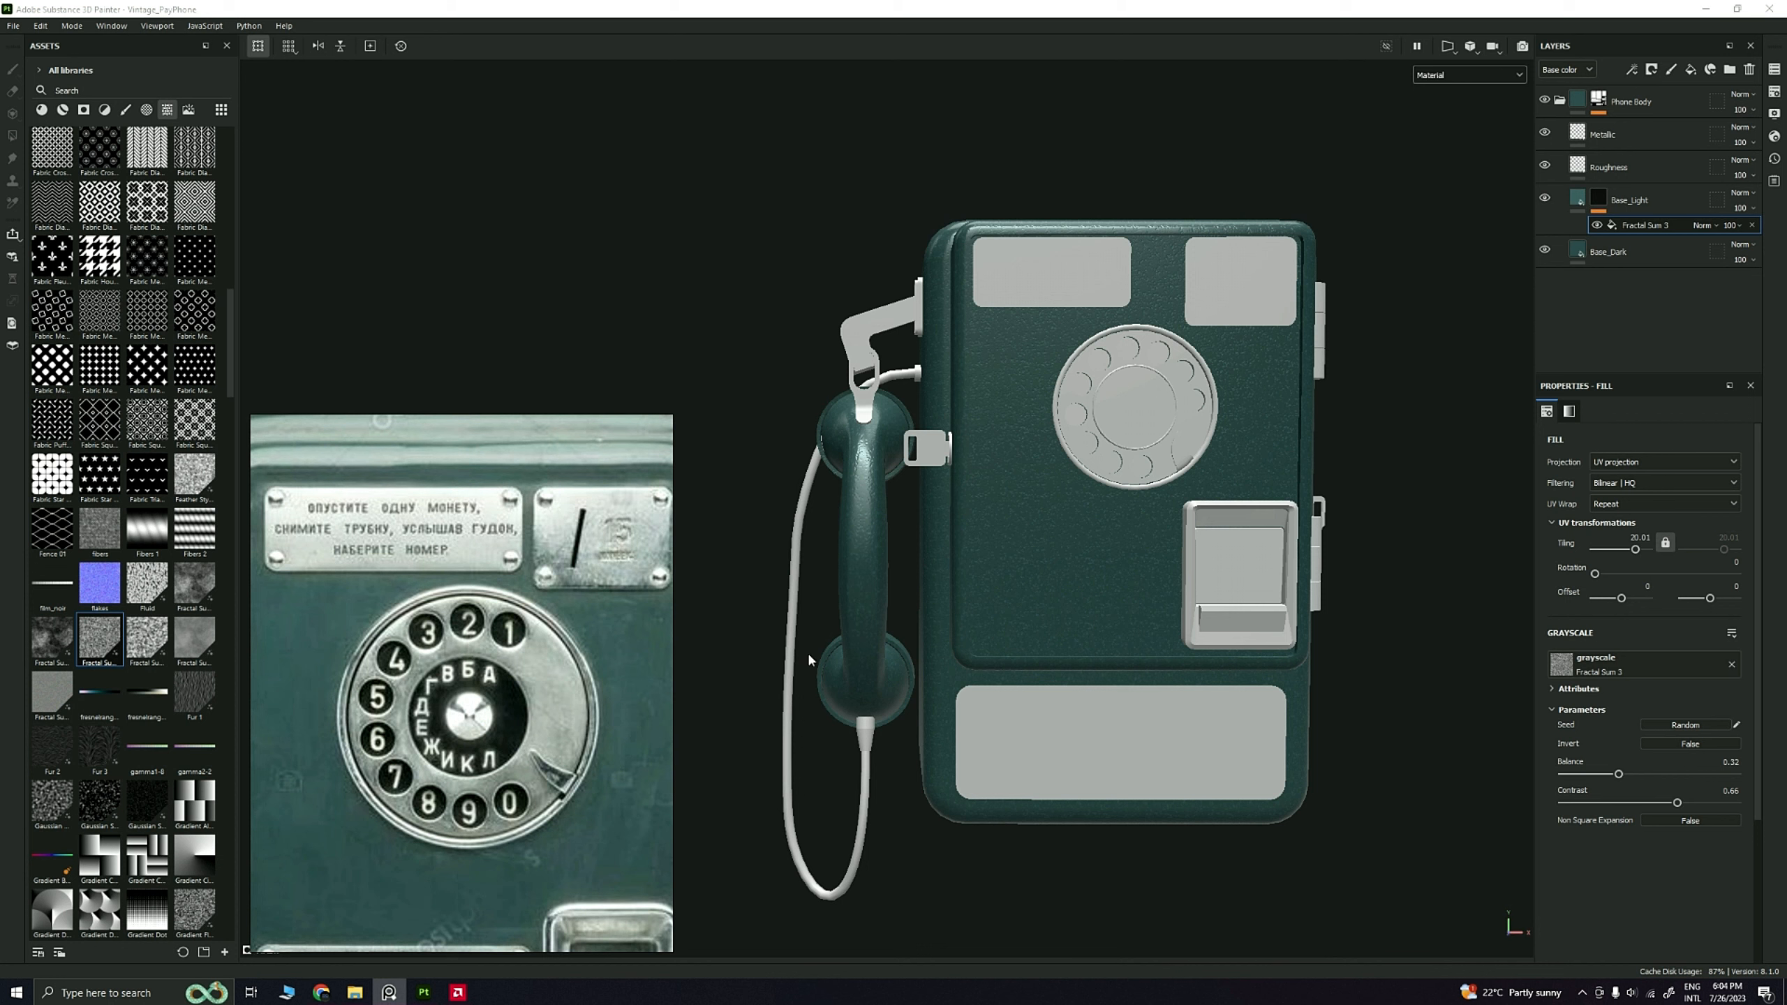
Step: Collapse the Phone Body folder and add a new fill layer above it
key("alt")
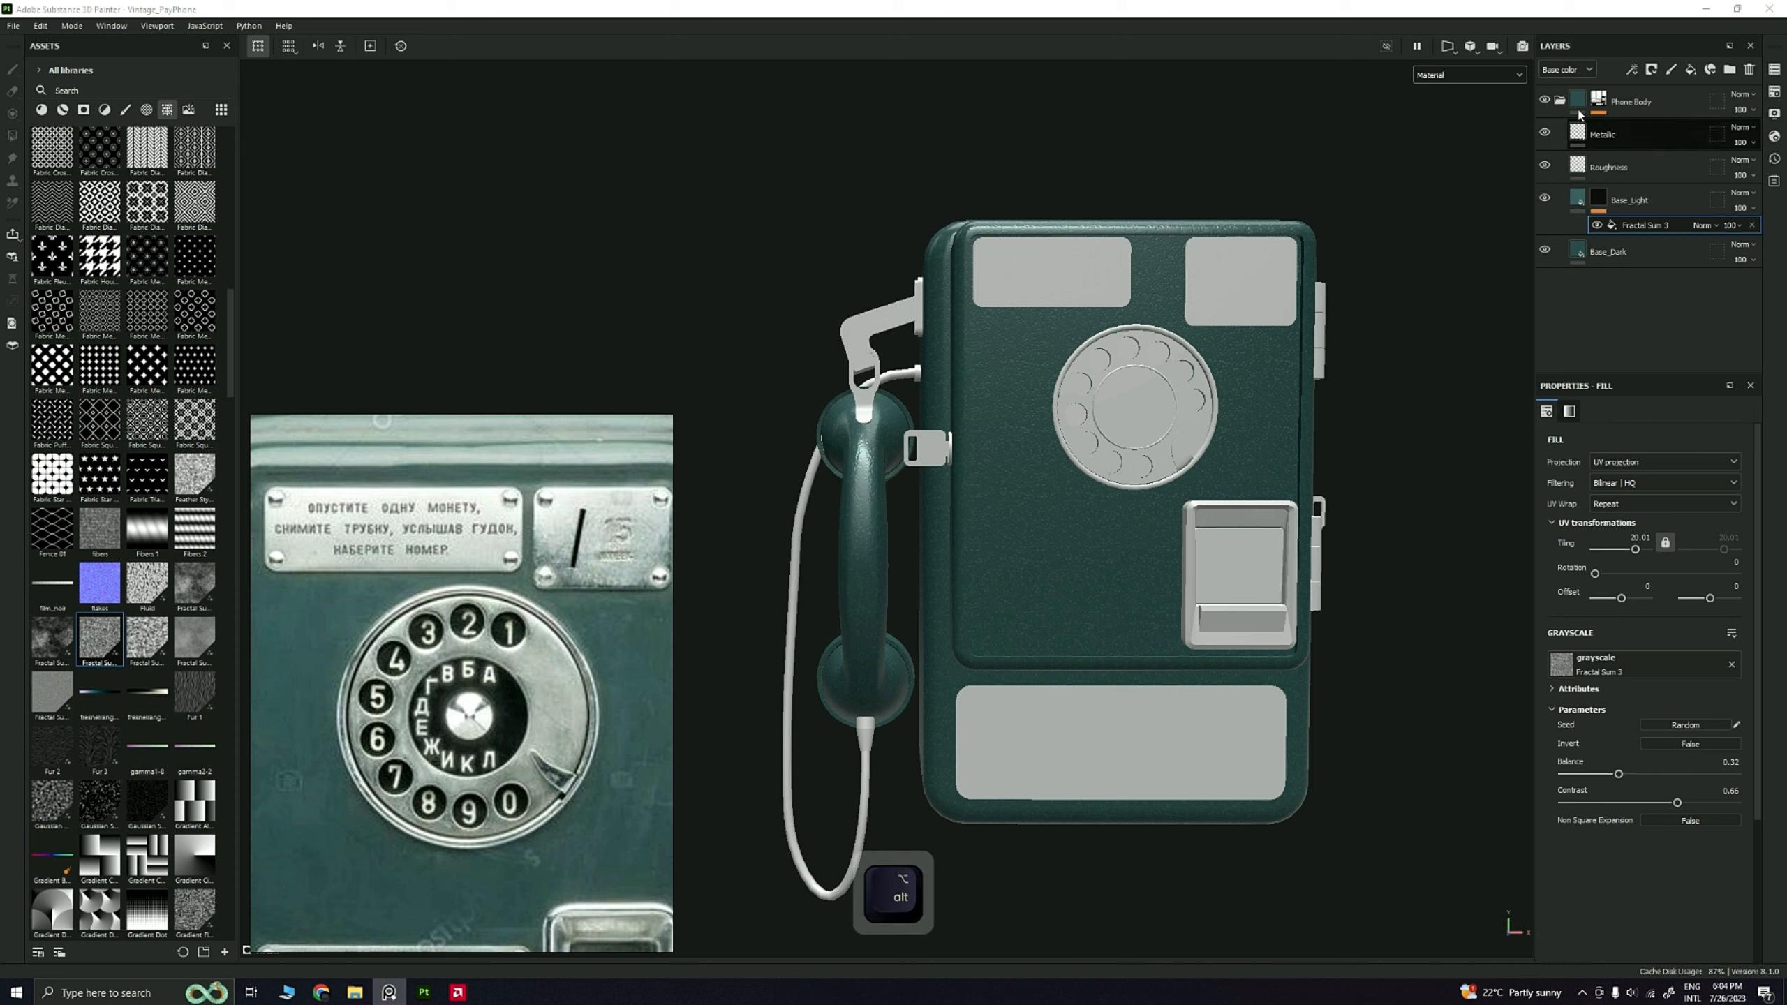
left_click(1558, 102, "alt")
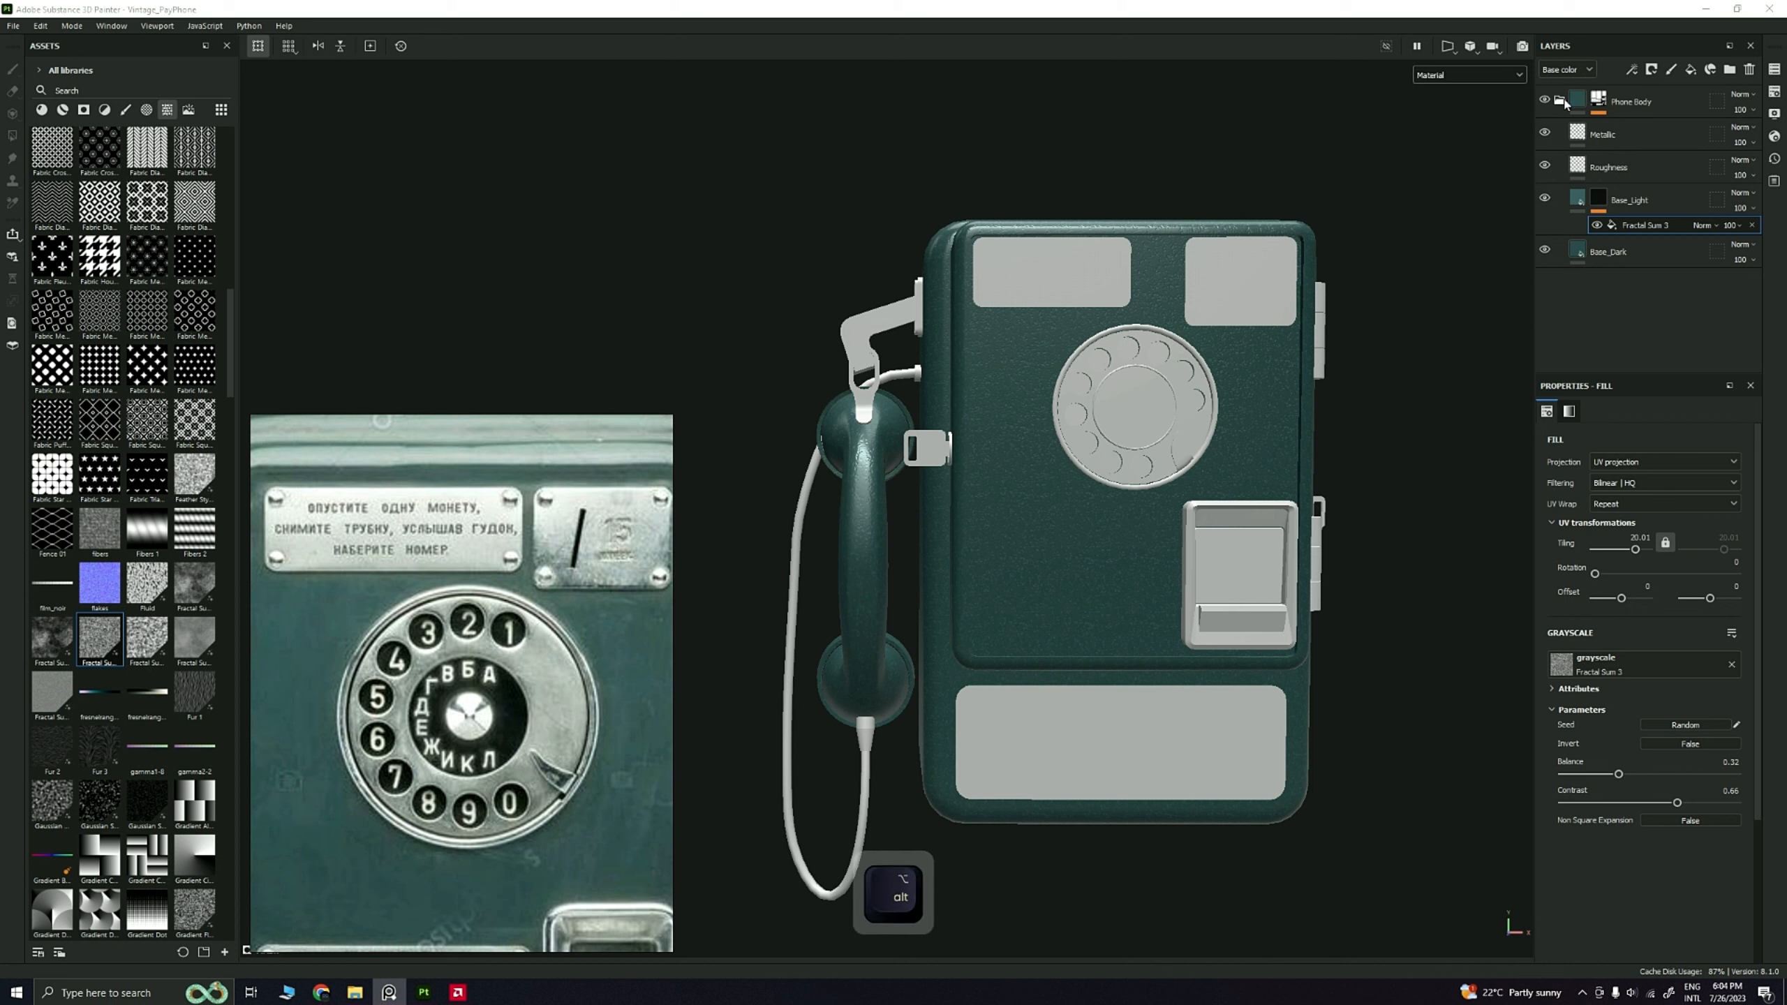
left_click(1650, 107)
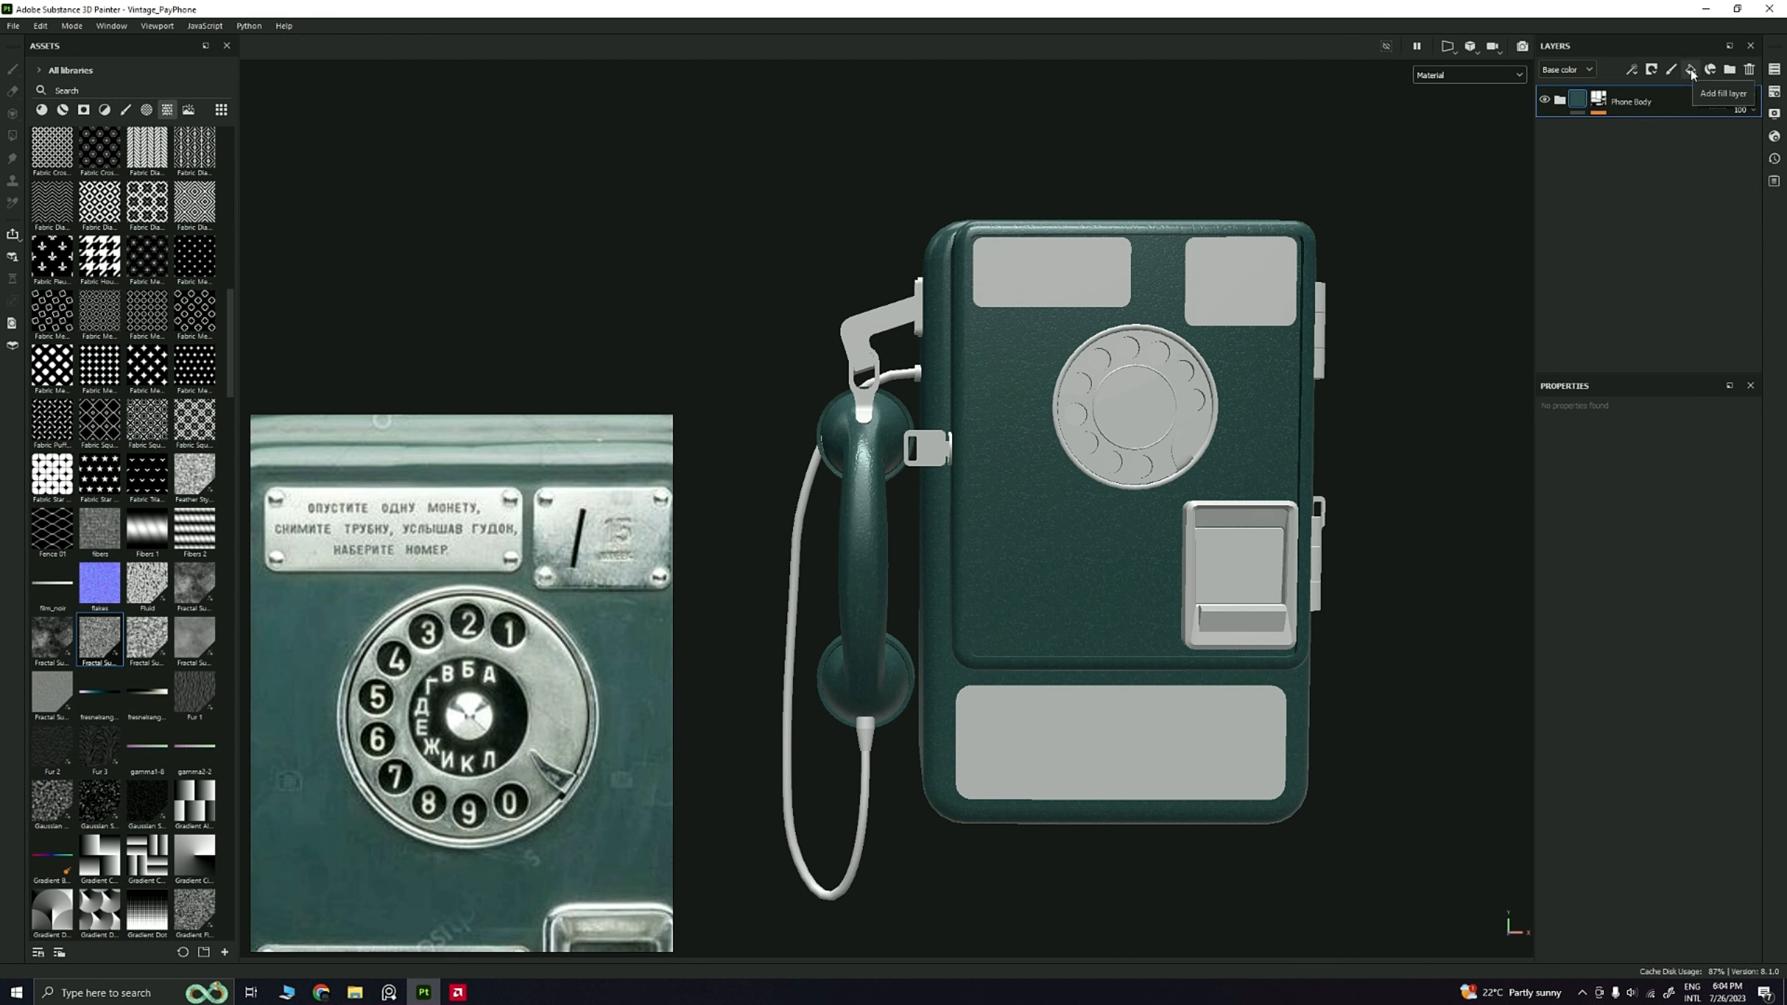
left_click(1690, 70)
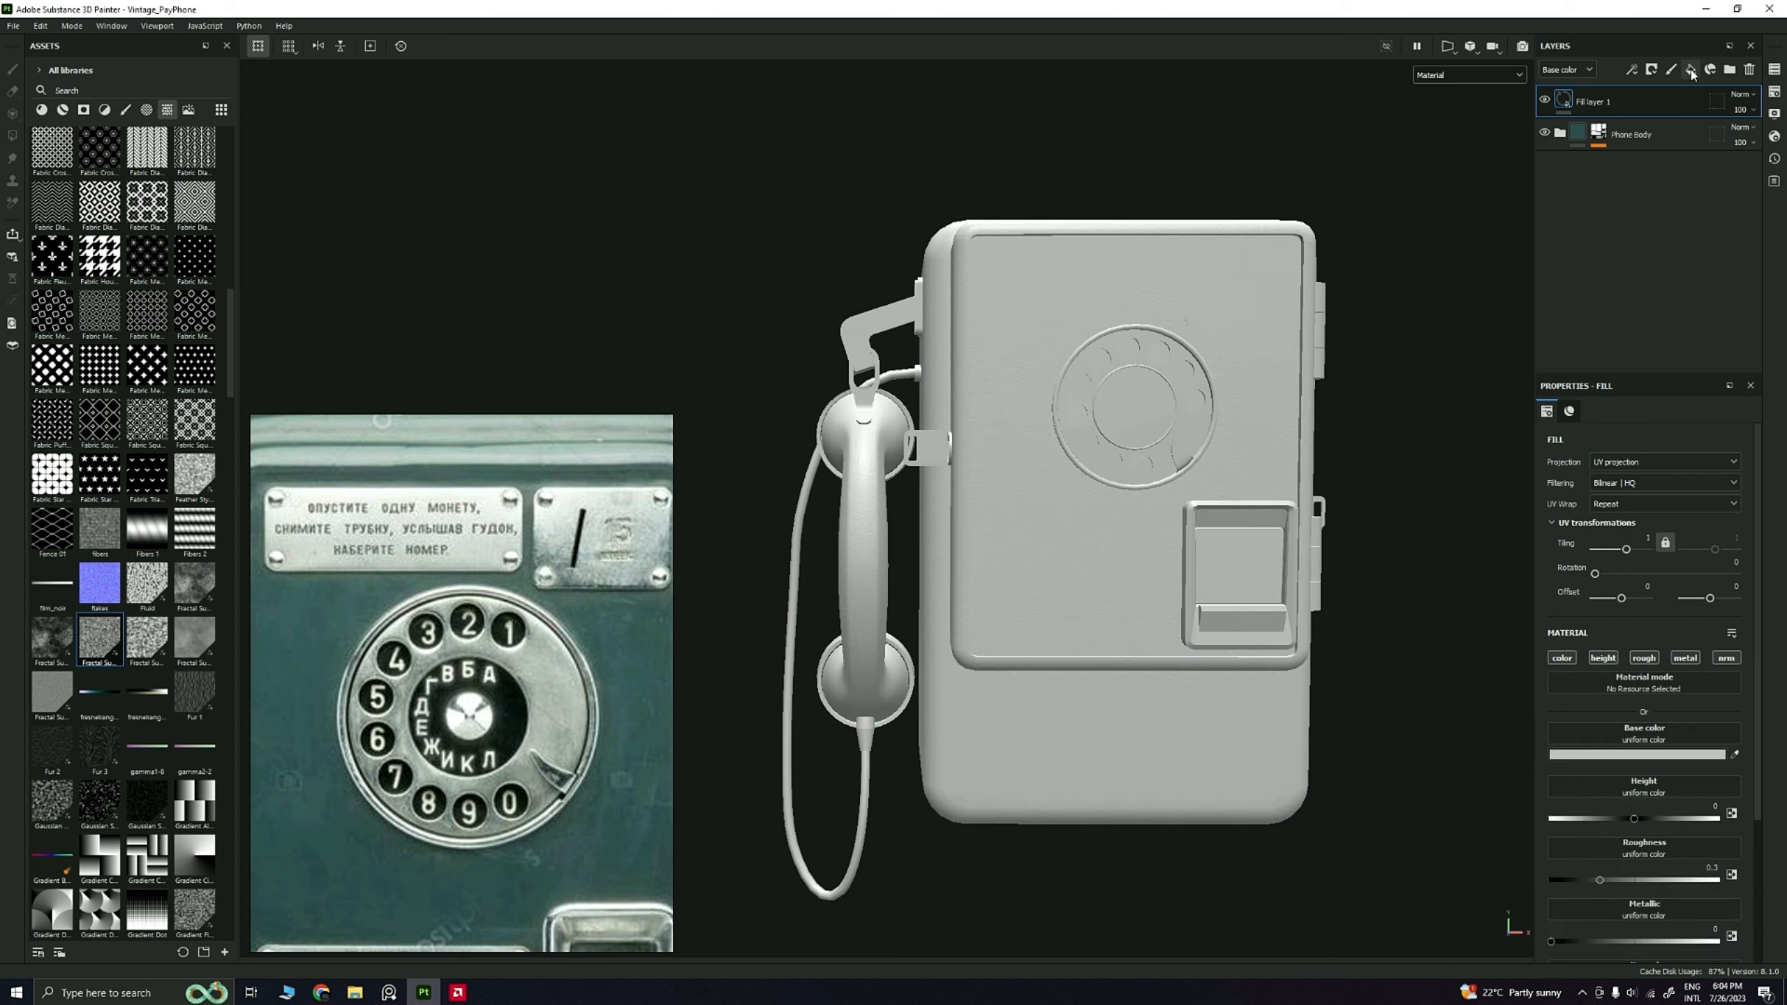
double_click(1606, 105)
key("shift")
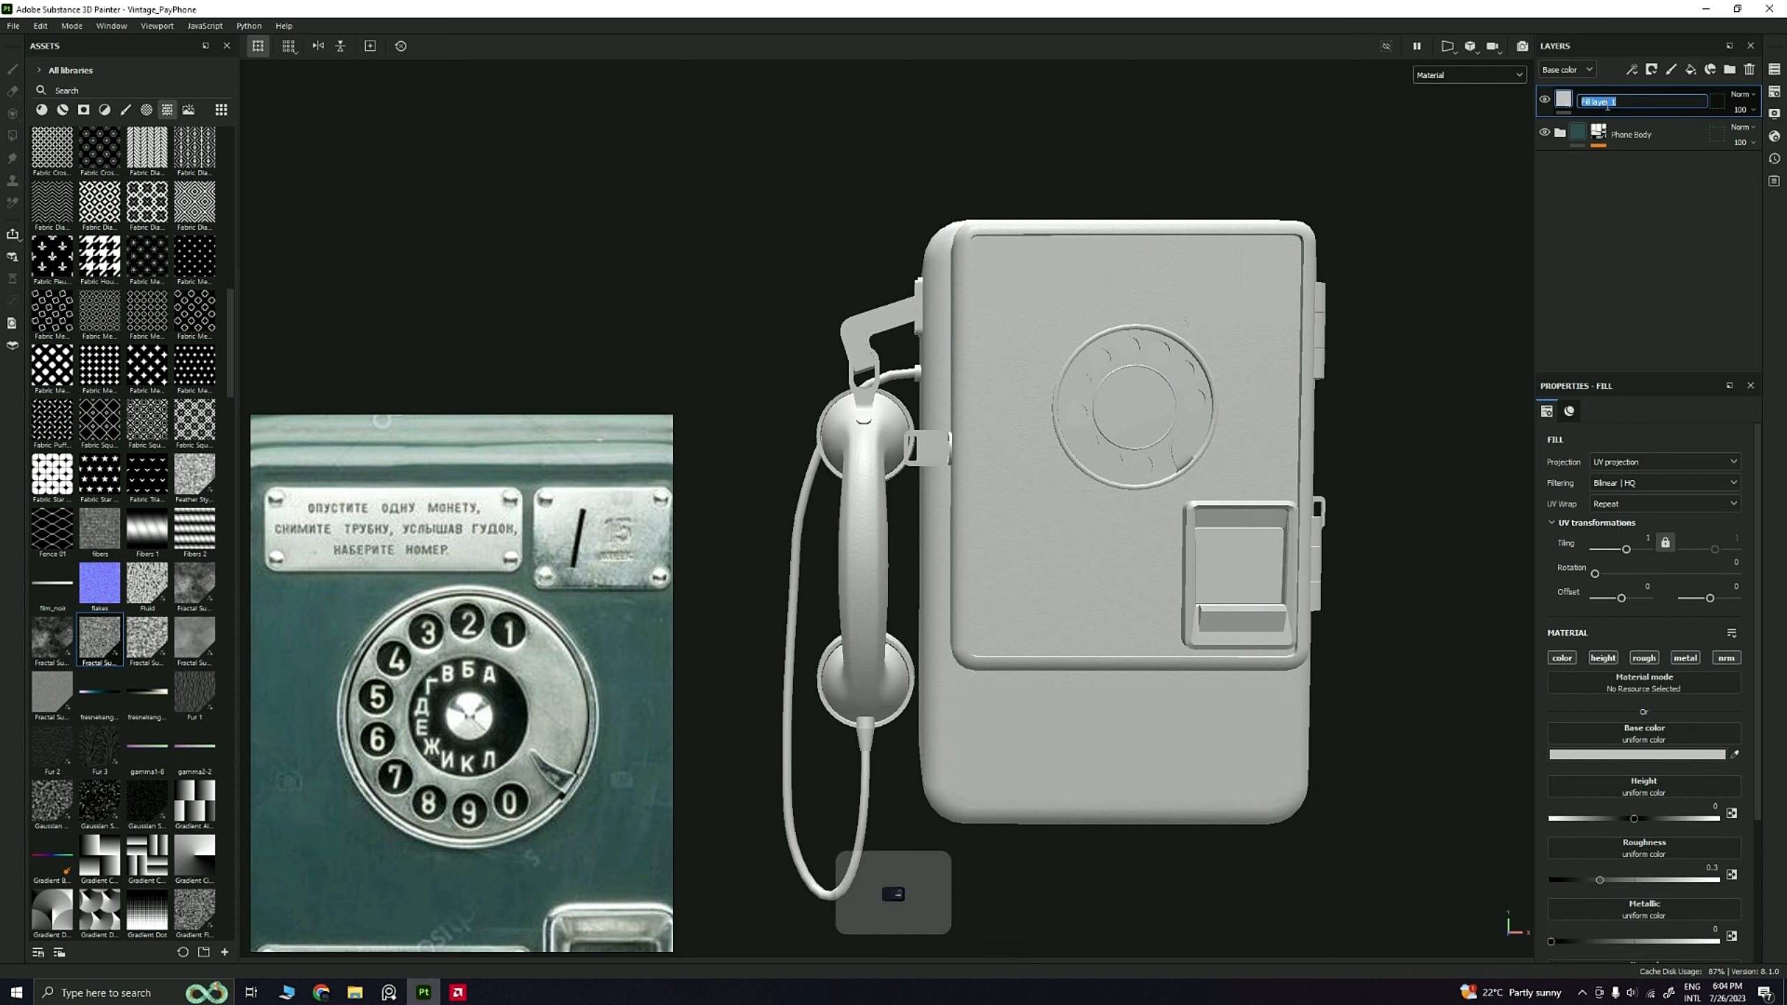
left_click(1655, 190)
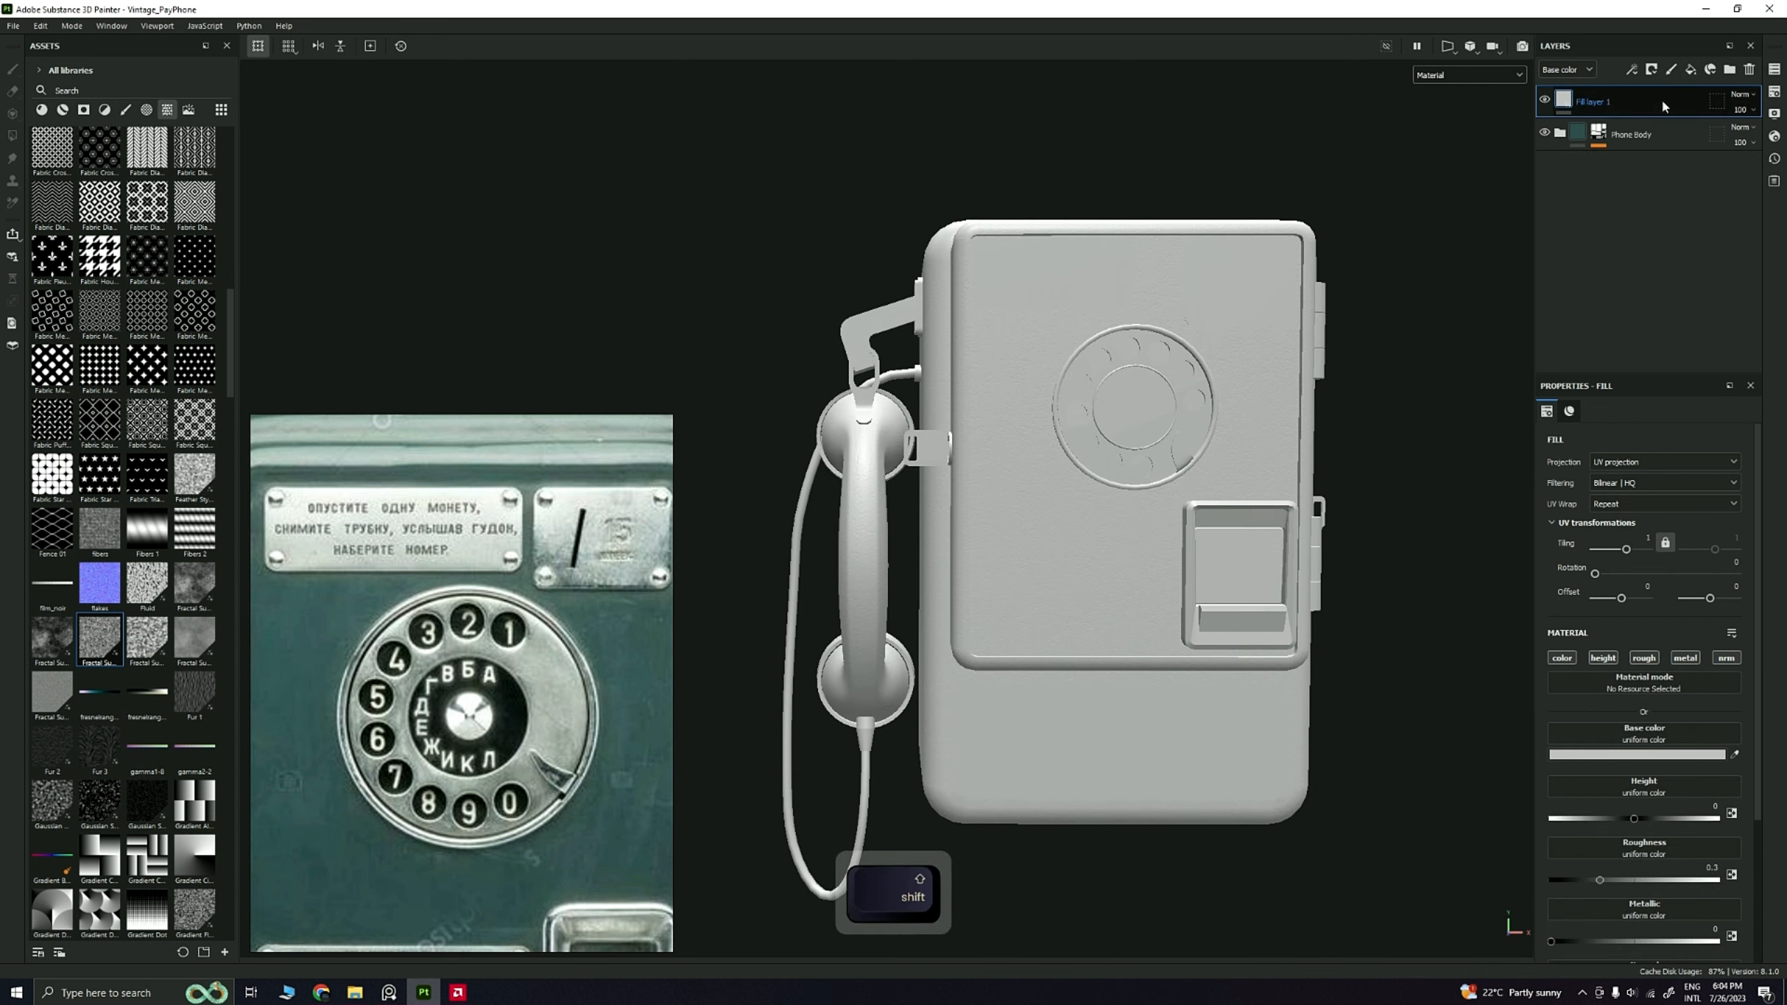
Step: Group the new fill layer into a folder named Chrome
key("ctrl+g")
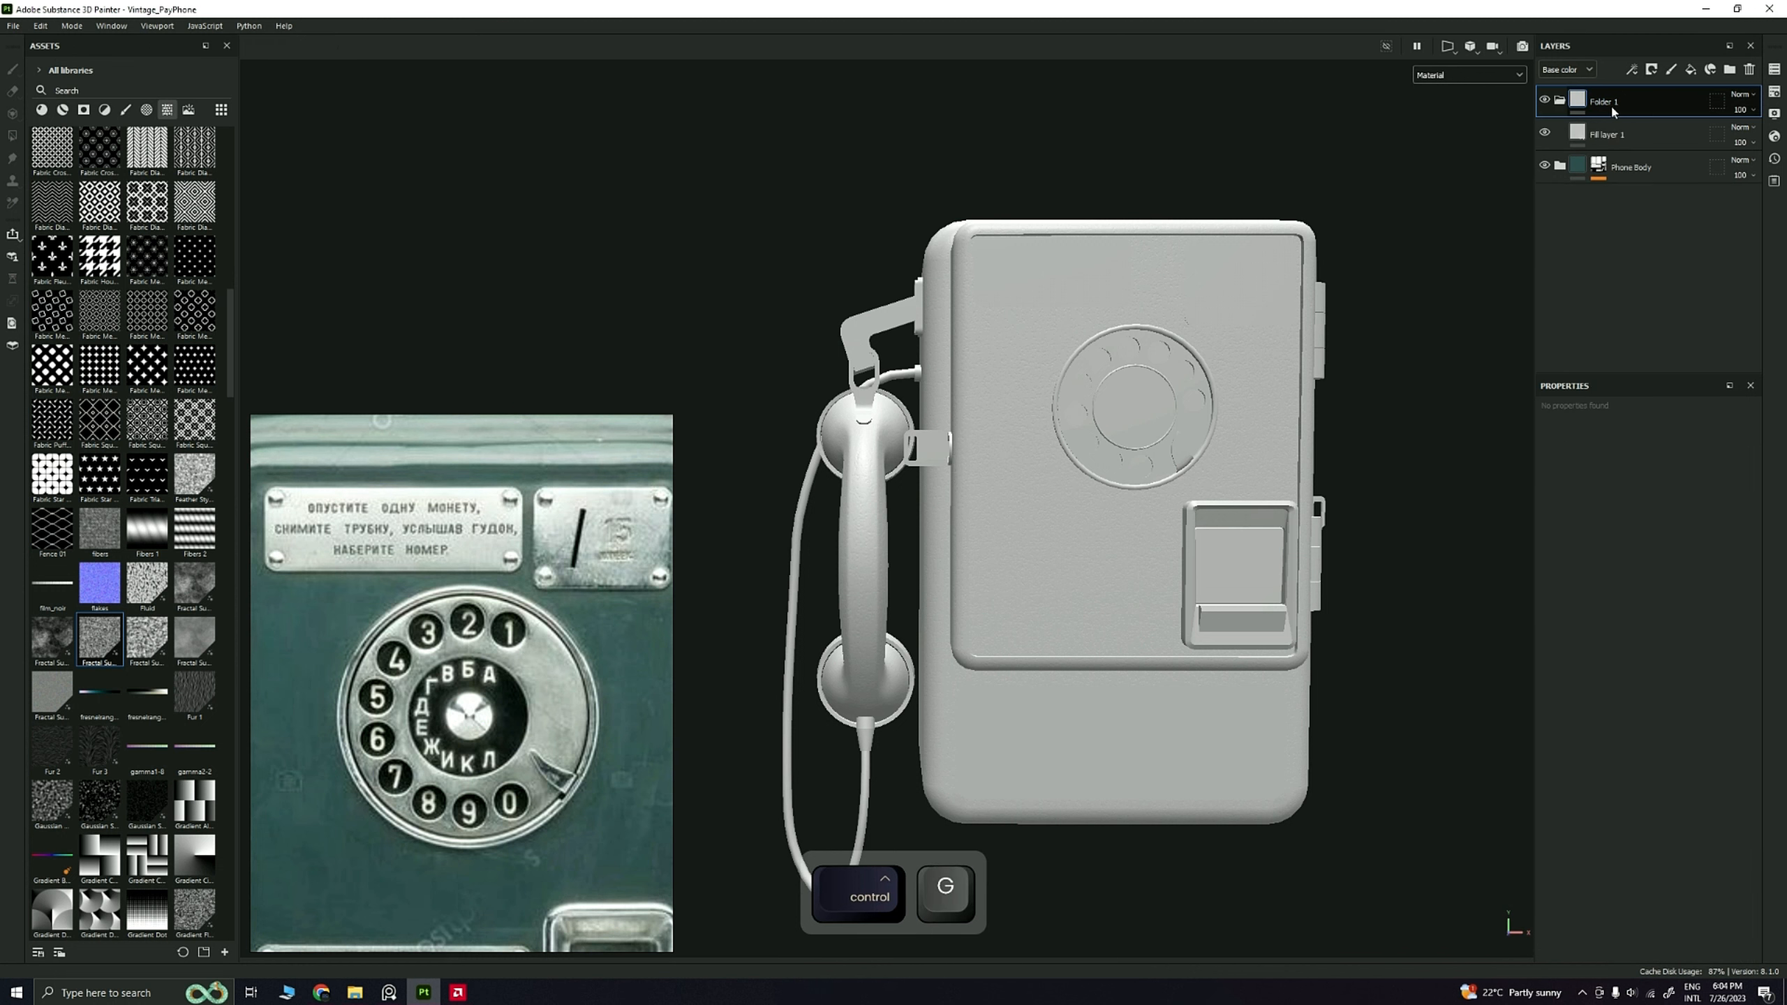
double_click(1612, 103)
type("Chrome")
key("Return")
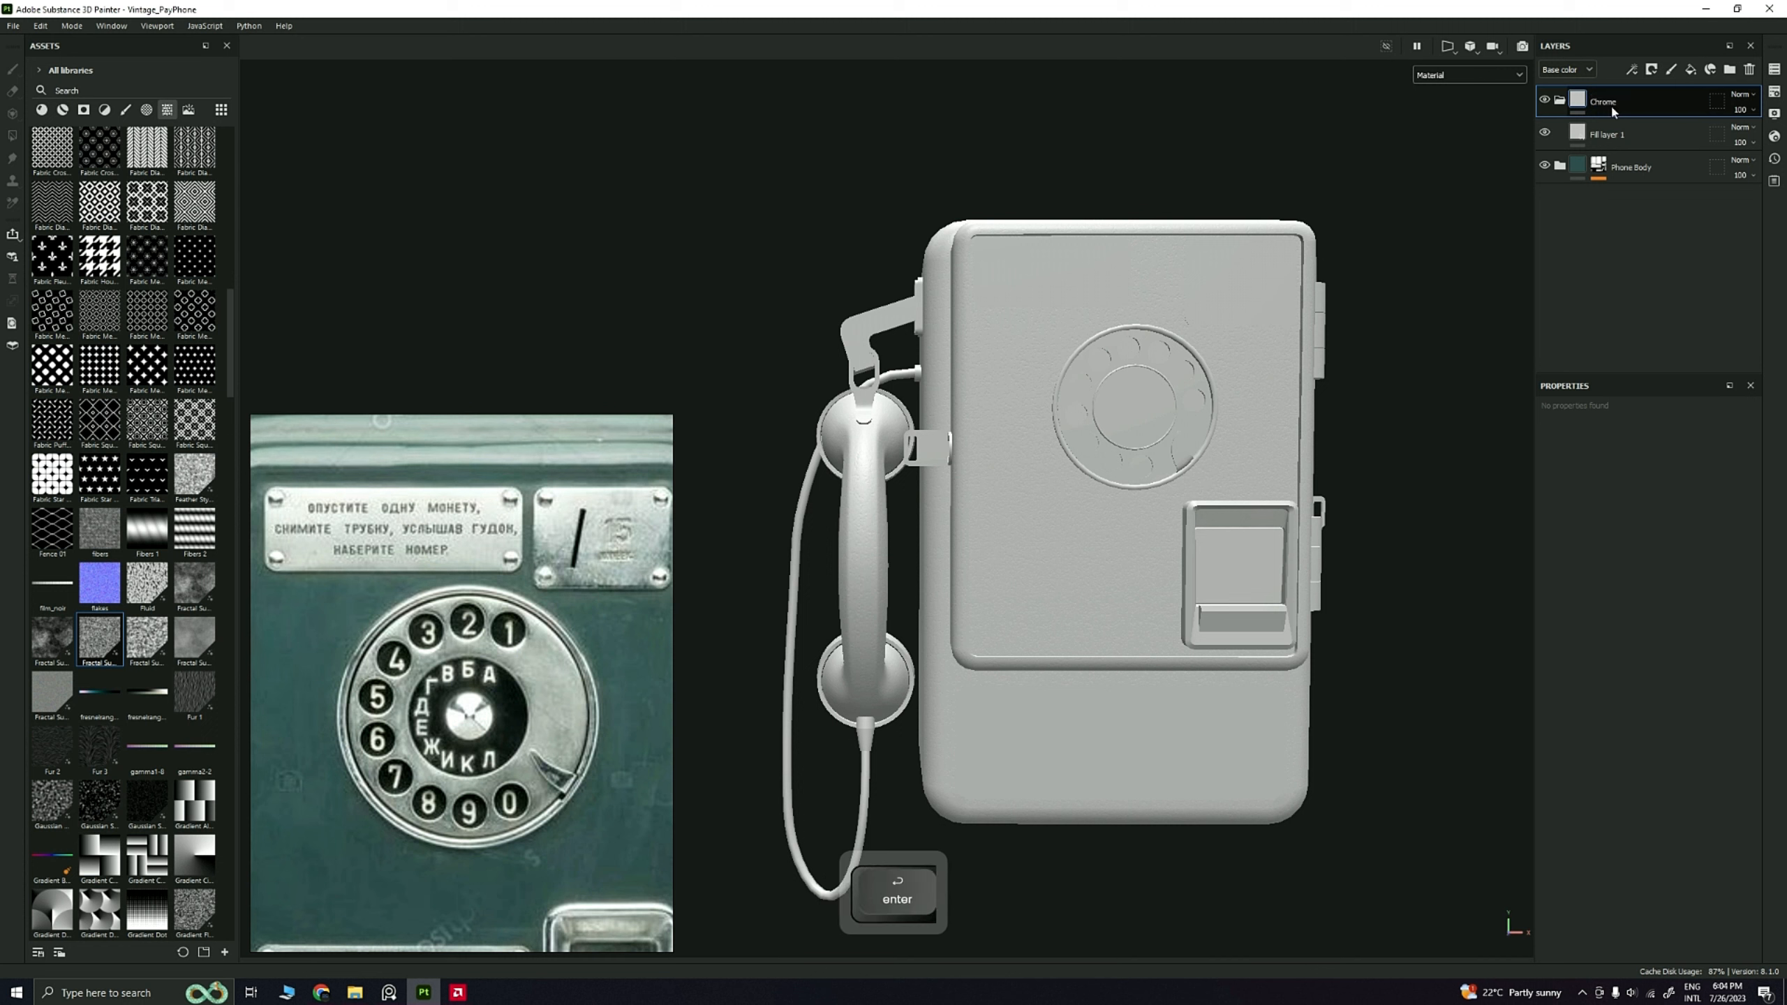
Step: Delete the plain fill layer inside the Chrome folder
left_click(1594, 134)
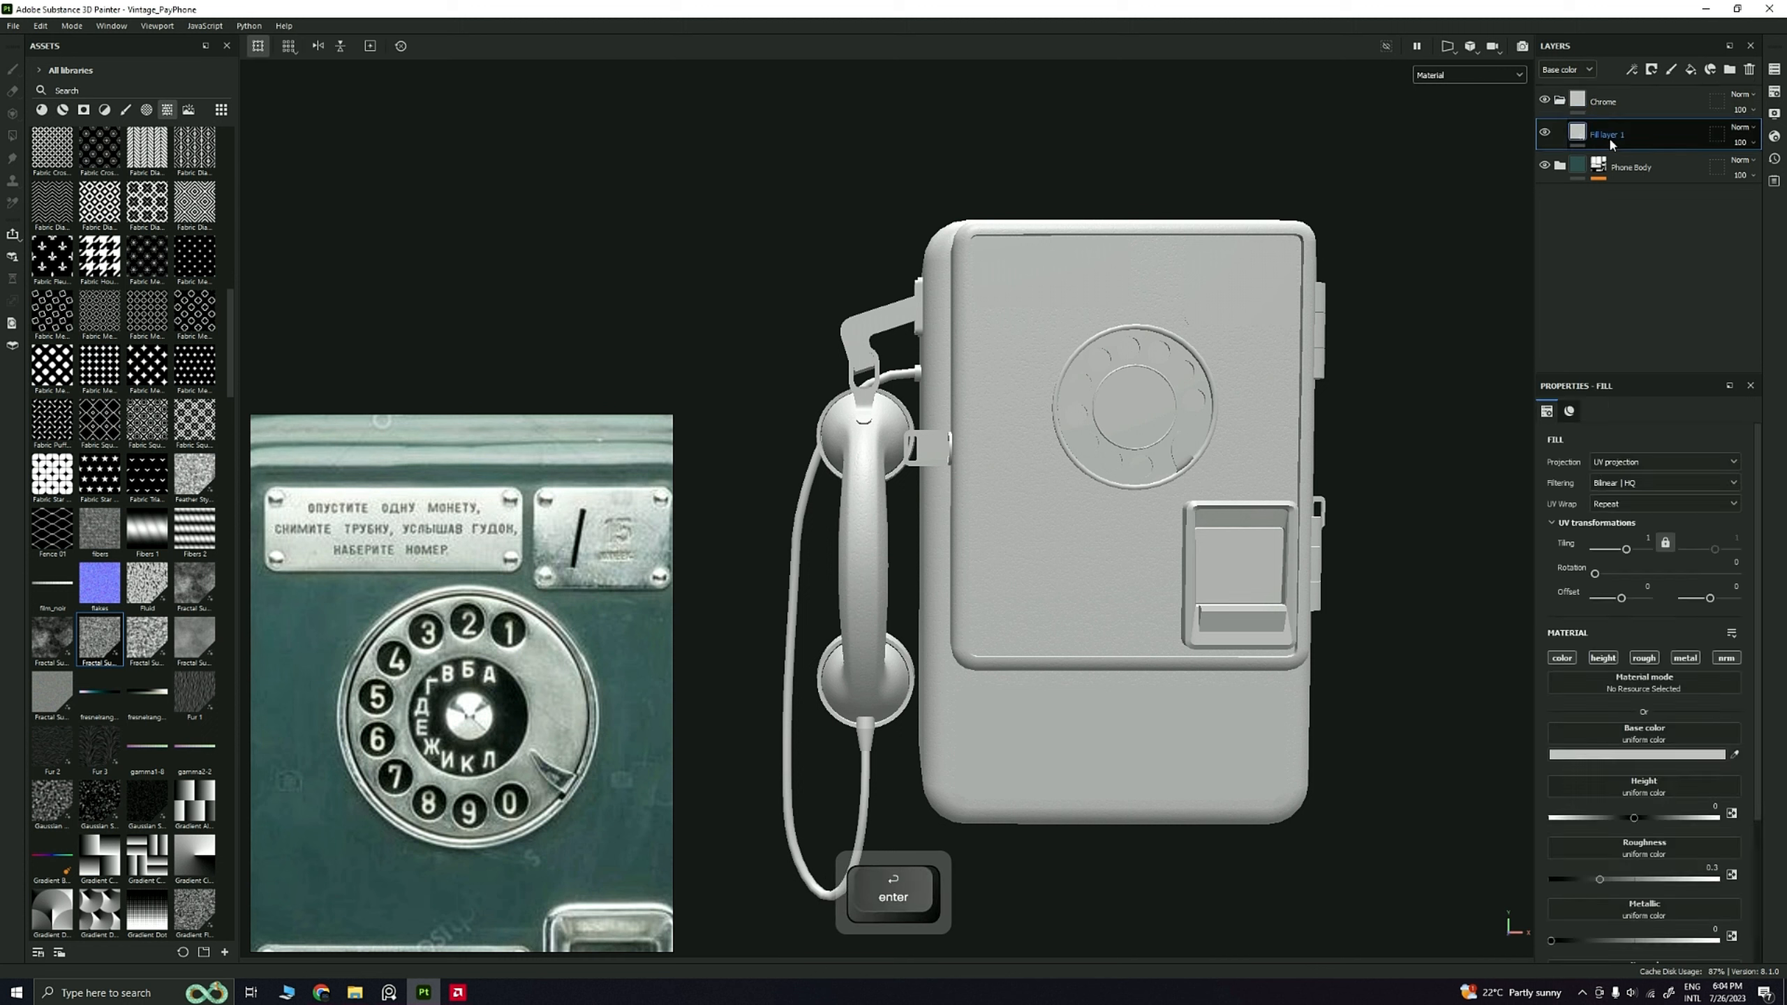
left_click(1569, 660, "alt")
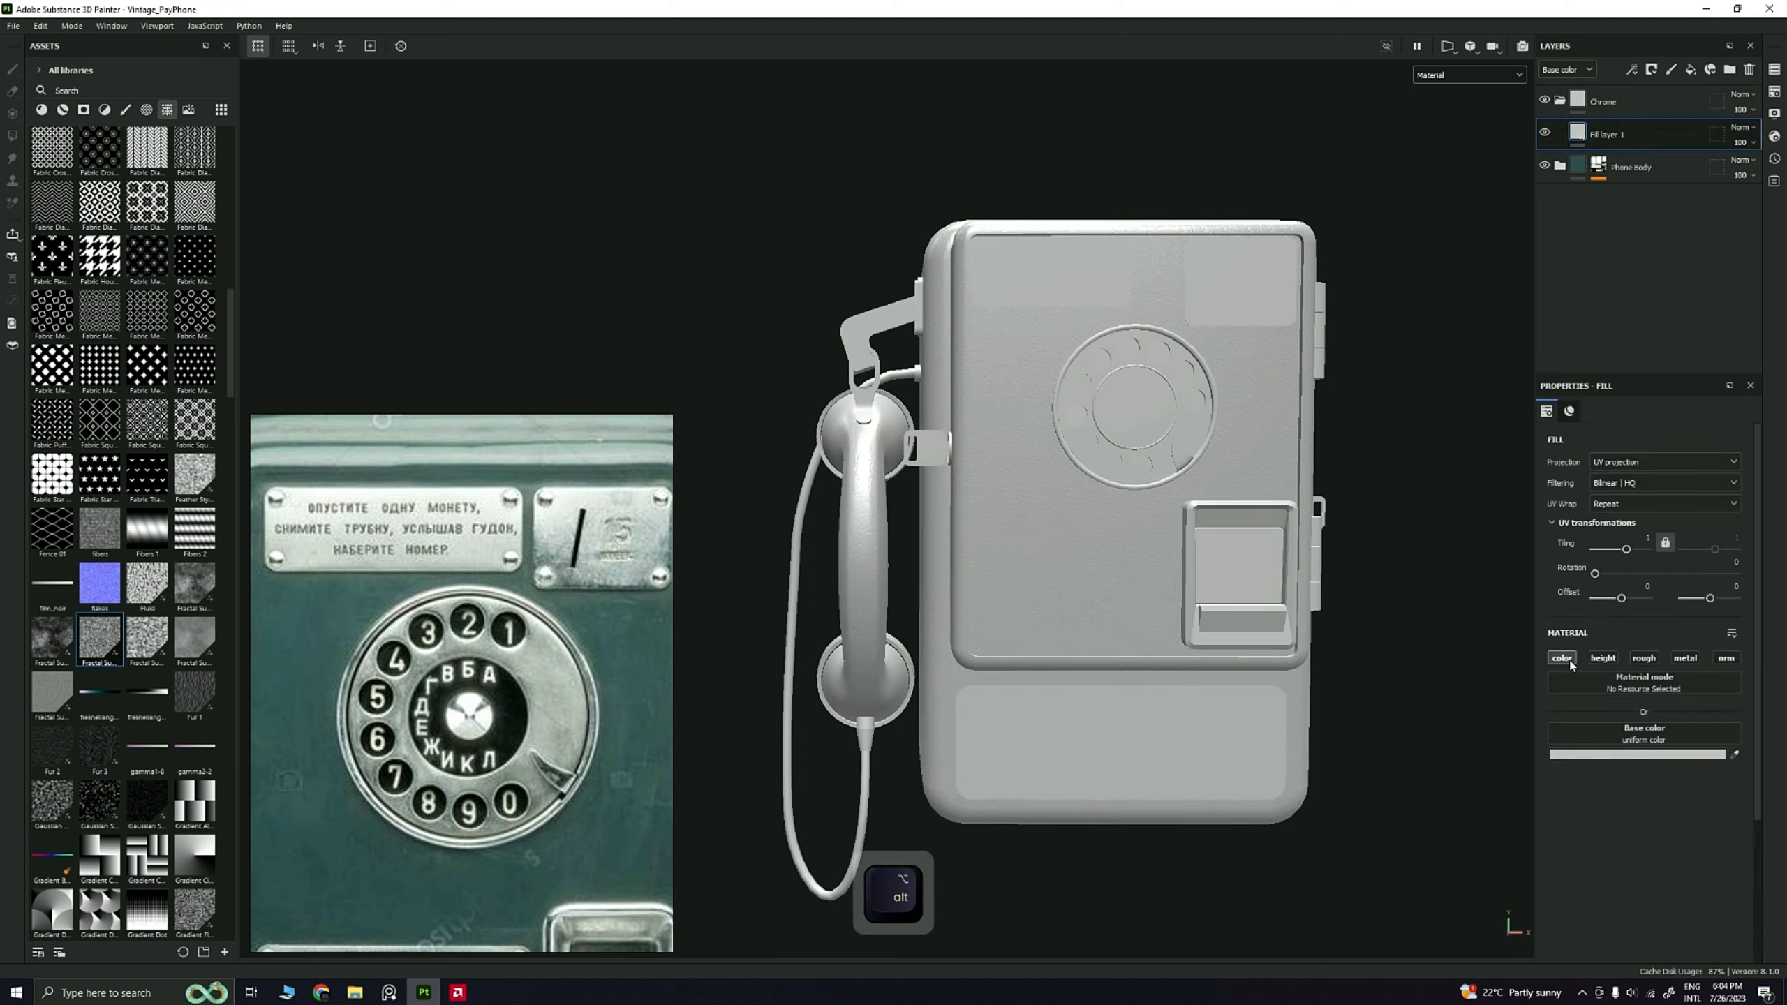
left_click(1749, 70)
Step: Search the materials for "chro" and place Pristine Metal inside the Chrome folder, checking its reflections under rotated lighting
left_click(41, 109)
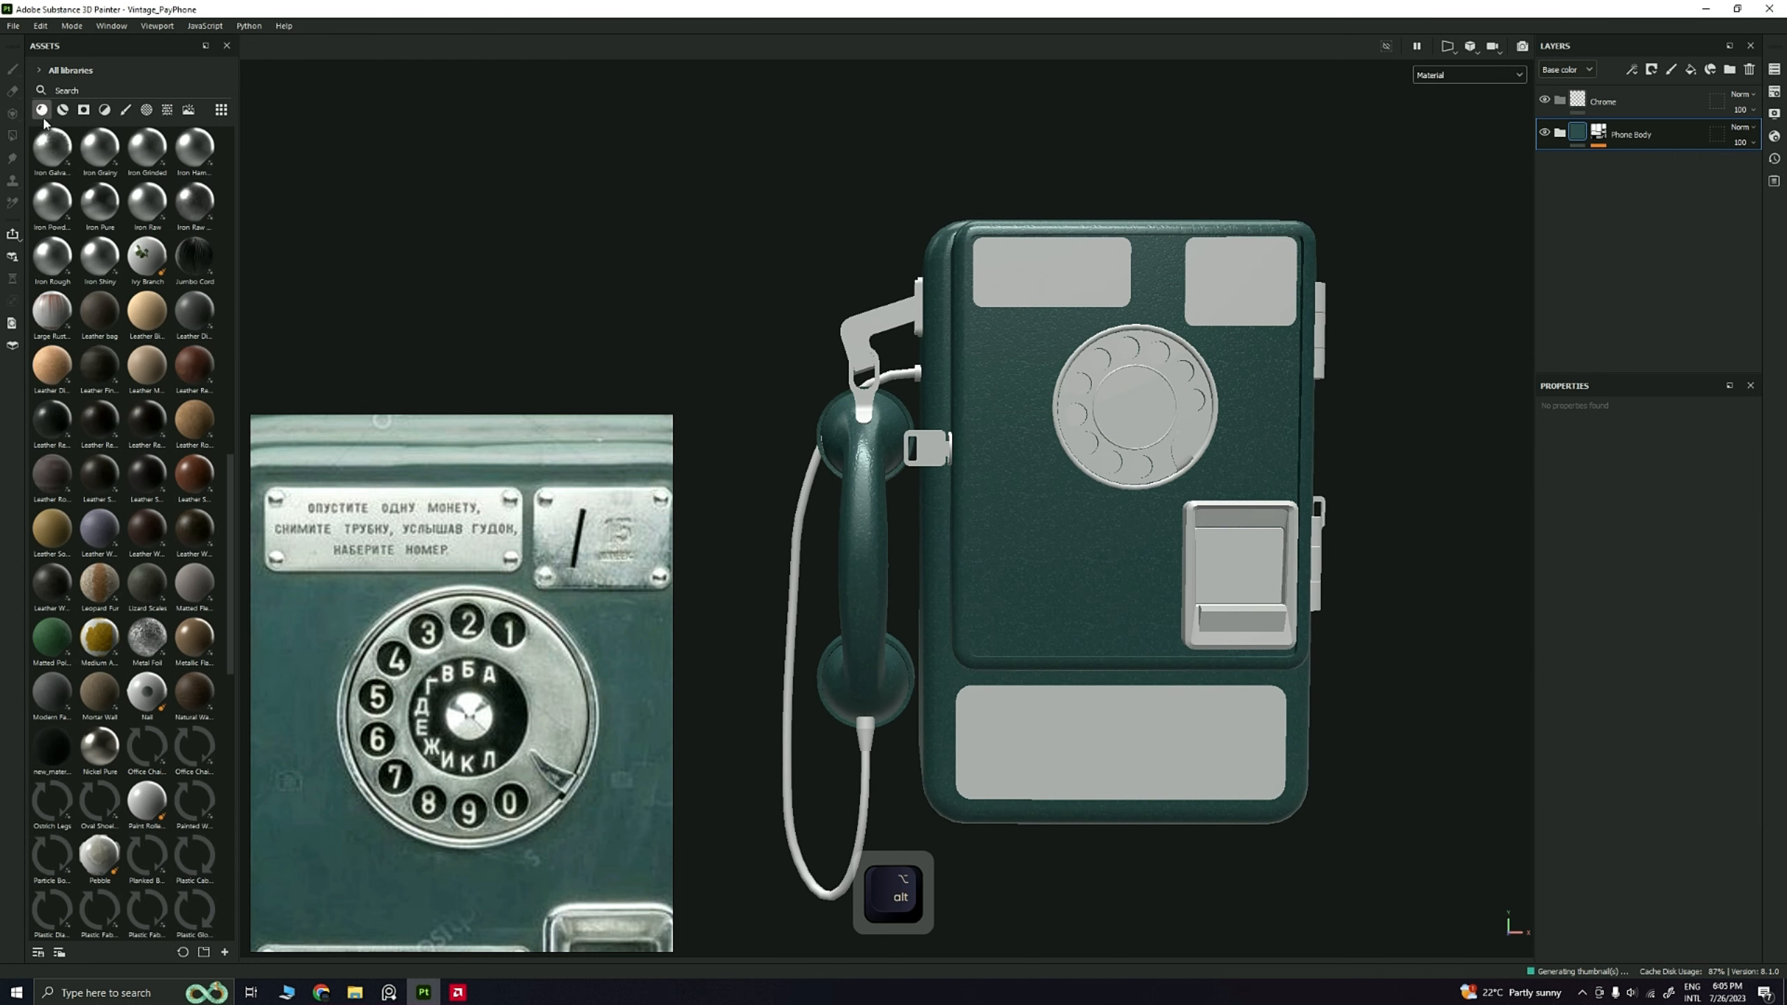
left_click(109, 90)
type("ch")
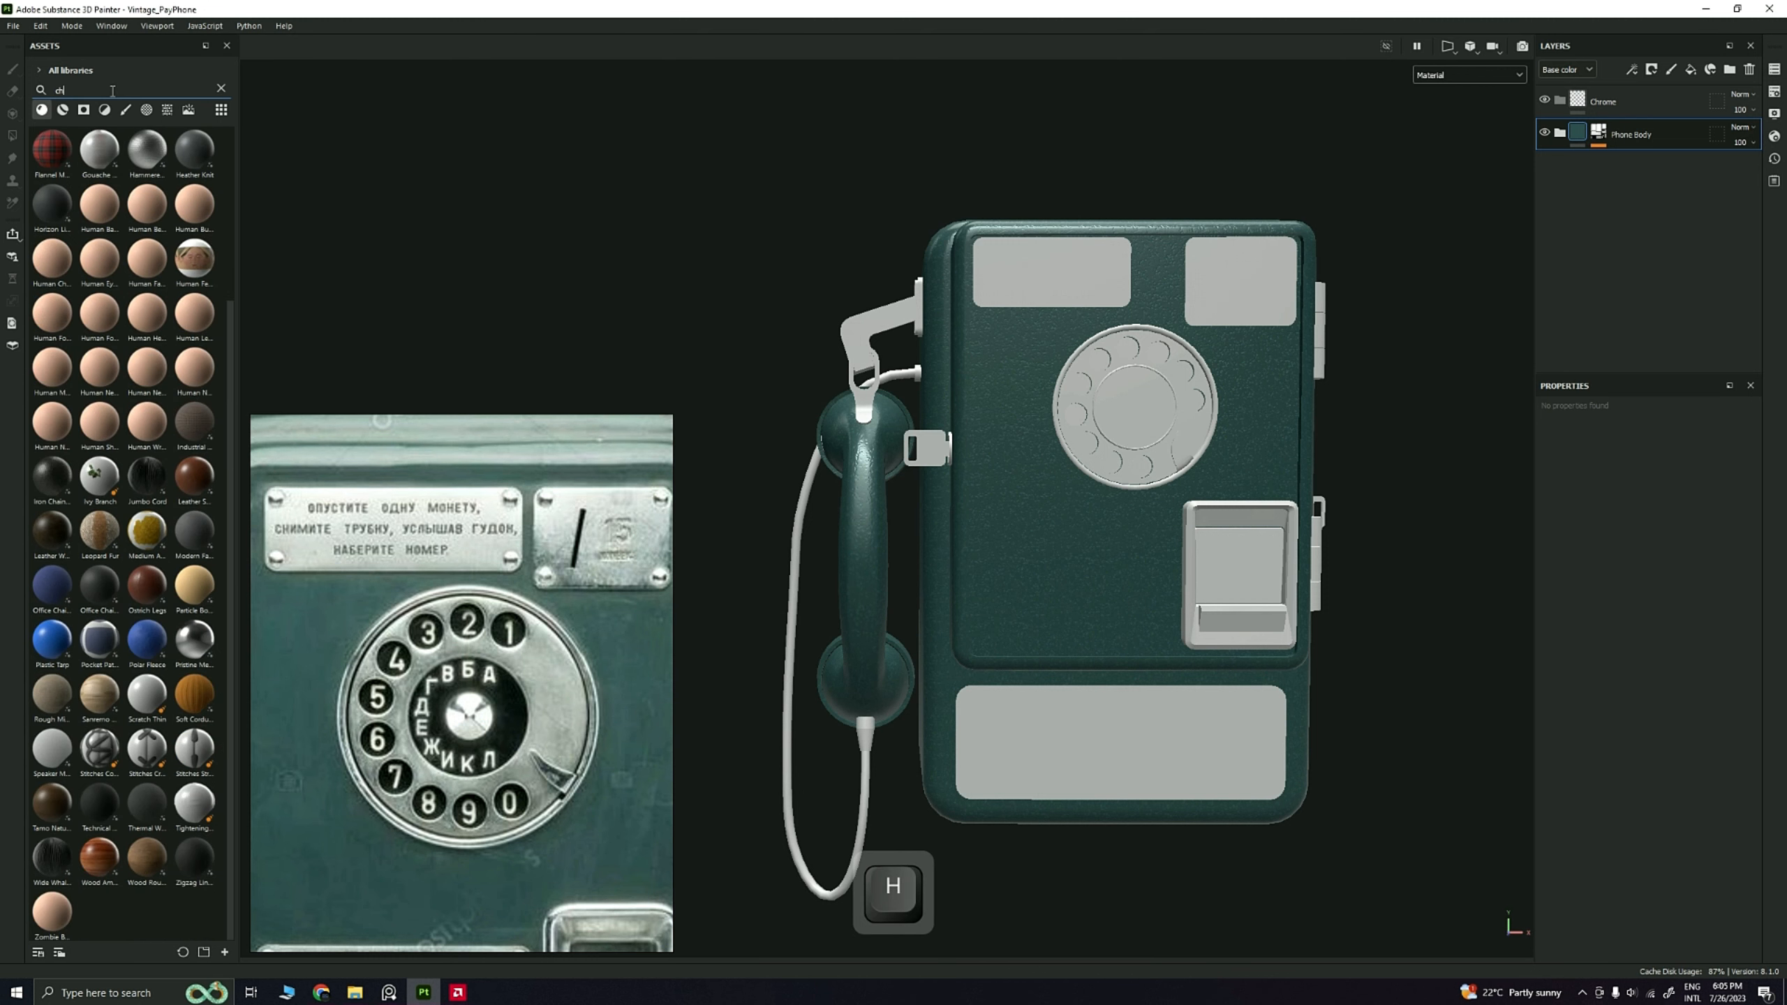
type("ro")
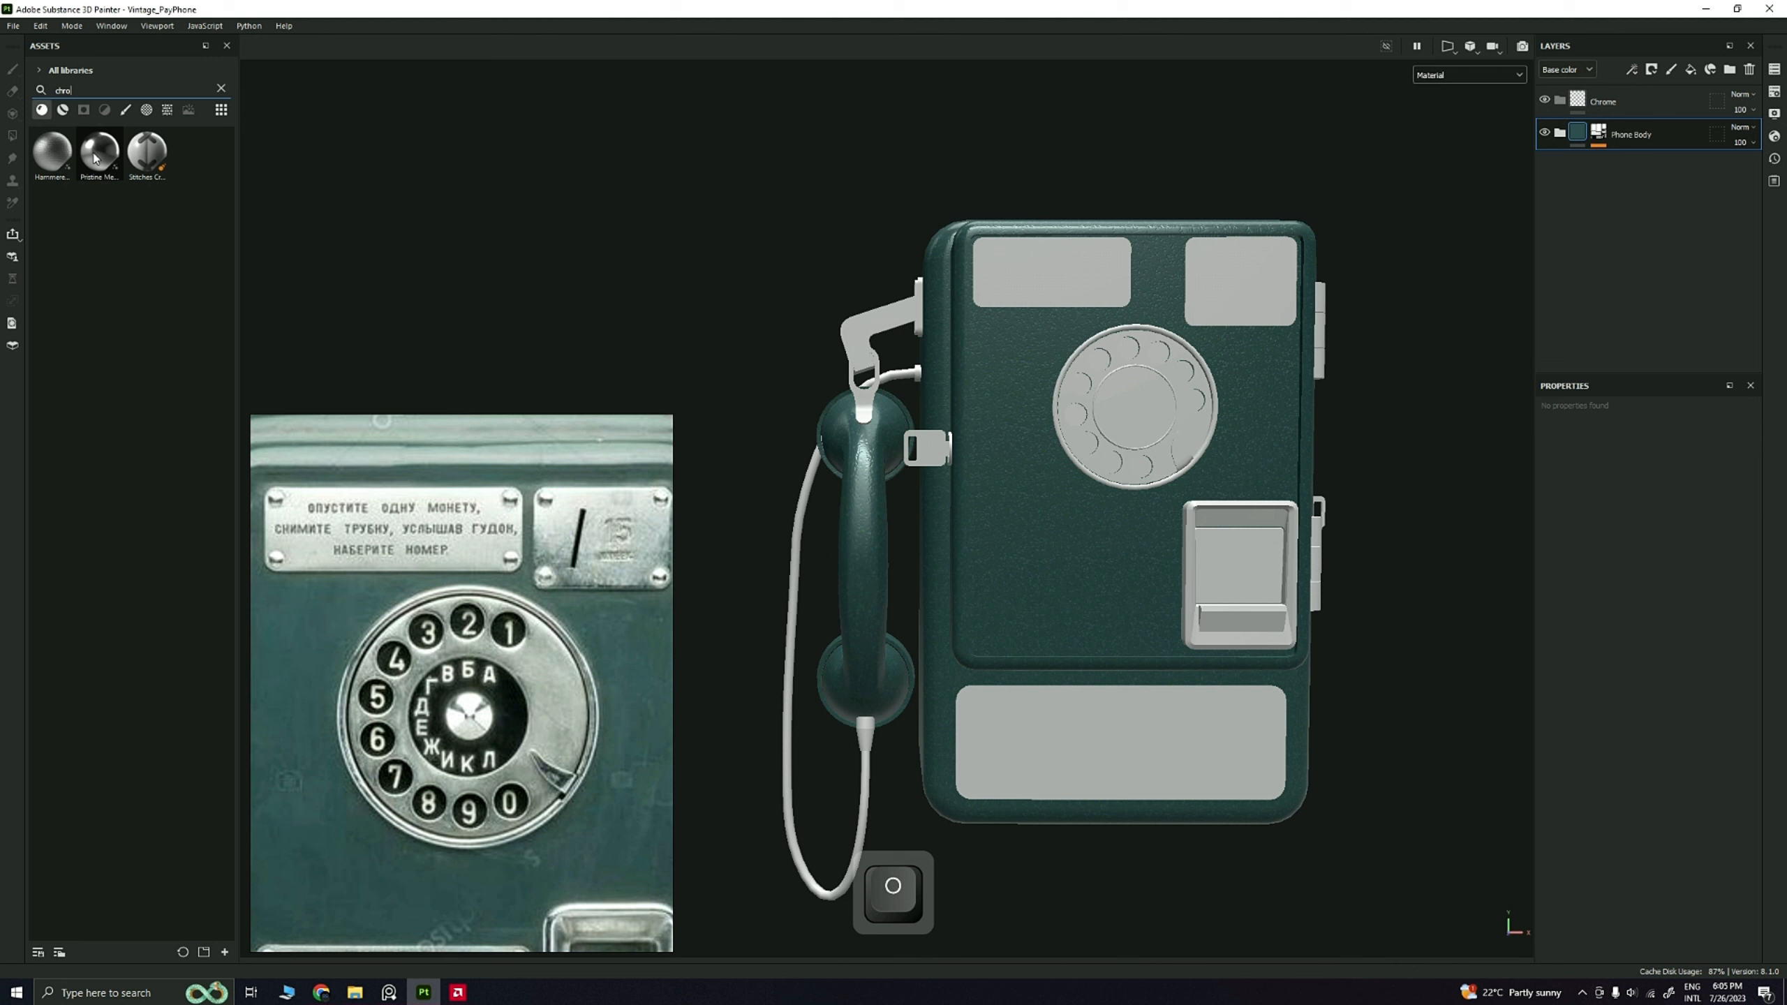
left_click_drag(97, 157, 1568, 114)
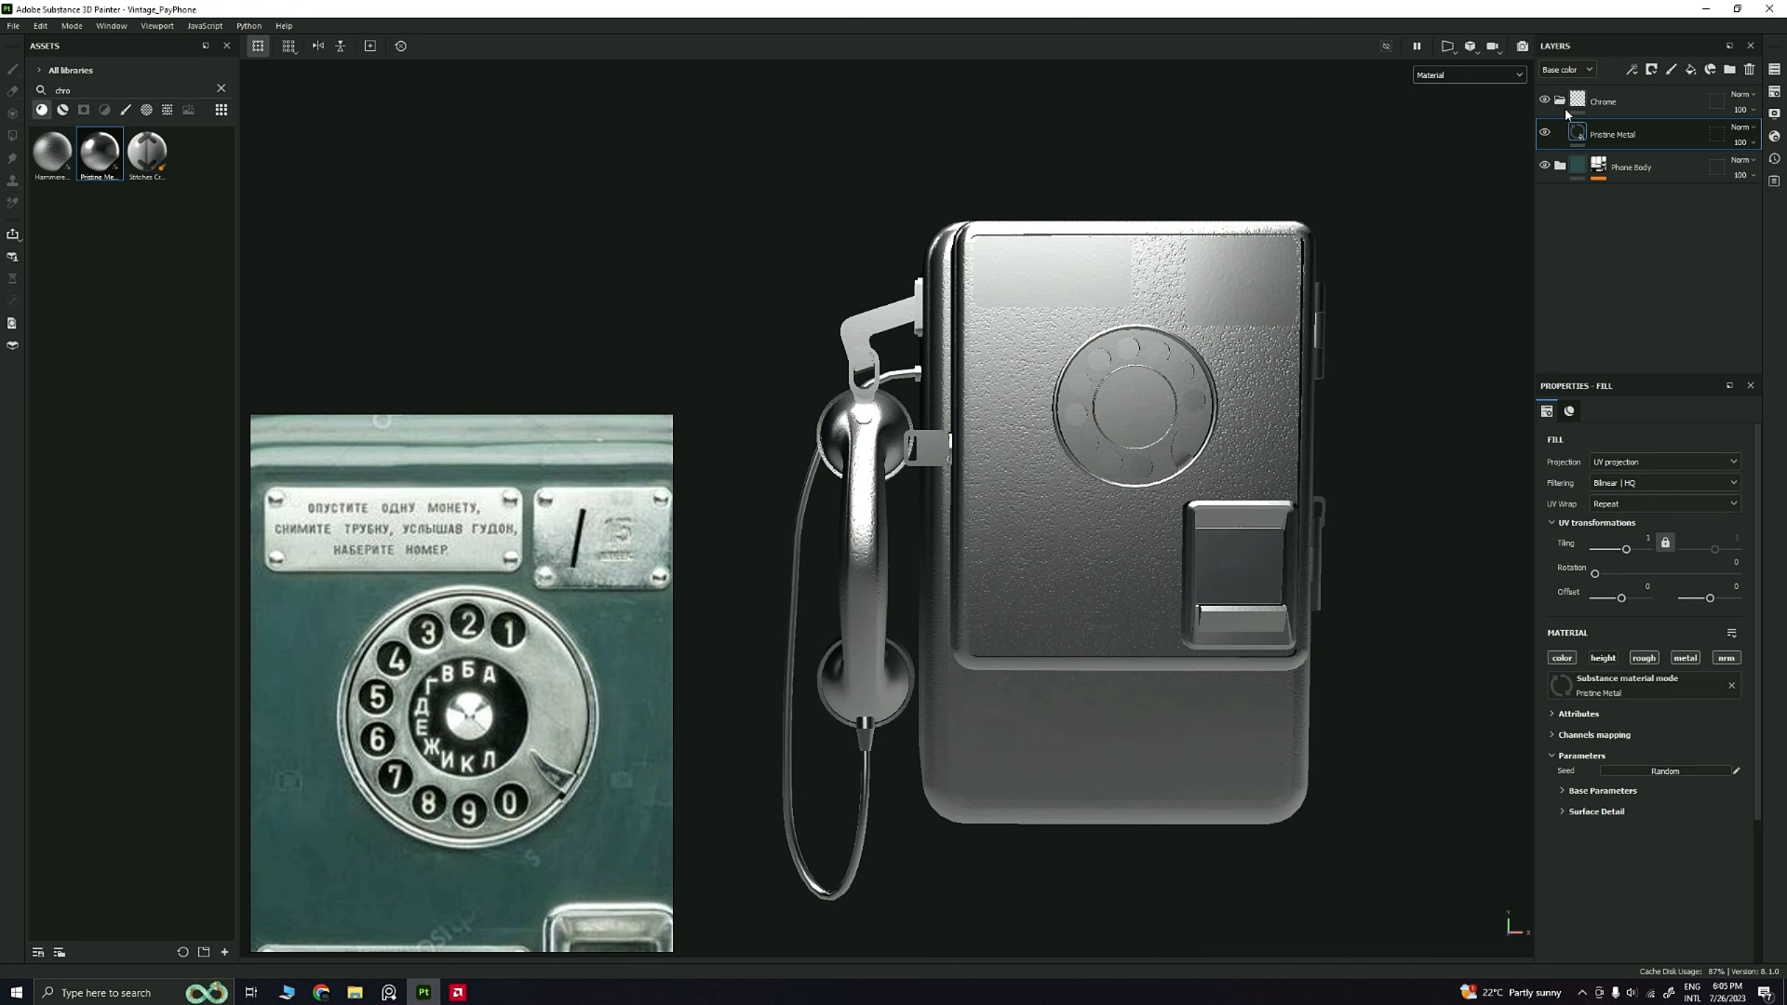
left_click_drag(1271, 299, 975, 331, "alt")
middle_click_drag(974, 331, 879, 392, "alt")
right_click_drag(879, 391, 1097, 693, "alt")
left_click_drag(942, 527, 1049, 515, "alt")
mouse_move(1049, 514)
right_mouse_down("shift")
mouse_move(1026, 492)
mouse_move(1041, 491)
right_mouse_up("shift")
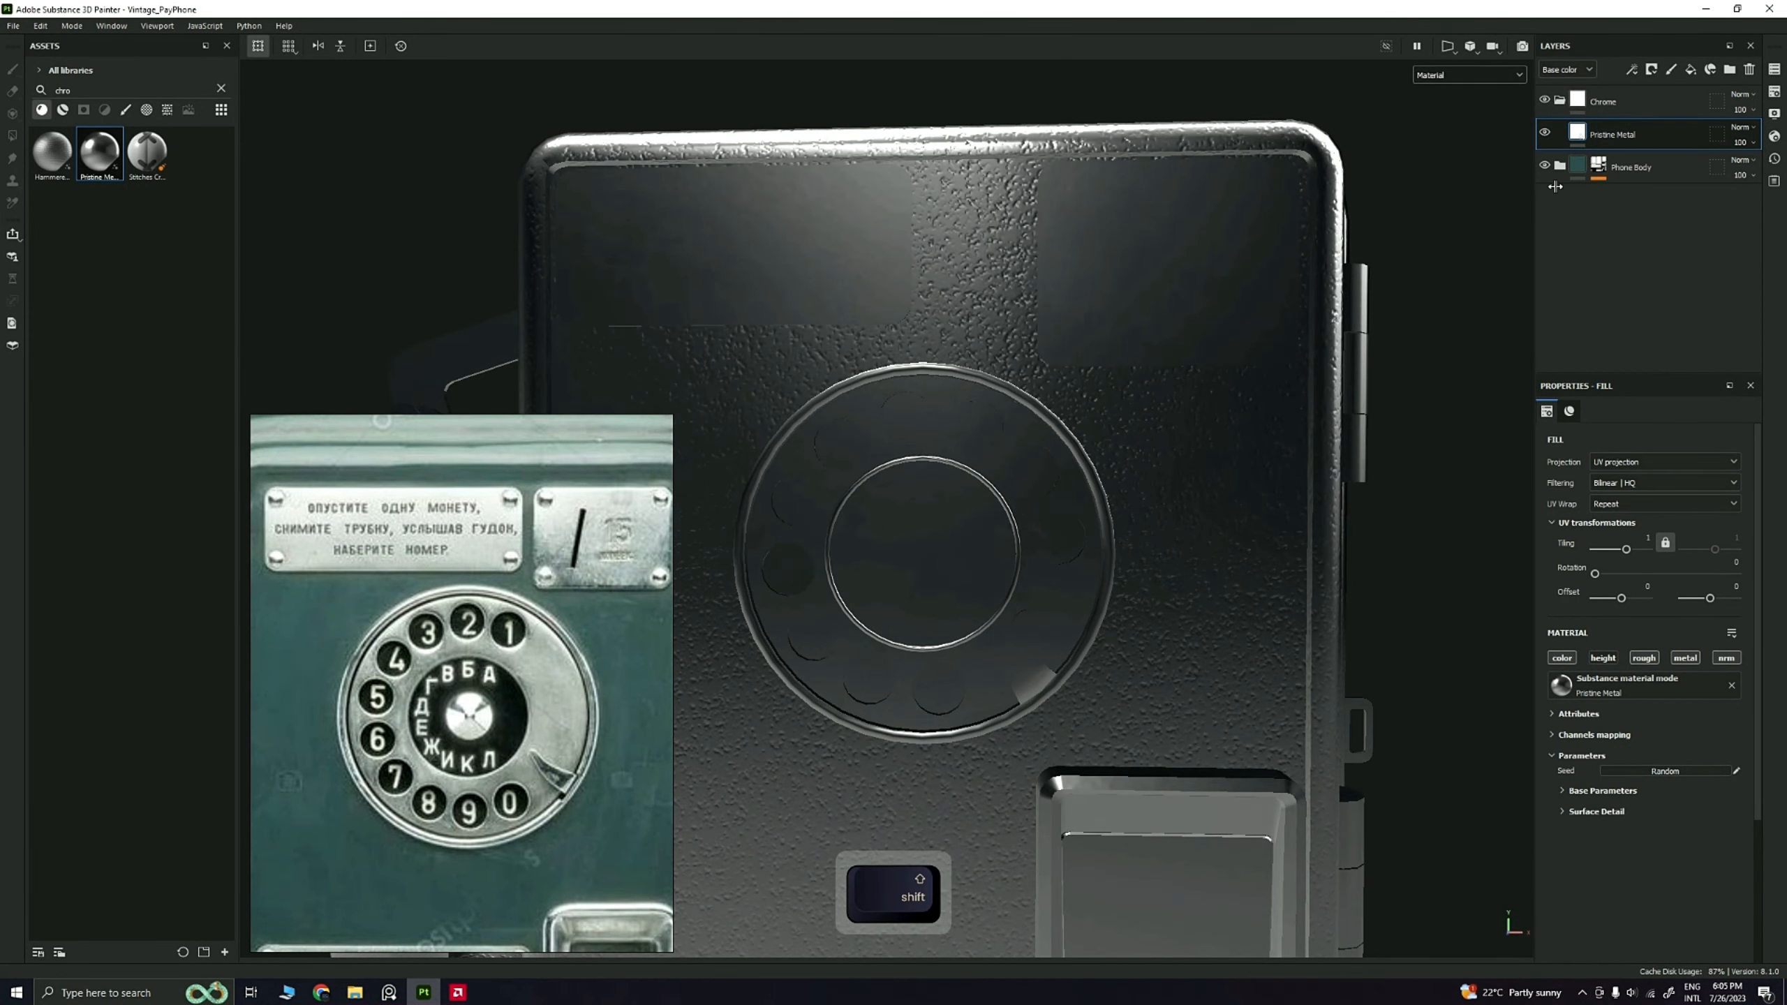
Step: Add a black mask to the Chrome folder
right_click(1612, 102)
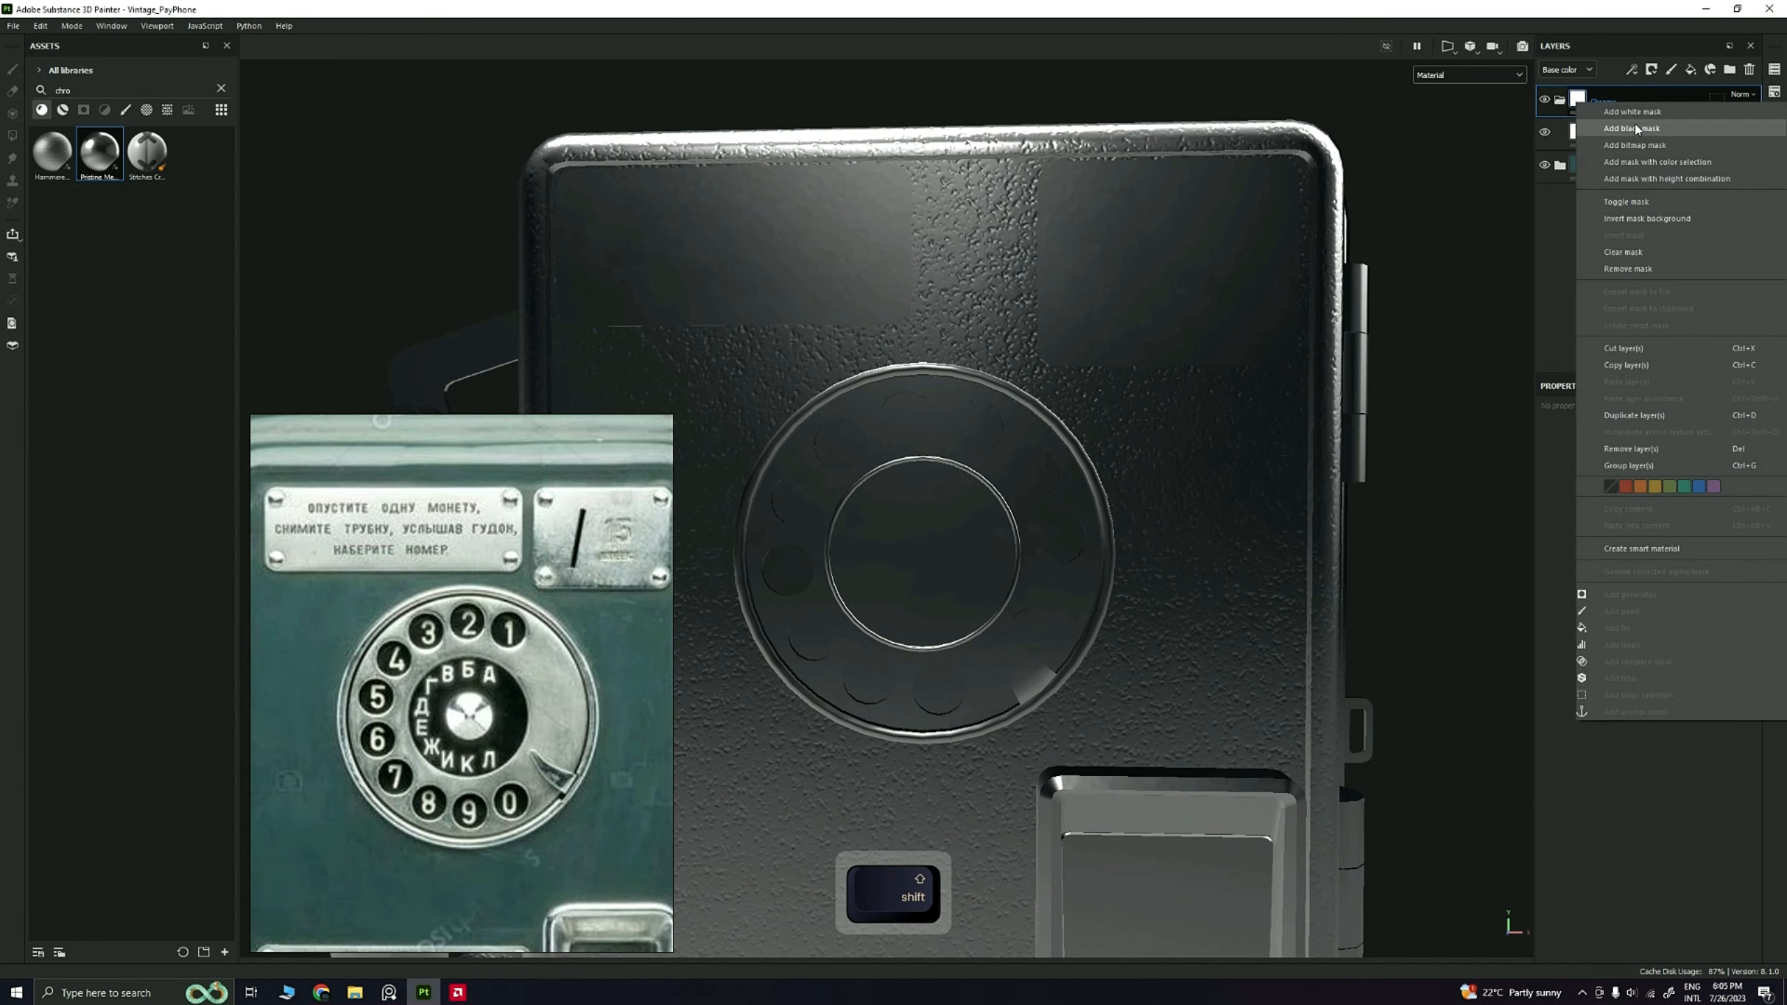
left_click(1633, 123)
right_click(1618, 102)
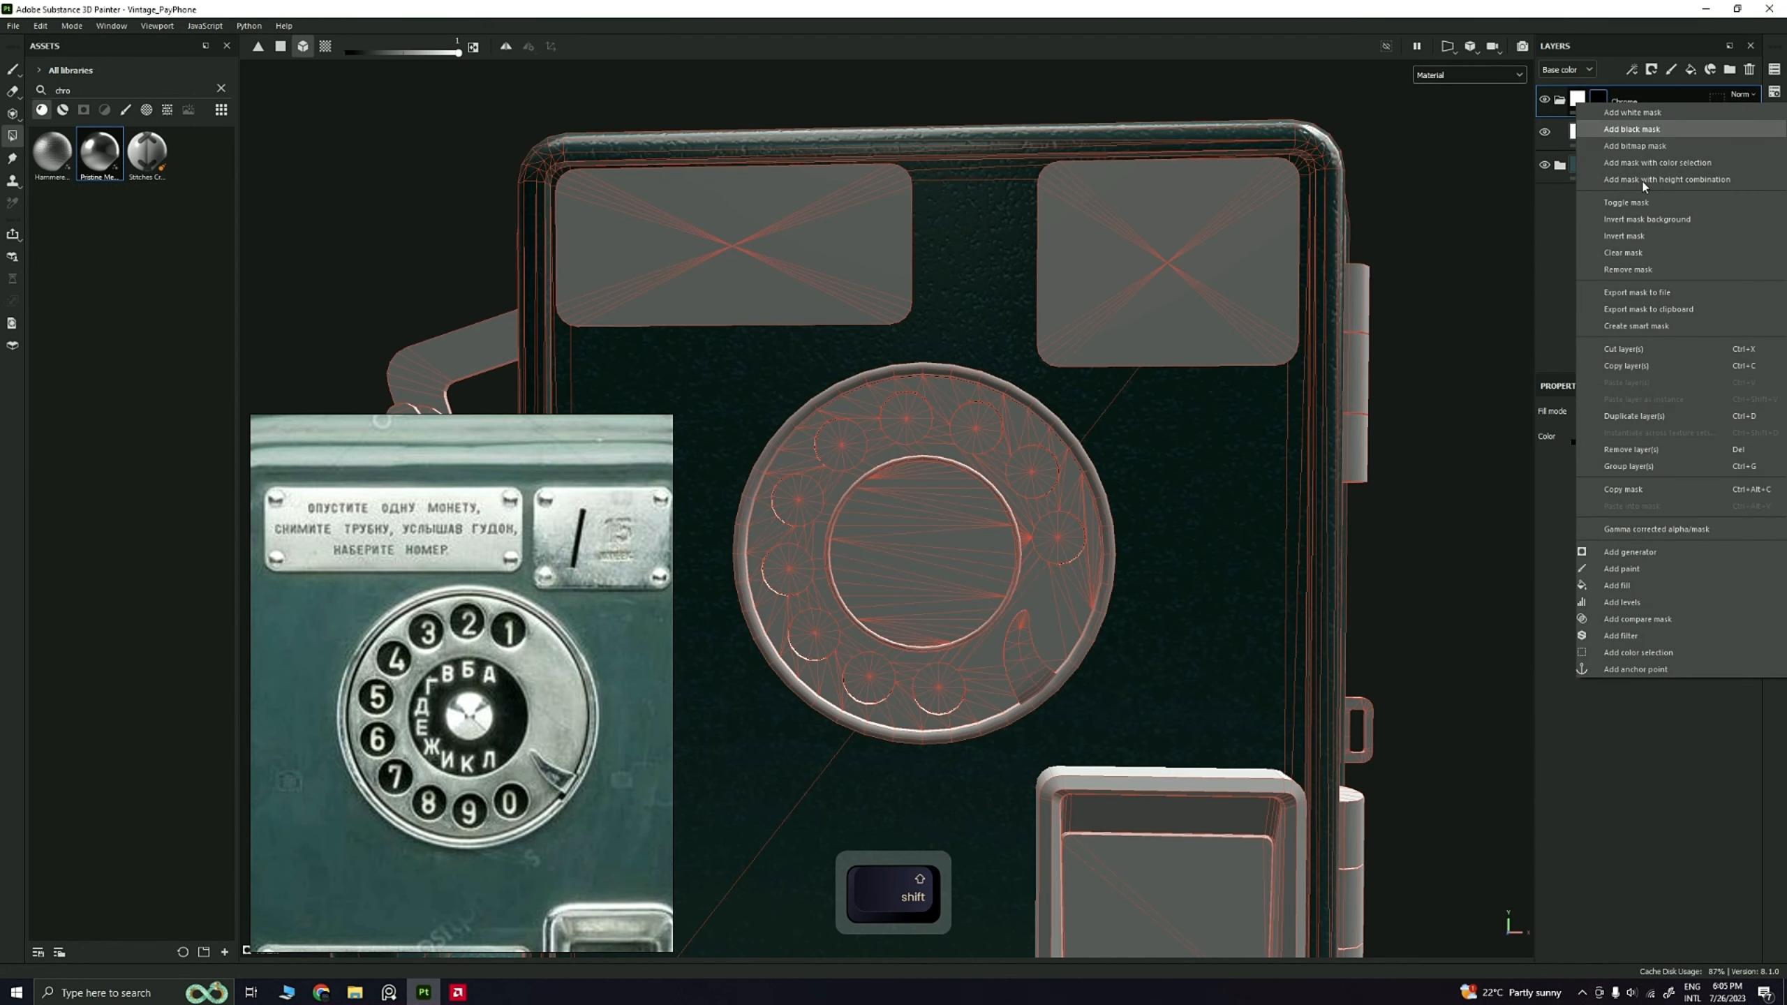
left_click(1620, 585)
right_click_drag(1305, 456, 1125, 391, "alt")
middle_click_drag(1125, 391, 1045, 347, "alt")
right_click_drag(1083, 357, 1153, 371, "alt")
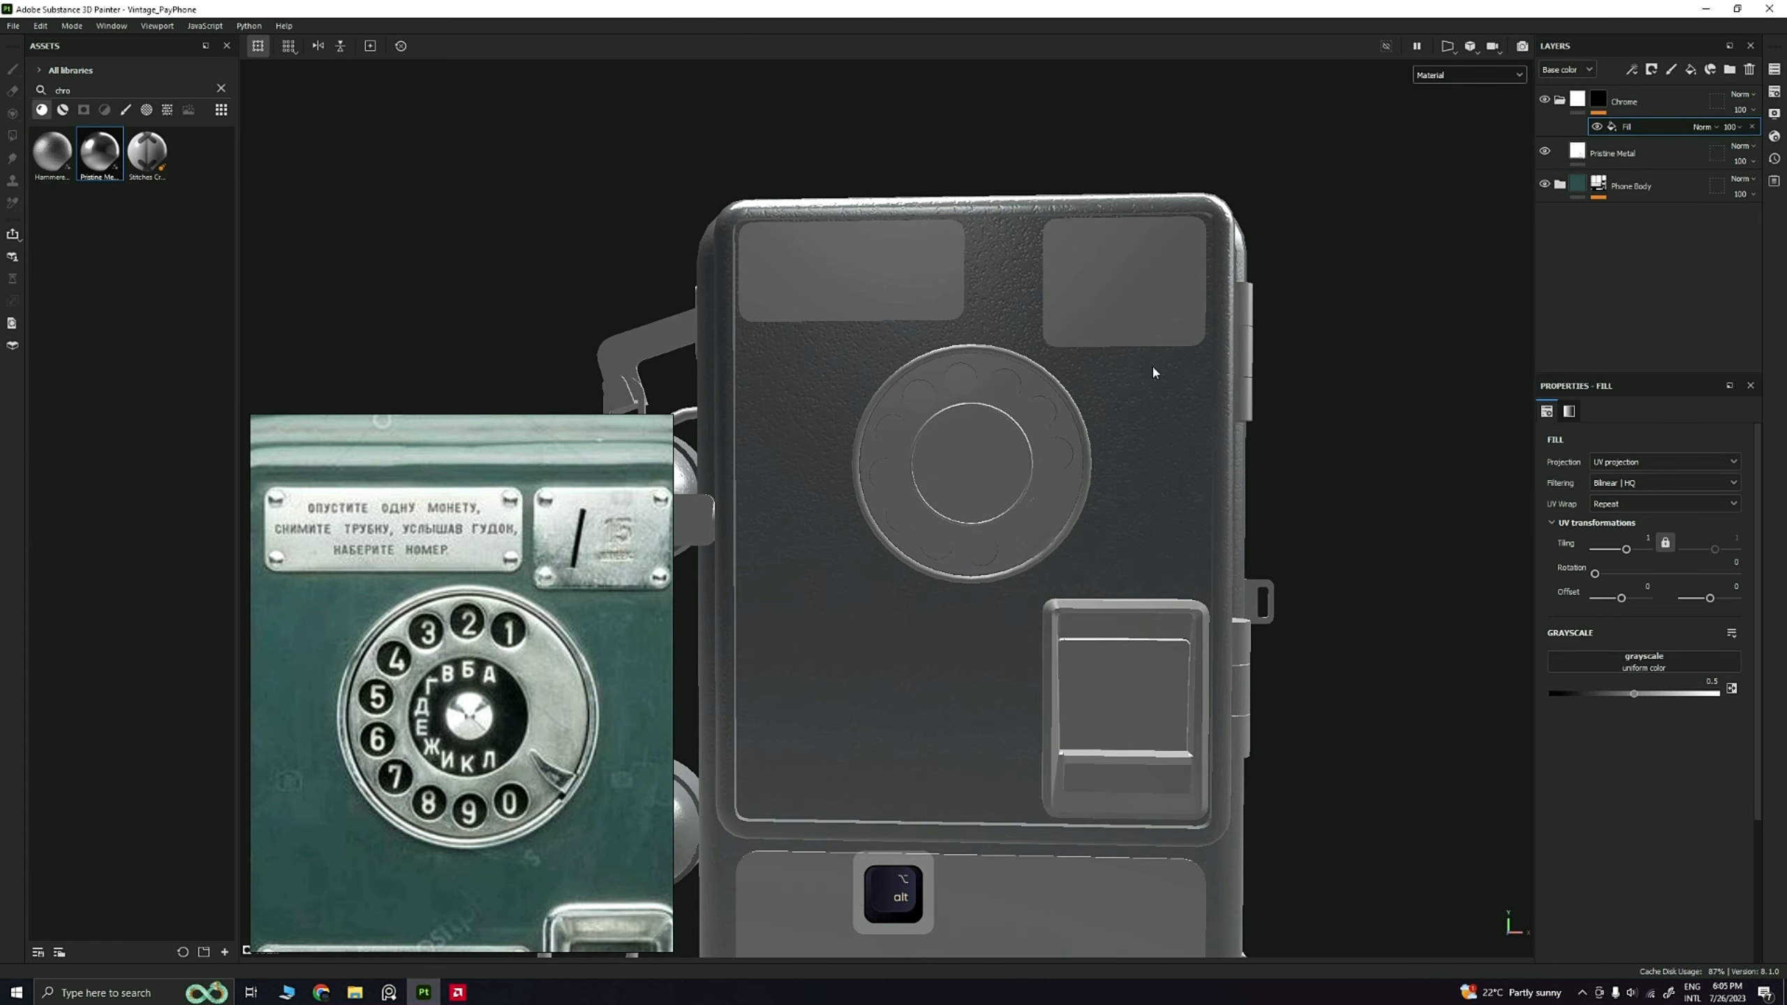
key("4")
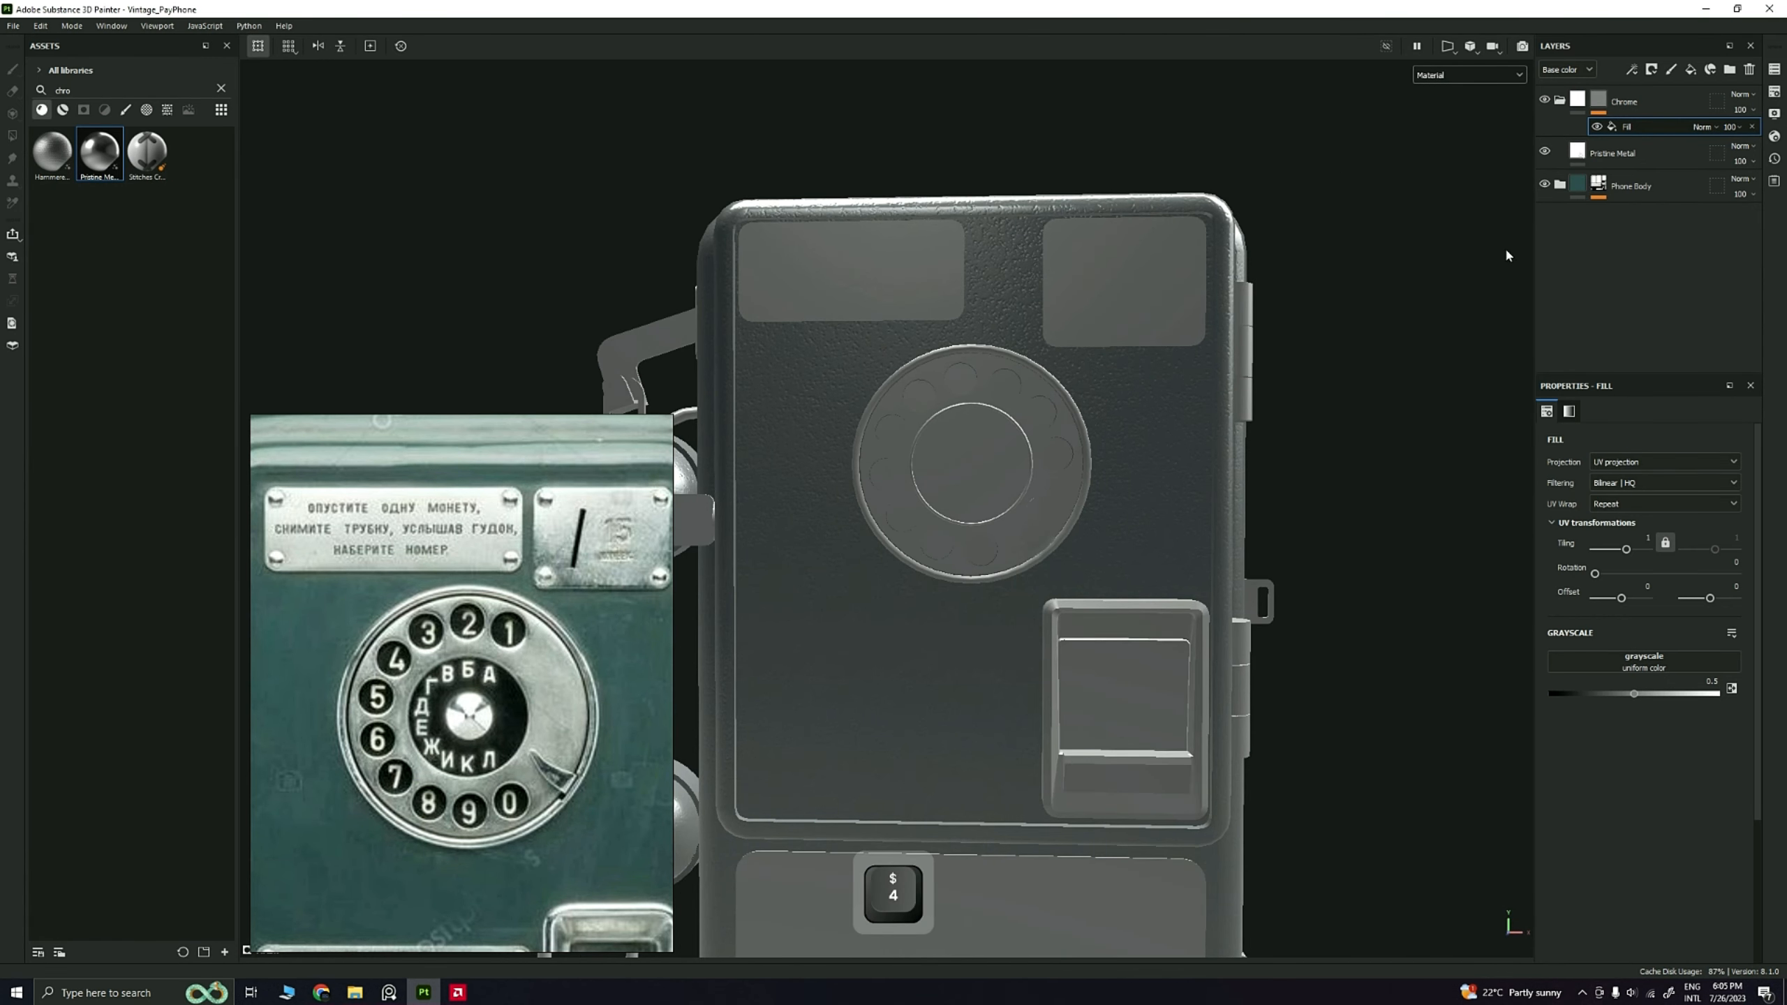
left_click(1753, 128)
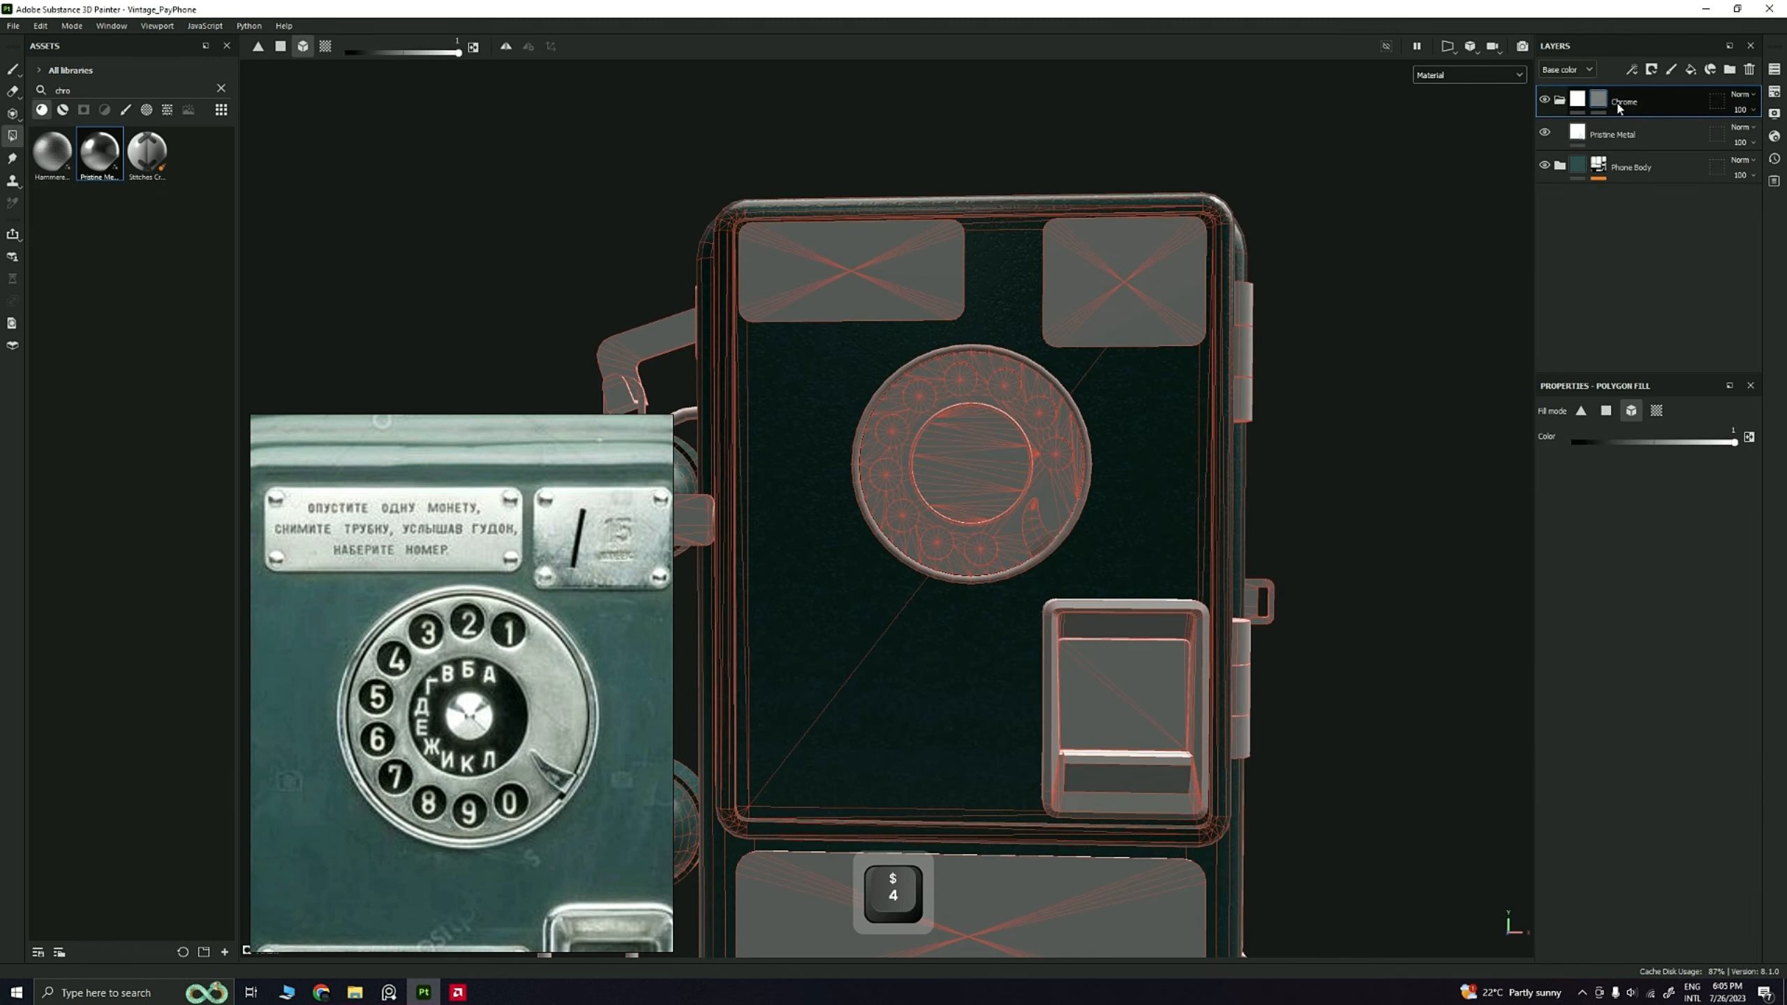
Step: Add a paint effect to the Chrome folder's mask and polygon-fill the rotary dial's plate, outer rim, centre disc and finger stop
right_click(1598, 97)
left_click(1660, 562)
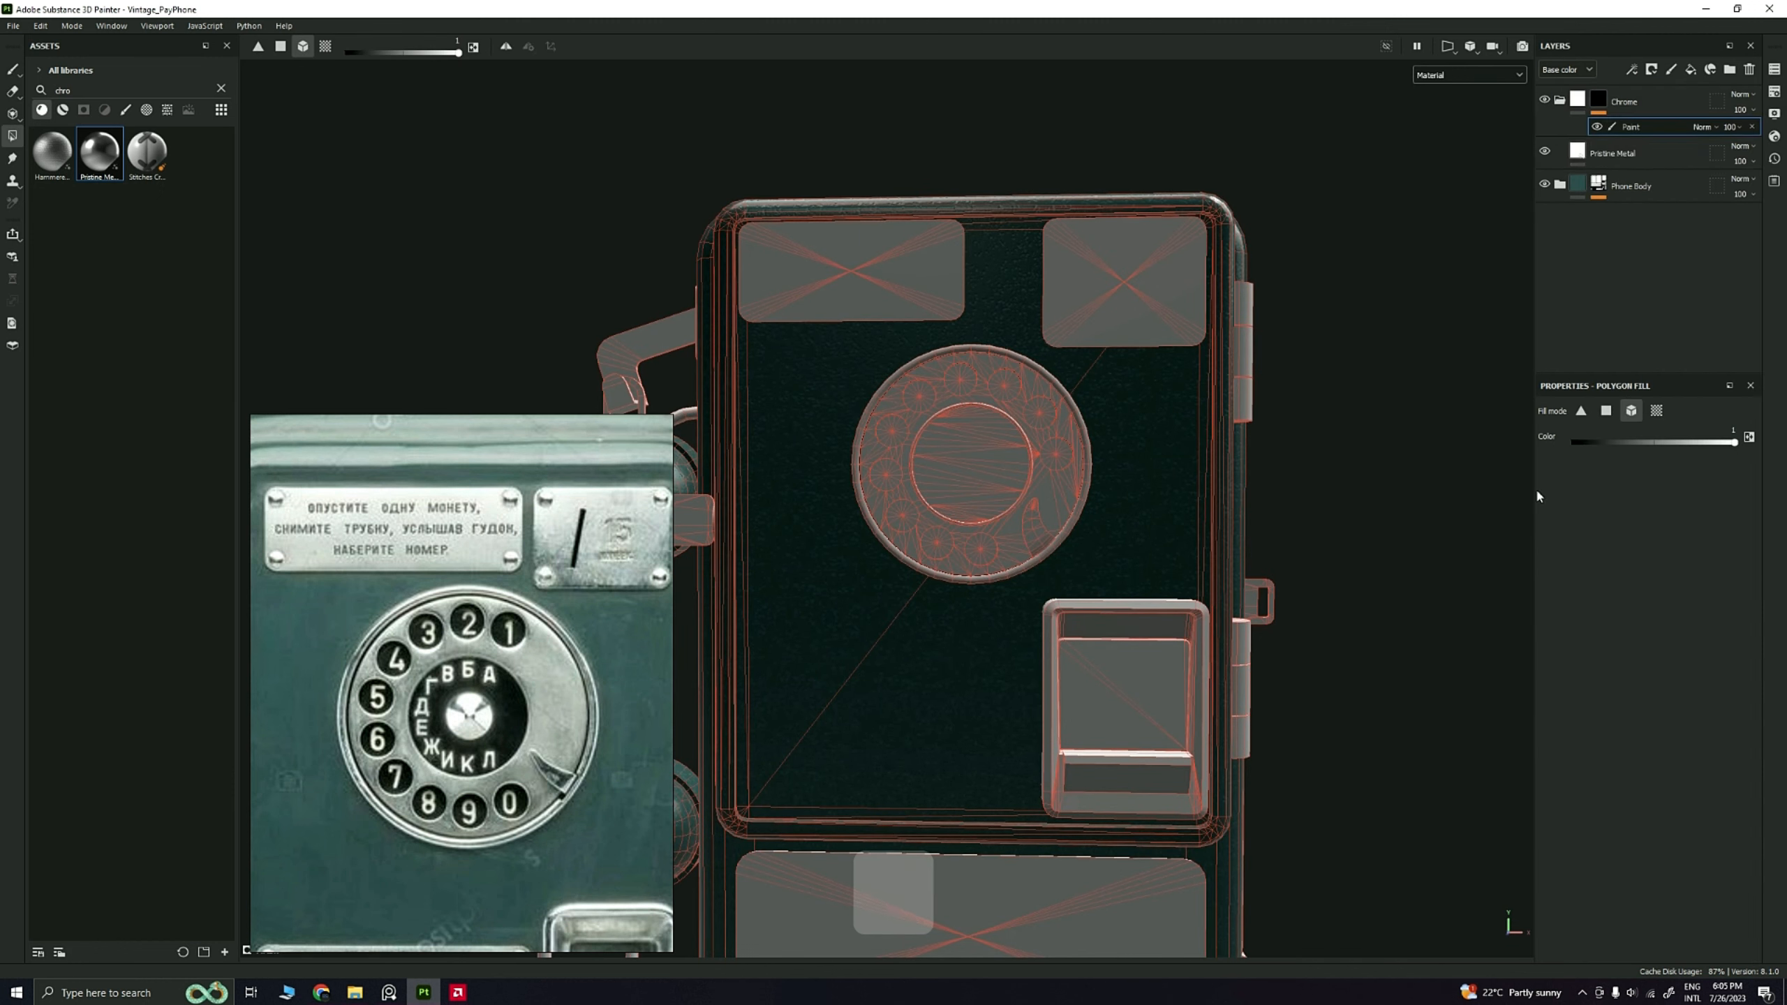
left_click_drag(1405, 431, 1048, 439, "alt")
right_click_drag(1048, 440, 1024, 516, "alt")
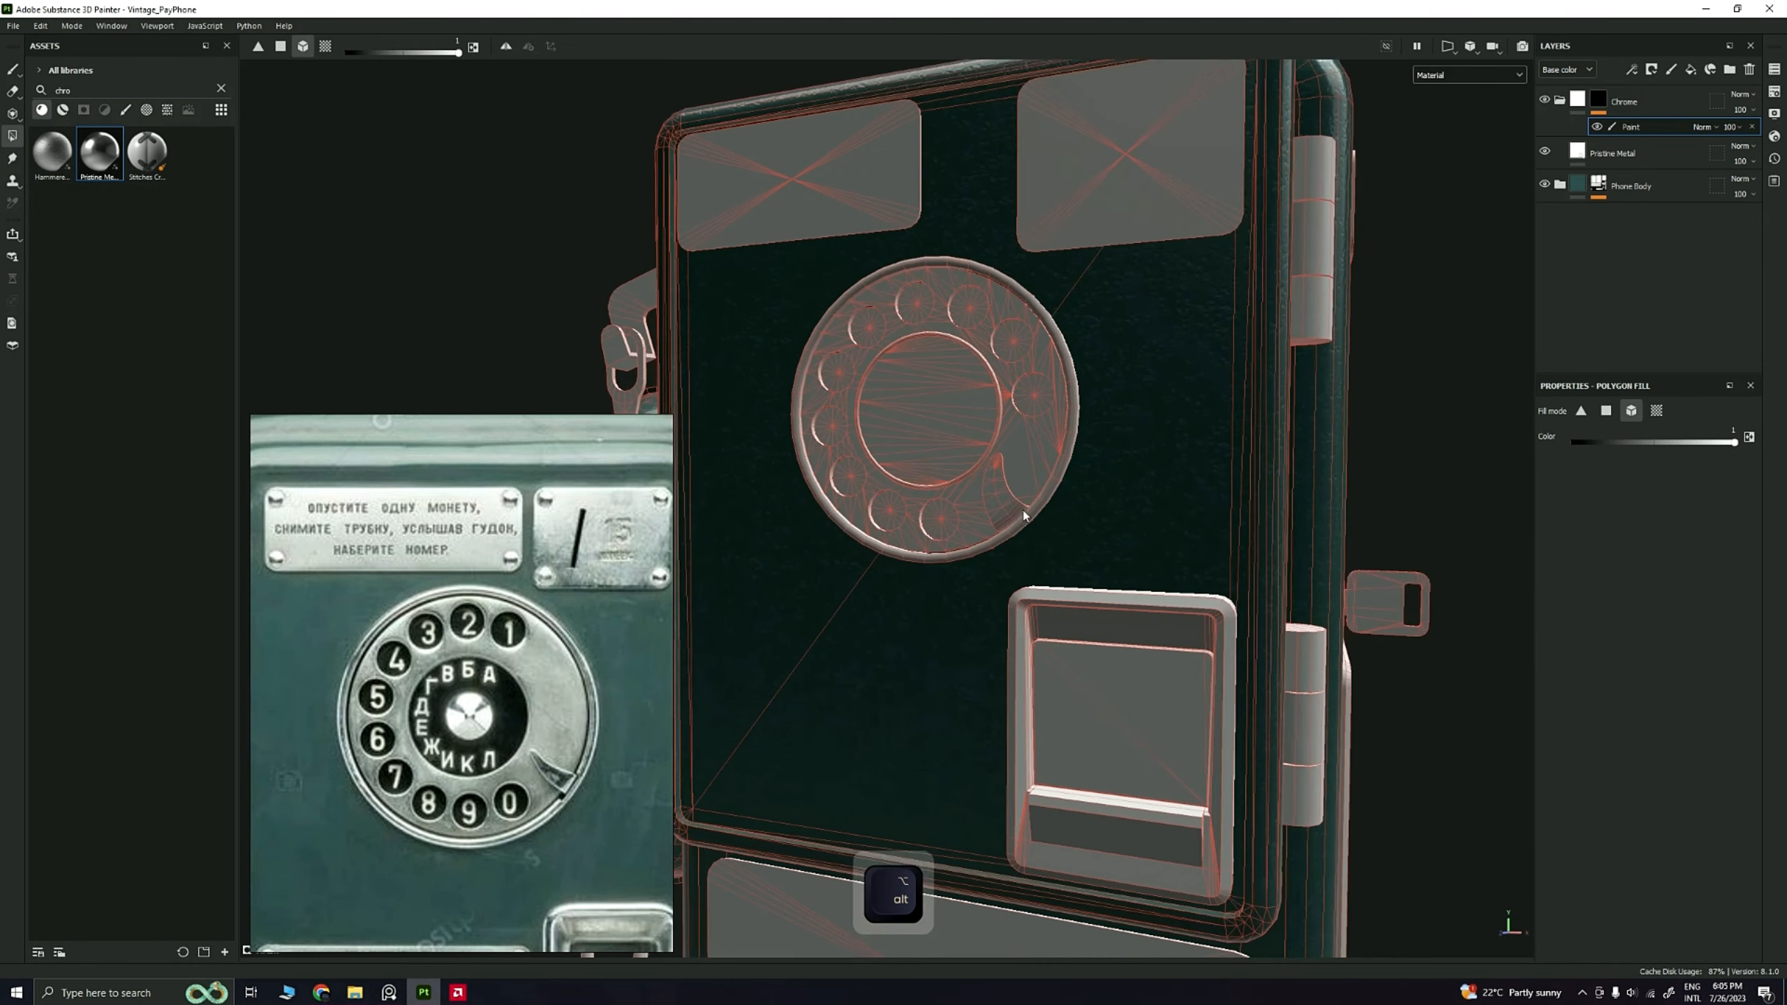
middle_click_drag(862, 331, 907, 430, "alt")
right_click_drag(907, 429, 914, 551, "alt")
left_click(906, 546)
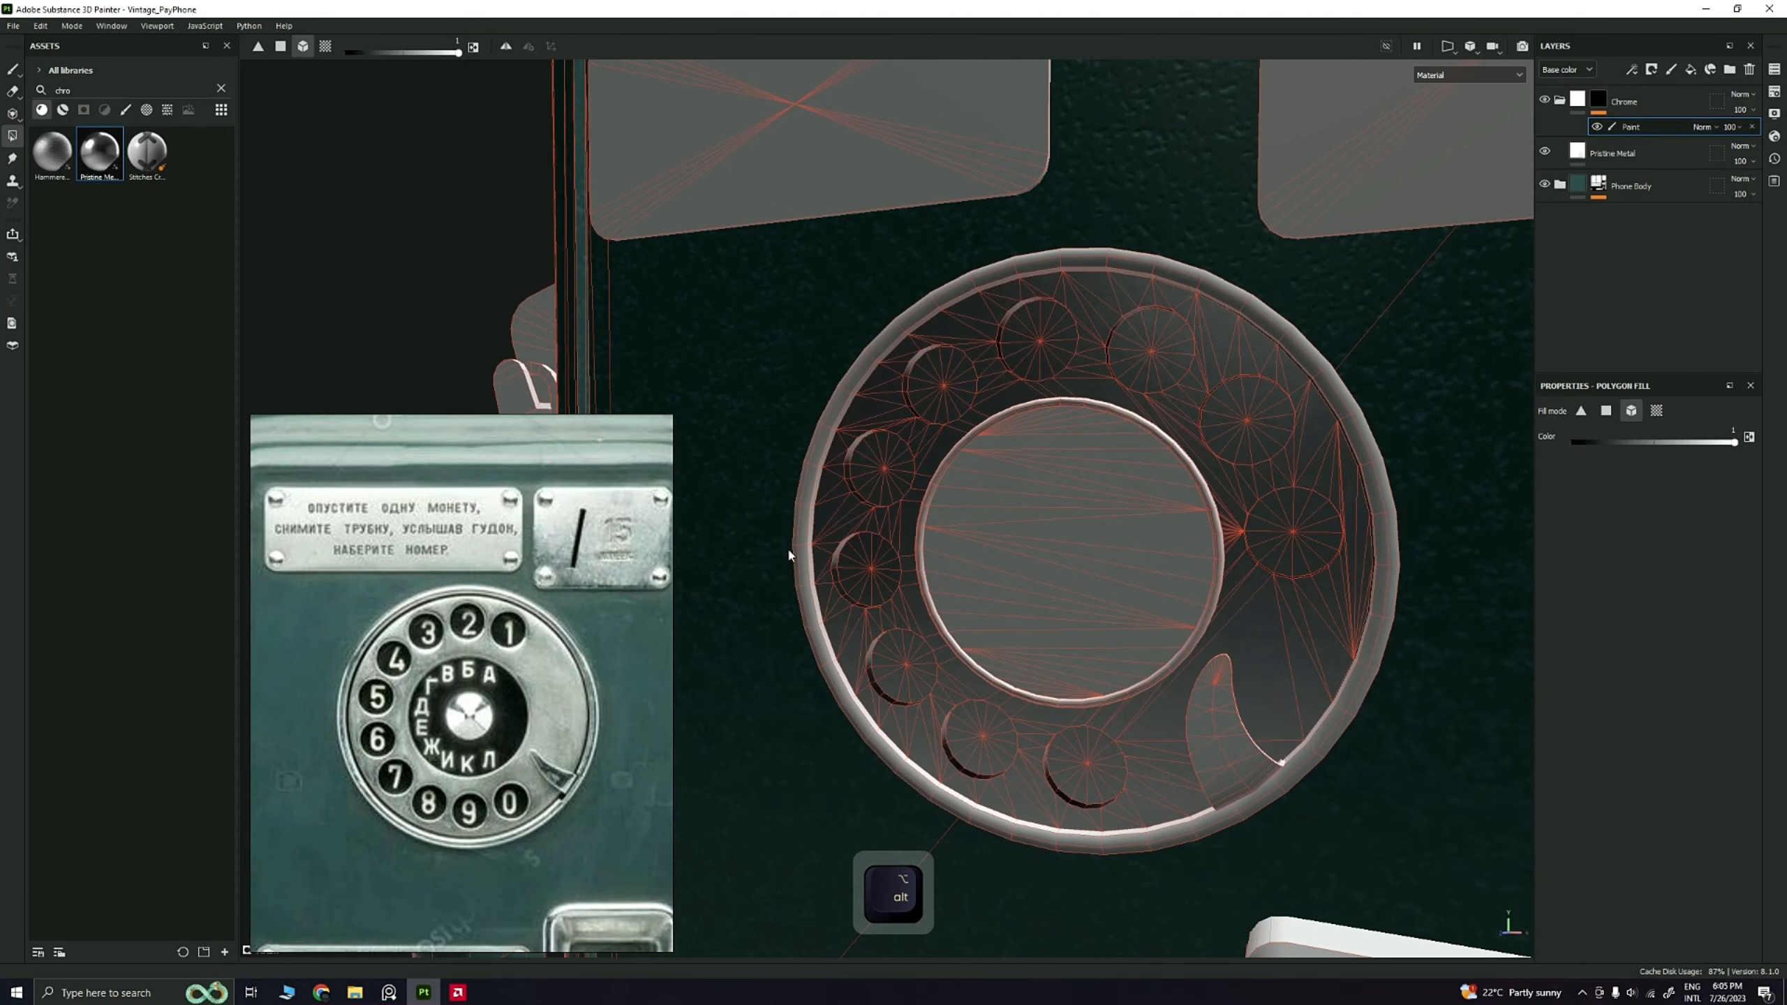
left_click(799, 548)
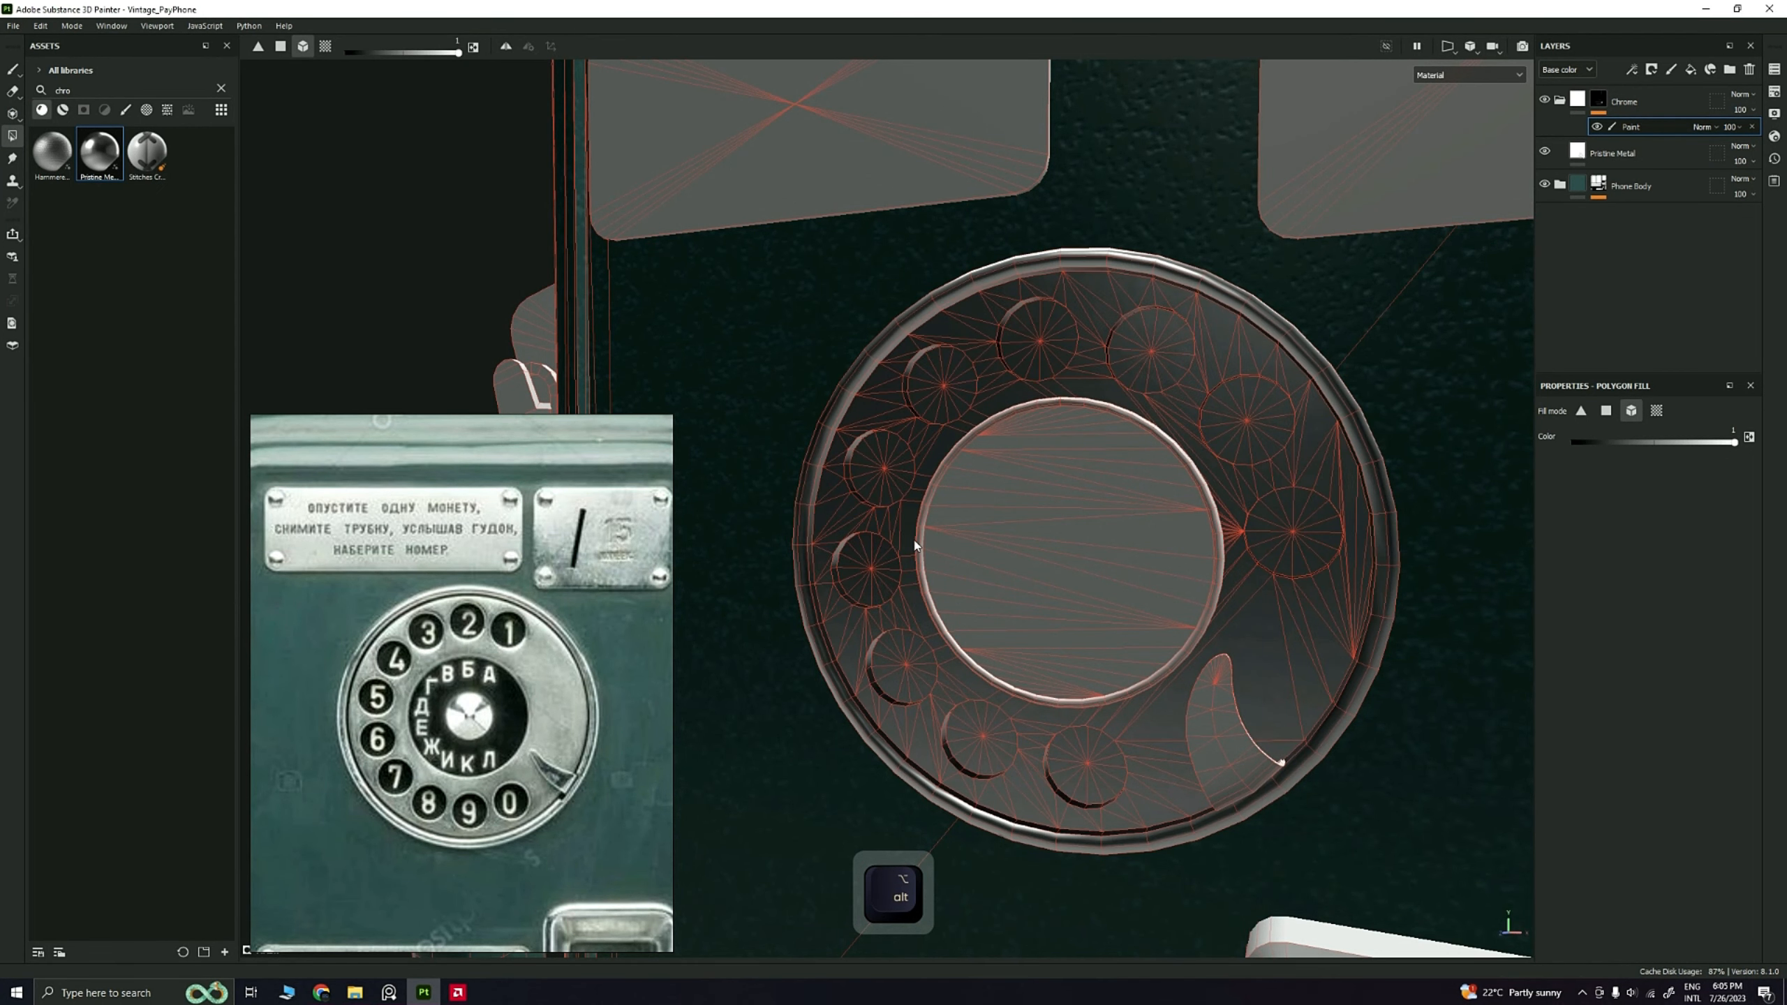
left_click(917, 546)
left_click(1199, 716)
Step: Polygon-fill the two rectangular plates above the dial into the Chrome mask
scroll(1182, 550, "down", 2)
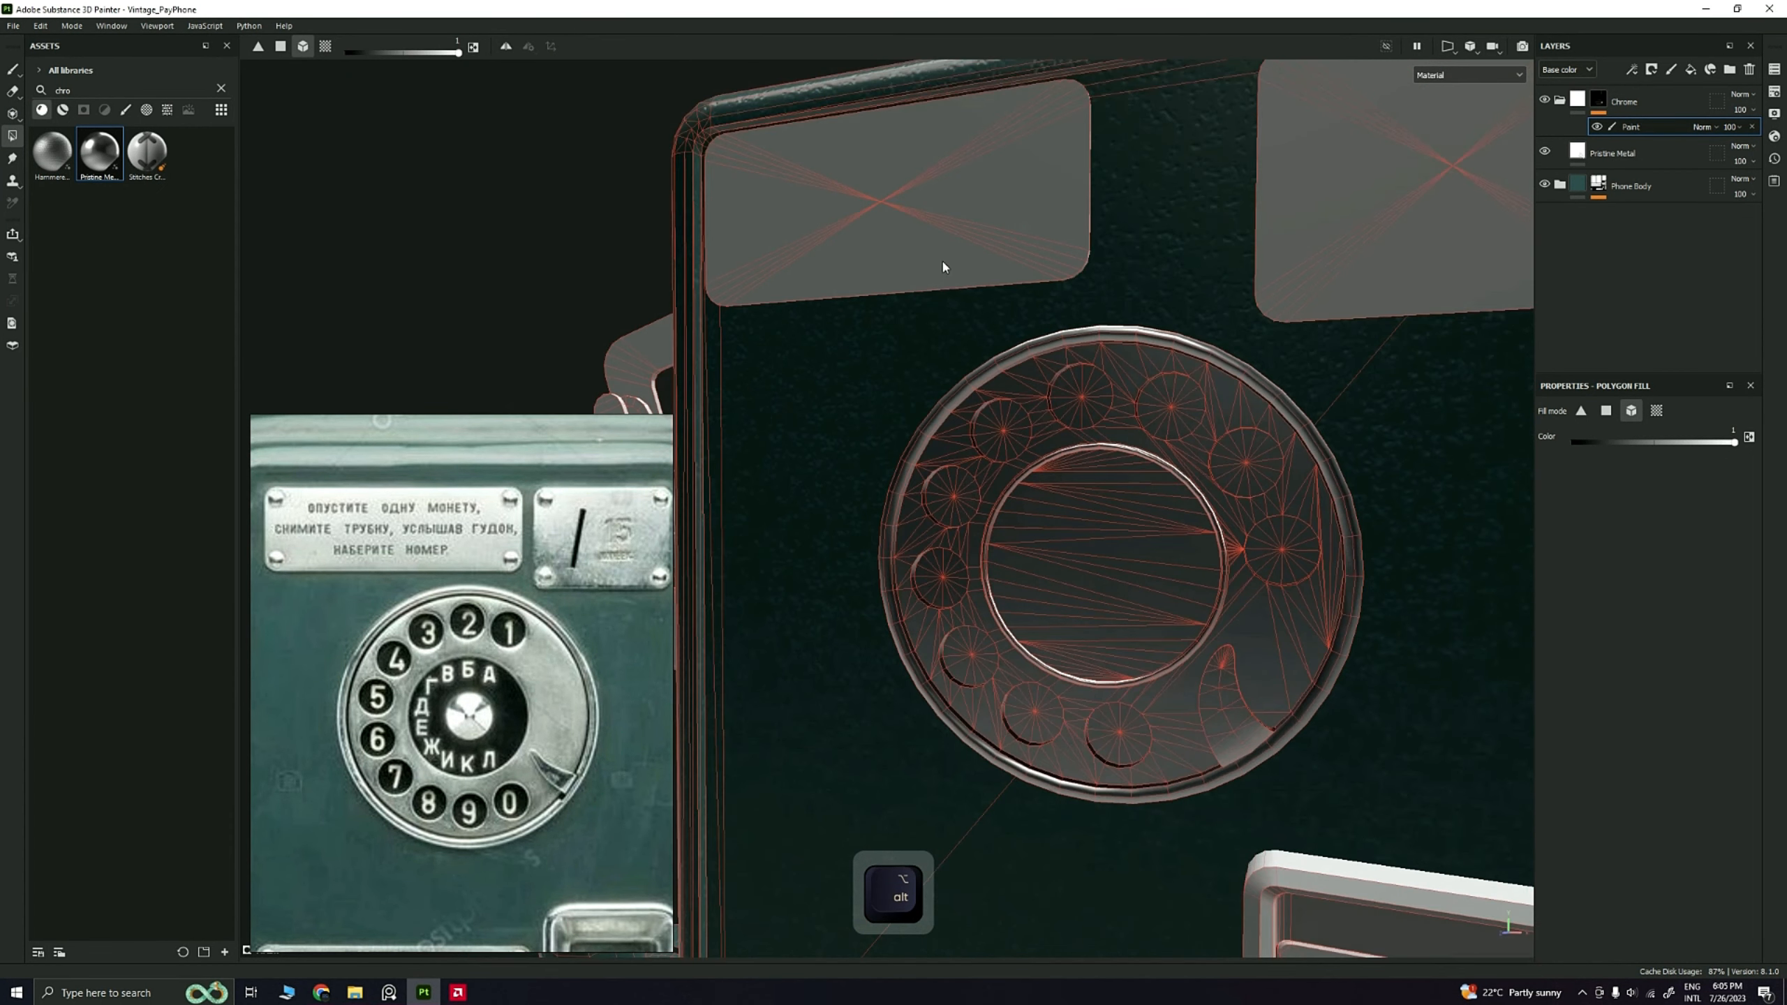
left_click(942, 261)
left_click(1379, 254)
Step: Polygon-fill the handset's support arm and hook into the Chrome mask, using the full payphone reference photo as a guide
left_click_drag(1388, 255, 823, 300, "alt")
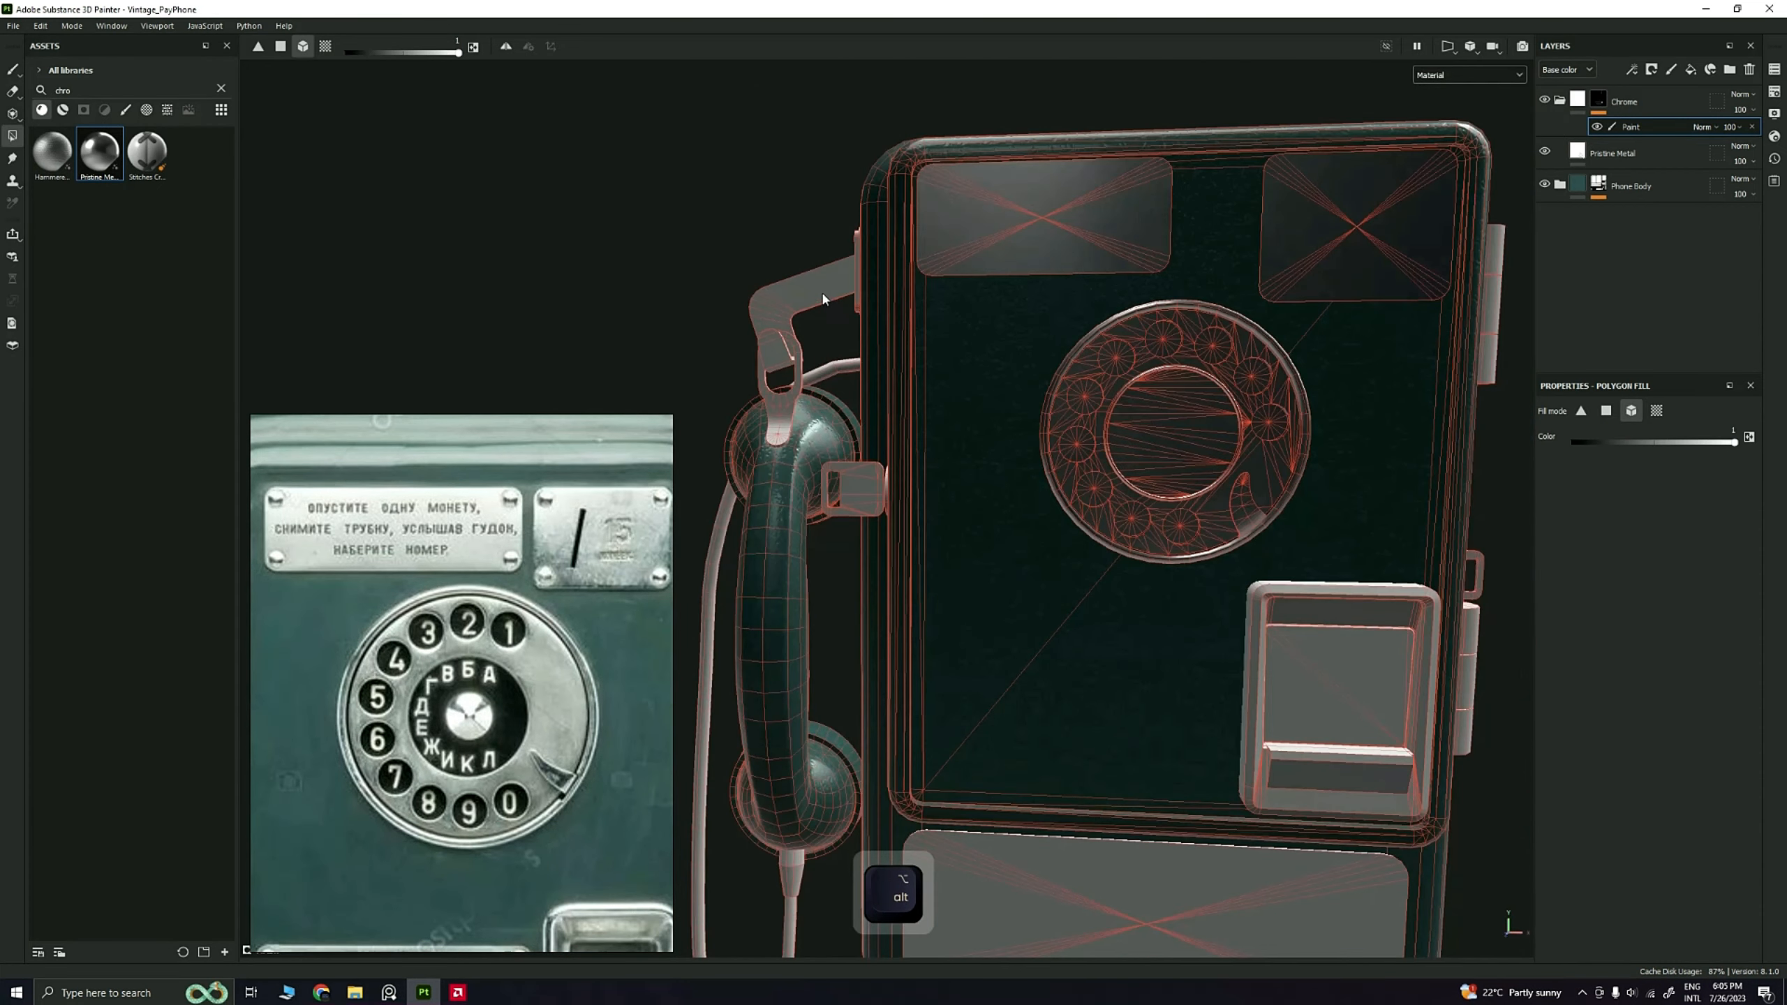
scroll(345, 752, "down", 3)
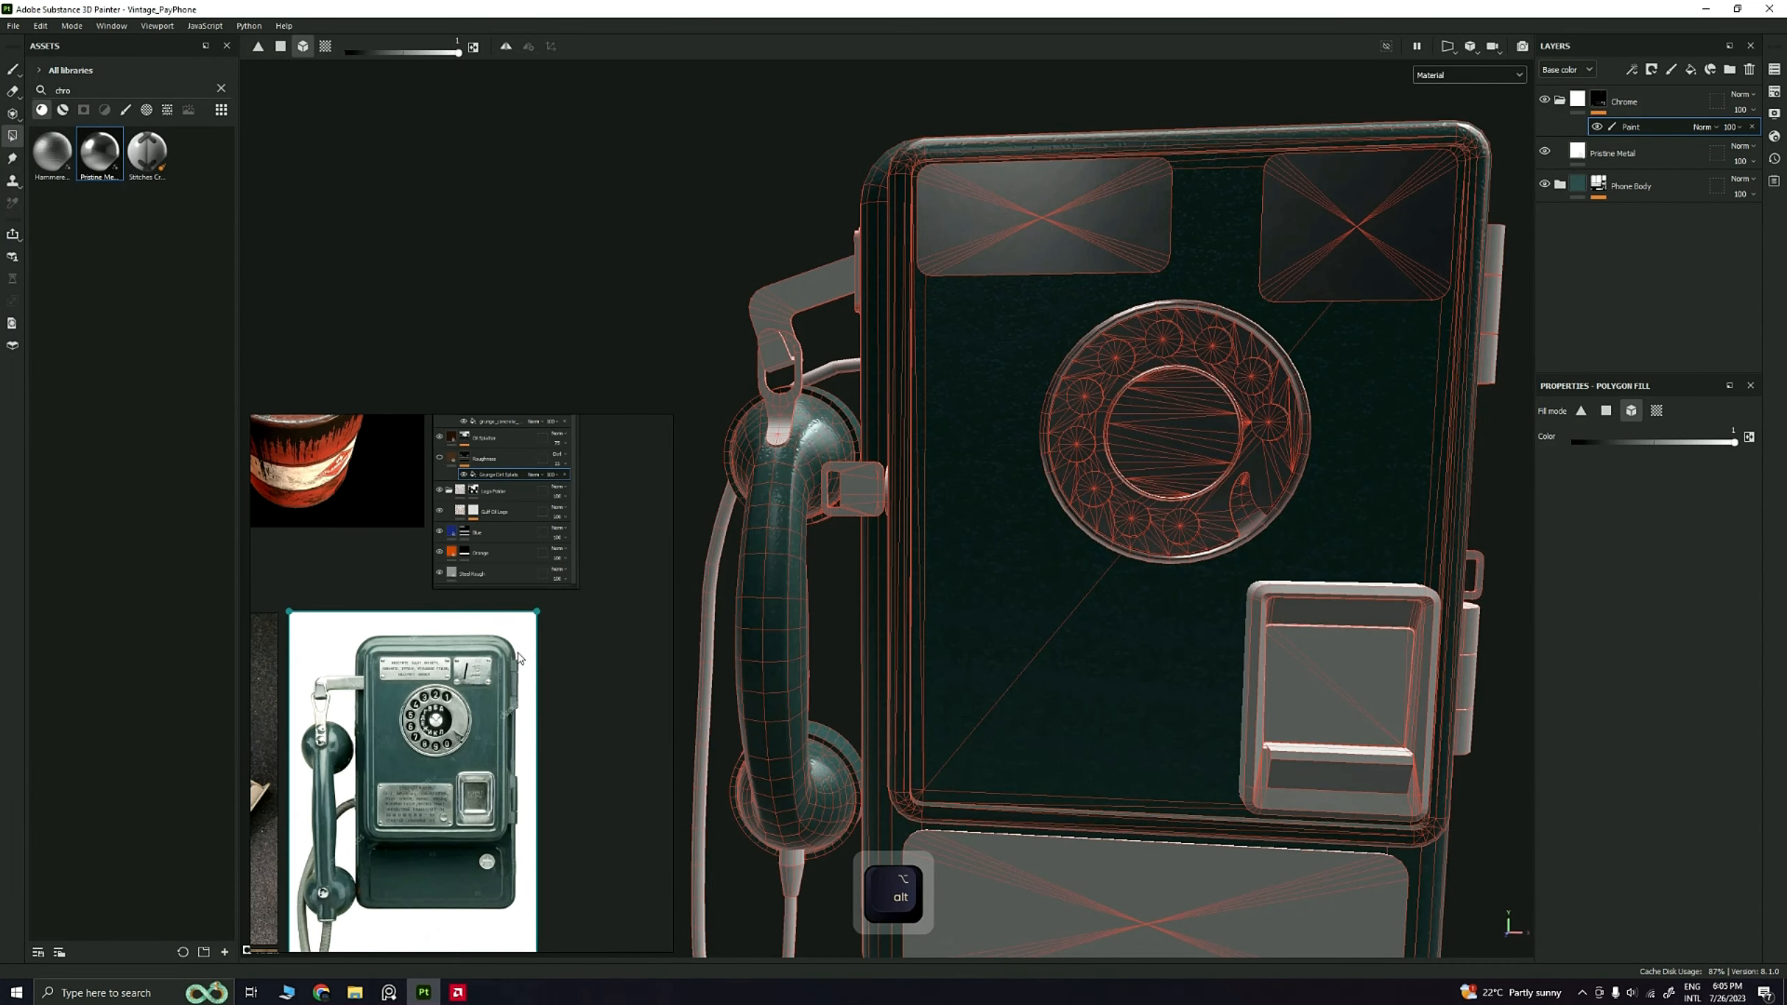
left_click(816, 282)
left_click(781, 414)
left_click_drag(781, 416, 1264, 362, "alt")
middle_click_drag(1264, 362, 1208, 413, "alt")
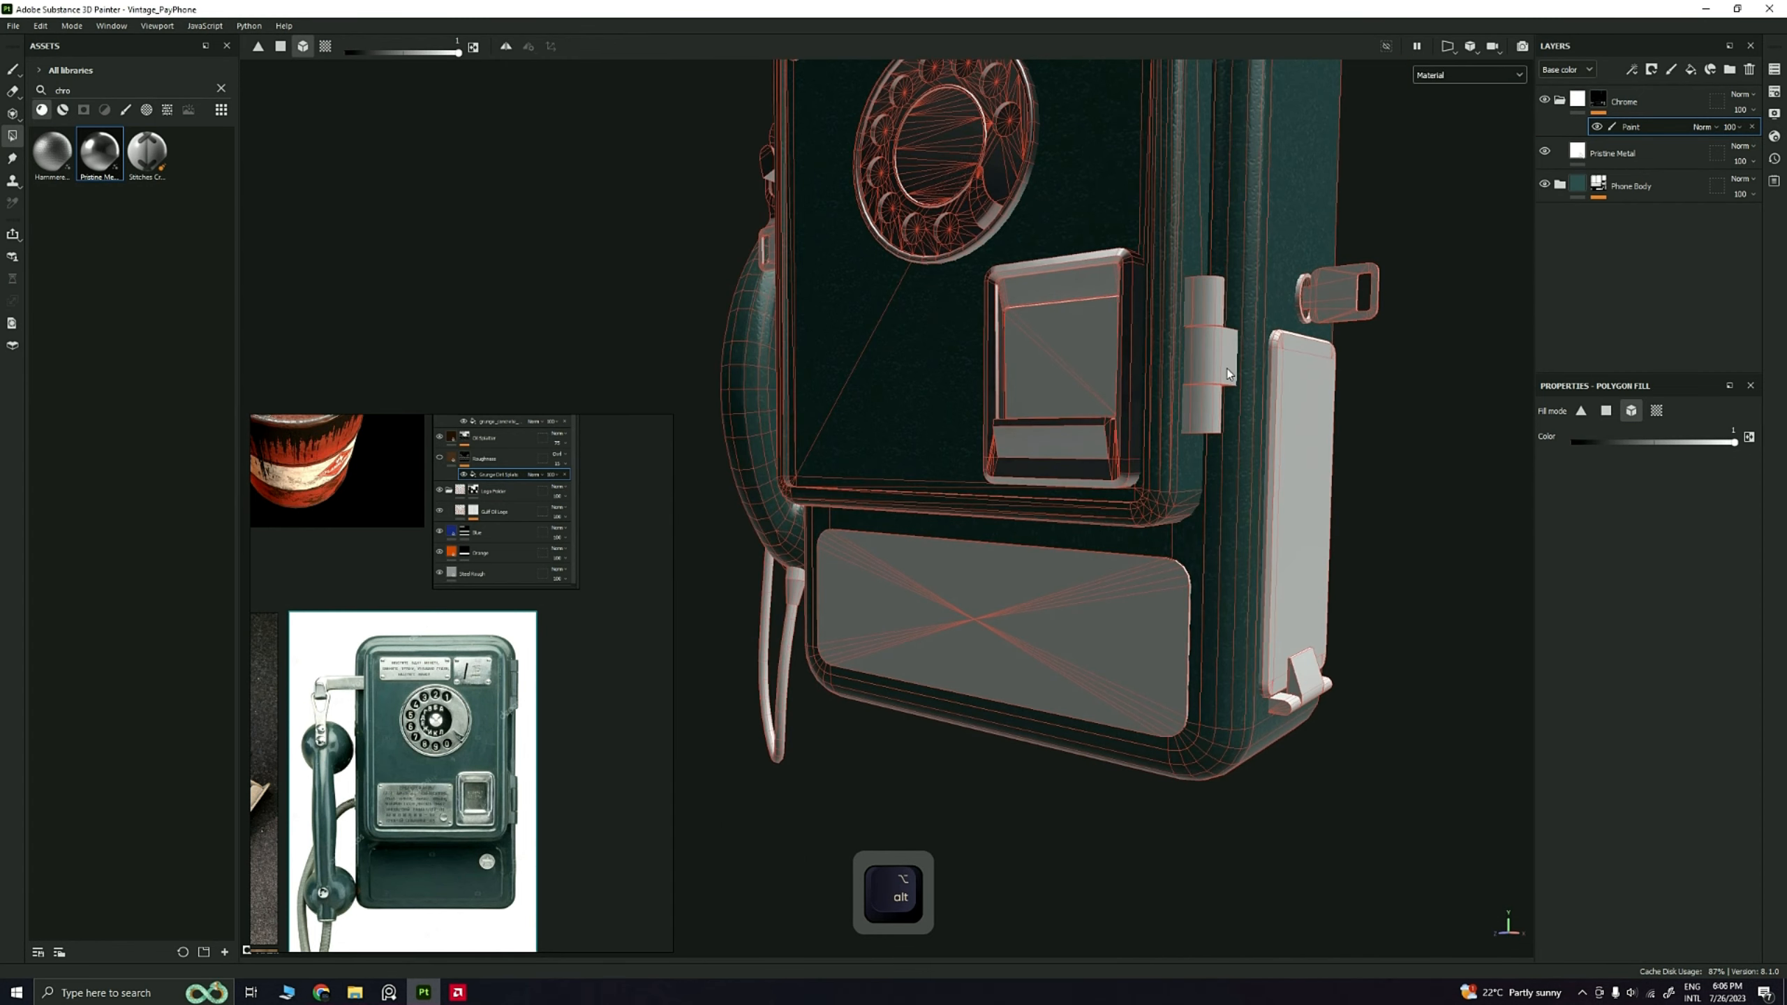
Step: Polygon-fill the rectangular plate near the top of the payphone's hinge side into the Chrome mask
middle_click_drag(1211, 340, 1057, 446, "alt")
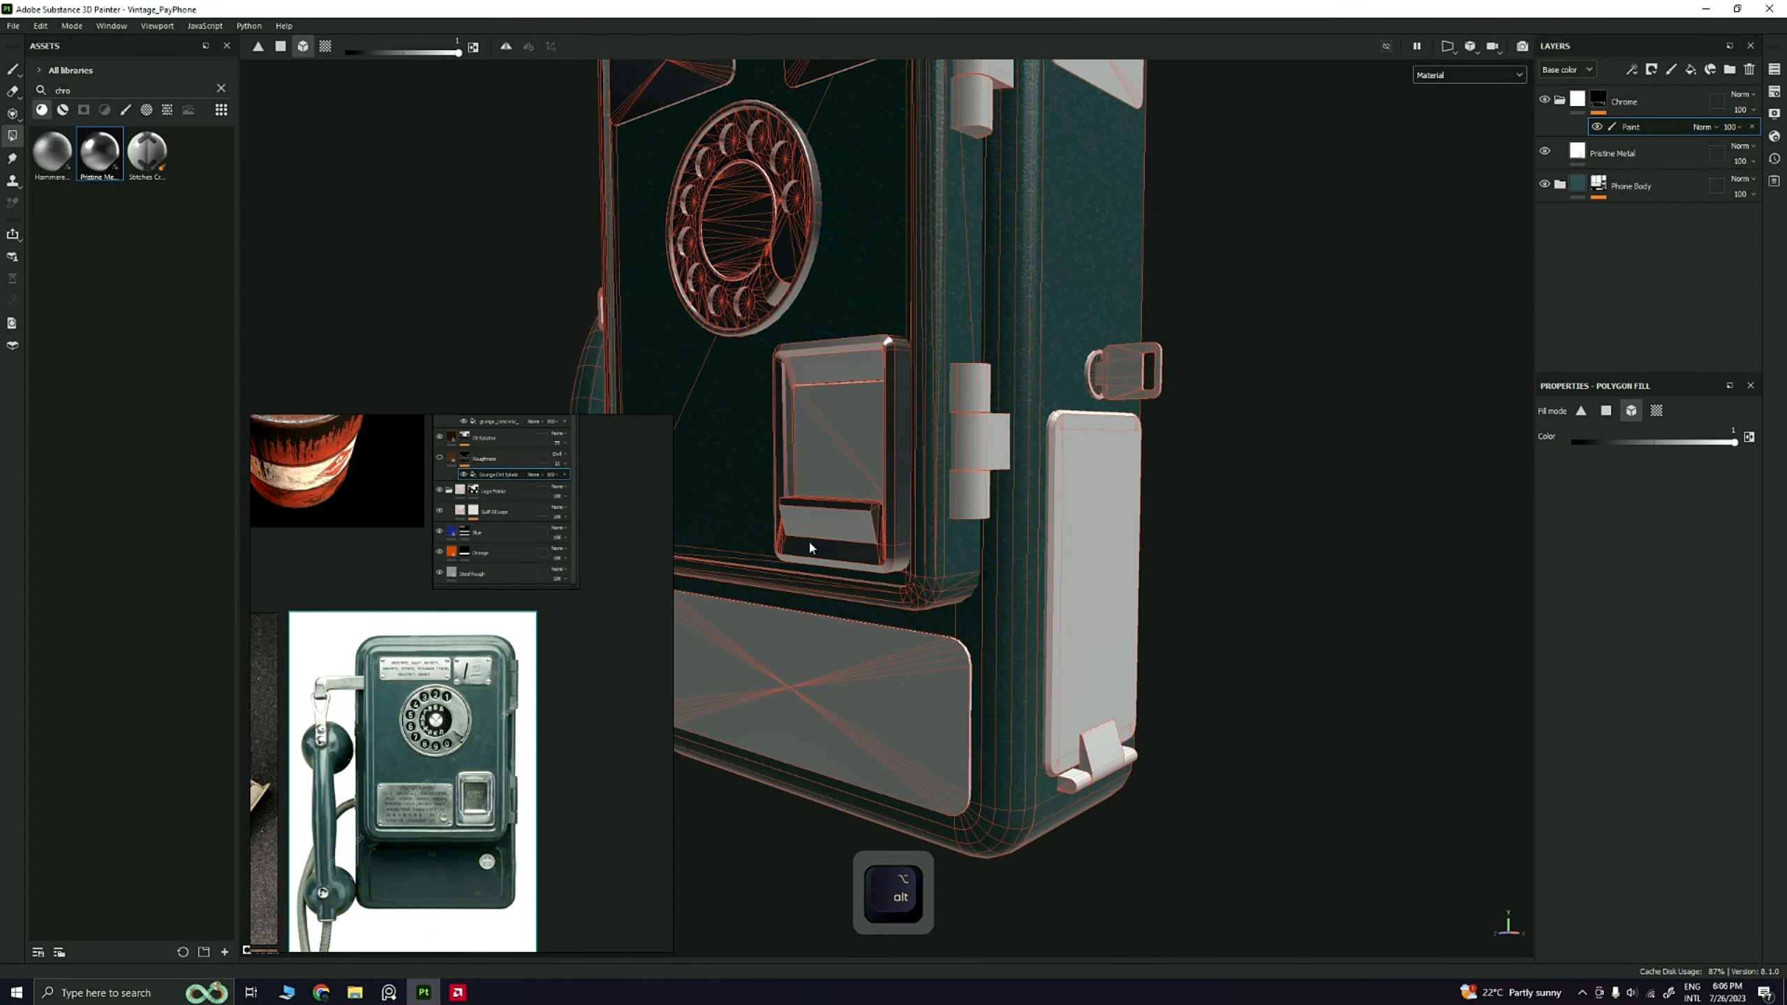
middle_click_drag(1093, 328, 1105, 477, "alt")
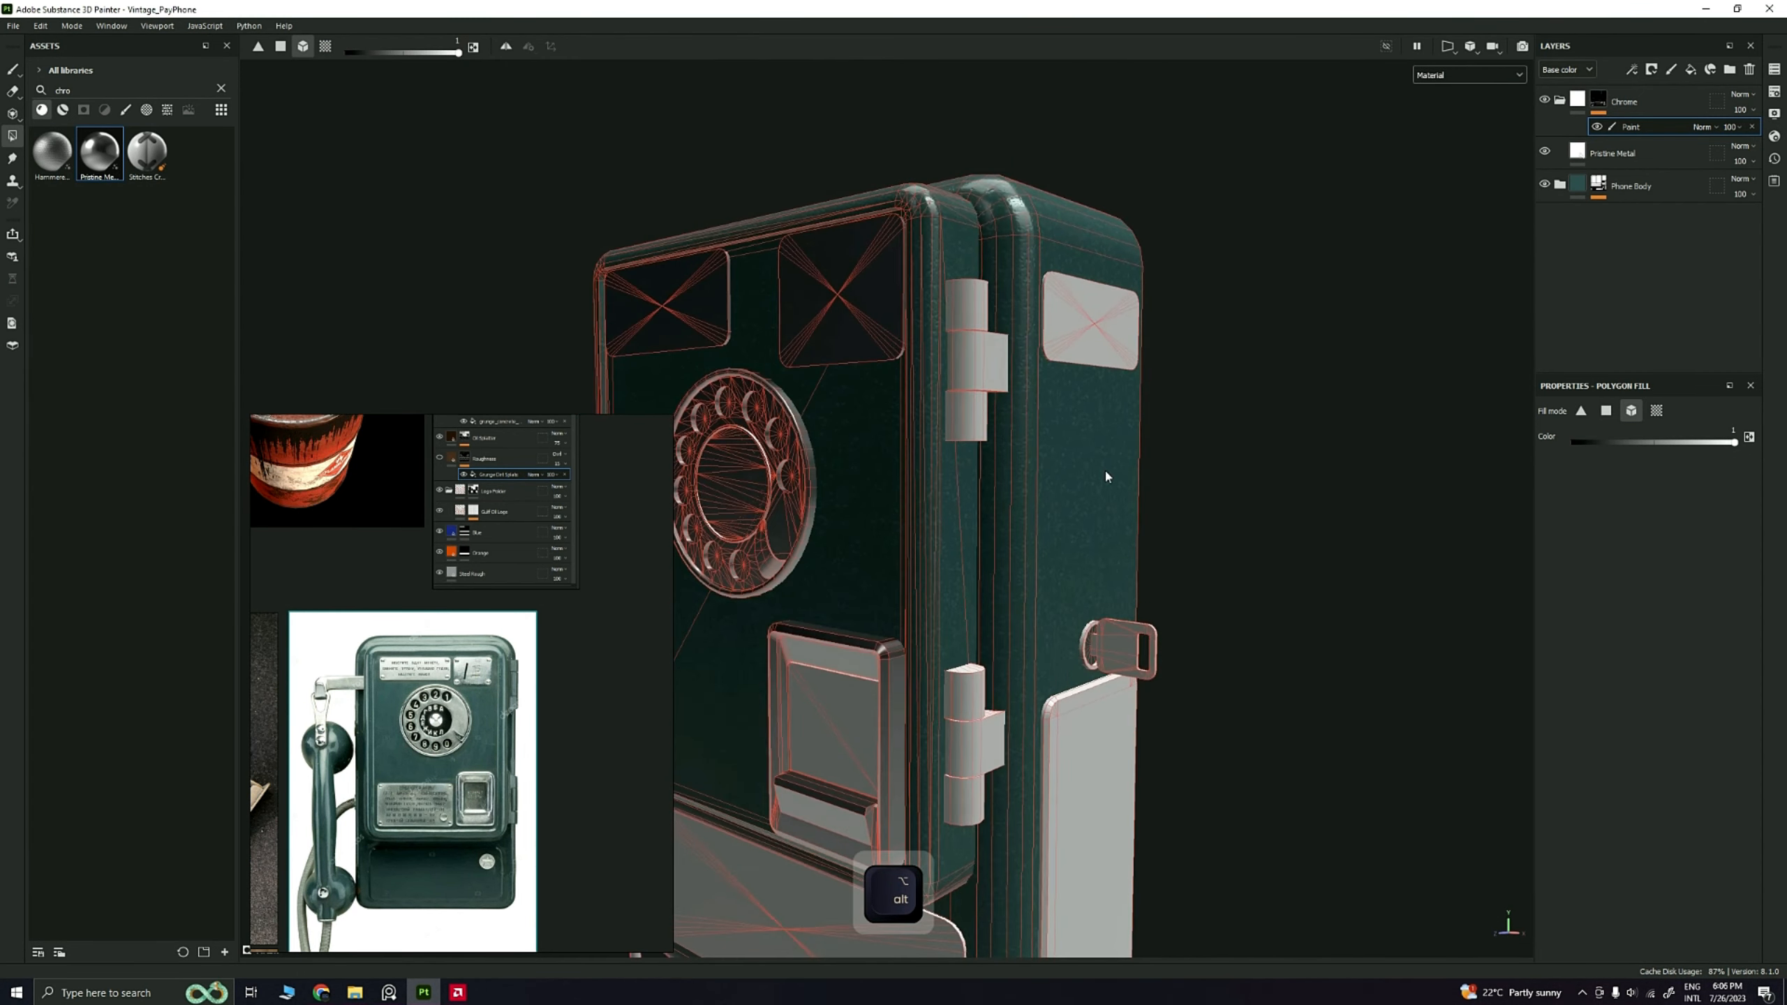
left_click(1094, 339)
Step: Polygon-fill all segments of the upper and lower door hinges into the Phone Body folder's mask
left_click(1598, 191)
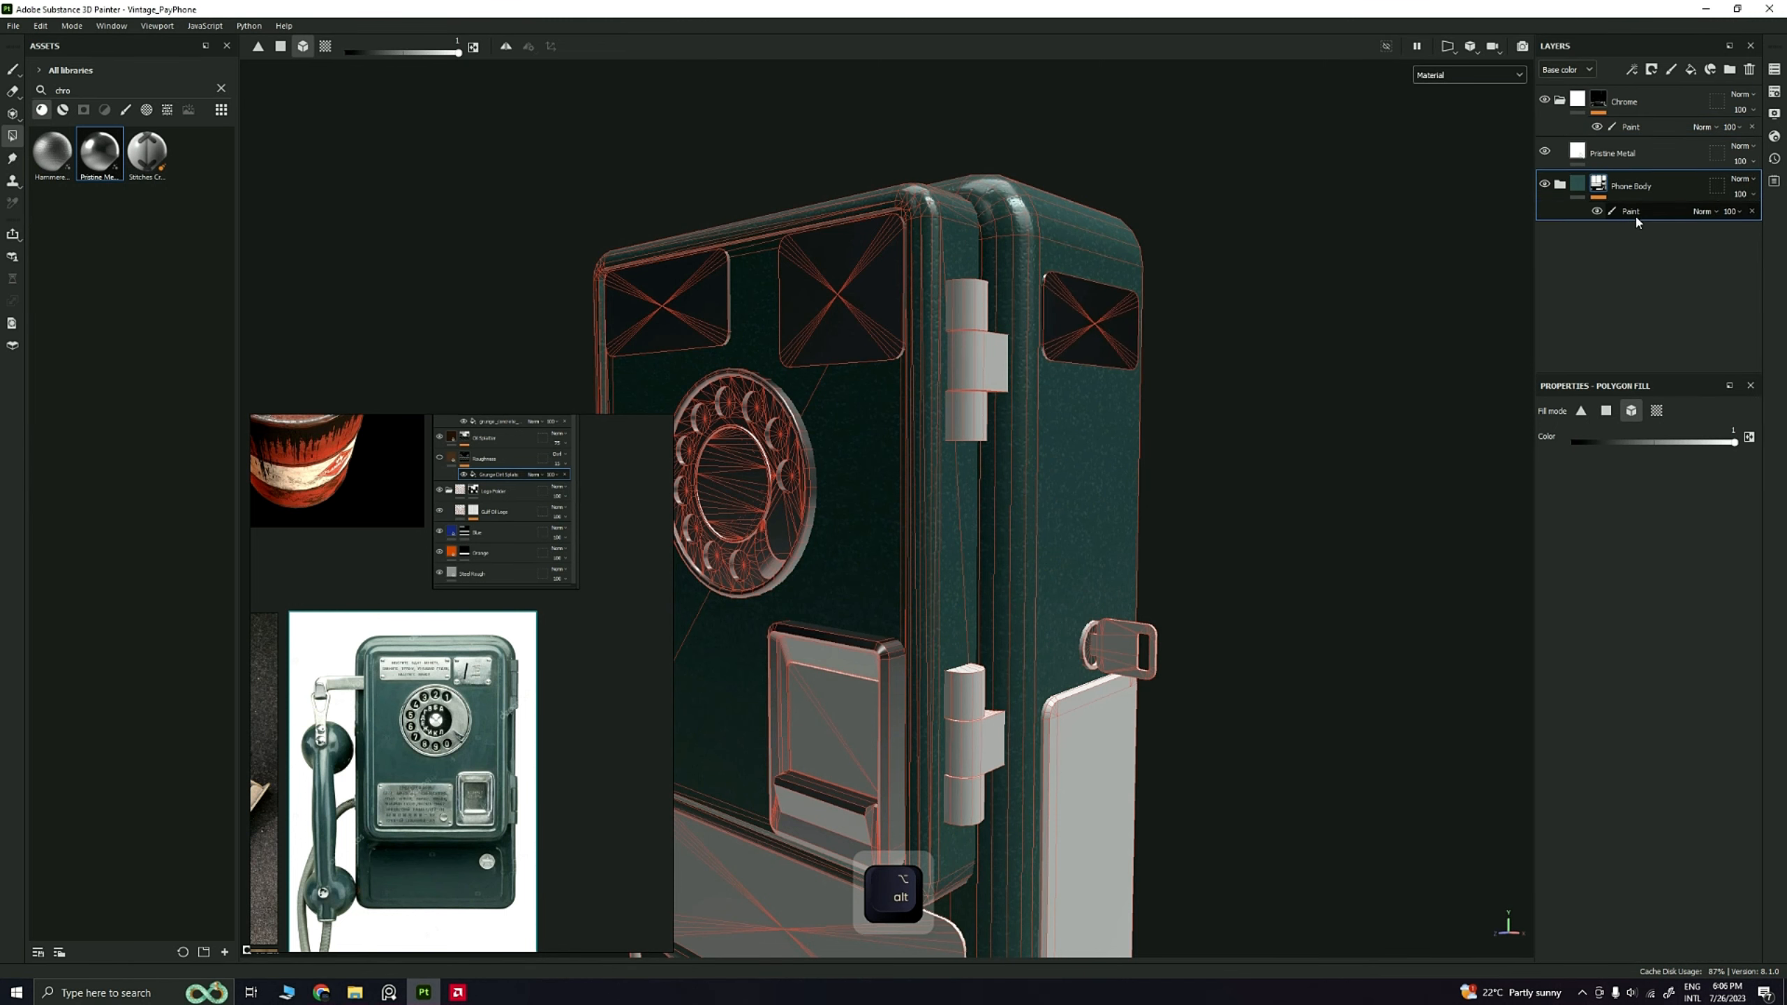
left_click_drag(1154, 401, 974, 340, "alt")
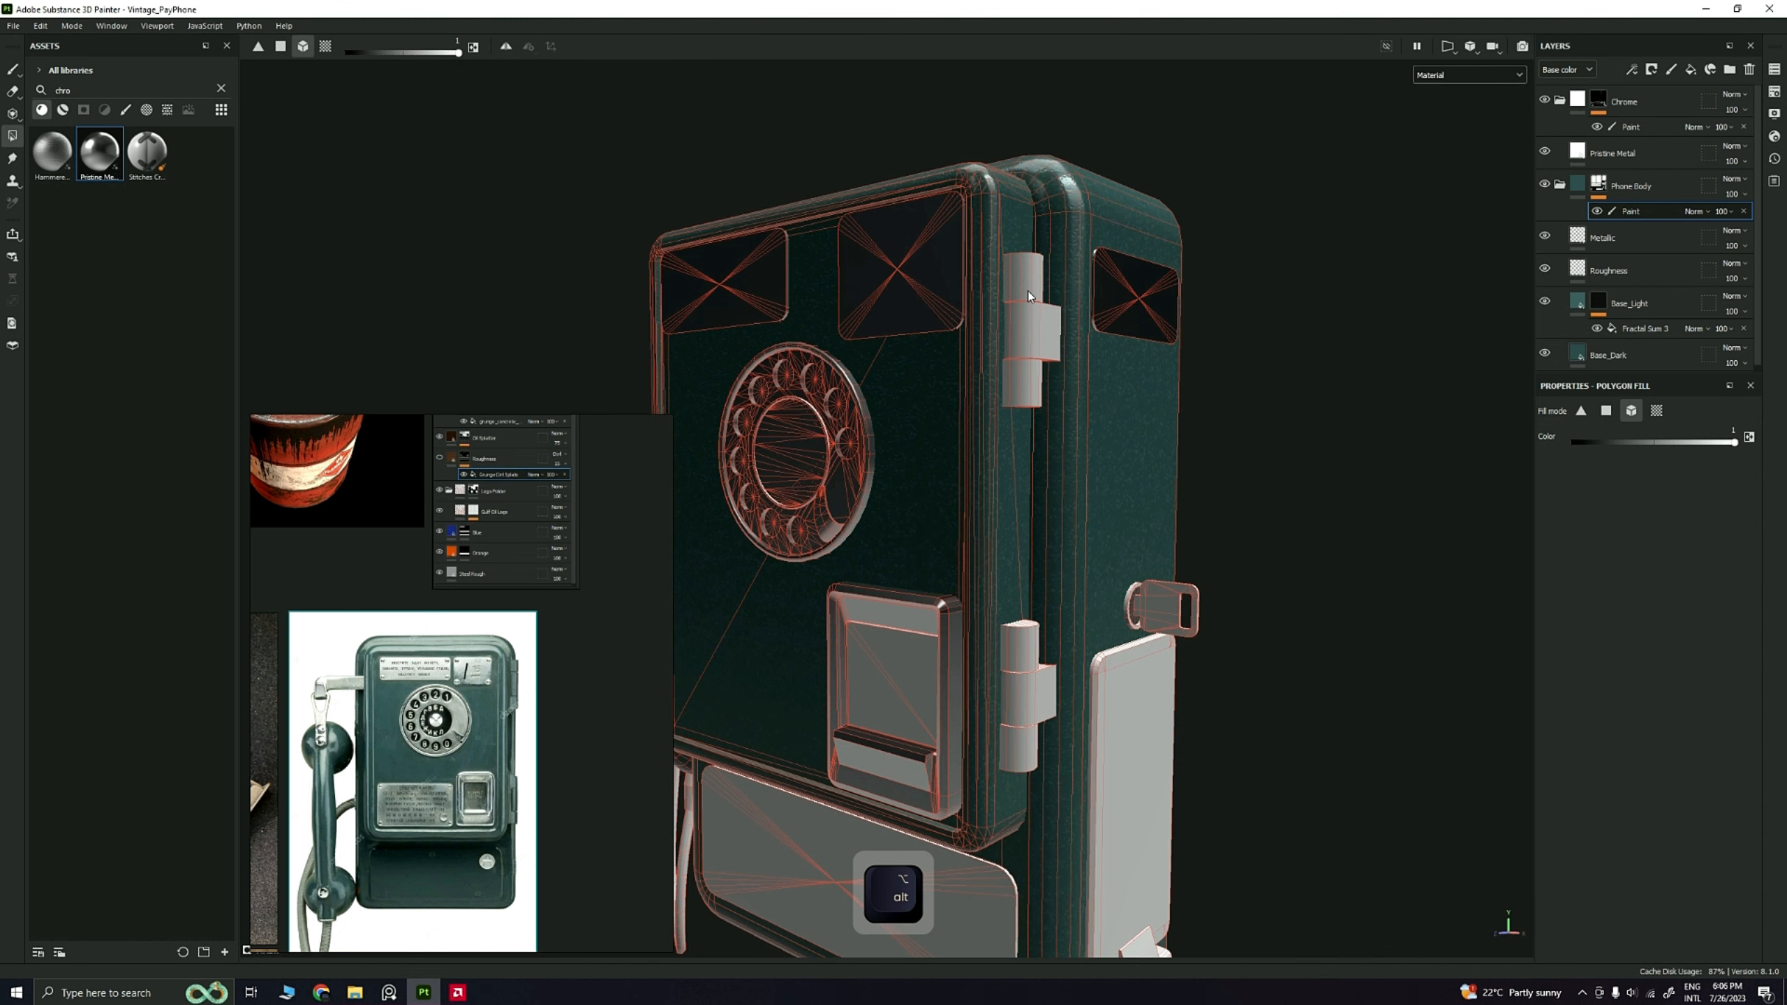
left_click(1027, 292)
left_click(1037, 332)
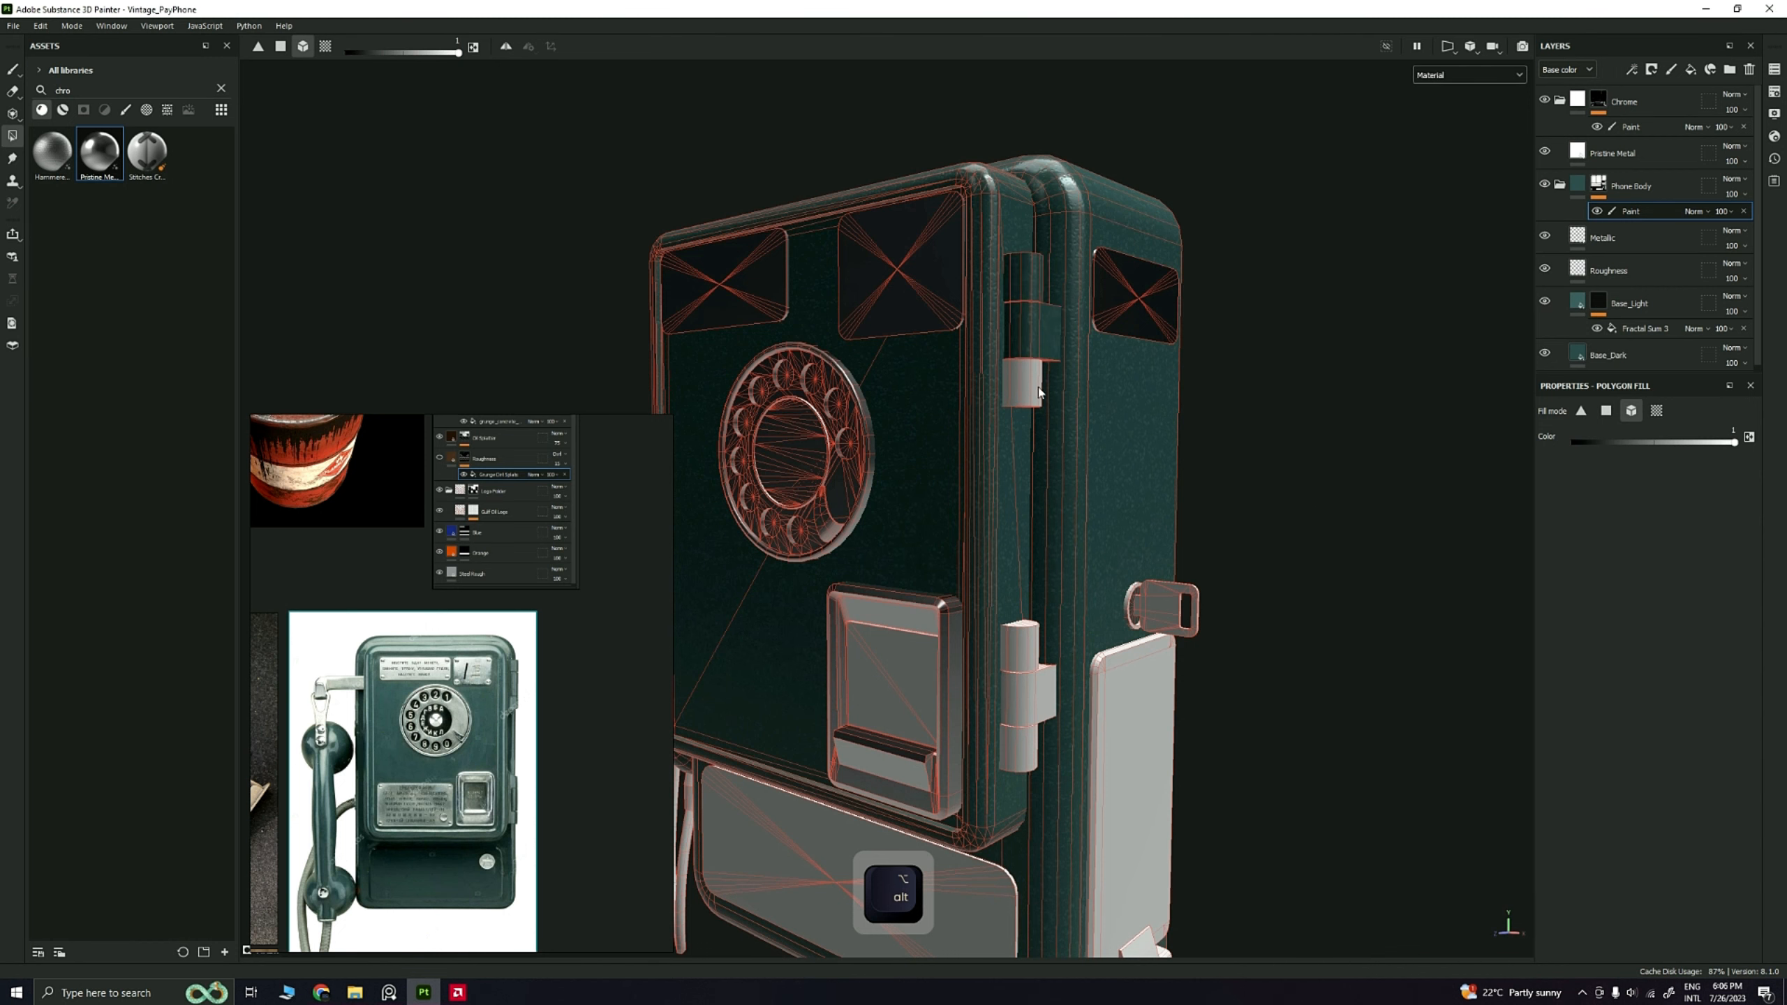
left_click(1029, 391)
middle_click_drag(1061, 620, 1023, 461, "alt")
scroll(1023, 461, "up", 2)
left_click(998, 474)
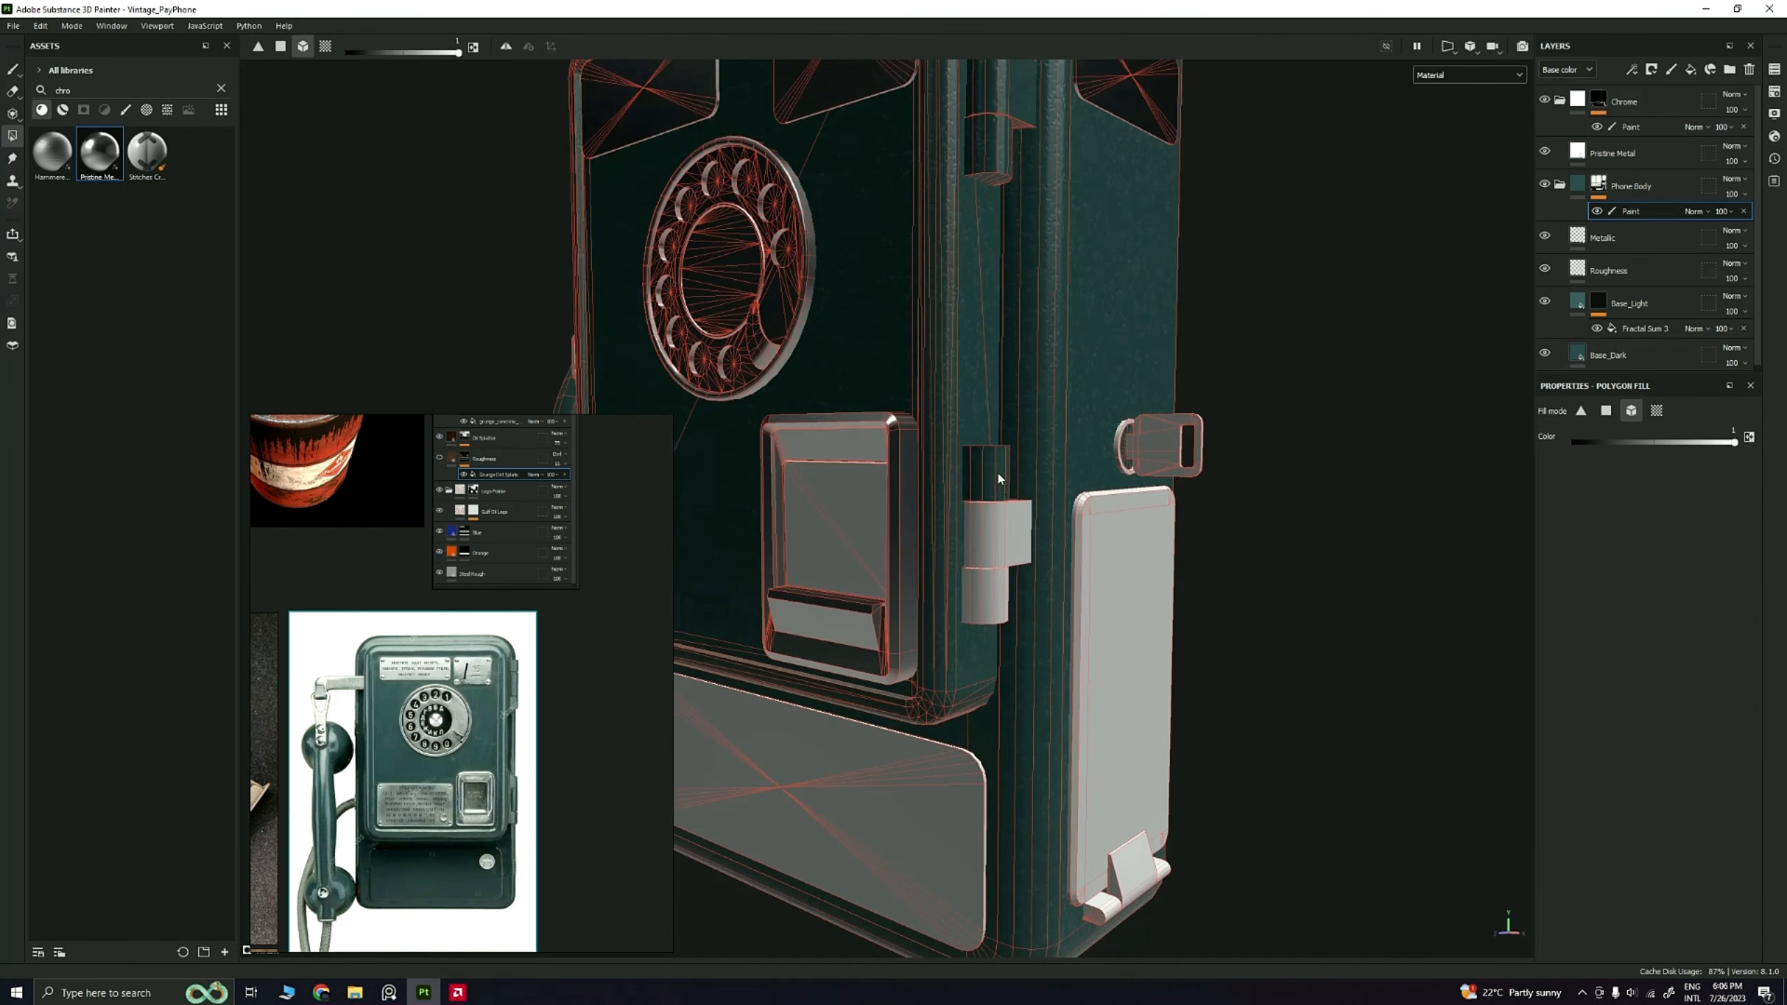
left_click(988, 581)
Step: Polygon-fill the tall side panel and the small flap with its pin ends at the panel's base into the Phone Body mask
left_click_drag(1206, 539, 1048, 551, "alt")
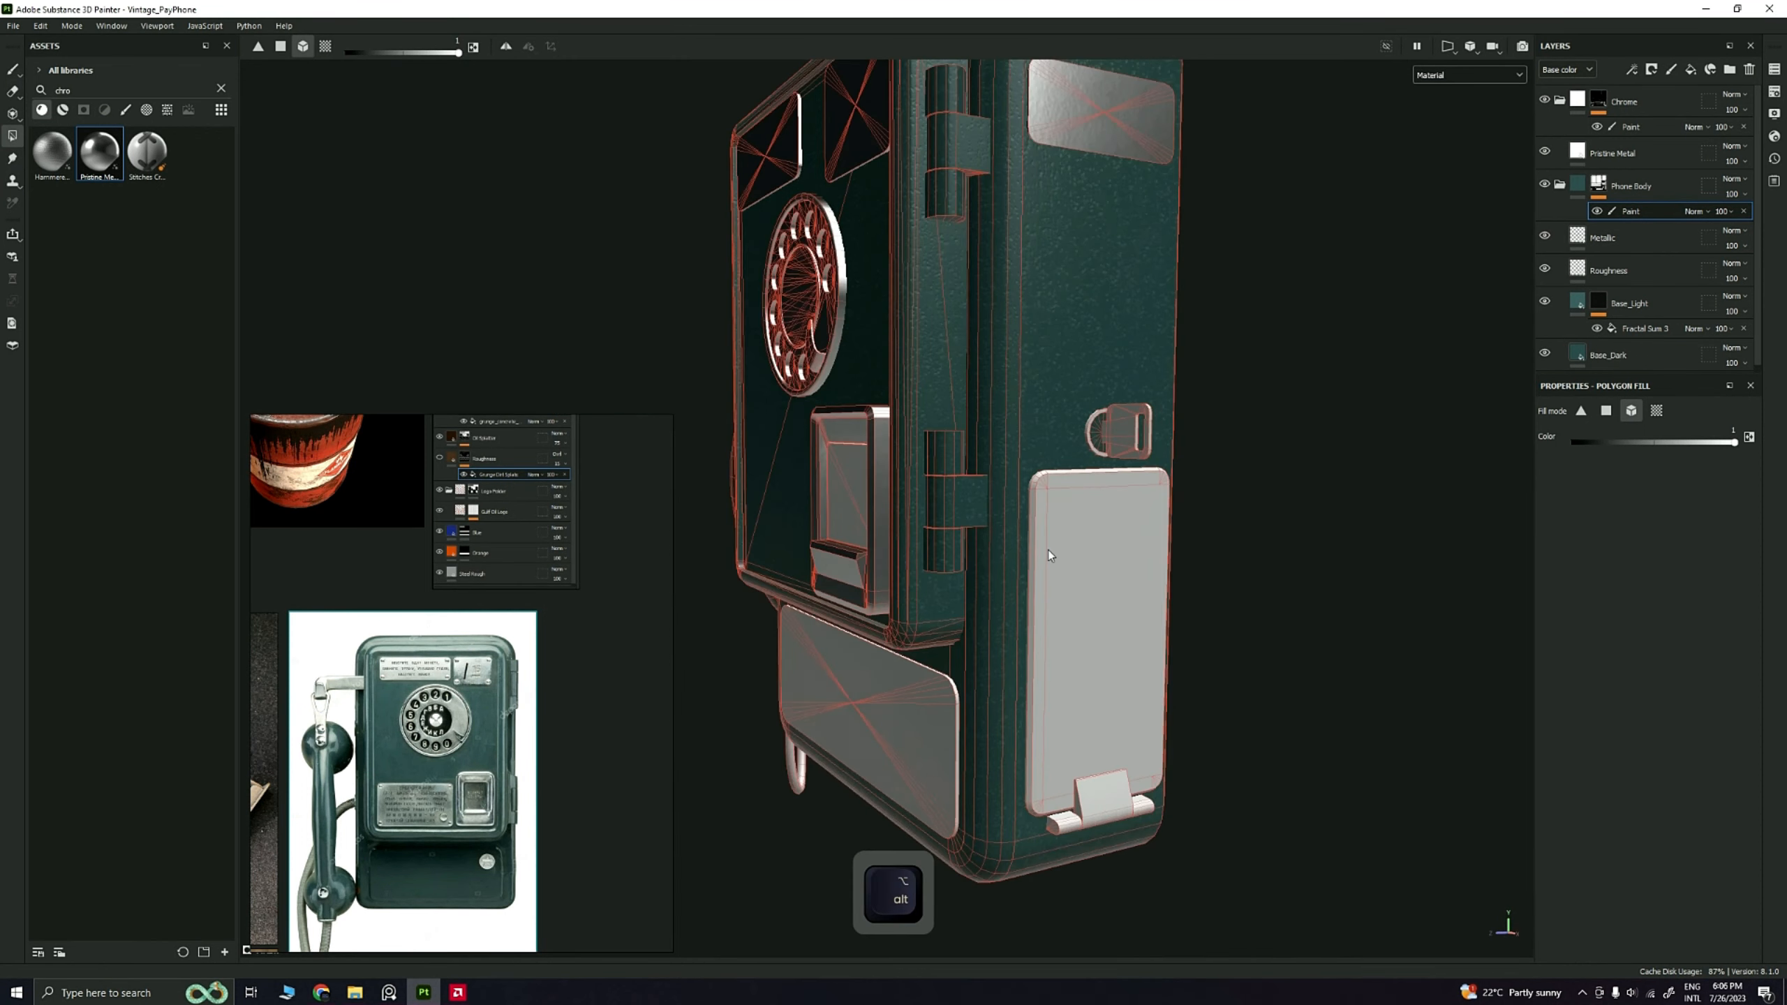
left_click(1072, 551)
left_click(1070, 826)
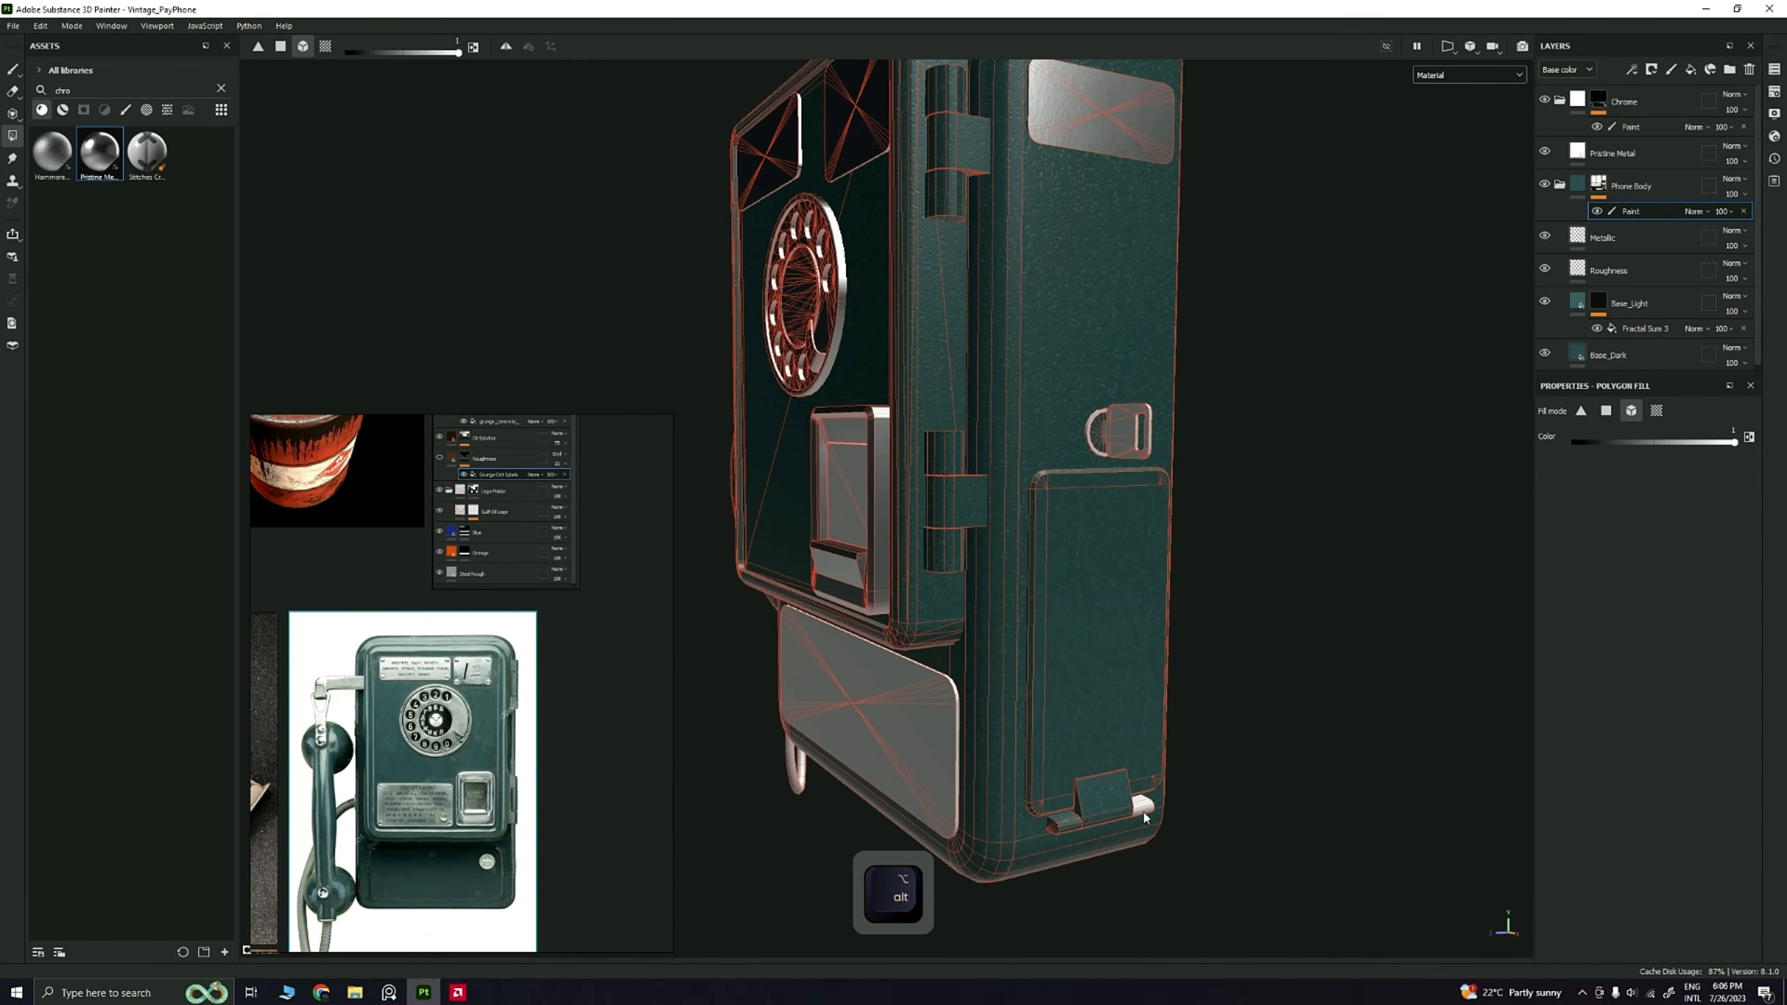
left_click(1141, 806)
left_click_drag(1141, 806, 1131, 493, "alt")
Step: Set the Pristine Metal layer's metal type to Custom Color and choose a near-white grey
key("m")
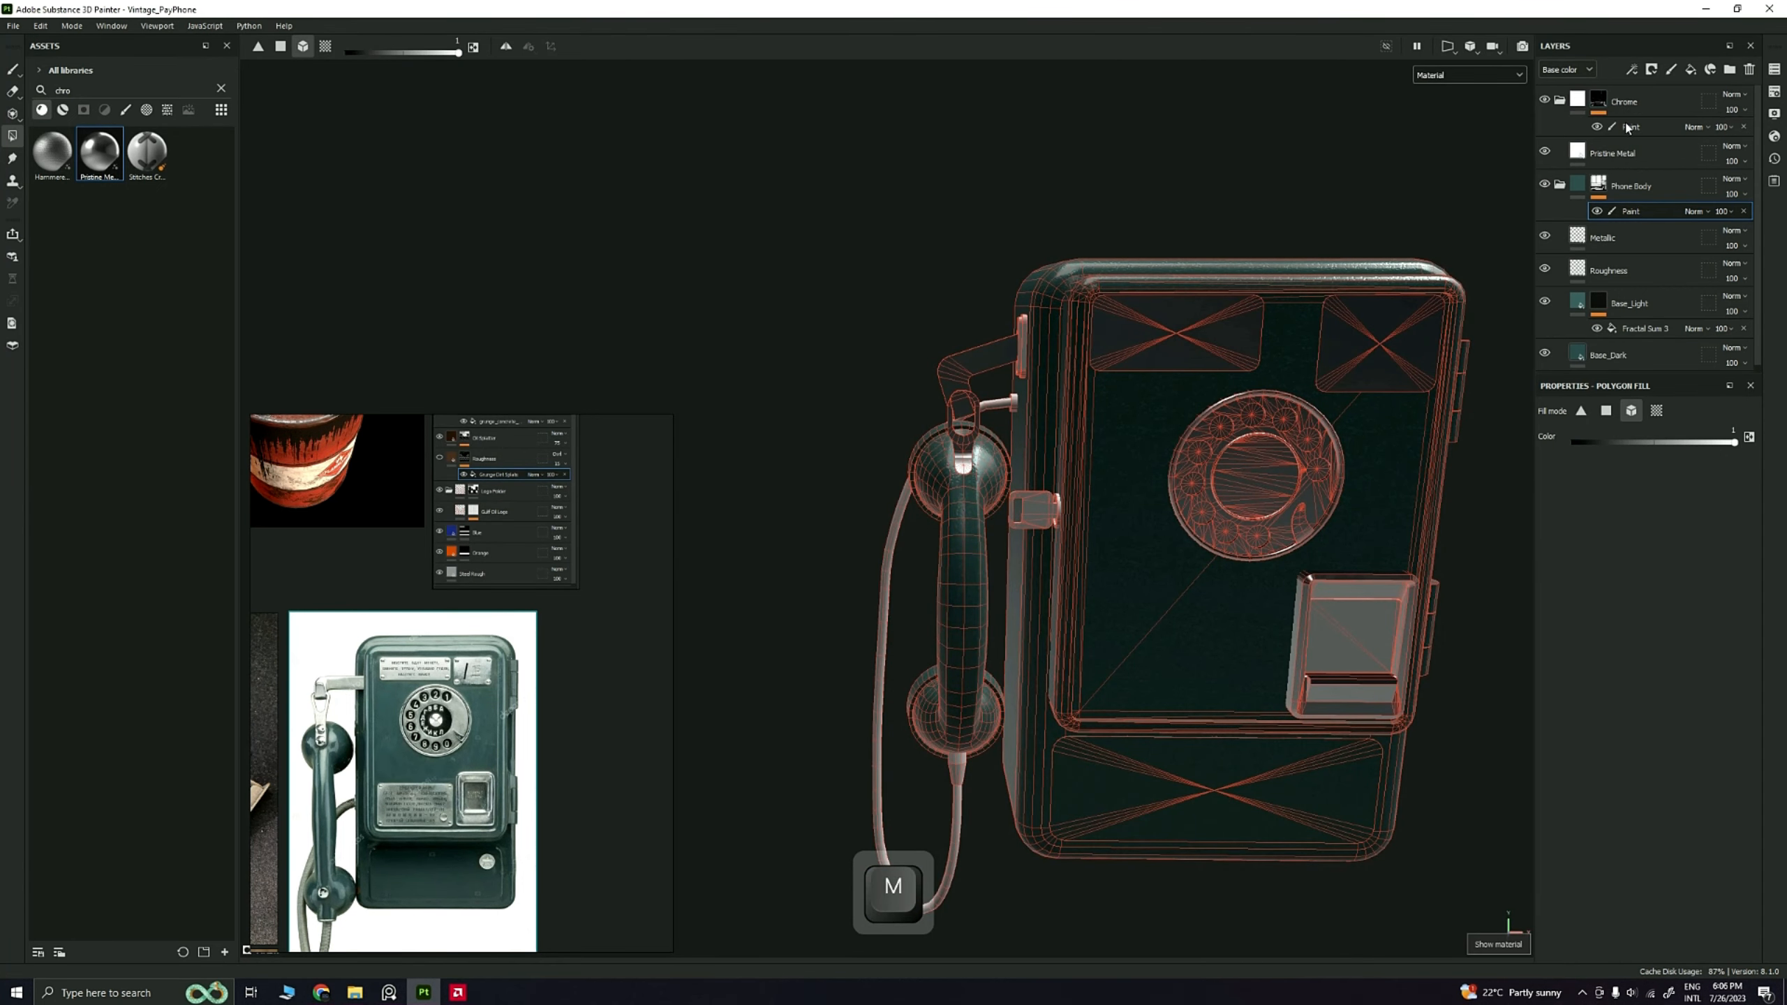
left_click(1629, 127)
mouse_move(1070, 436)
right_mouse_down("alt")
mouse_move(1007, 419)
mouse_move(1054, 400)
right_mouse_up("alt")
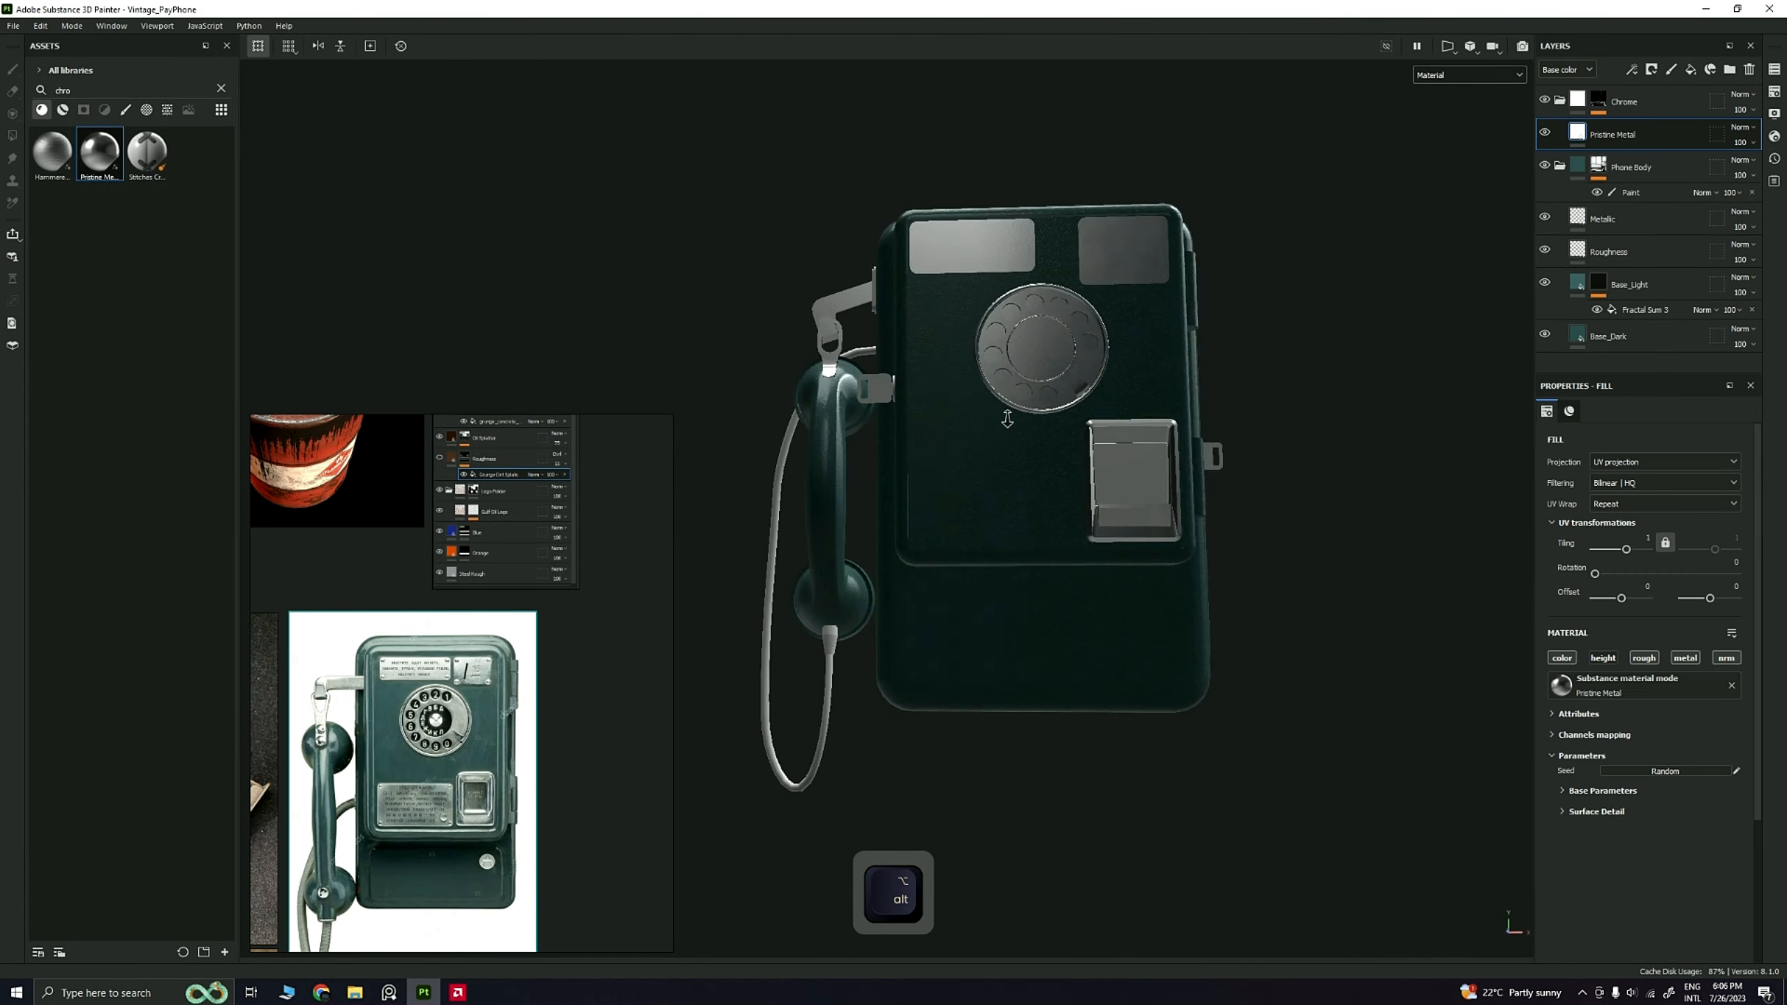
mouse_move(1054, 400)
left_mouse_down("alt")
mouse_move(1119, 394)
mouse_move(1071, 386)
left_mouse_up("alt")
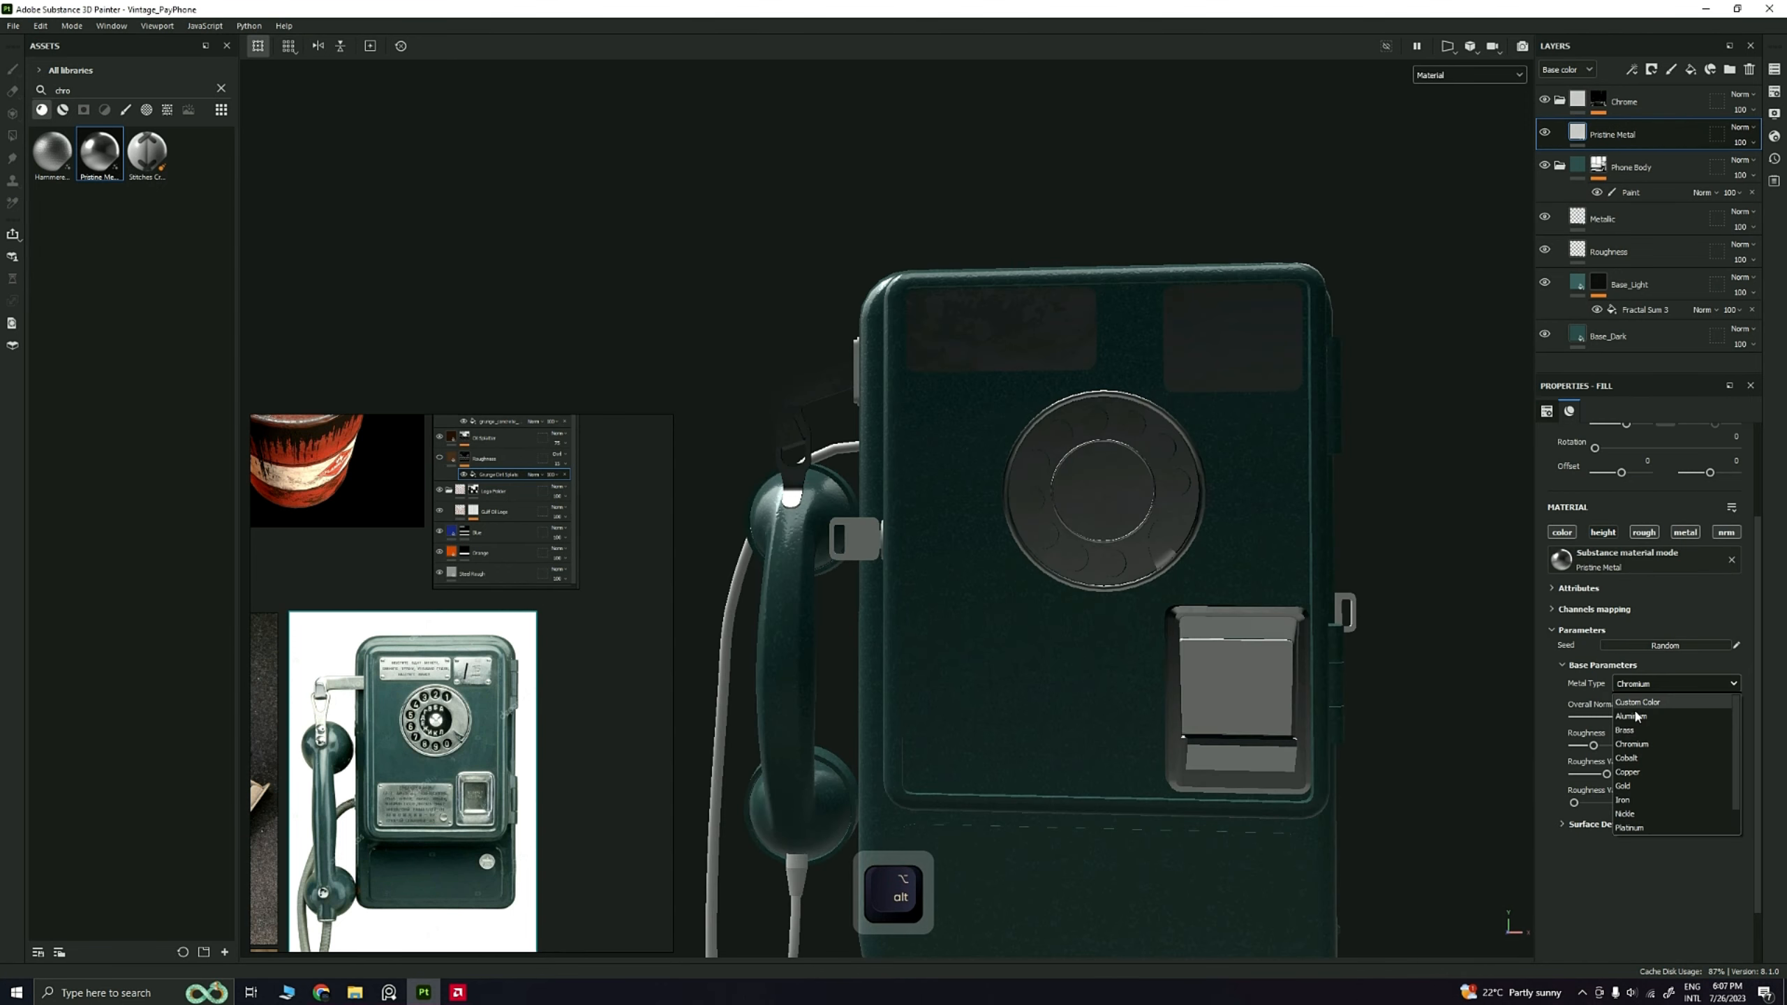
left_click(1639, 703)
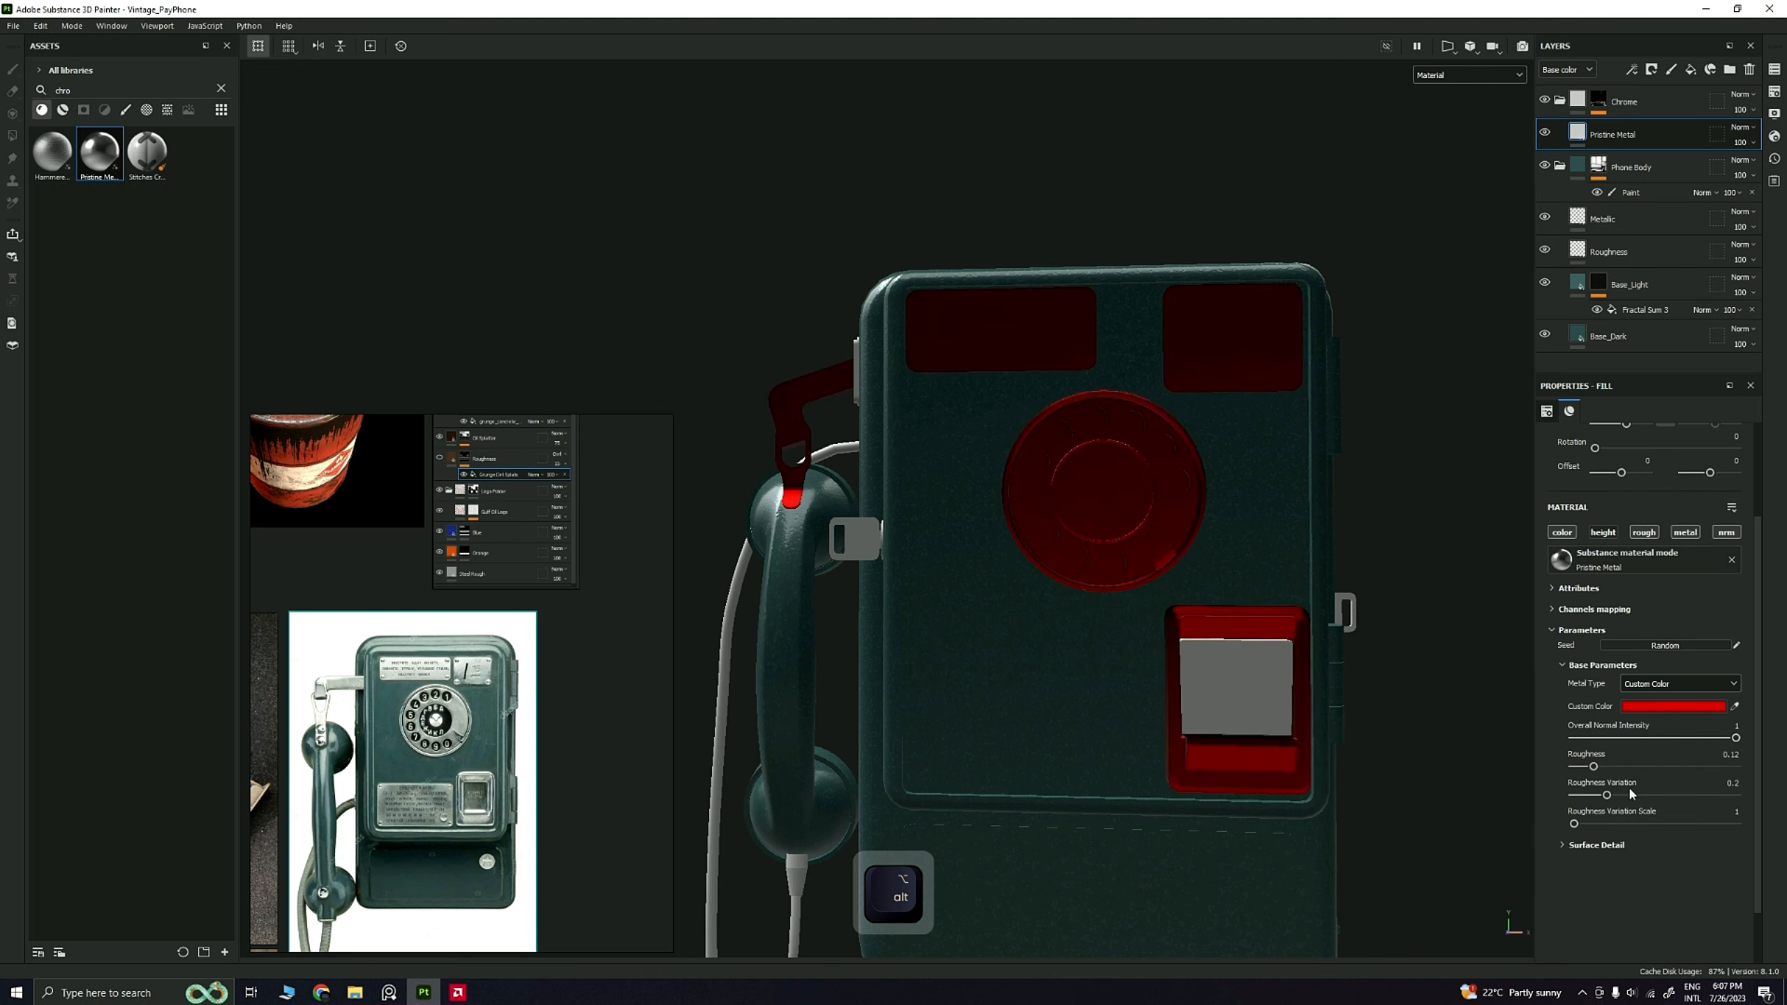
left_click(1717, 706)
left_click(1415, 583)
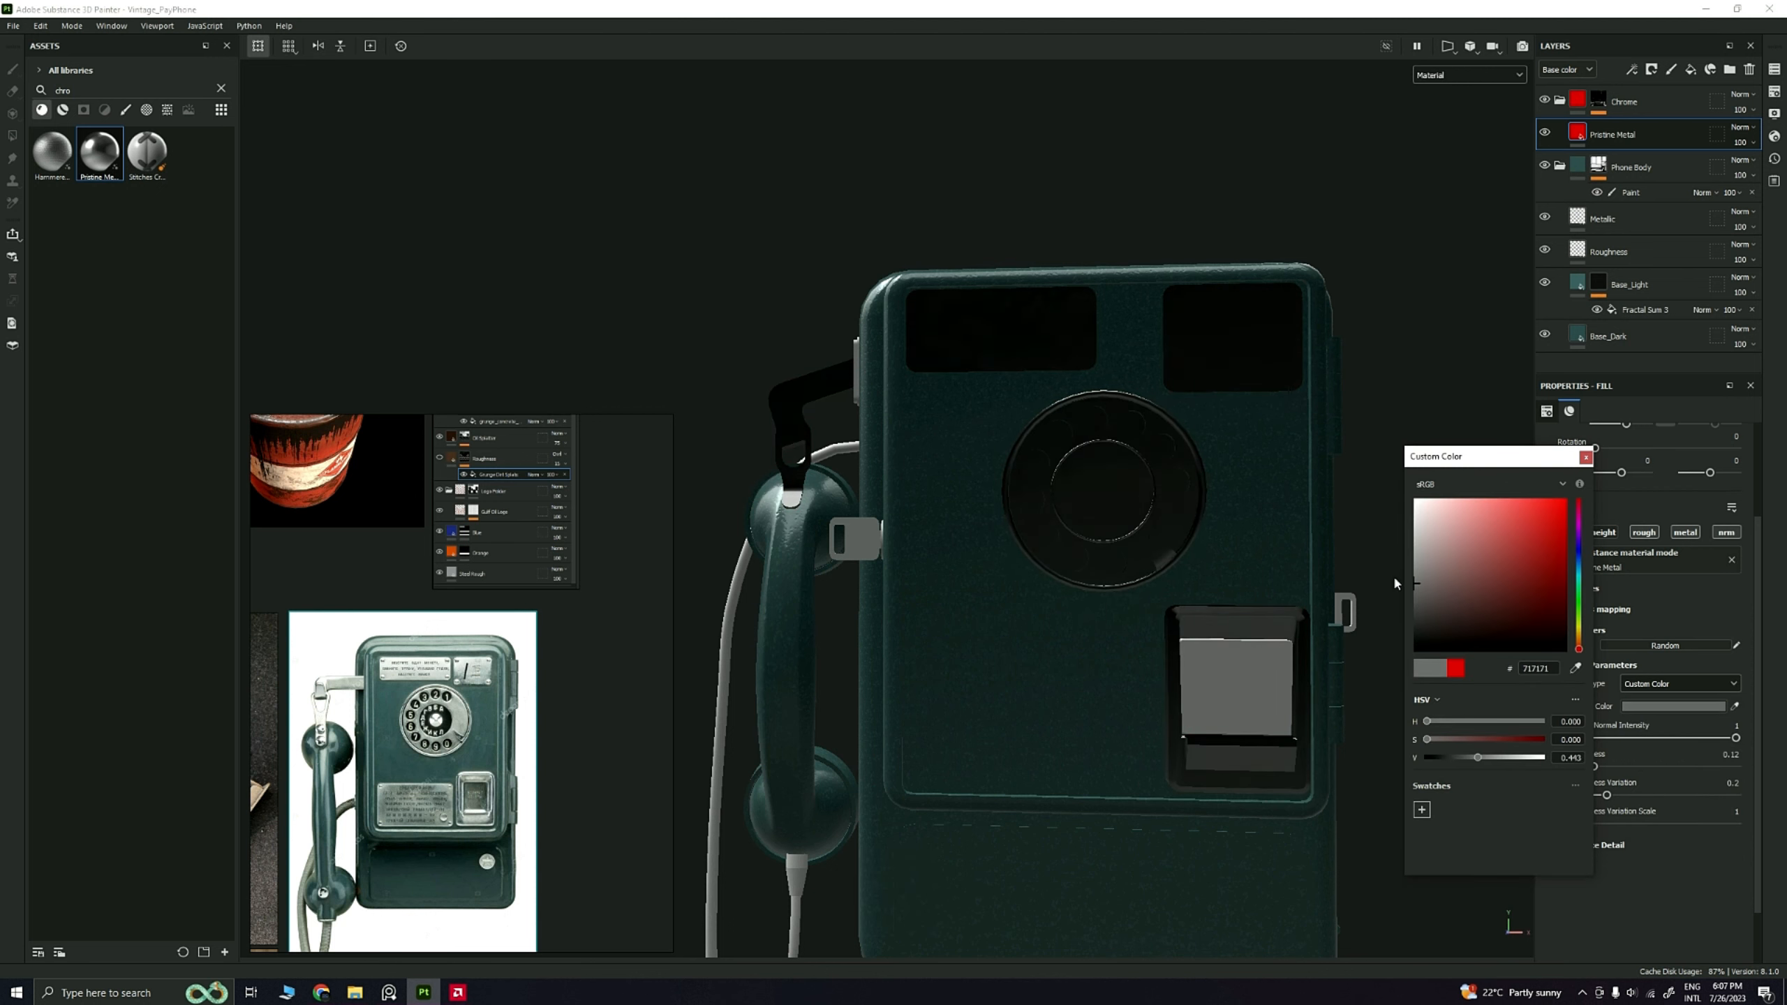
left_click_drag(1396, 583, 1403, 494)
left_click_drag(1336, 534, 1193, 431, "alt")
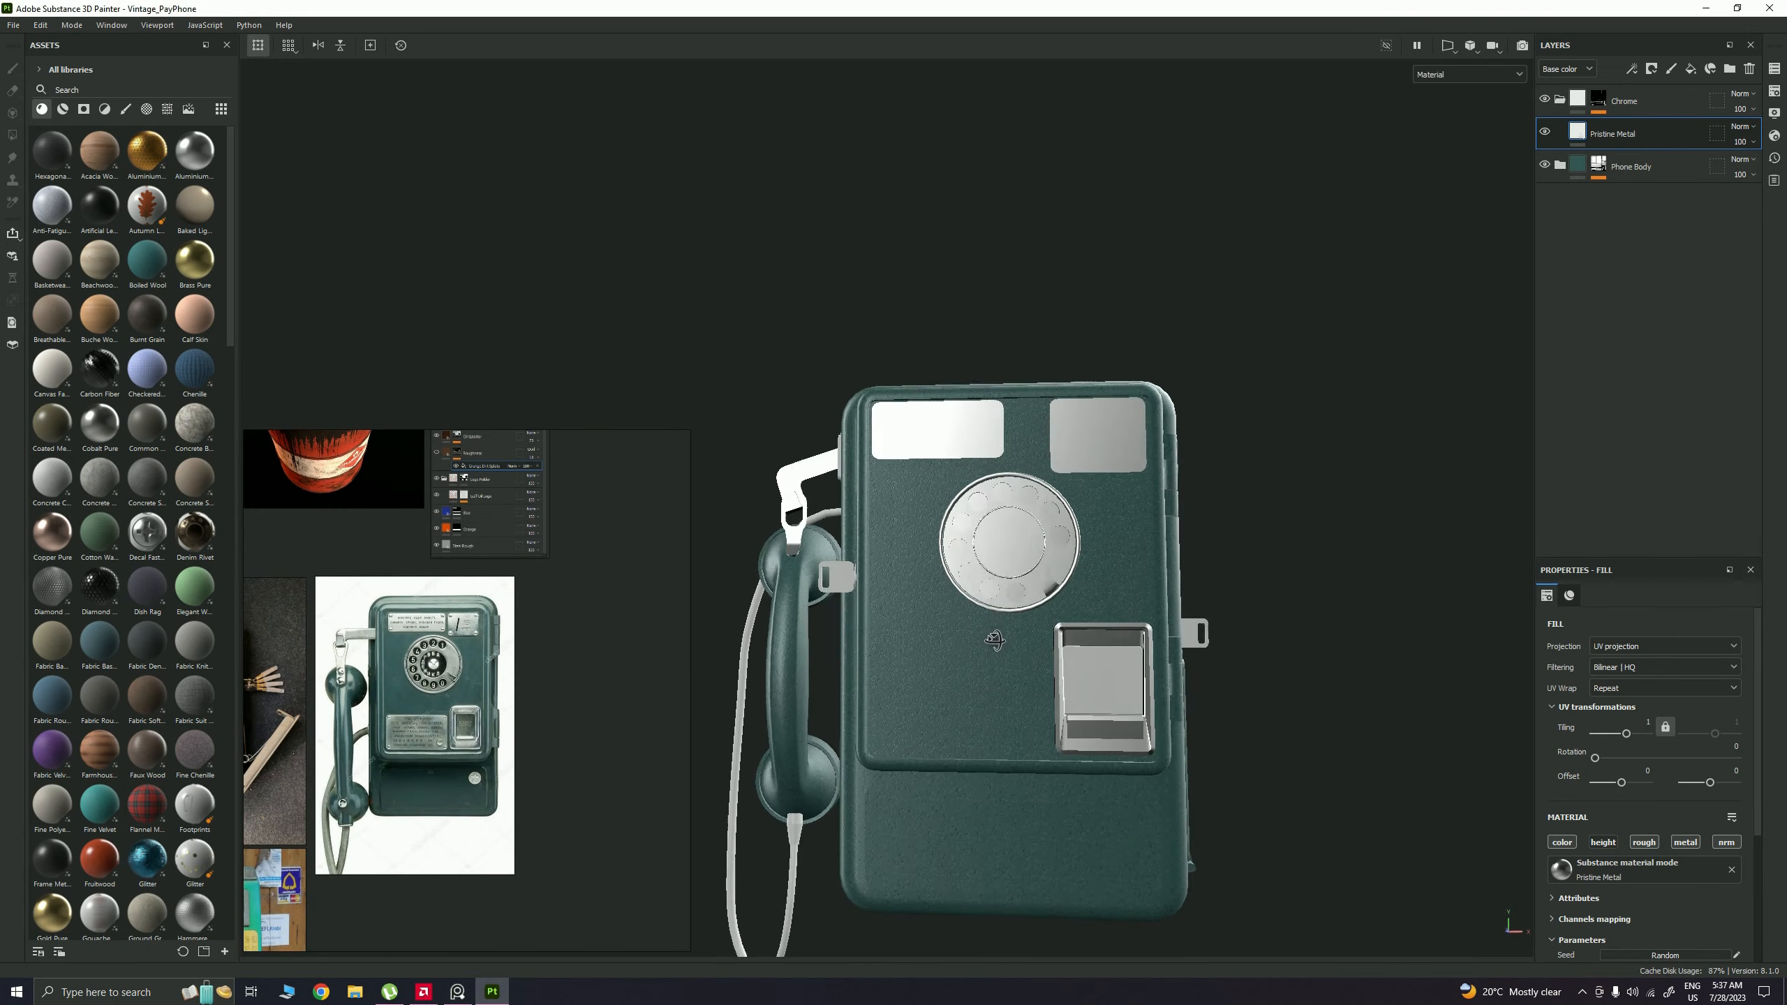
Step: Add a color-only fill layer above Base_Light in the Phone Body folder and set its base color to dark grey
scroll(994, 640, "up", 6)
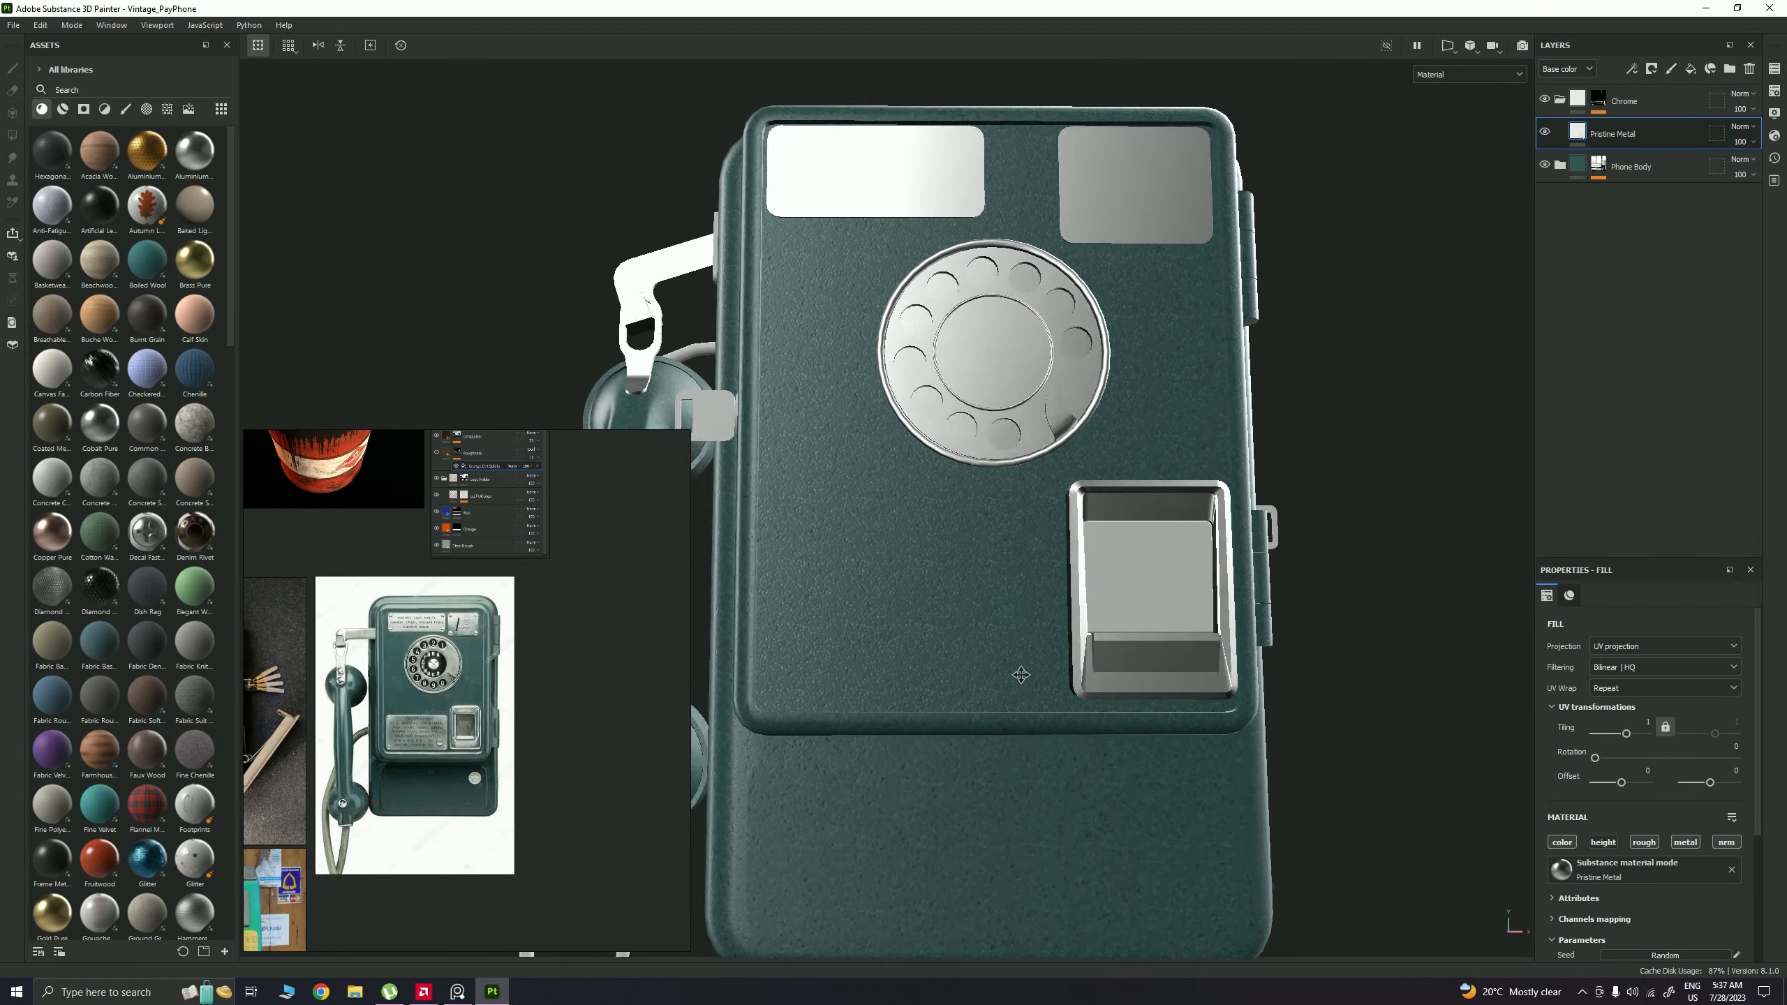
scroll(1020, 674, "up", 2)
scroll(891, 569, "up", 3)
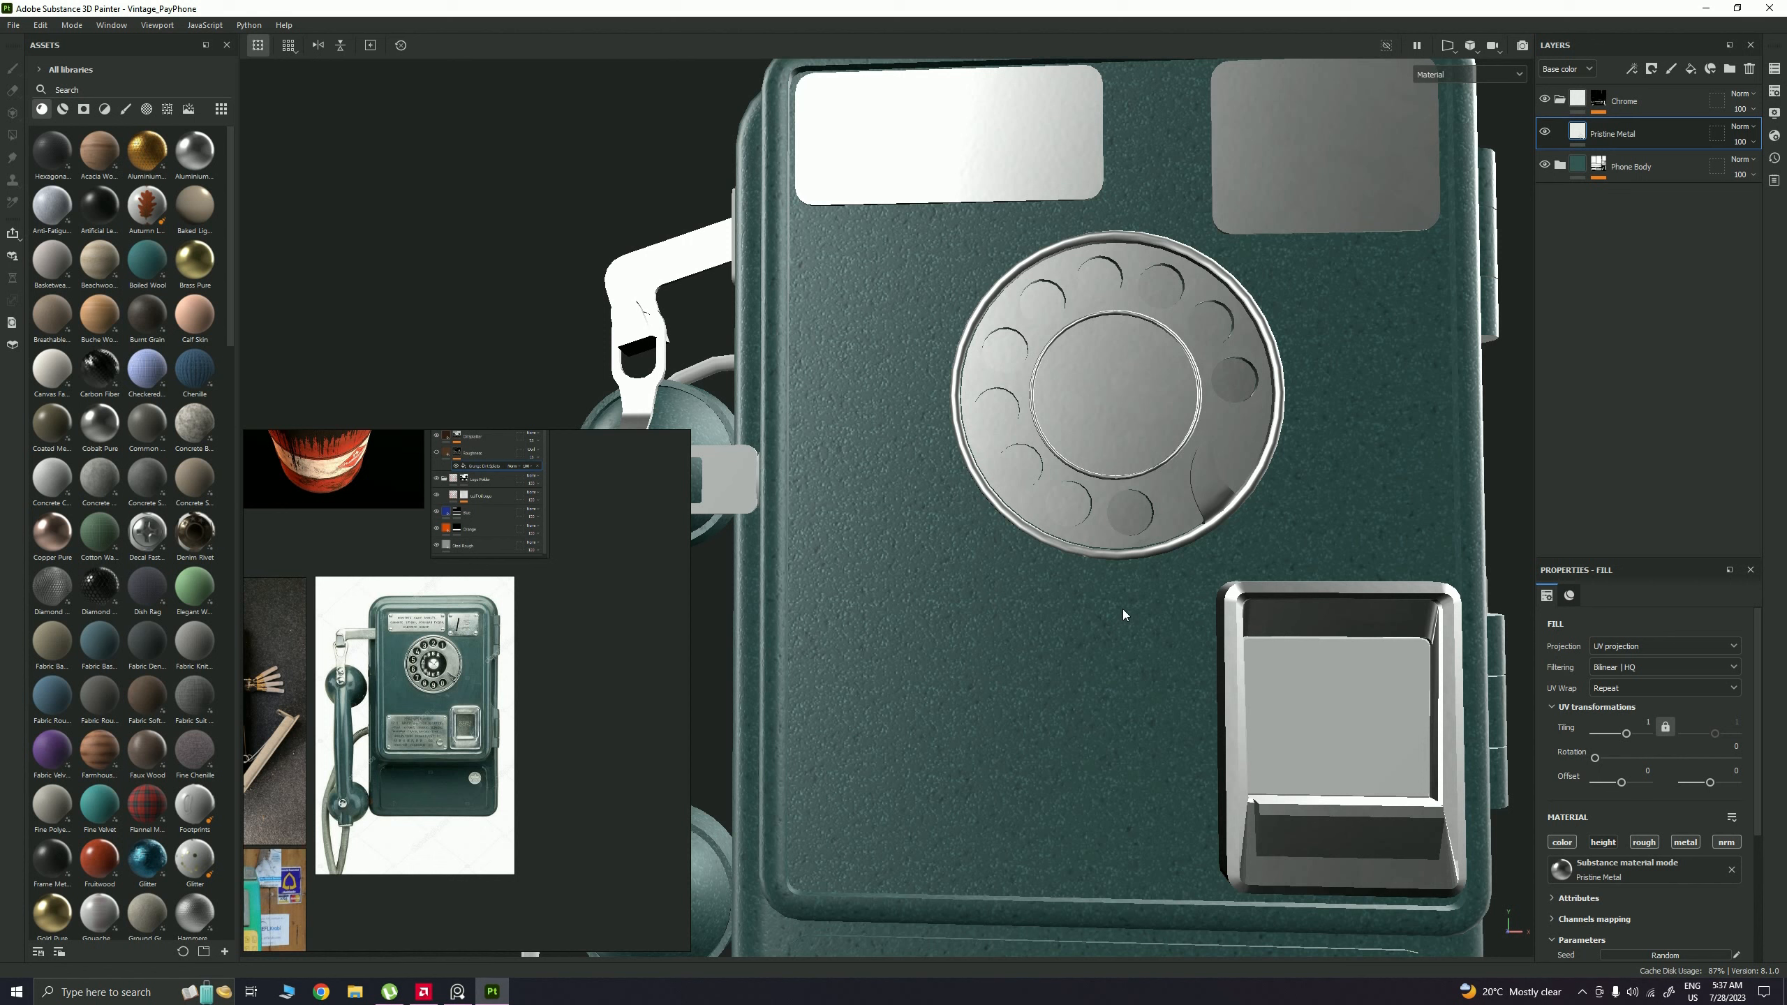
left_click(1557, 166)
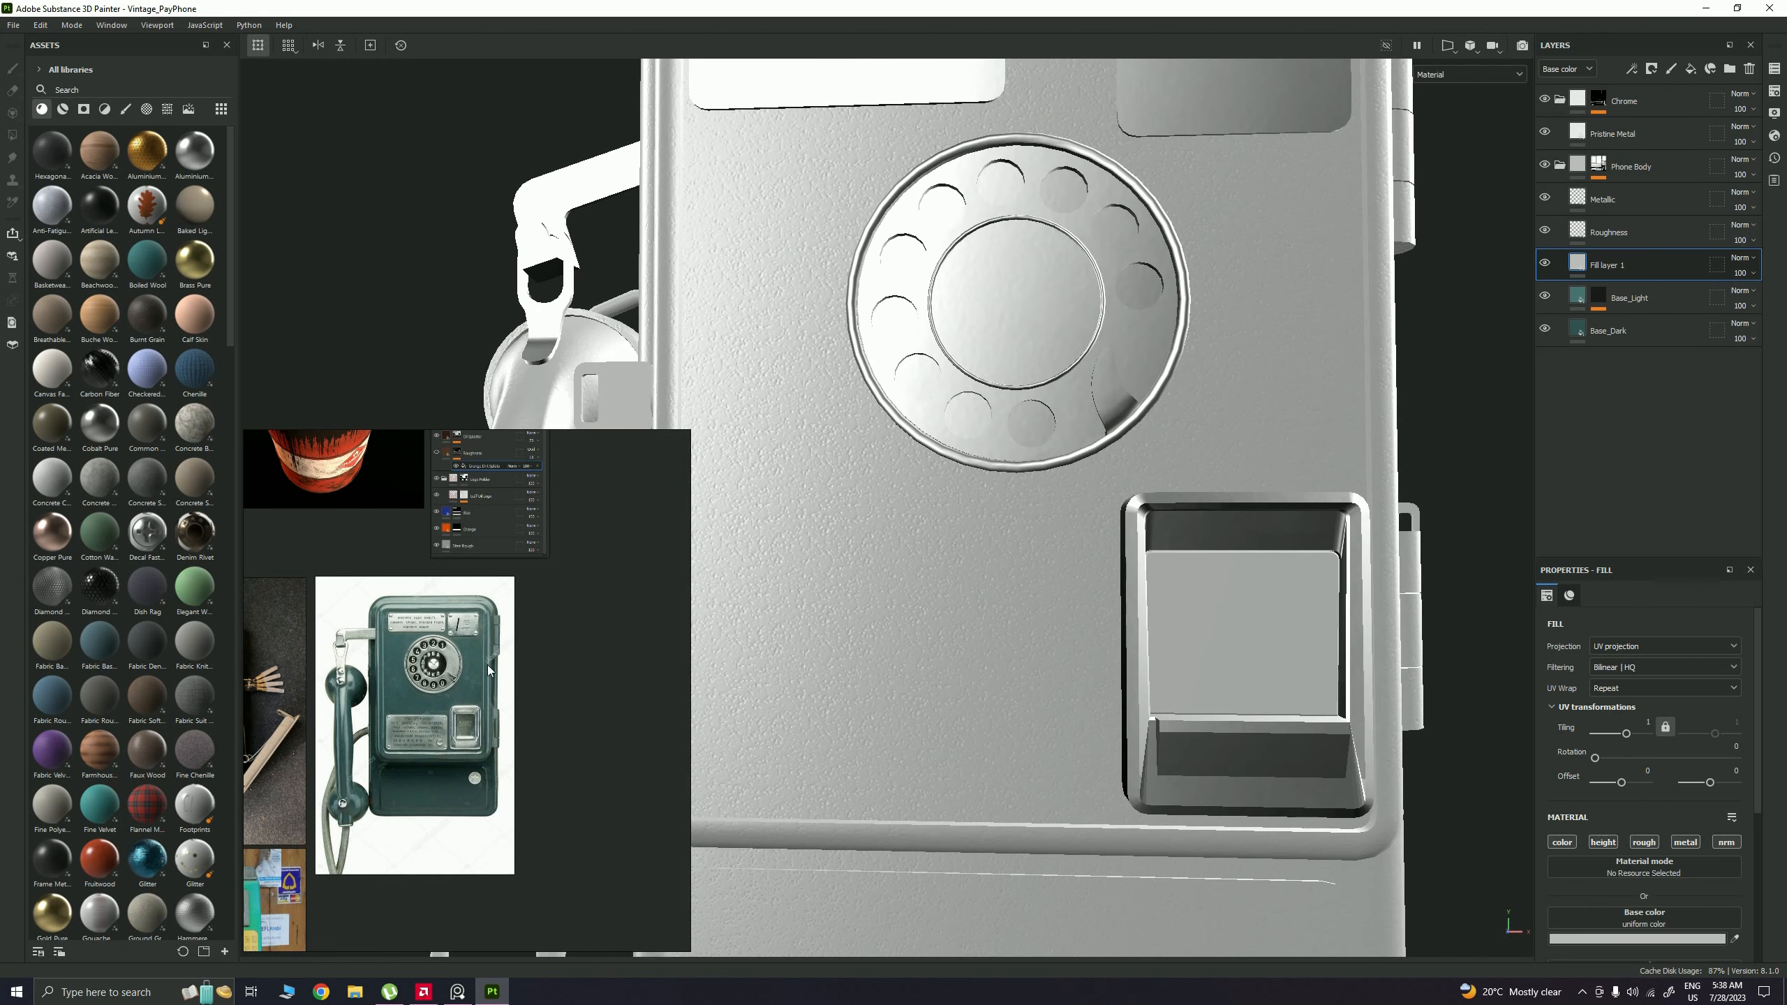
scroll(488, 666, "up", 2)
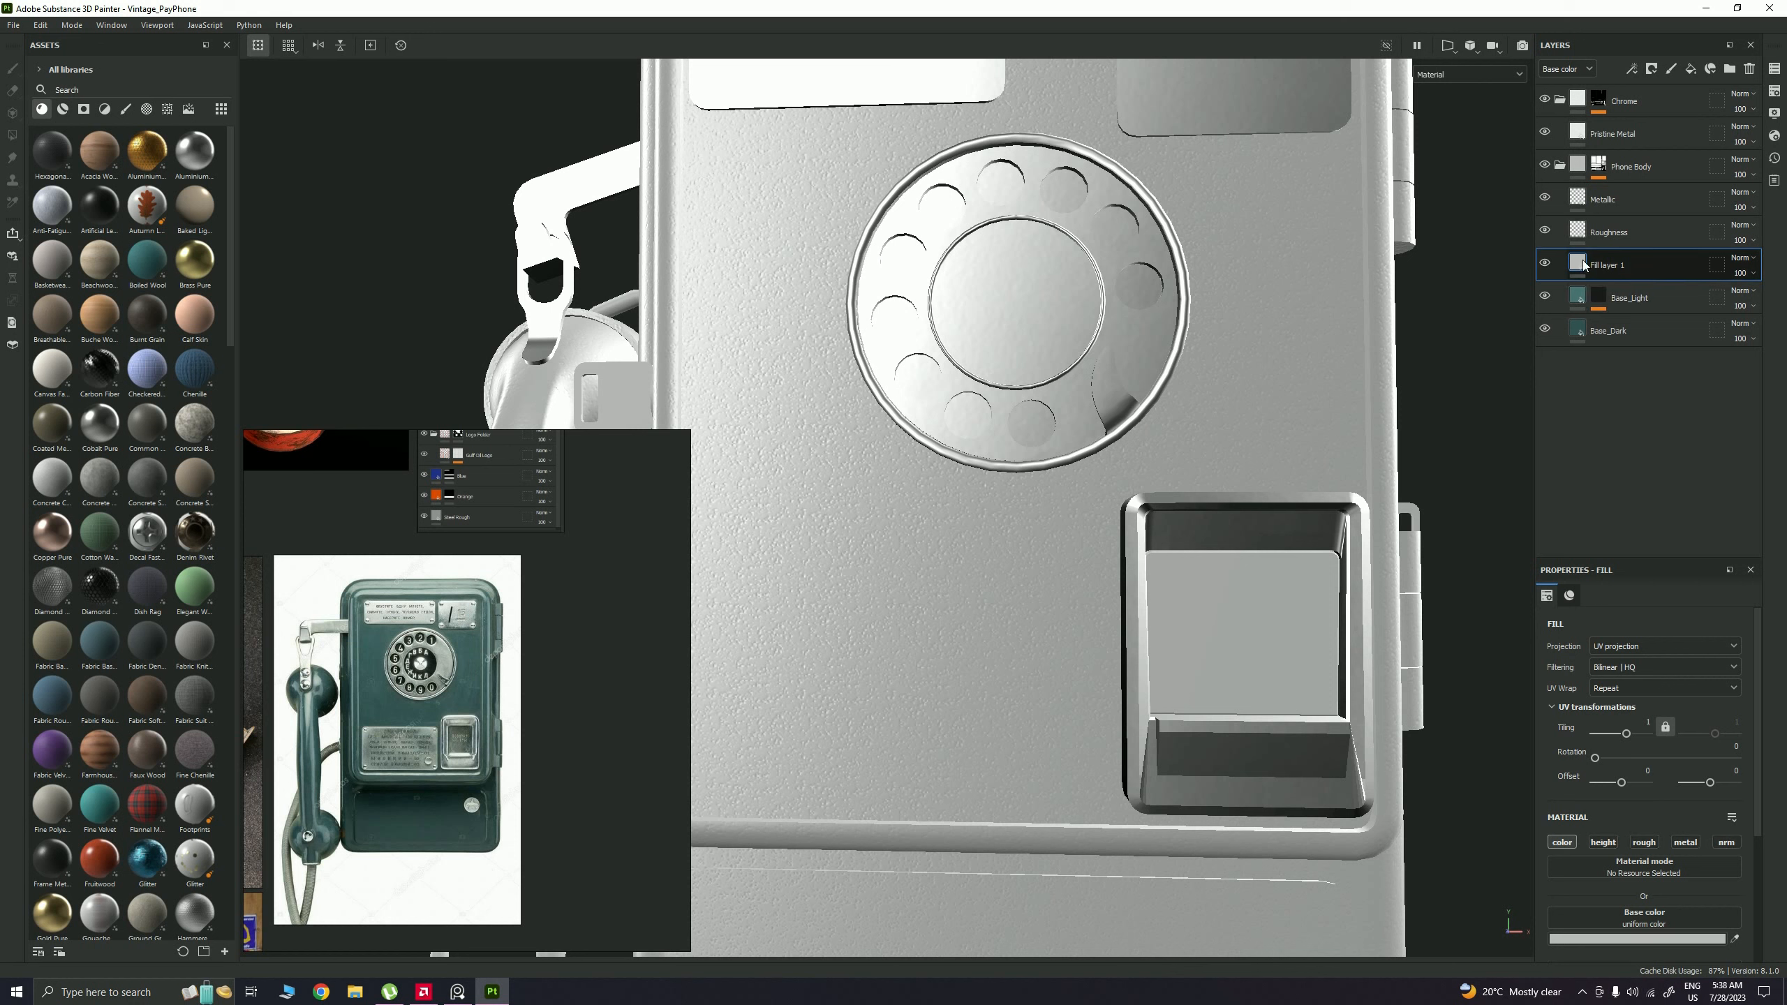
left_click(1650, 940)
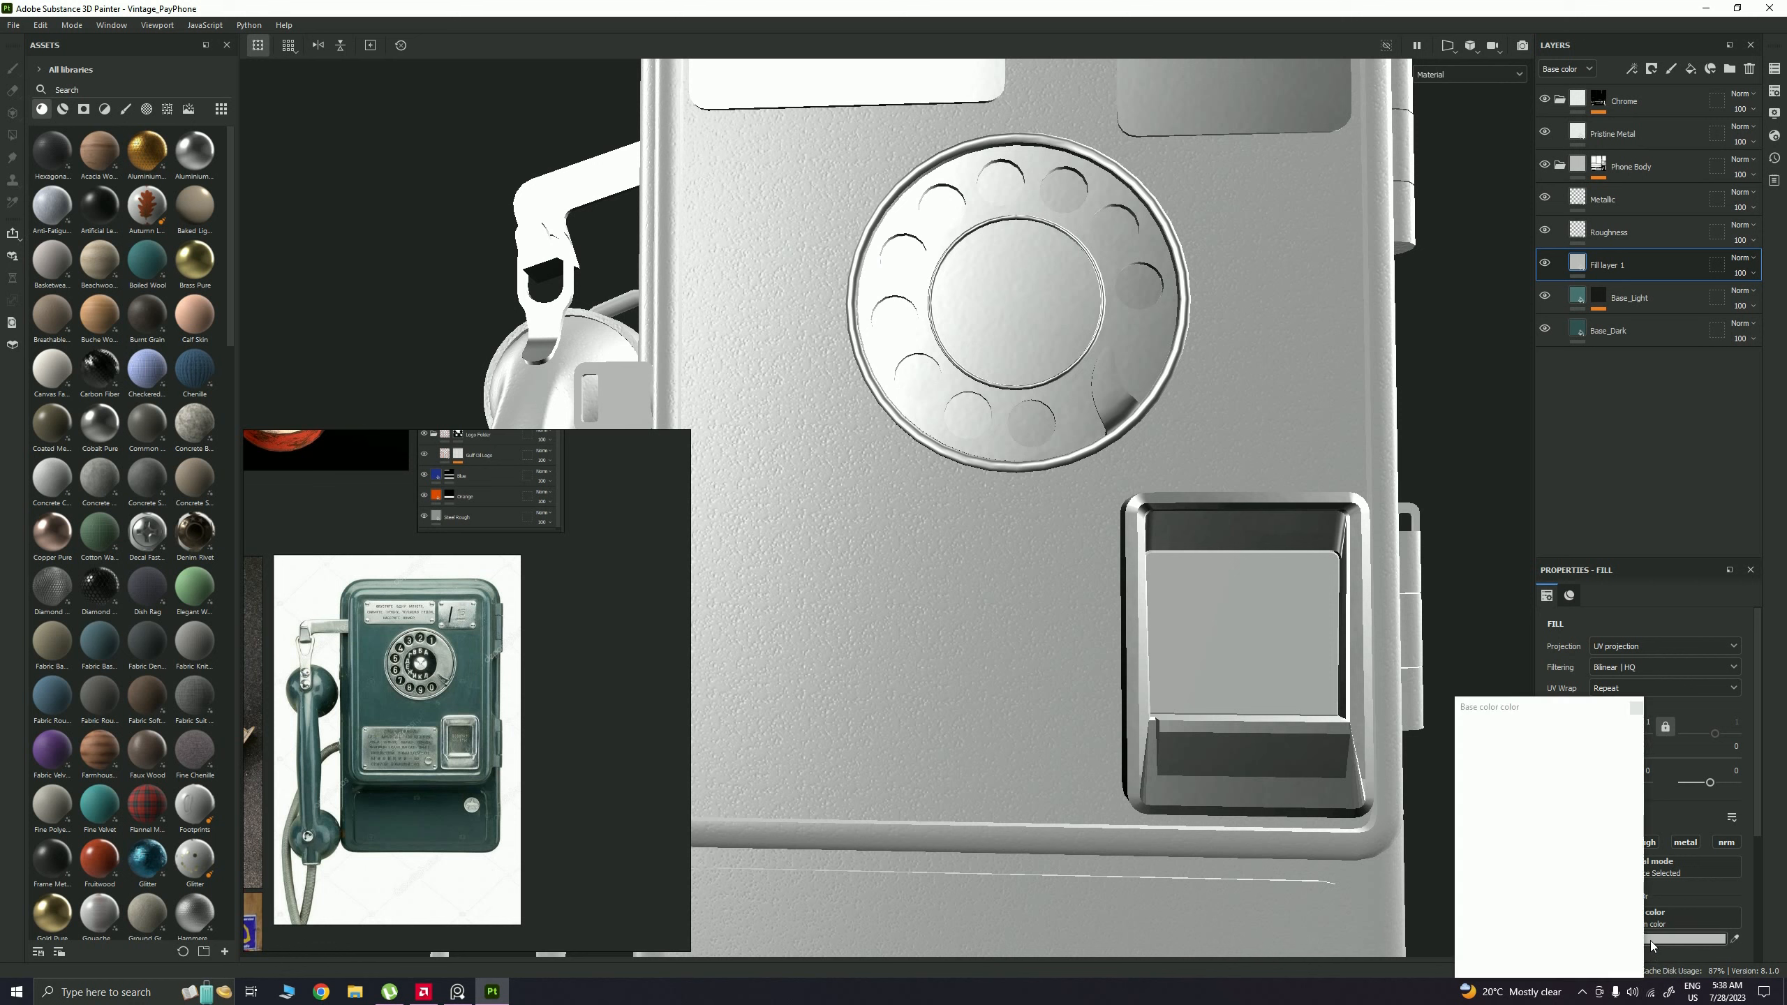
left_click_drag(1529, 840, 1441, 860)
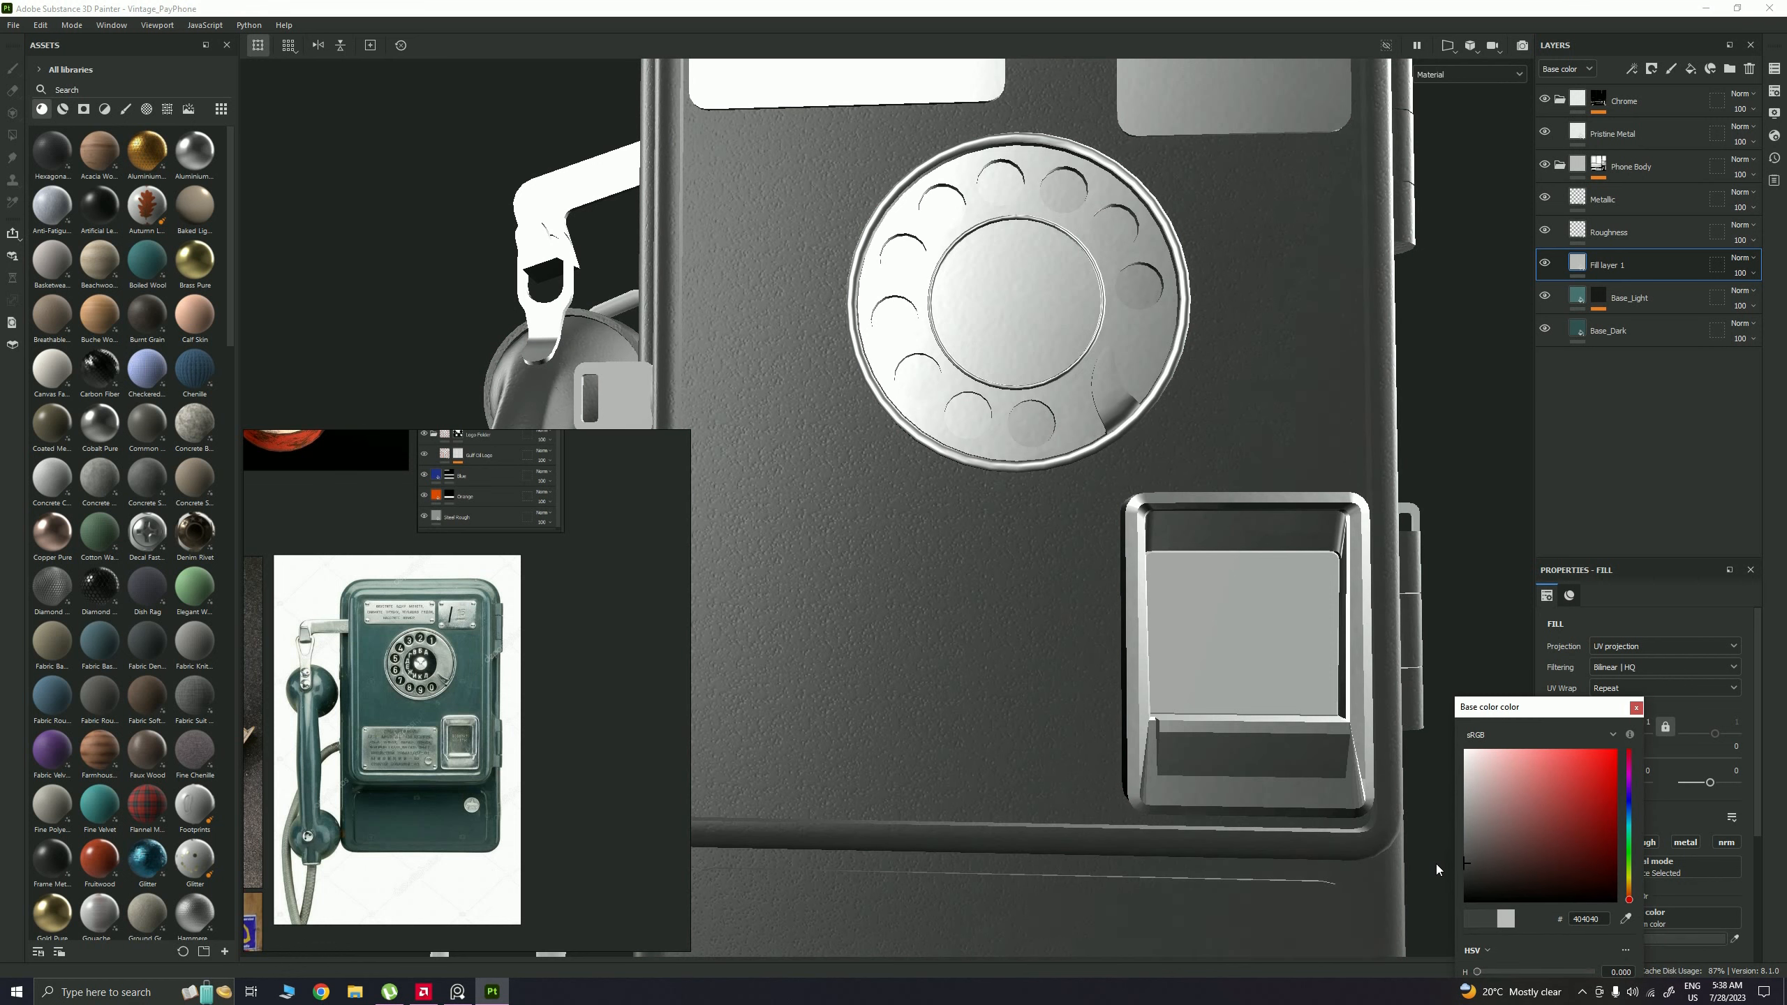
Step: Rename the new fill layer as Tiling Breakup
double_click(1607, 264)
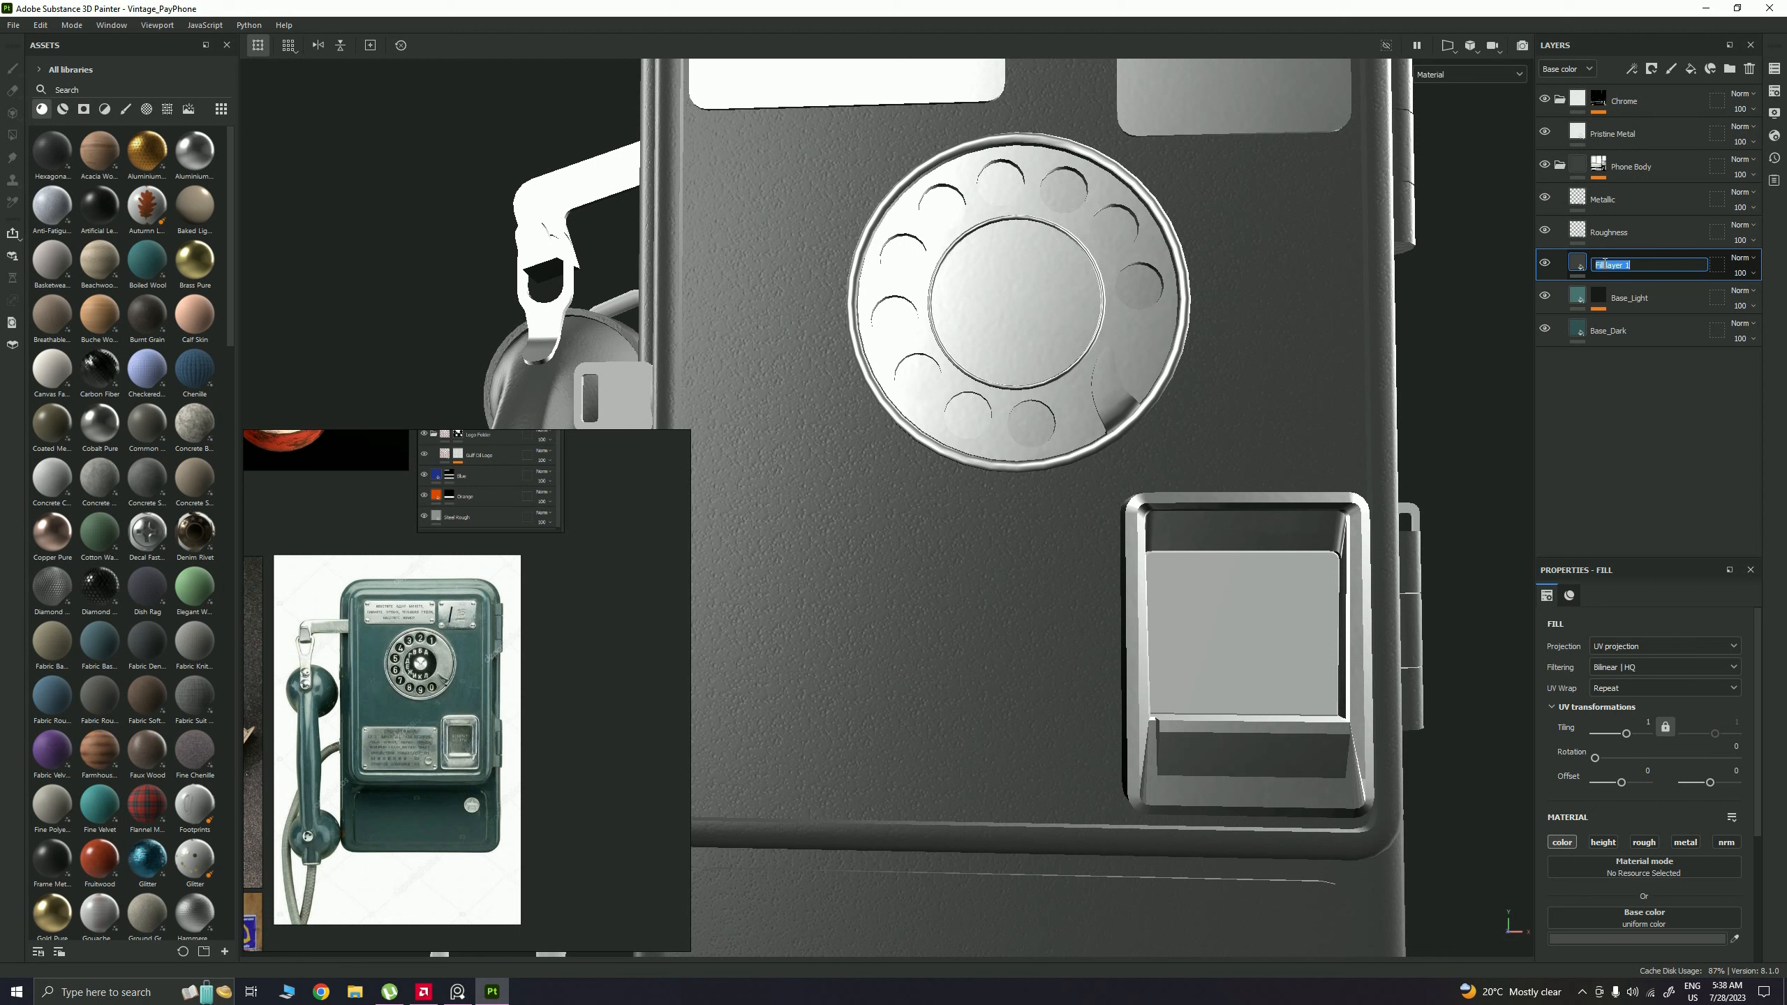
type("Tiling Breakup")
key("Return")
Step: Add a black mask to the Tiling Breakup layer and a fill effect to that mask
right_click(1616, 265)
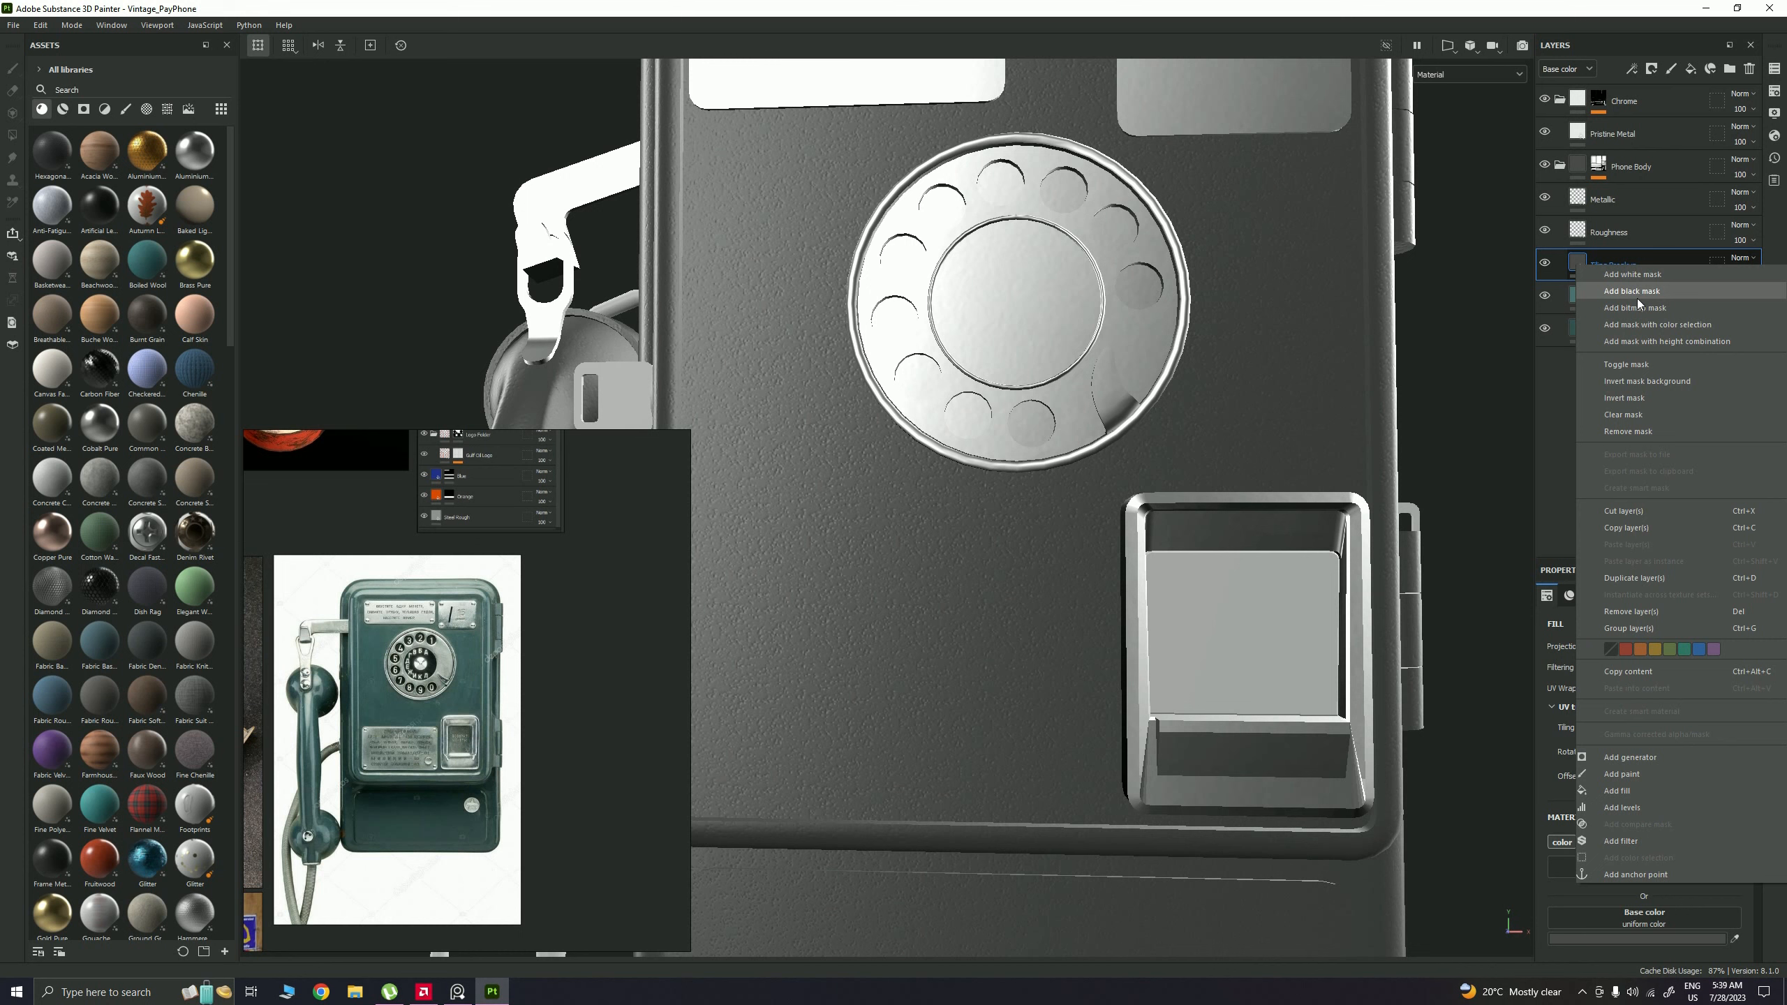
left_click(1636, 296)
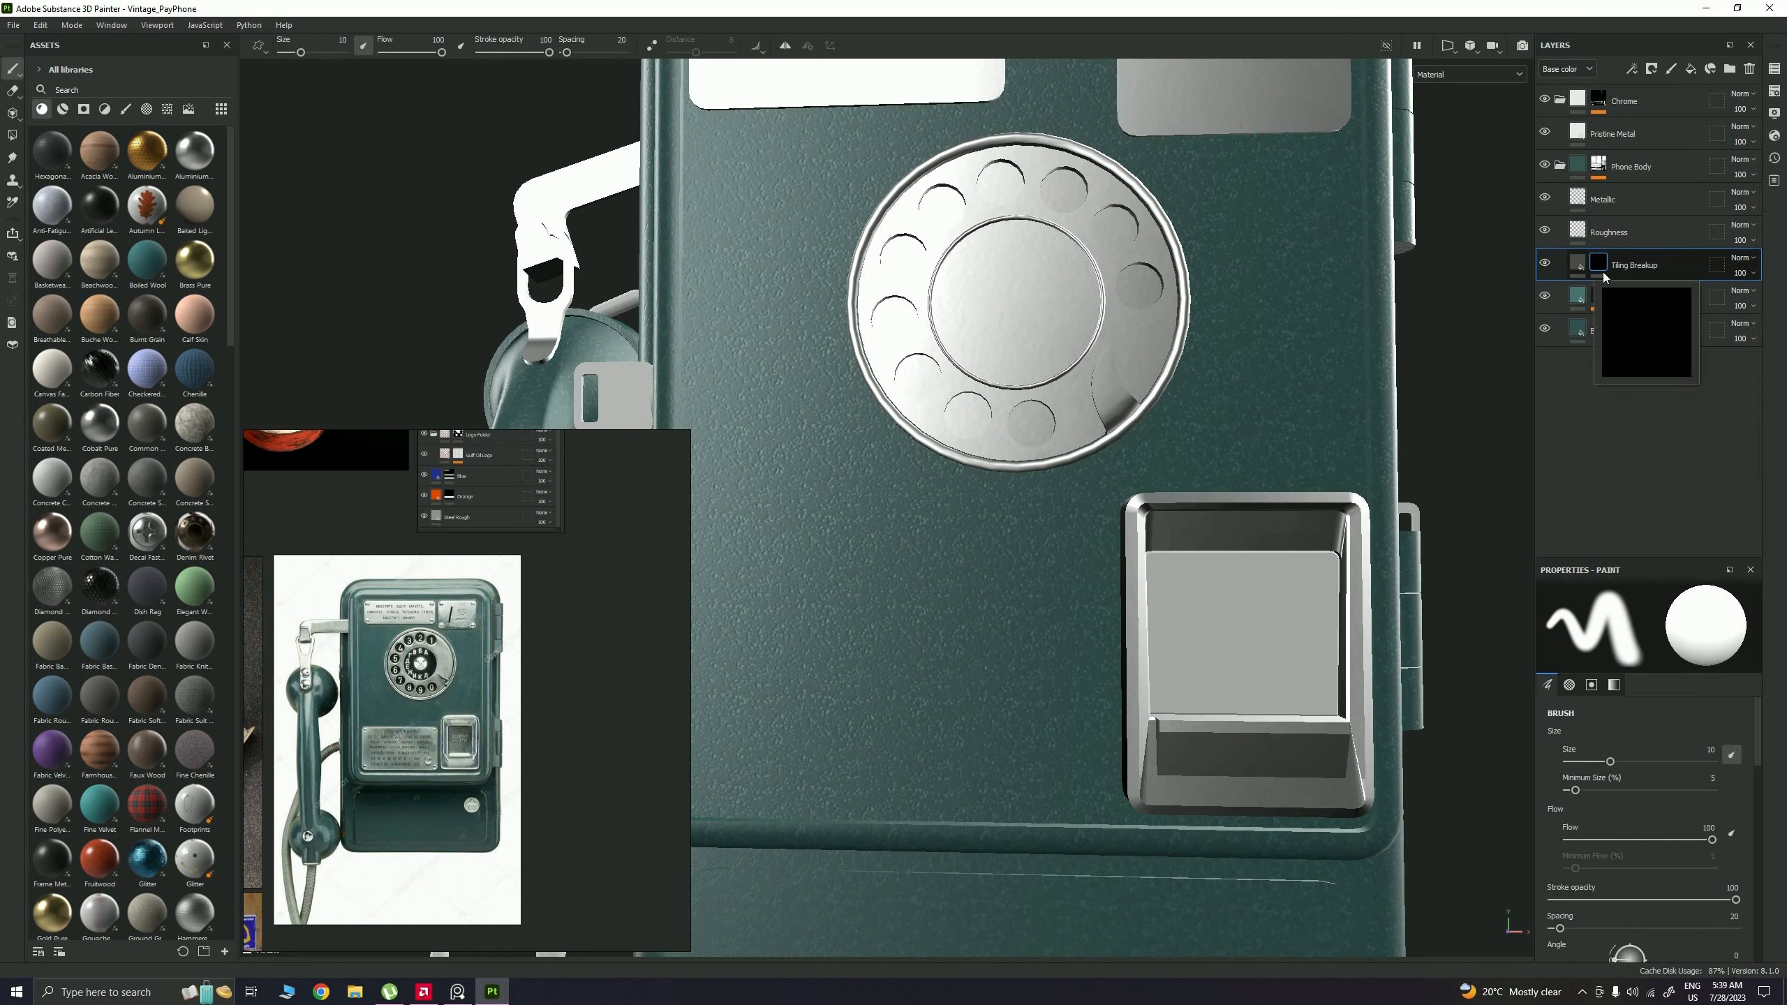
right_click(1595, 272)
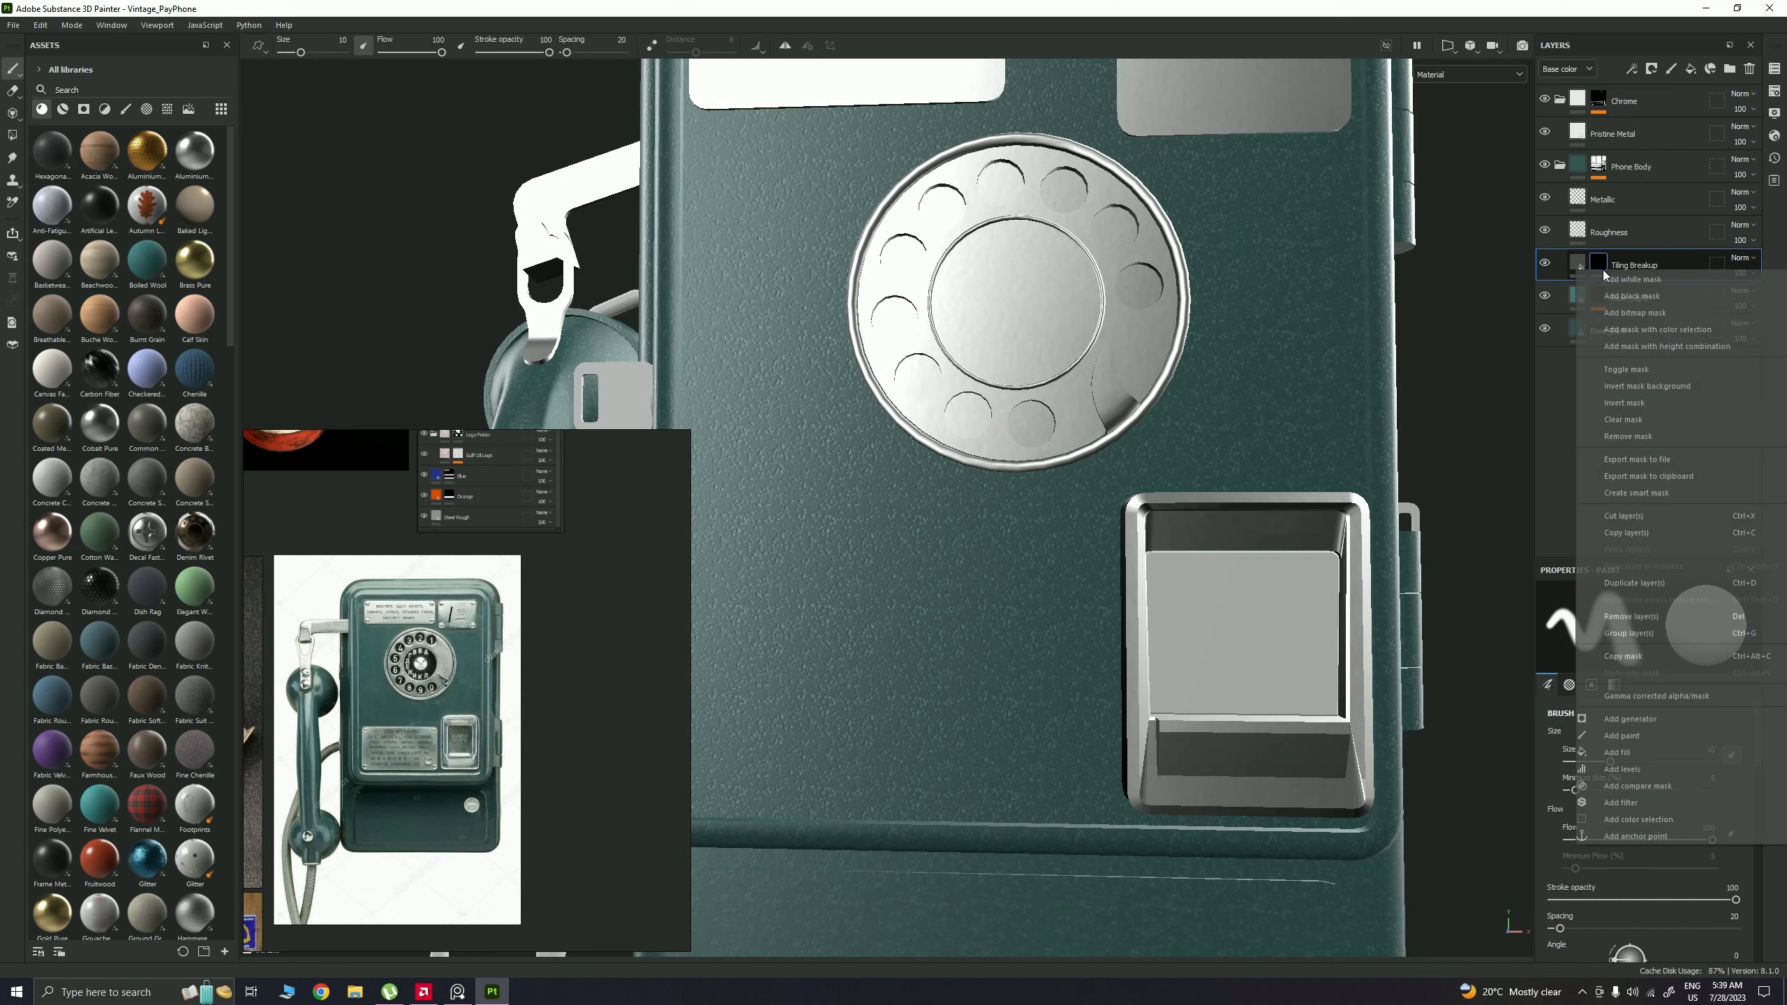
left_click(1657, 753)
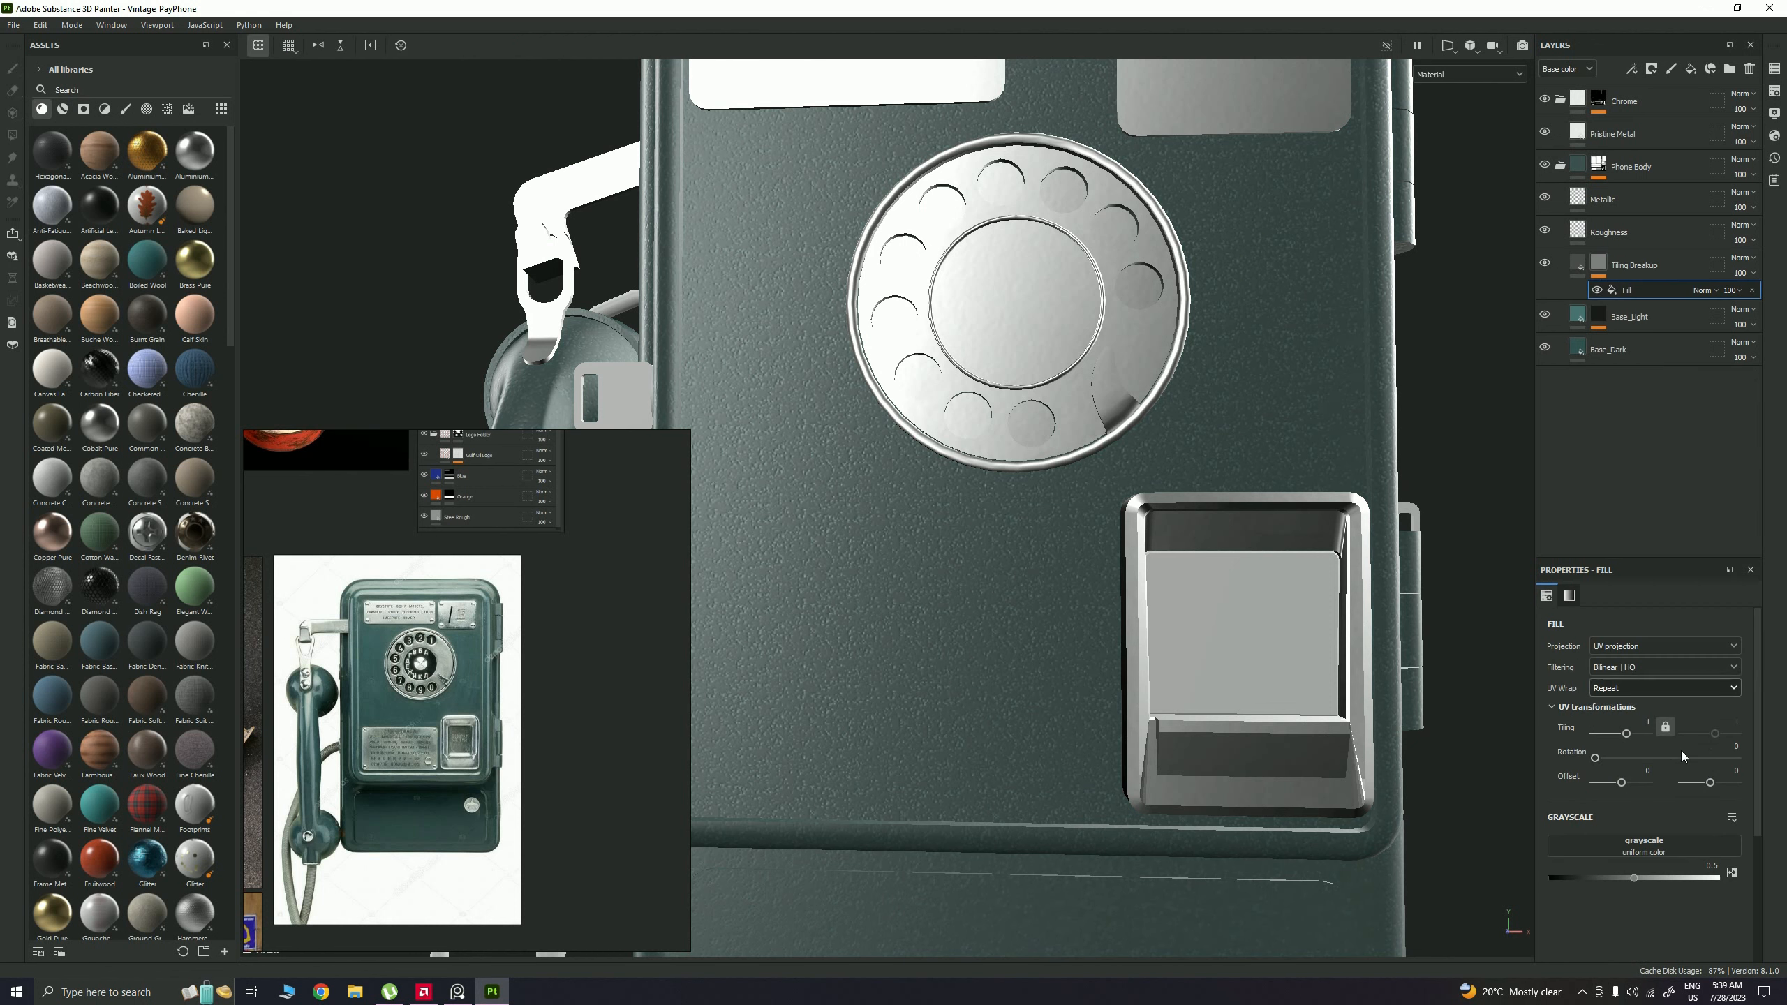
Step: Apply the BnW Spots 2 texture as the grayscale of the Tiling Breakup mask's fill
left_click_drag(1642, 558, 1650, 414)
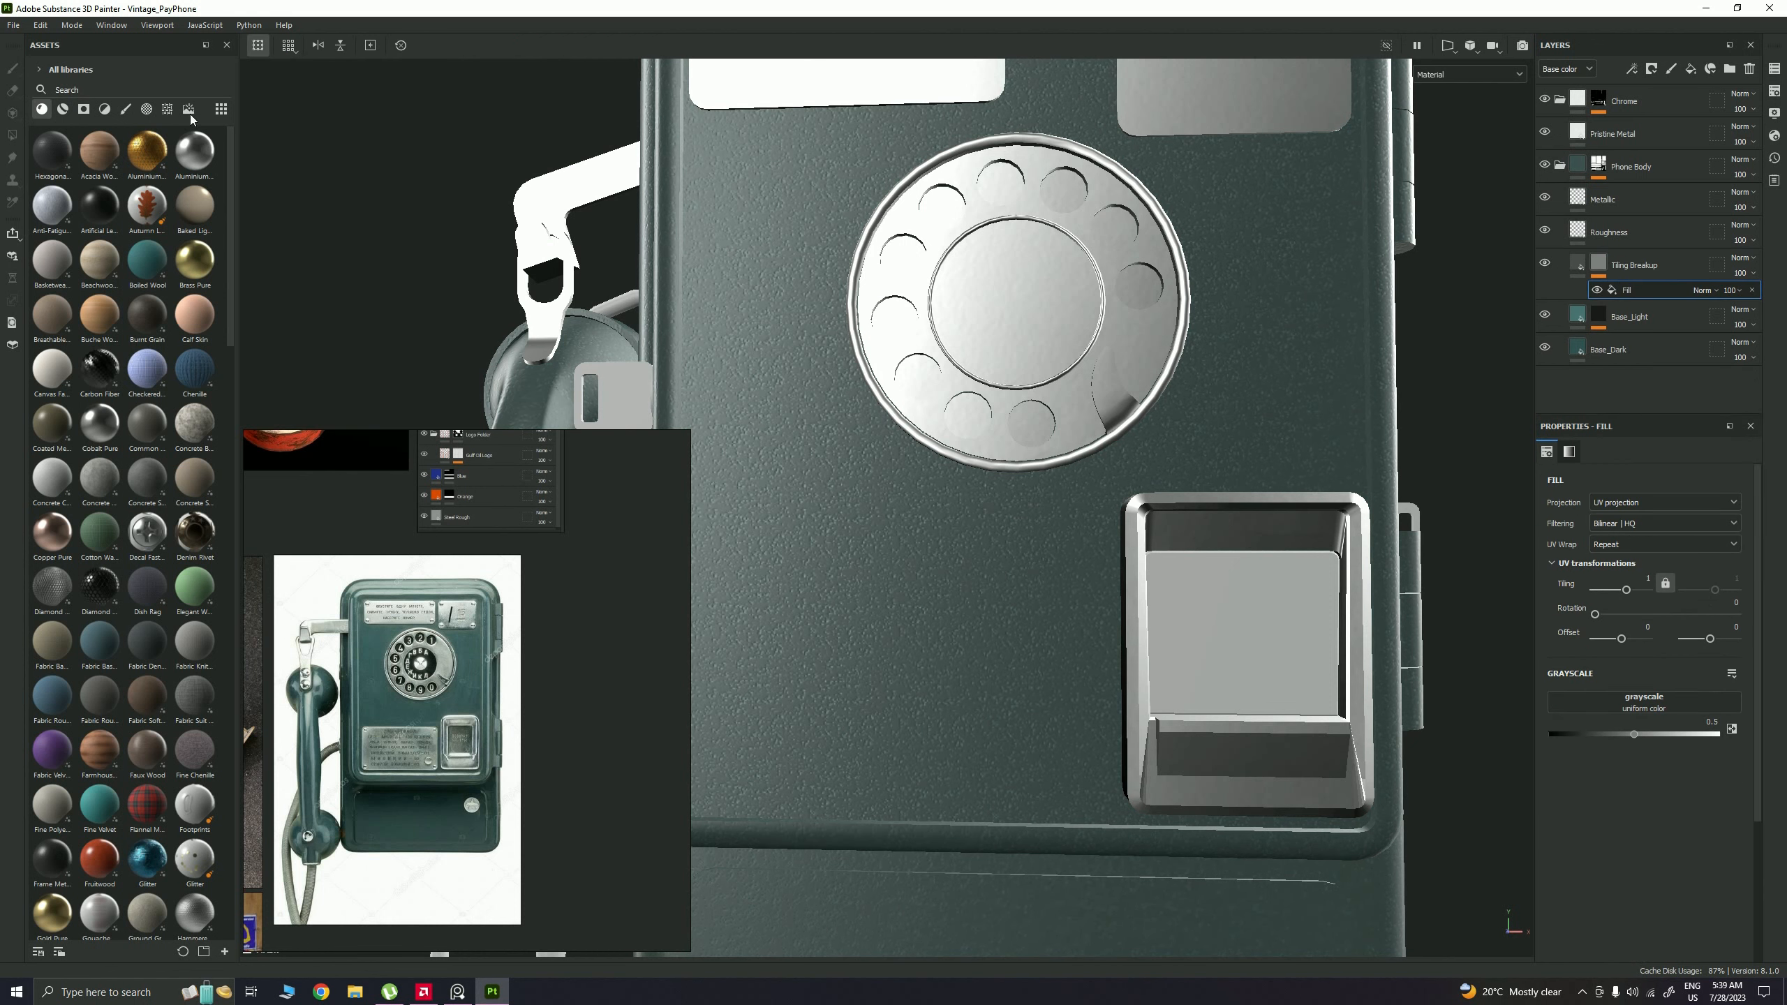
left_click(169, 110)
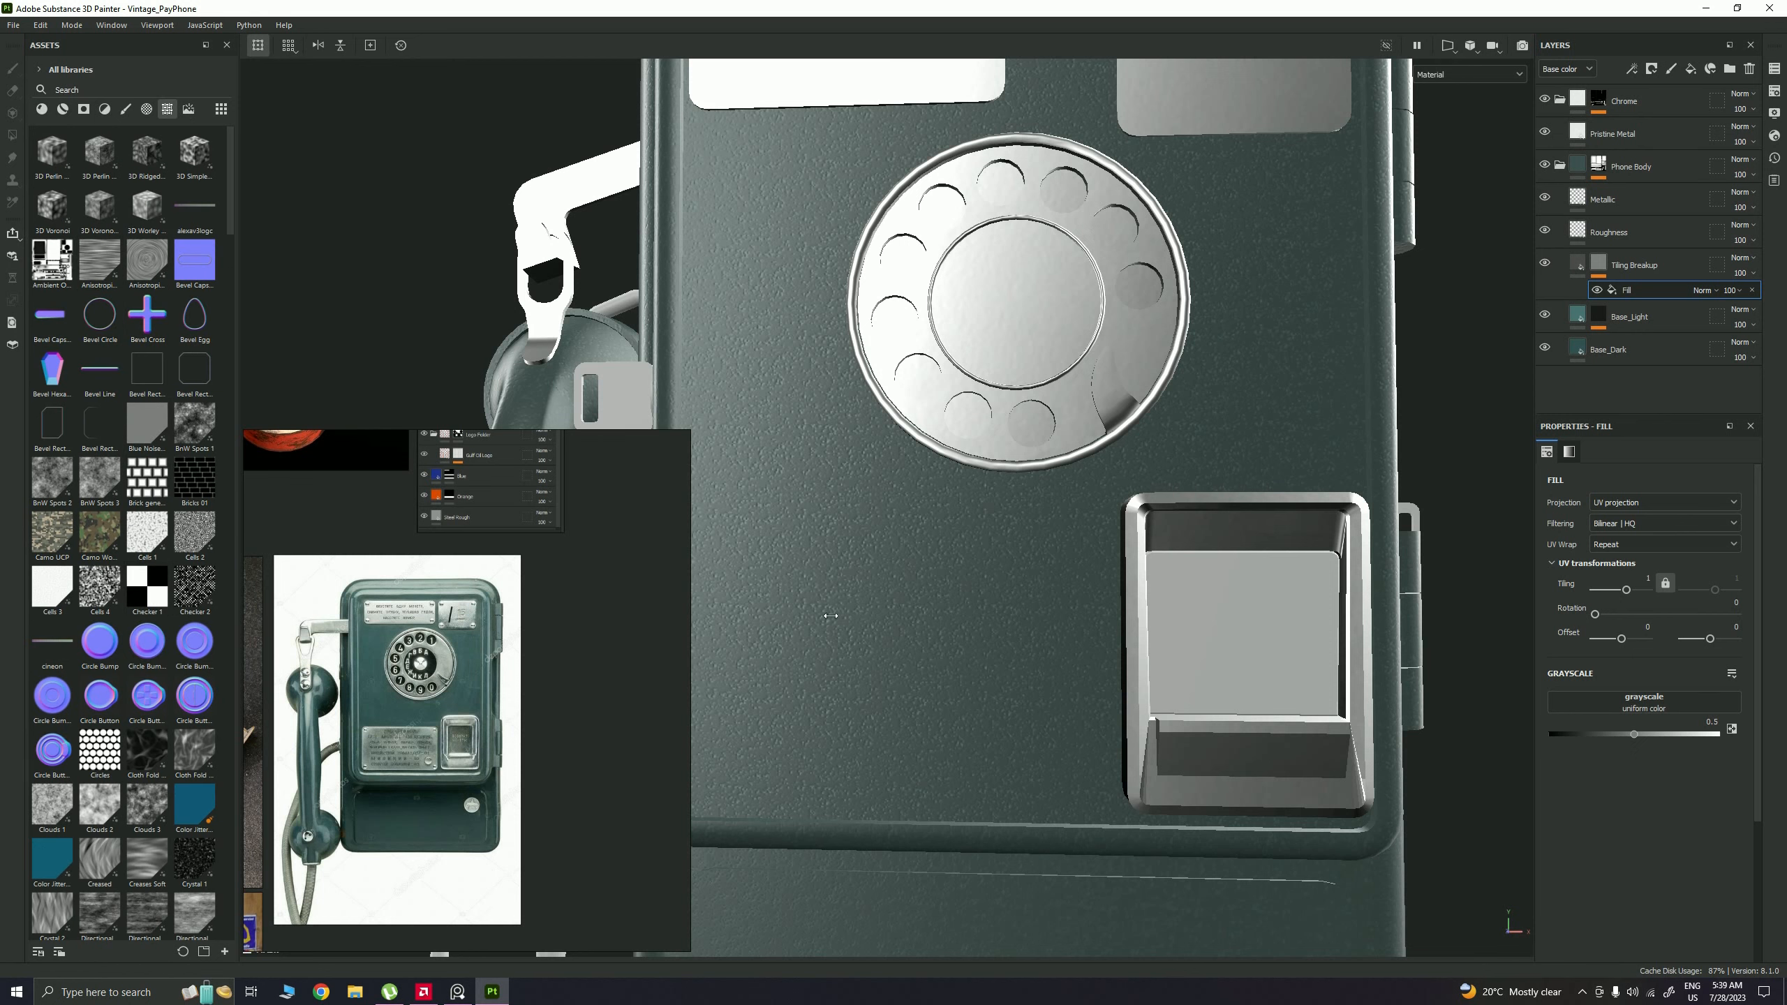
left_click_drag(932, 515, 1029, 503, "alt")
scroll(1185, 471, "down", 5)
left_click_drag(1184, 471, 1003, 415, "alt")
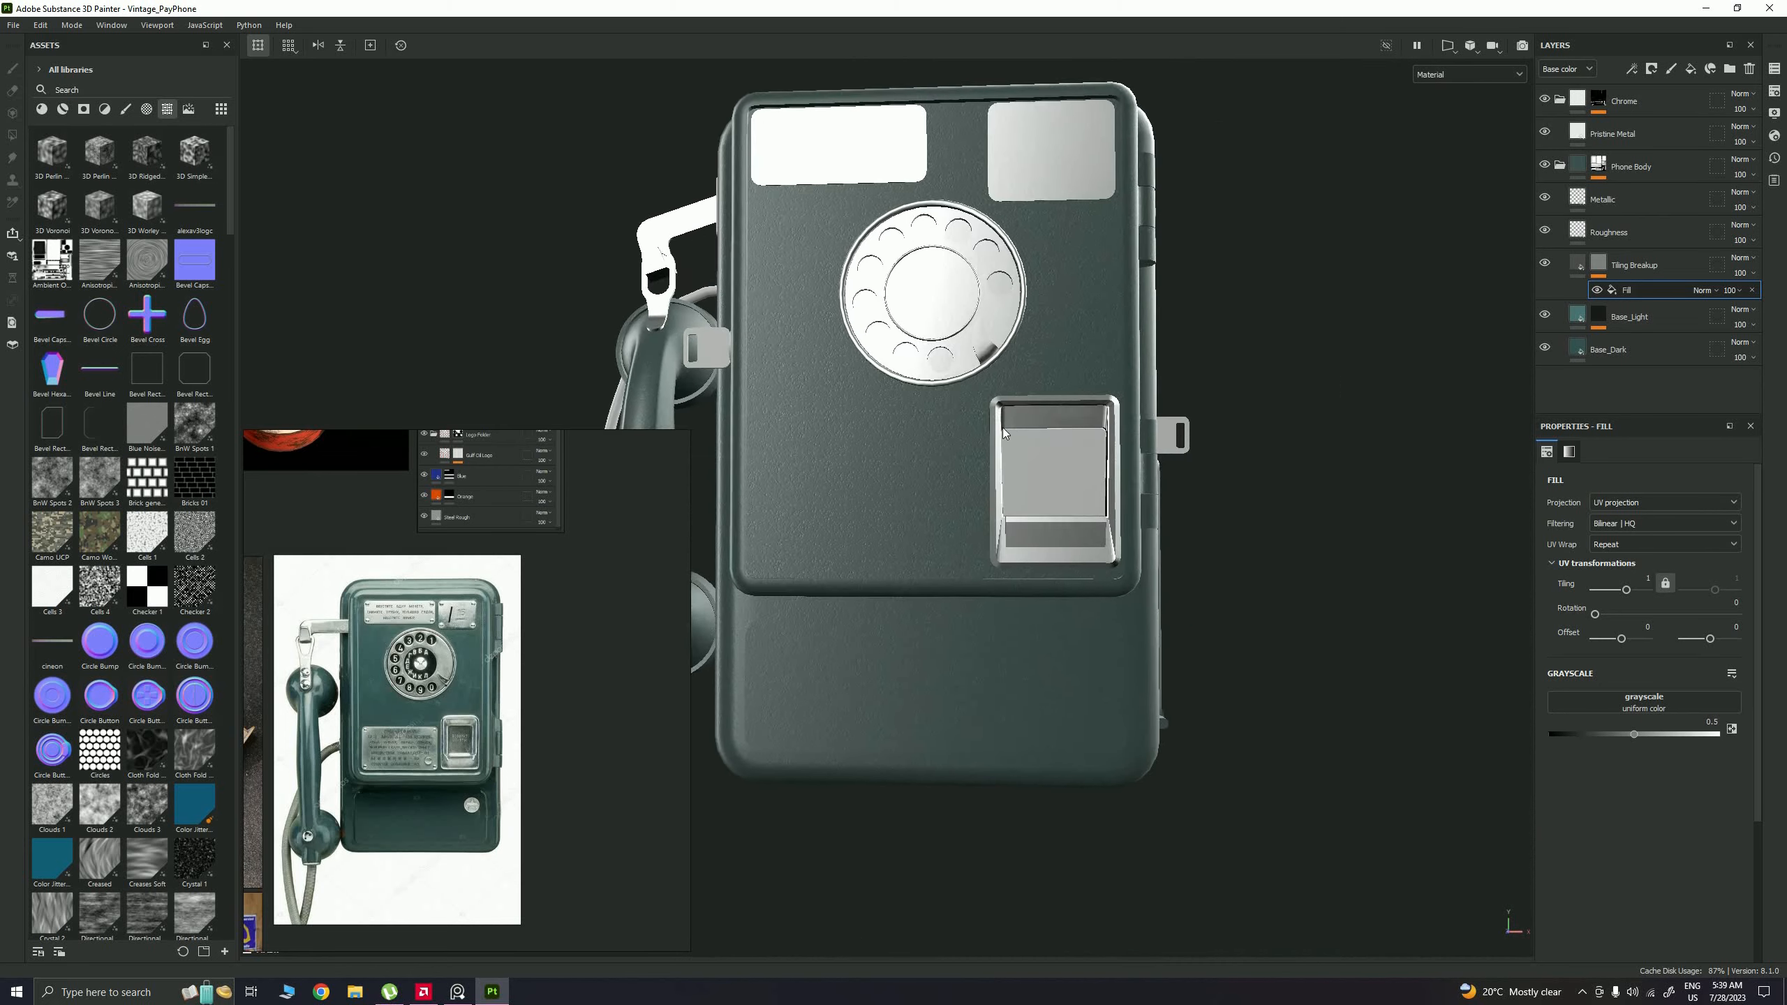
middle_click_drag(1003, 415, 1146, 450, "alt")
right_click_drag(1147, 450, 1026, 456, "alt")
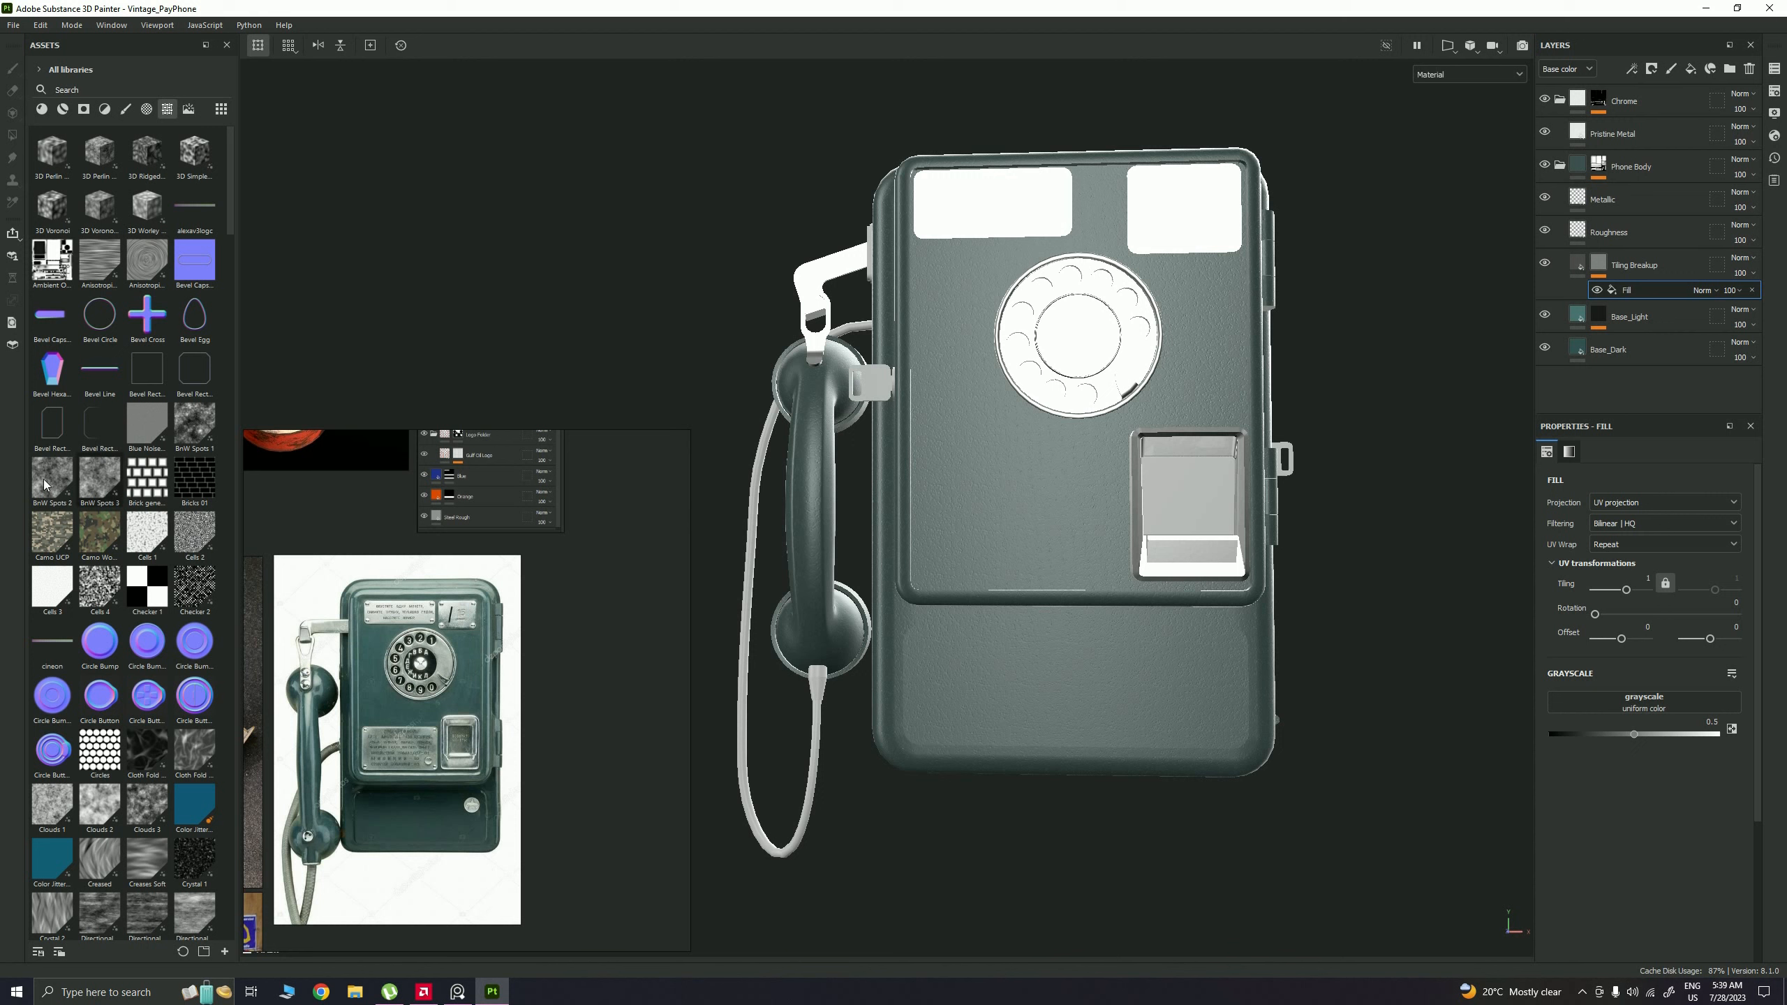
left_click_drag(44, 488, 1629, 710)
left_click_drag(1083, 465, 1208, 451, "alt")
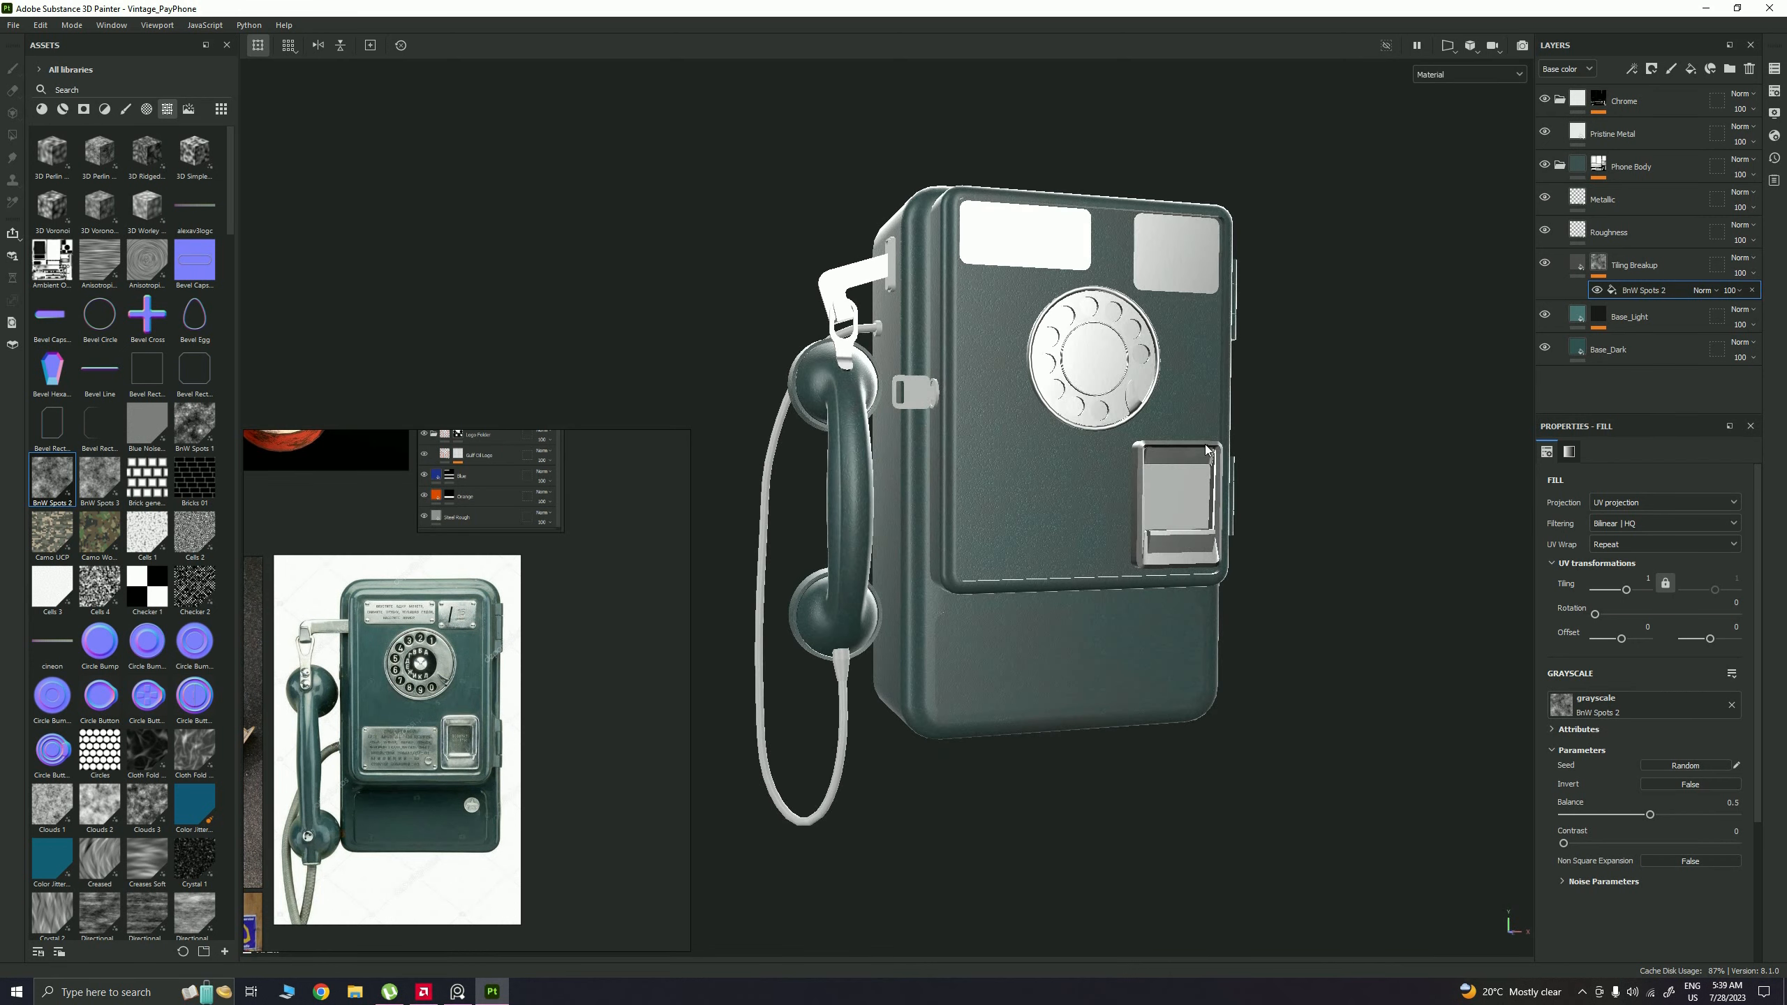
left_click_drag(1147, 340, 1407, 403, "alt")
Step: Set the Tiling Breakup layer's base color to black (000000)
left_click(1577, 264)
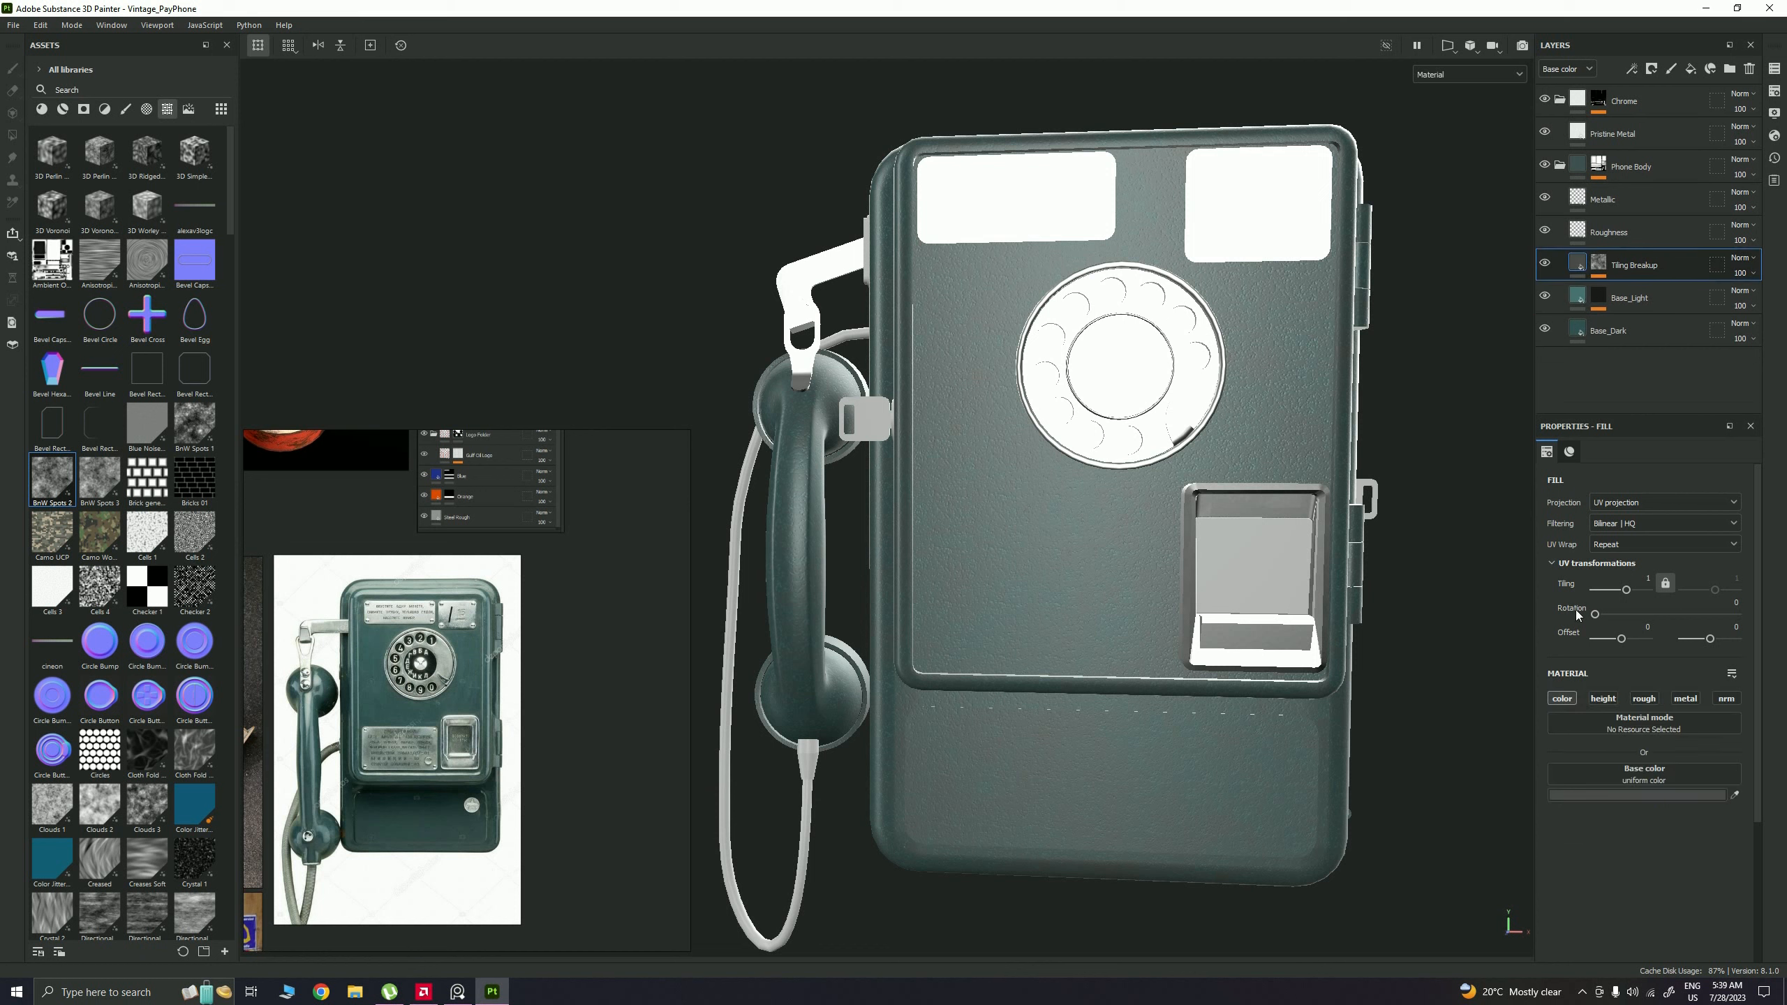
left_click(1617, 796)
left_click_drag(1488, 833, 1407, 911)
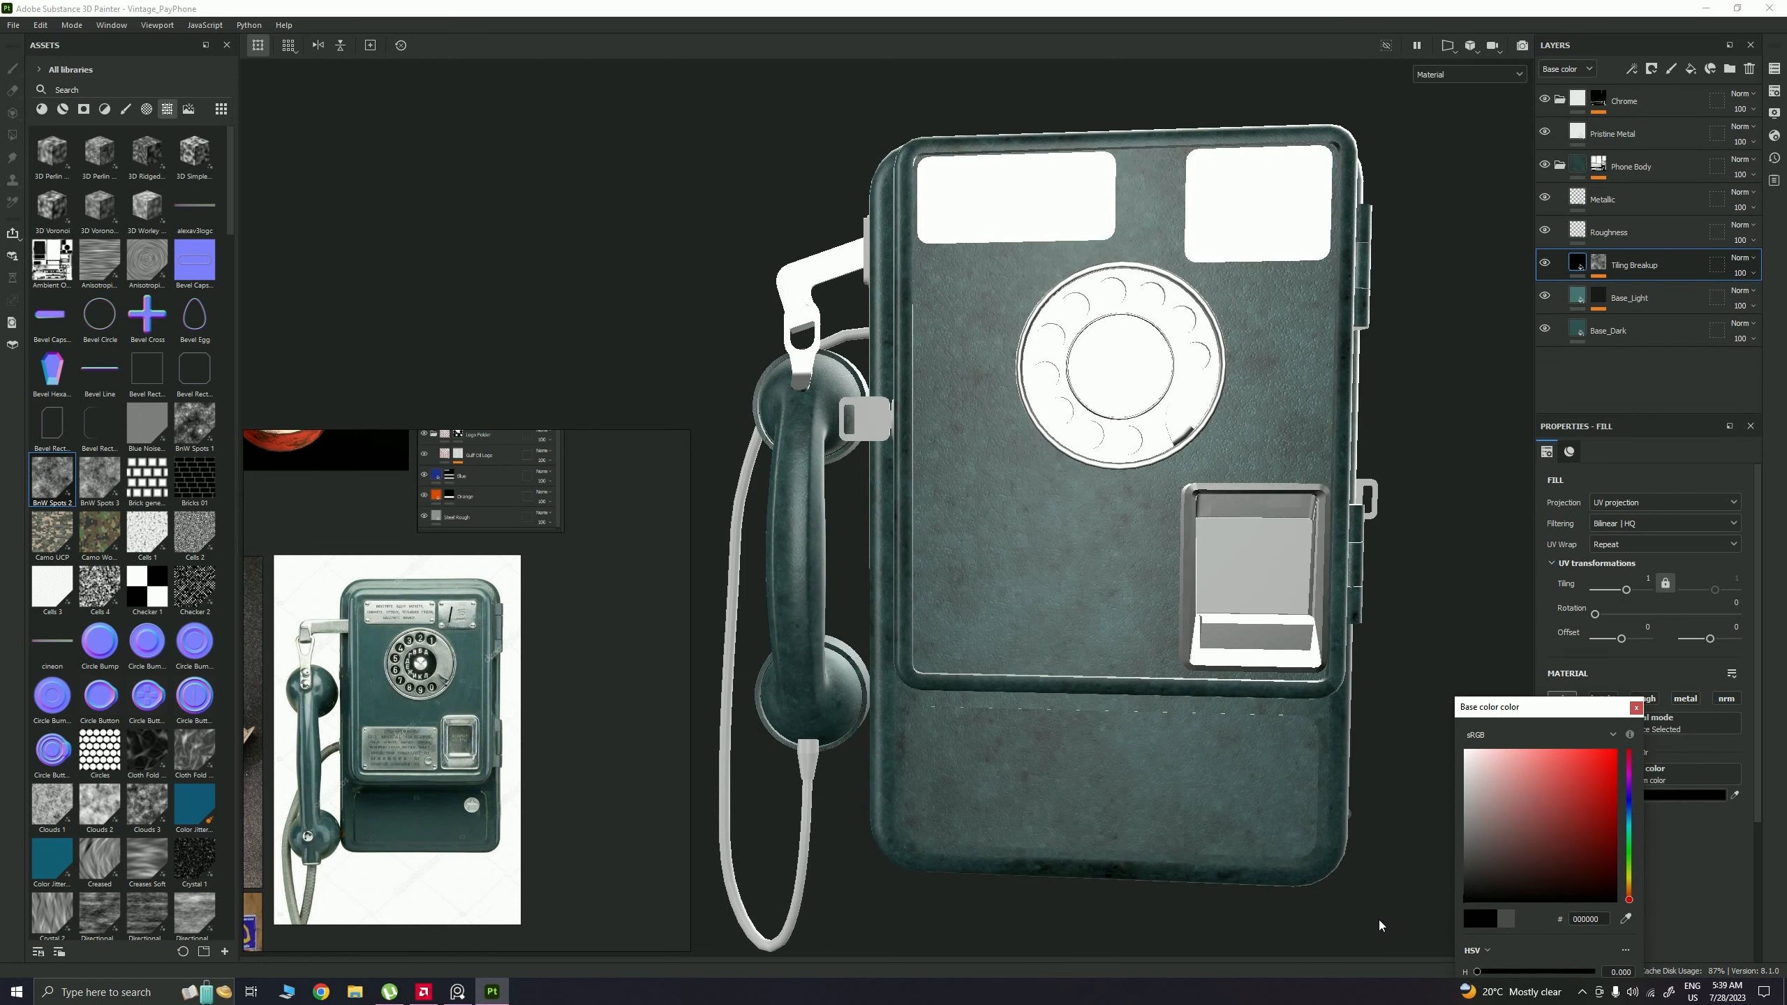
key("ctrl+z")
key("ctrl+y")
left_click(1395, 893)
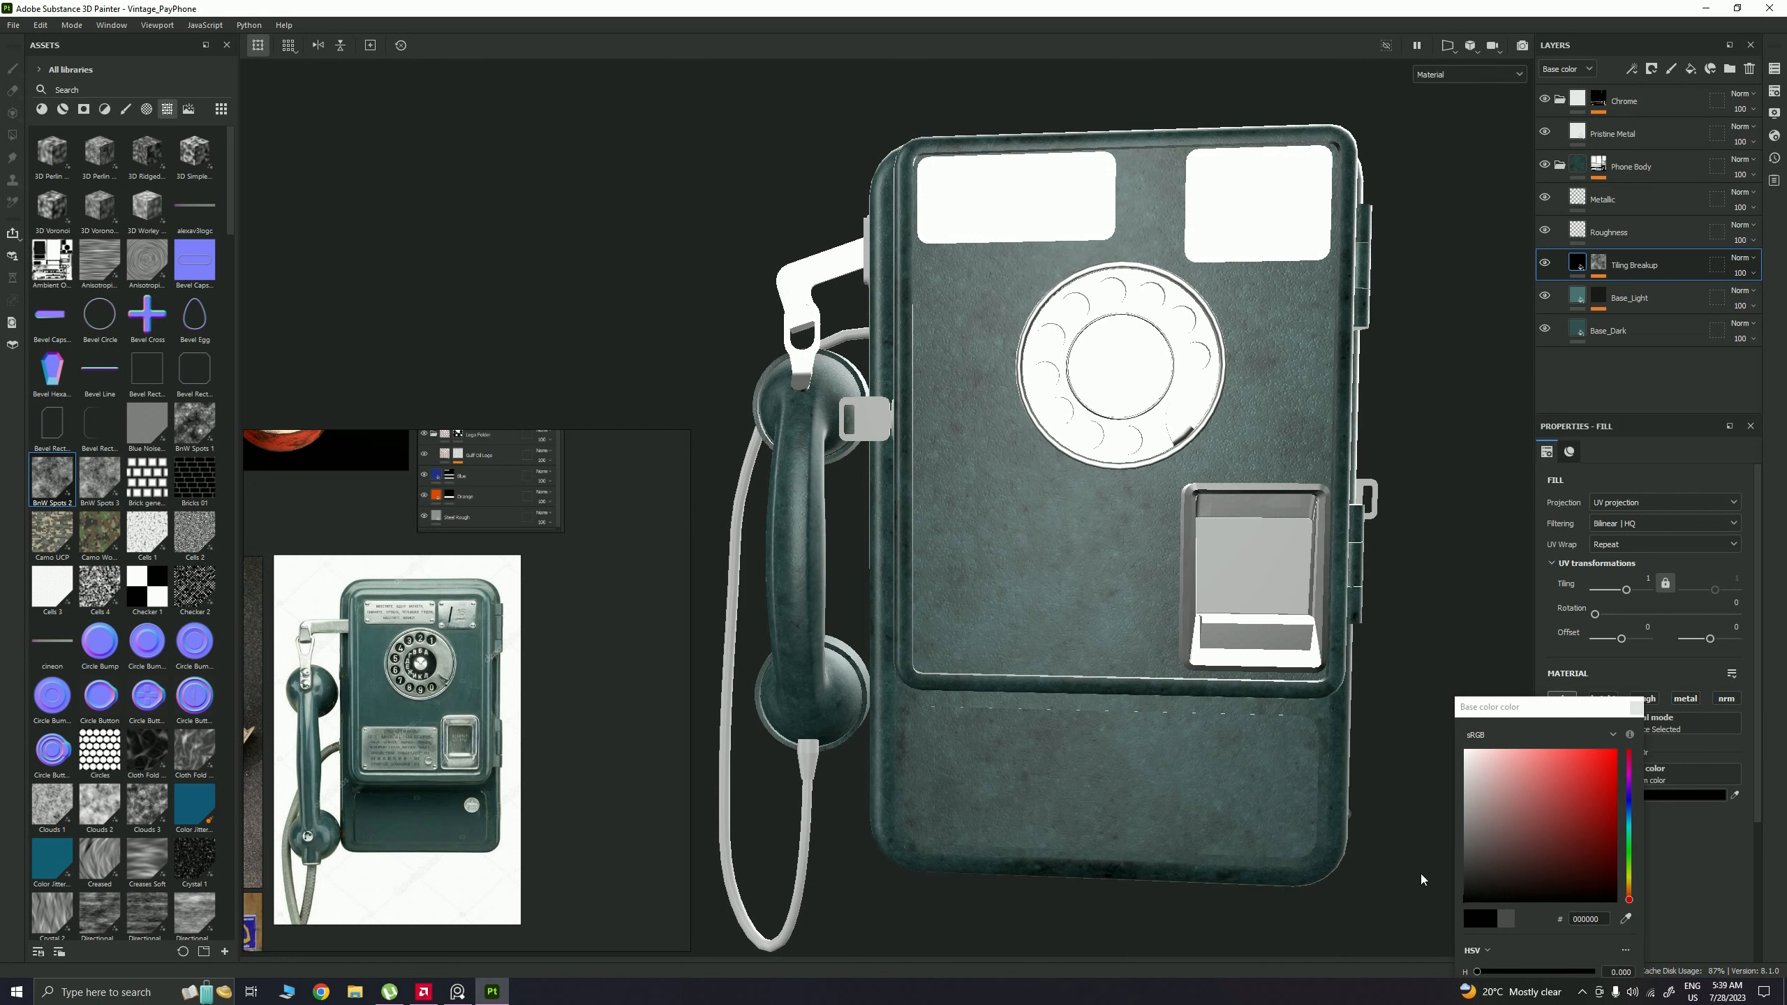
left_click(1636, 707)
Step: Set the BnW Spots 2 fill in the Tiling Breakup mask to tiling 13.01, contrast 0.21 and balance 0.53
scroll(1321, 544, "down", 2)
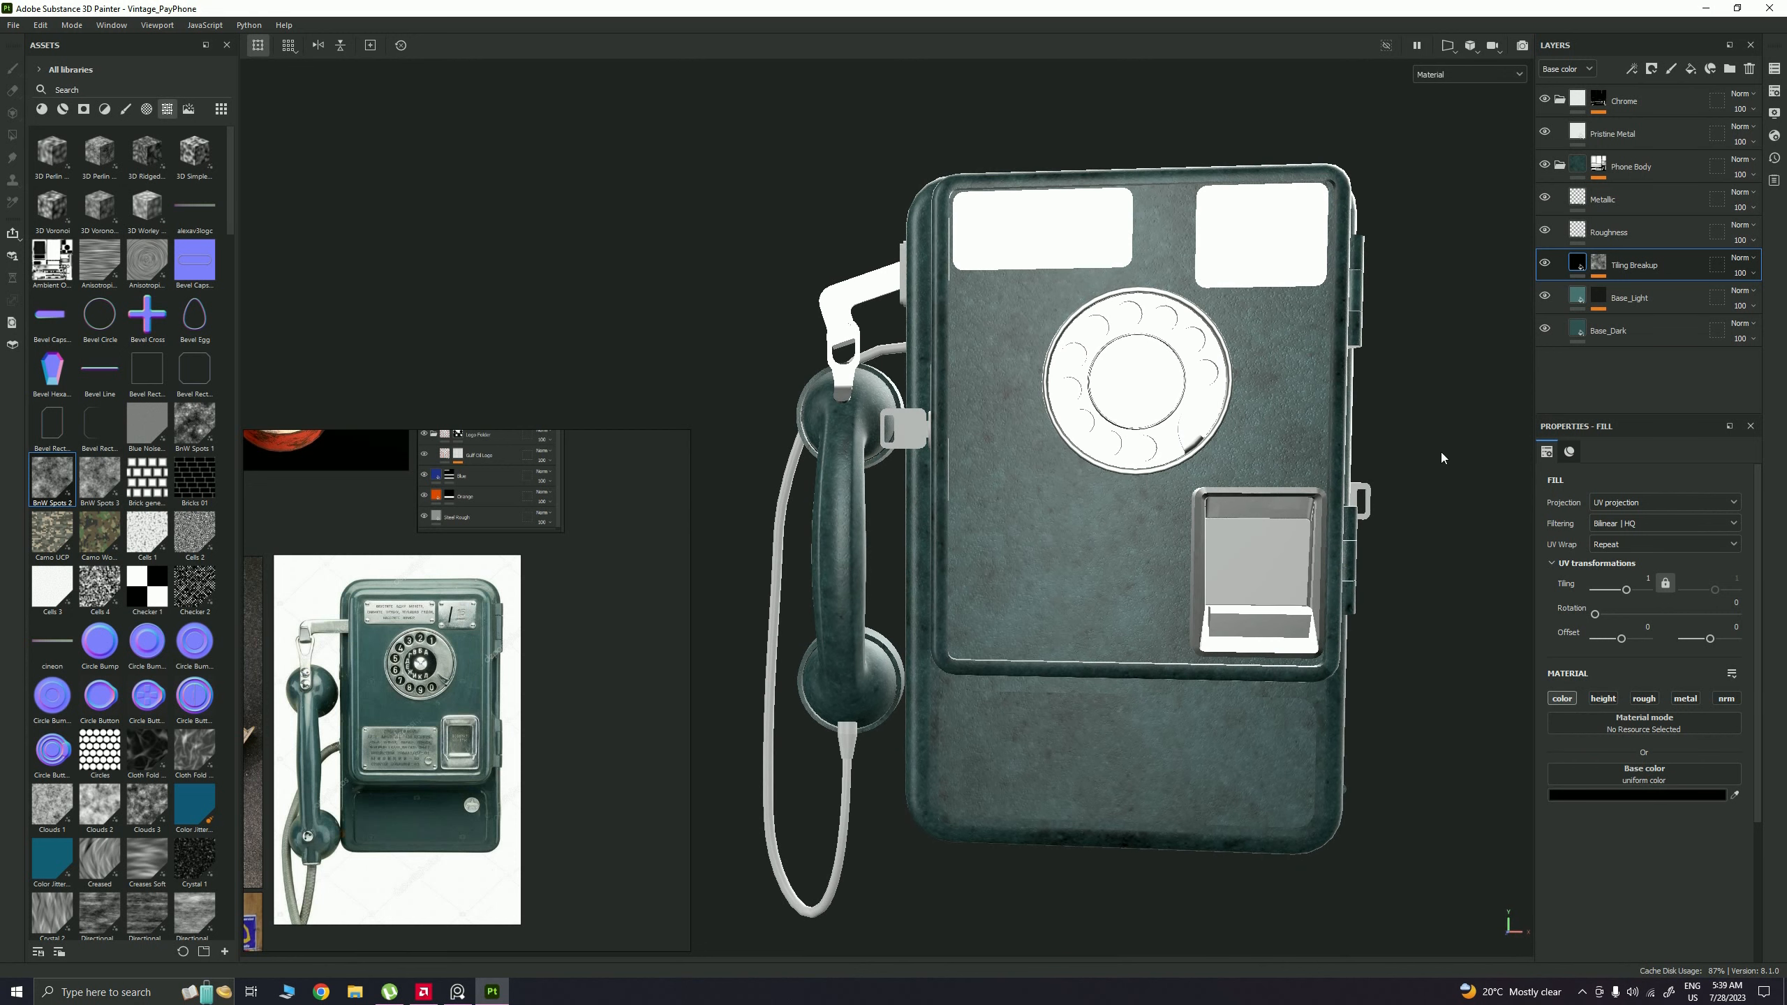
left_click(1596, 266)
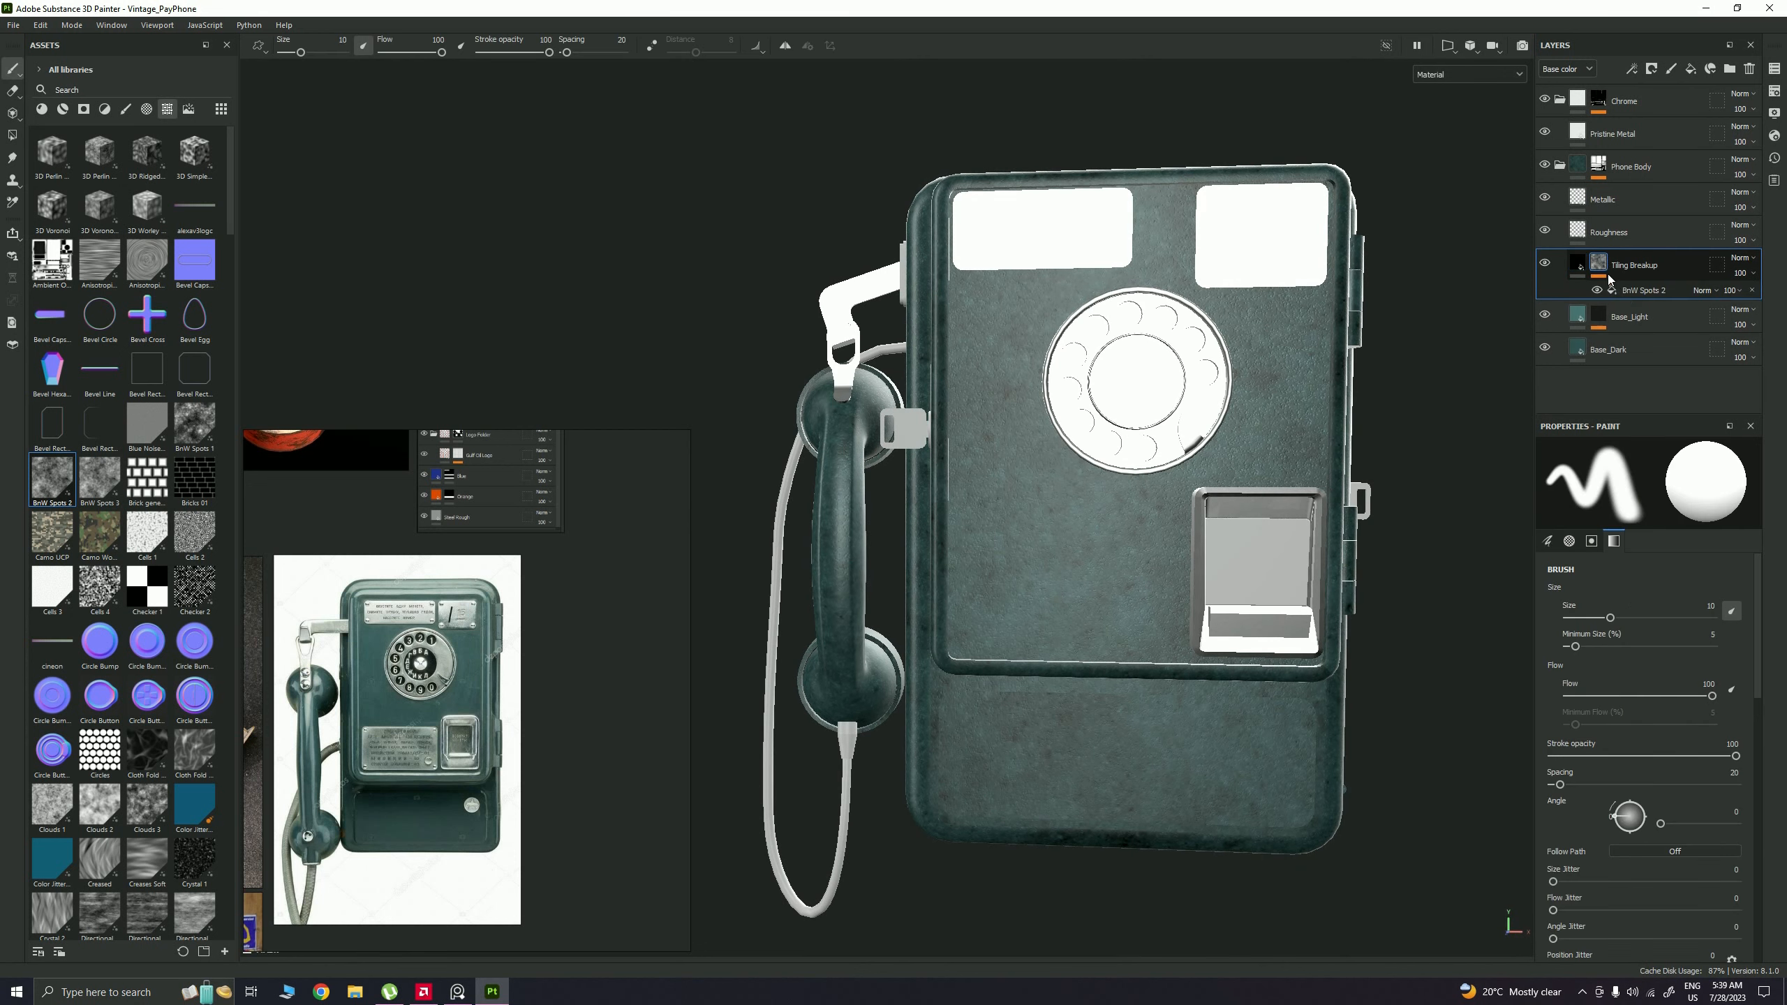
left_click(1645, 291)
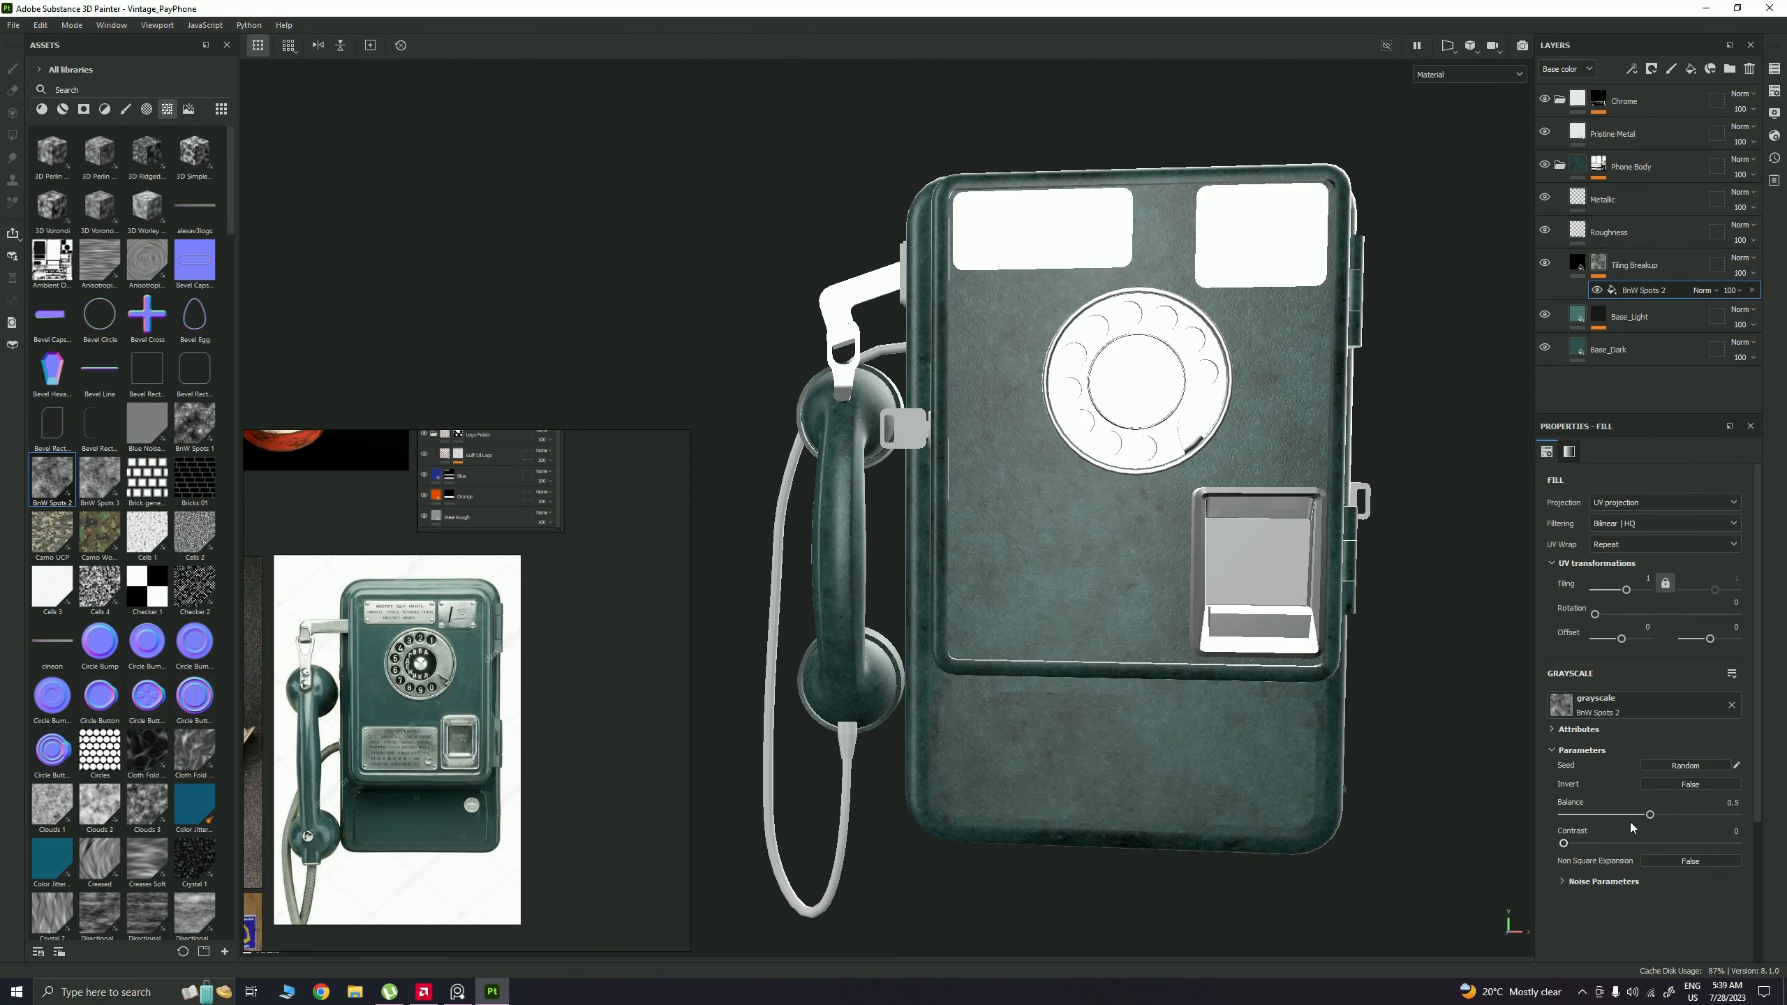
left_click_drag(1648, 816, 1610, 826)
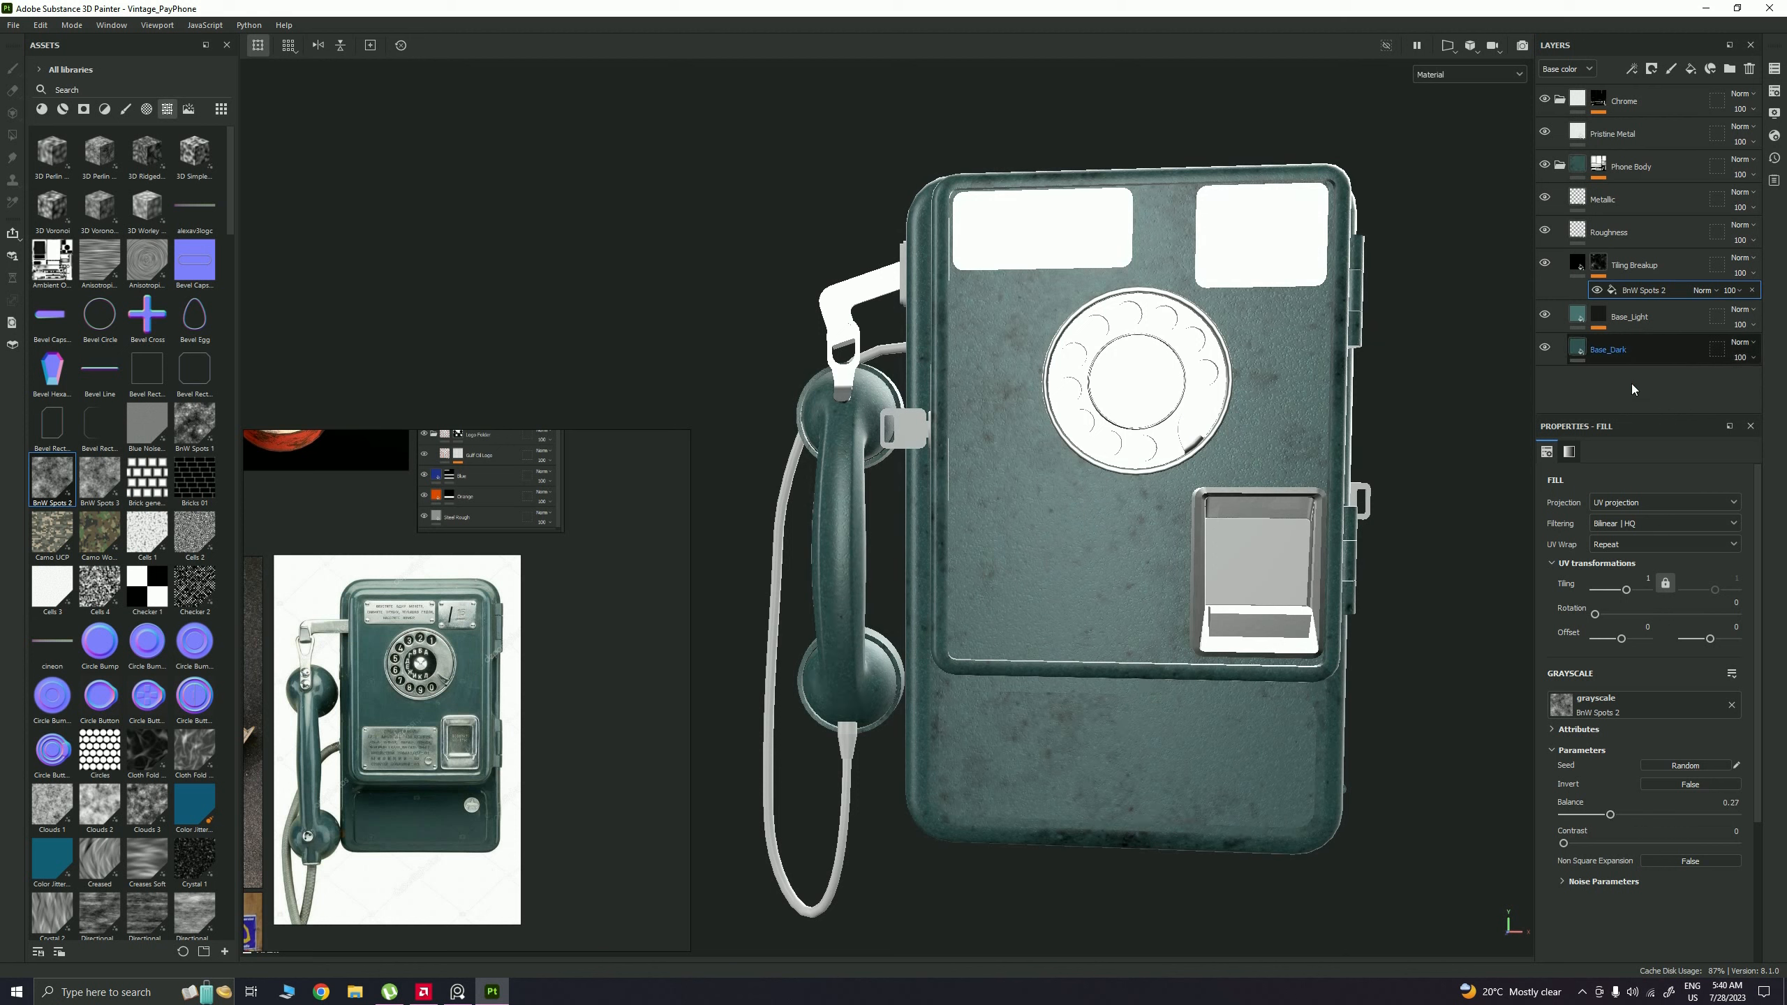
left_click_drag(1626, 590, 1632, 590)
left_click_drag(1563, 843, 1600, 844)
left_click_drag(1610, 815, 1655, 815)
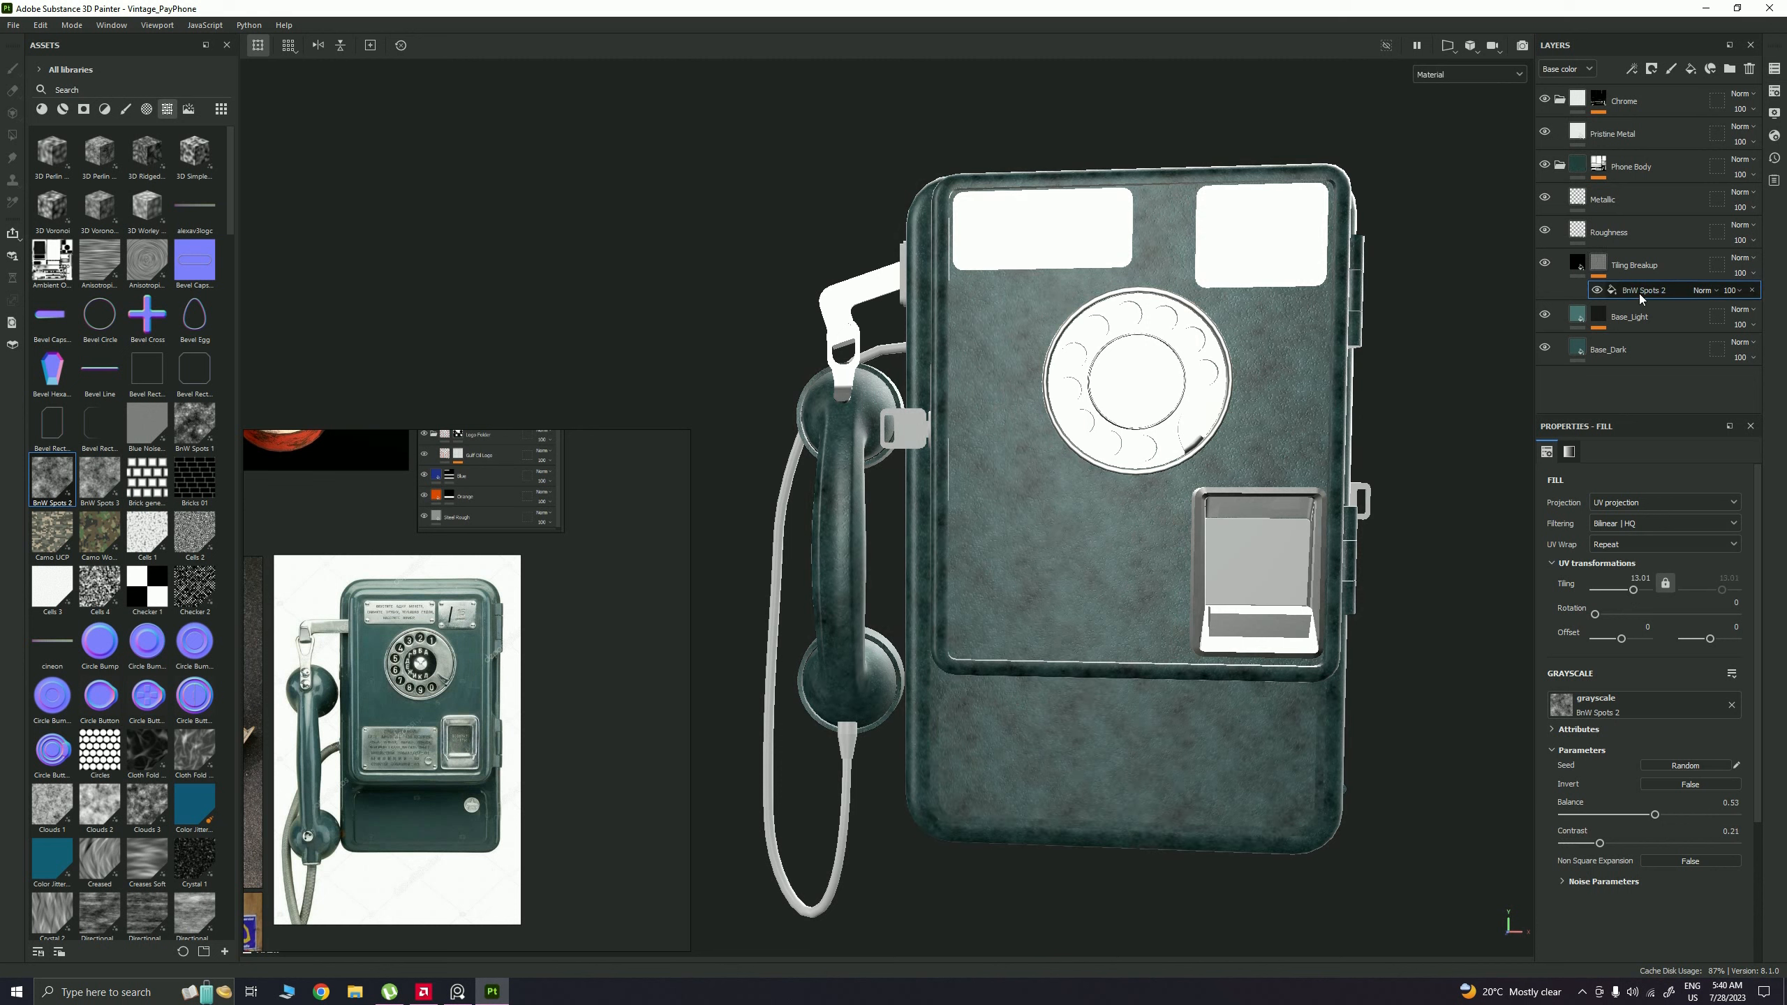
Step: Switch the BnW Spots 2 fill in the Tiling Breakup mask to tri-planar projection
scroll(1290, 556, "down", 1)
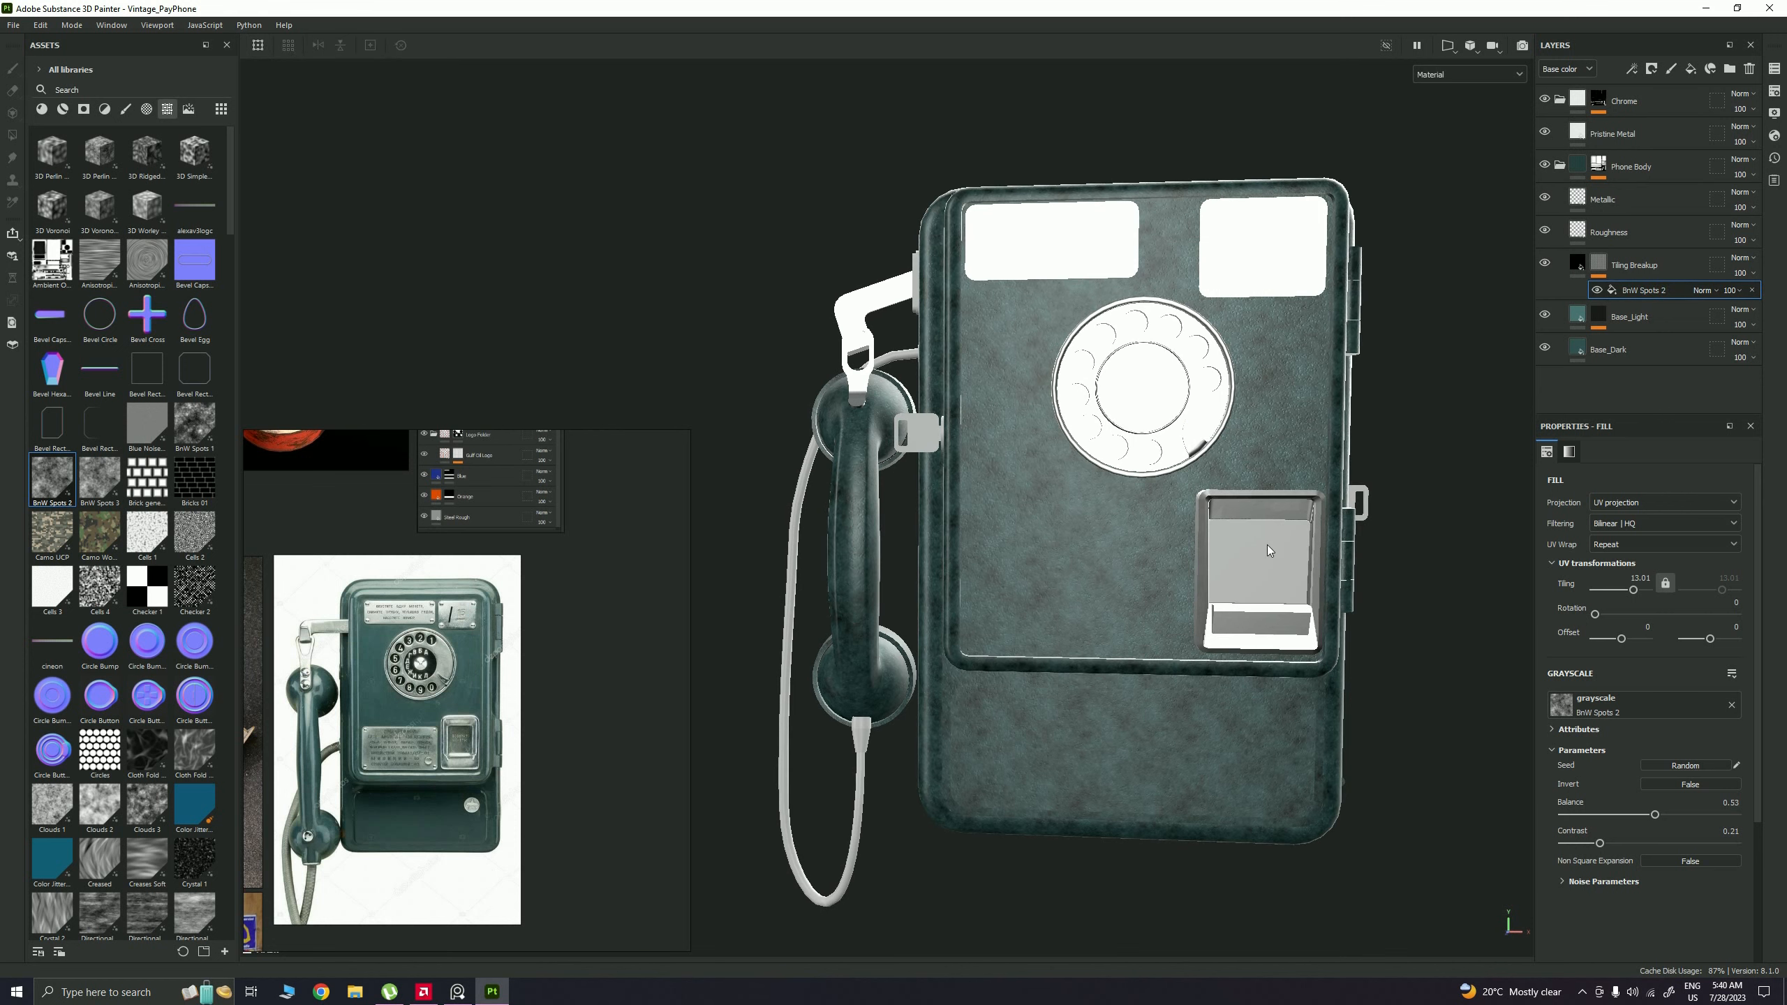
left_click(1601, 267)
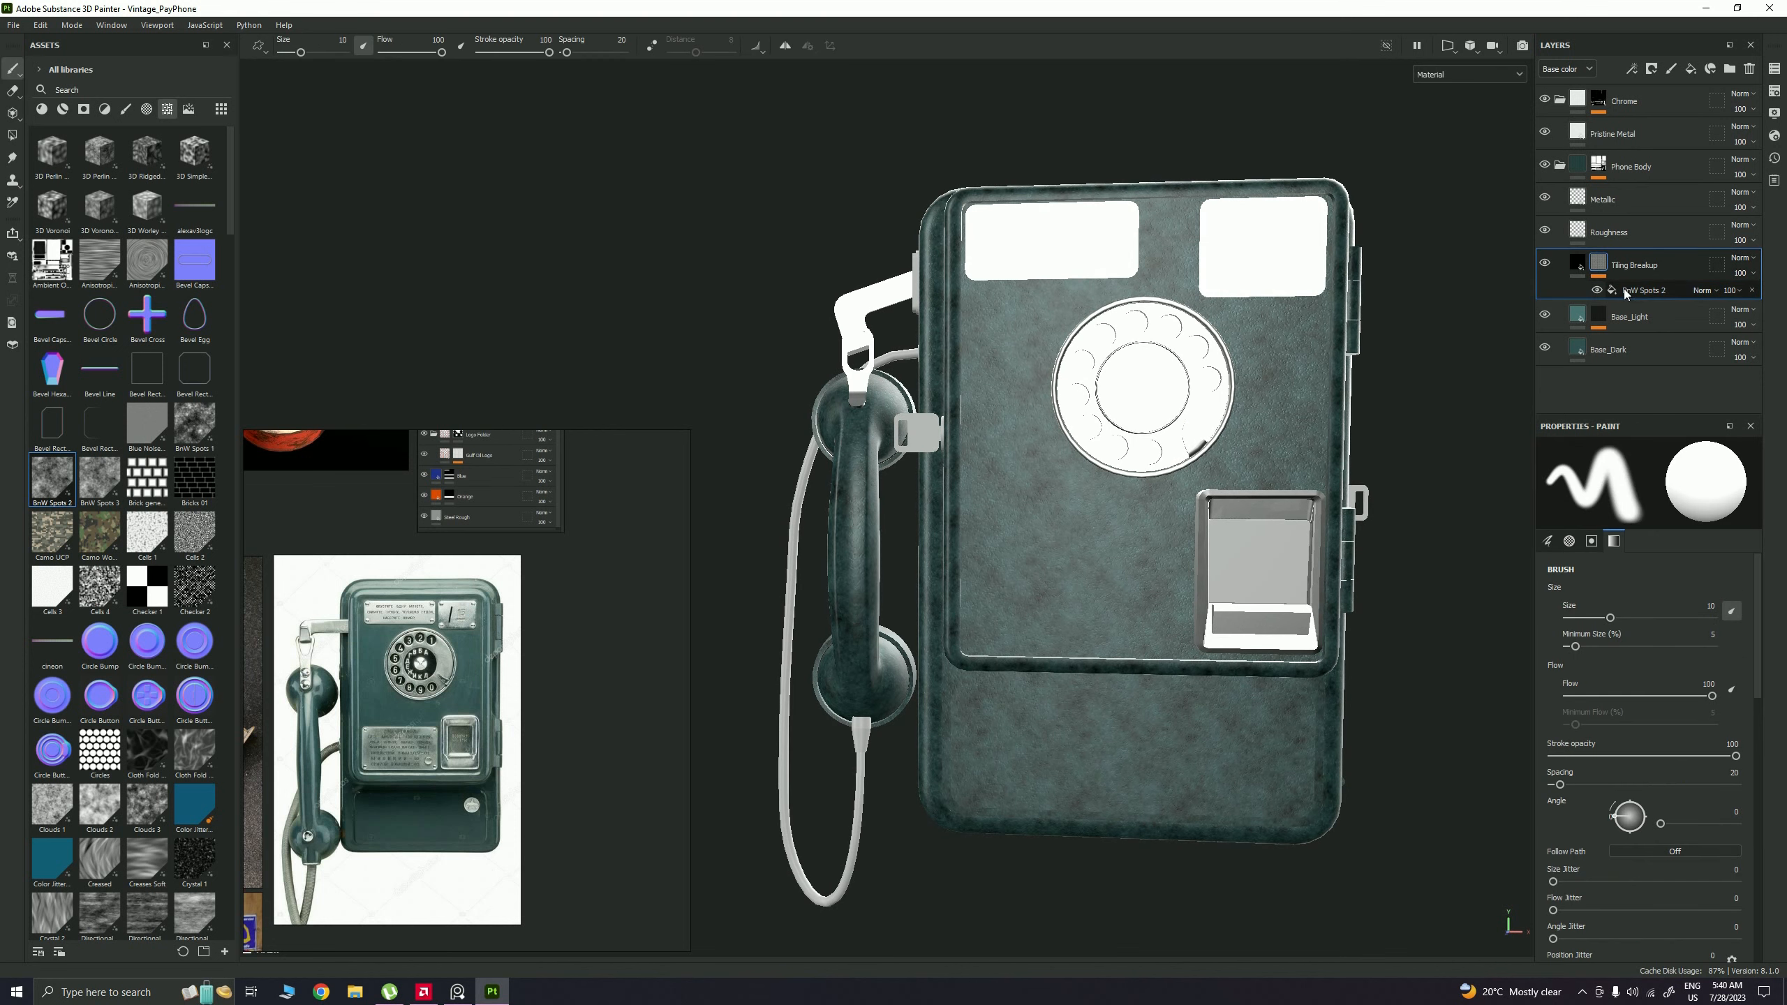
left_click(1648, 291)
scroll(1284, 566, "down", 1)
left_click_drag(1188, 613, 1157, 479, "alt")
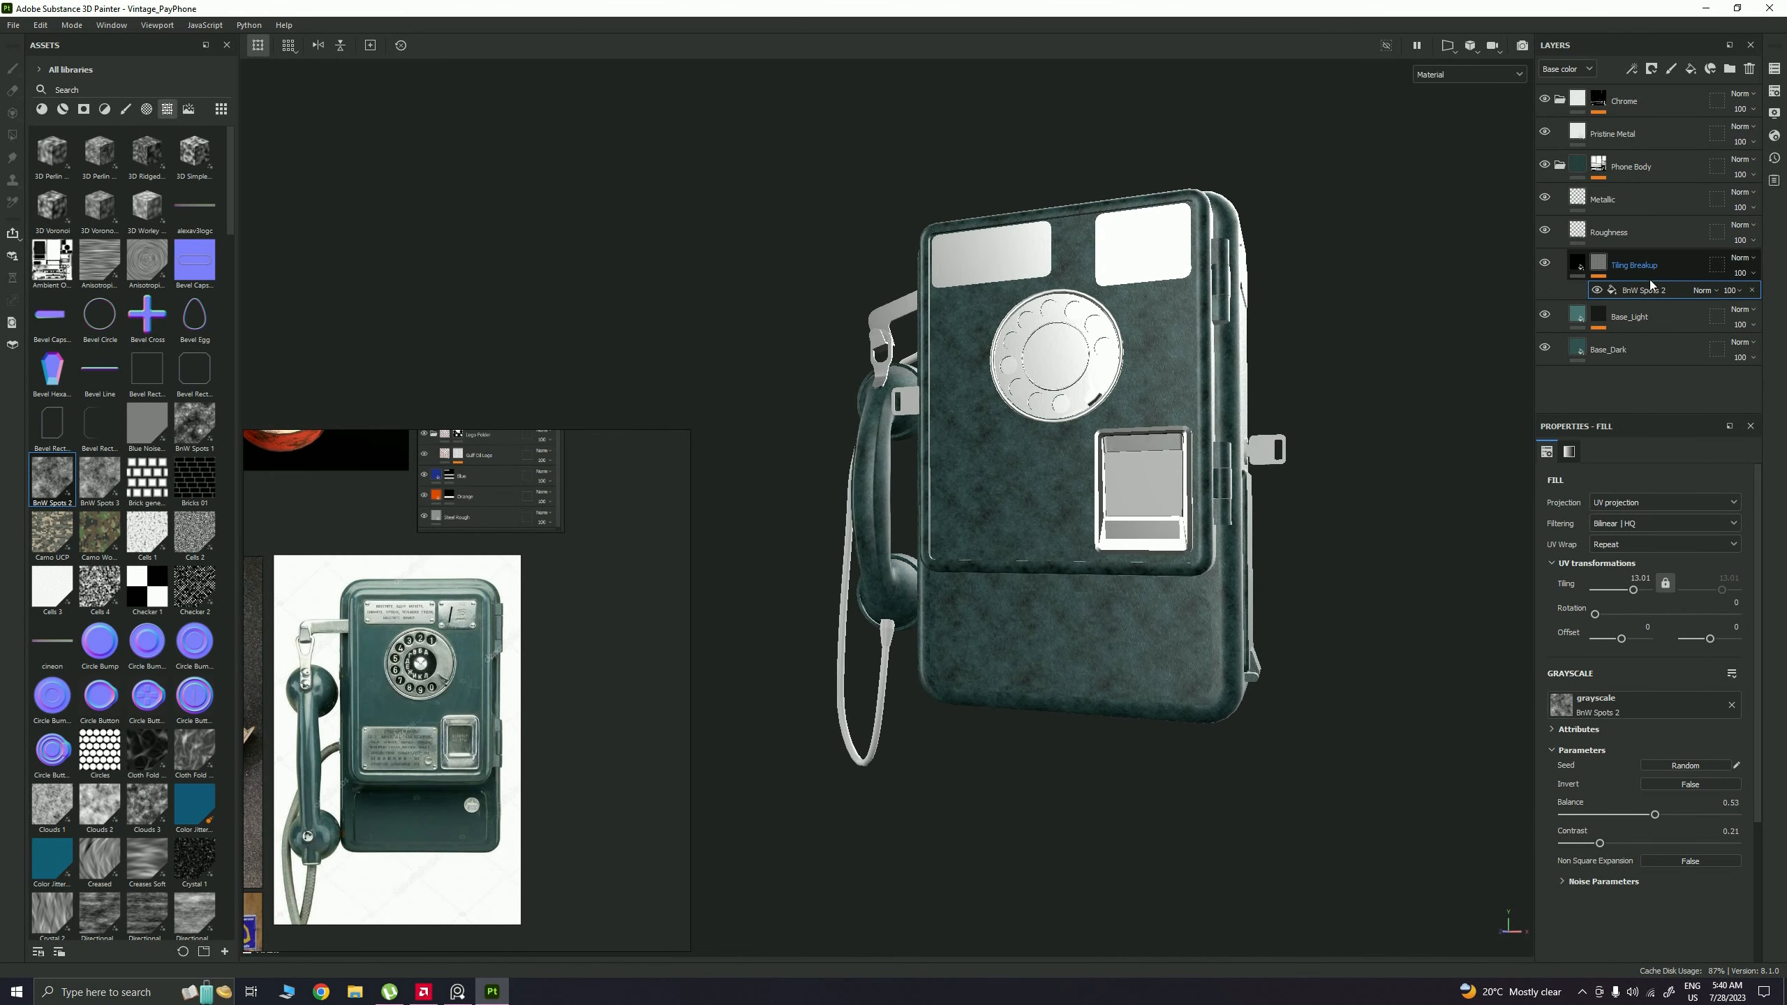
left_click(1641, 503)
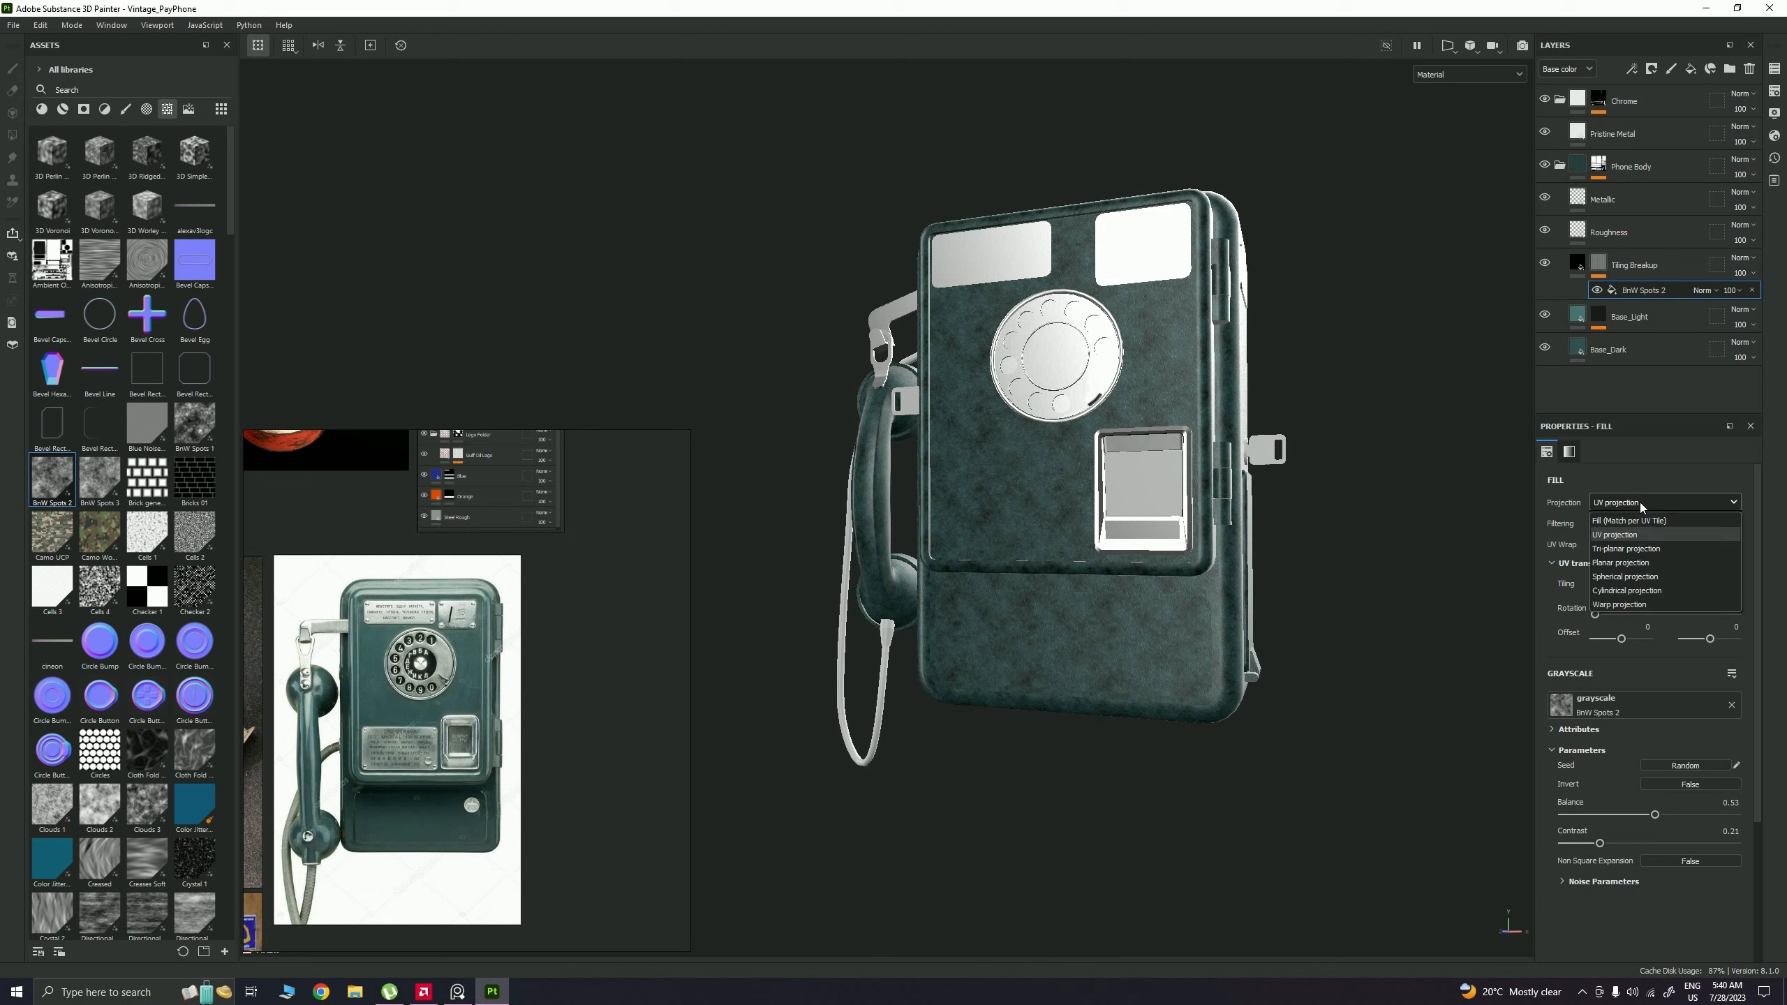
left_click(1631, 551)
left_click_drag(1080, 455, 1143, 455, "alt")
left_click_drag(991, 505, 1016, 433)
key("q")
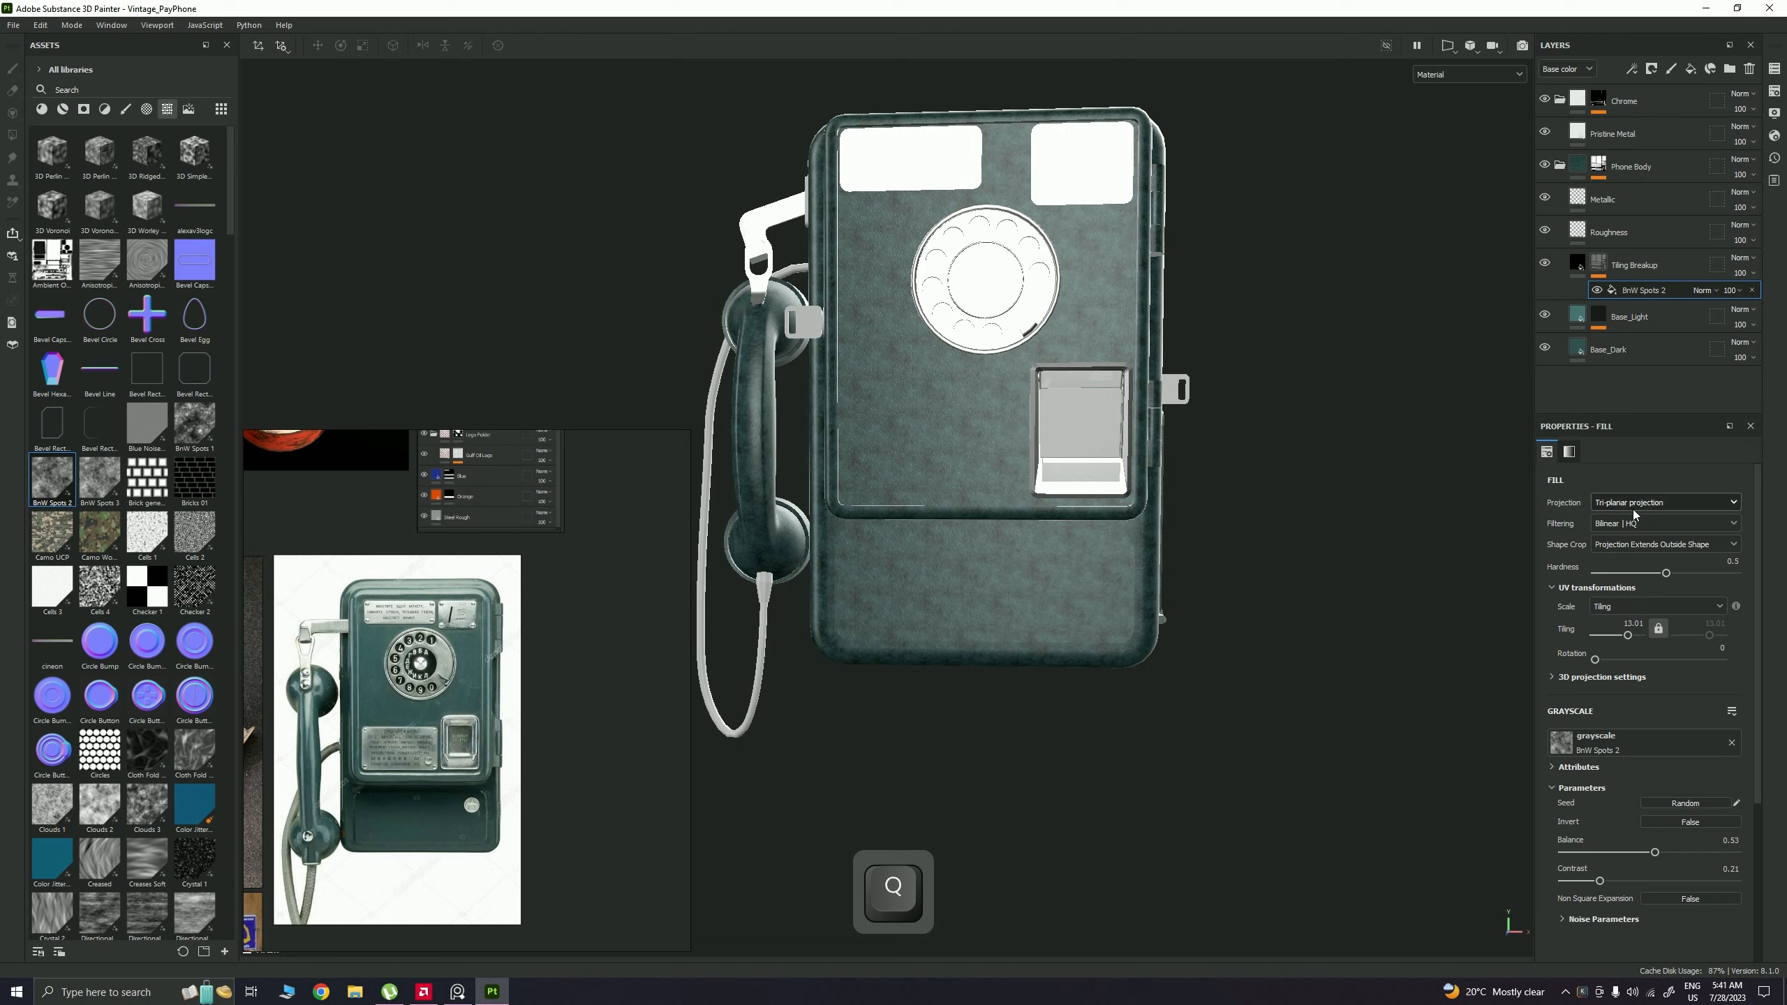
left_click(1659, 503)
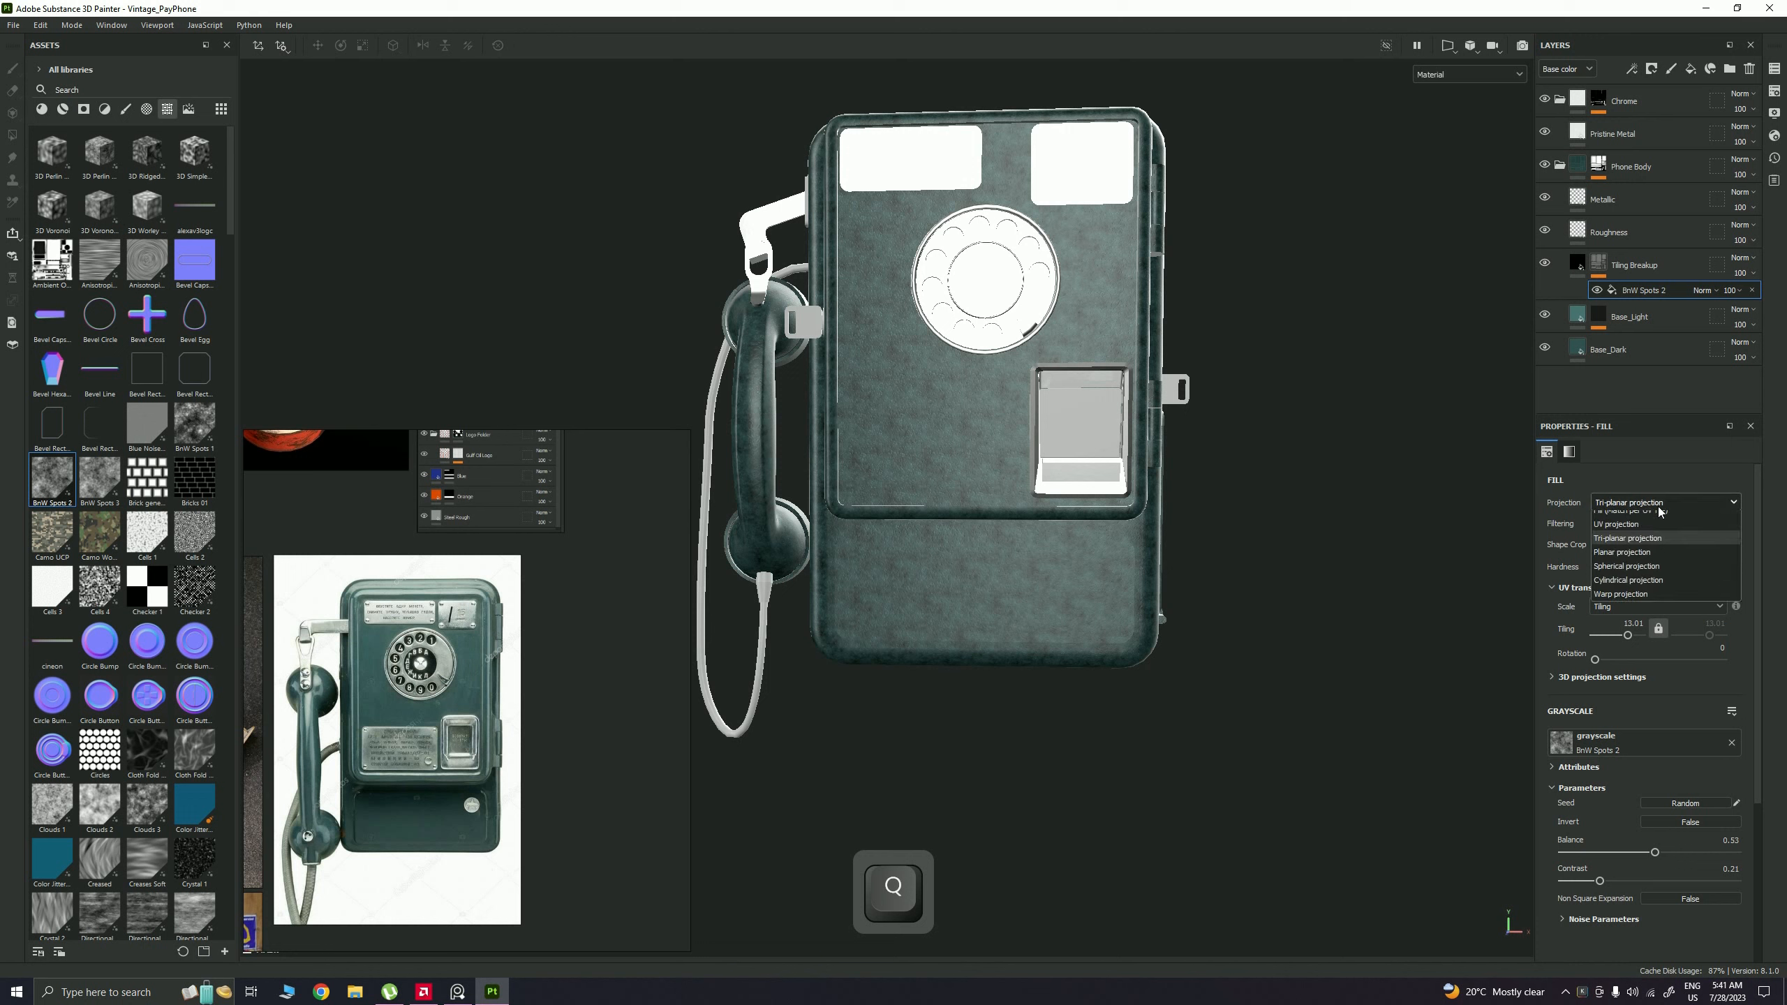
left_click(1658, 505)
left_click(1655, 507)
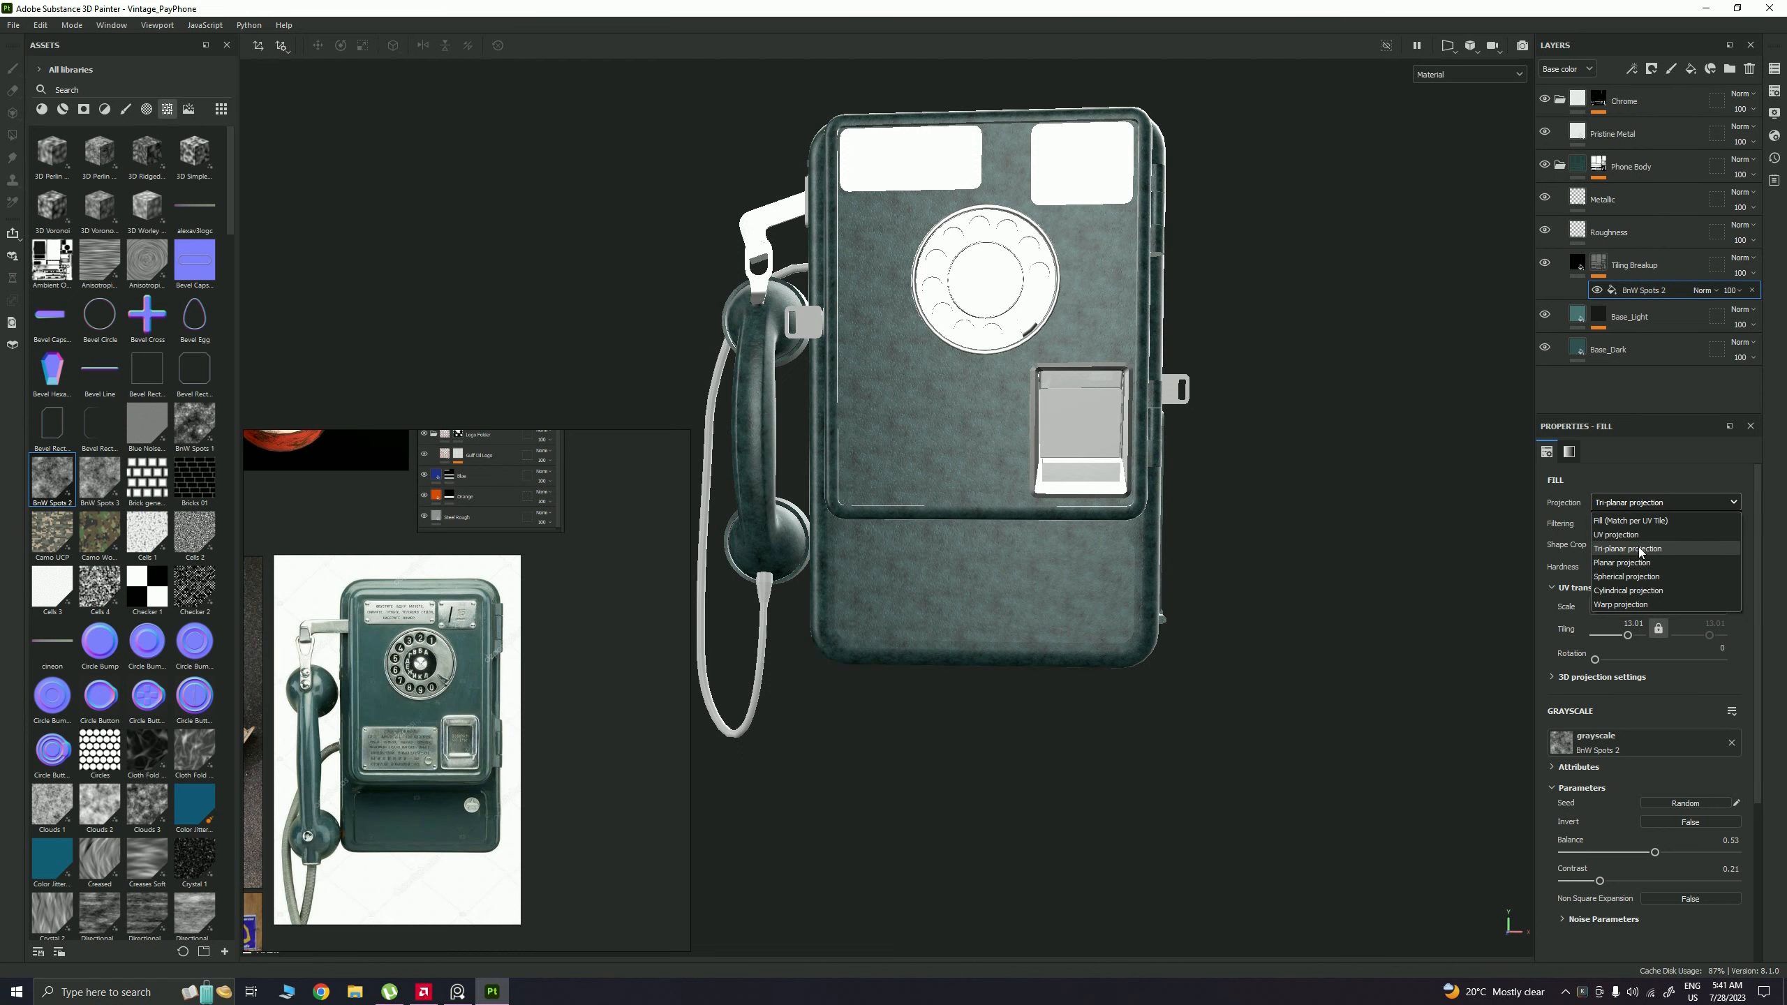
left_click(1618, 547)
Step: Uniformly enlarge the tri-planar projection of the BnW Spots 2 fill so its pattern covers the body at a larger scale
left_click_drag(1128, 493, 995, 495, "alt")
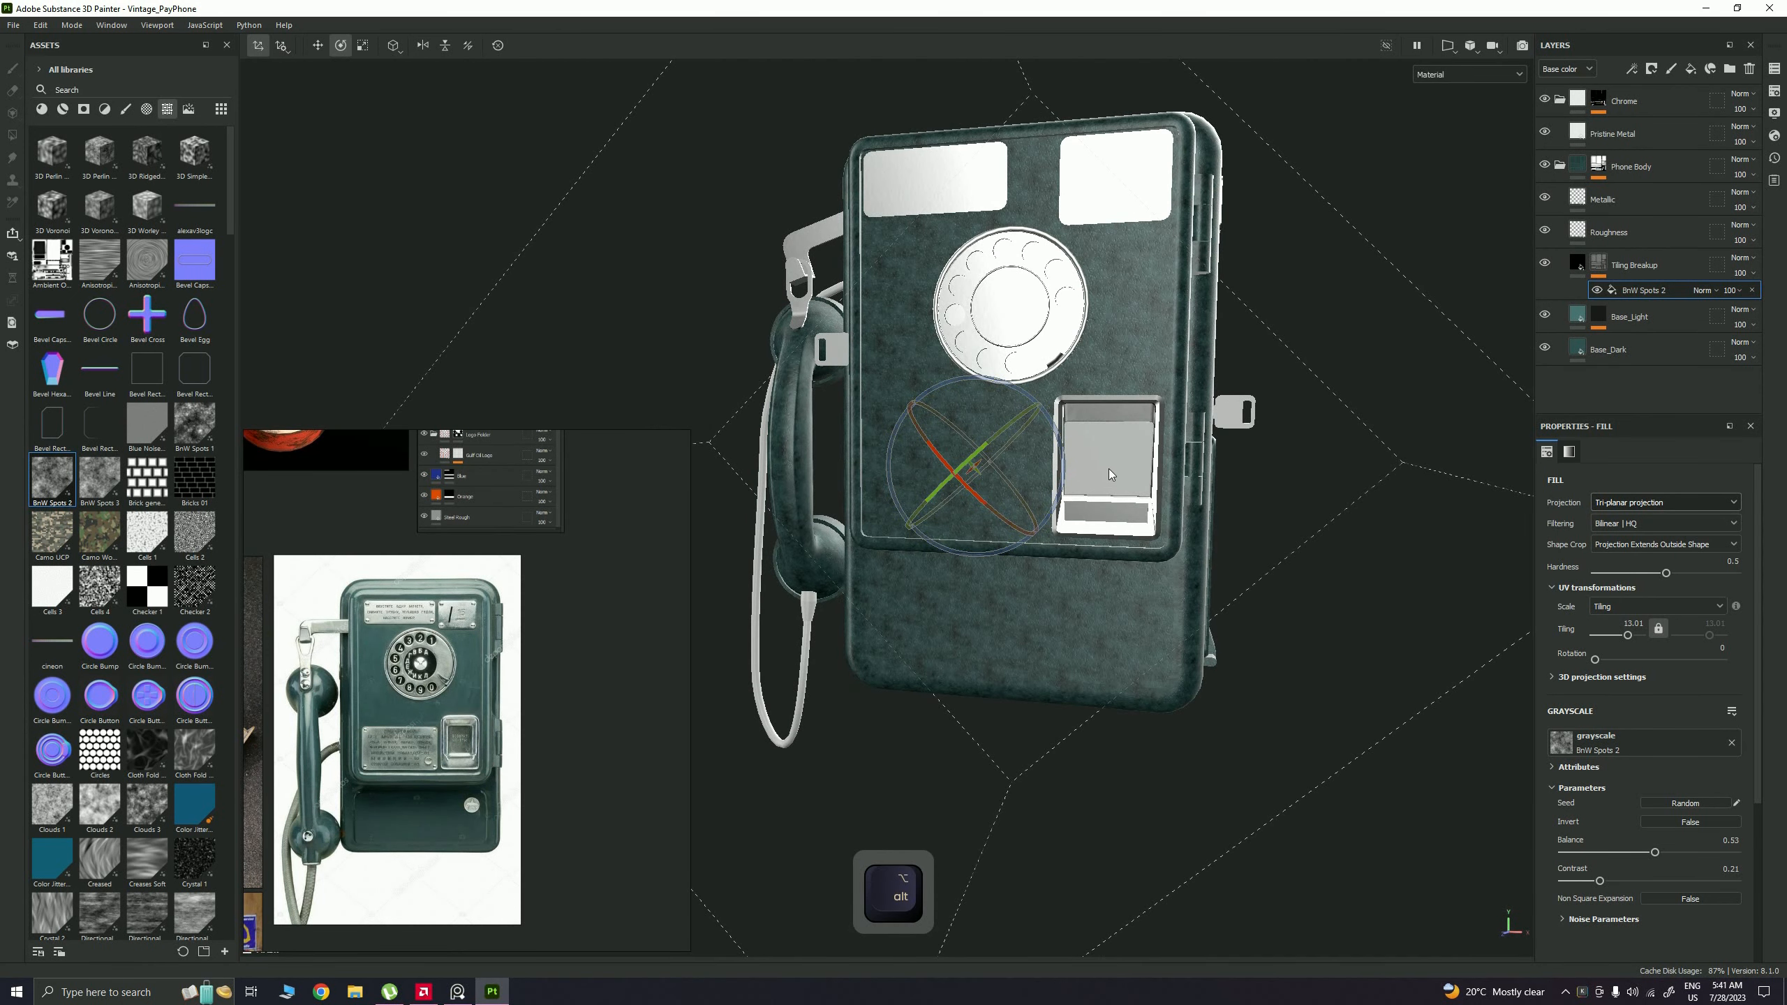
key("r")
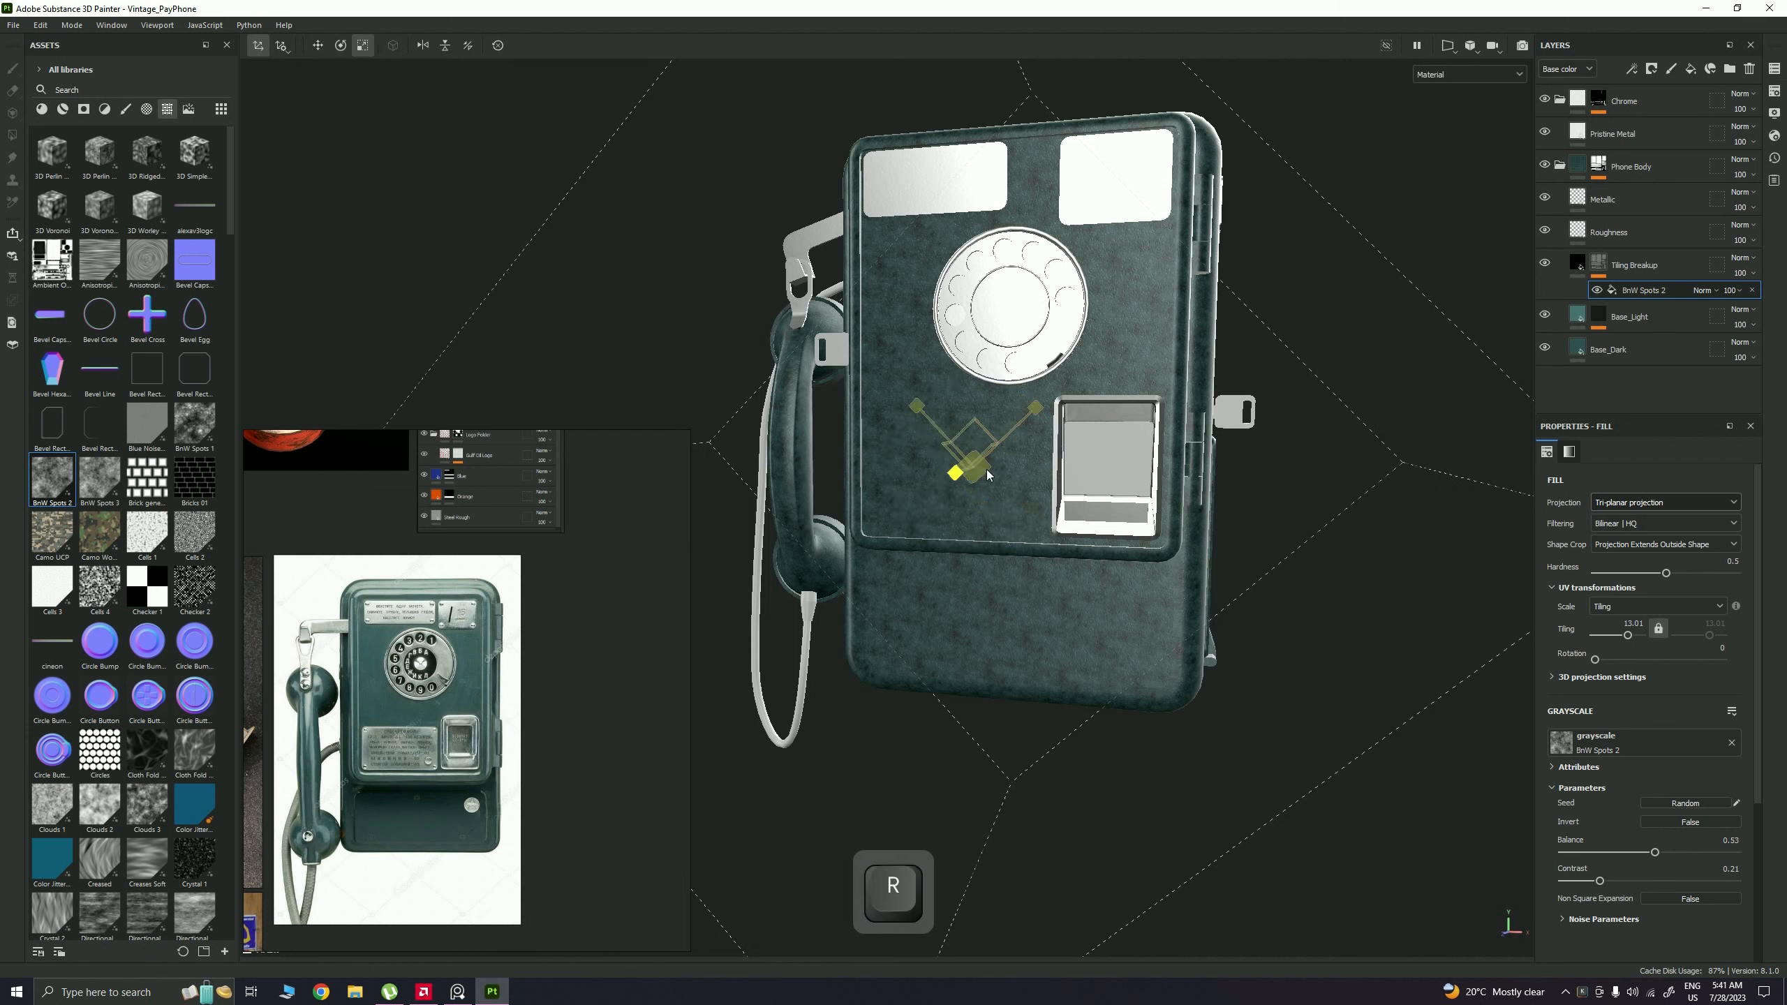
left_click_drag(989, 476, 1187, 445)
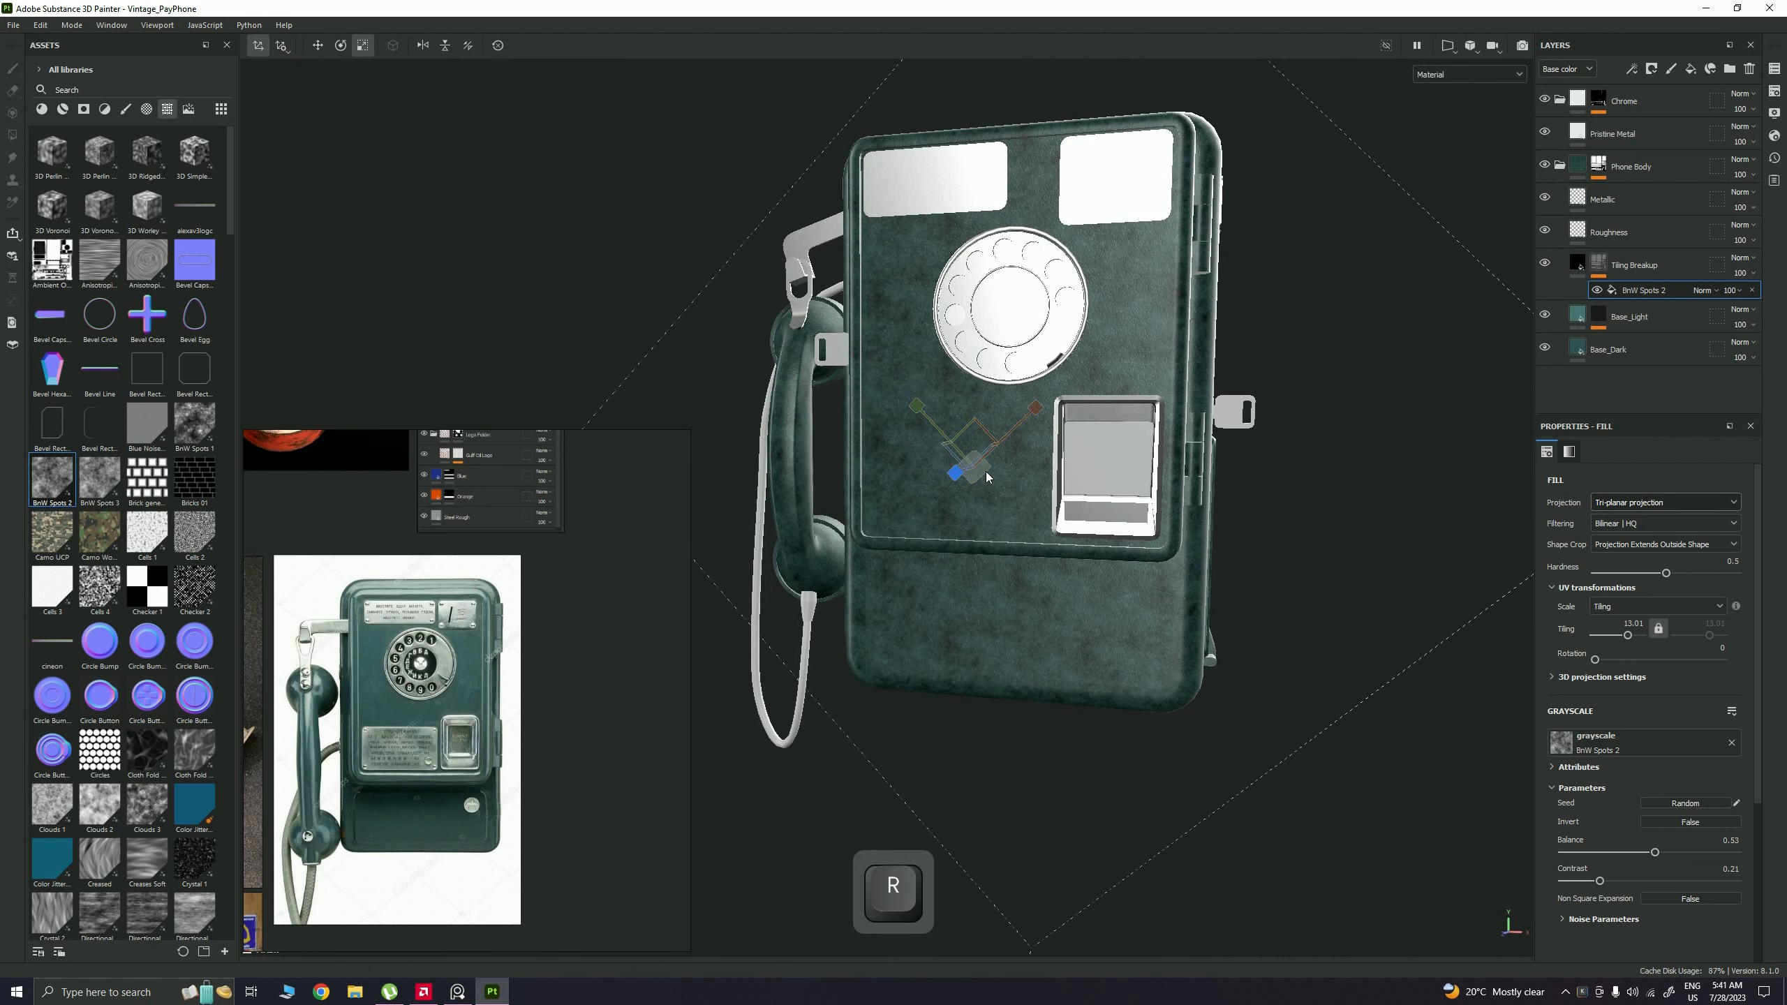
left_click_drag(987, 477, 955, 491)
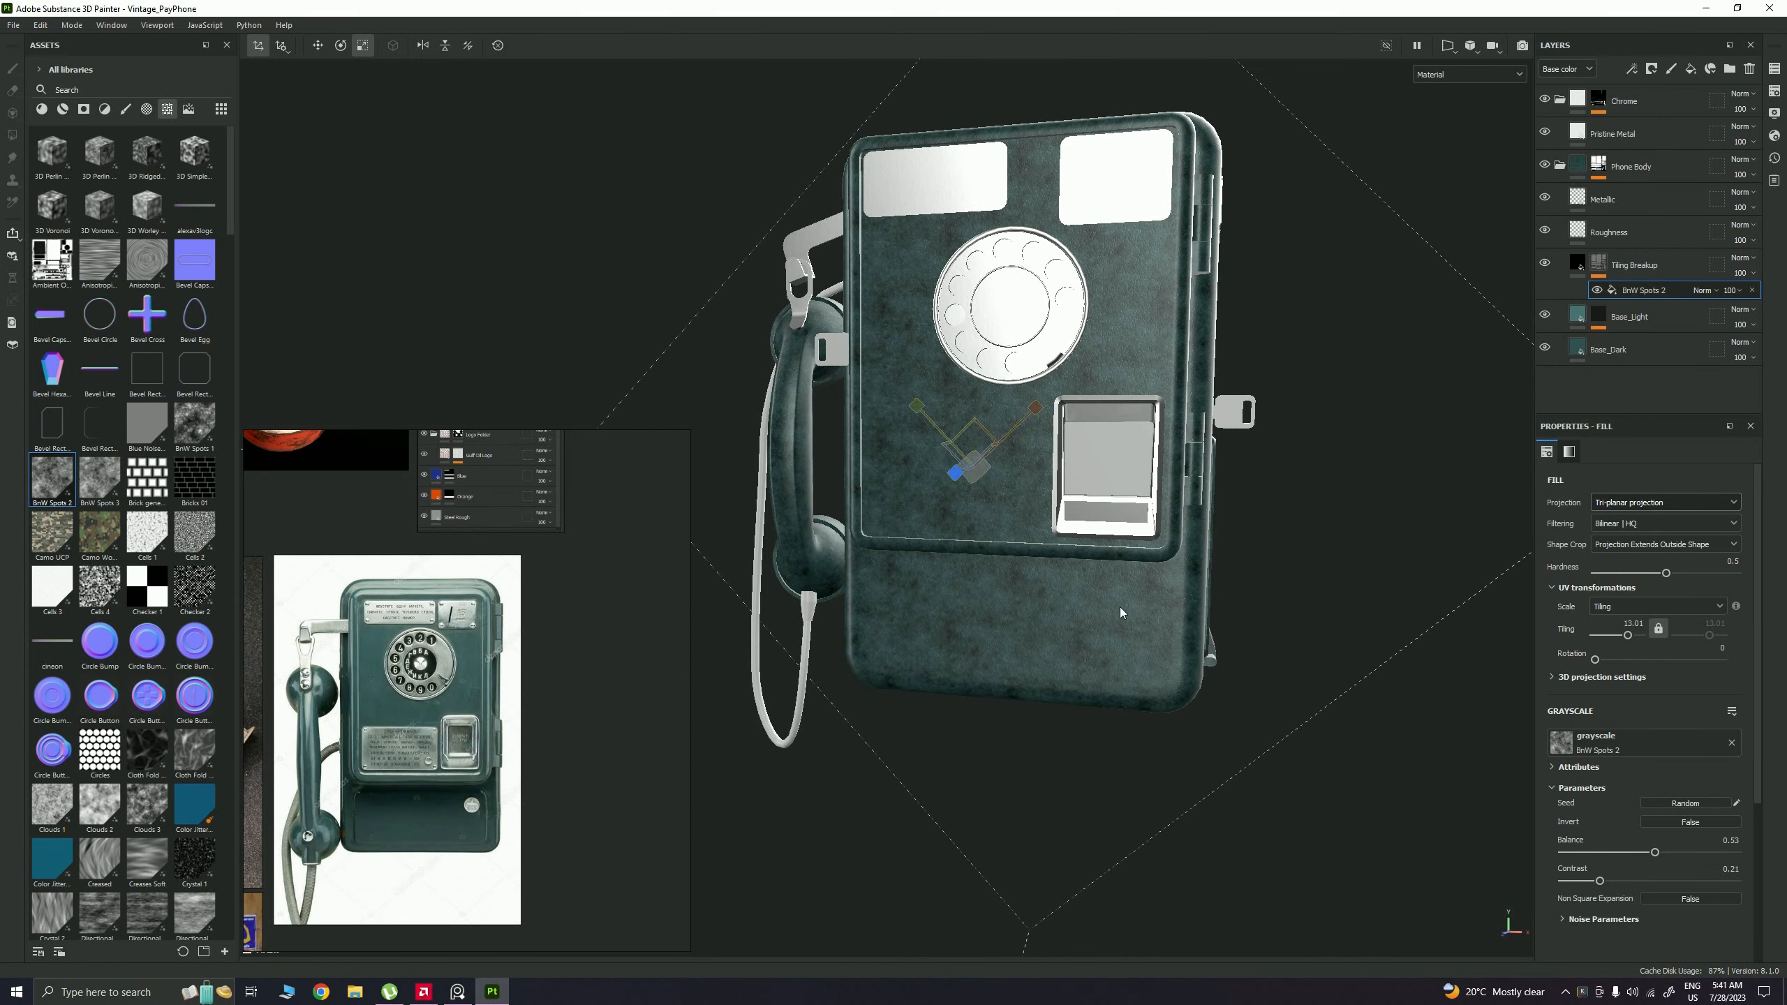
Step: Set the BnW Spots 2 fill's balance to 0.32, contrast to 0.23, noise scale to 3 and noise disorder to 0.26
left_click_drag(1655, 859, 1603, 883)
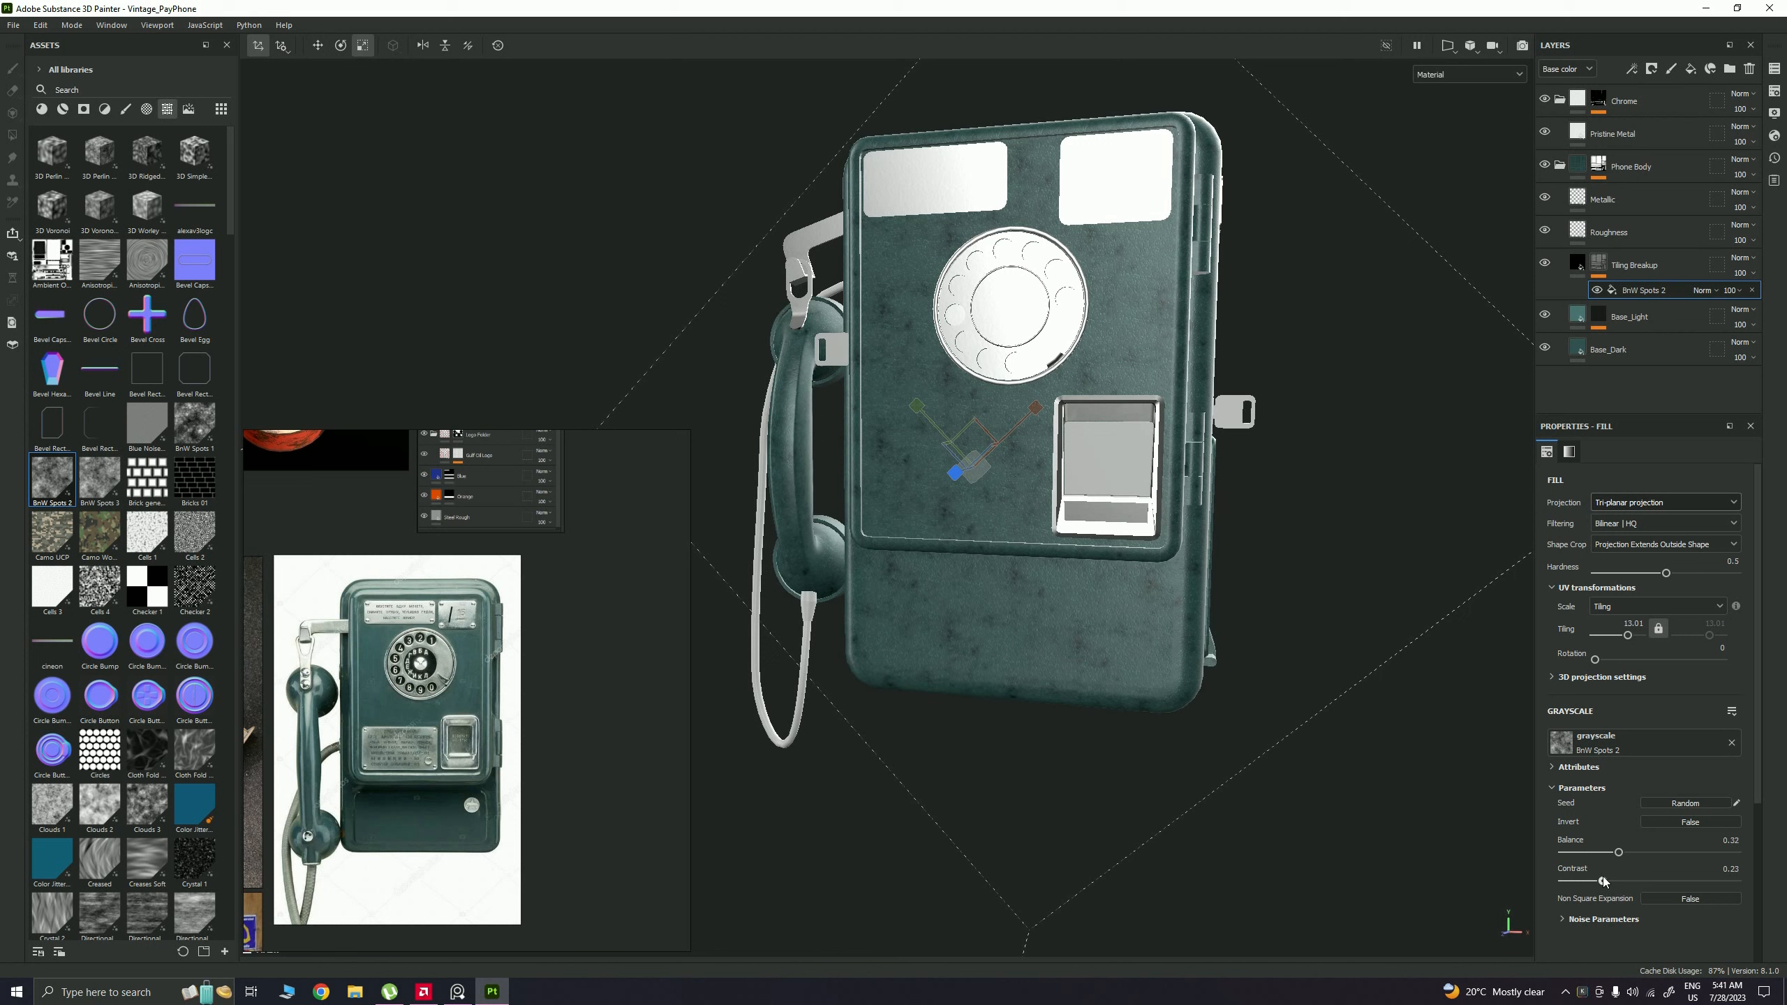
left_click(1563, 919)
scroll(1595, 848, "down", 3)
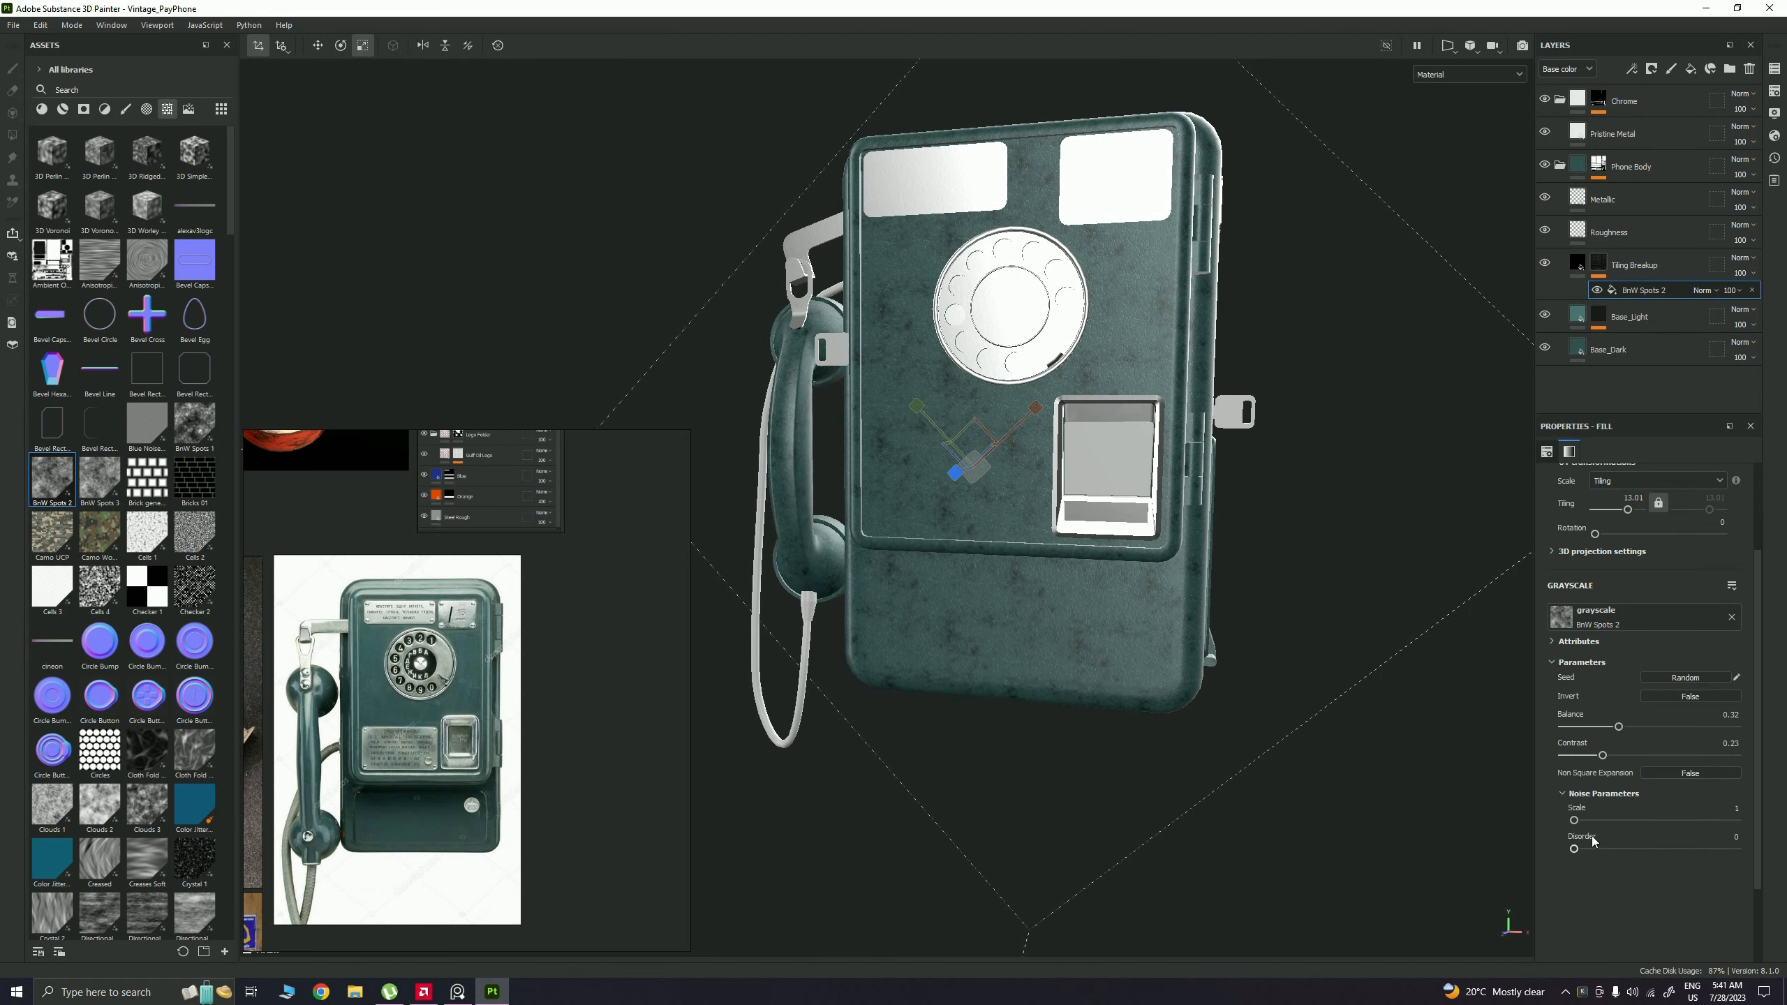
left_click_drag(1578, 818, 1621, 838)
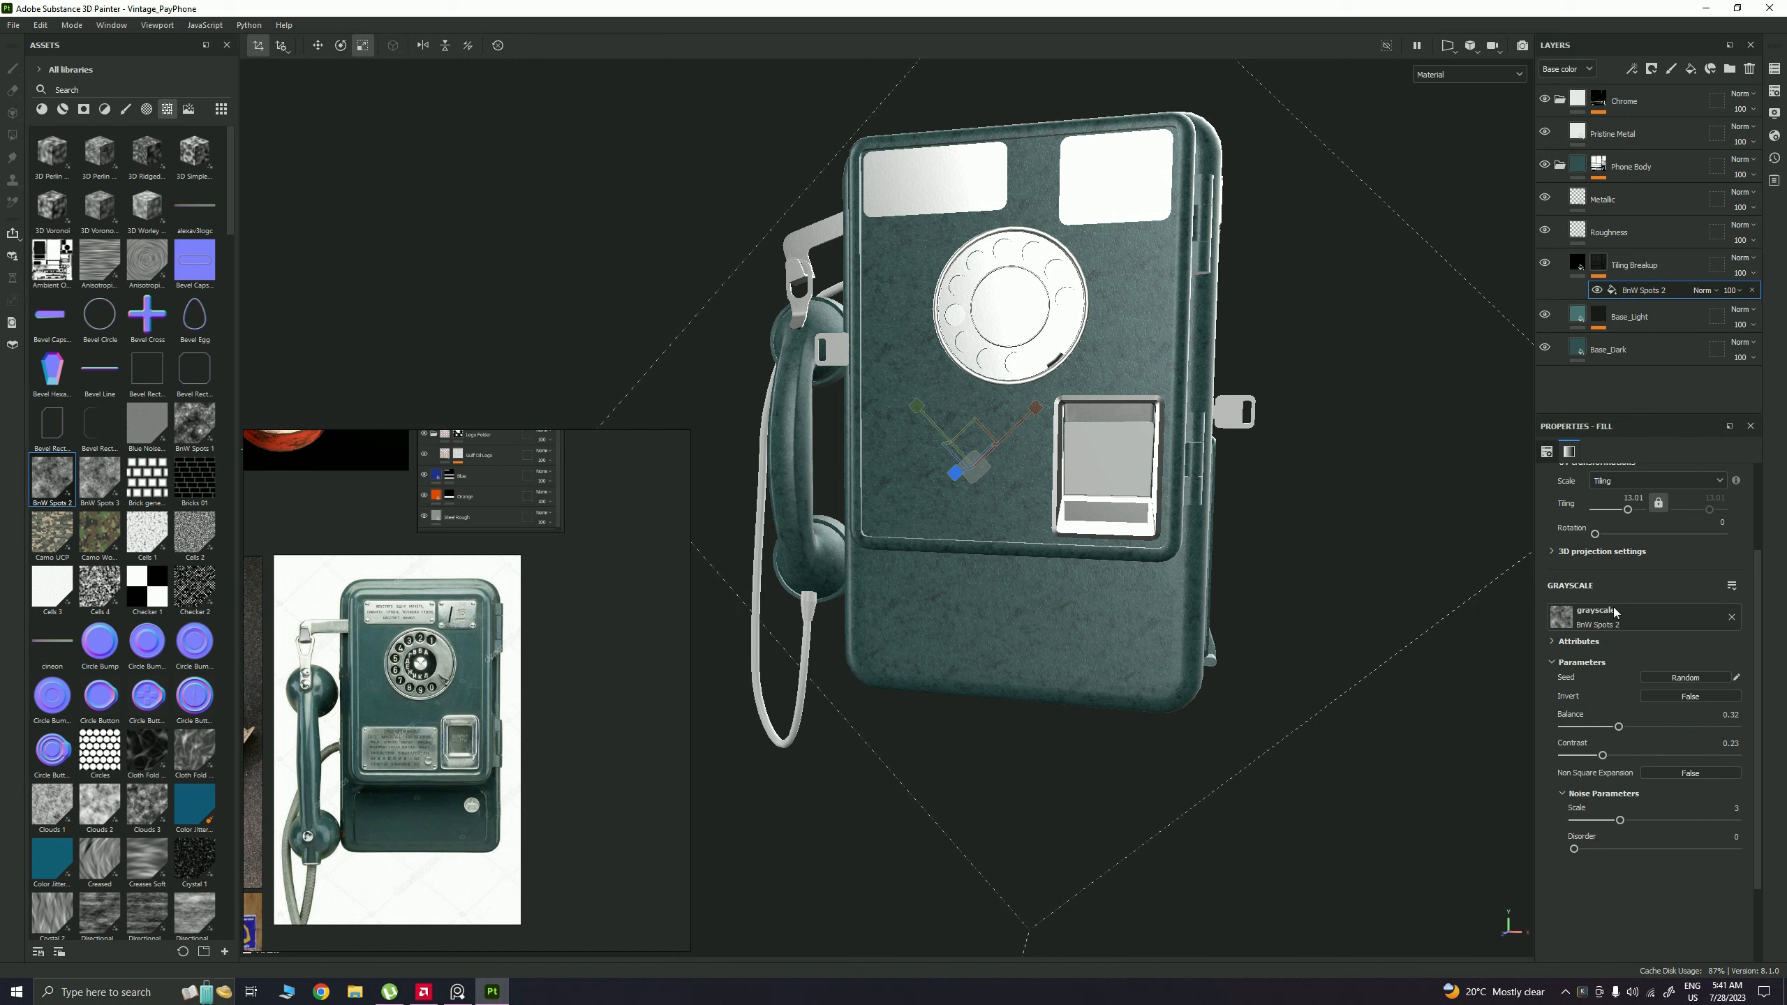
left_click(1616, 849)
Step: Lower the opacity of the BnW Spots 2 fill effect in the Tiling Breakup mask to 40
left_click_drag(1008, 377, 1127, 454, "alt")
middle_click_drag(1127, 454, 1141, 475, "alt")
right_click_drag(1141, 475, 1189, 479, "alt")
left_click_drag(1189, 479, 1112, 476, "alt")
right_click_drag(1112, 476, 1164, 577, "alt")
middle_click_drag(1164, 577, 1204, 508, "alt")
left_click_drag(1204, 508, 1170, 536, "alt")
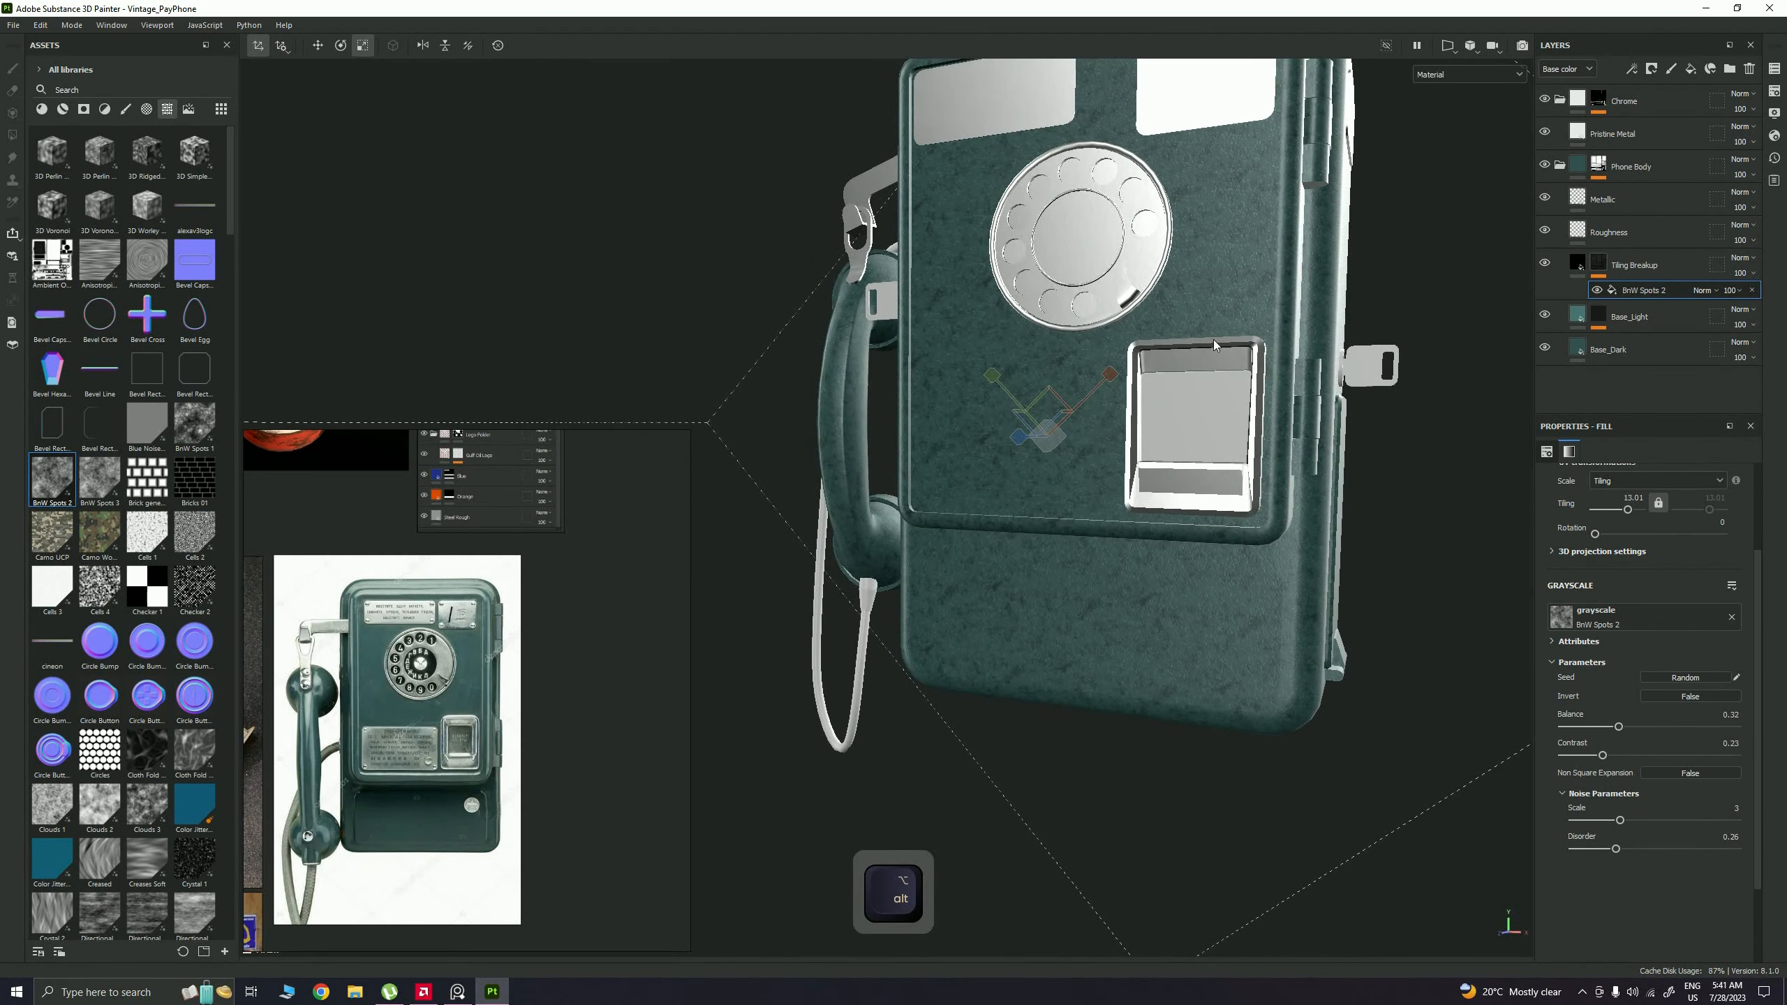
left_click(1714, 290)
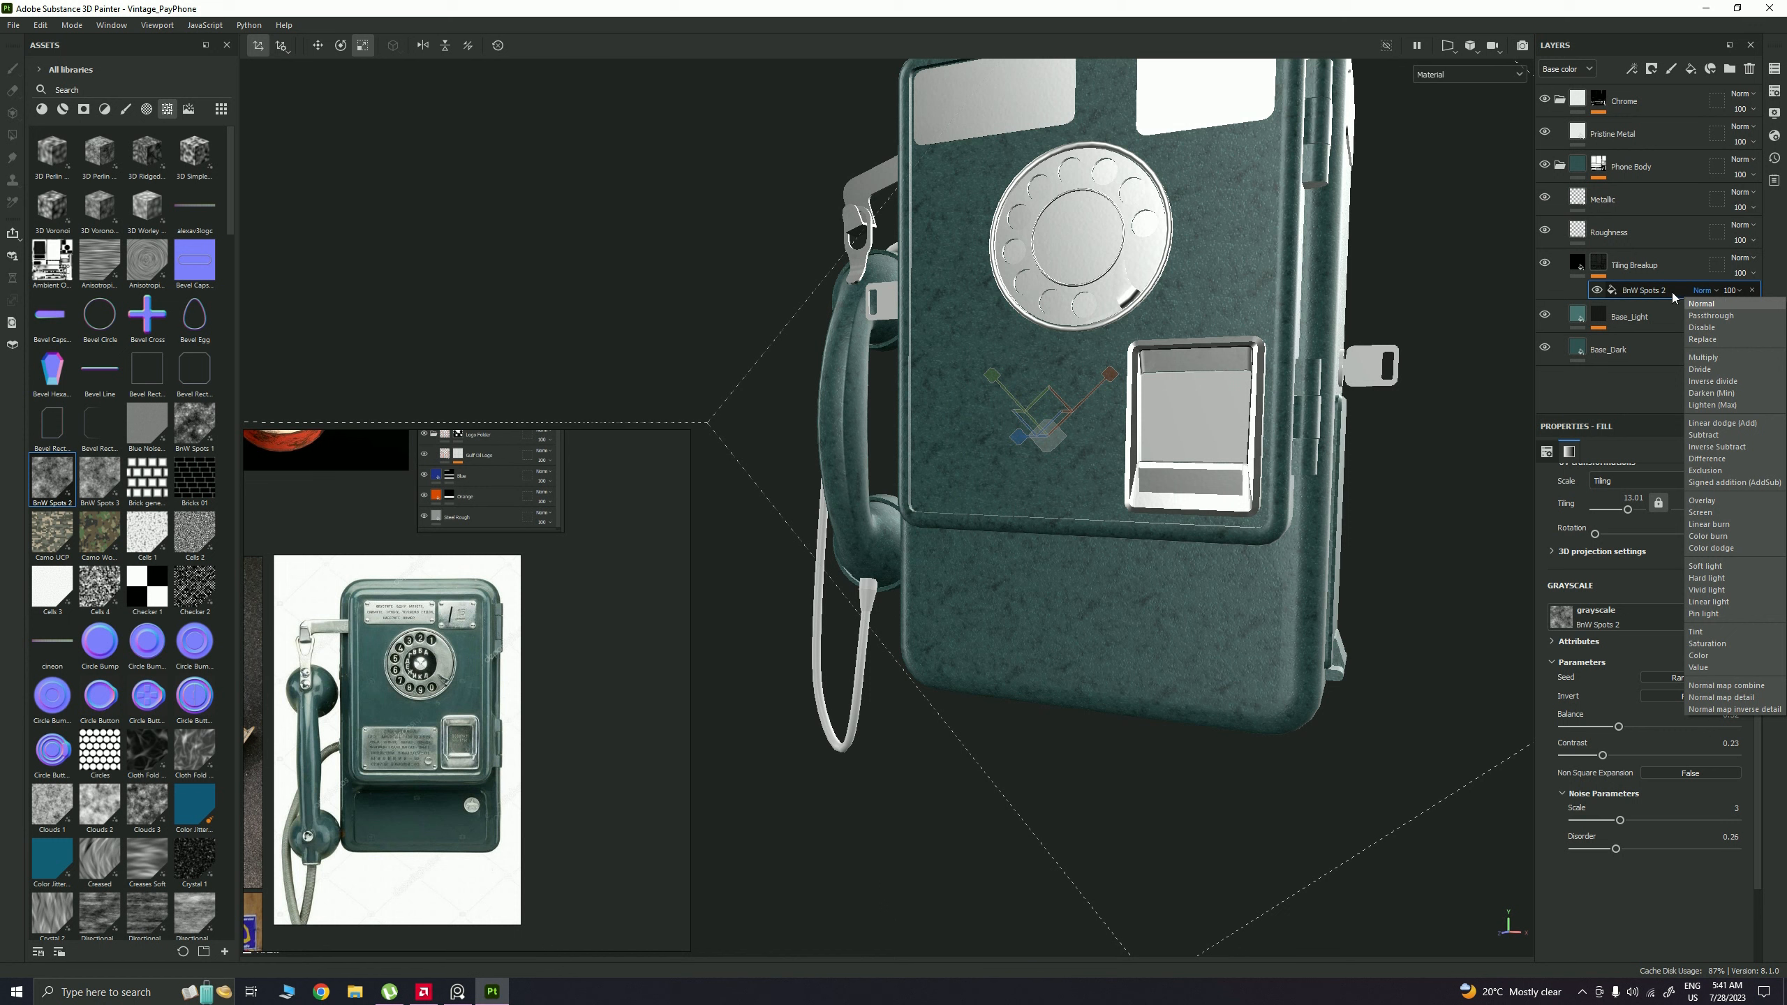
left_click(1675, 296)
left_click(1734, 291)
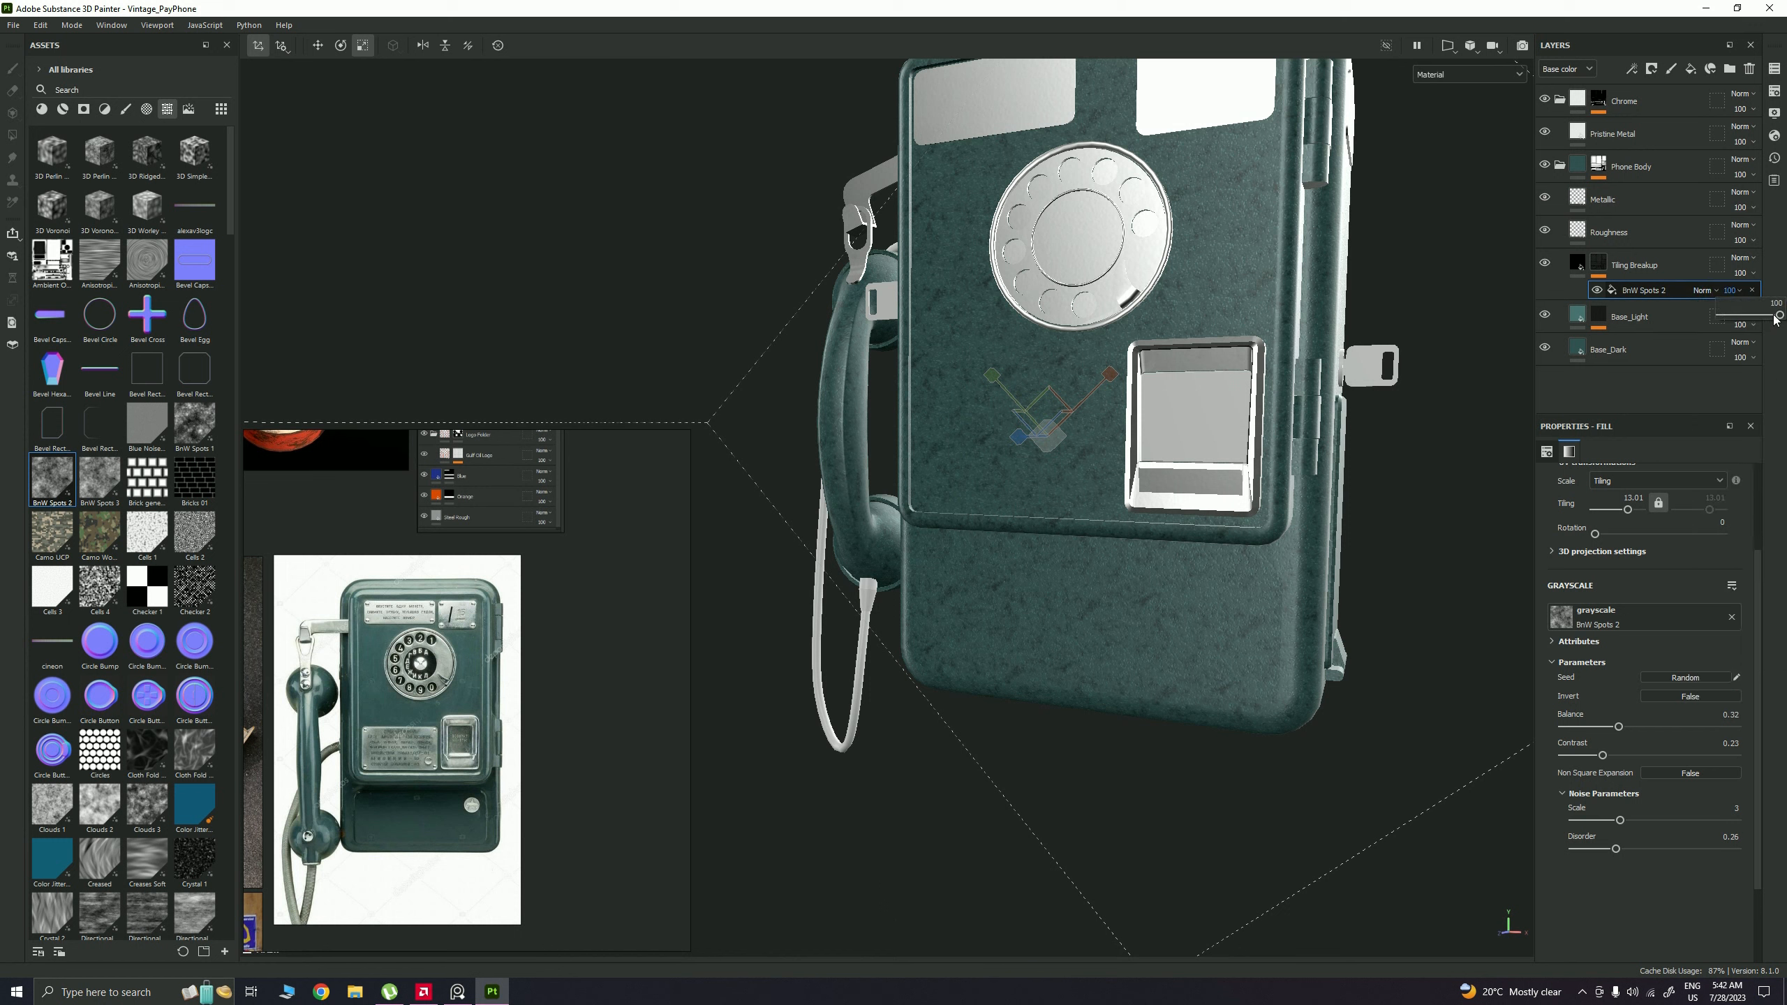
left_click_drag(1776, 319, 1749, 316)
left_click_drag(1447, 320, 1329, 326, "alt")
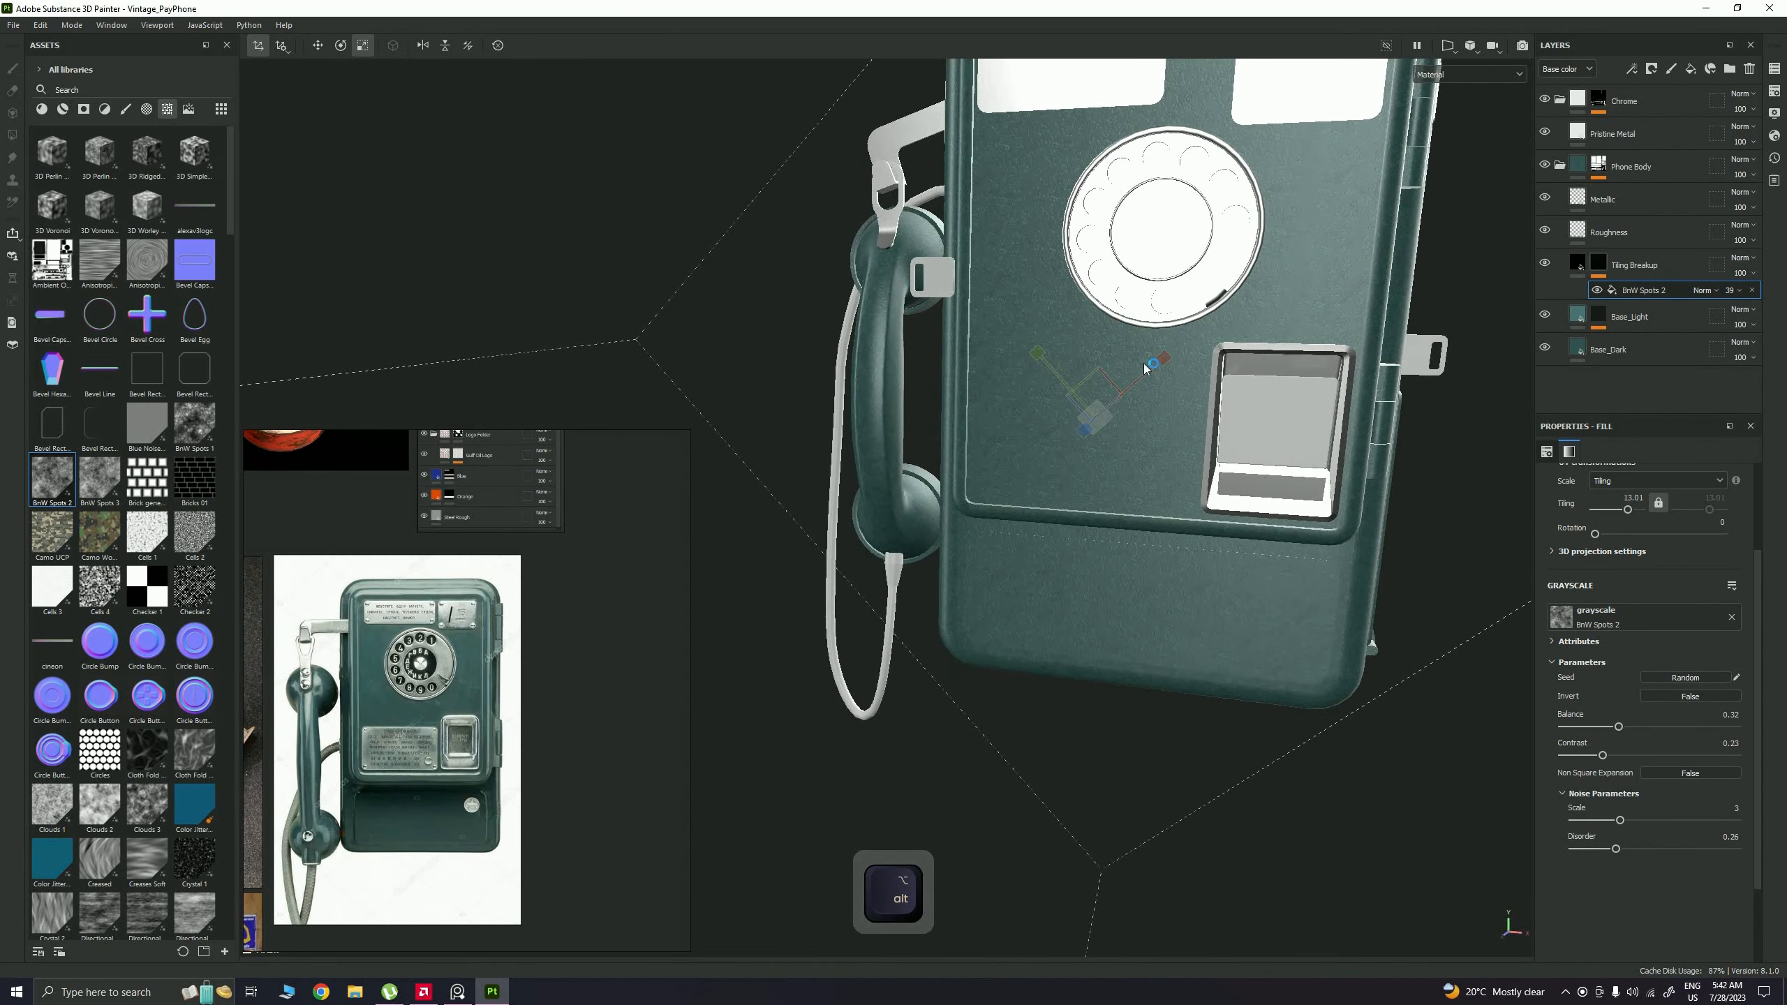
left_click(1737, 290)
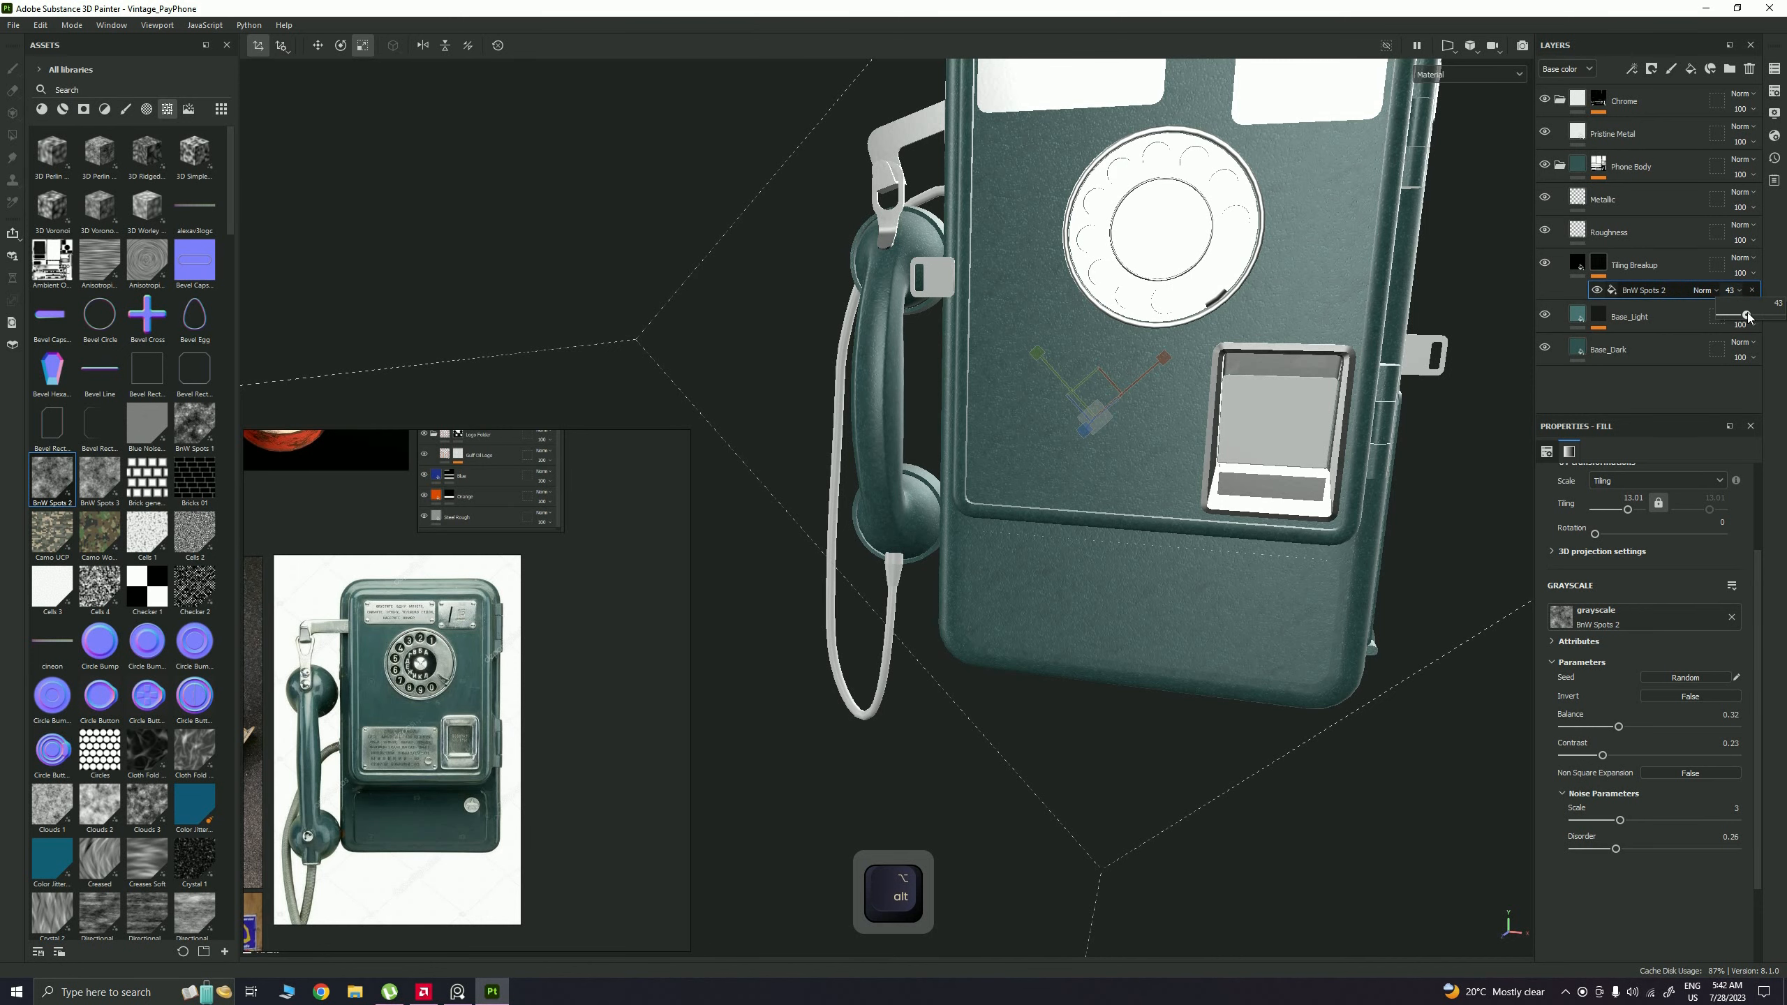
left_click_drag(1752, 318, 1747, 315)
key("q")
right_click_drag(1303, 525, 1354, 573, "alt")
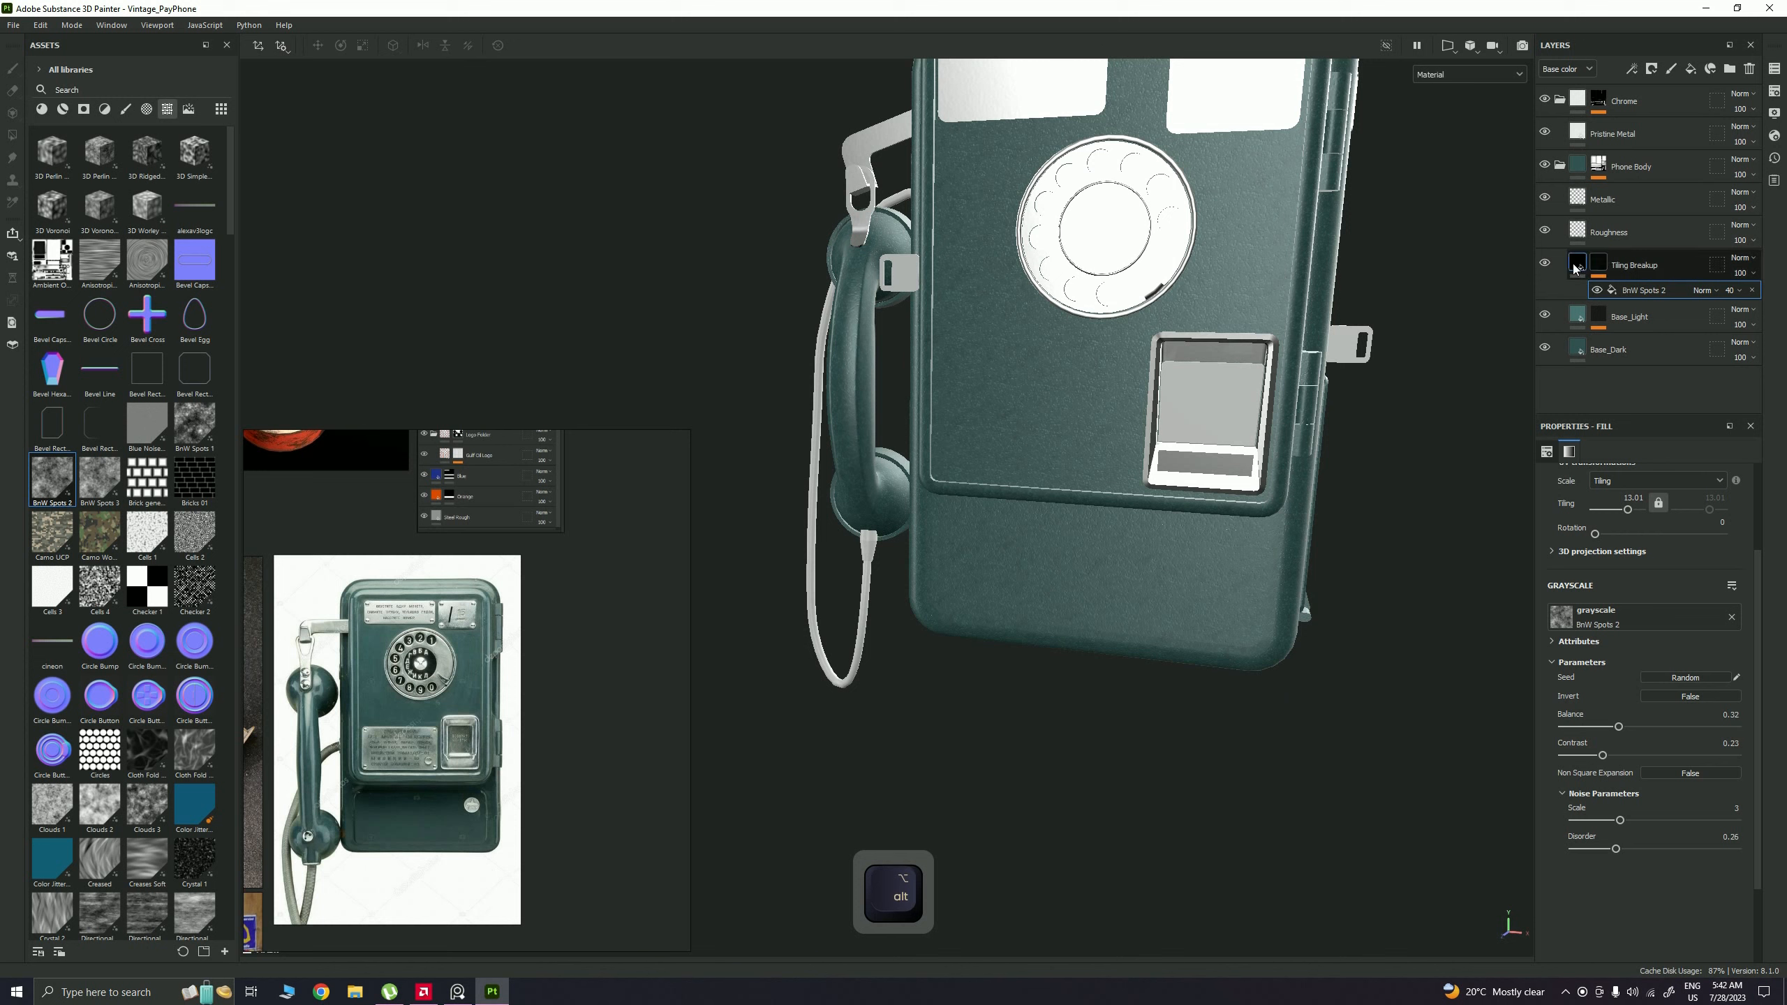
Step: Lower the opacity of the whole Tiling Breakup layer to 15
left_click(1597, 273)
left_click(1595, 274)
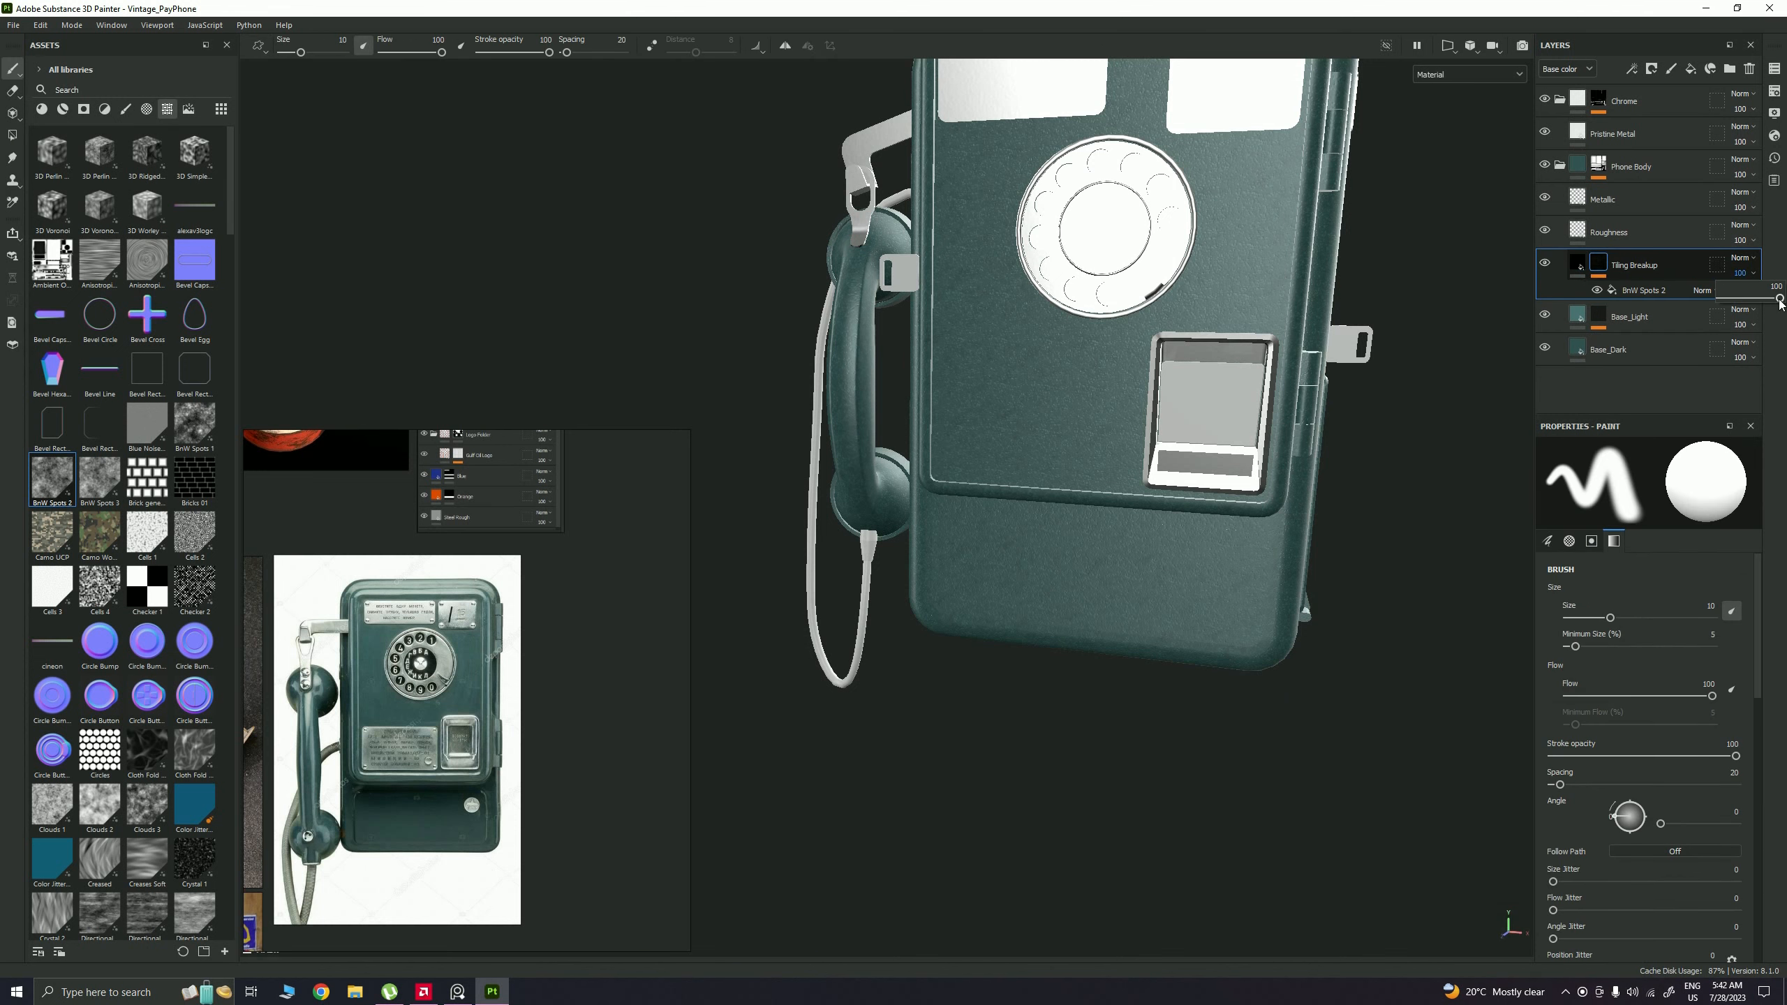
right_click_drag(1056, 450, 999, 493, "alt")
Step: Enlarge the payphone reference photo around its dial and body, and collapse the Phone Body folder
middle_click_drag(494, 688, 514, 633)
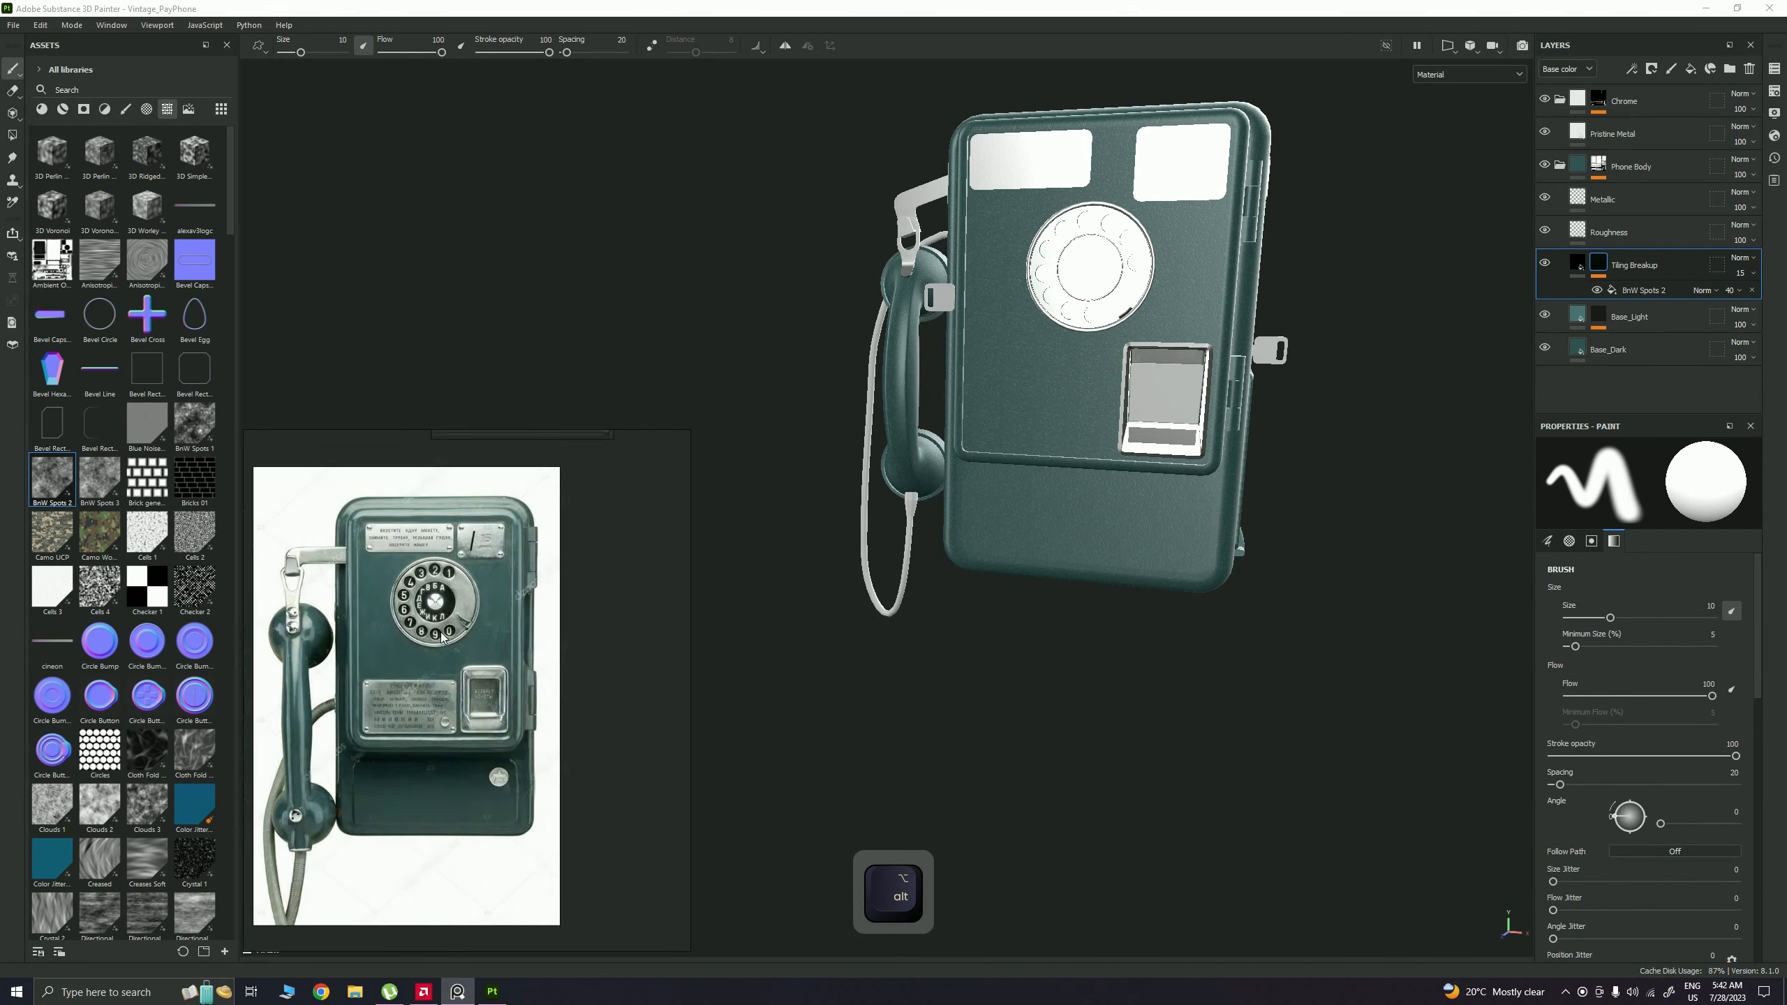
scroll(453, 625, "up", 3)
scroll(451, 623, "up", 1)
right_click_drag(1055, 451, 1139, 507, "alt")
left_click(1559, 165)
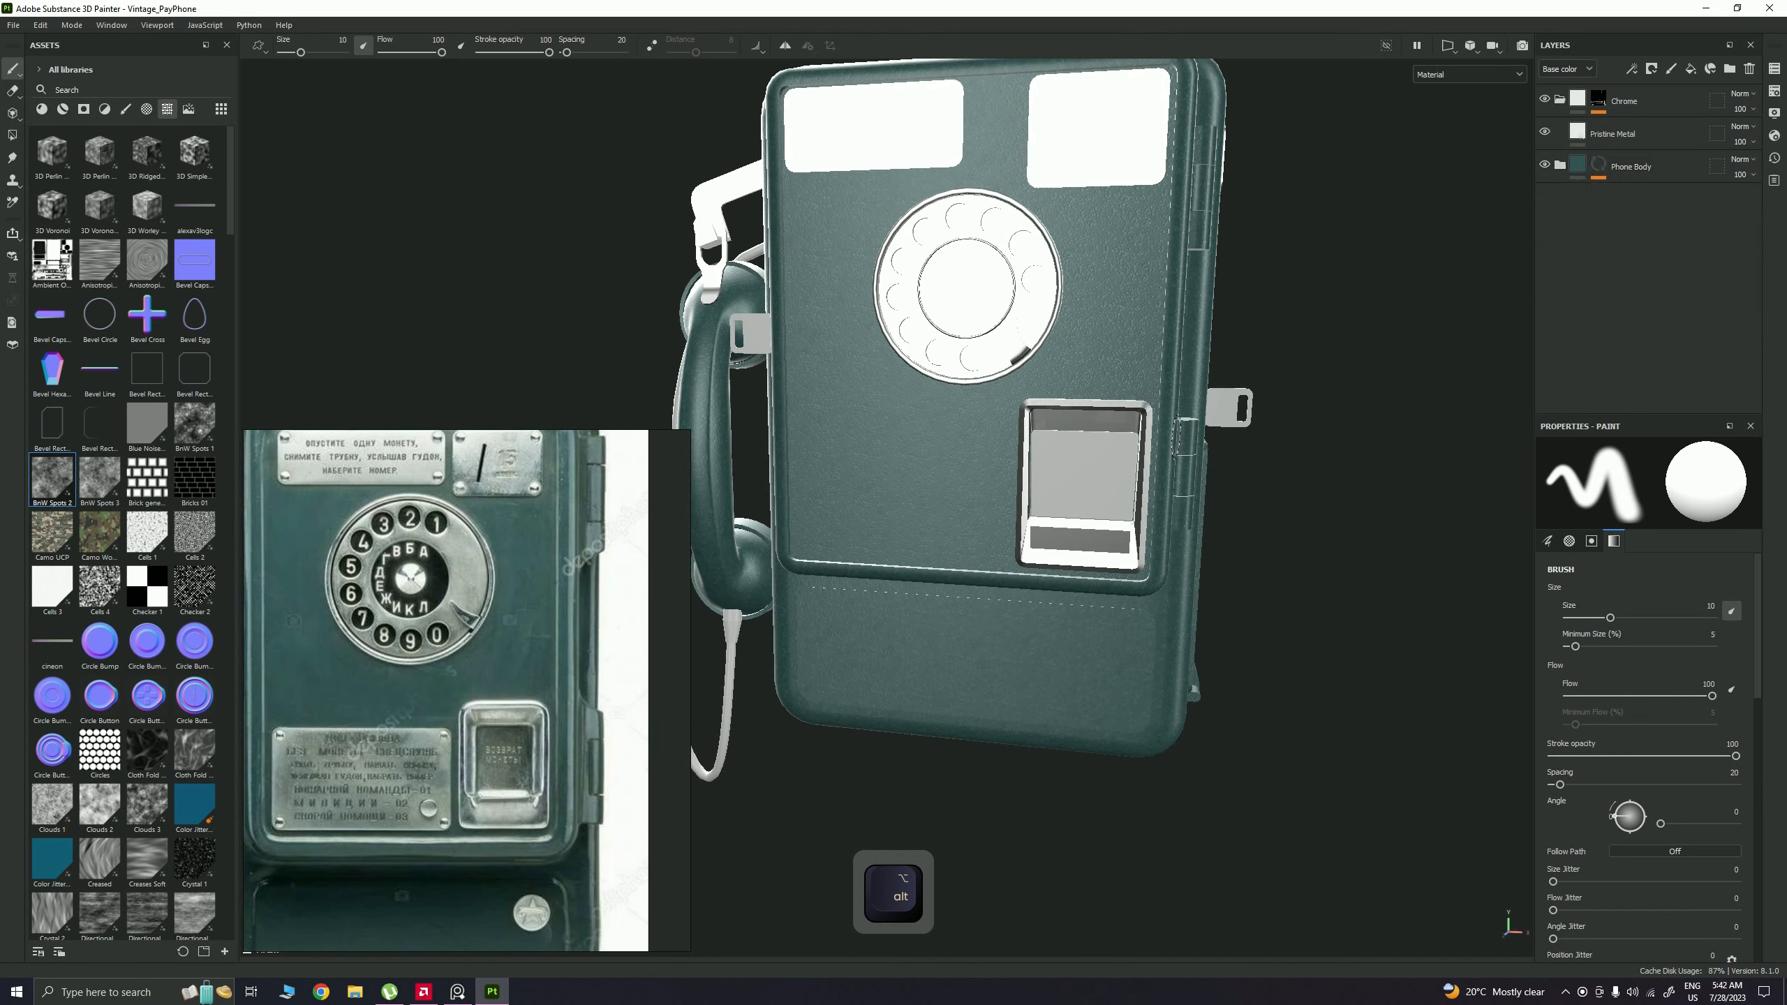
left_click_drag(1041, 429, 1086, 450, "alt")
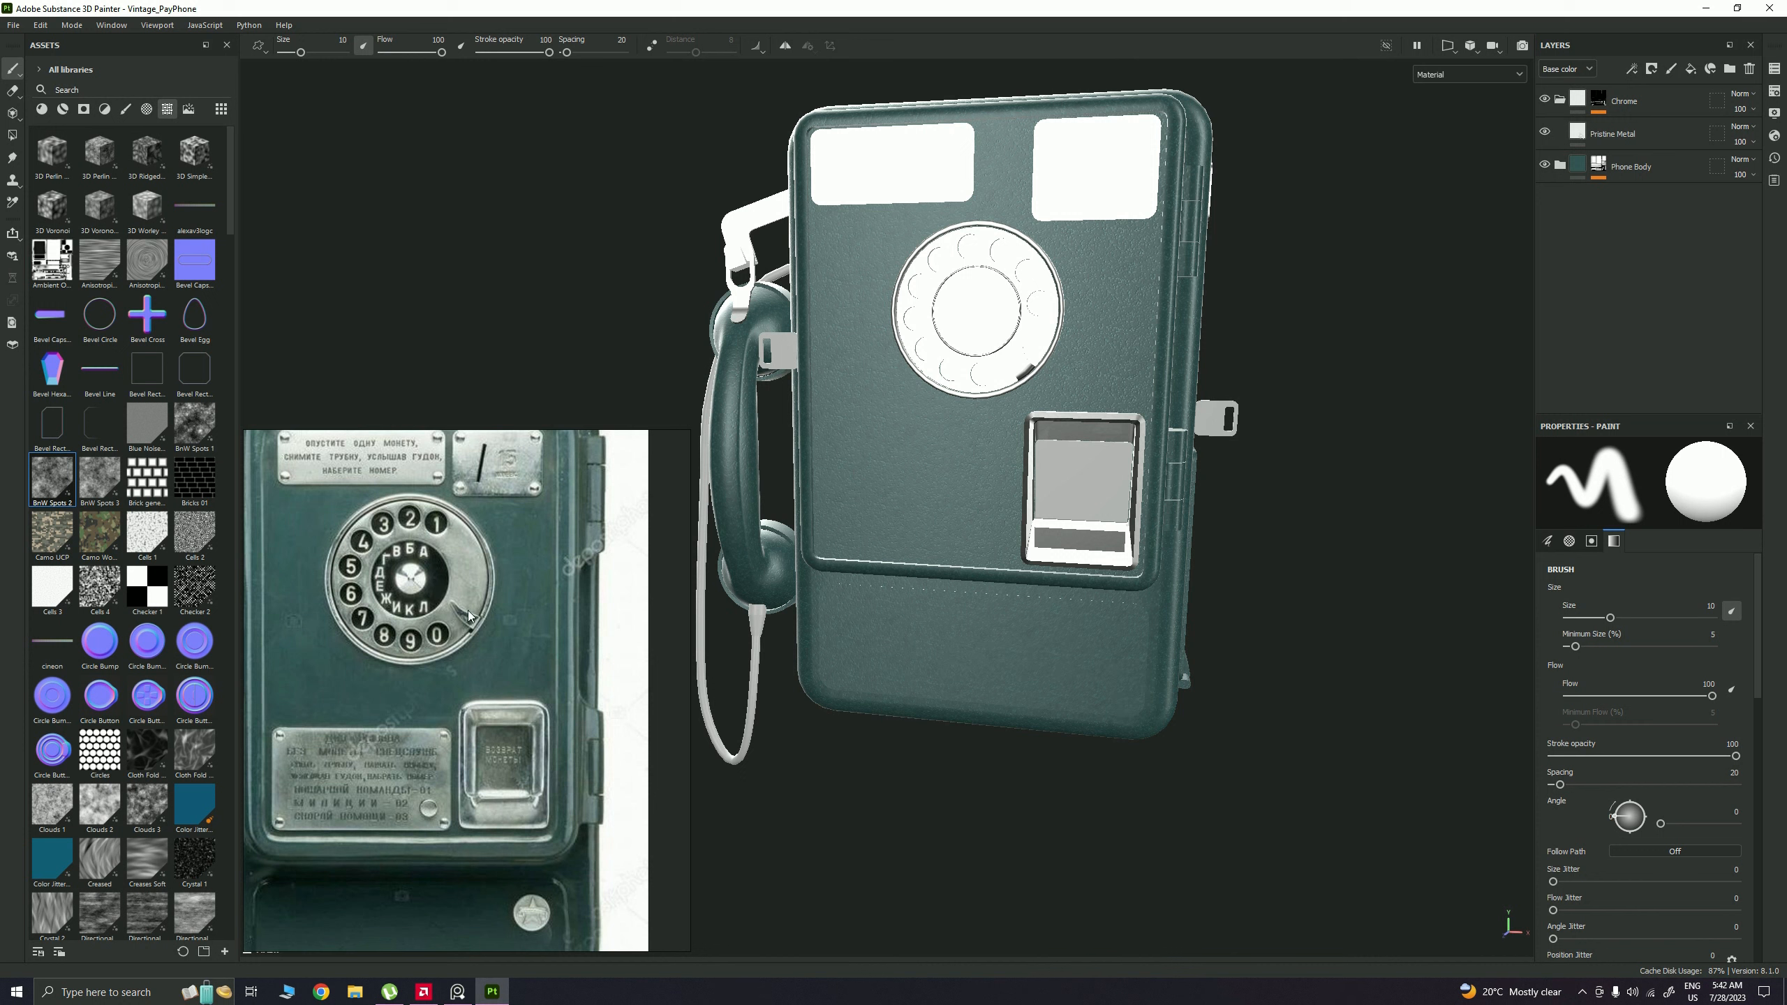
Step: Add a fill layer above the Chrome folder and rename it as Base
left_click(1672, 98)
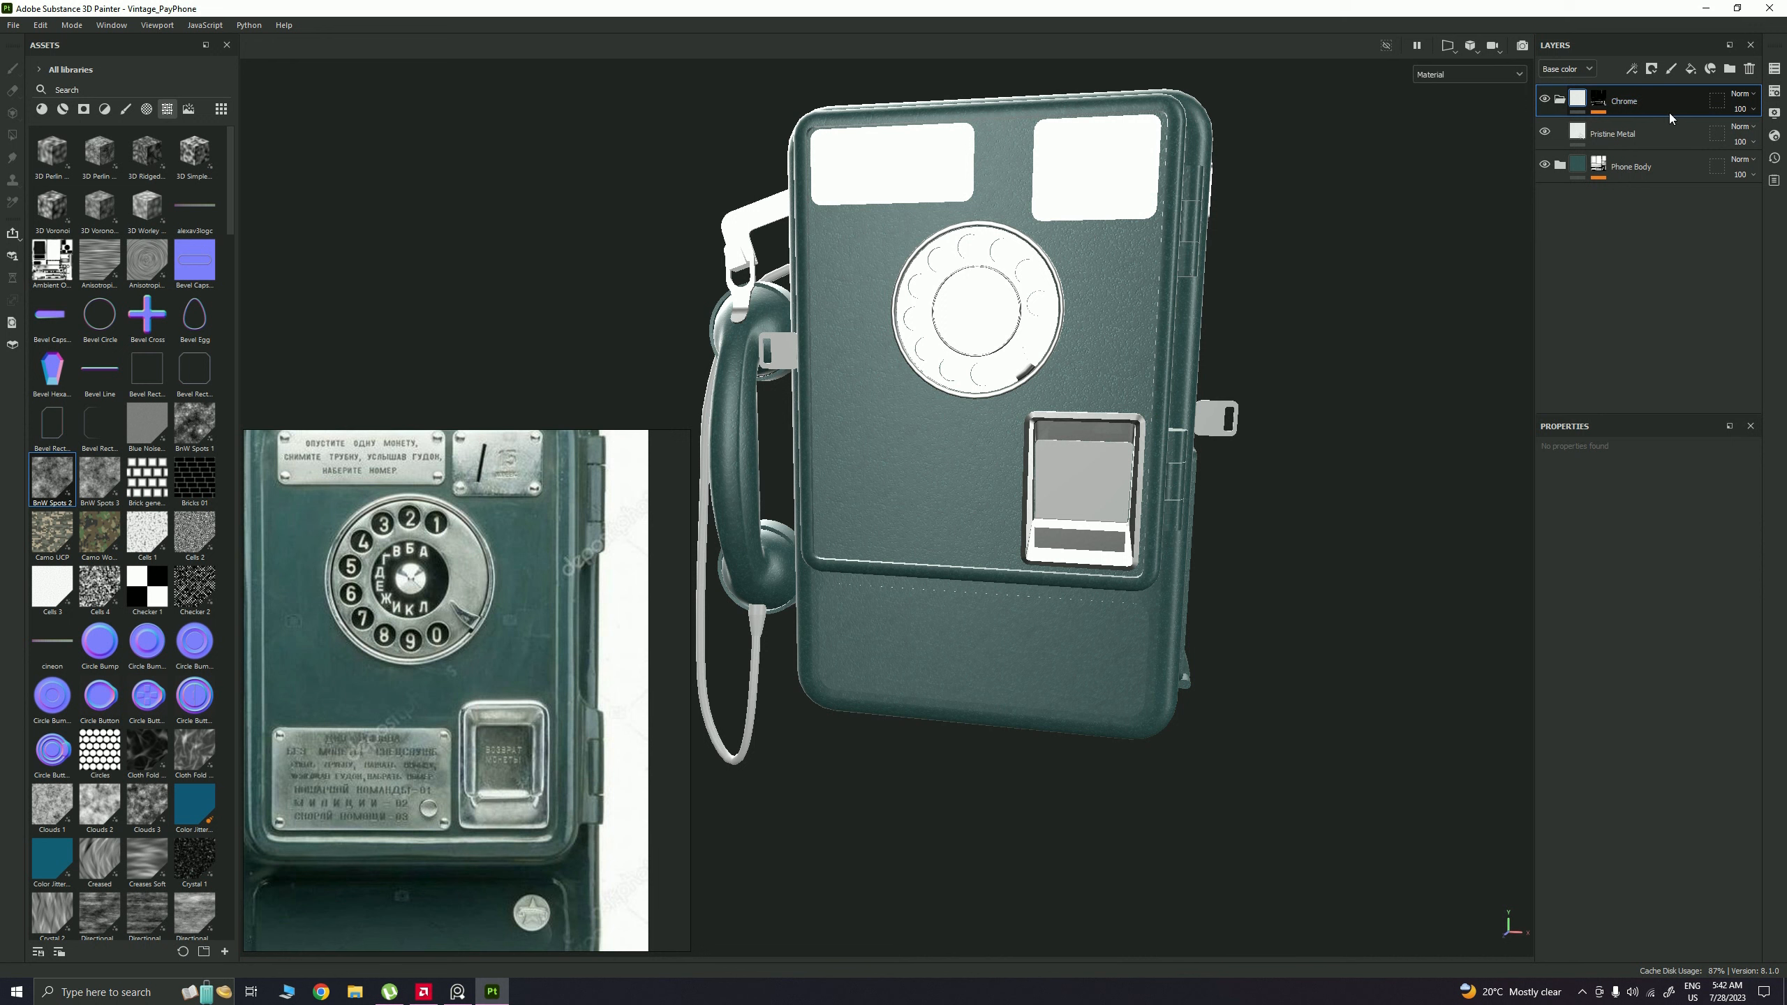
left_click(1690, 69)
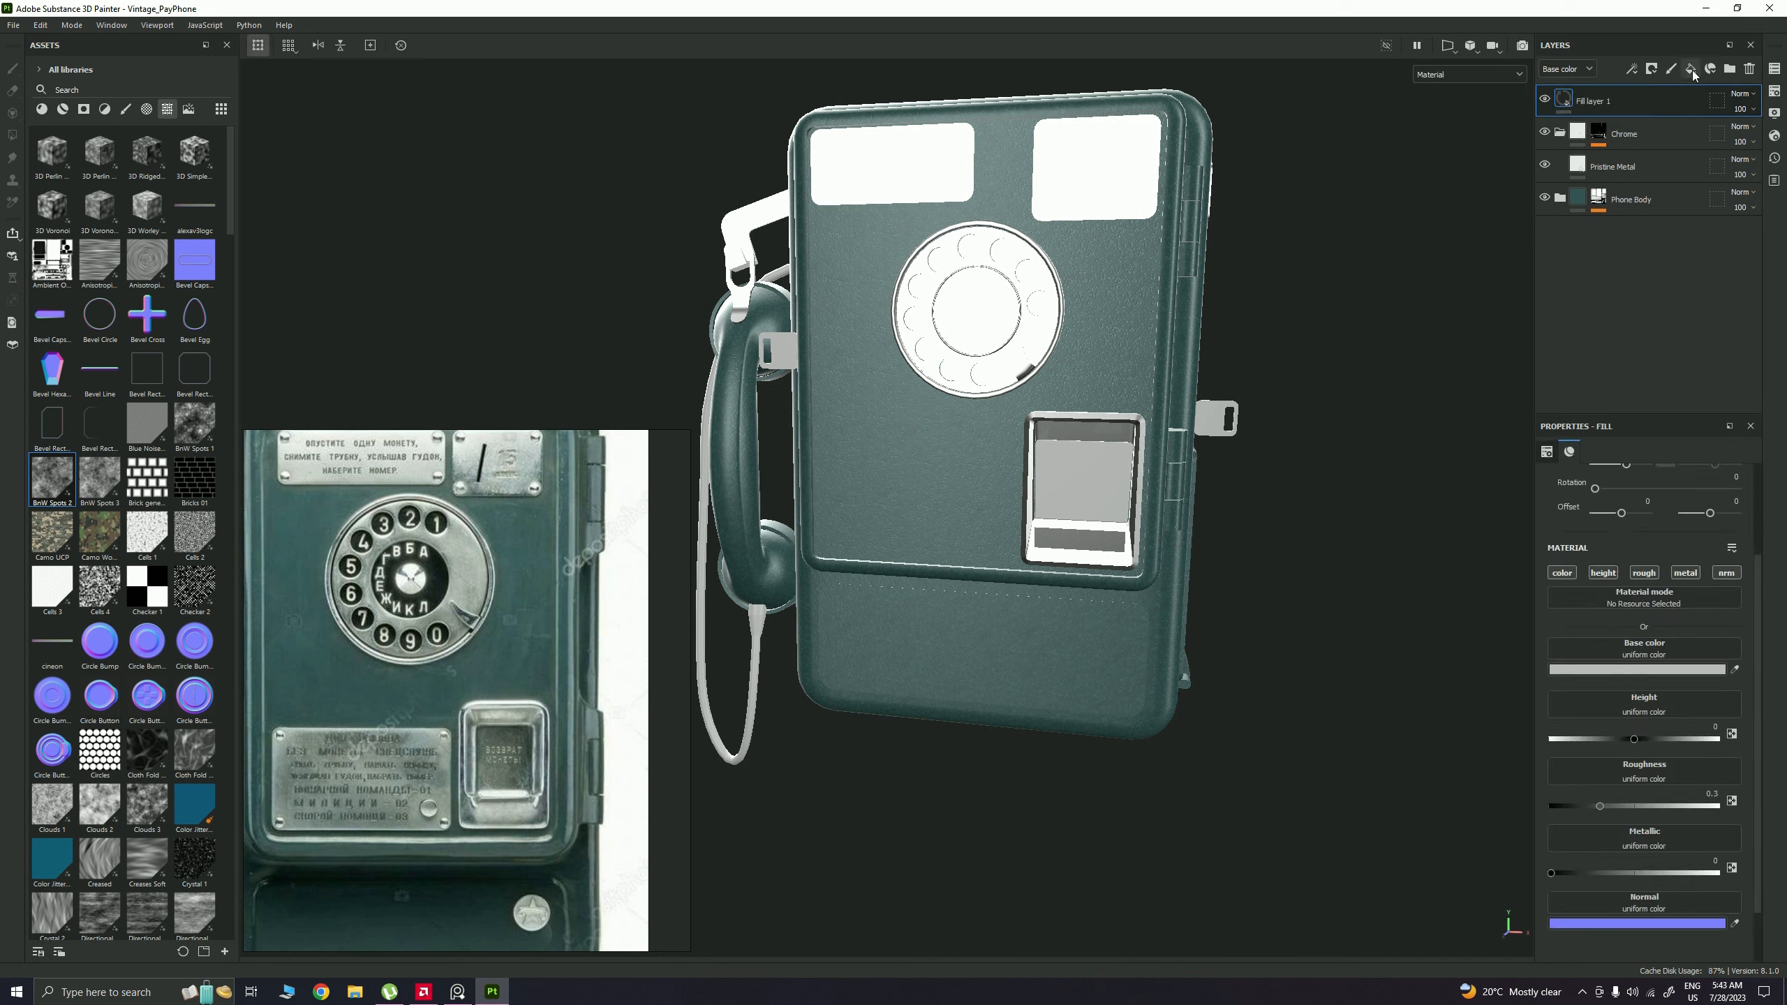
double_click(1600, 102)
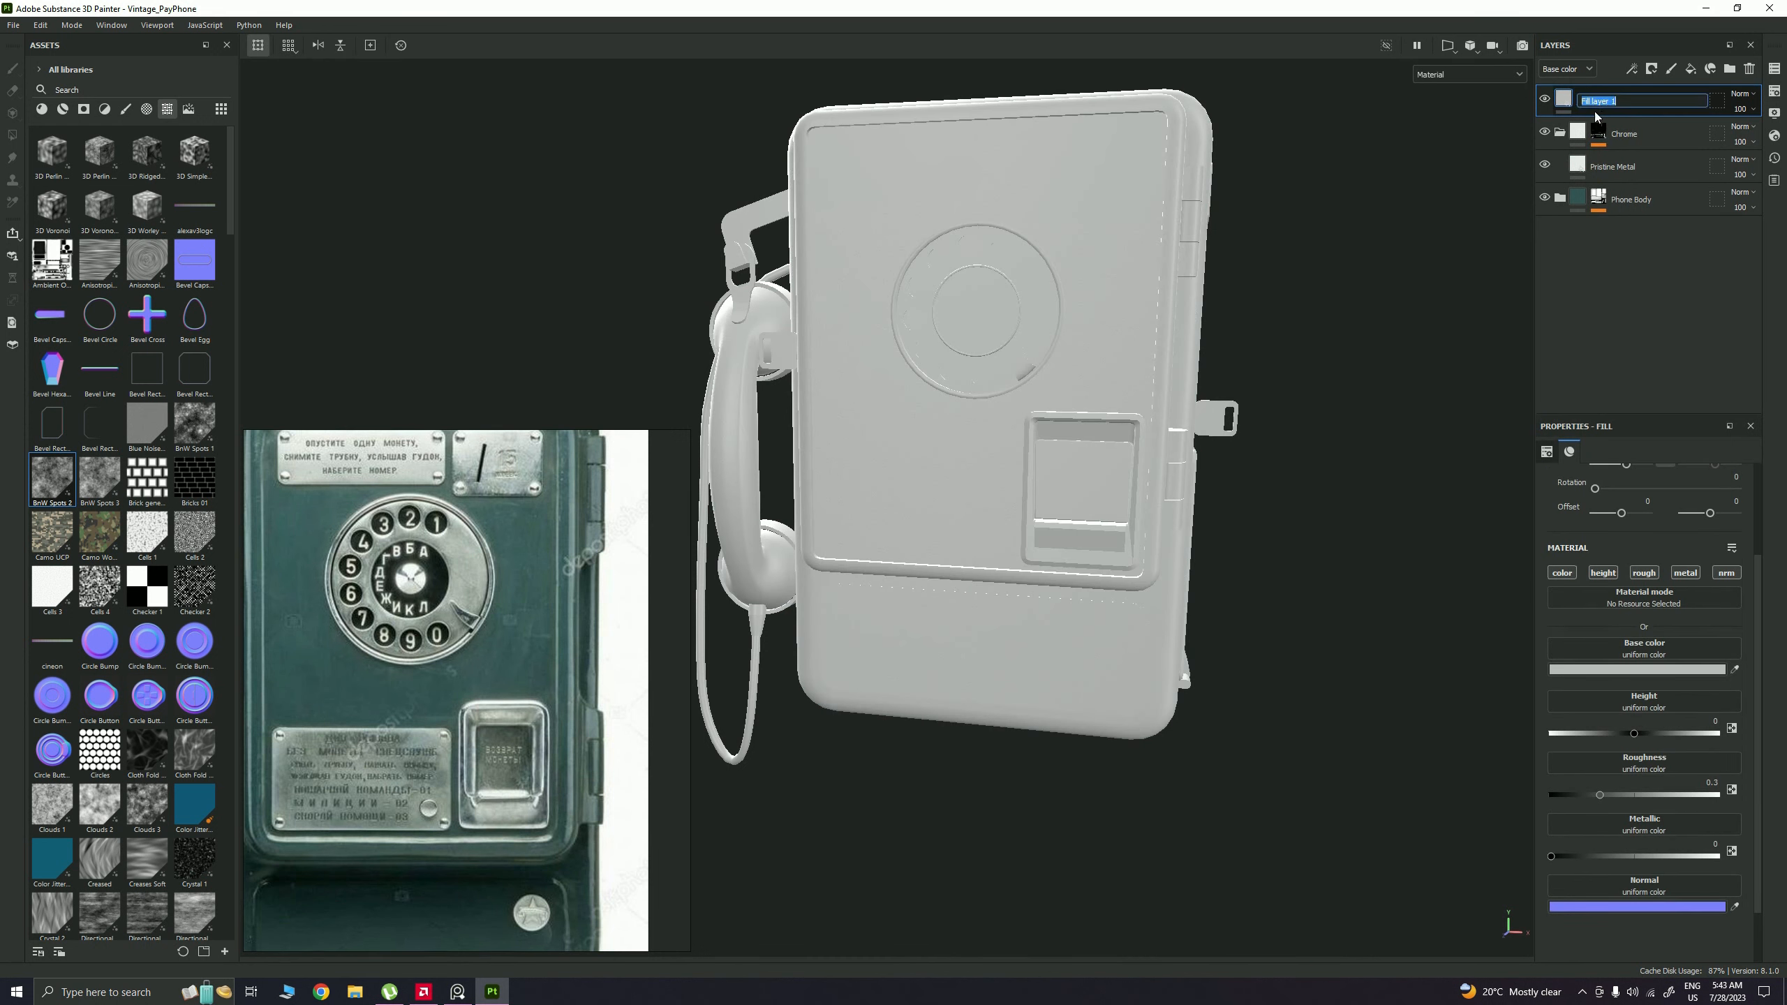
type("Base")
key("Return")
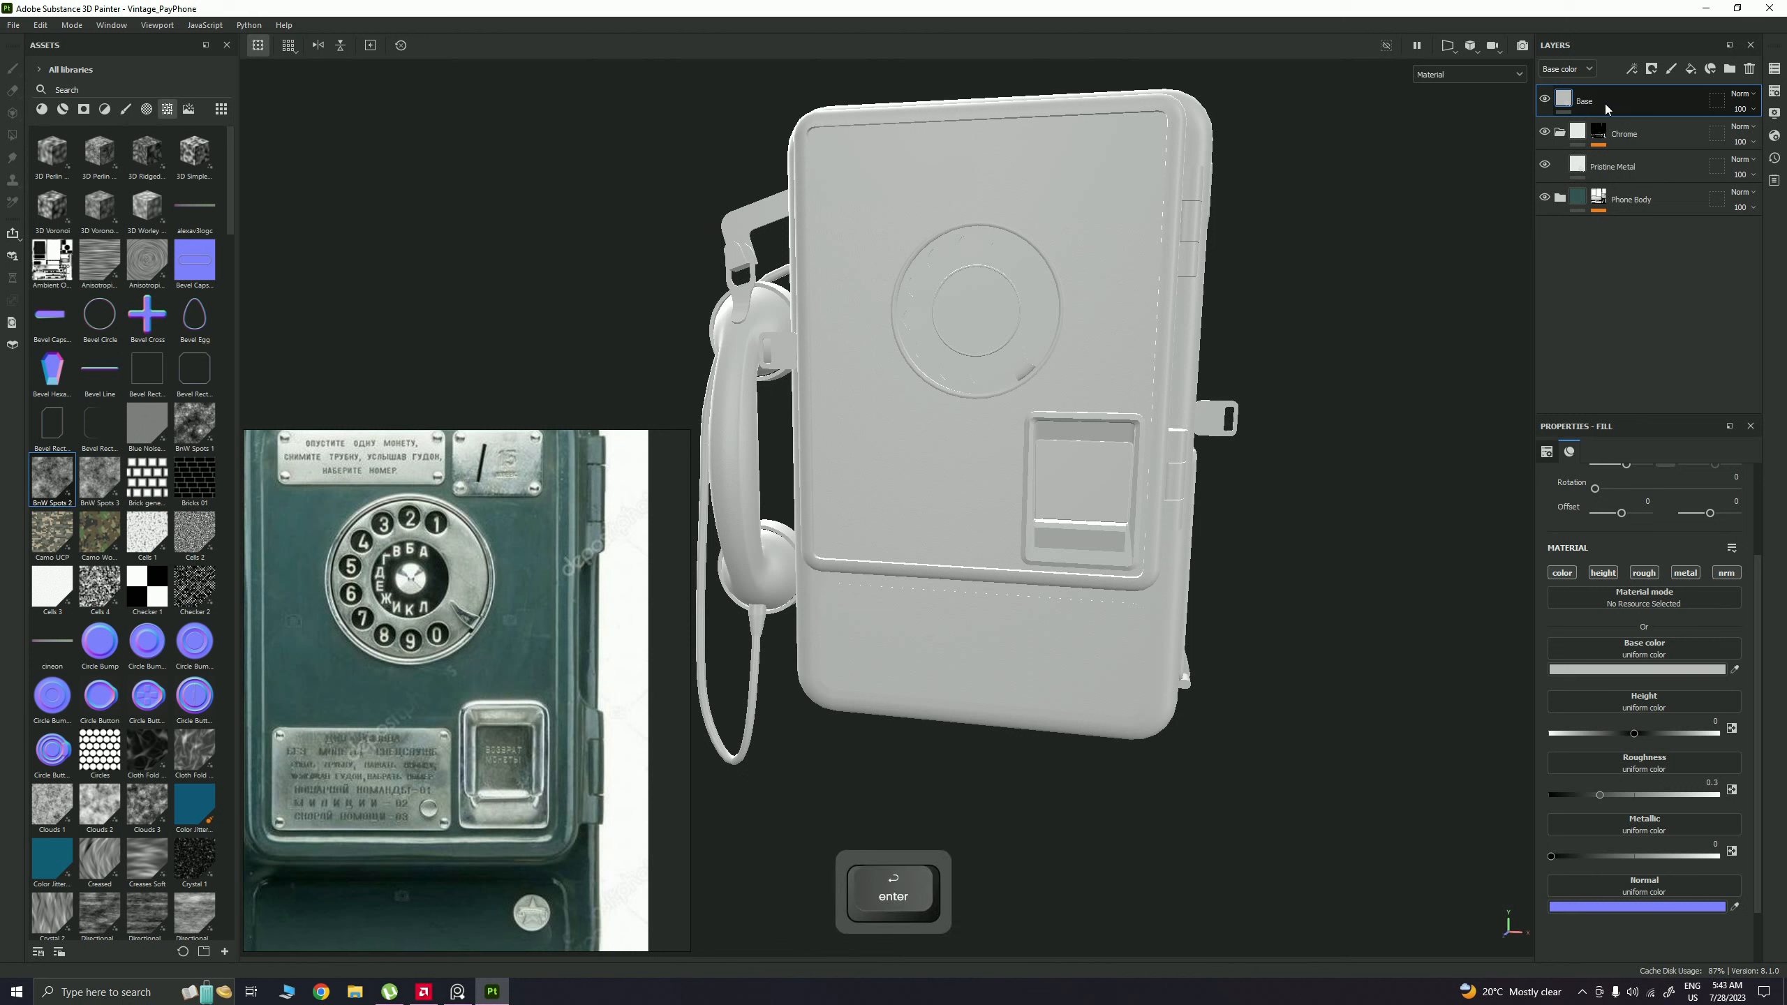
Step: Group the Base layer into a folder named Black_Plastic
key("ctrl+g")
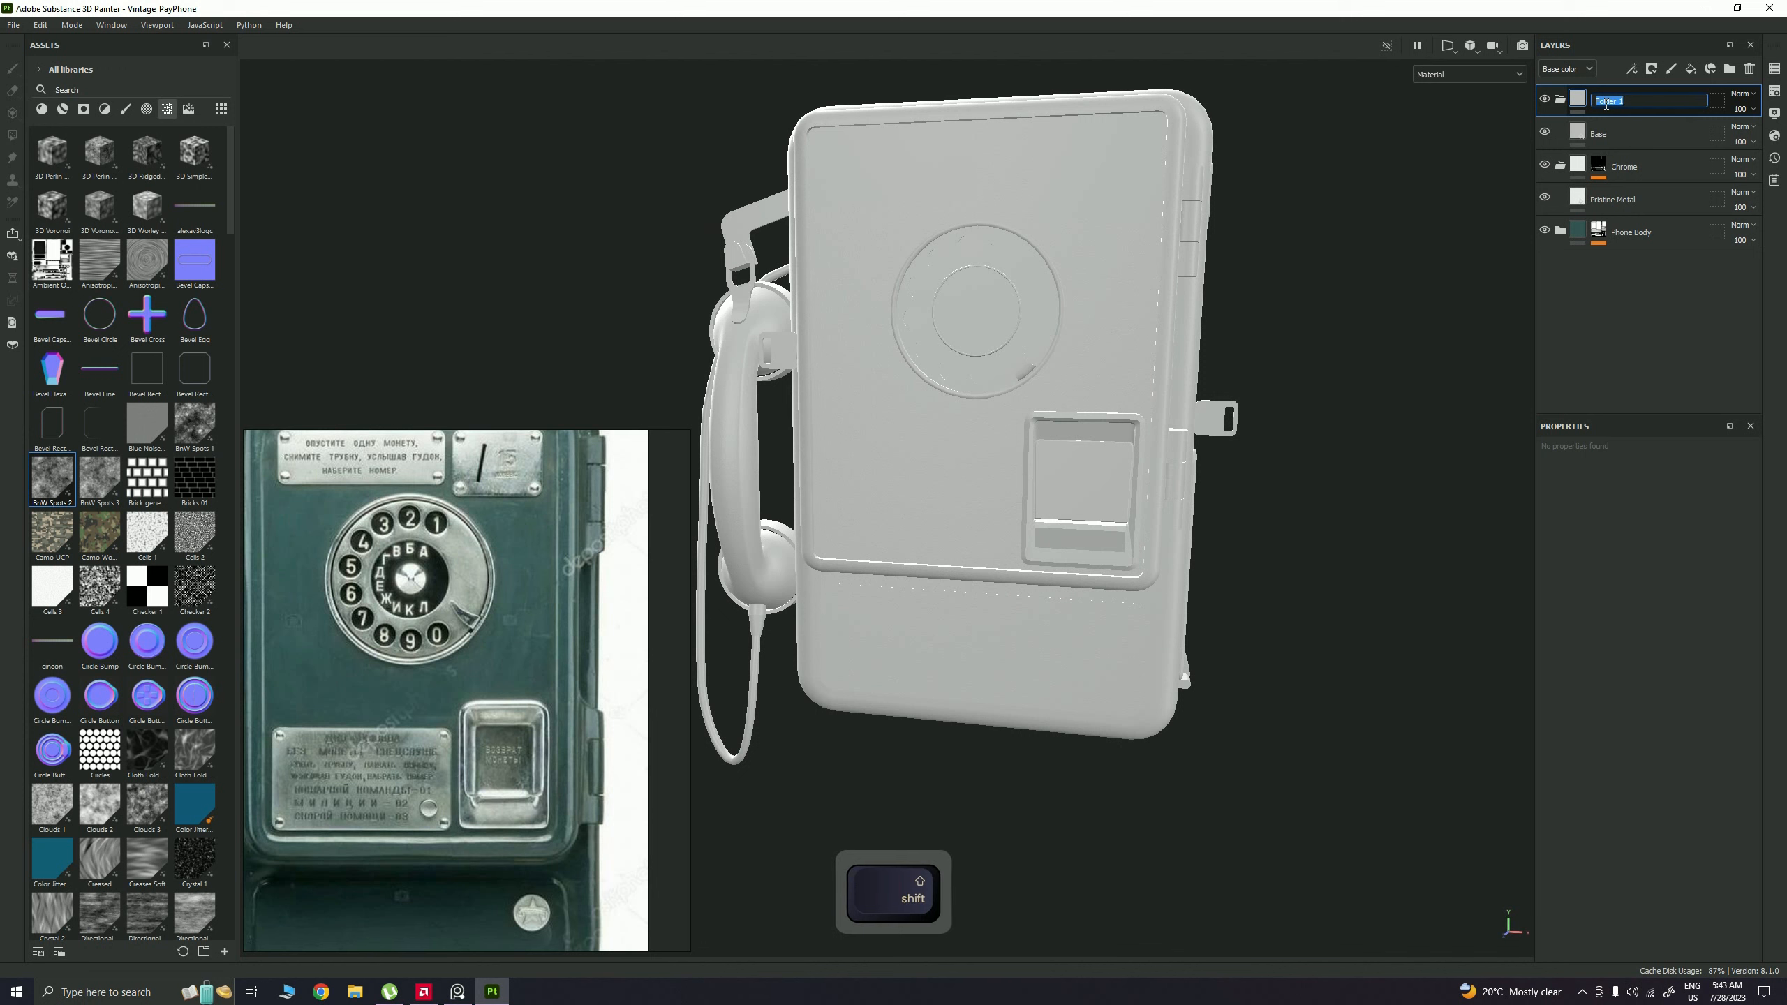
type("Black_Plastic")
key("Return")
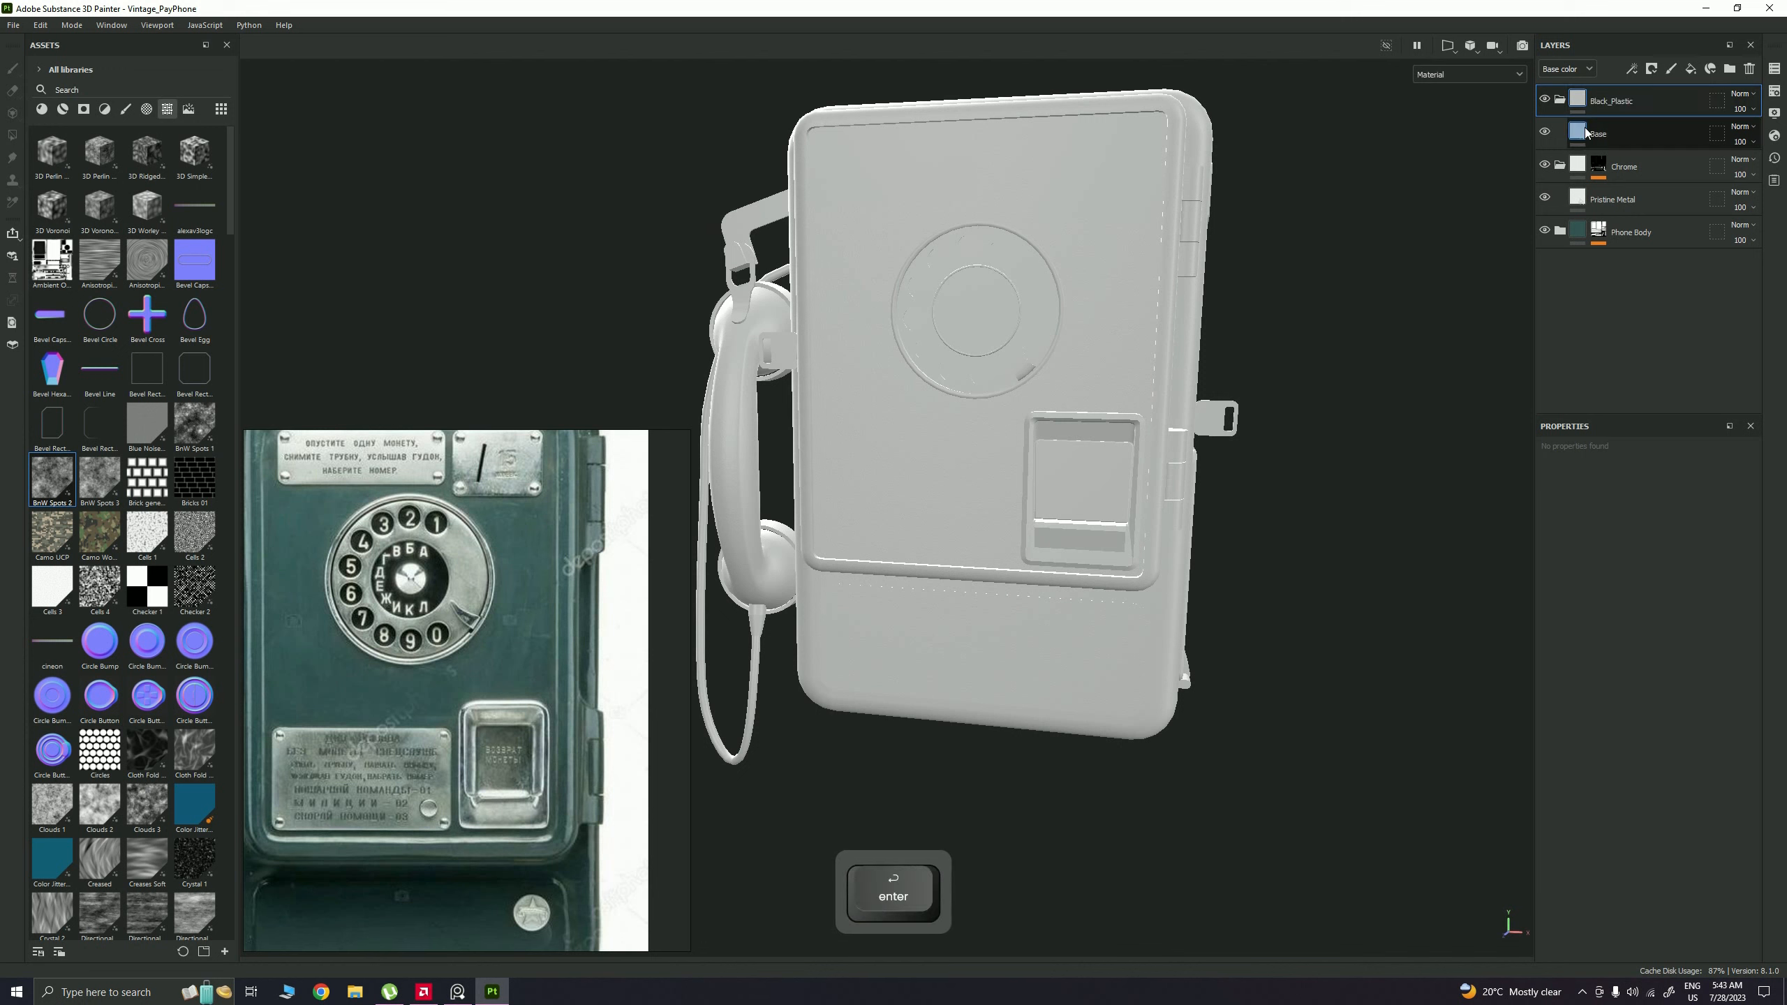
Step: Add a black mask to the Black_Plastic folder and set Polygon Fill to UV chunk mode
right_click(1576, 101)
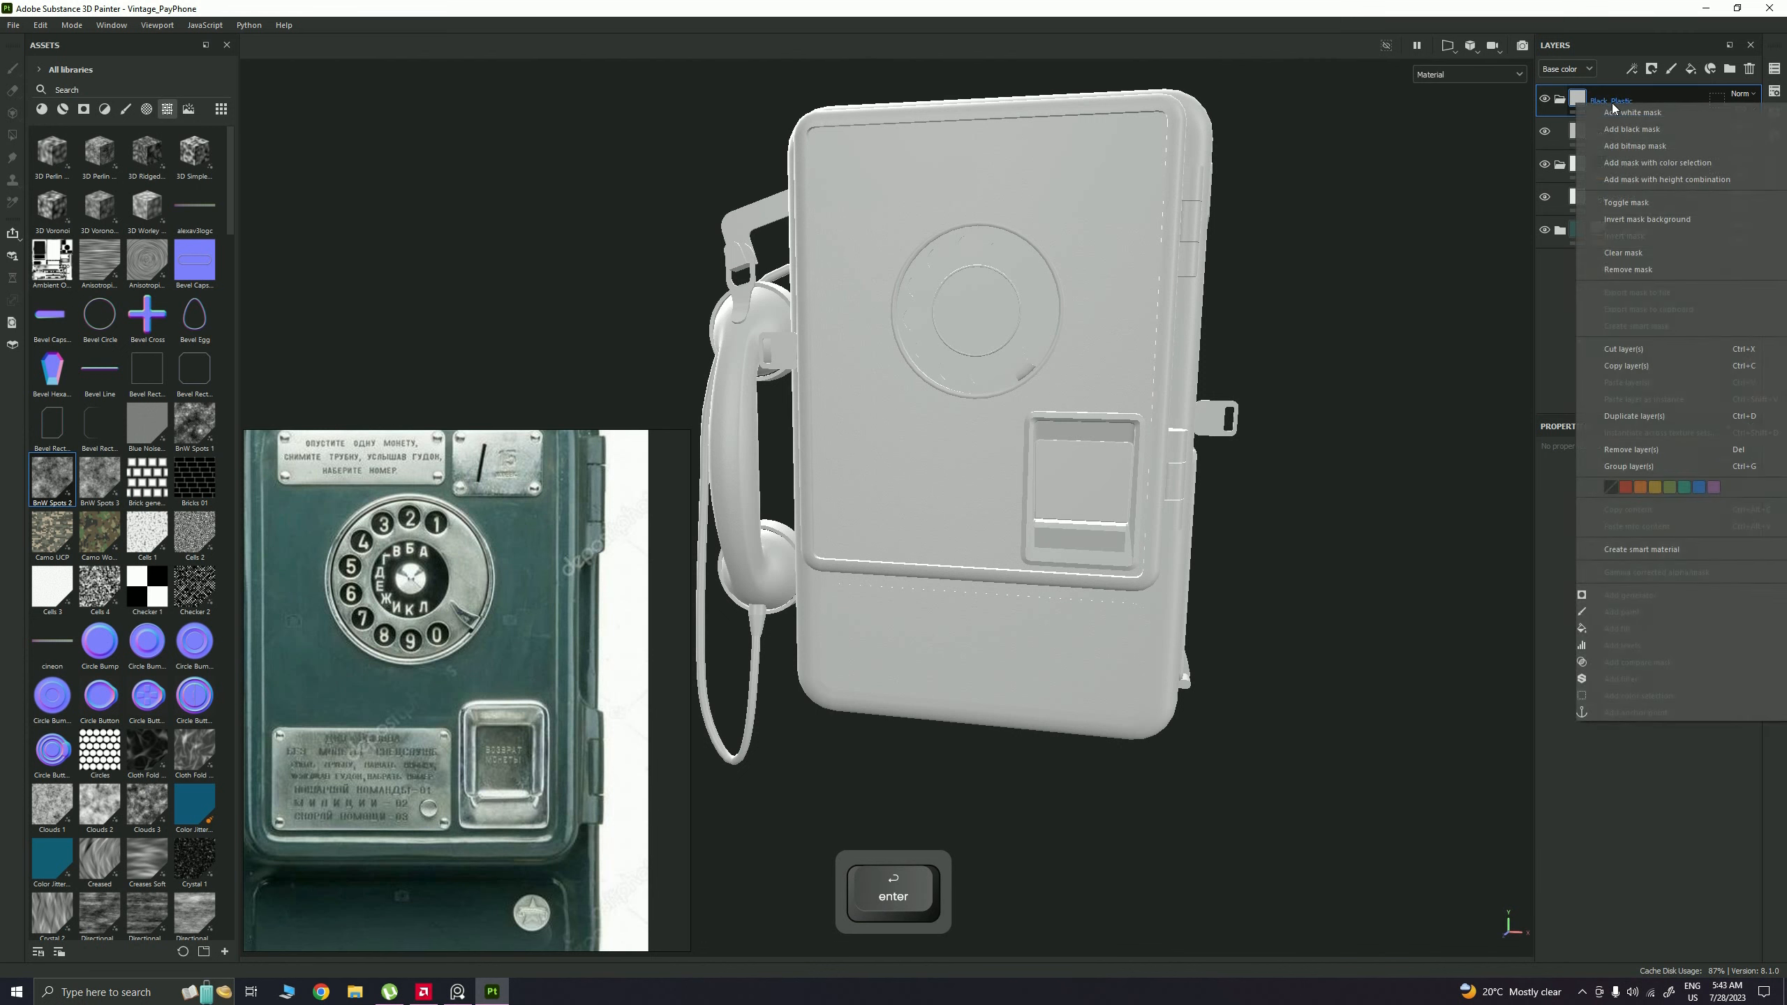
left_click(1632, 113)
left_click_drag(1251, 284, 1311, 296, "alt")
key("4")
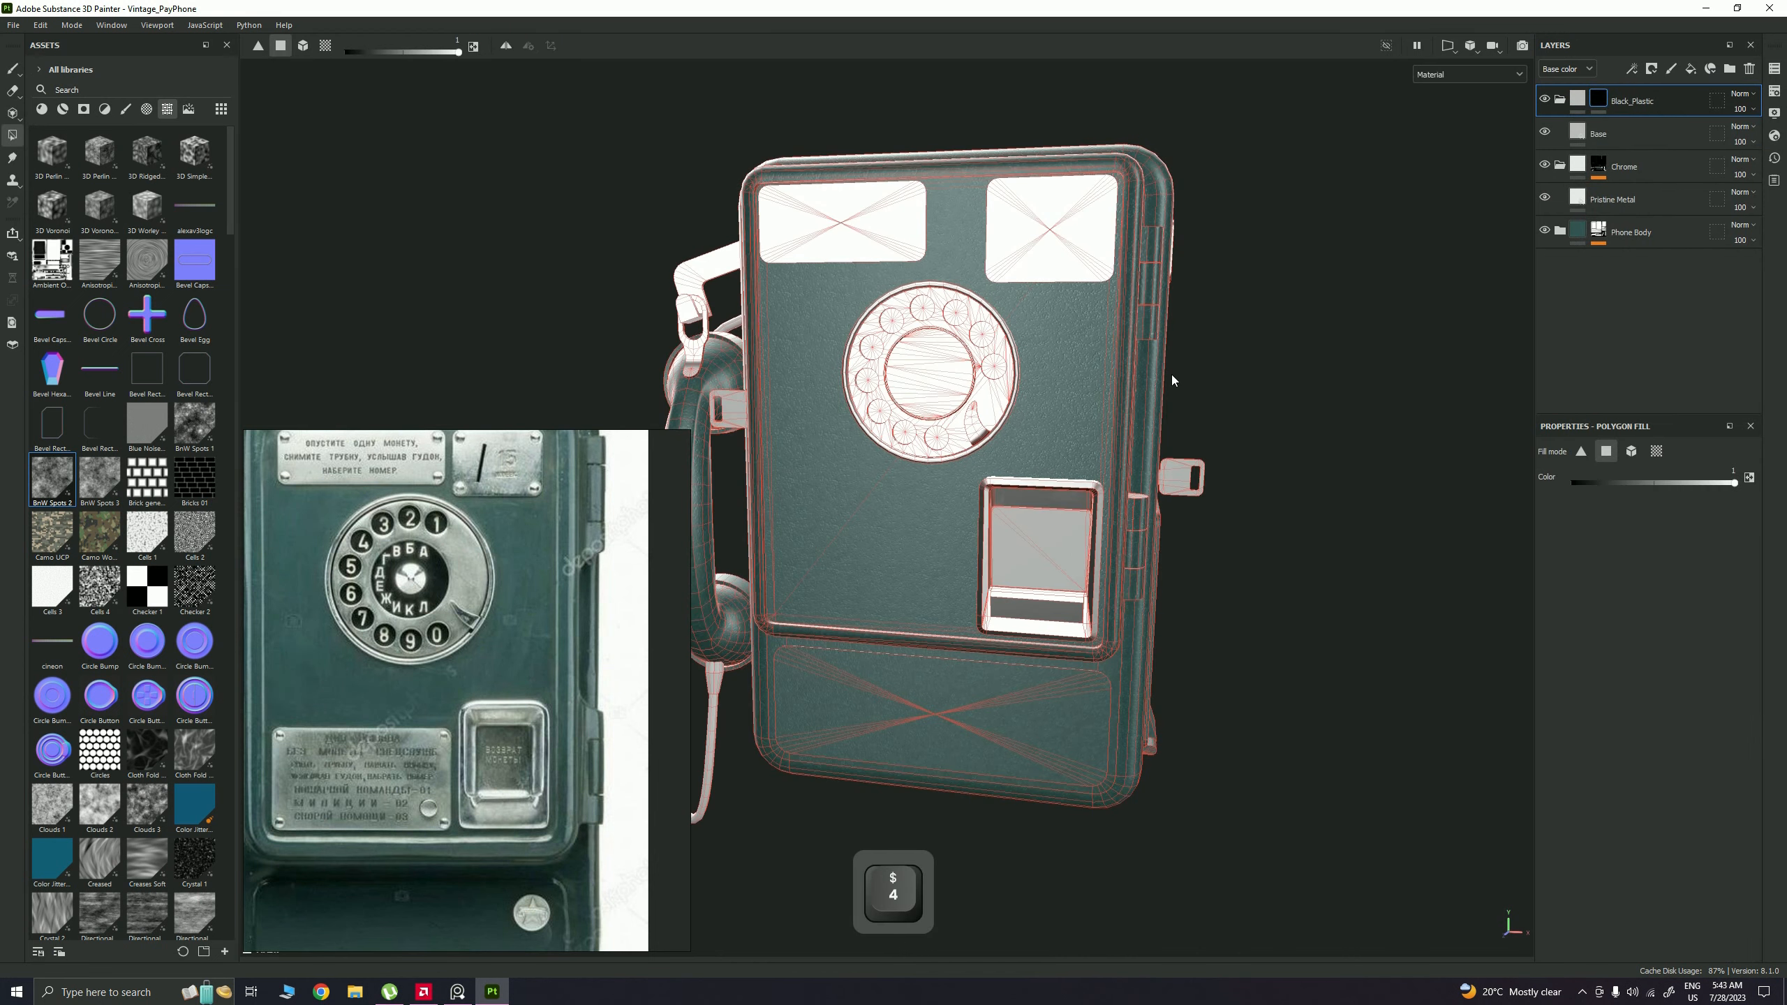
left_click(1657, 451)
Step: Fill the ten finger holes of the rotary dial white in the Black_Plastic mask
middle_click_drag(949, 359, 1038, 463, "alt")
right_click_drag(1038, 464, 1322, 524, "alt")
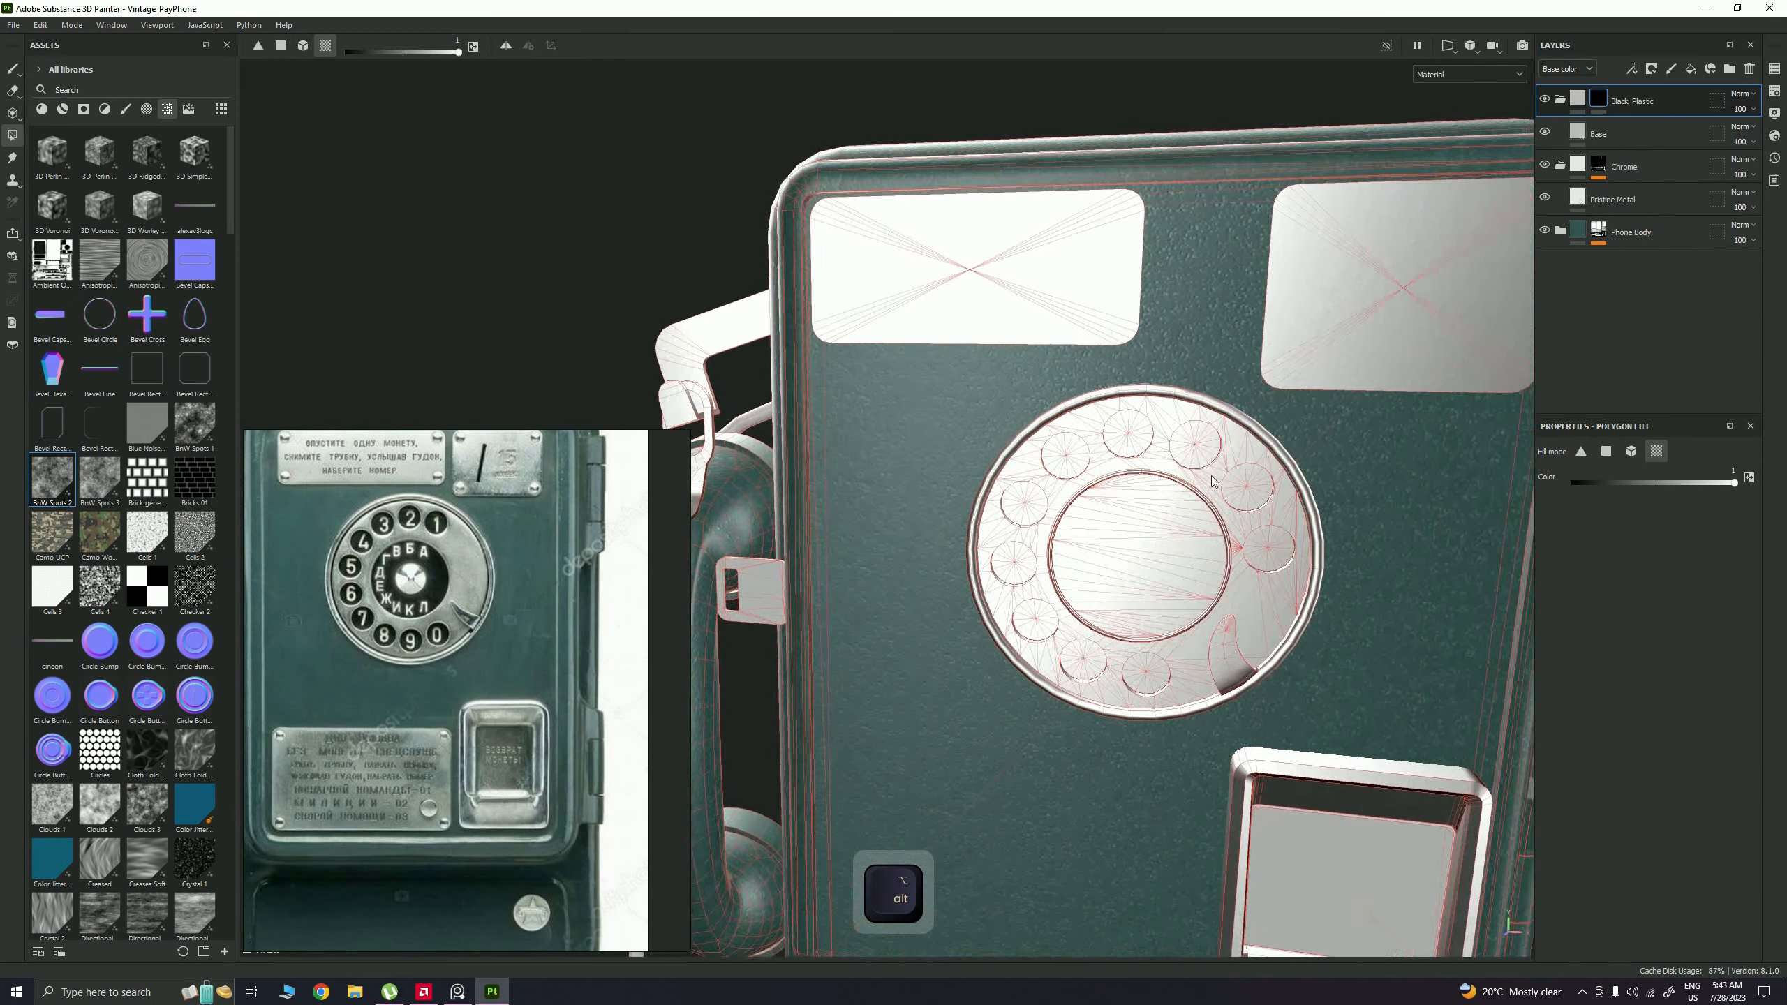
left_click_drag(1322, 525, 1041, 387, "alt")
right_click_drag(1041, 387, 1153, 423, "alt")
middle_click_drag(981, 335, 1038, 379, "alt")
right_click_drag(918, 280, 1656, 517, "alt")
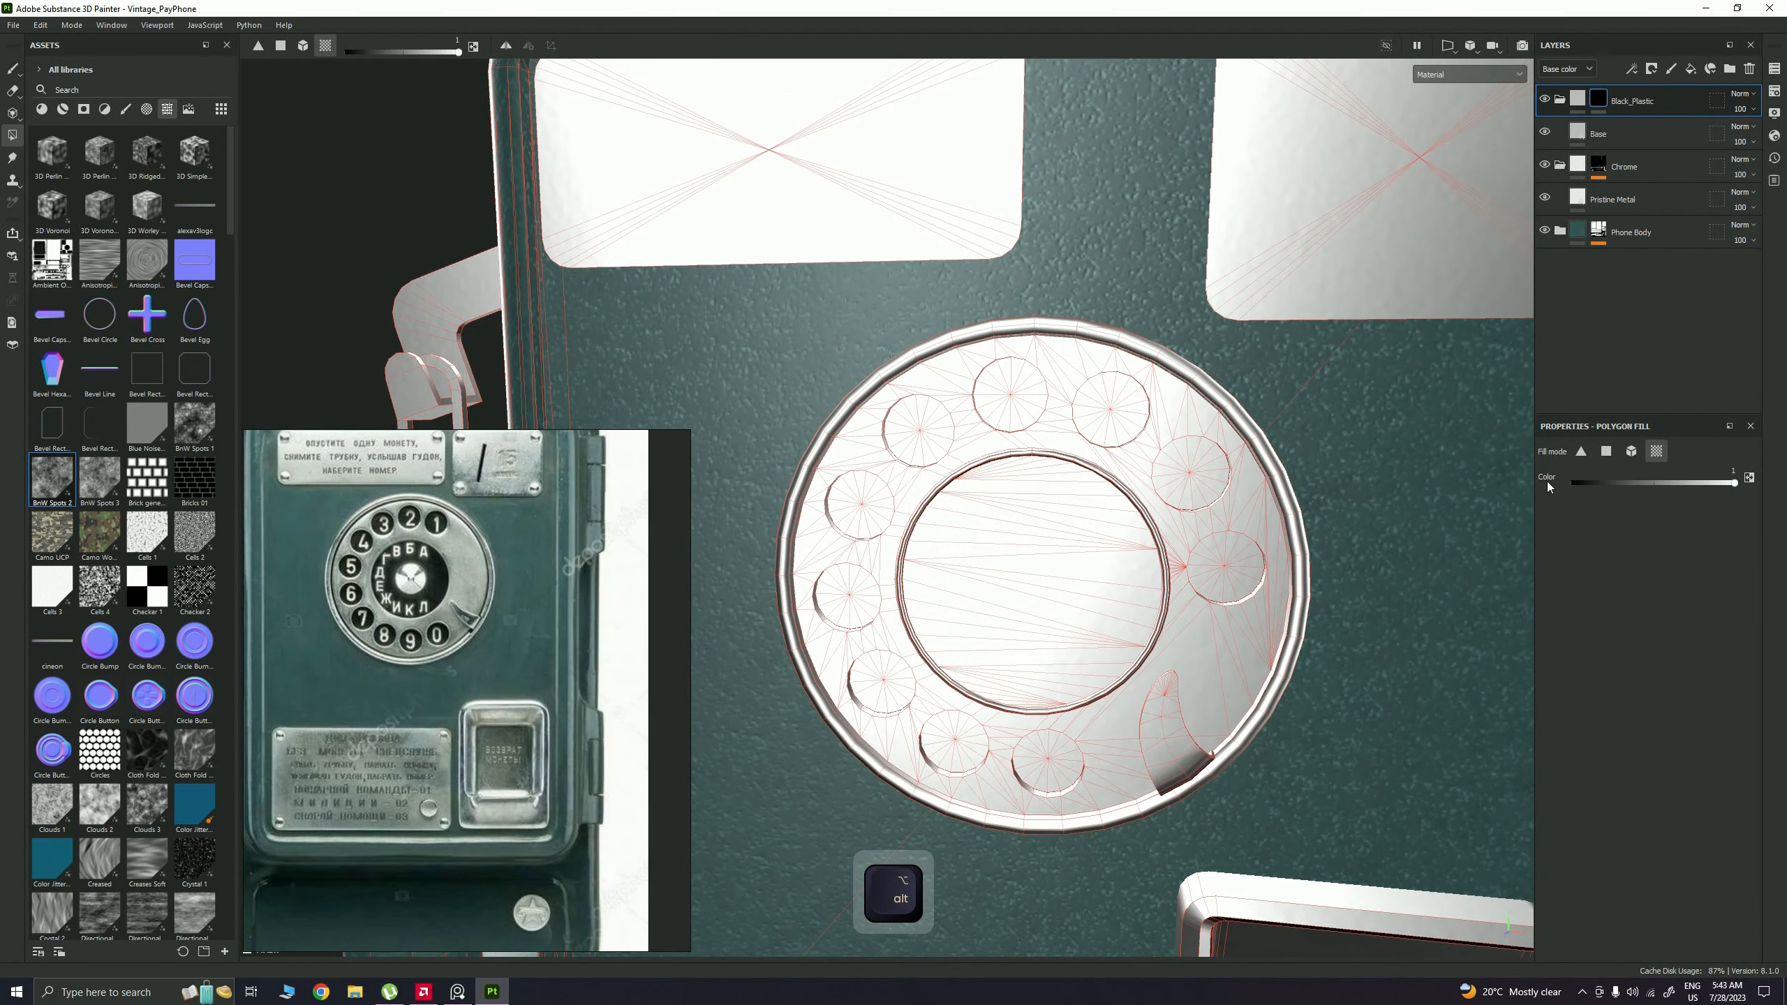
left_click(1084, 416)
left_click(1007, 400)
left_click(920, 430)
left_click(864, 511)
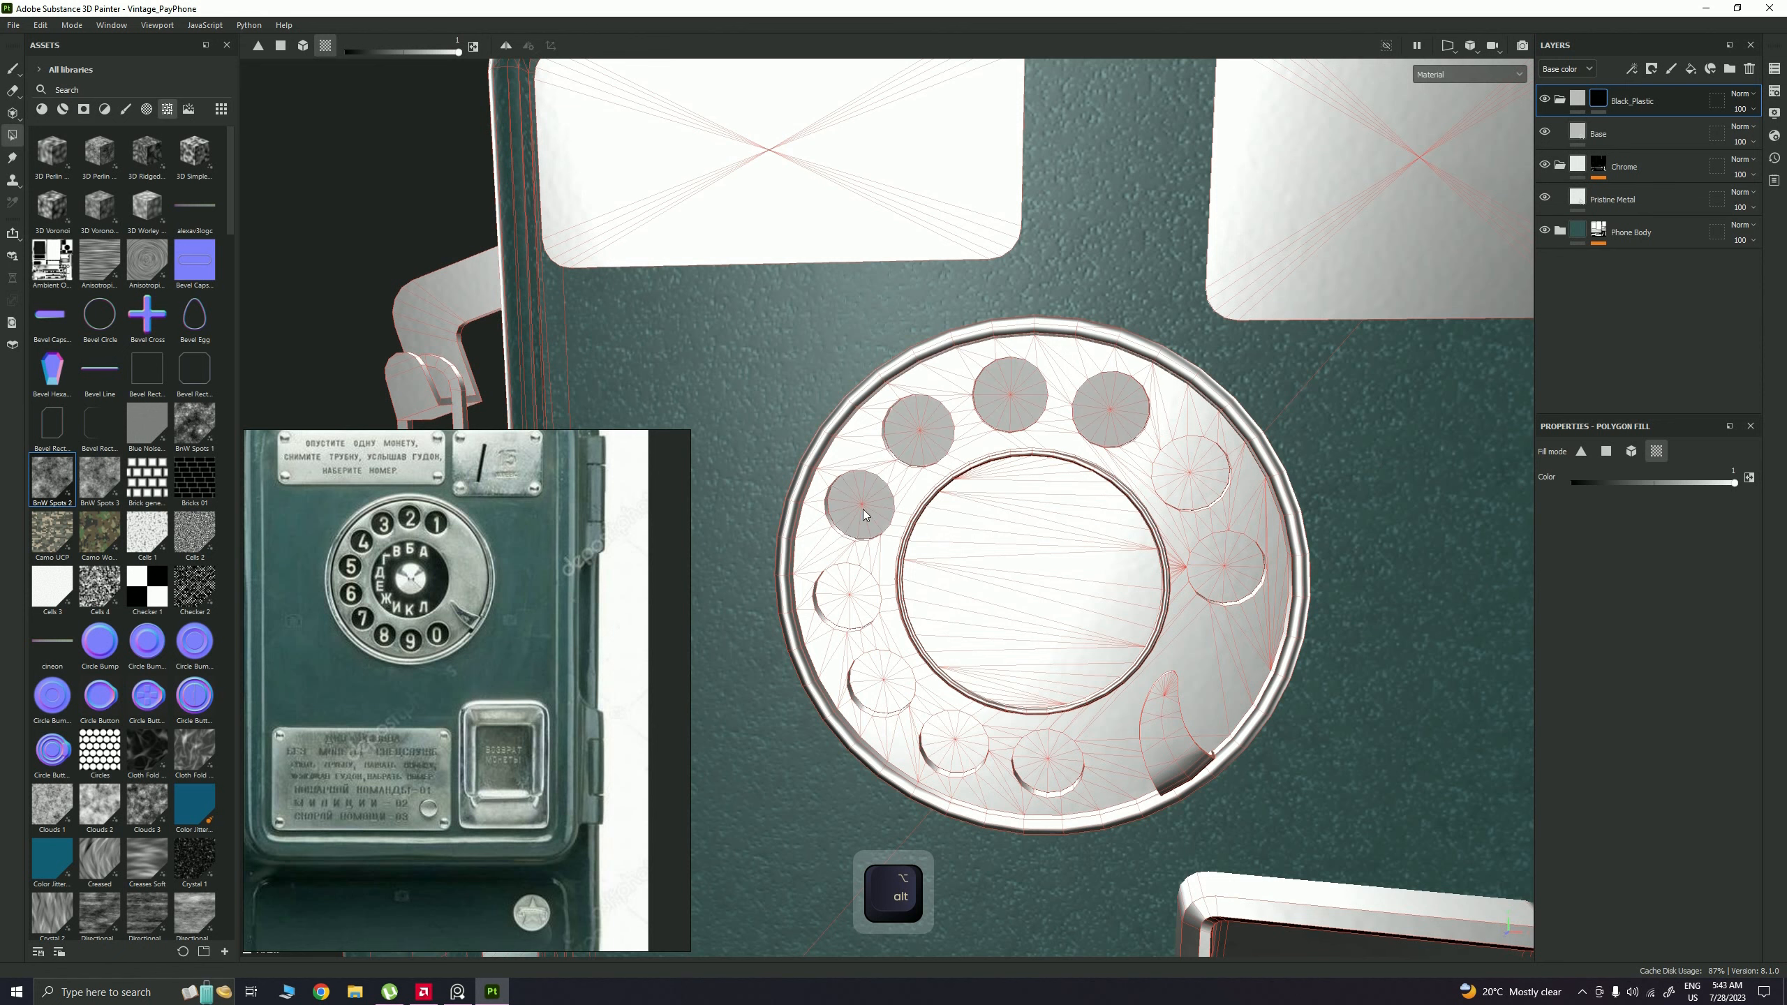
left_click(848, 611)
left_click(884, 681)
left_click(955, 741)
left_click(1048, 758)
left_click(1226, 568)
left_click(1190, 475)
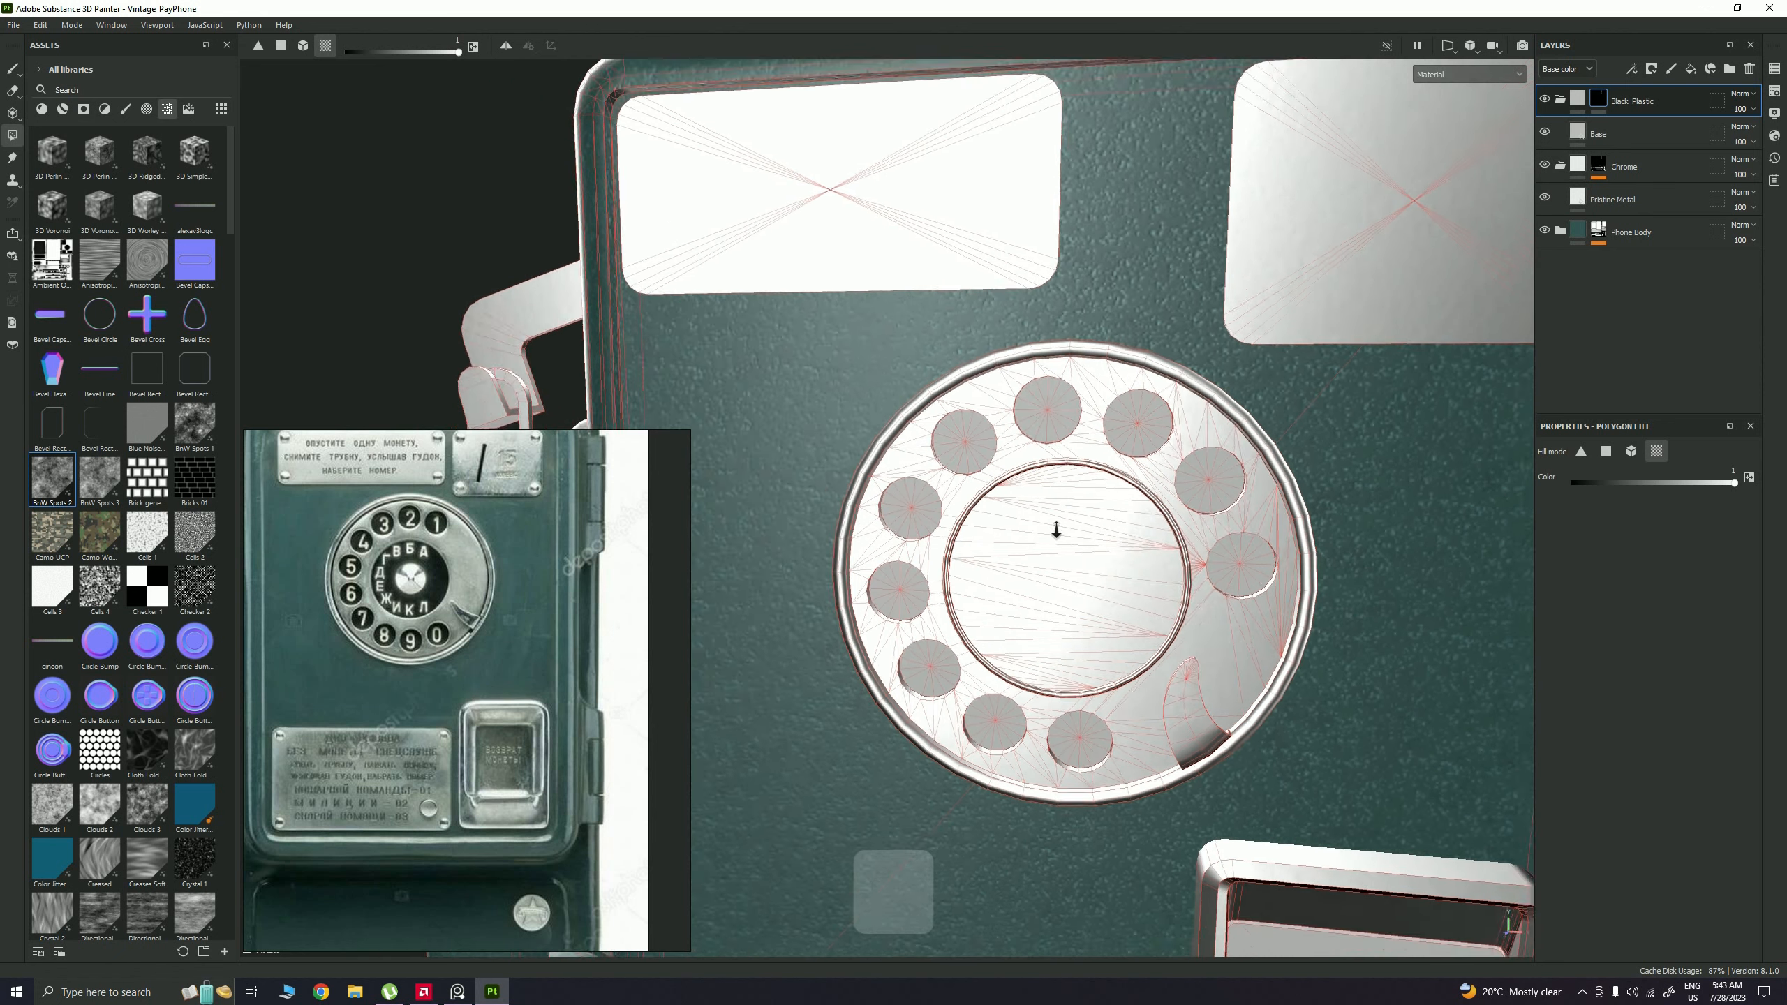
Step: Examine the payphone reference photos around the dial and coin return to compare the black parts with the model
right_click_drag(1057, 528, 1069, 631, "alt")
middle_click_drag(1068, 631, 1043, 573, "alt")
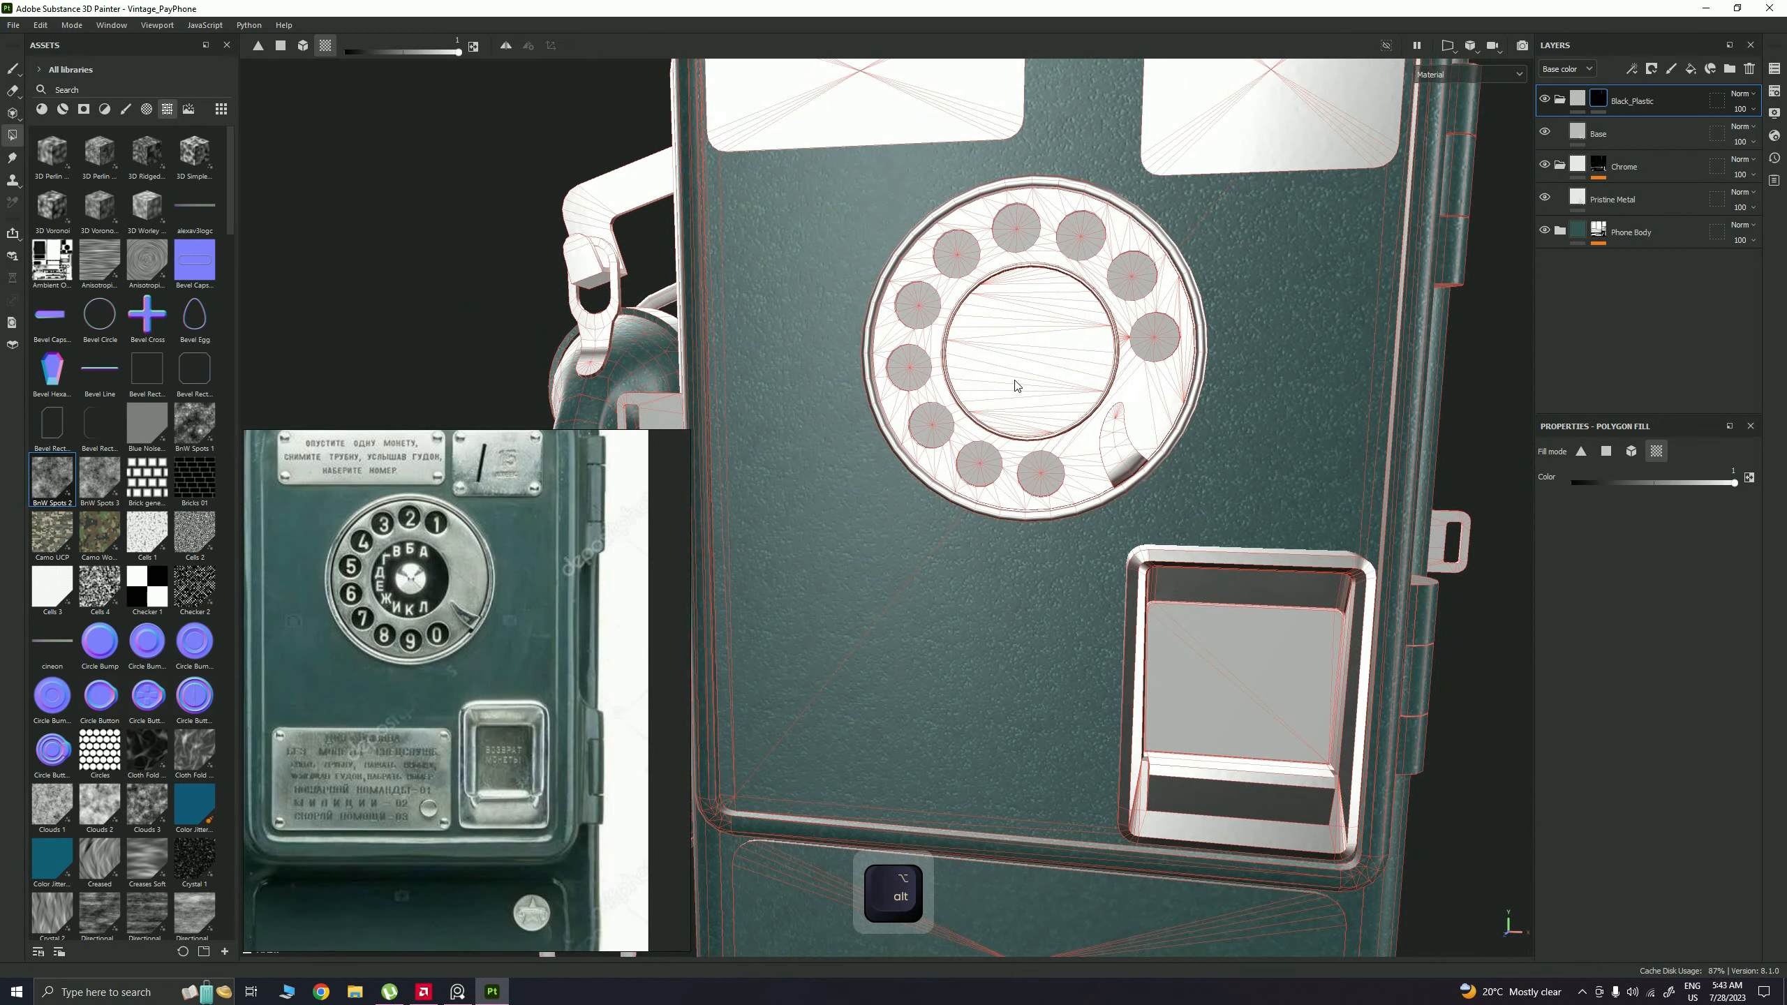
left_click_drag(940, 445, 318, 600, "alt")
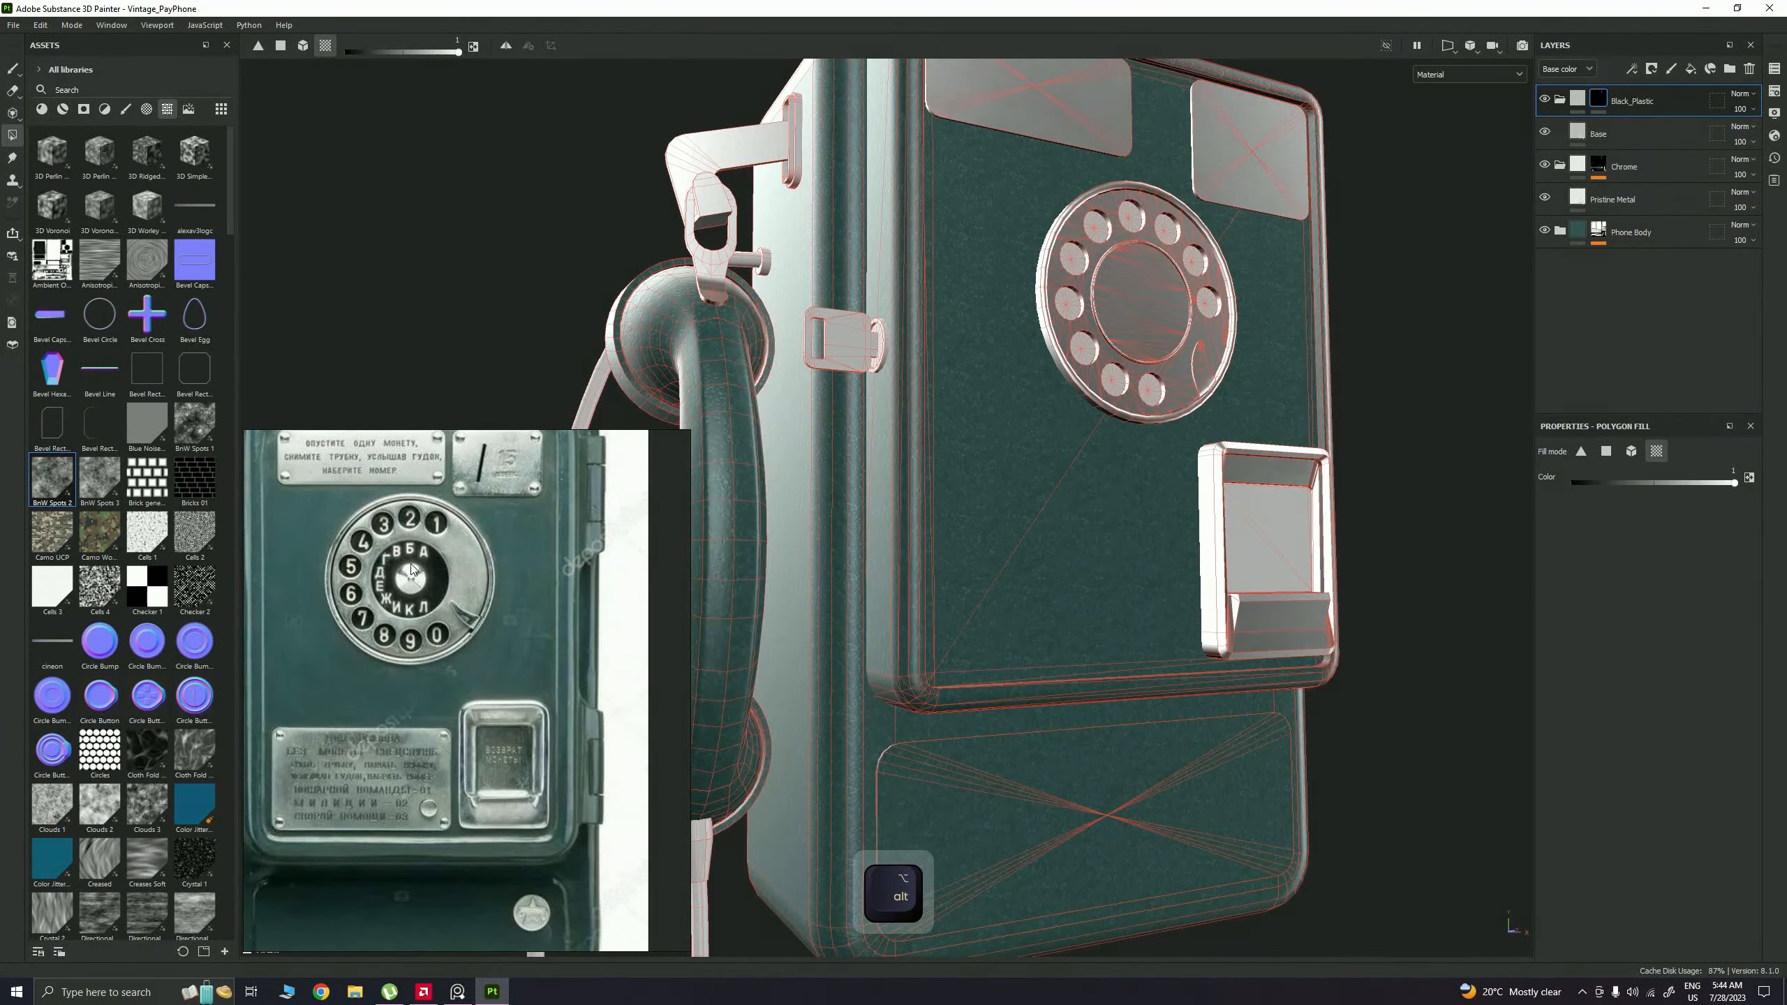
scroll(410, 569, "down", 9)
middle_click_drag(410, 569, 594, 574)
middle_click_drag(369, 591, 491, 610)
scroll(491, 611, "up", 2)
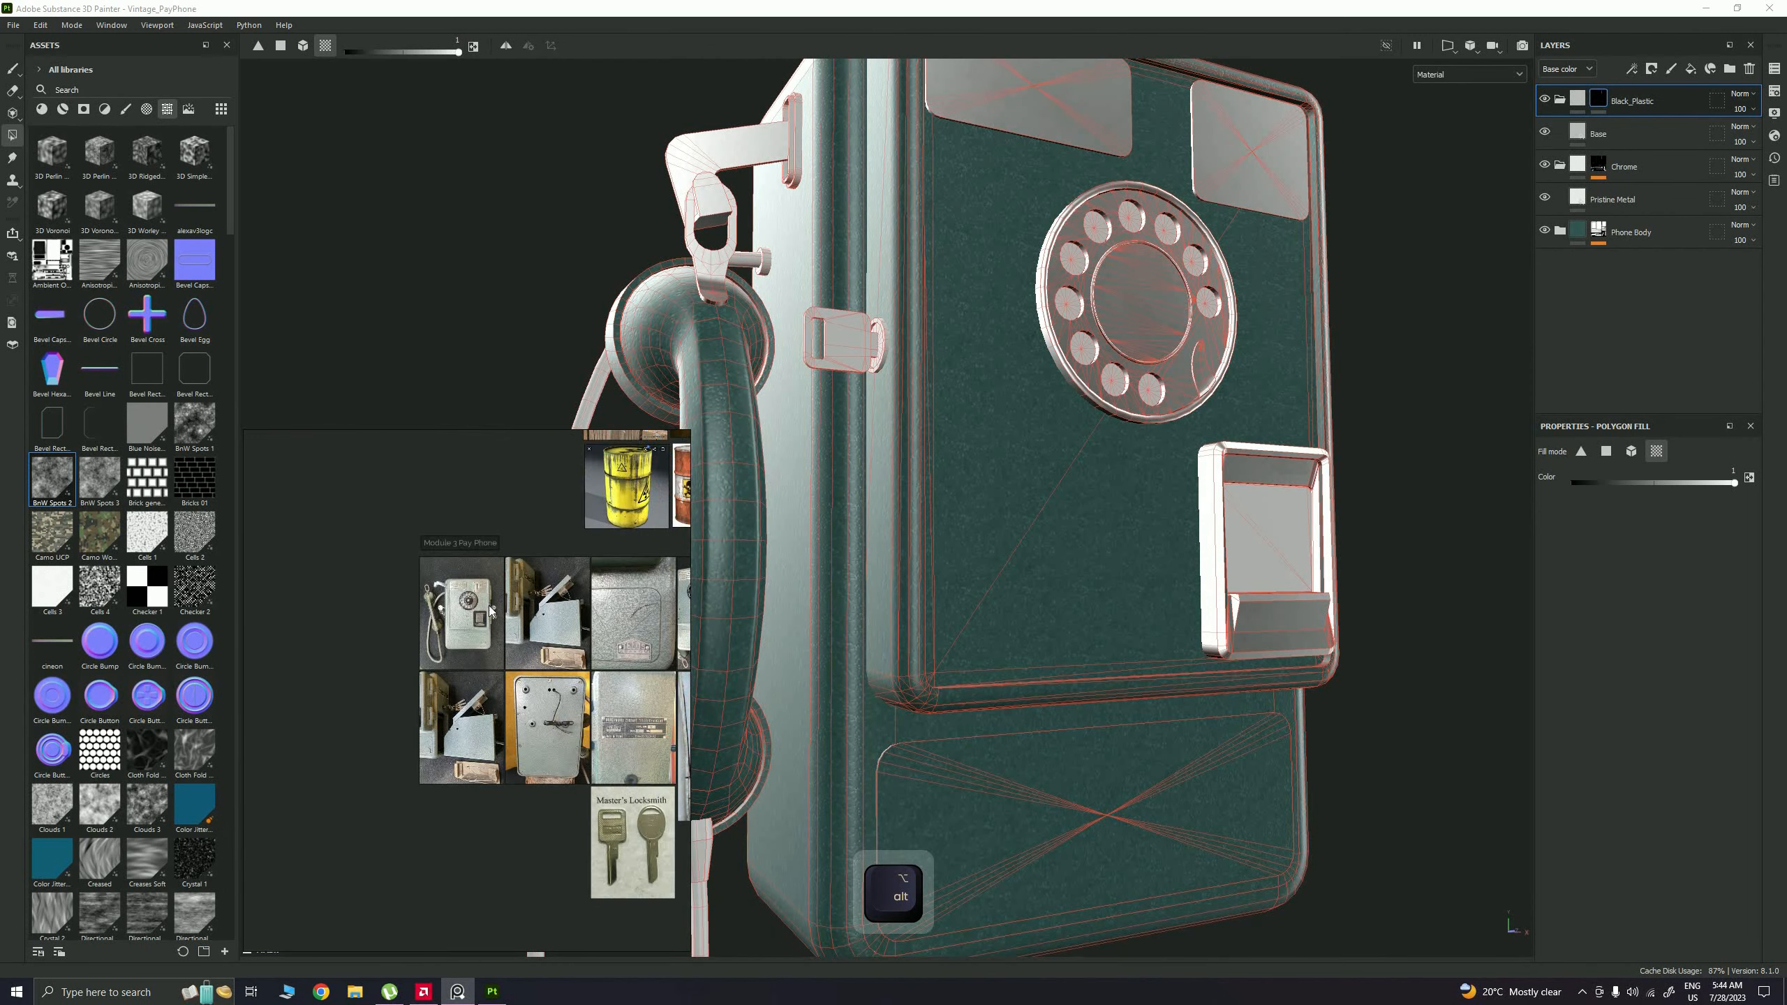
scroll(479, 610, "up", 6)
scroll(386, 485, "up", 2)
scroll(392, 492, "up", 1)
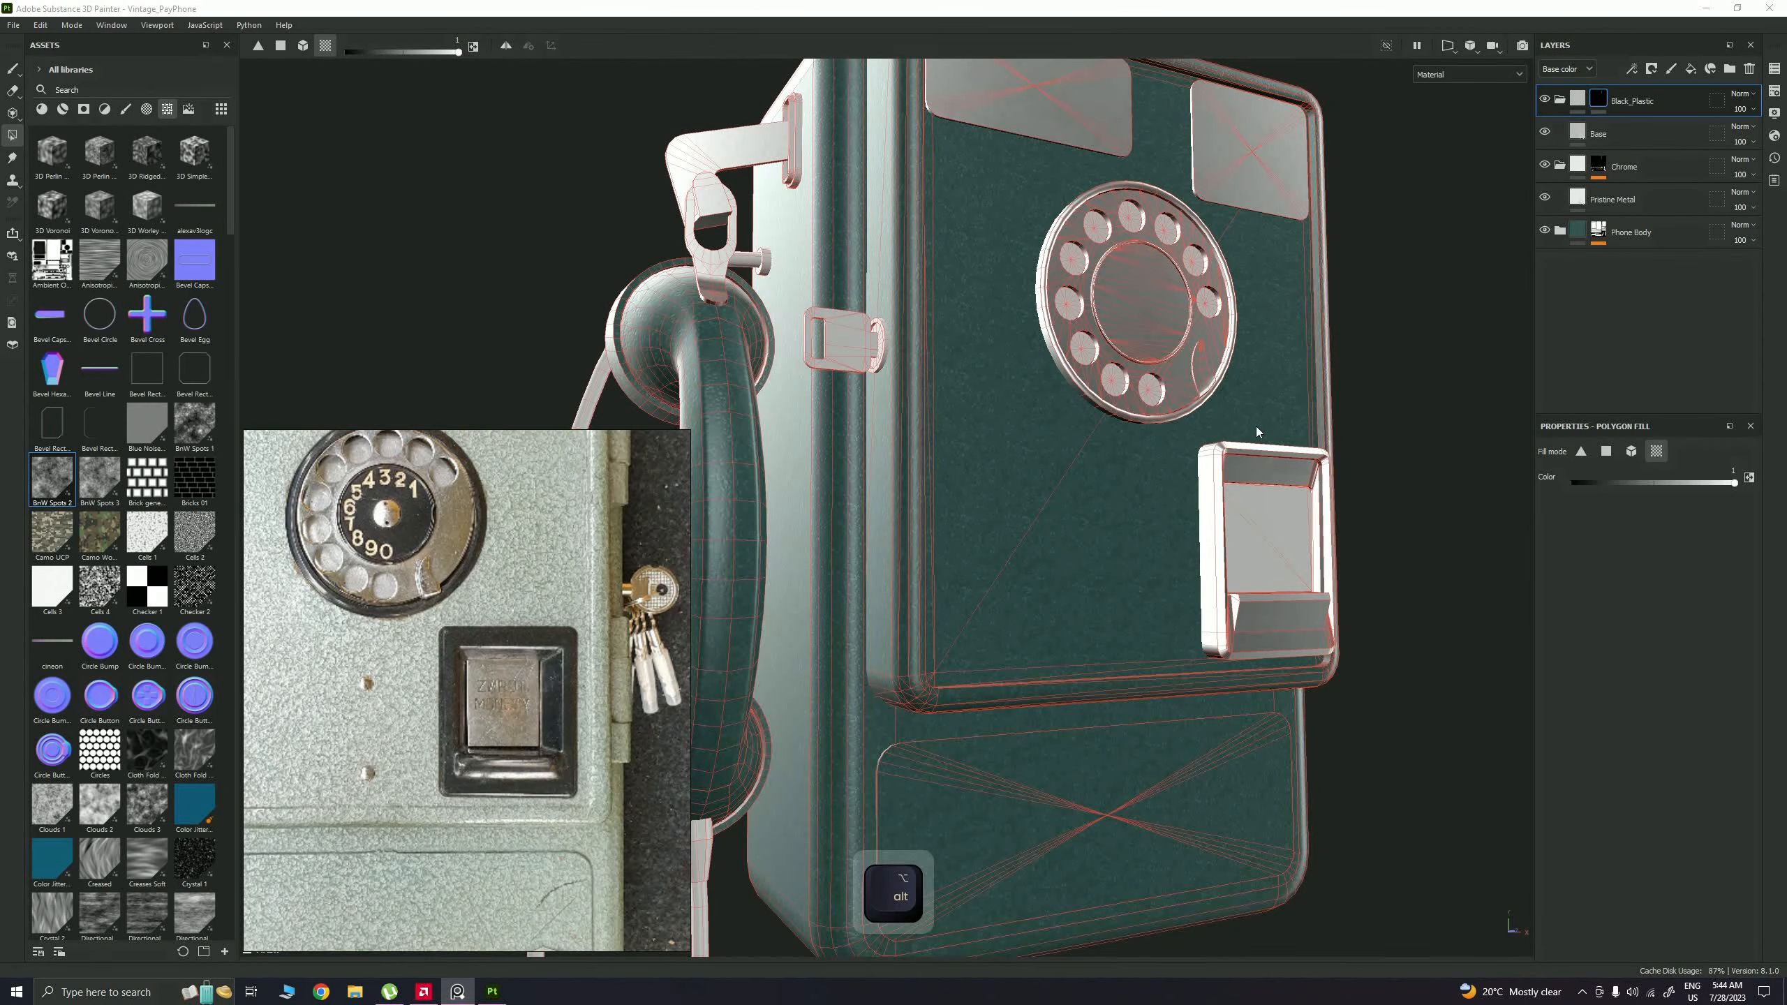
left_click_drag(1257, 431, 1061, 328, "alt")
scroll(459, 528, "down", 7)
middle_click_drag(639, 589, 296, 637)
scroll(507, 553, "down", 7)
scroll(430, 552, "up", 5)
scroll(431, 551, "up", 4)
scroll(939, 511, "up", 8)
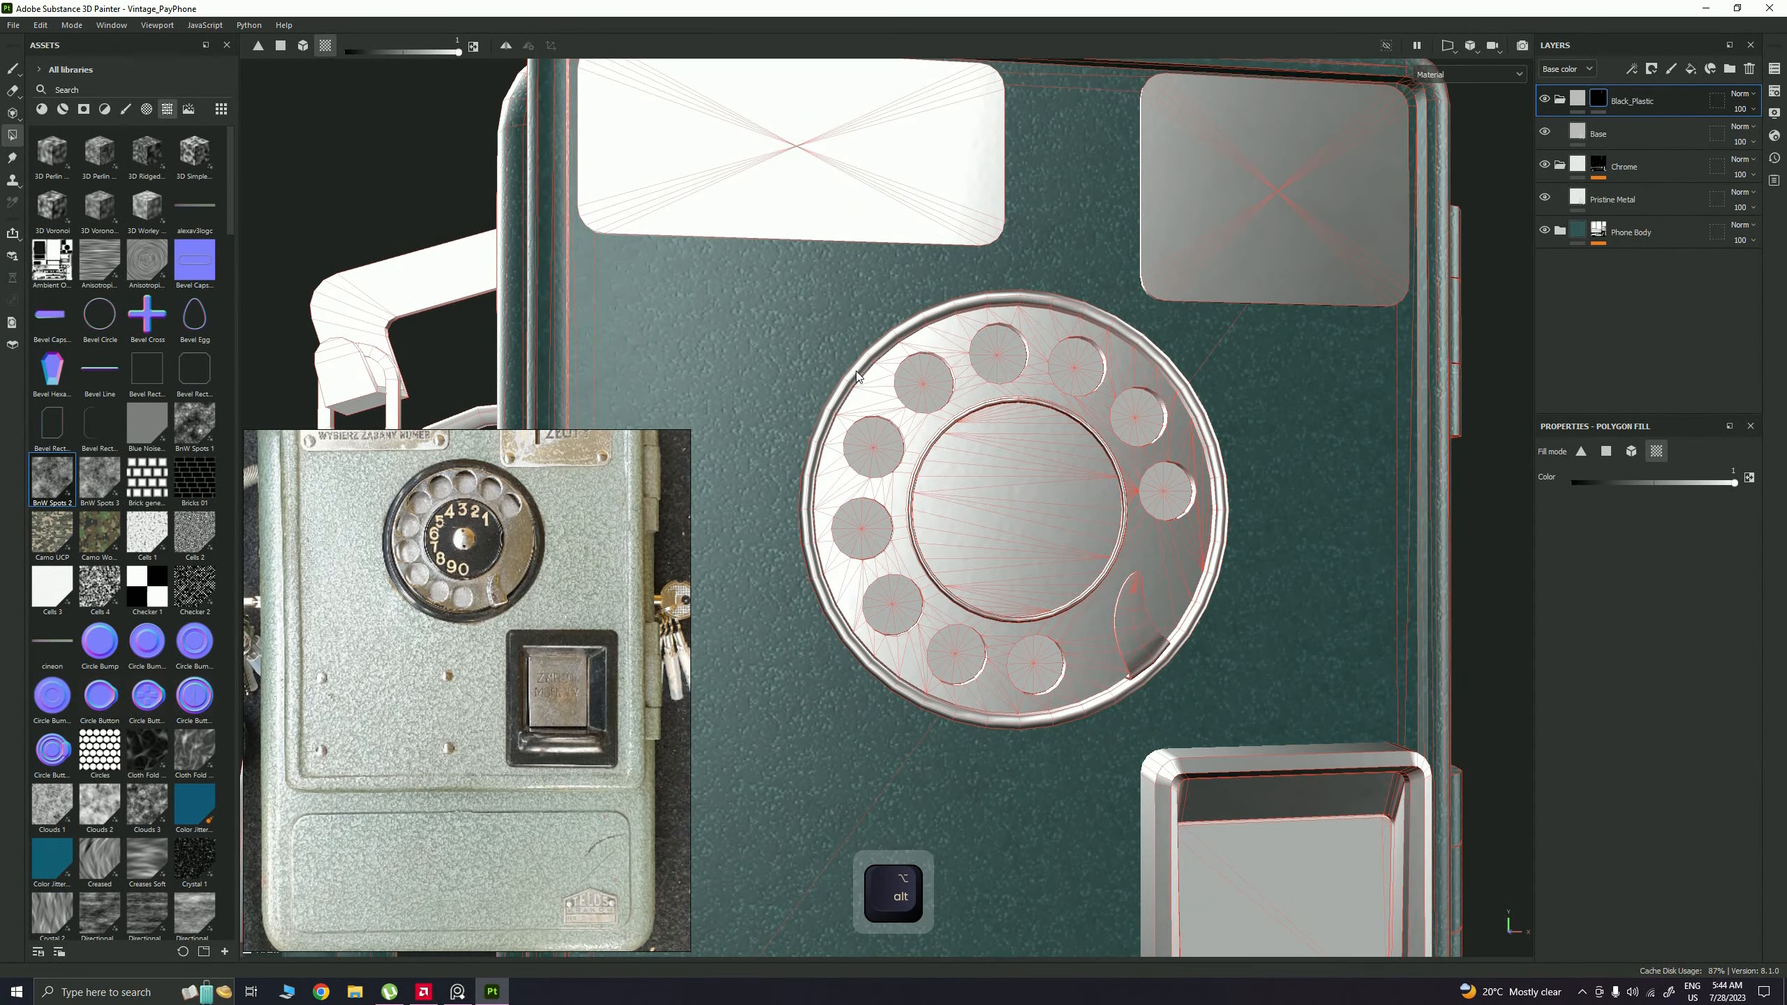
Step: Add the dial's outer ring and its central disc to the Black_Plastic mask
left_click(856, 371)
left_click(1008, 617)
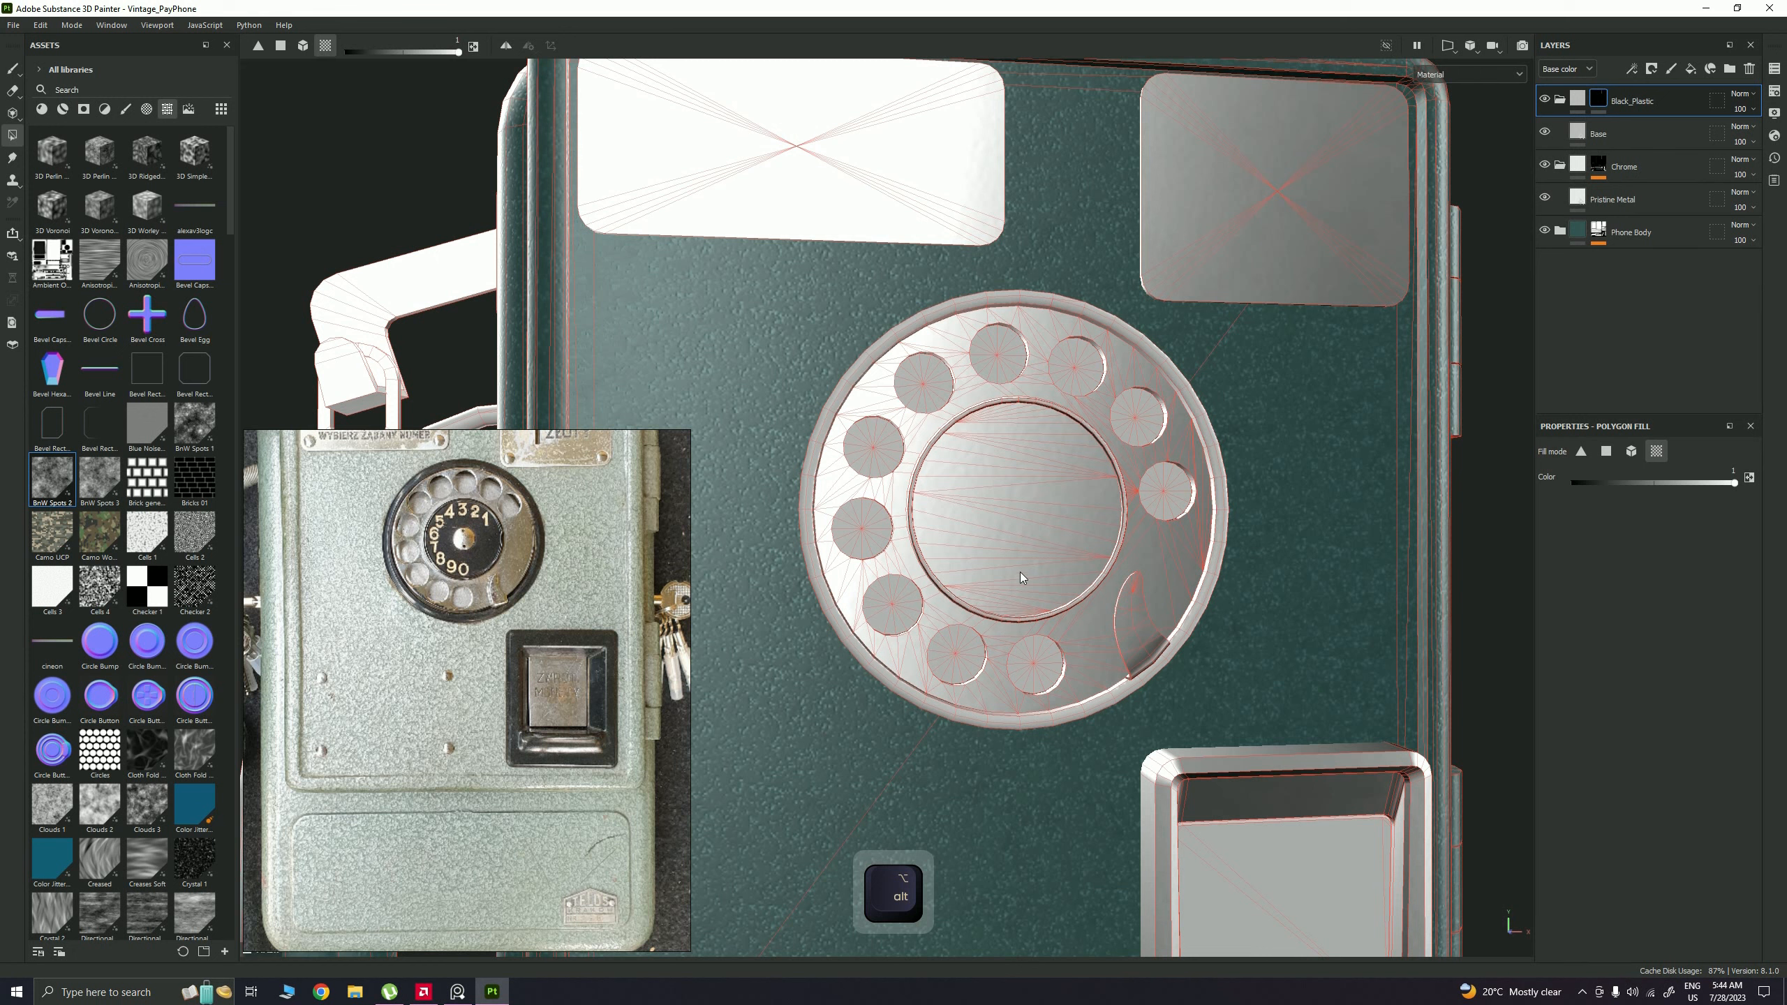
left_click(1021, 565)
Step: Dismiss the Driver Booster update prompt and keep only the color channel active on the Base fill layer
left_click(1611, 134)
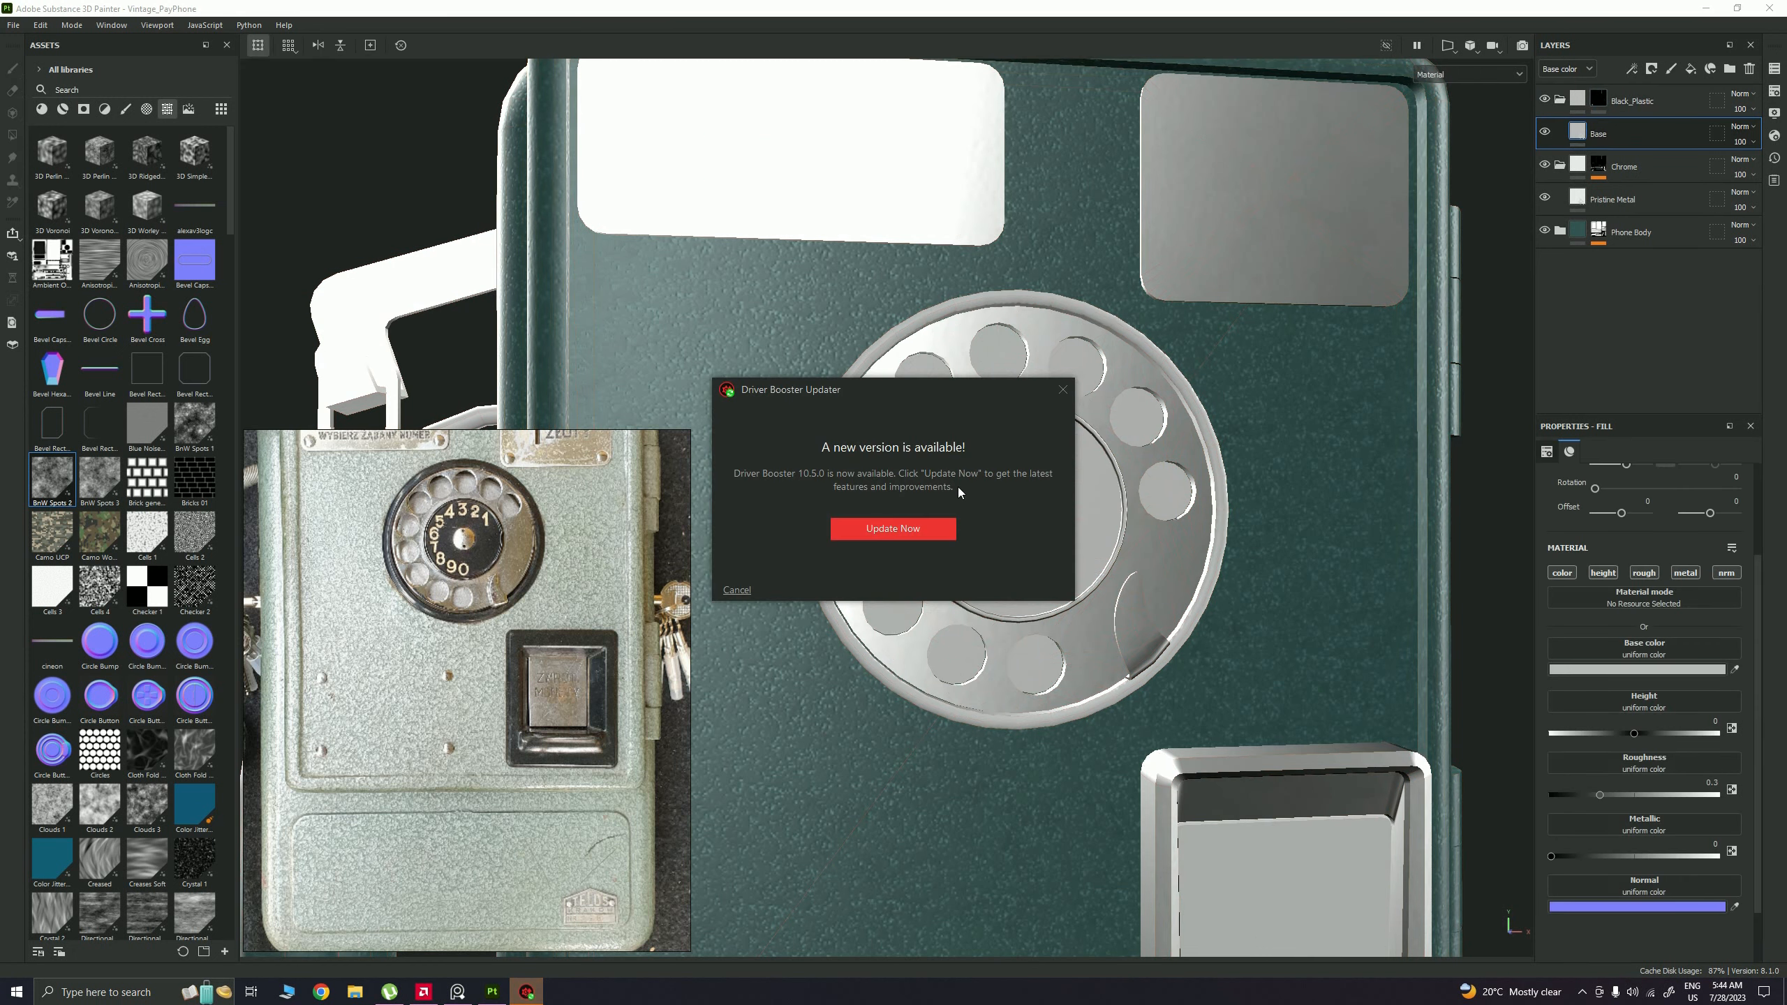
left_click(1061, 393)
right_click_drag(1276, 397, 1034, 417, "alt")
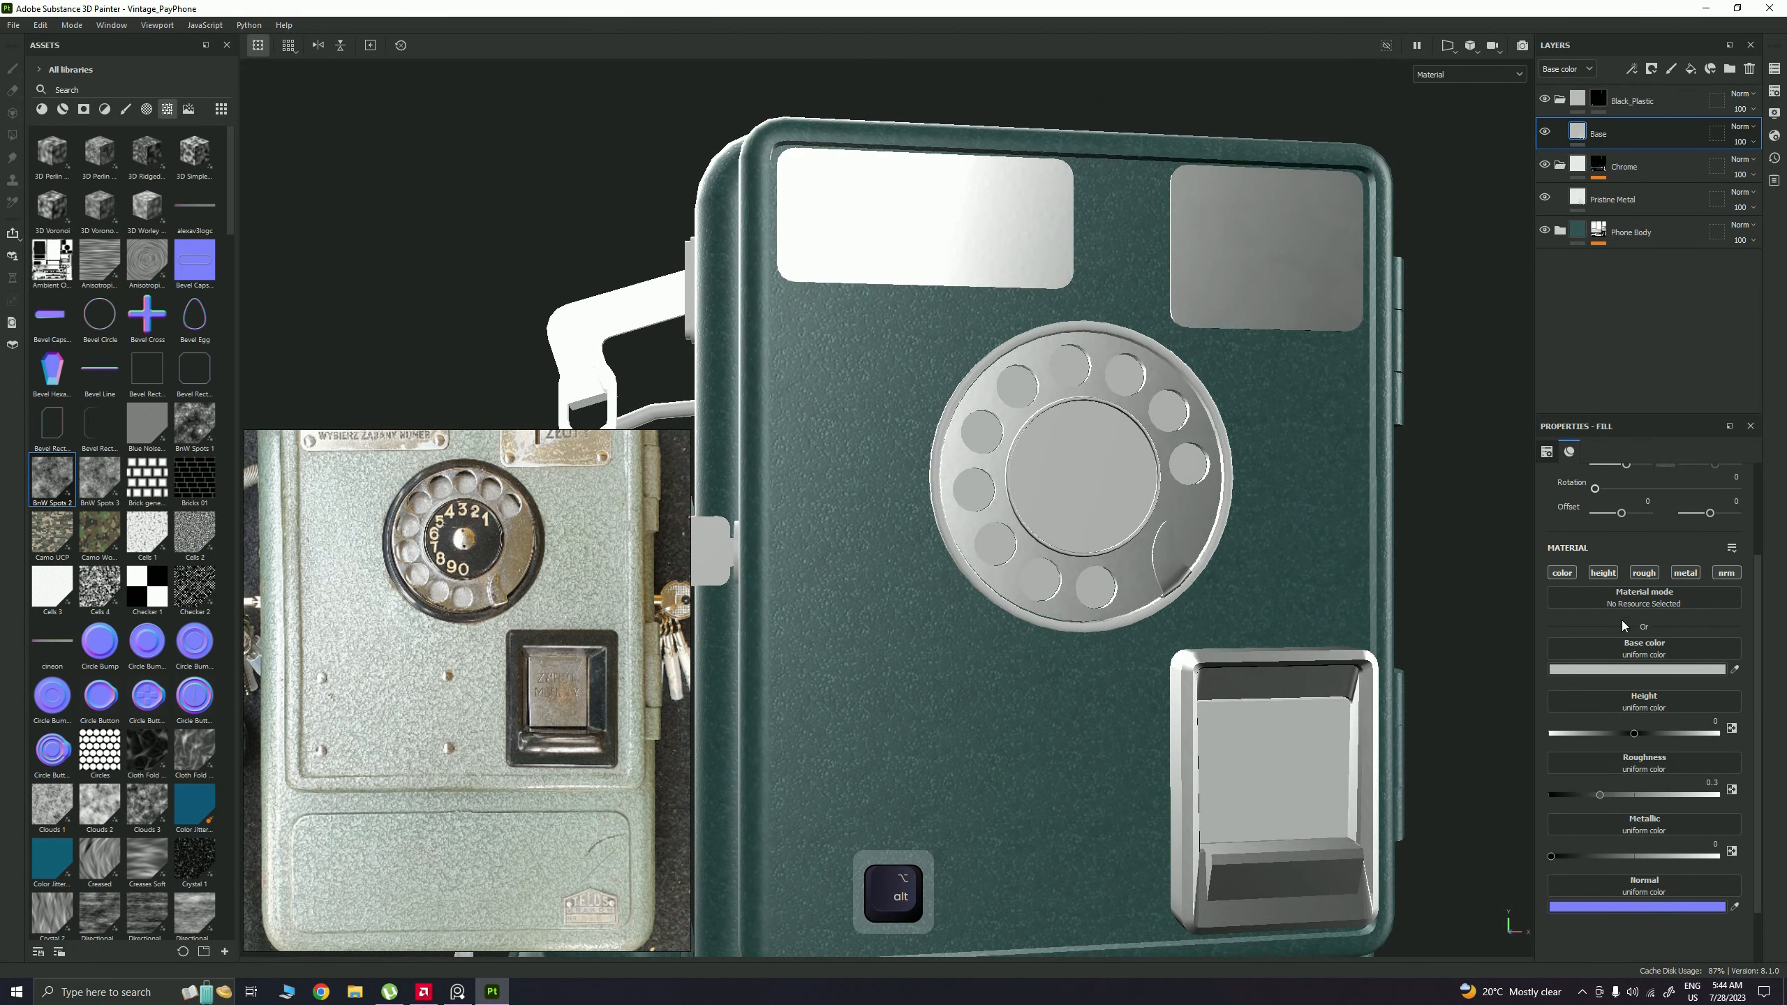
left_click(1561, 574, "alt")
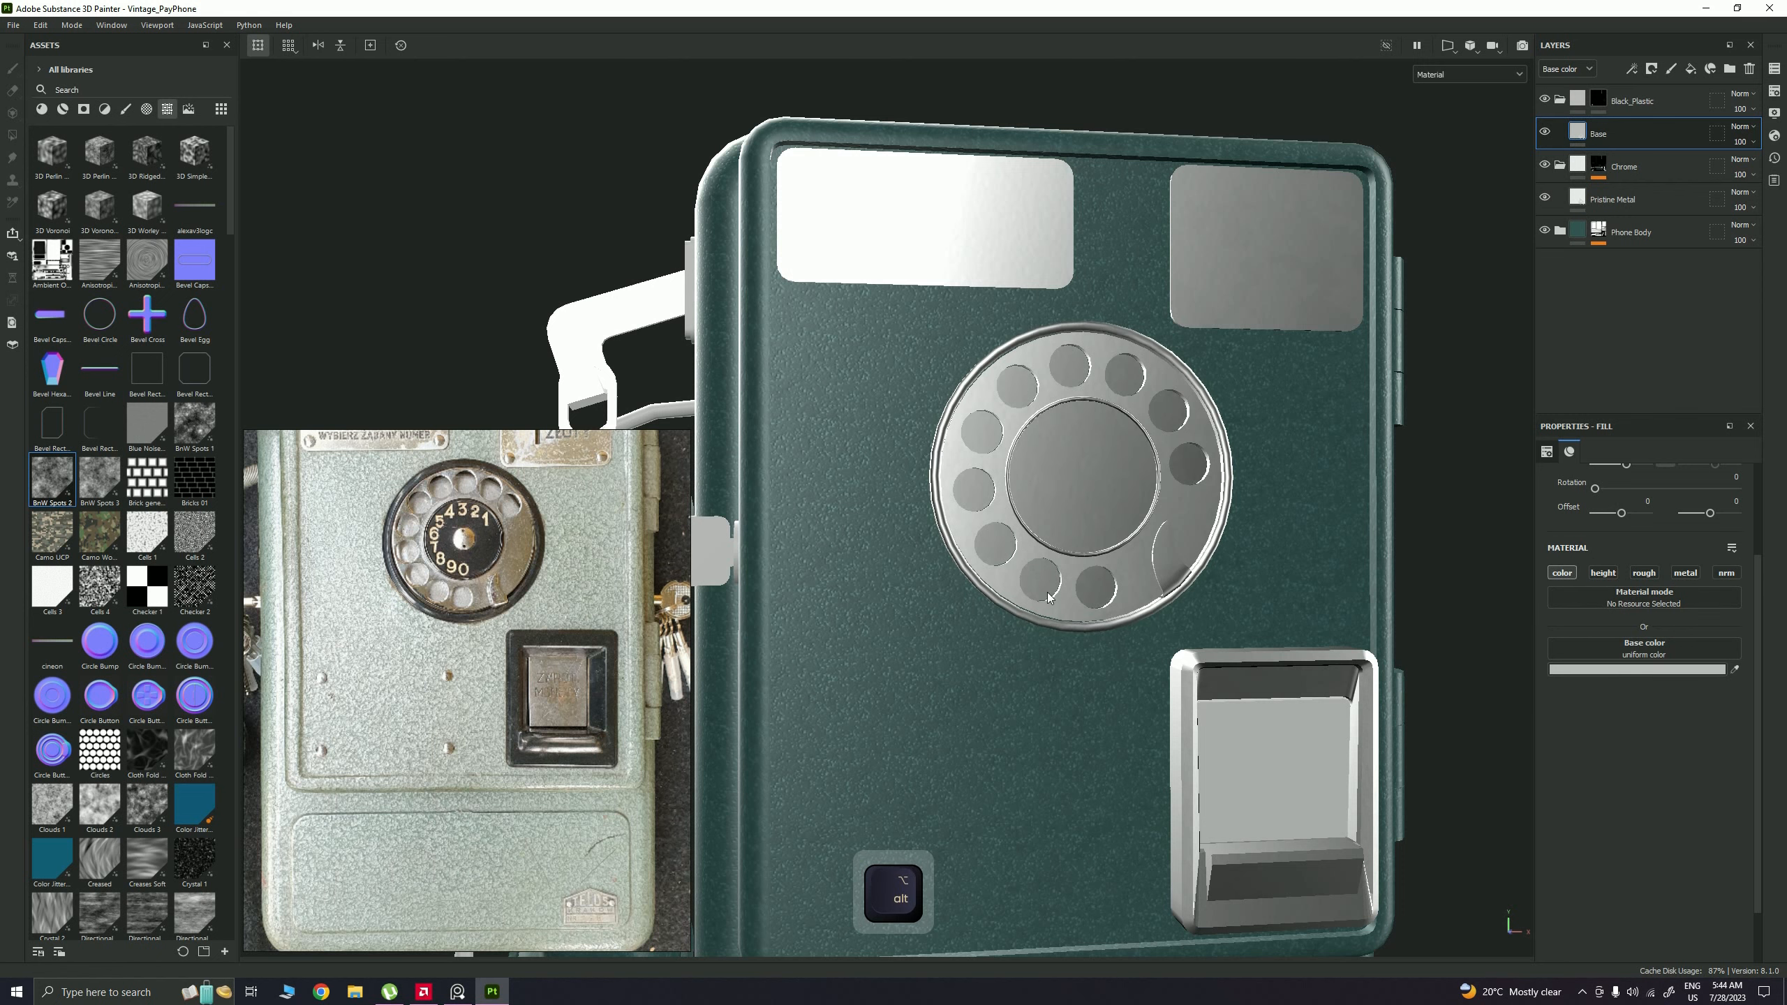
Step: Set the Base layer's base color to dark grey 323232
left_click_drag(1047, 592, 1297, 236, "alt")
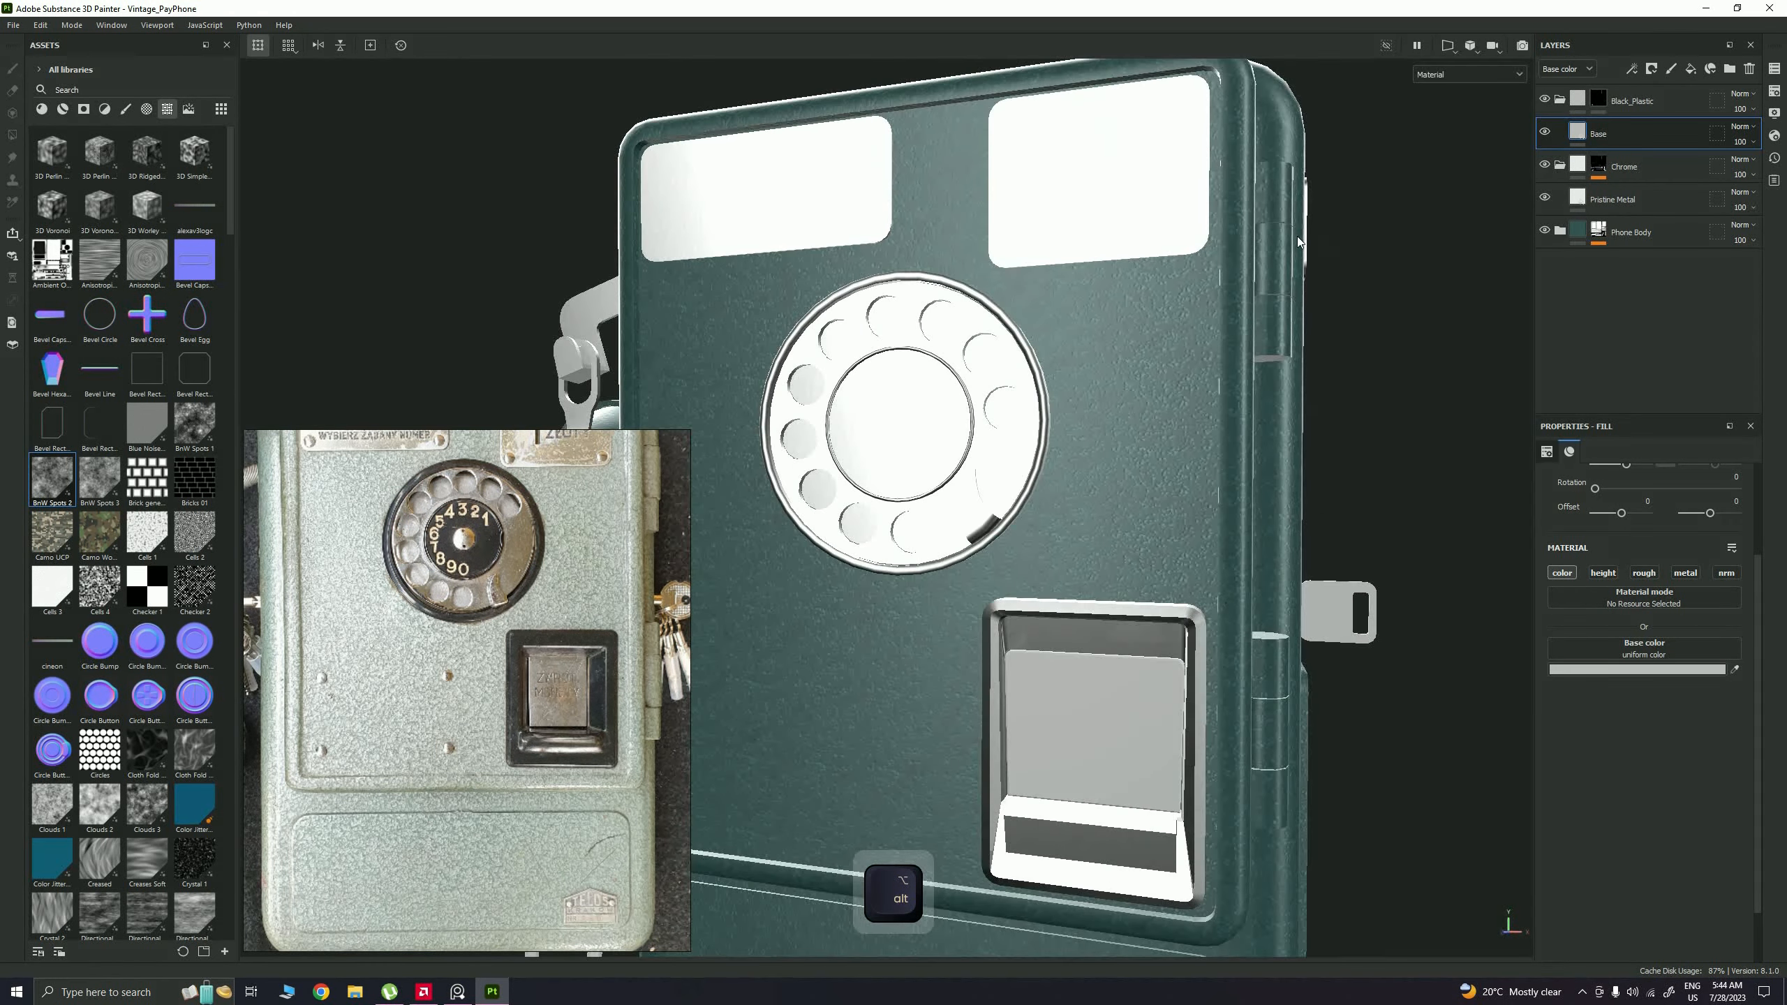
right_click_drag(1297, 236, 1372, 275, "alt")
left_click(1637, 670)
left_click_drag(1474, 812, 1444, 863)
Step: Fill the remaining side wall of the dial's outer ring in the Black_Plastic mask
left_click_drag(1266, 634, 1020, 578, "alt")
right_click_drag(1020, 577, 1161, 550, "alt")
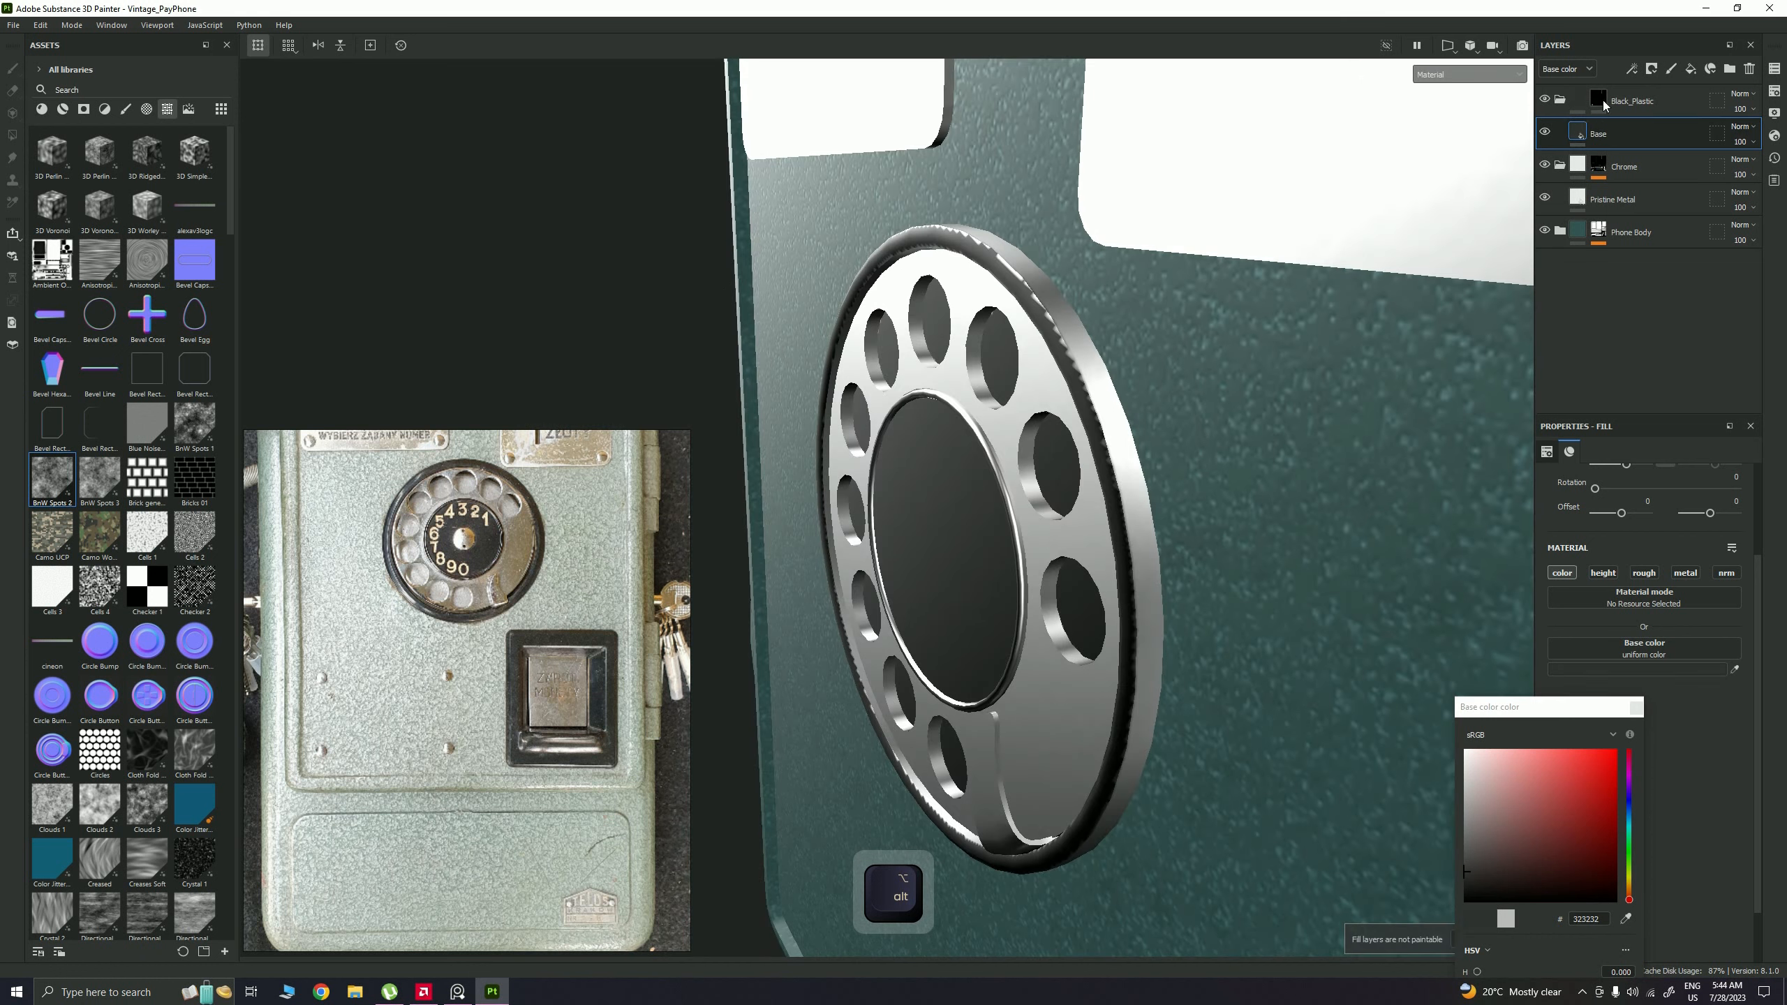
left_click(1603, 101)
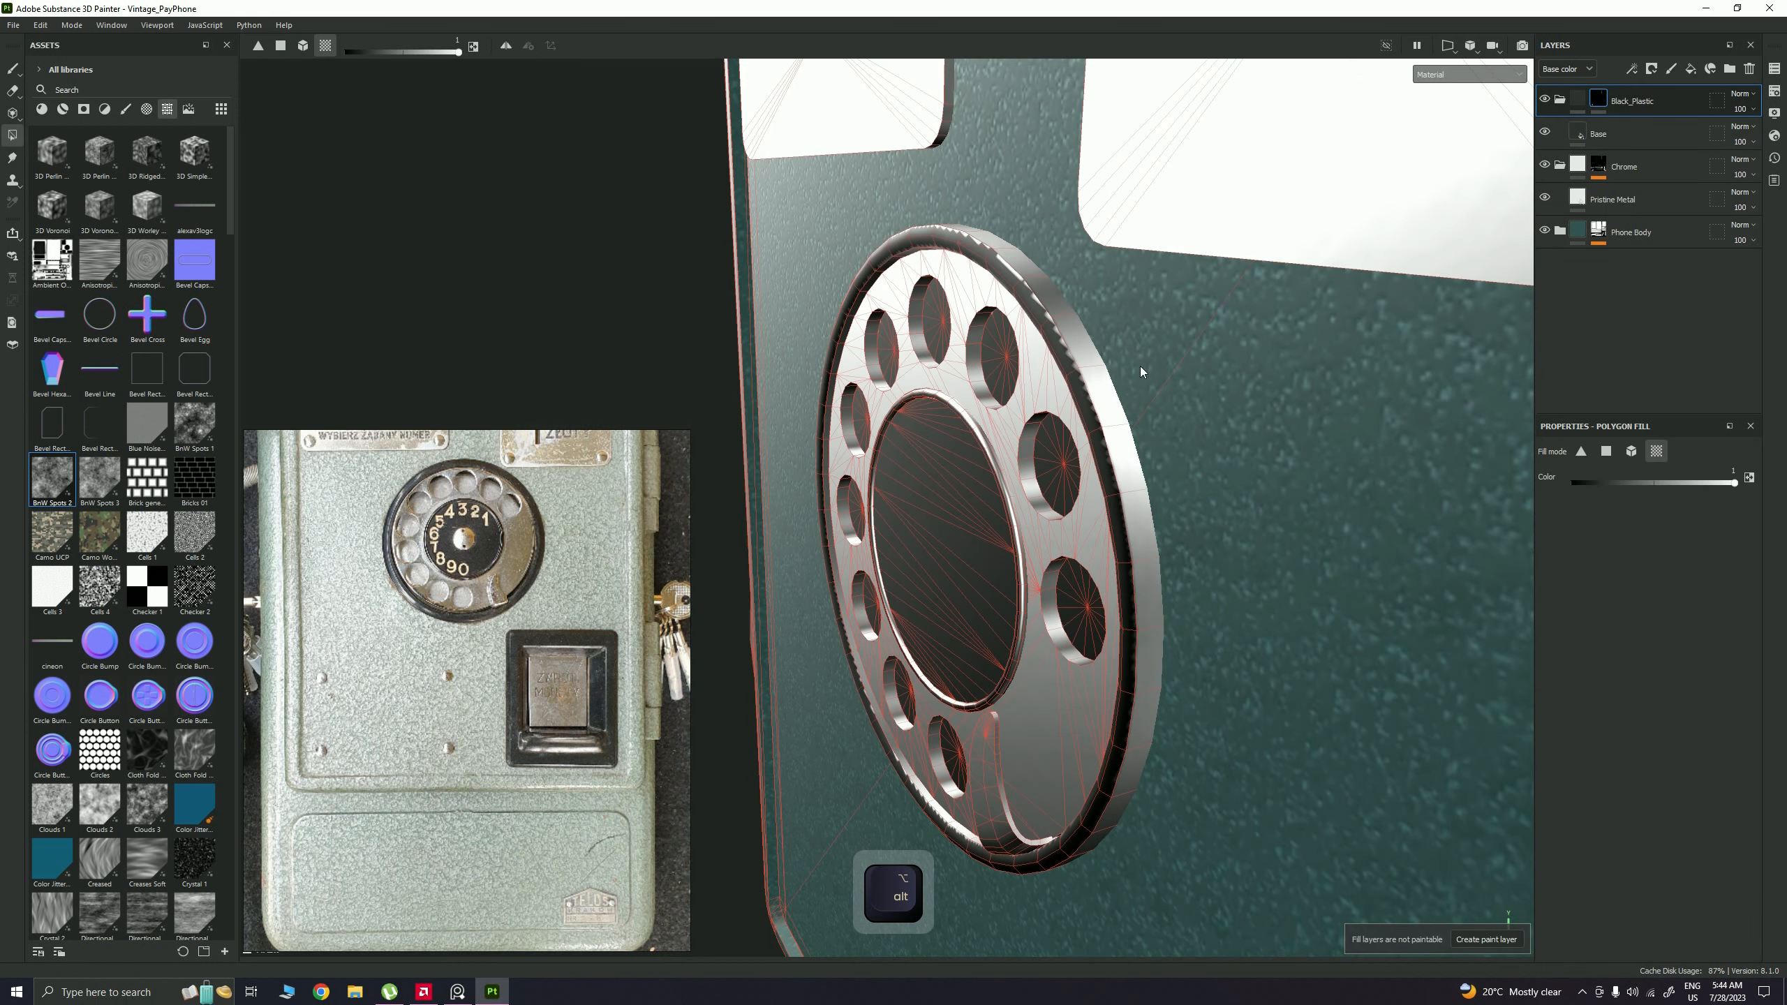
left_click(1086, 351)
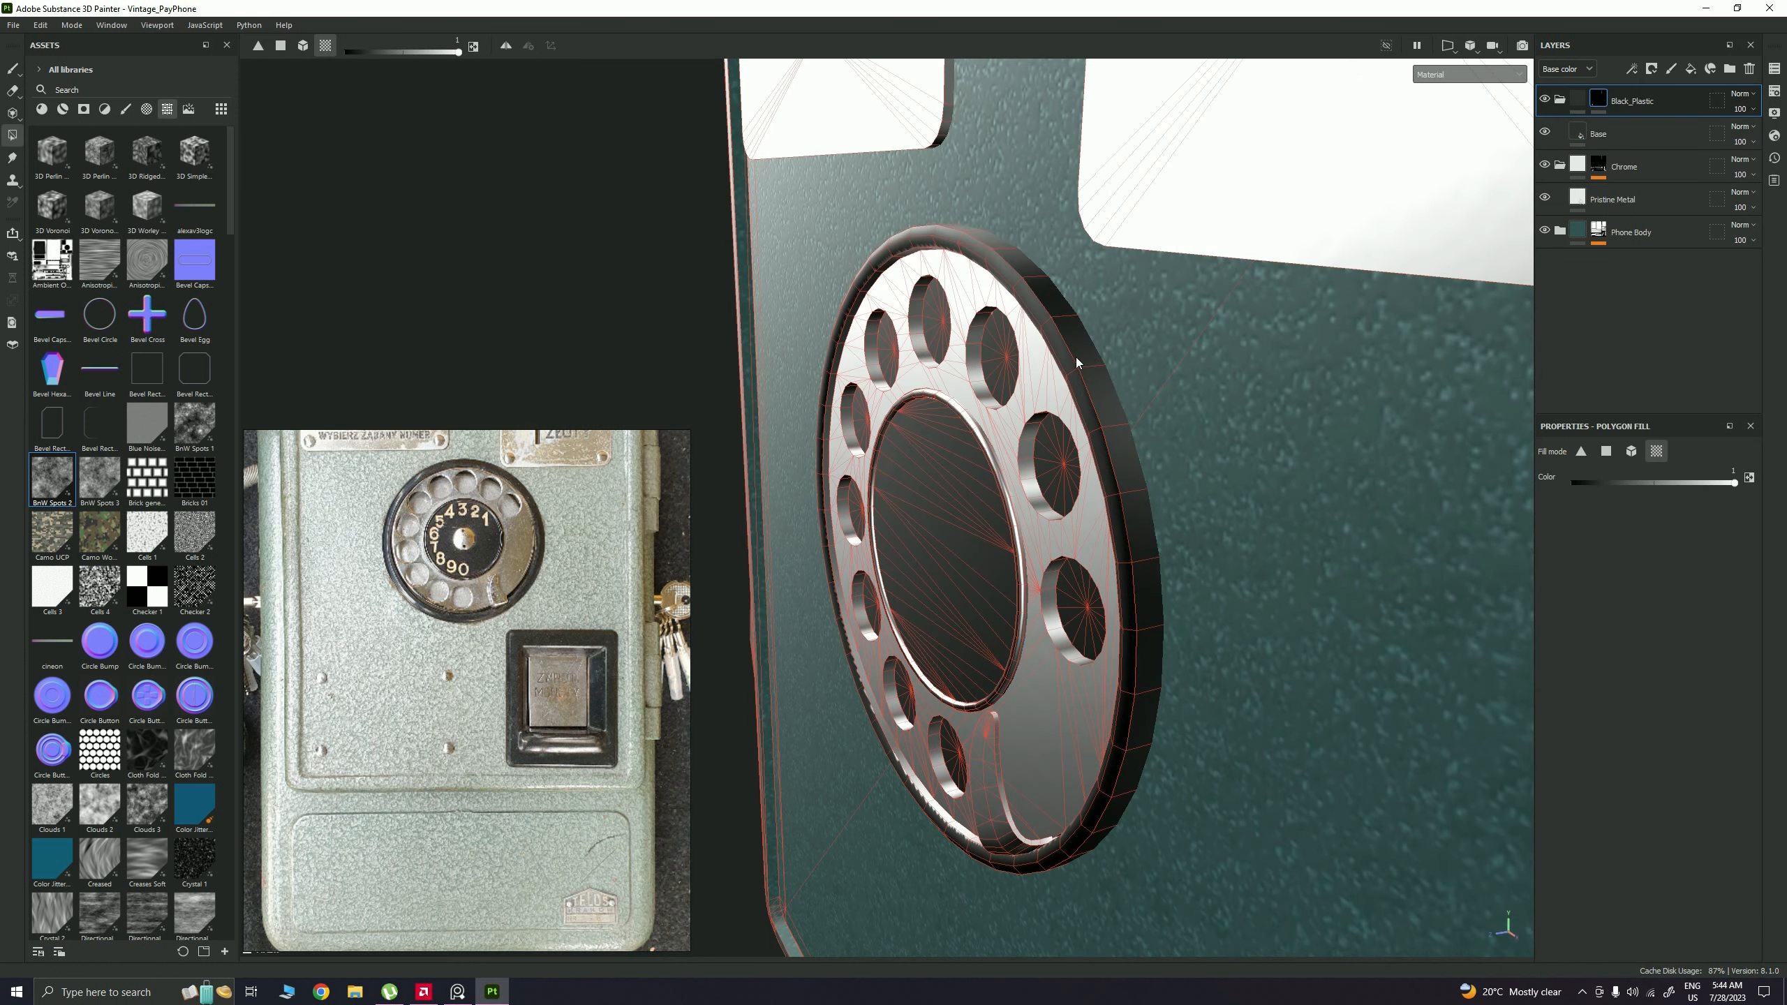
Step: Display the Chrome folder's mask in the viewport and select its Paint effect for editing
left_click_drag(1075, 357, 1154, 458, "alt")
right_click_drag(1154, 457, 1044, 645, "alt")
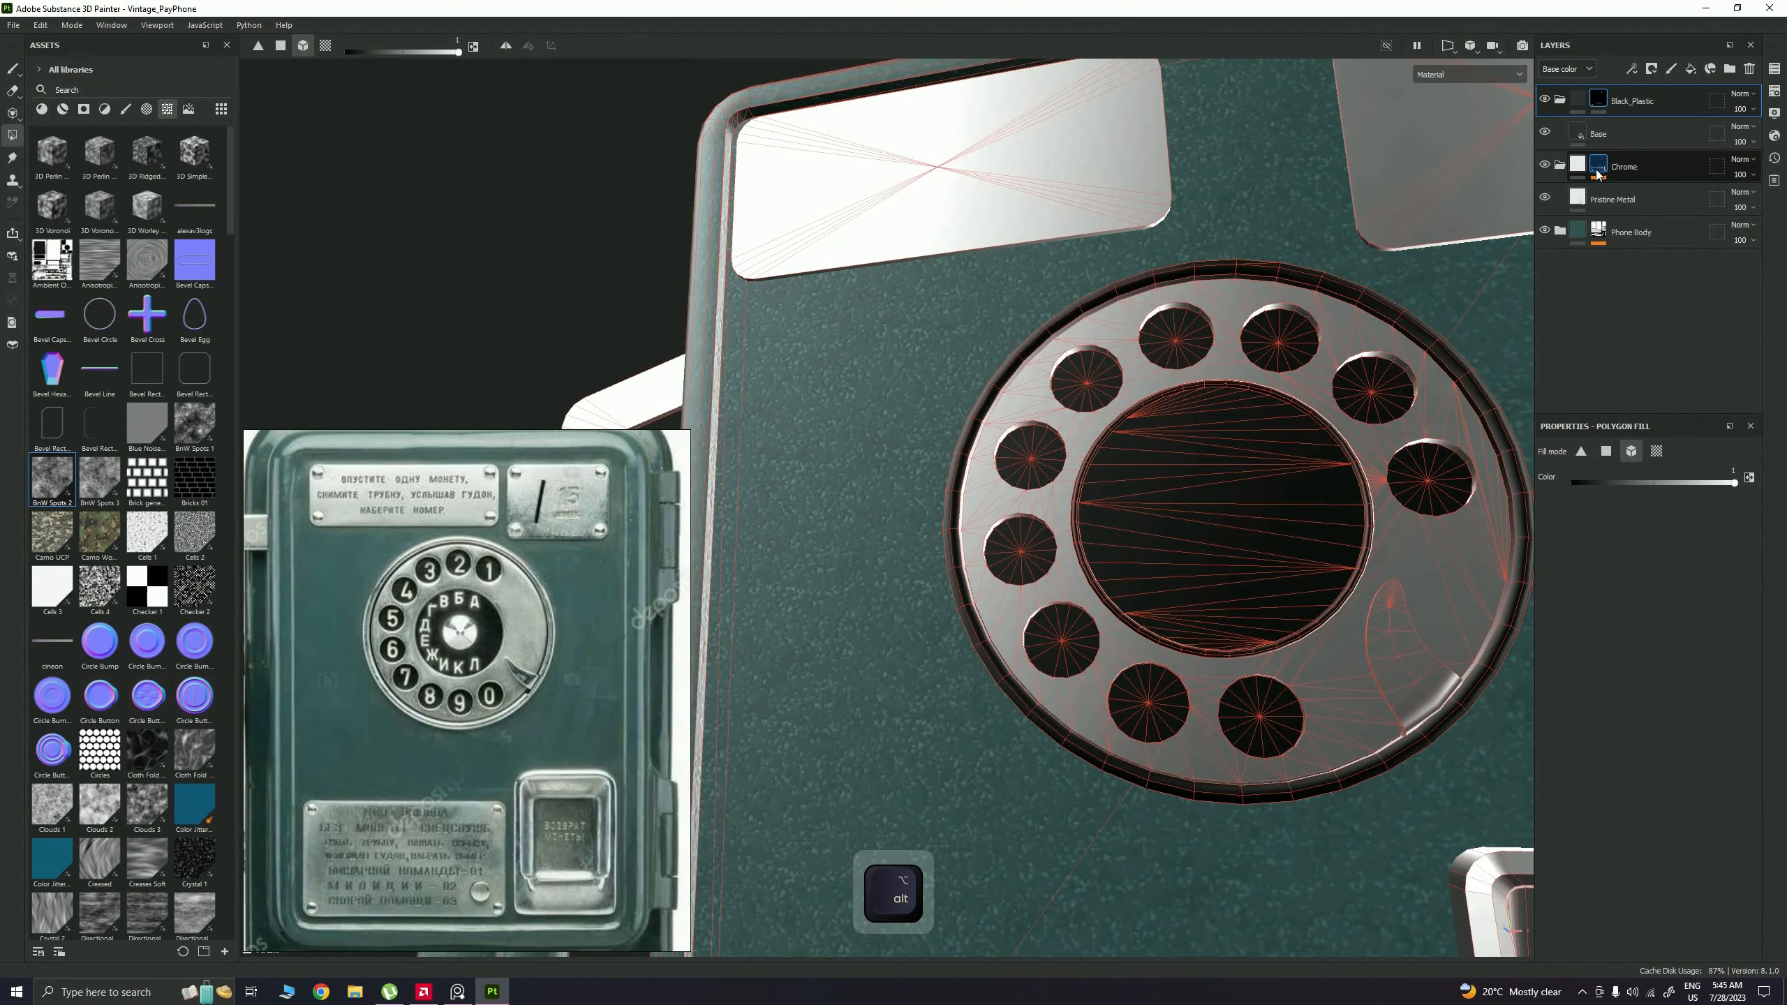
left_click(1597, 174, "alt")
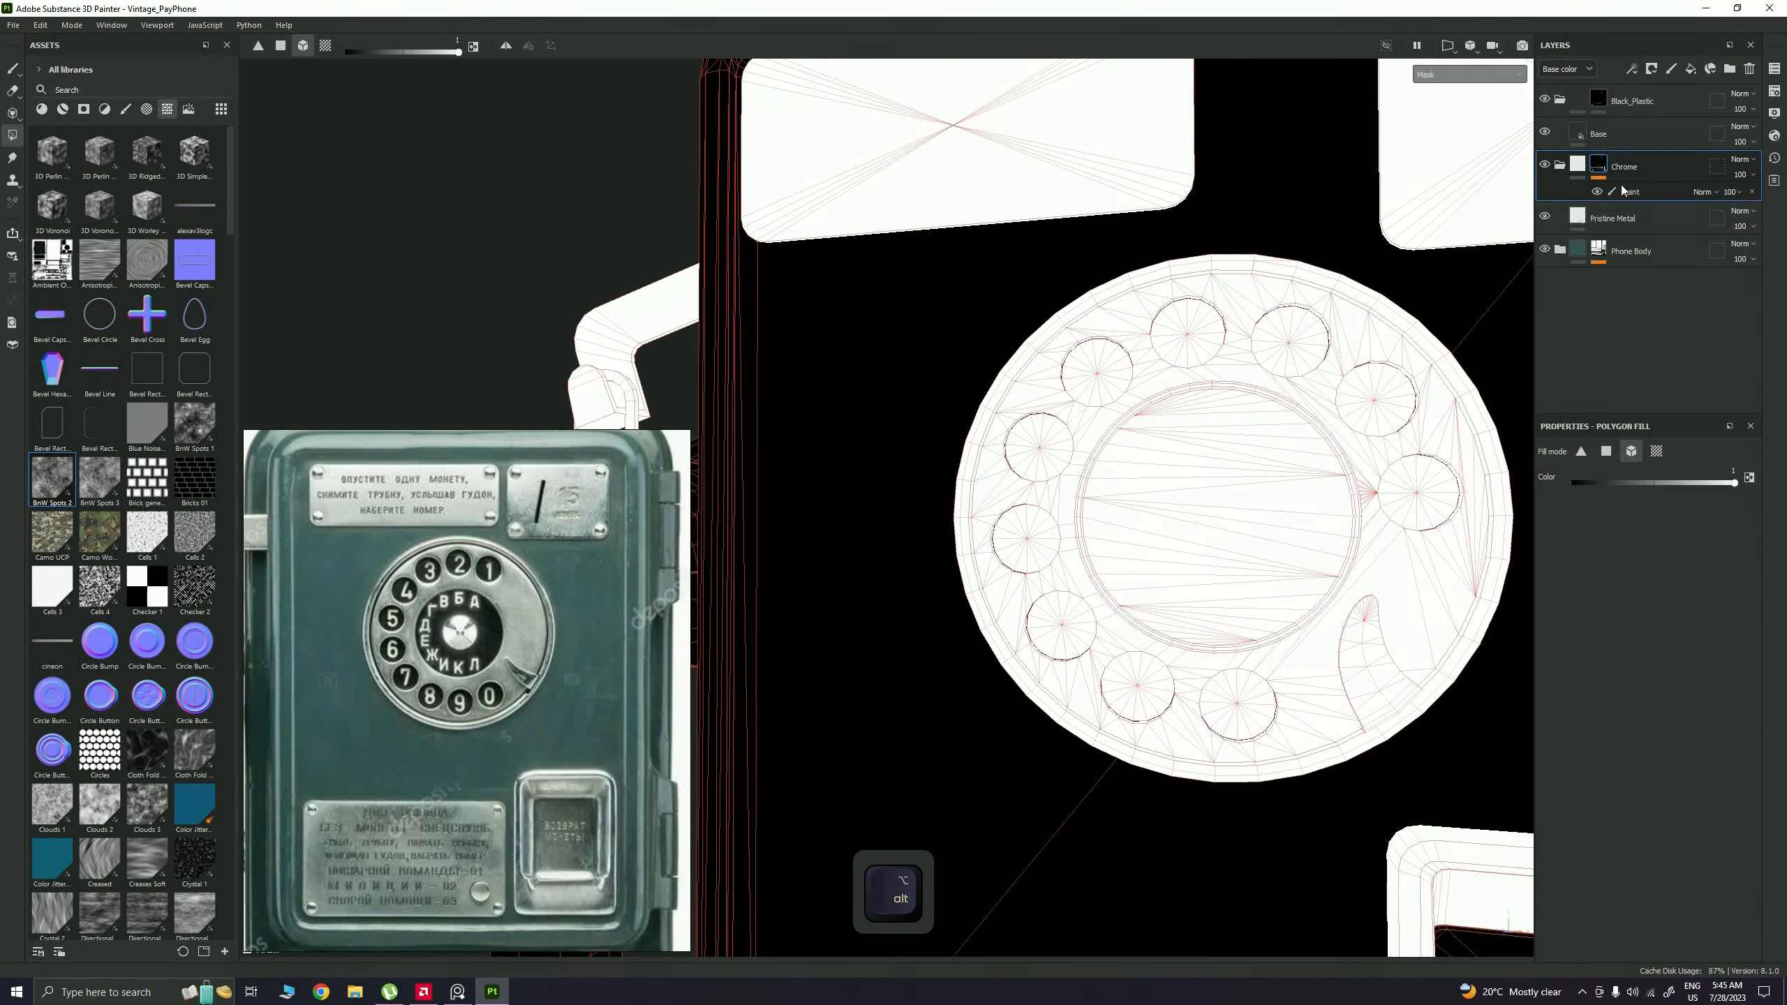
left_click(1622, 190)
left_click(1622, 190)
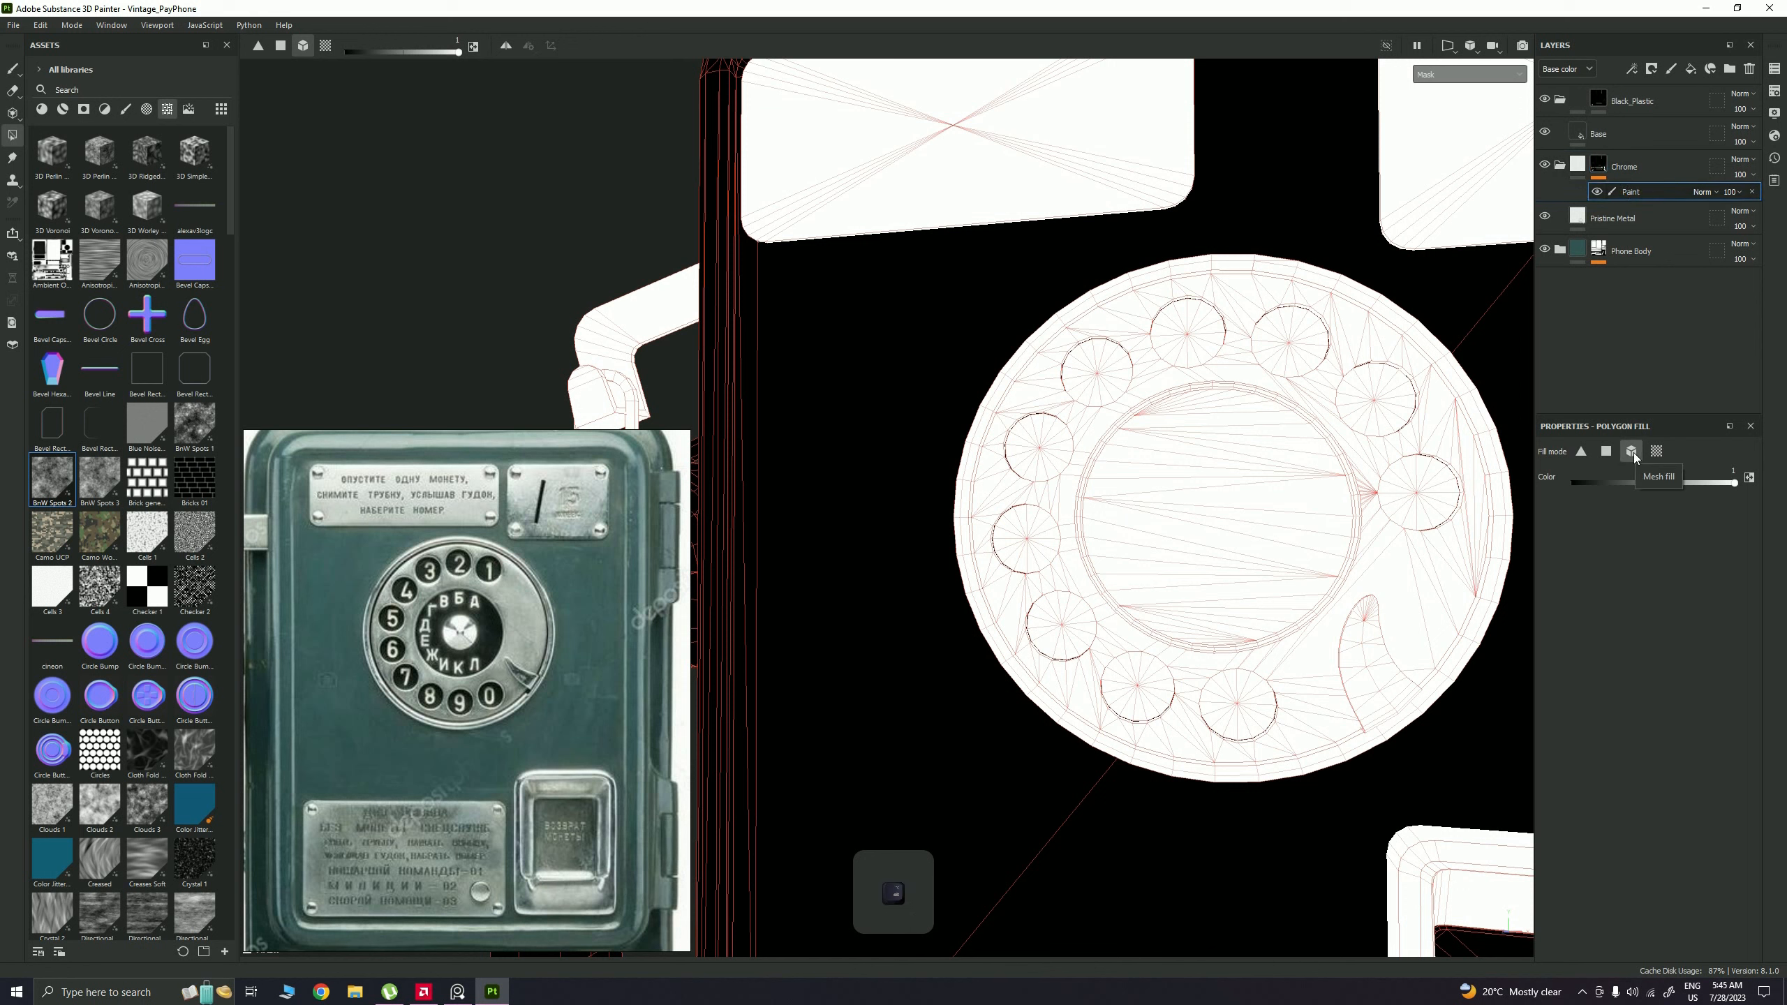
Step: Remove the dial's outer ring and central disc from the Chrome mask using a black mesh fill
middle_click_drag(1016, 609, 1017, 529, "alt")
right_click_drag(1017, 529, 1069, 584, "alt")
left_click_drag(1053, 564, 1082, 546, "alt")
middle_click_drag(997, 480, 976, 542, "alt")
right_click_drag(965, 538, 1005, 576, "alt")
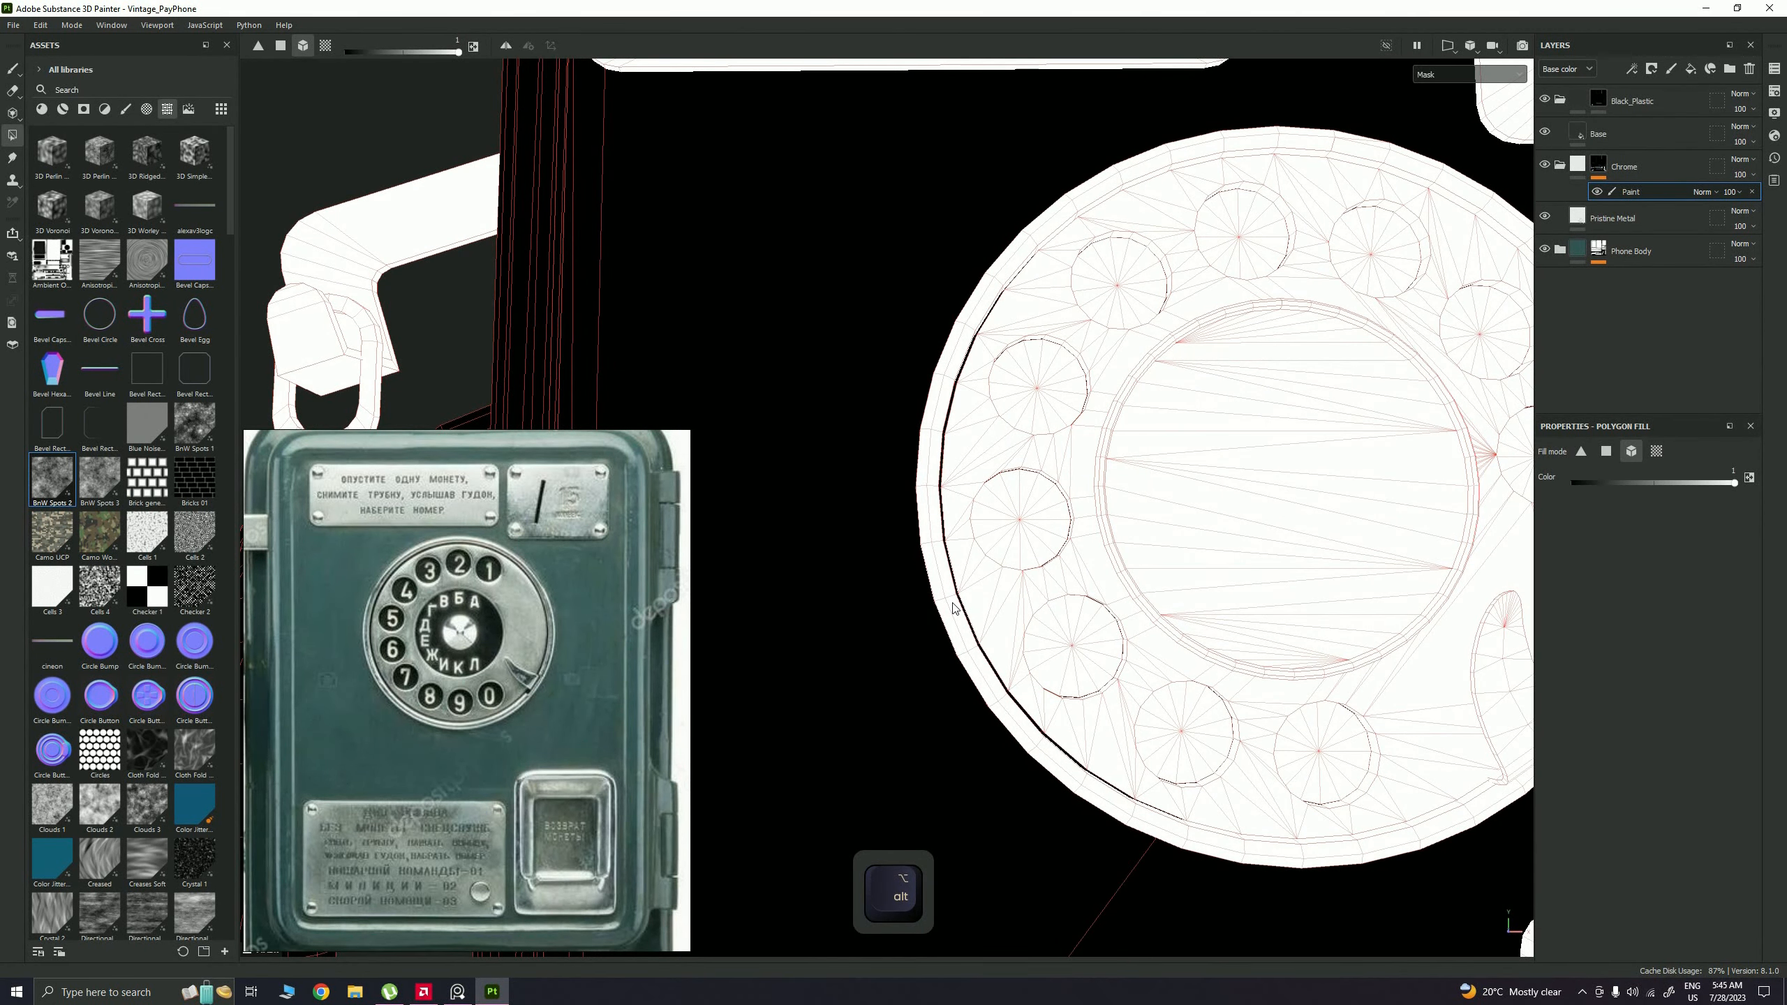
key("x")
left_click(954, 606)
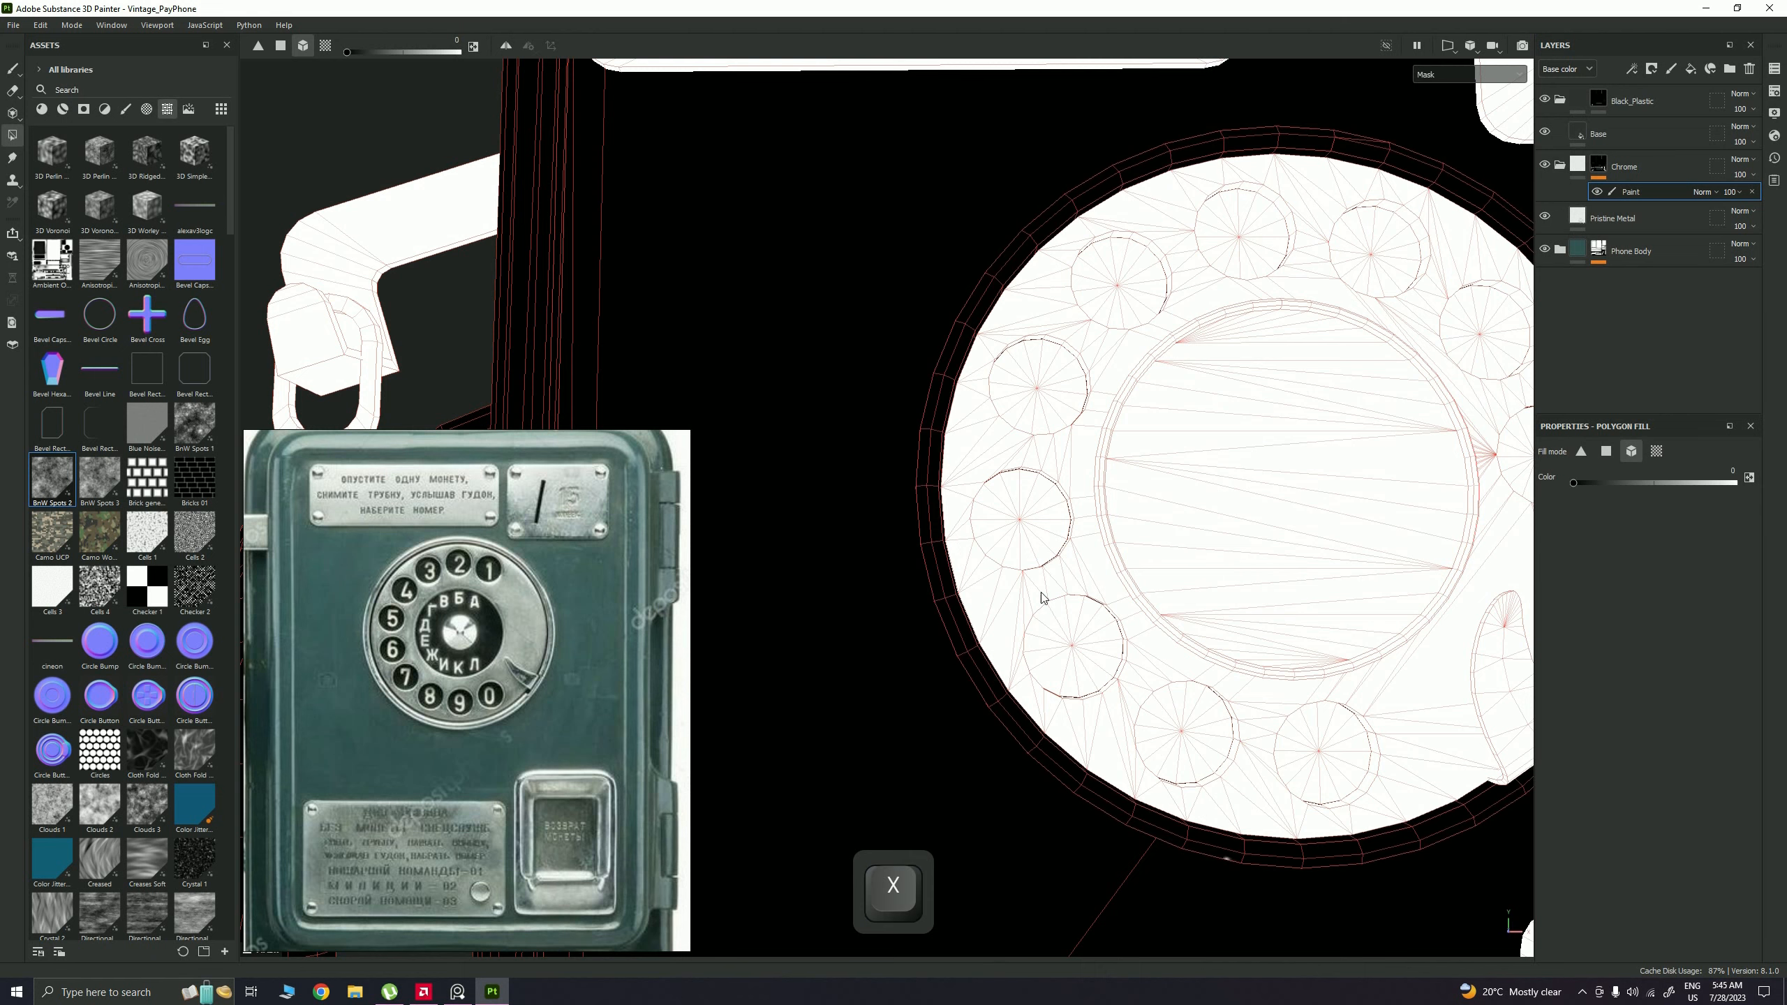
left_click(1215, 575)
Step: Remove the dial's ten finger holes from the Chrome mask using black UV chunk fills
right_click_drag(1215, 576, 1228, 494, "alt")
middle_click_drag(1228, 494, 1078, 519, "alt")
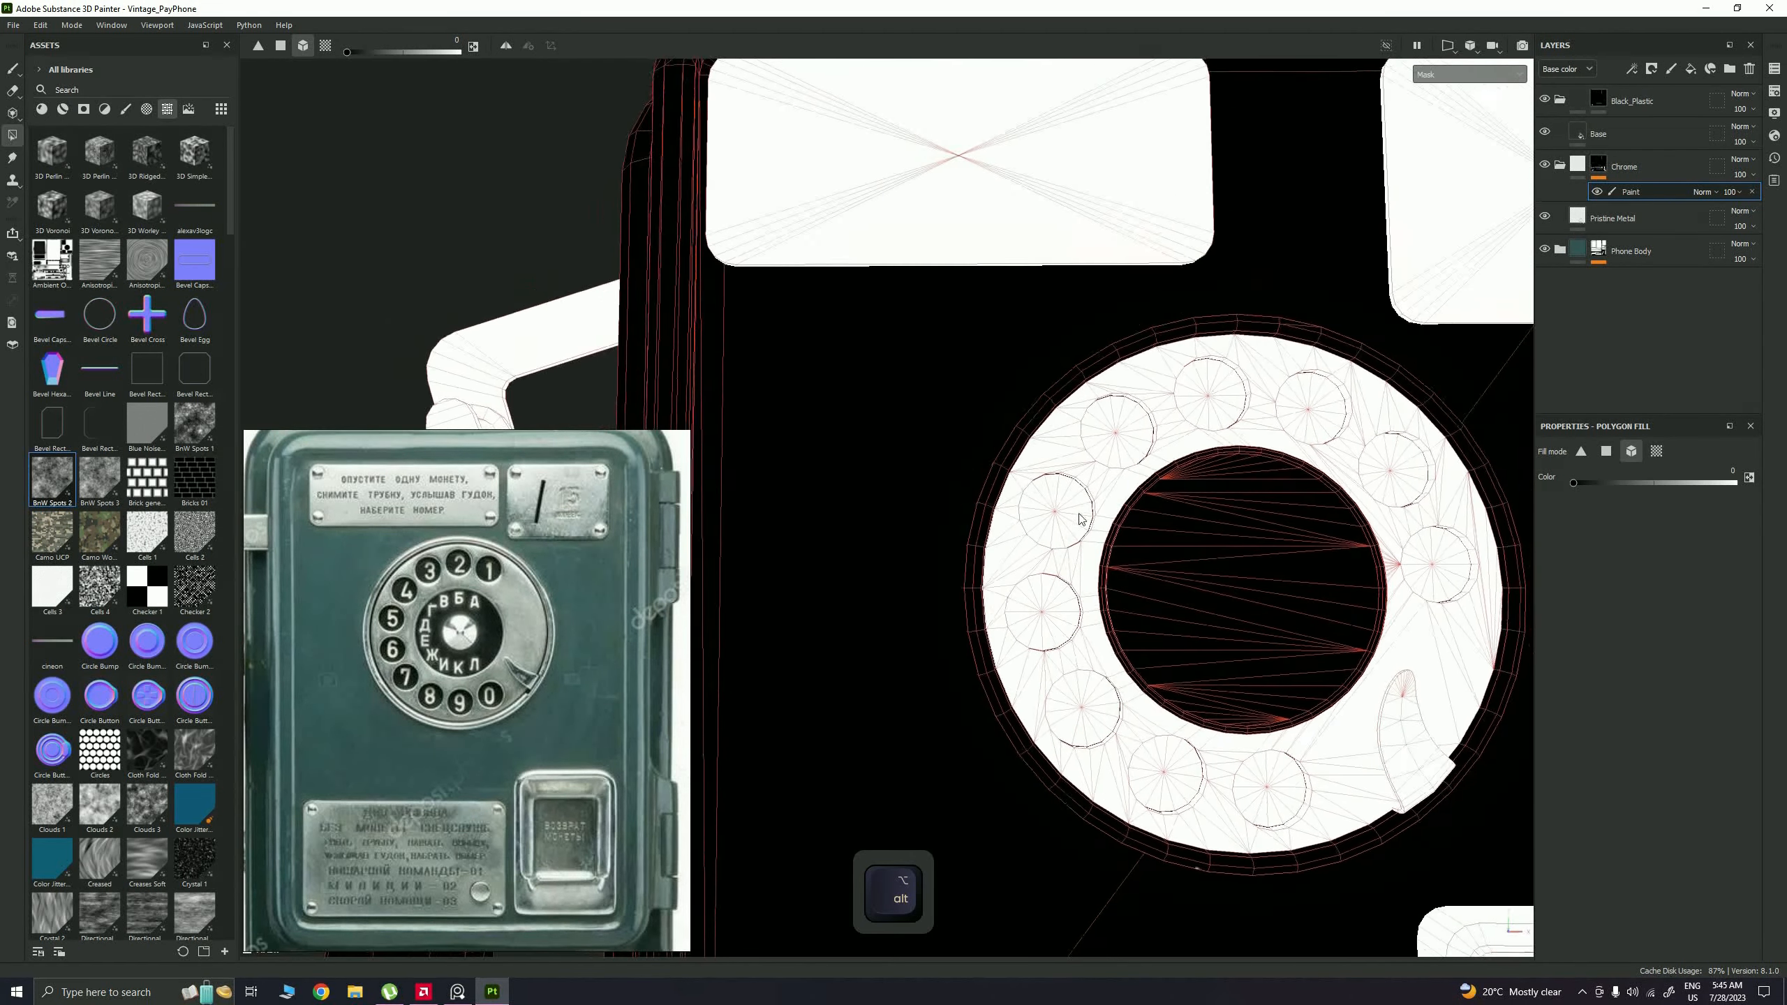
left_click_drag(1078, 519, 1078, 586, "alt")
left_click(1658, 454)
left_click_drag(1323, 509, 1264, 522, "alt")
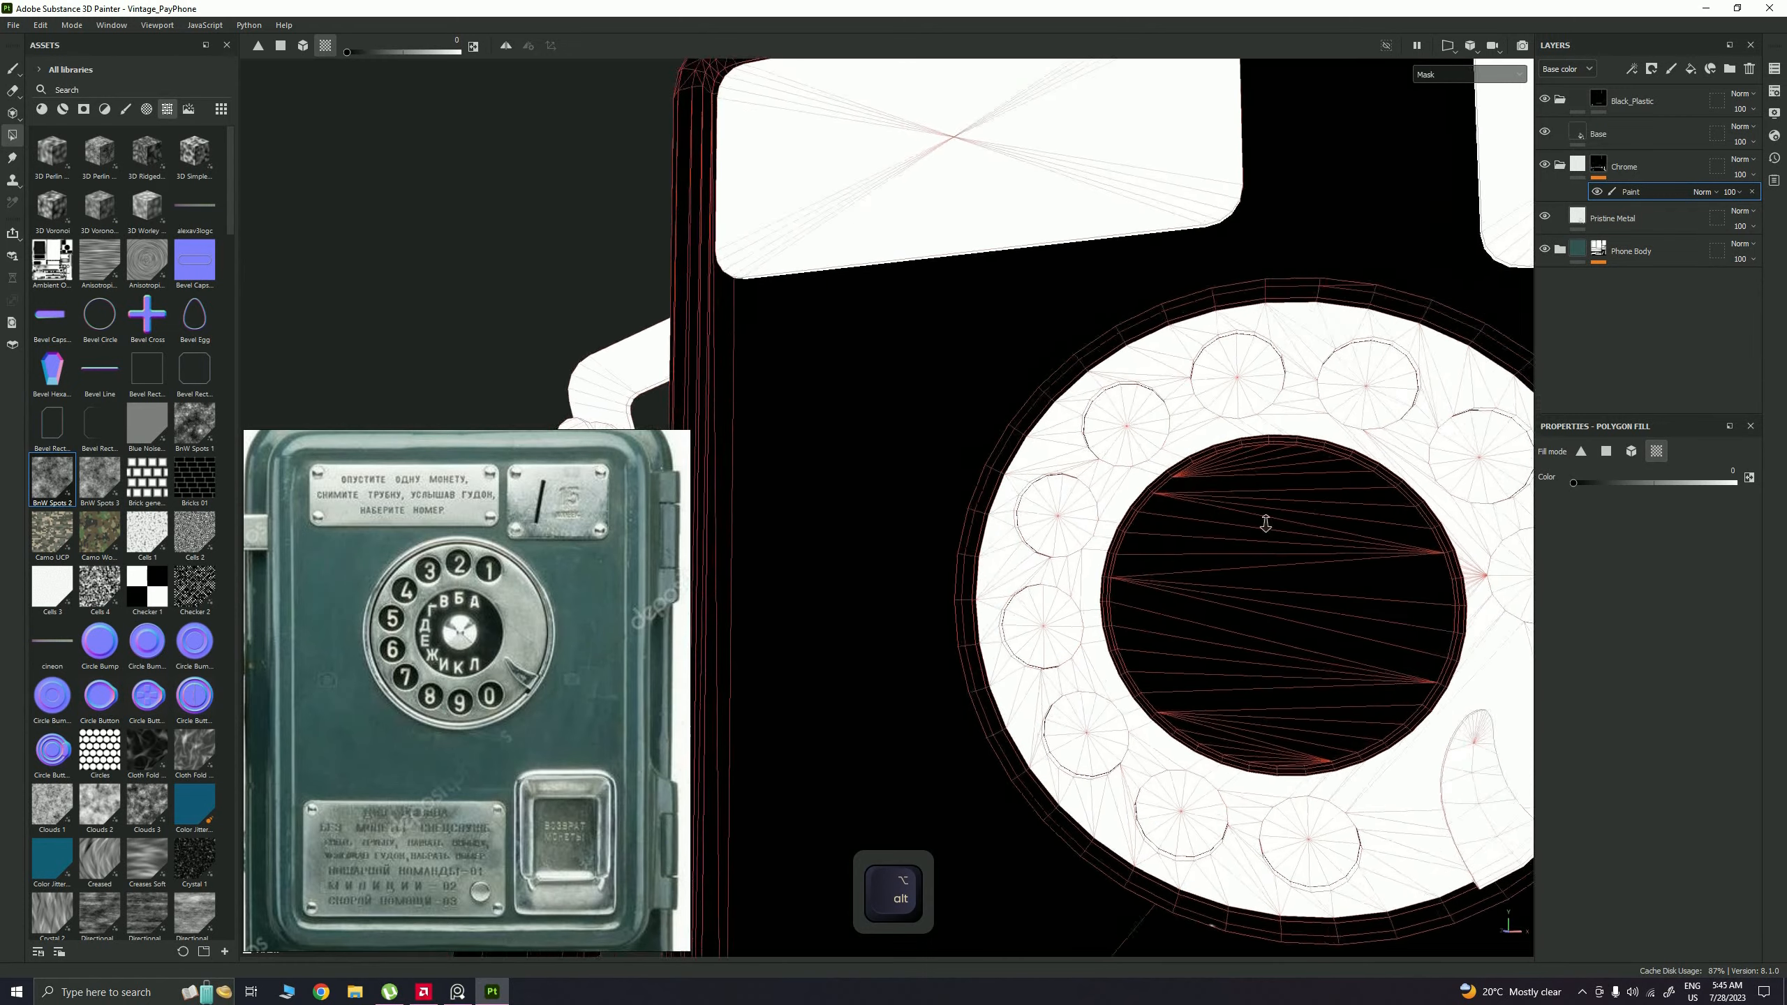
middle_click_drag(1264, 522, 1048, 528, "alt")
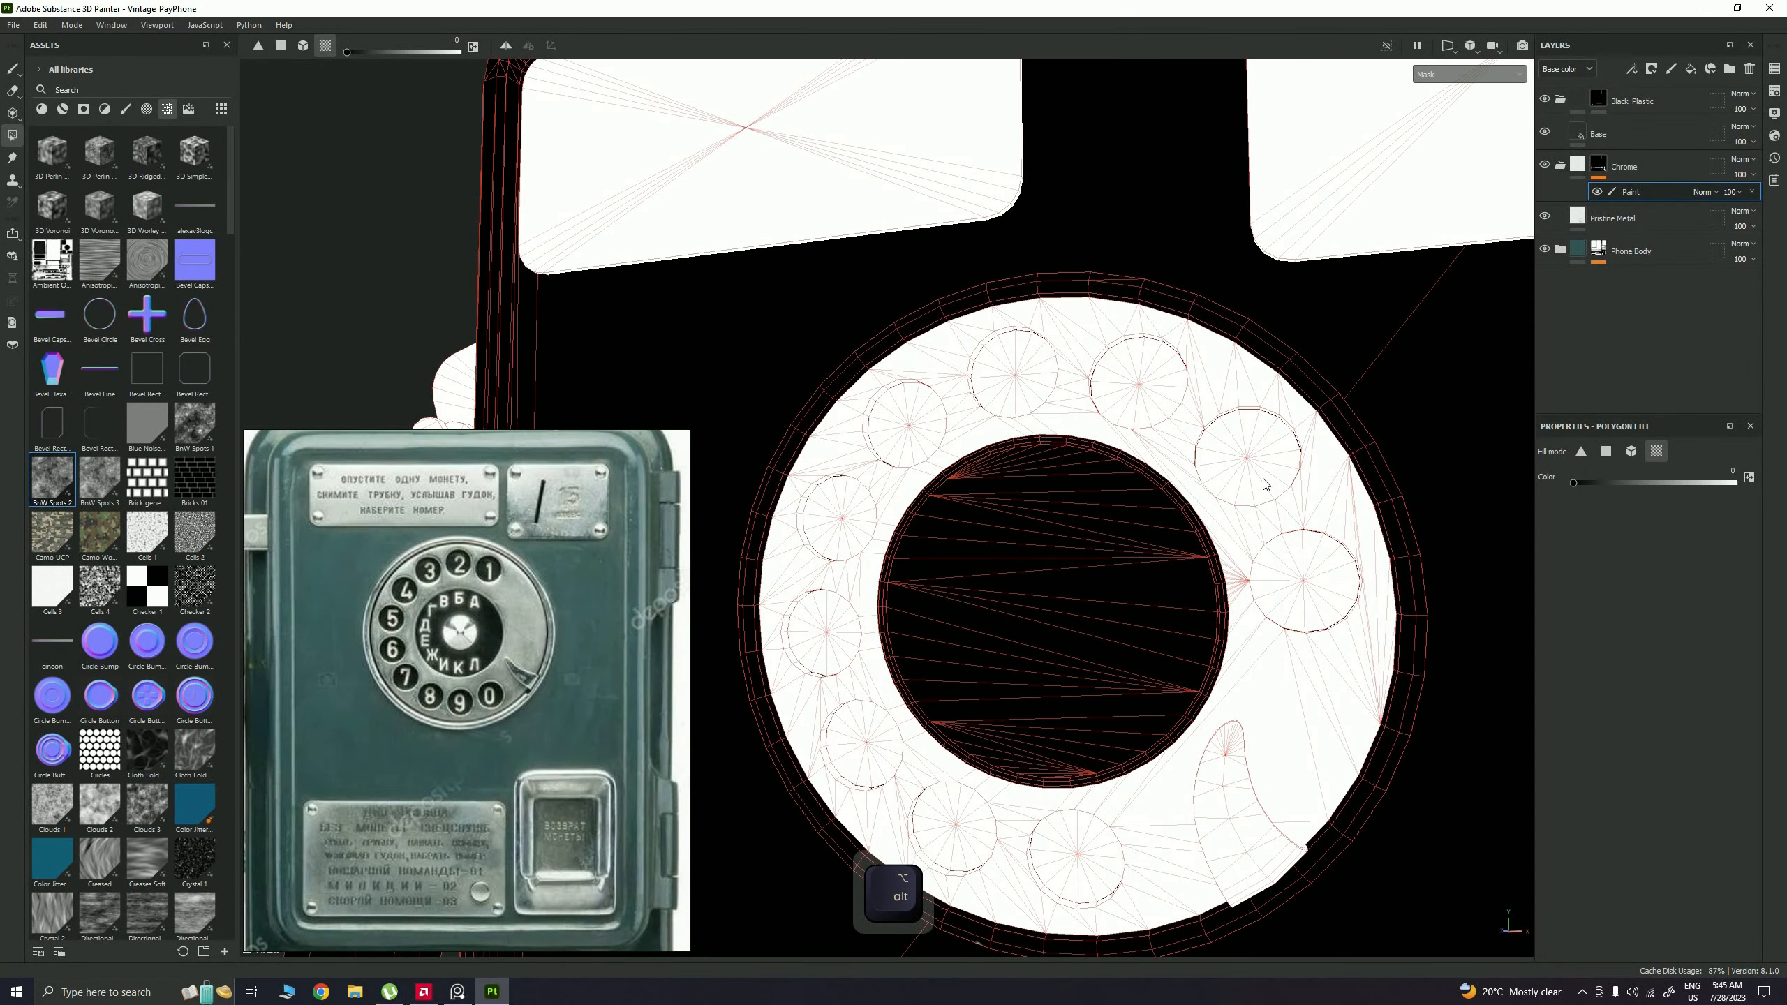
left_click_drag(1269, 456, 1266, 490, "alt")
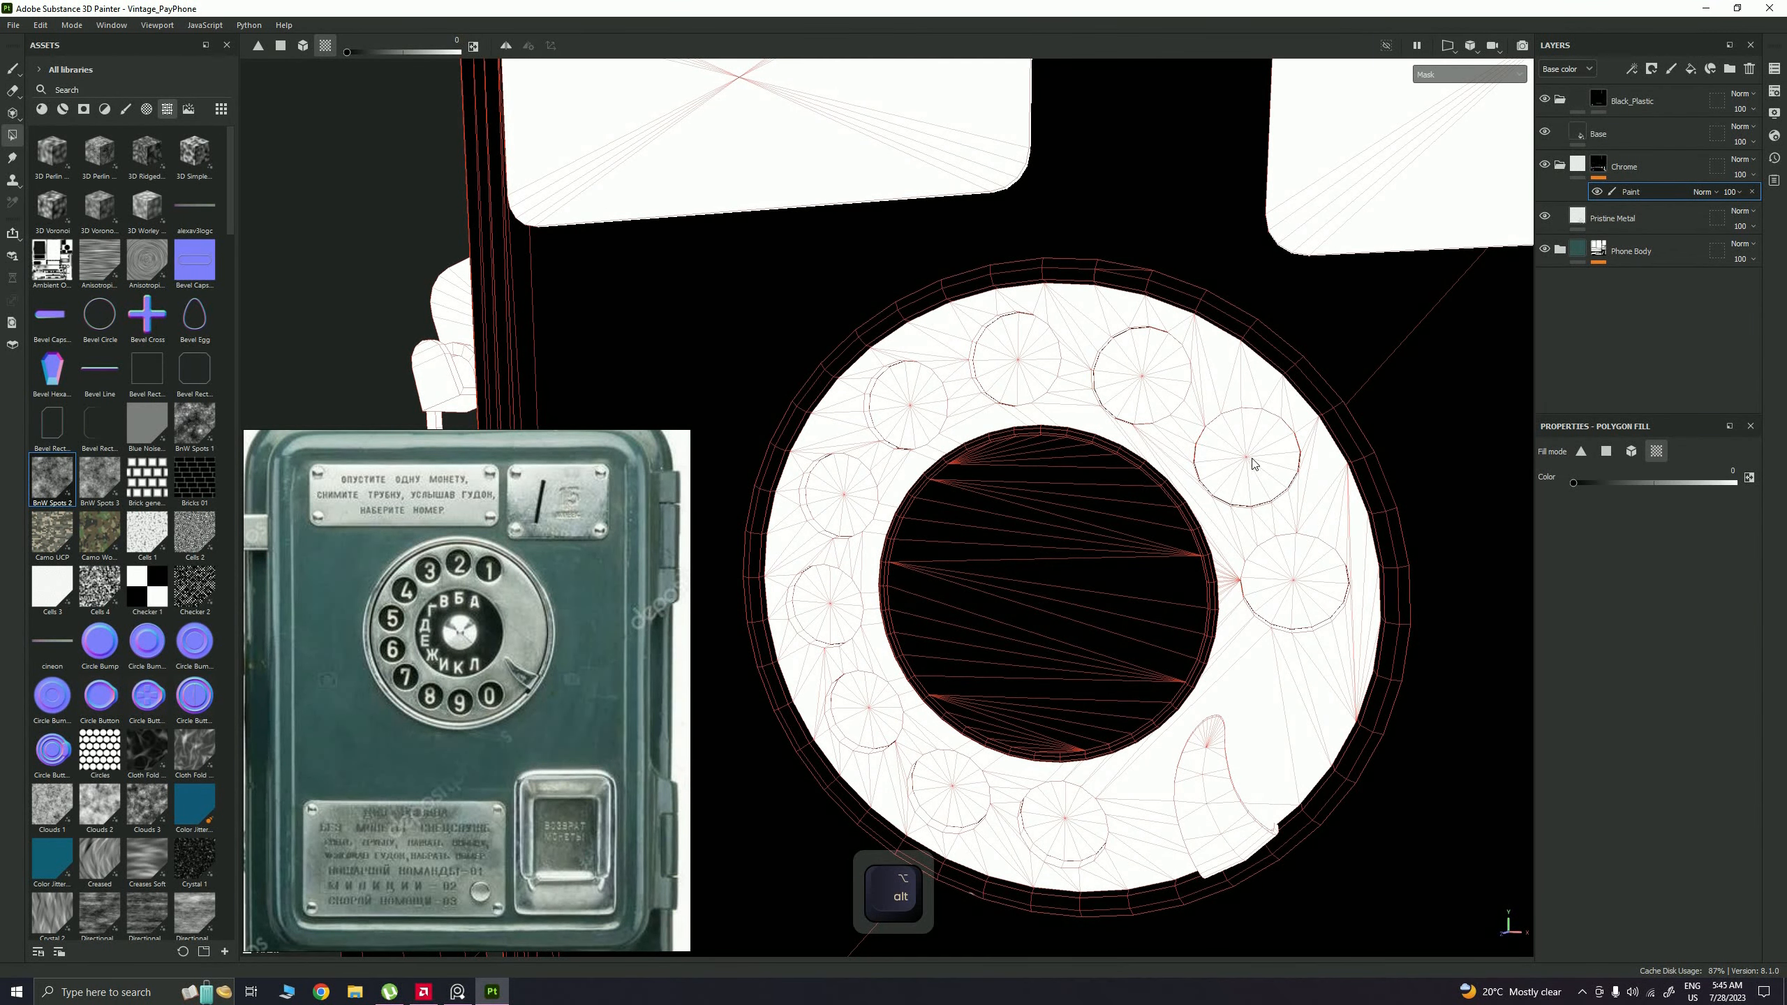
left_click(1258, 469)
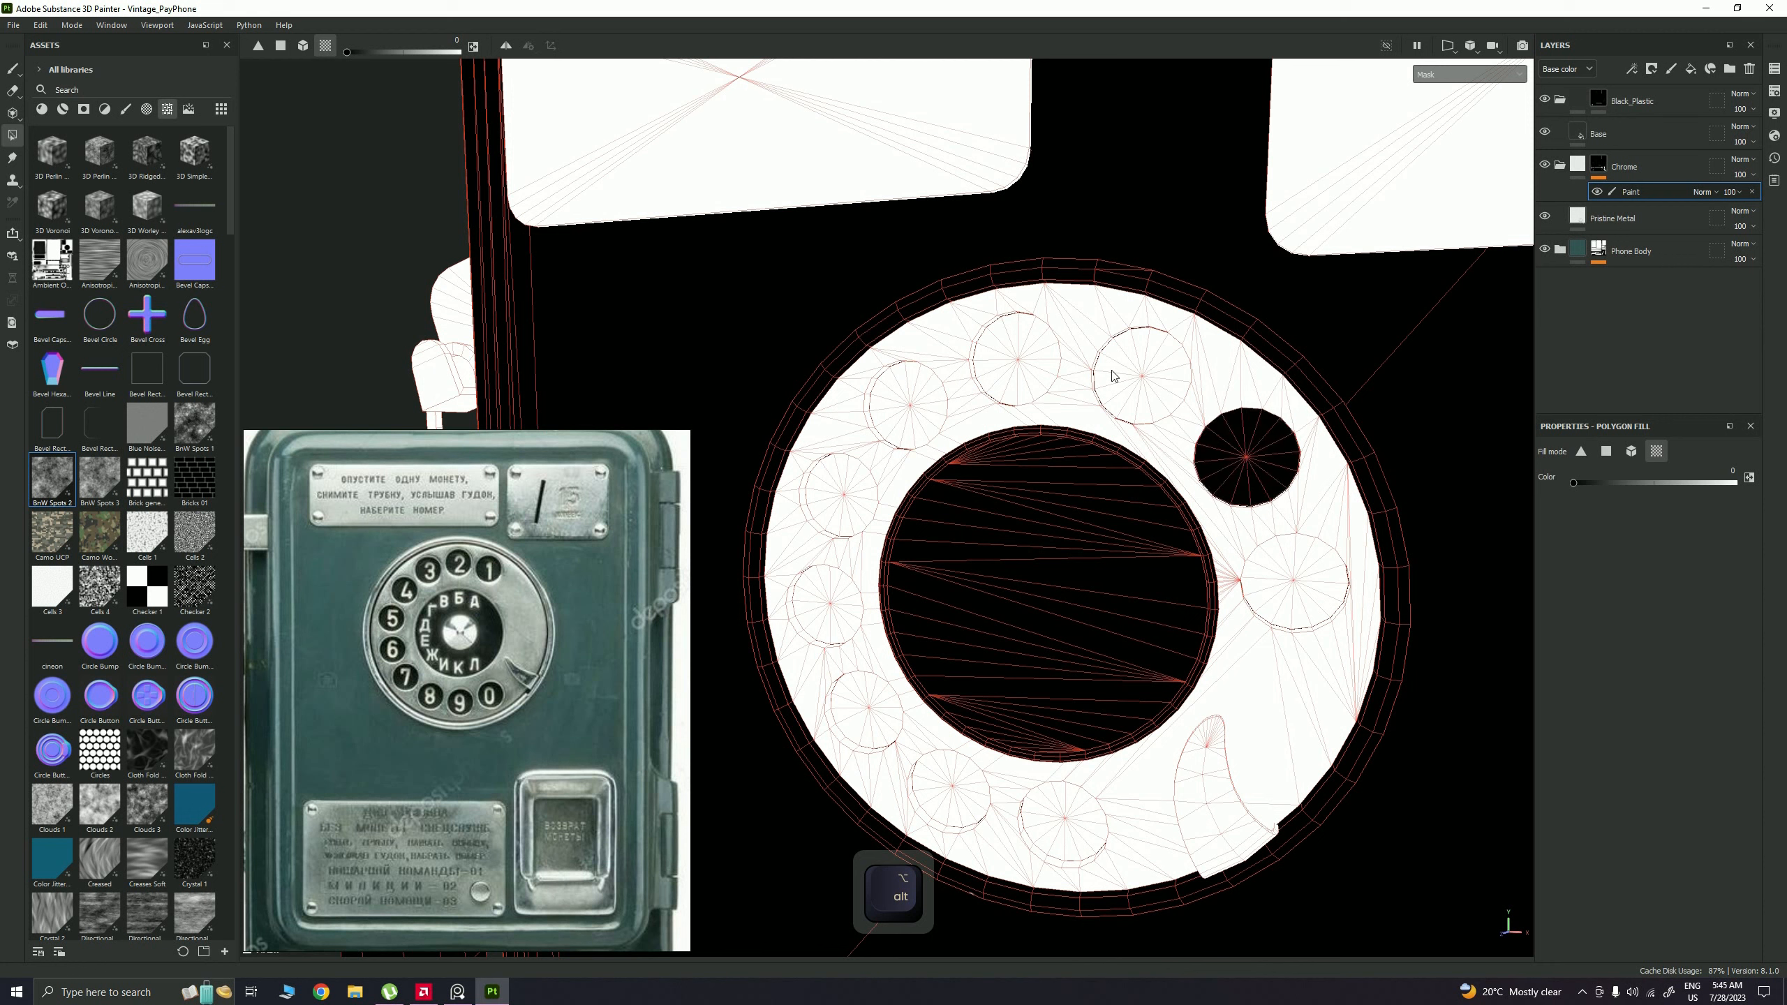
left_click(1113, 375)
left_click(1026, 367)
left_click(912, 396)
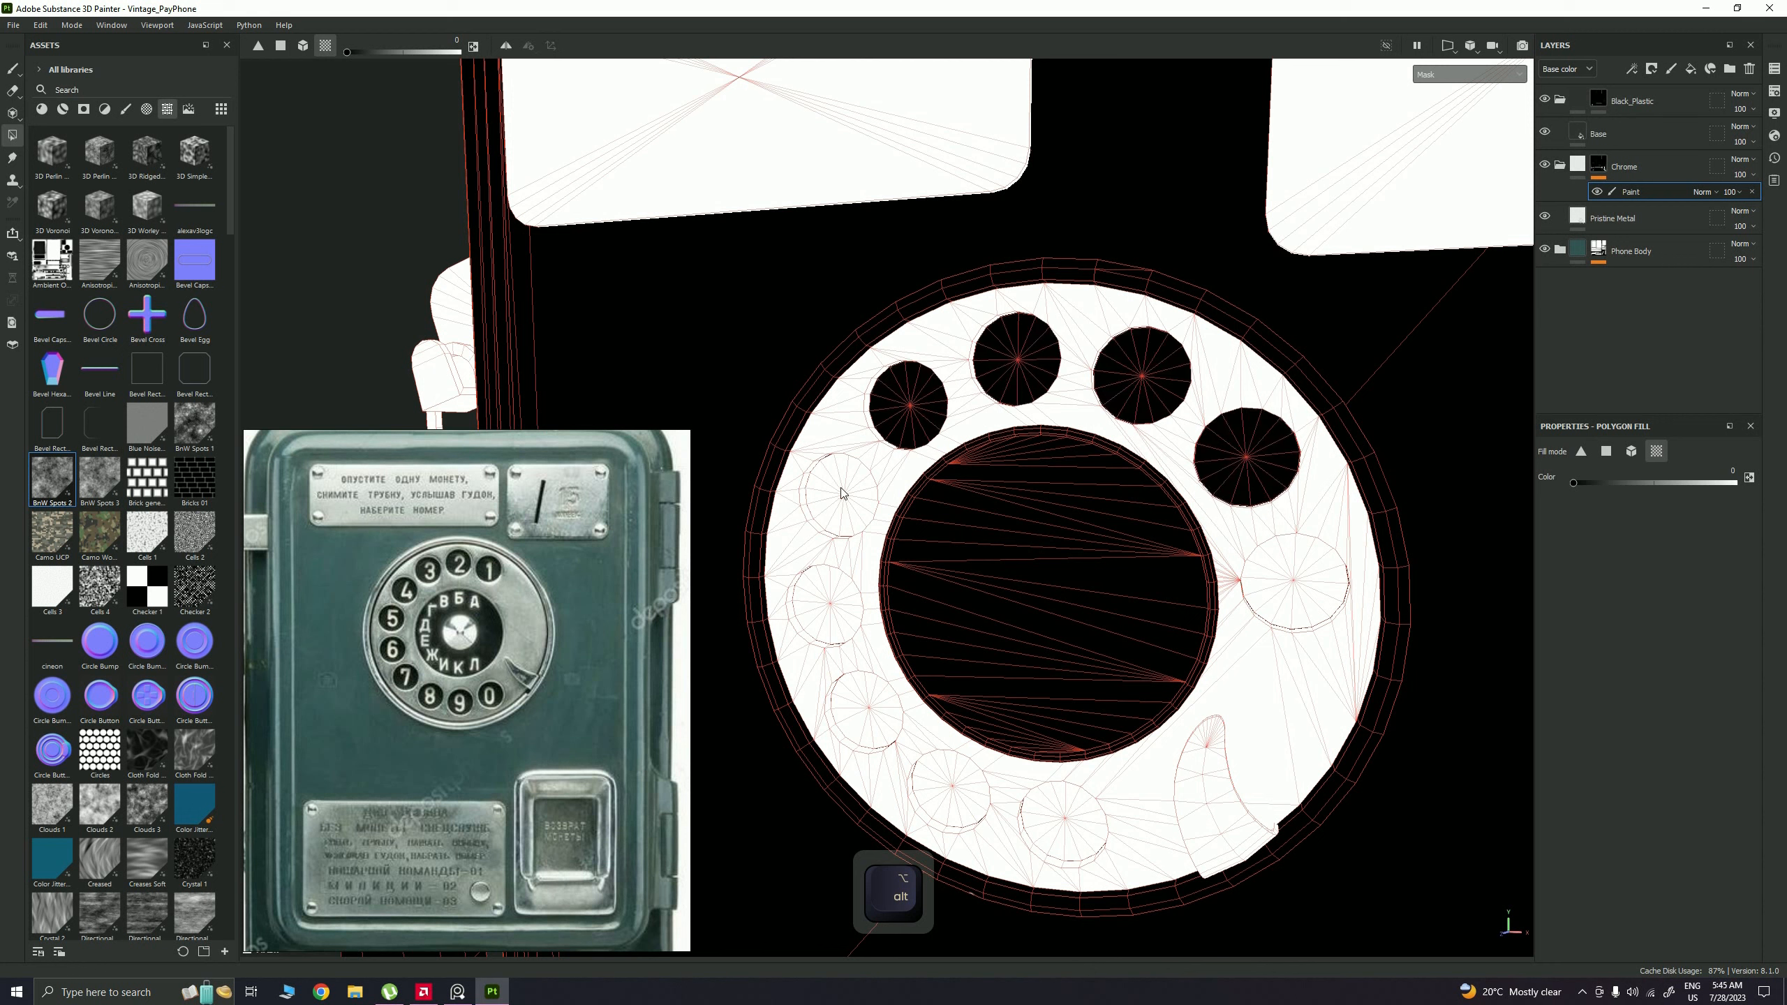
left_click(844, 494)
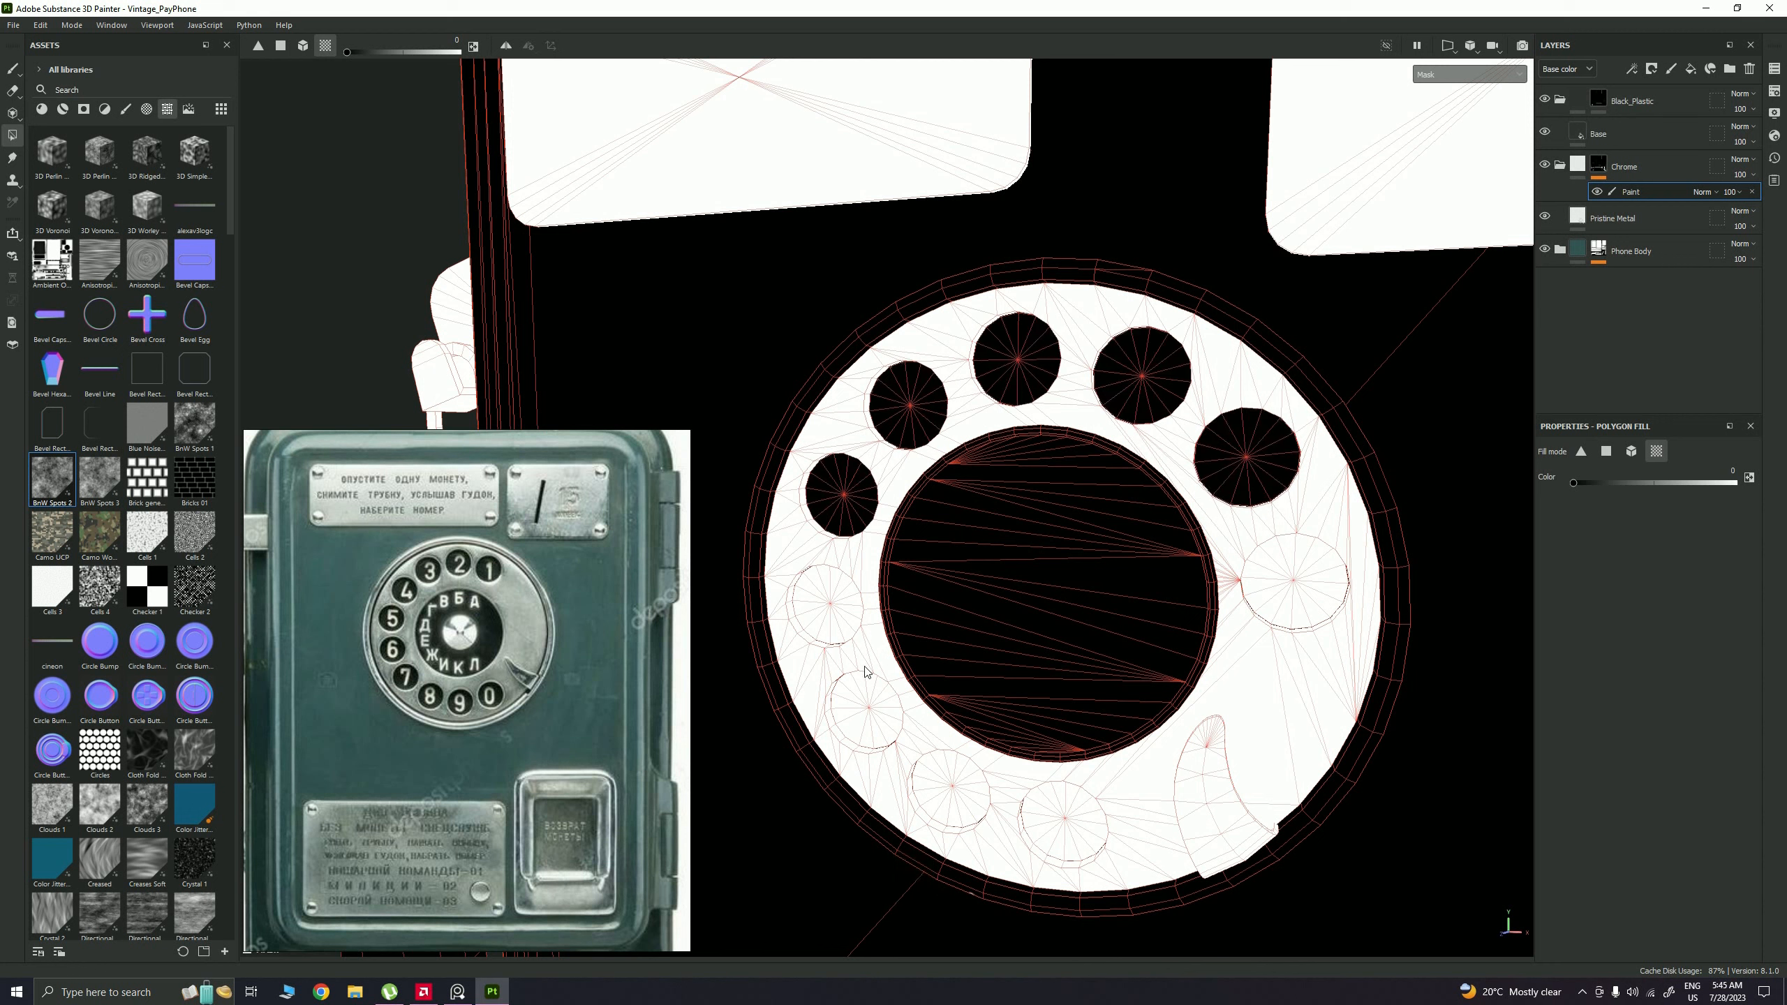
left_click(885, 729)
middle_click_drag(841, 649, 902, 581, "alt")
left_click_drag(903, 581, 939, 618, "alt")
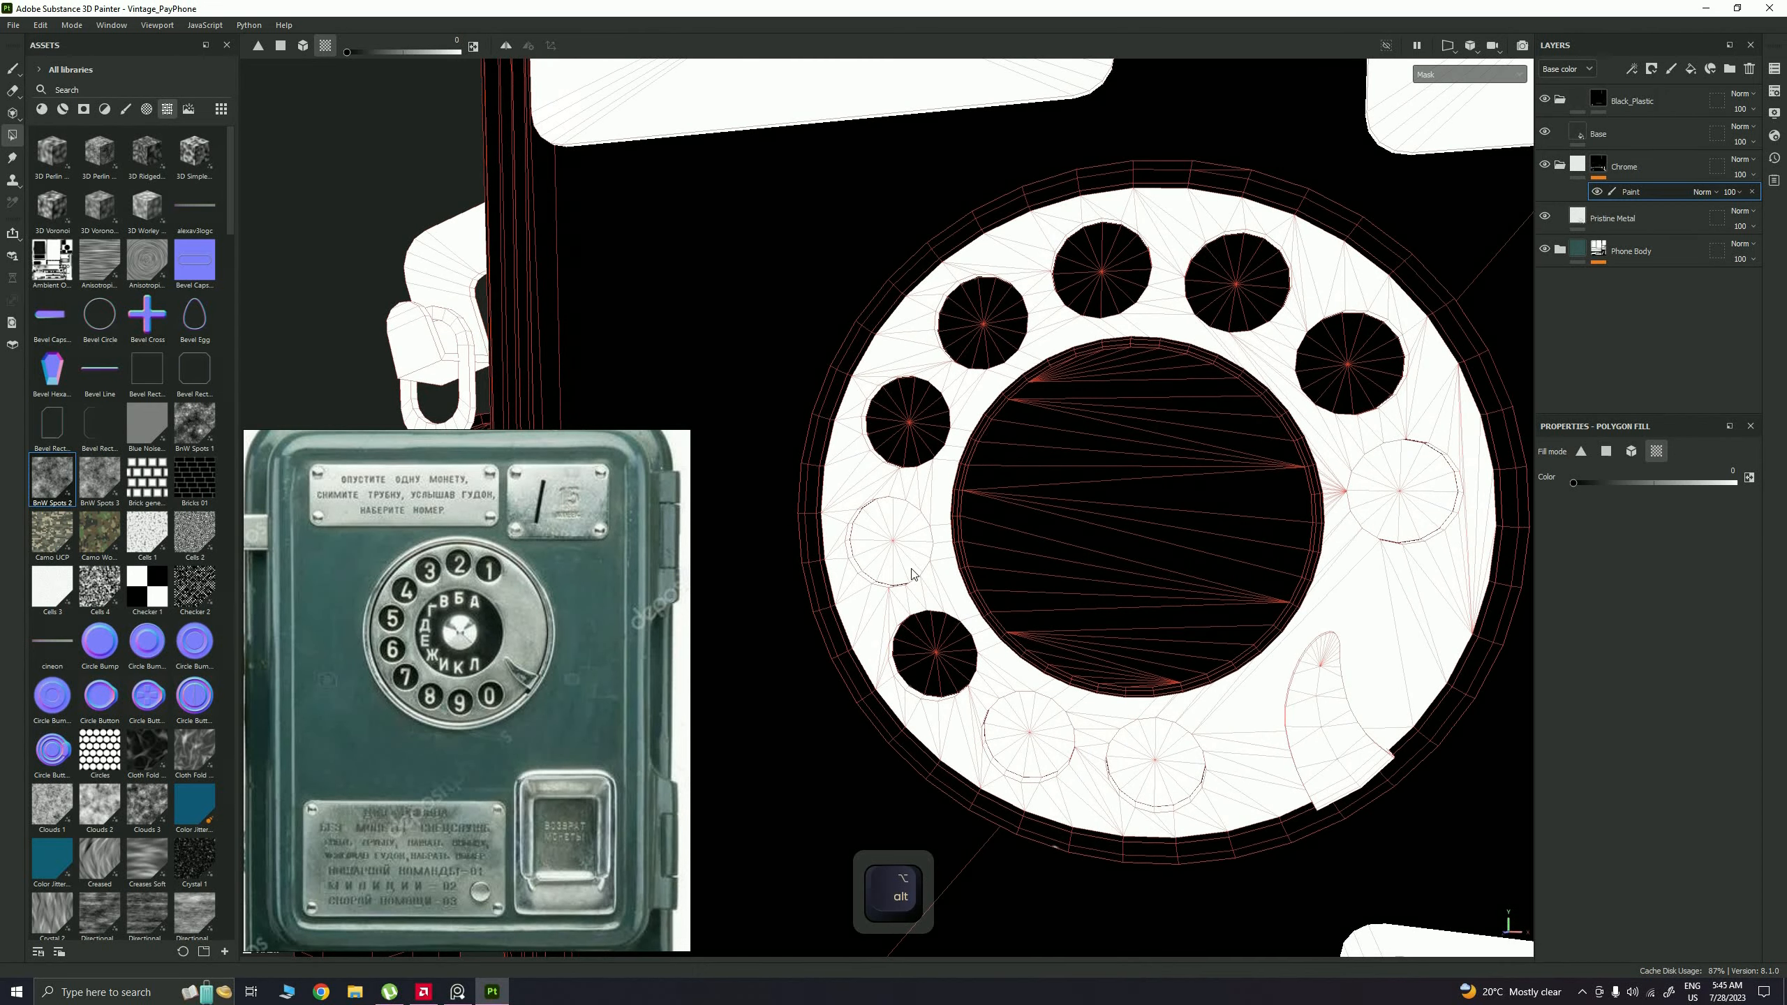
left_click(911, 569)
left_click(1021, 751)
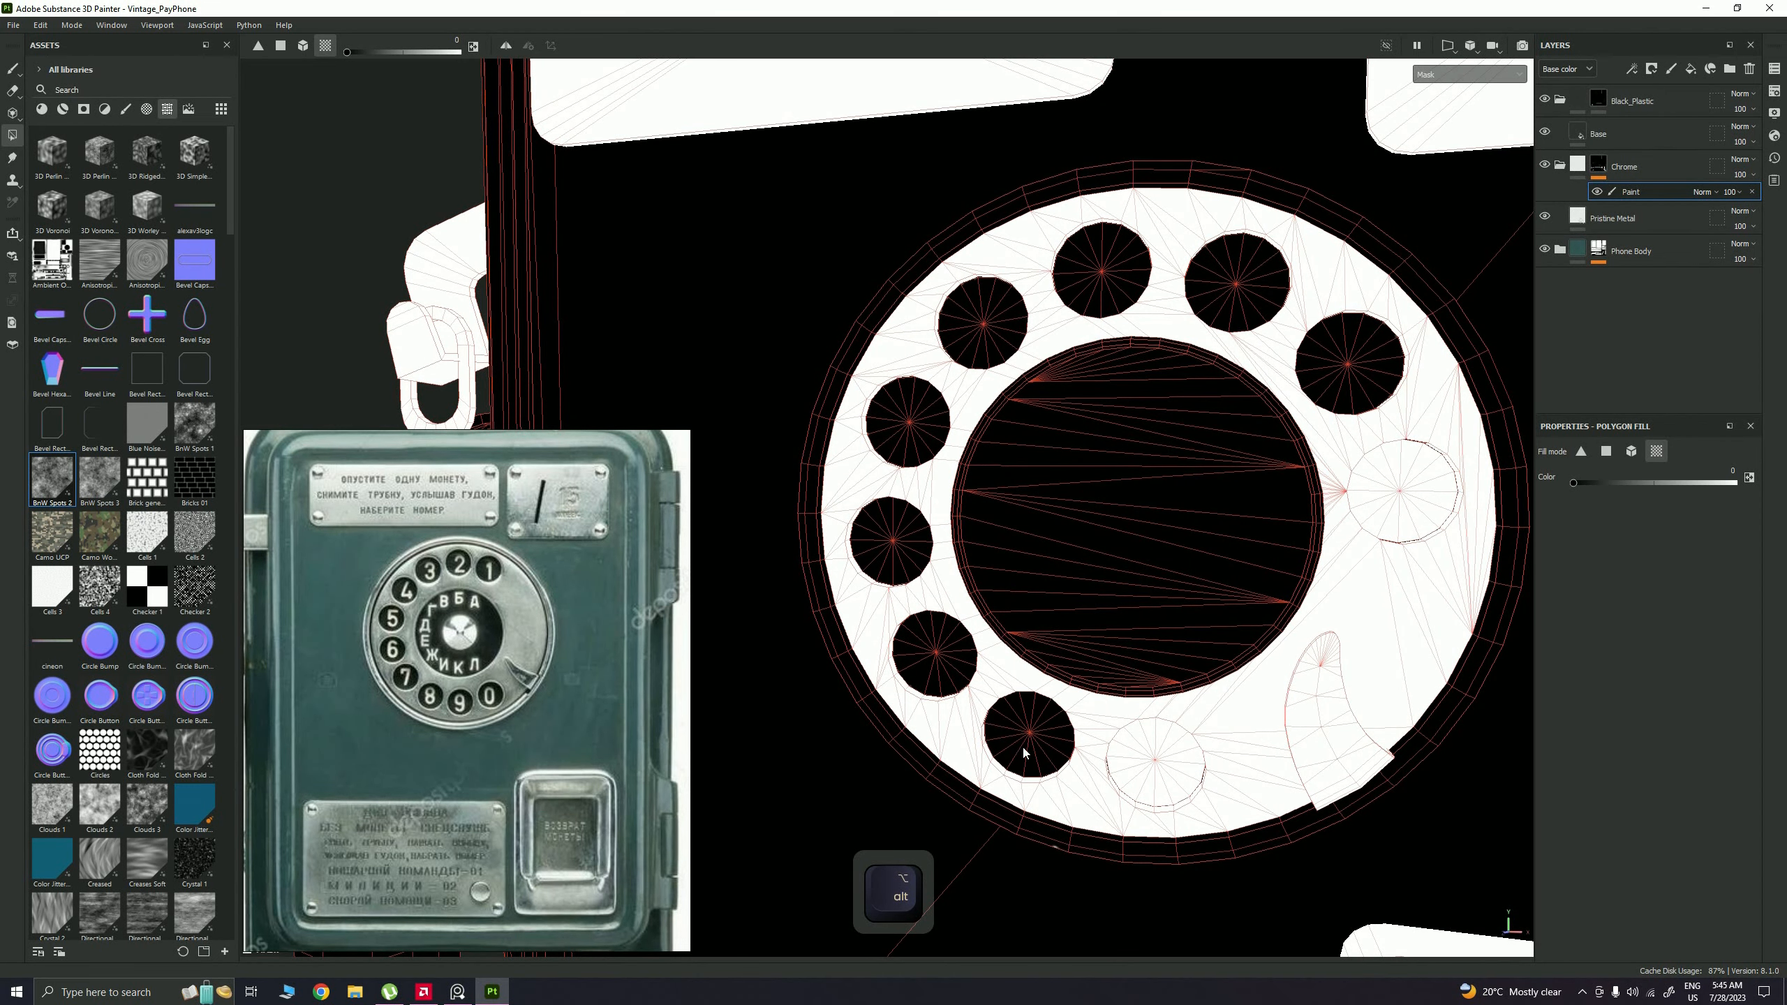
left_click(1143, 785)
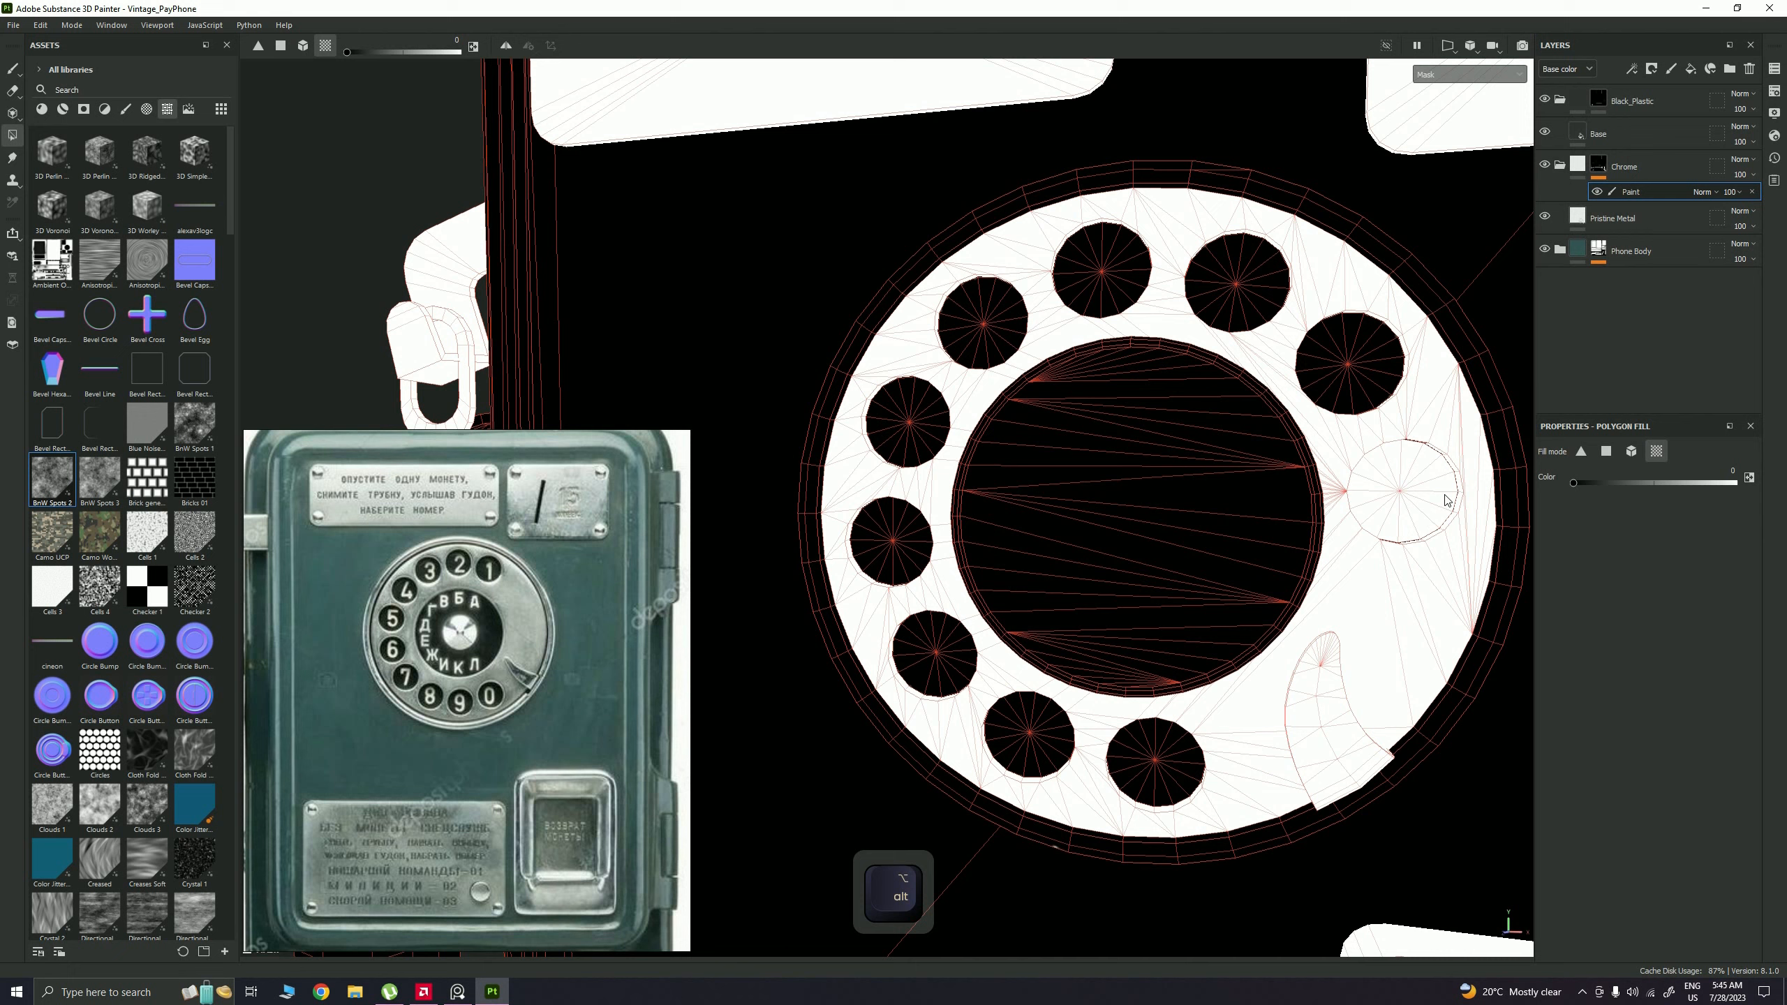
left_click(1400, 522)
right_click_drag(1302, 467, 1033, 439, "alt")
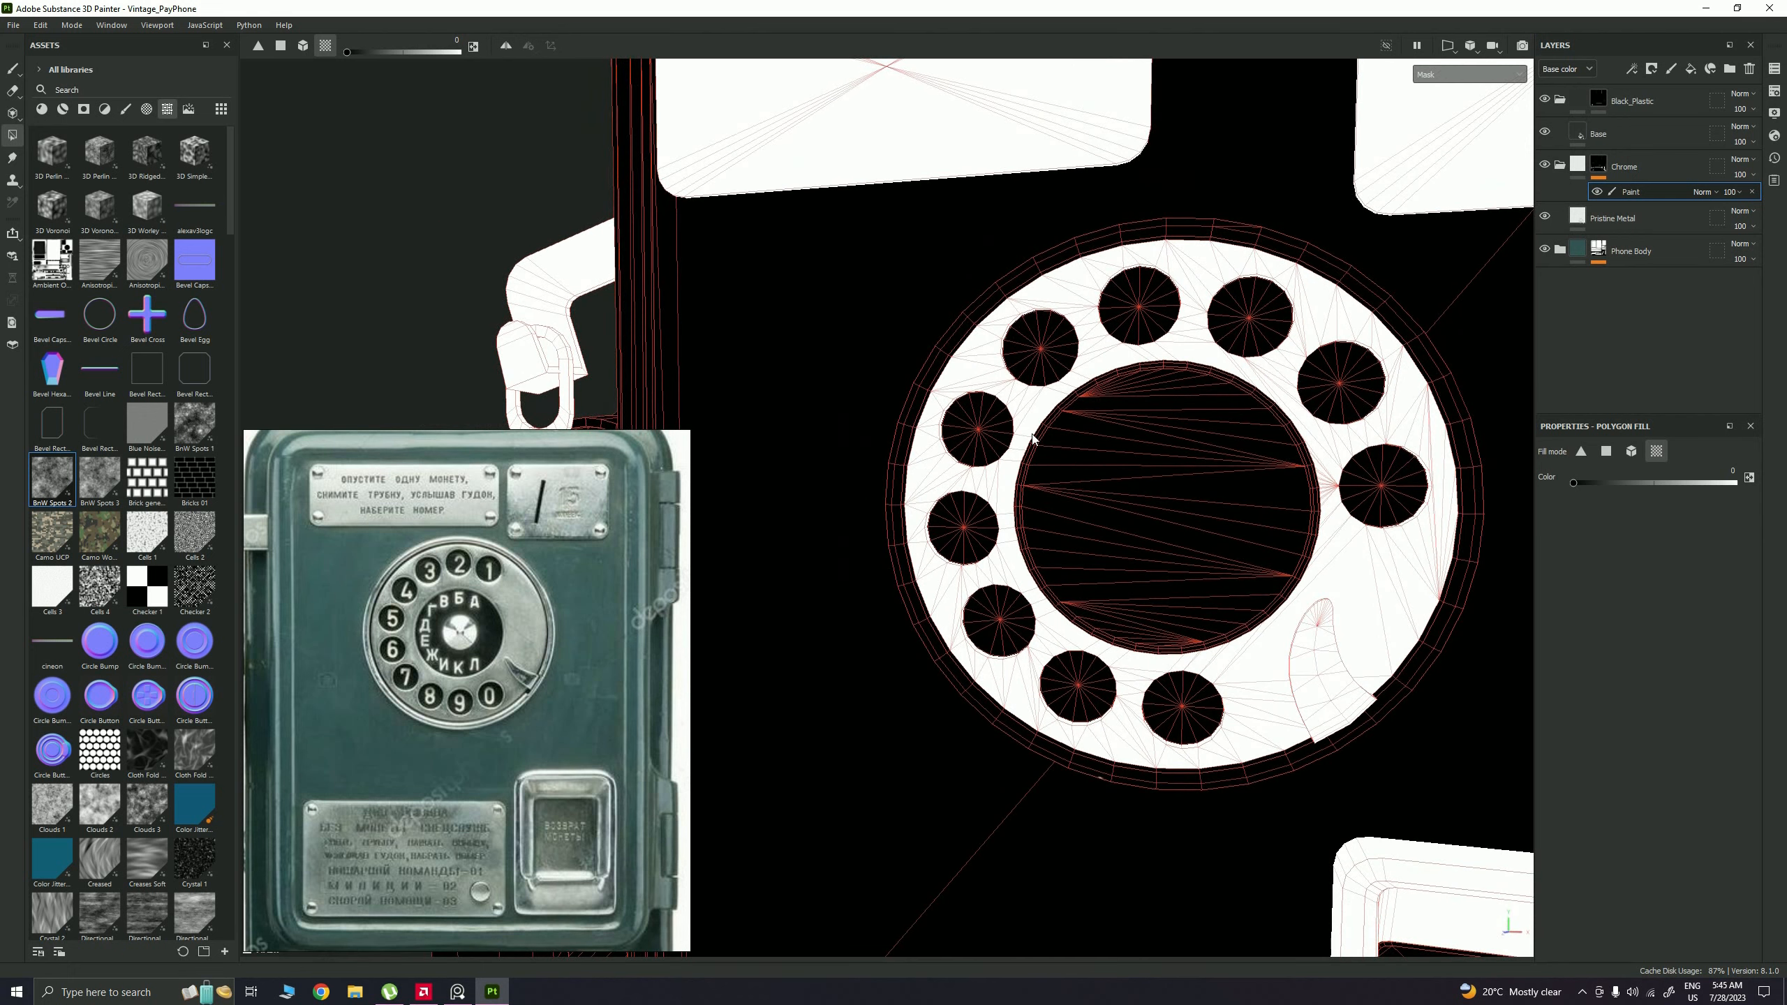
Step: Examine the masked rotary dial and the whole payphone in the material view under different lighting angles
key("m")
left_click_drag(1044, 505, 800, 378, "alt")
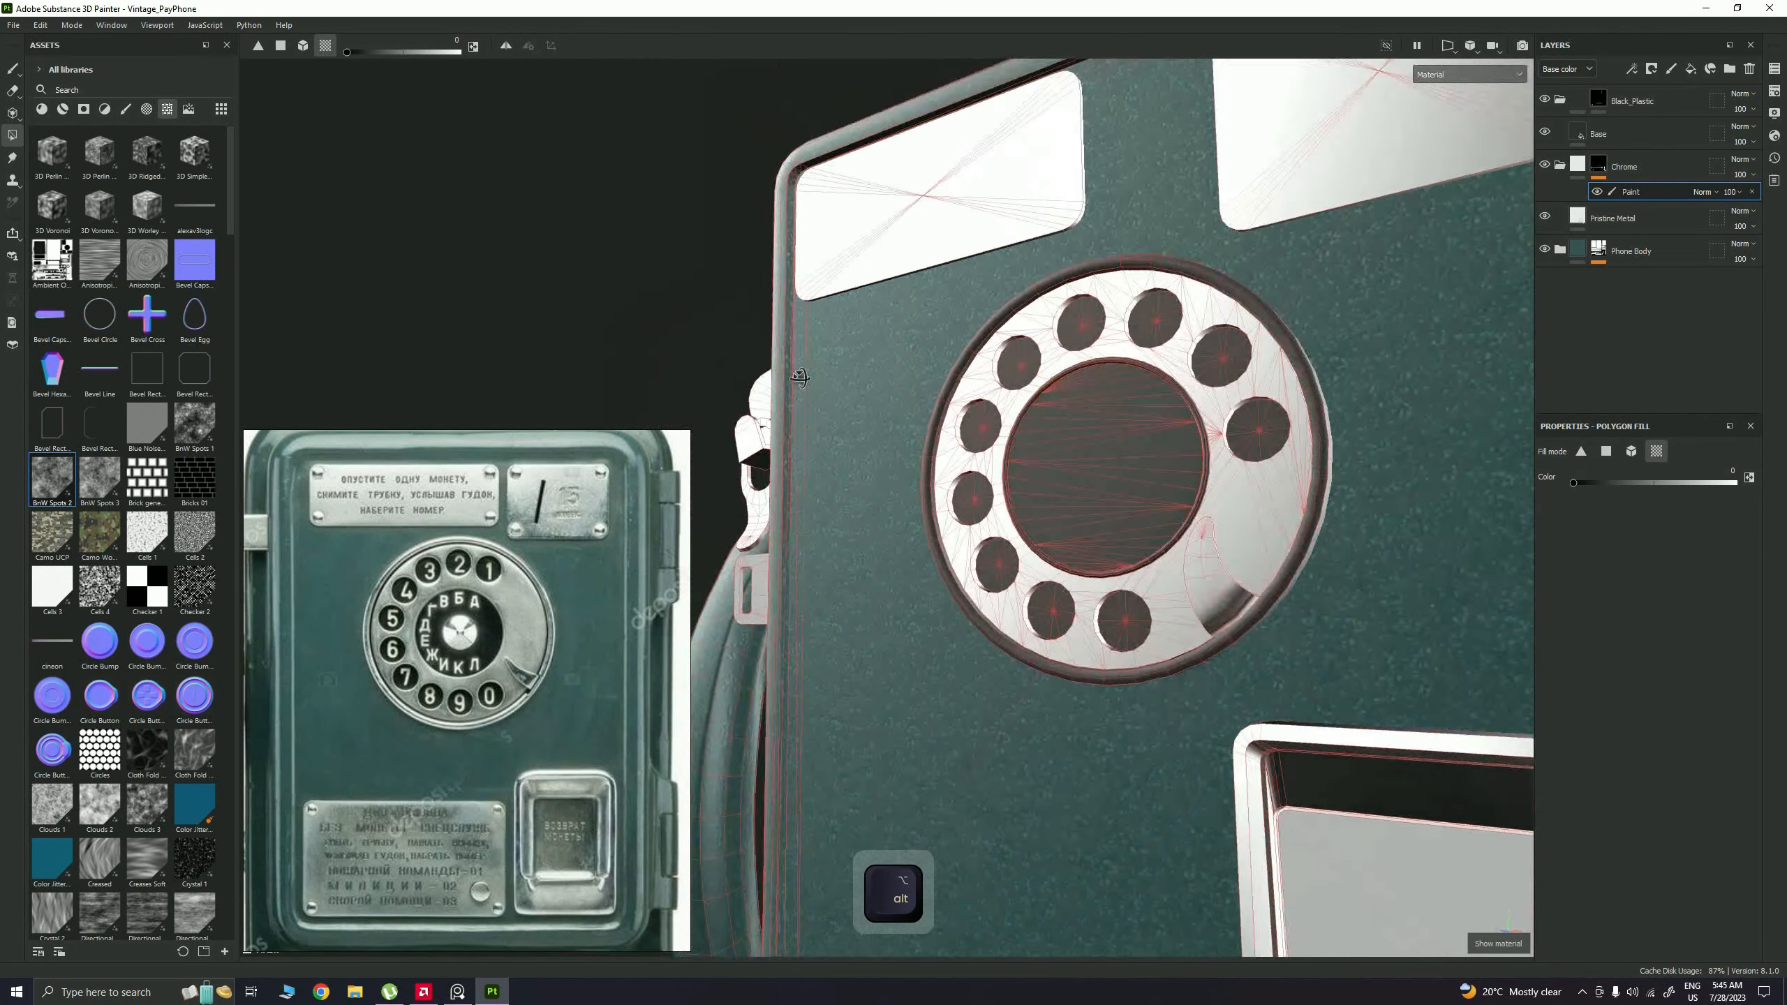
mouse_move(800, 378)
right_mouse_down("alt")
mouse_move(941, 507)
mouse_move(1002, 510)
right_mouse_up("alt")
key("1")
left_click_drag(1002, 512, 1062, 479, "alt")
right_click_drag(1062, 479, 1571, 221, "shift")
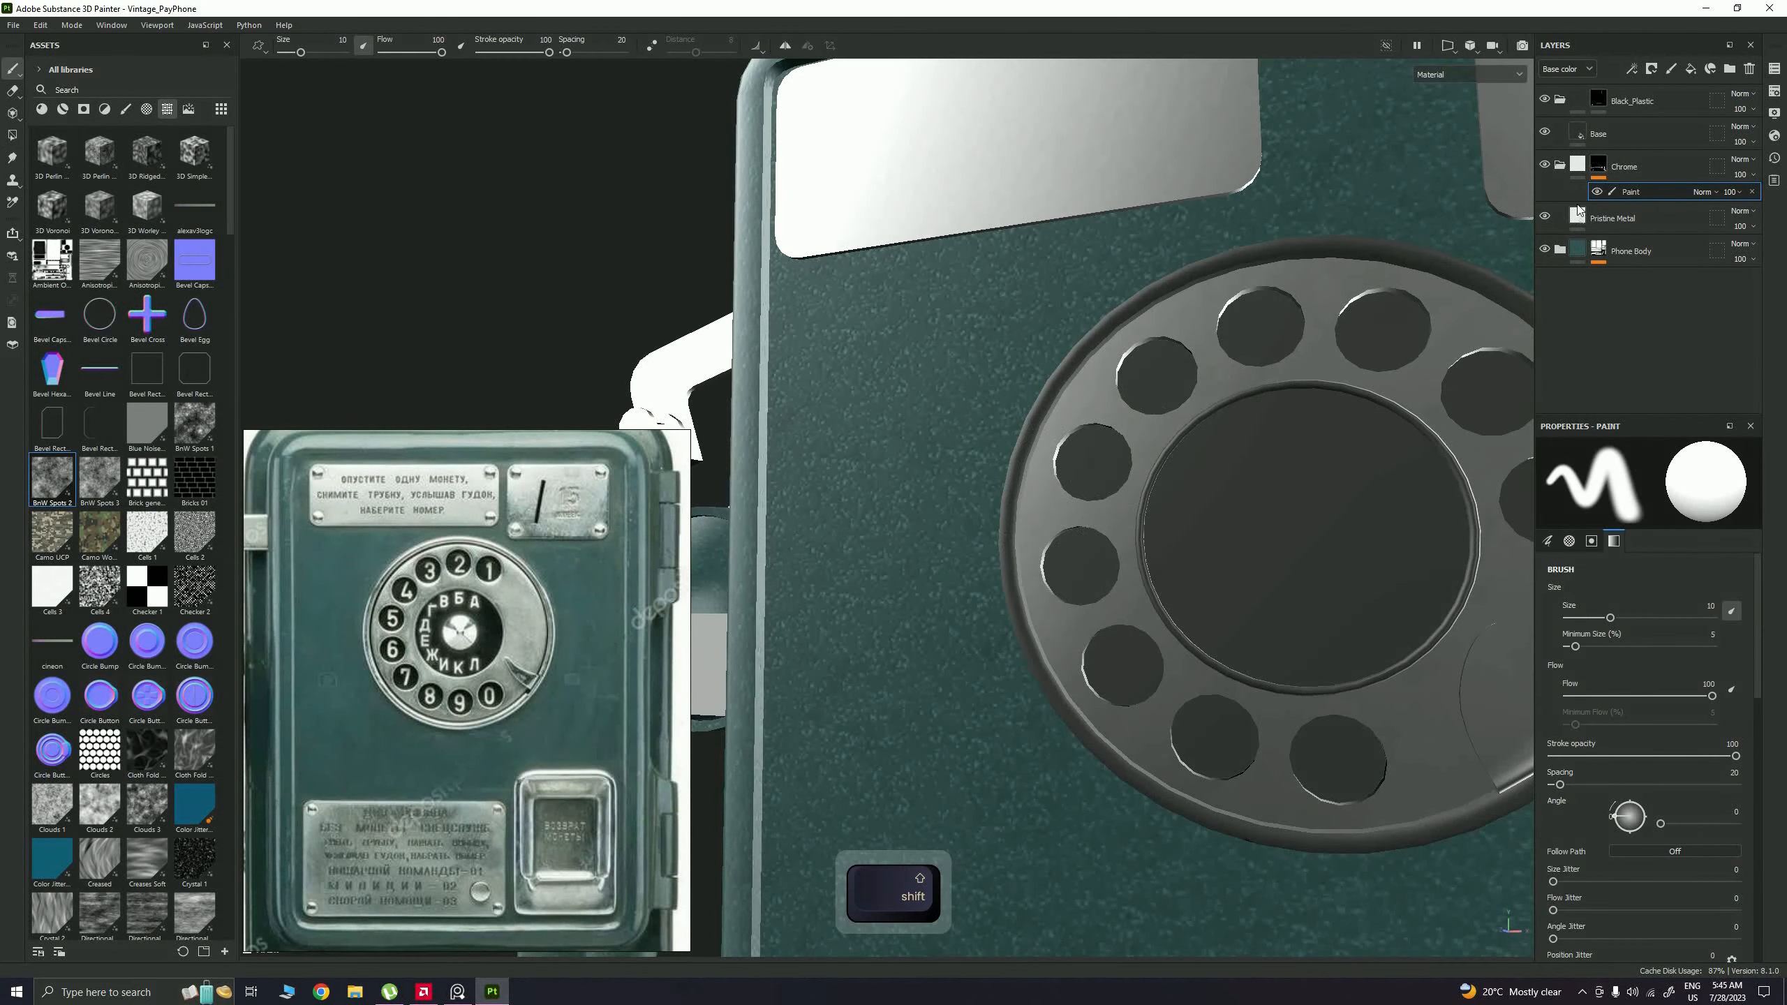
left_click_drag(1097, 365, 1125, 563, "alt")
right_click_drag(1125, 564, 661, 598, "alt")
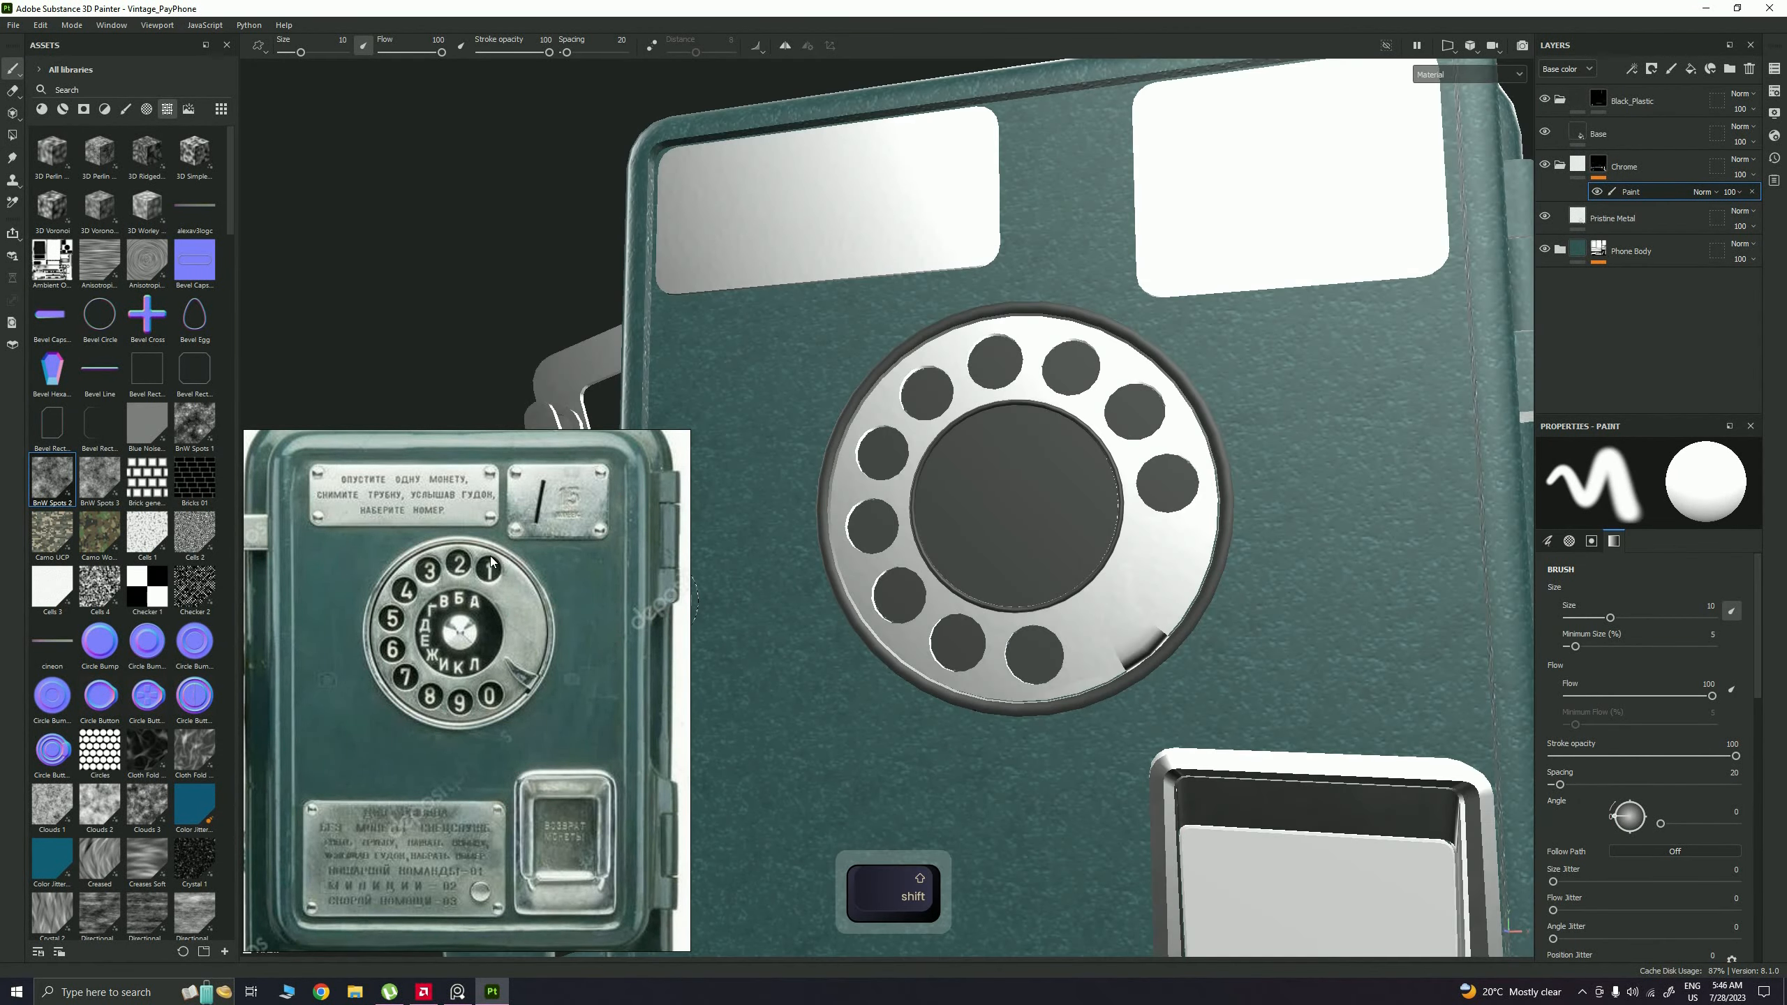
scroll(394, 735, "down", 3)
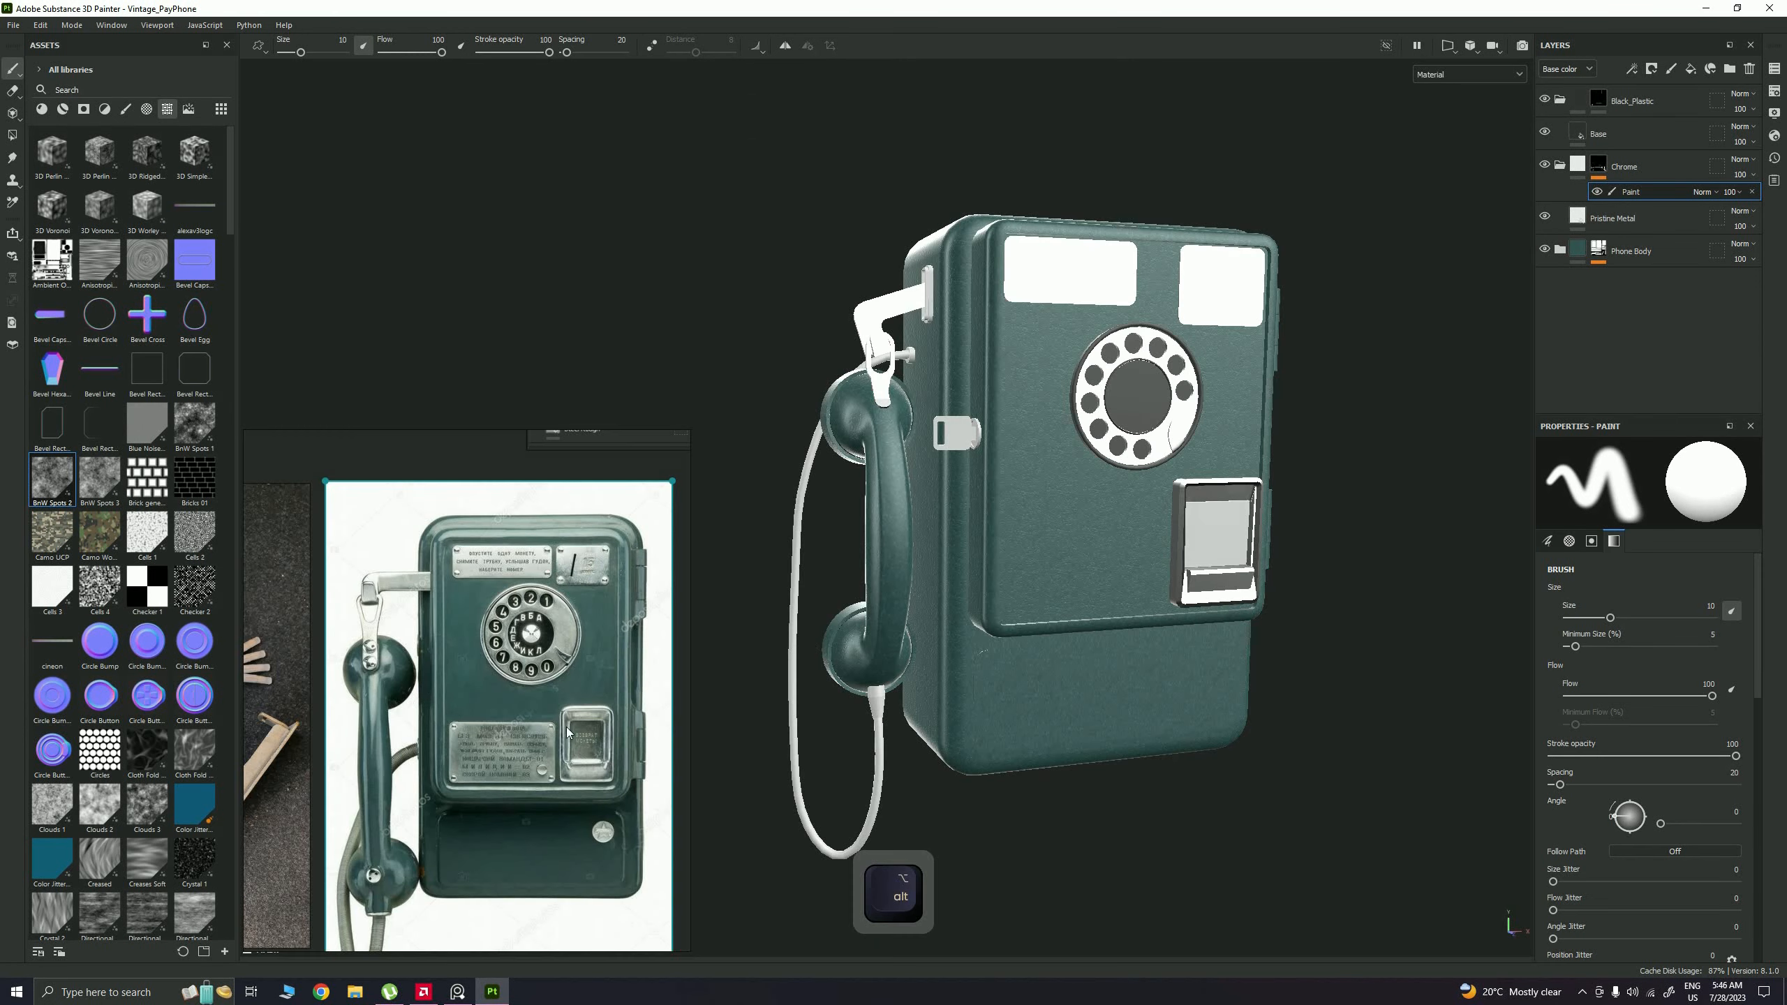
middle_click_drag(894, 786, 962, 666, "alt")
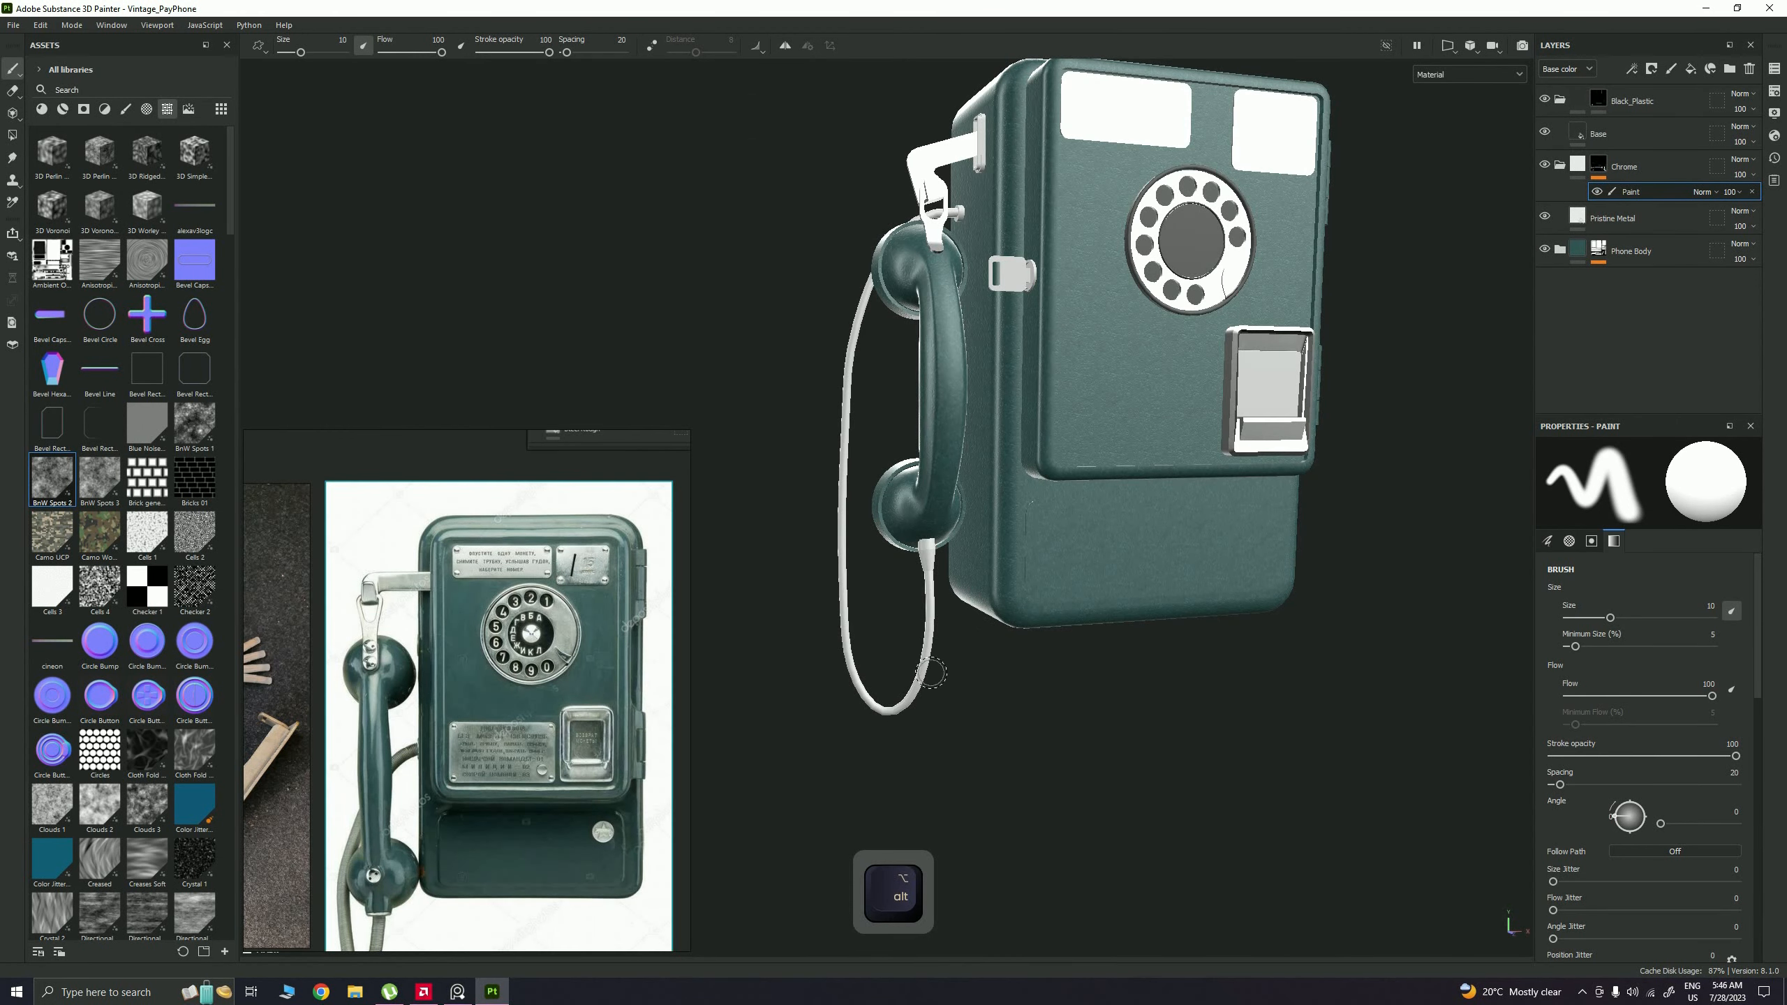
Step: Find the reference photo showing the handset cord of the light green payphone
scroll(654, 553, "down", 8)
middle_click_drag(335, 603, 419, 591)
scroll(416, 587, "up", 7)
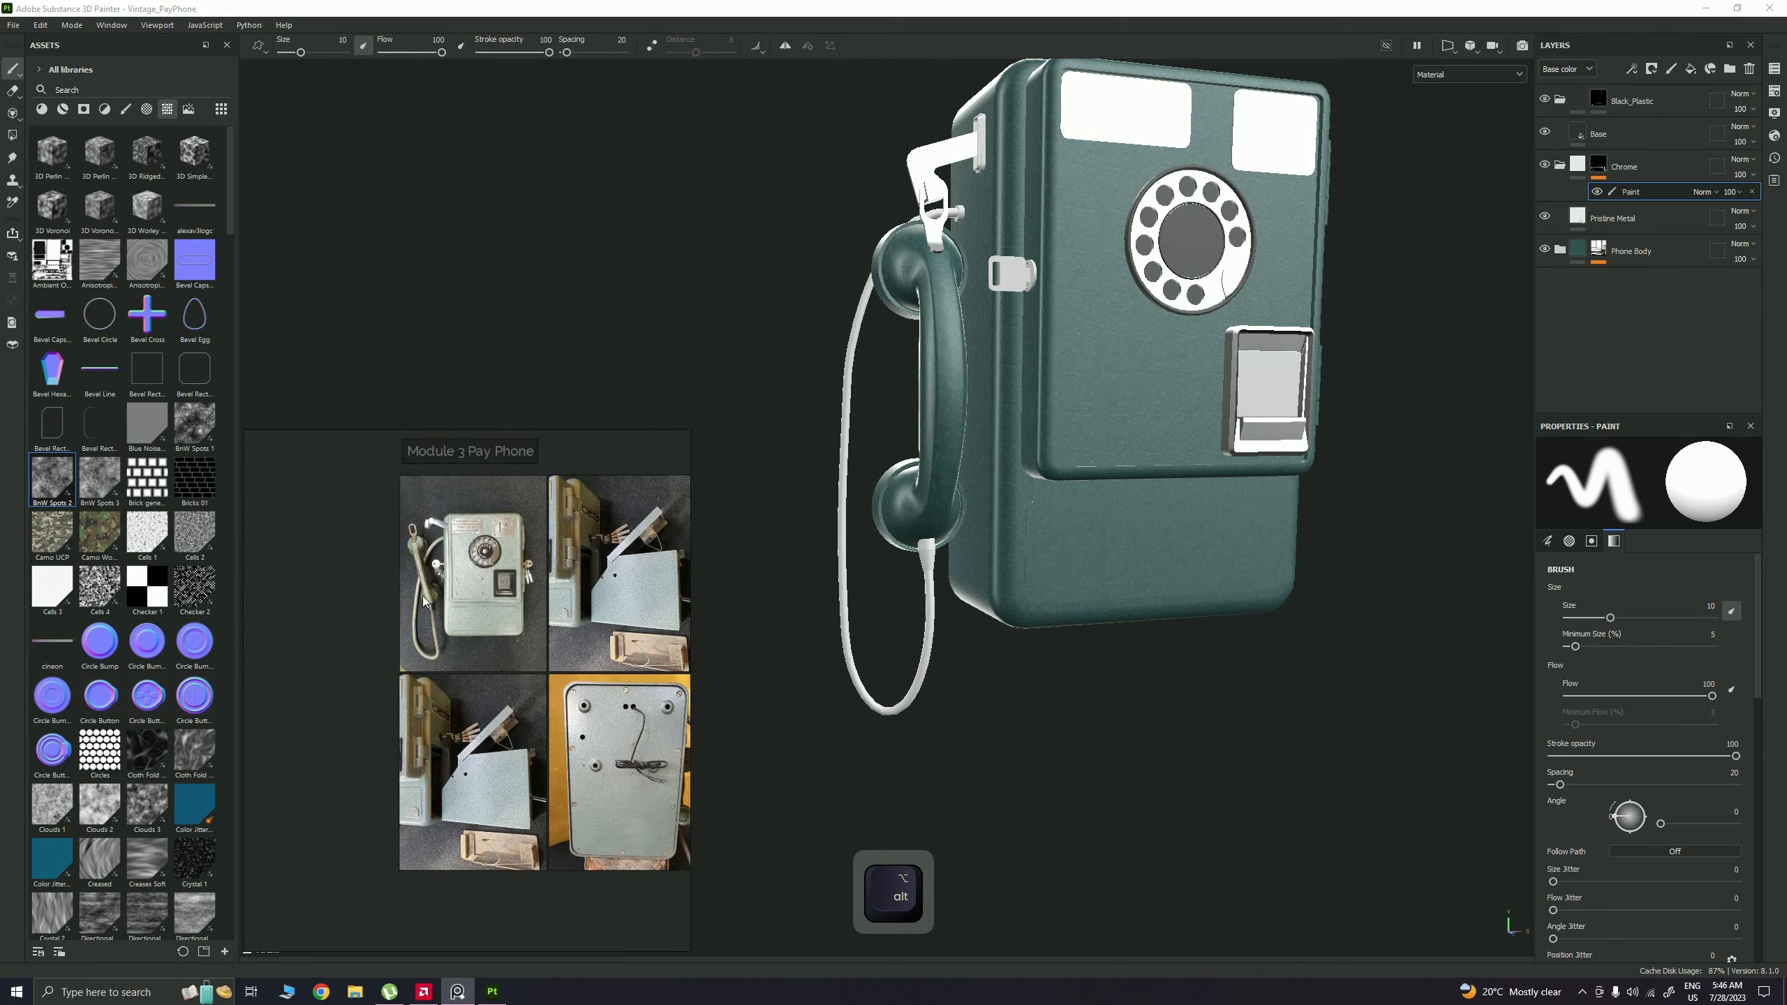
middle_click_drag(444, 659, 478, 707)
Step: Add a fill layer above Black_Plastic and group it in a folder named Wire
left_click(1650, 104)
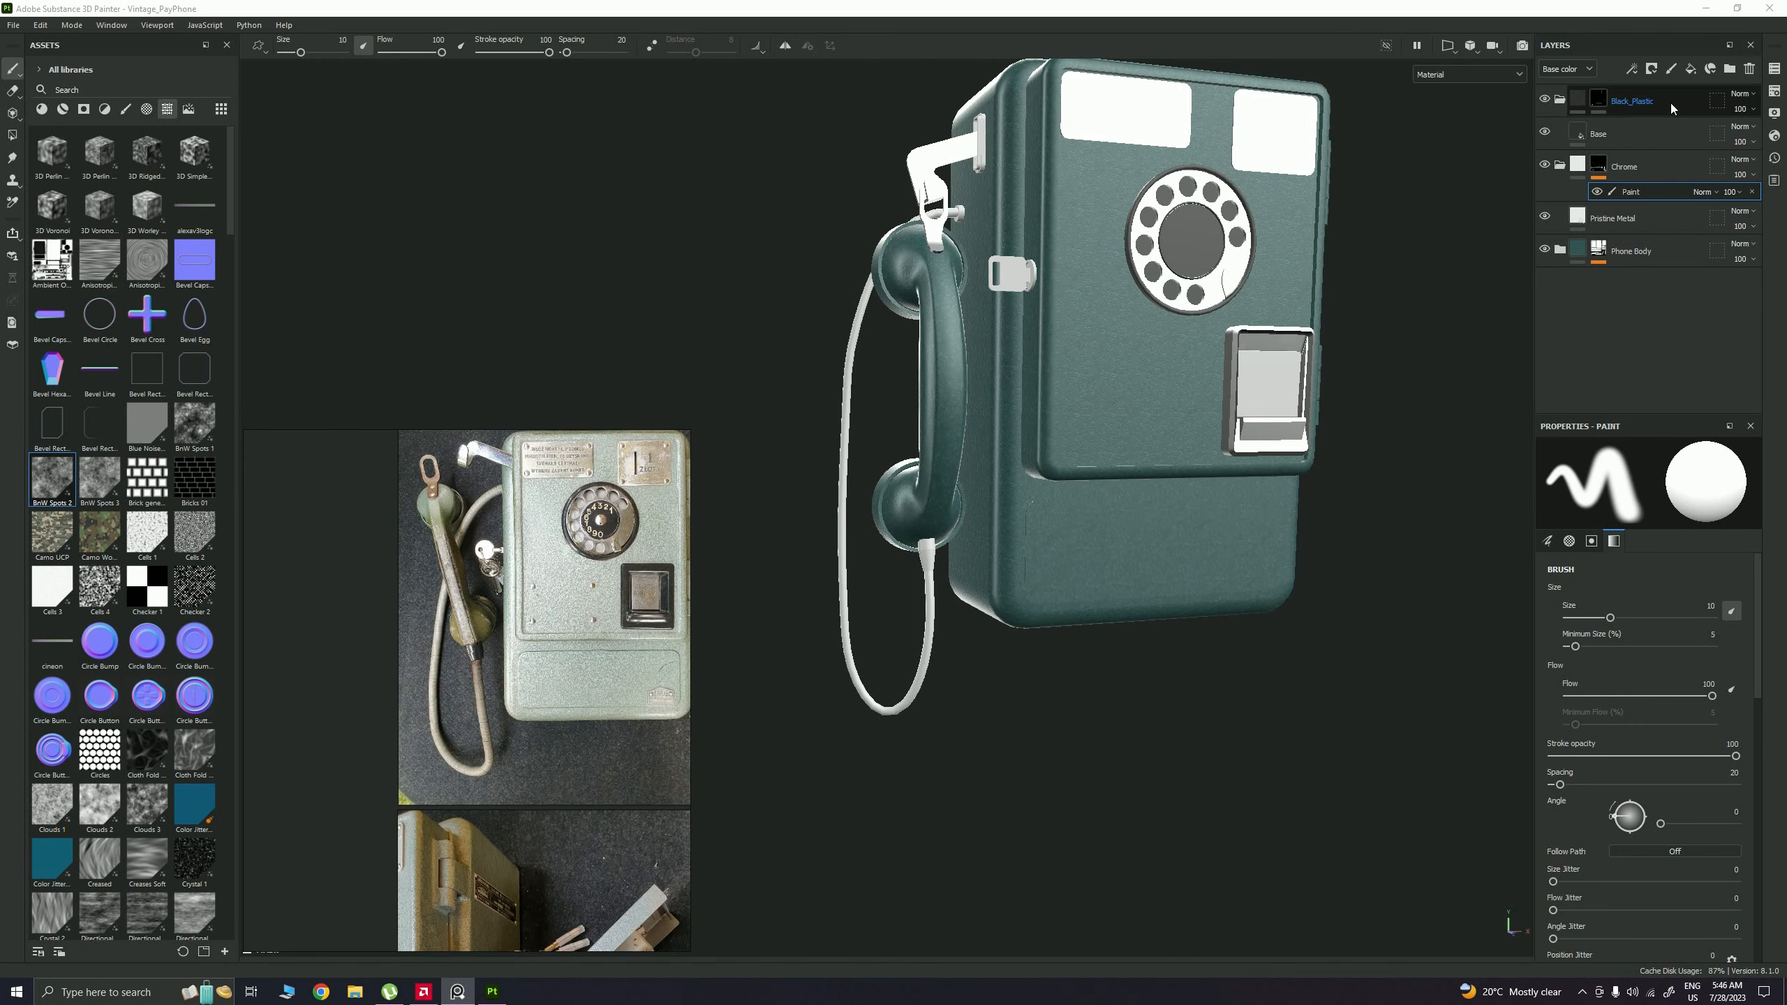
left_click(1689, 69)
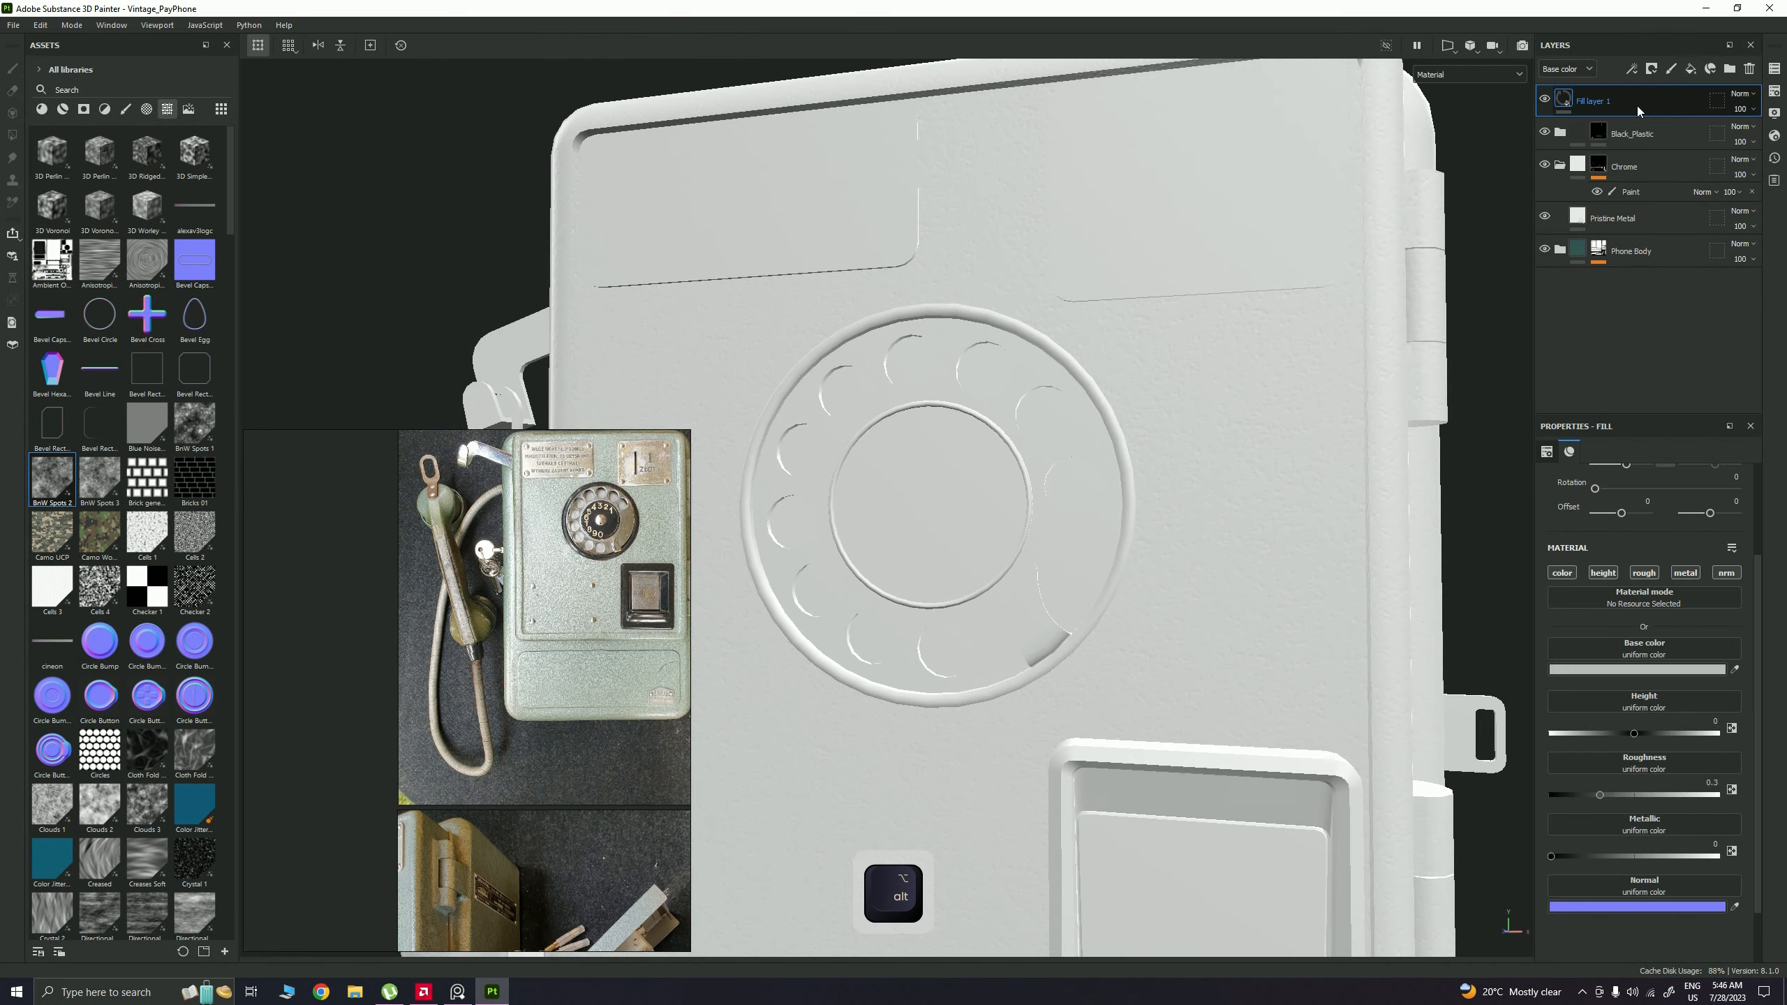
key("ctrl+g")
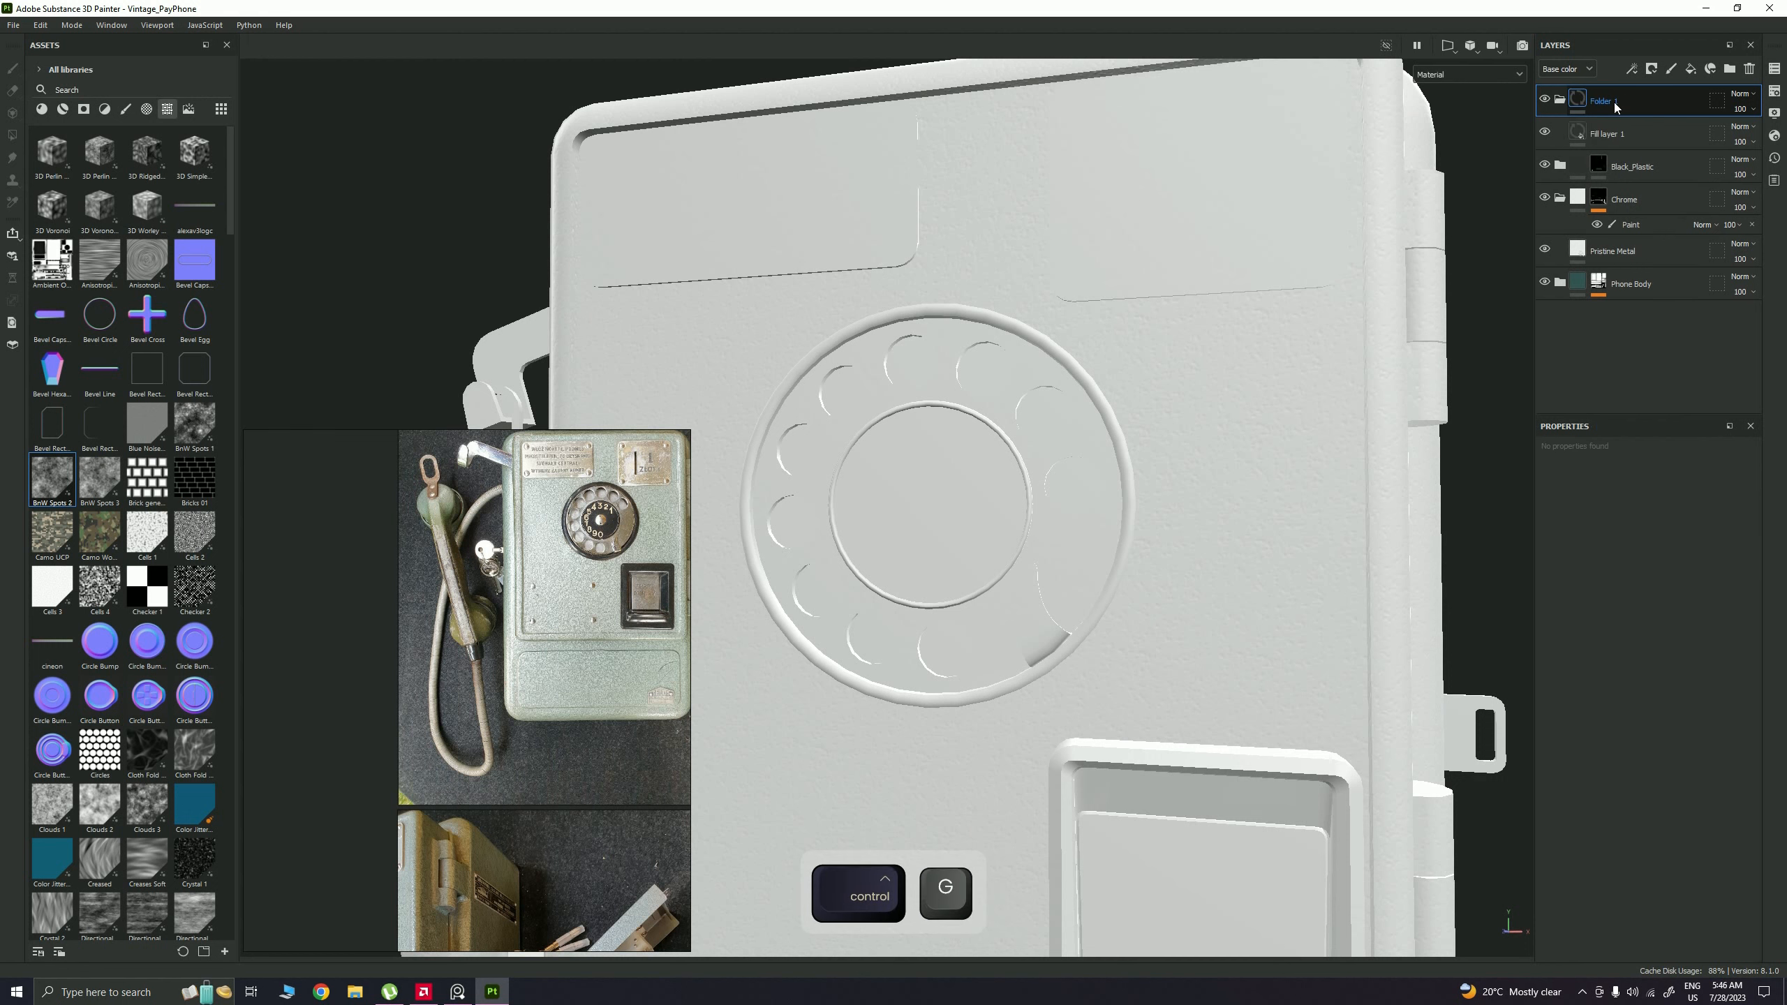
double_click(1601, 101)
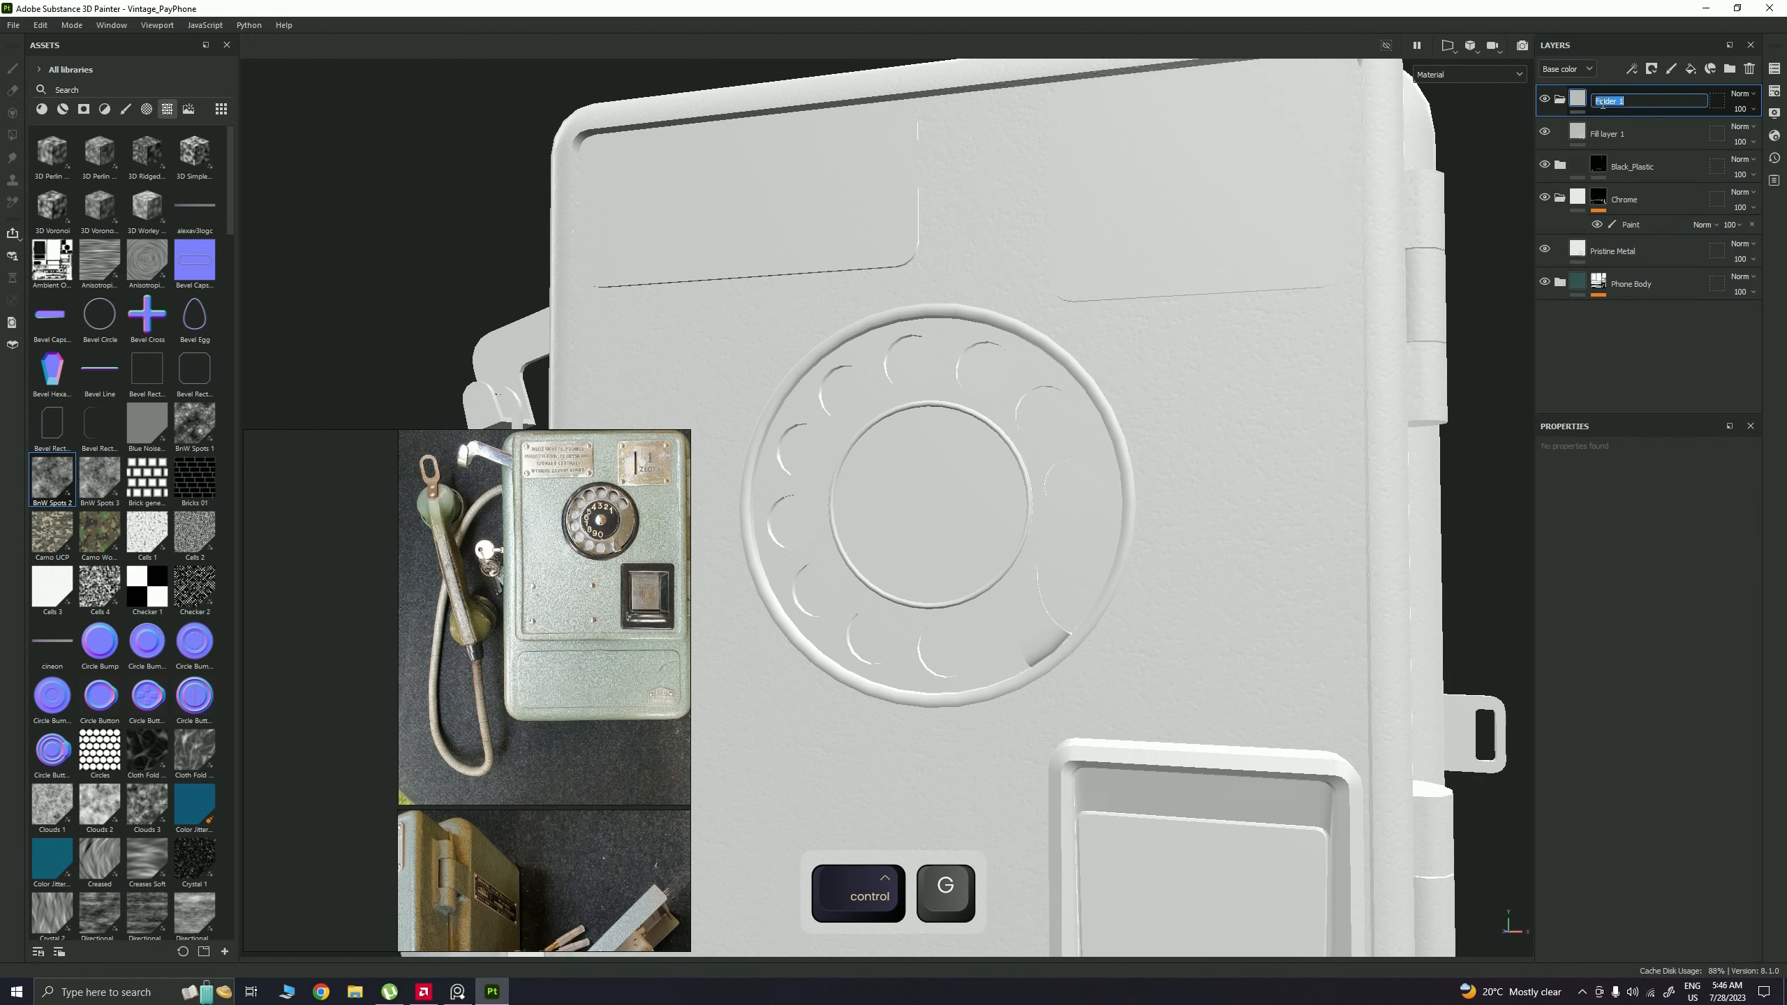
type("Wire")
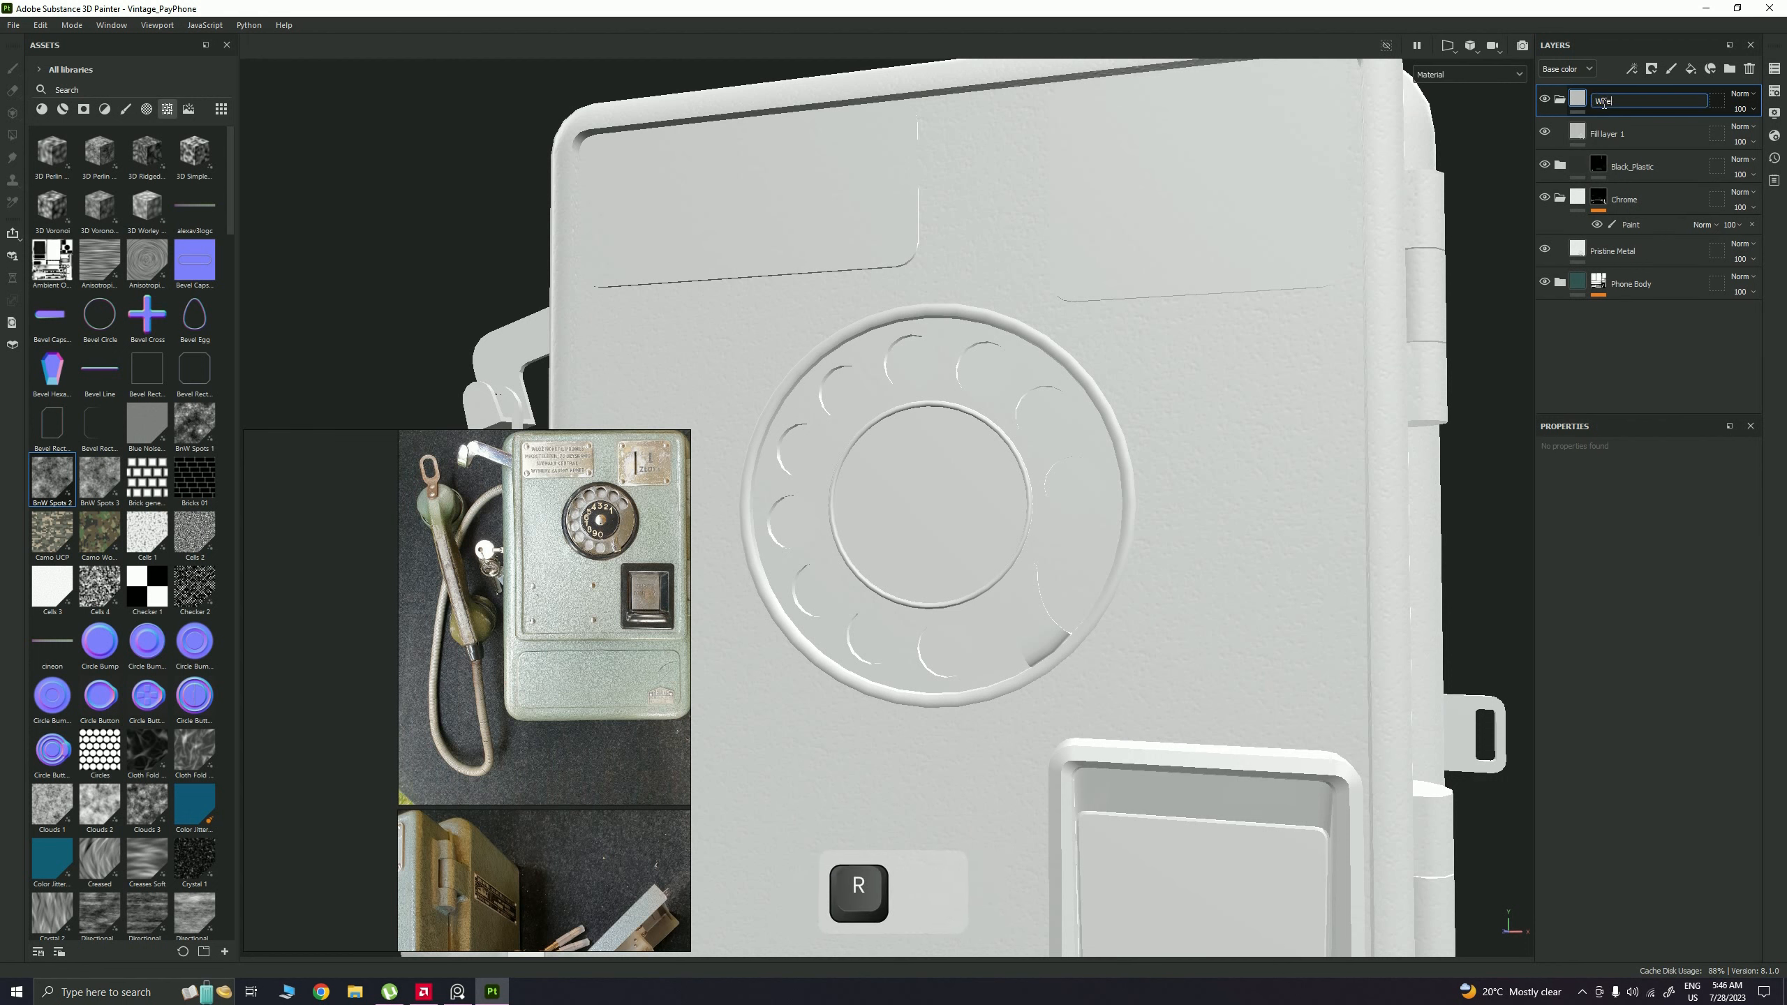
key("Return")
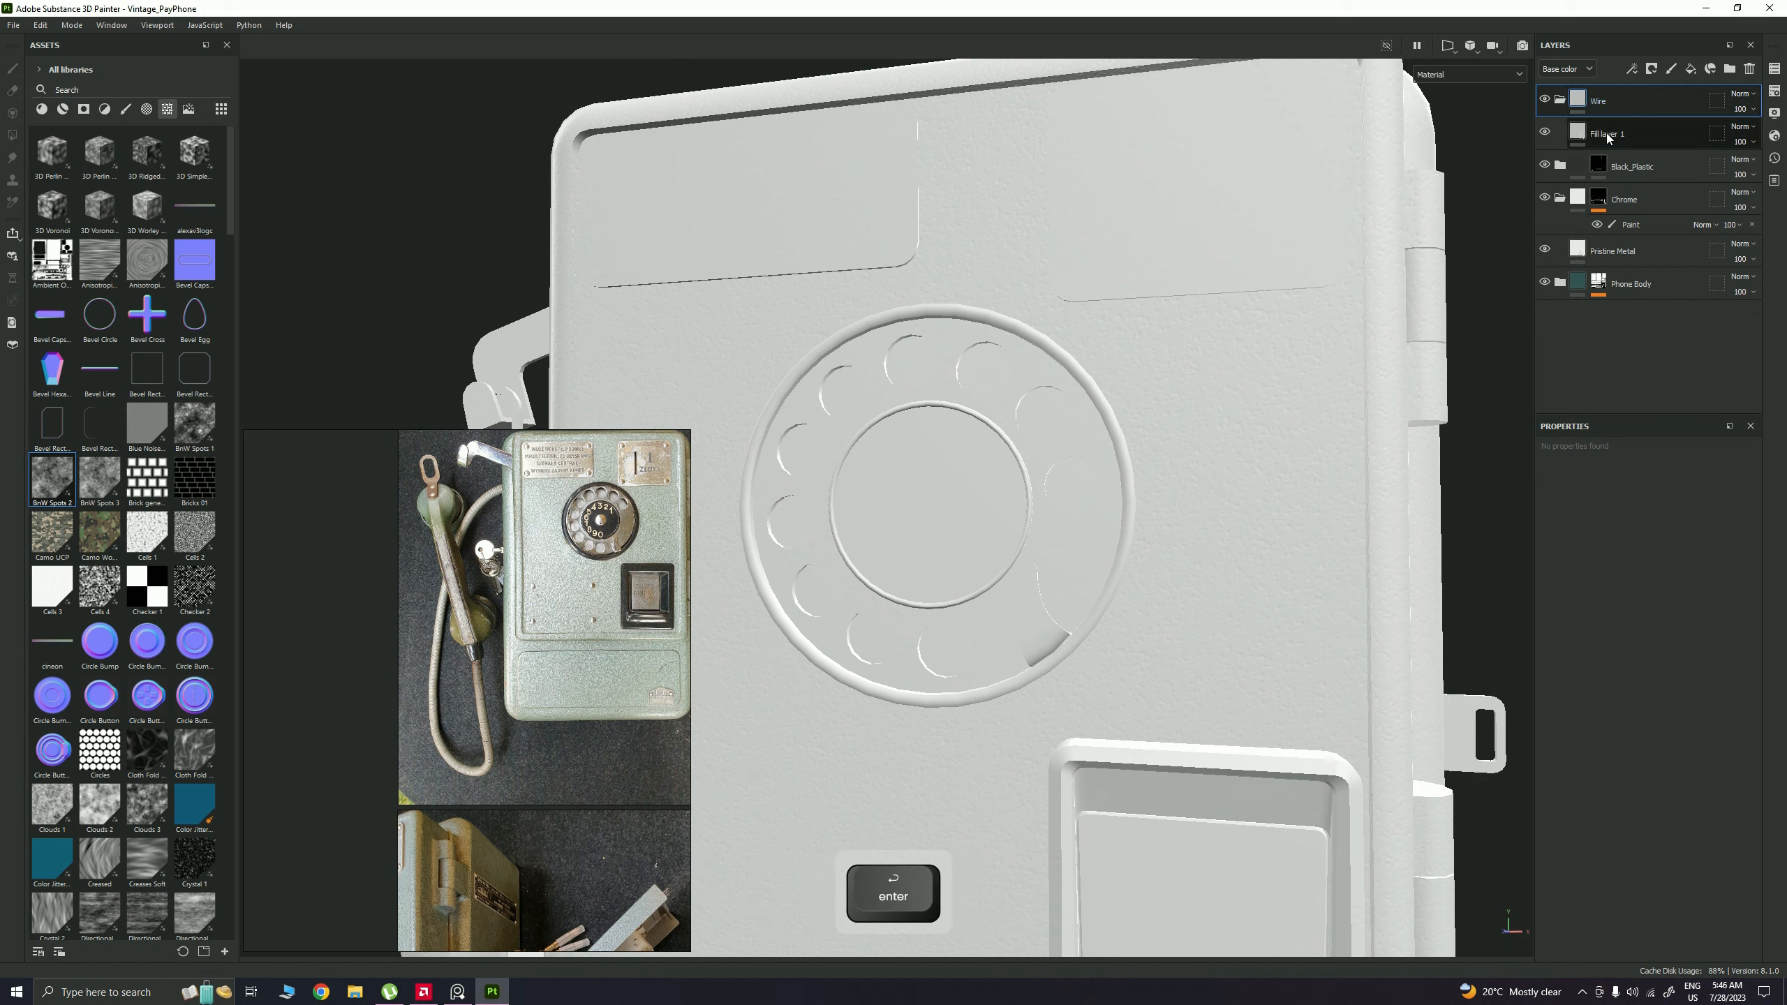
Step: Rename the Wire folder's fill layer as Base and restrict it to the color channel
double_click(1607, 134)
type("Base")
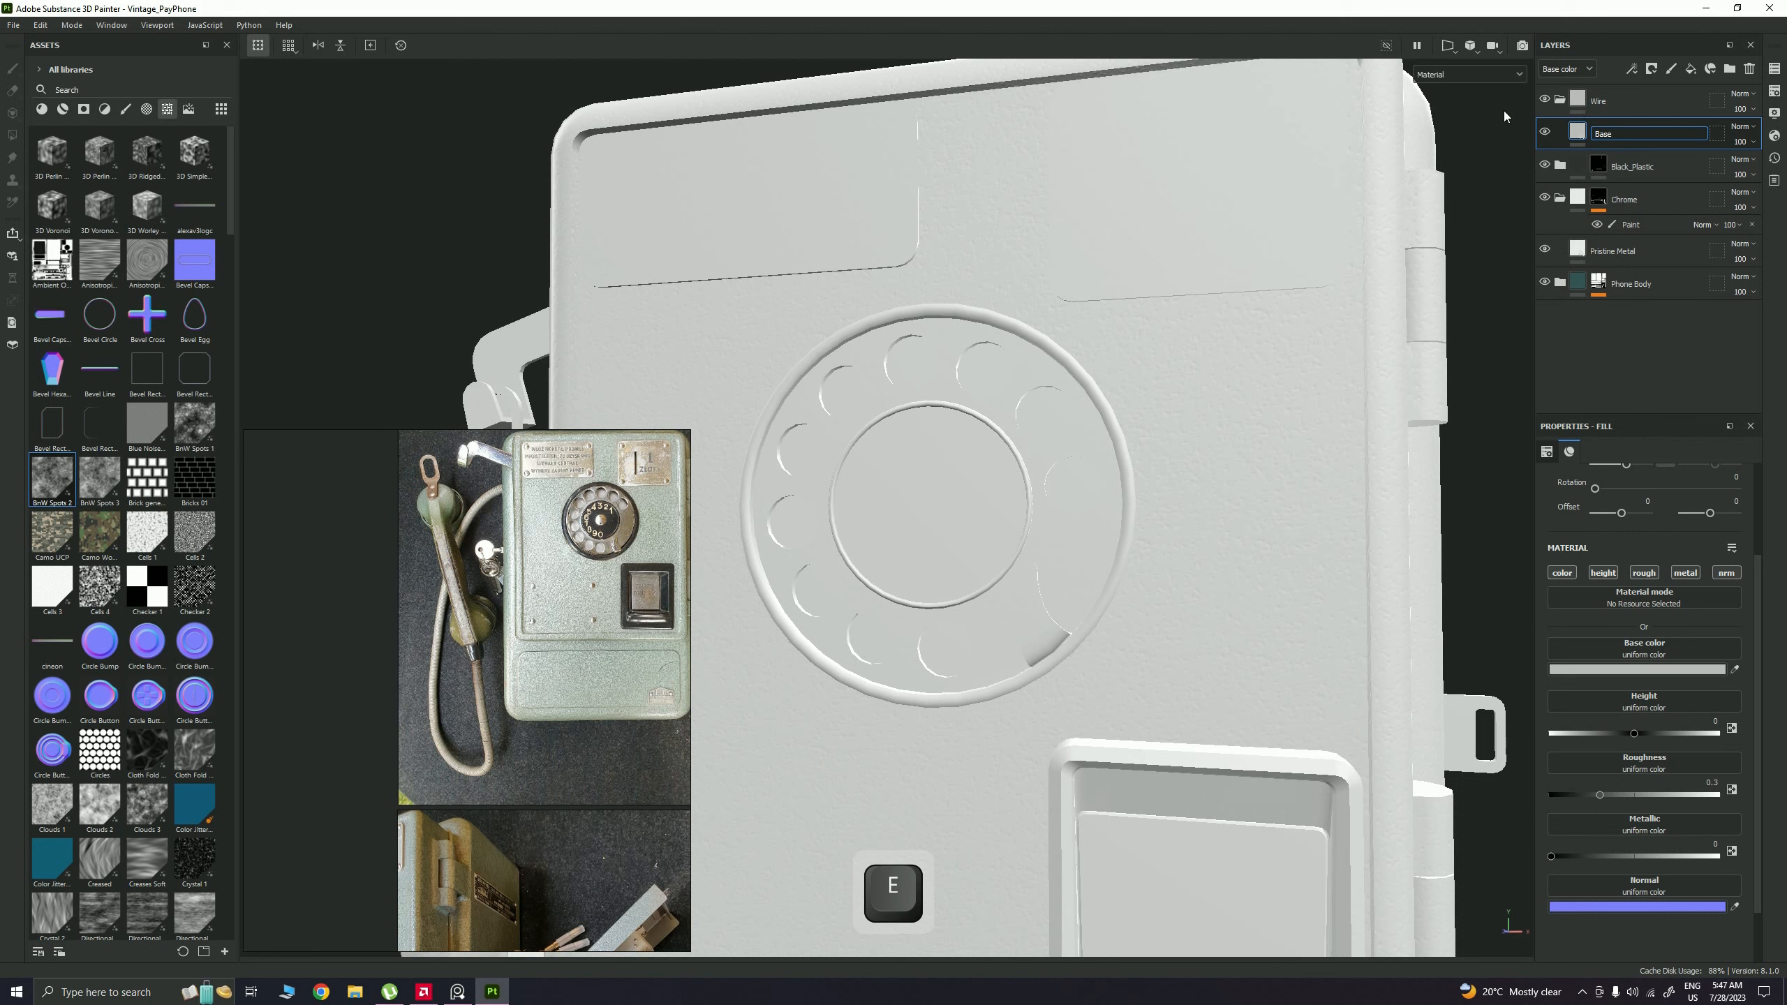
key("Return")
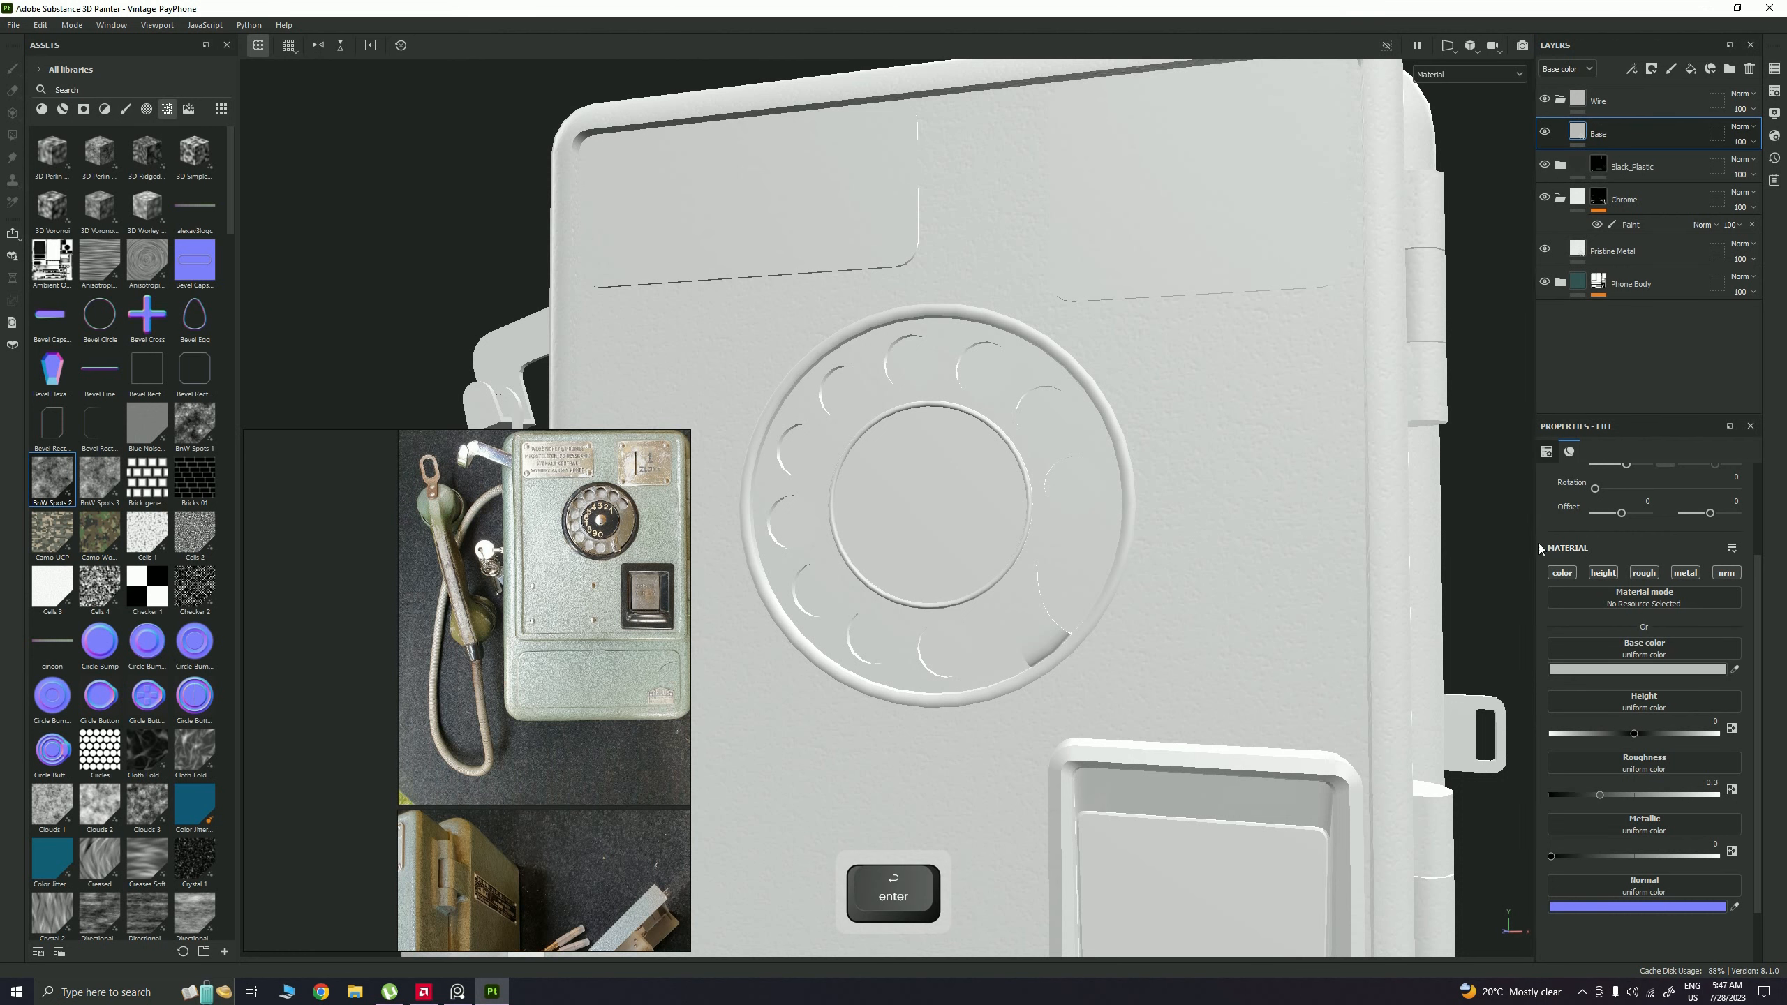
left_click(1563, 575, "alt")
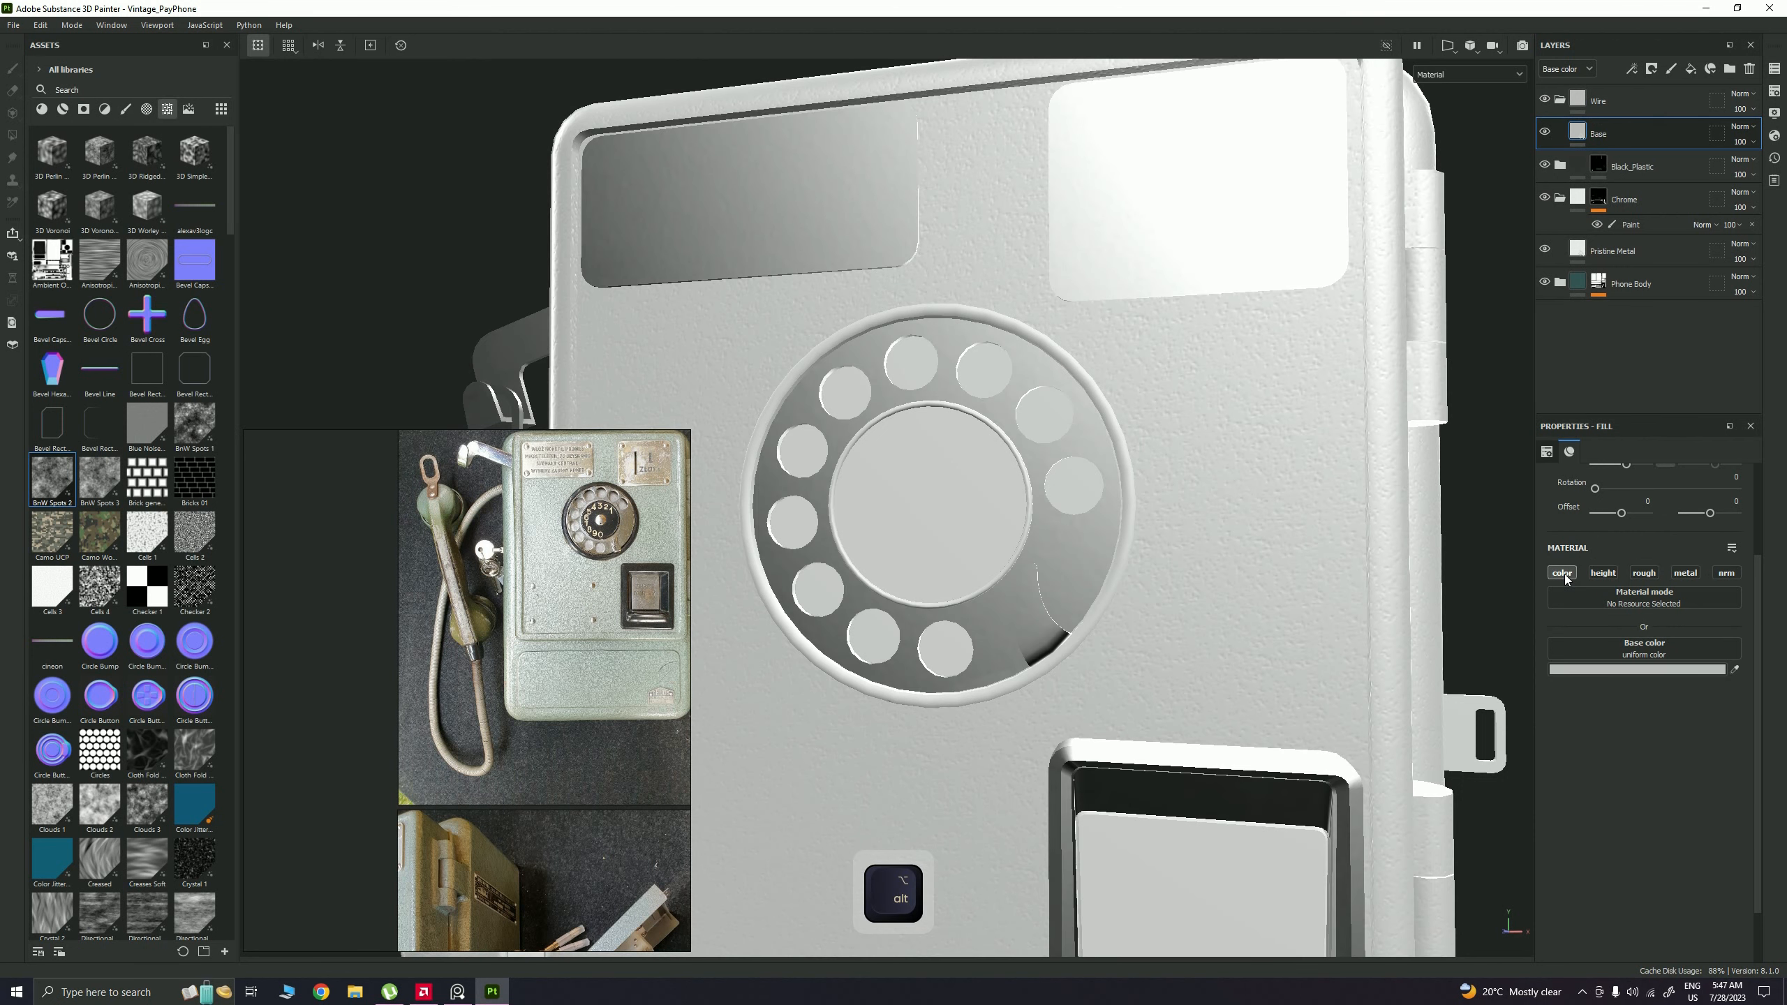
Step: Set the Base layer's base color to grey A9A9A9
right_click_drag(1269, 553, 1069, 511, "alt")
left_click_drag(1069, 511, 945, 487, "alt")
right_click_drag(945, 487, 887, 479, "alt")
middle_click_drag(886, 479, 914, 429, "alt")
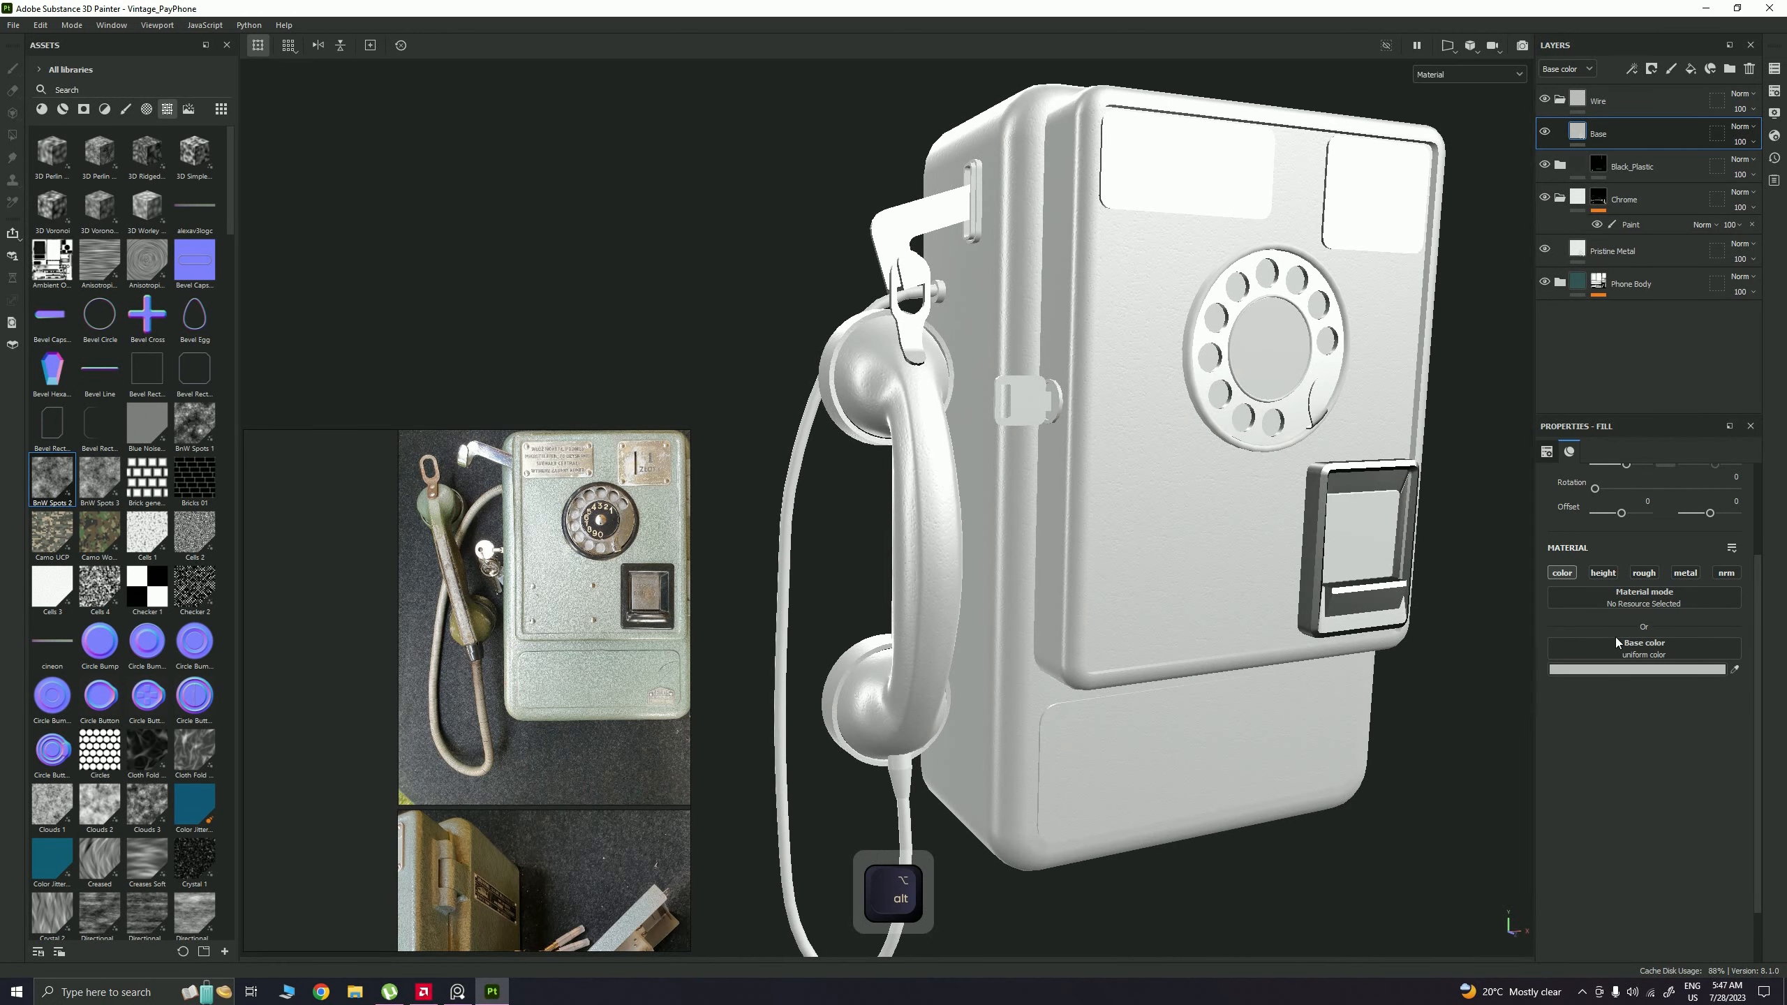
left_click(1663, 670)
mouse_move(1469, 808)
left_mouse_down()
mouse_move(1455, 767)
mouse_move(1443, 819)
mouse_move(1439, 800)
left_mouse_up()
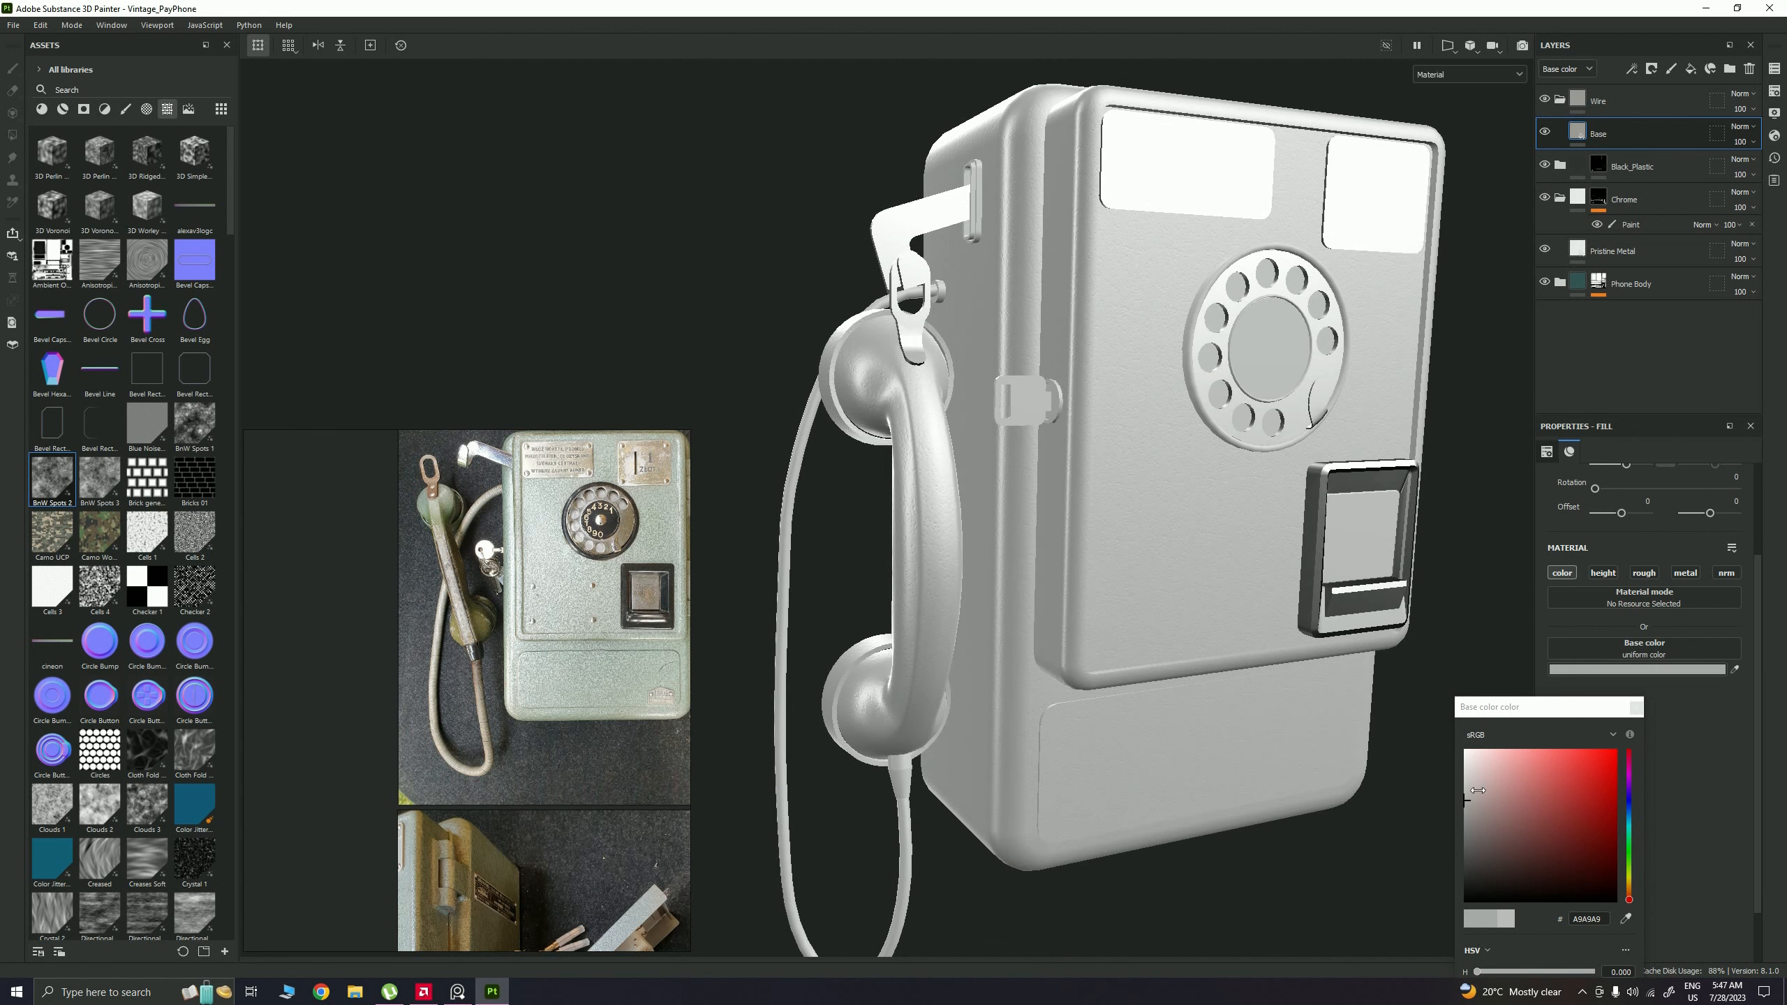
left_click(1636, 706)
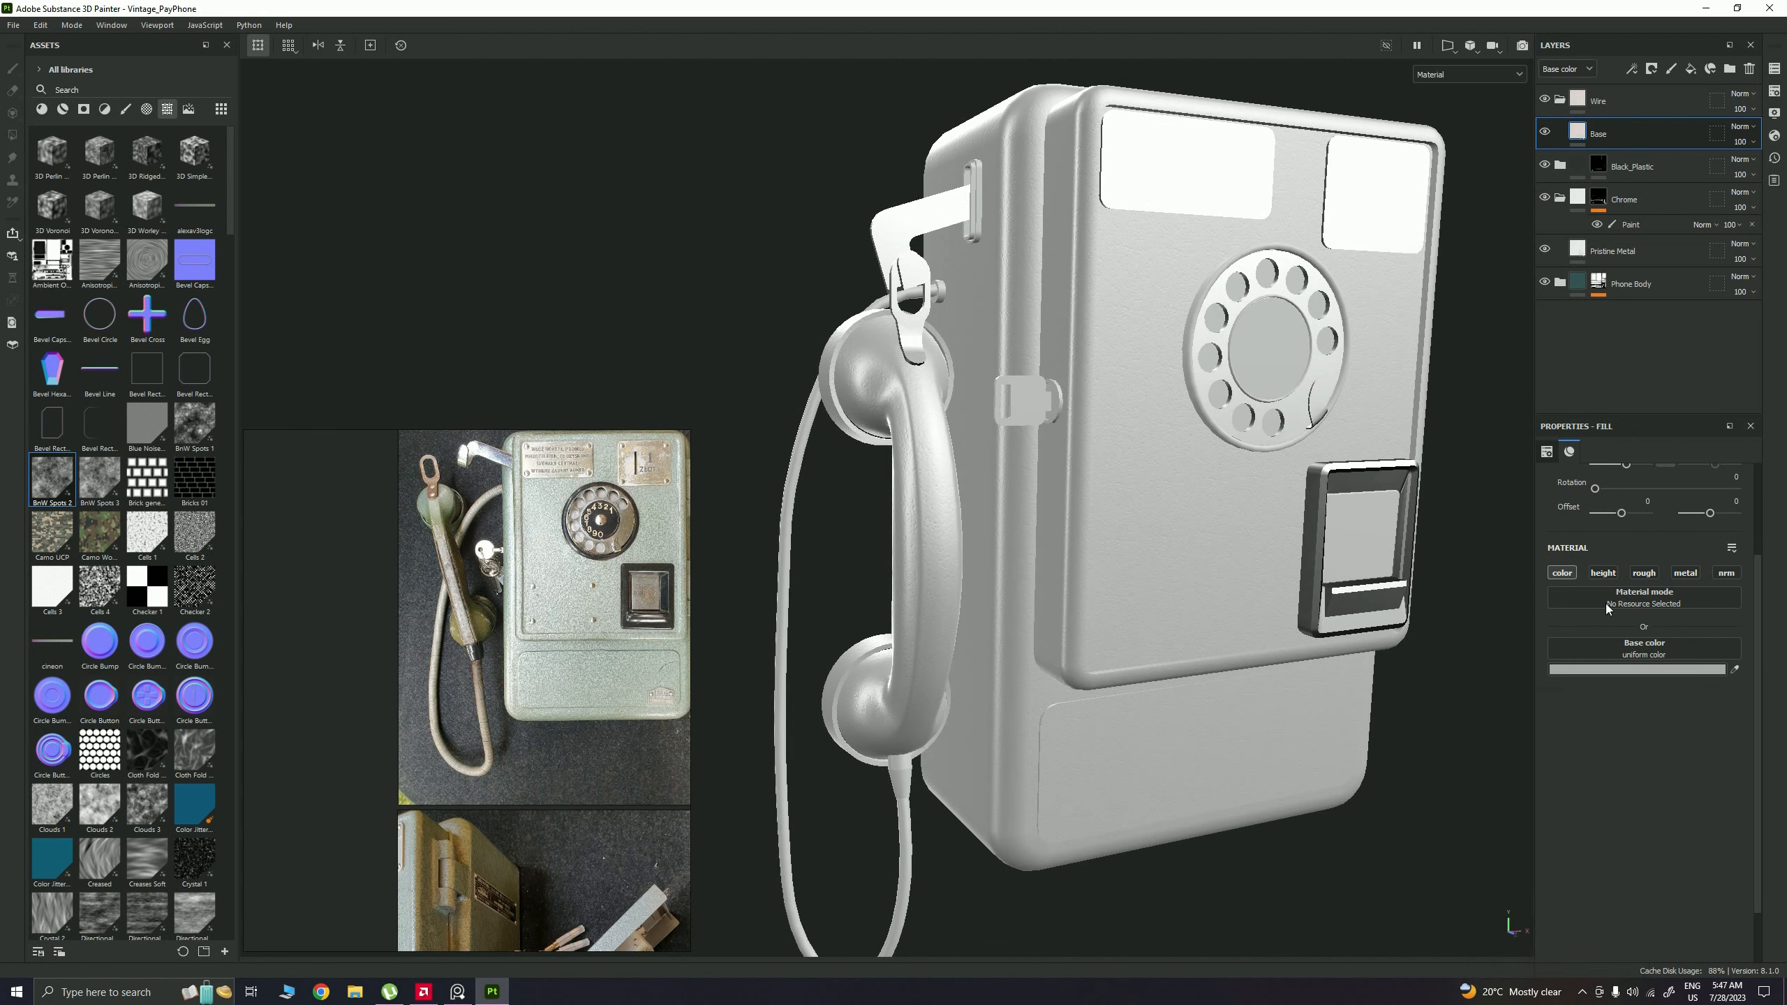
Step: Enable the roughness and metallic channels on the Base layer, setting roughness to about 0.147 and metallic to about 0.79
left_click(1641, 573)
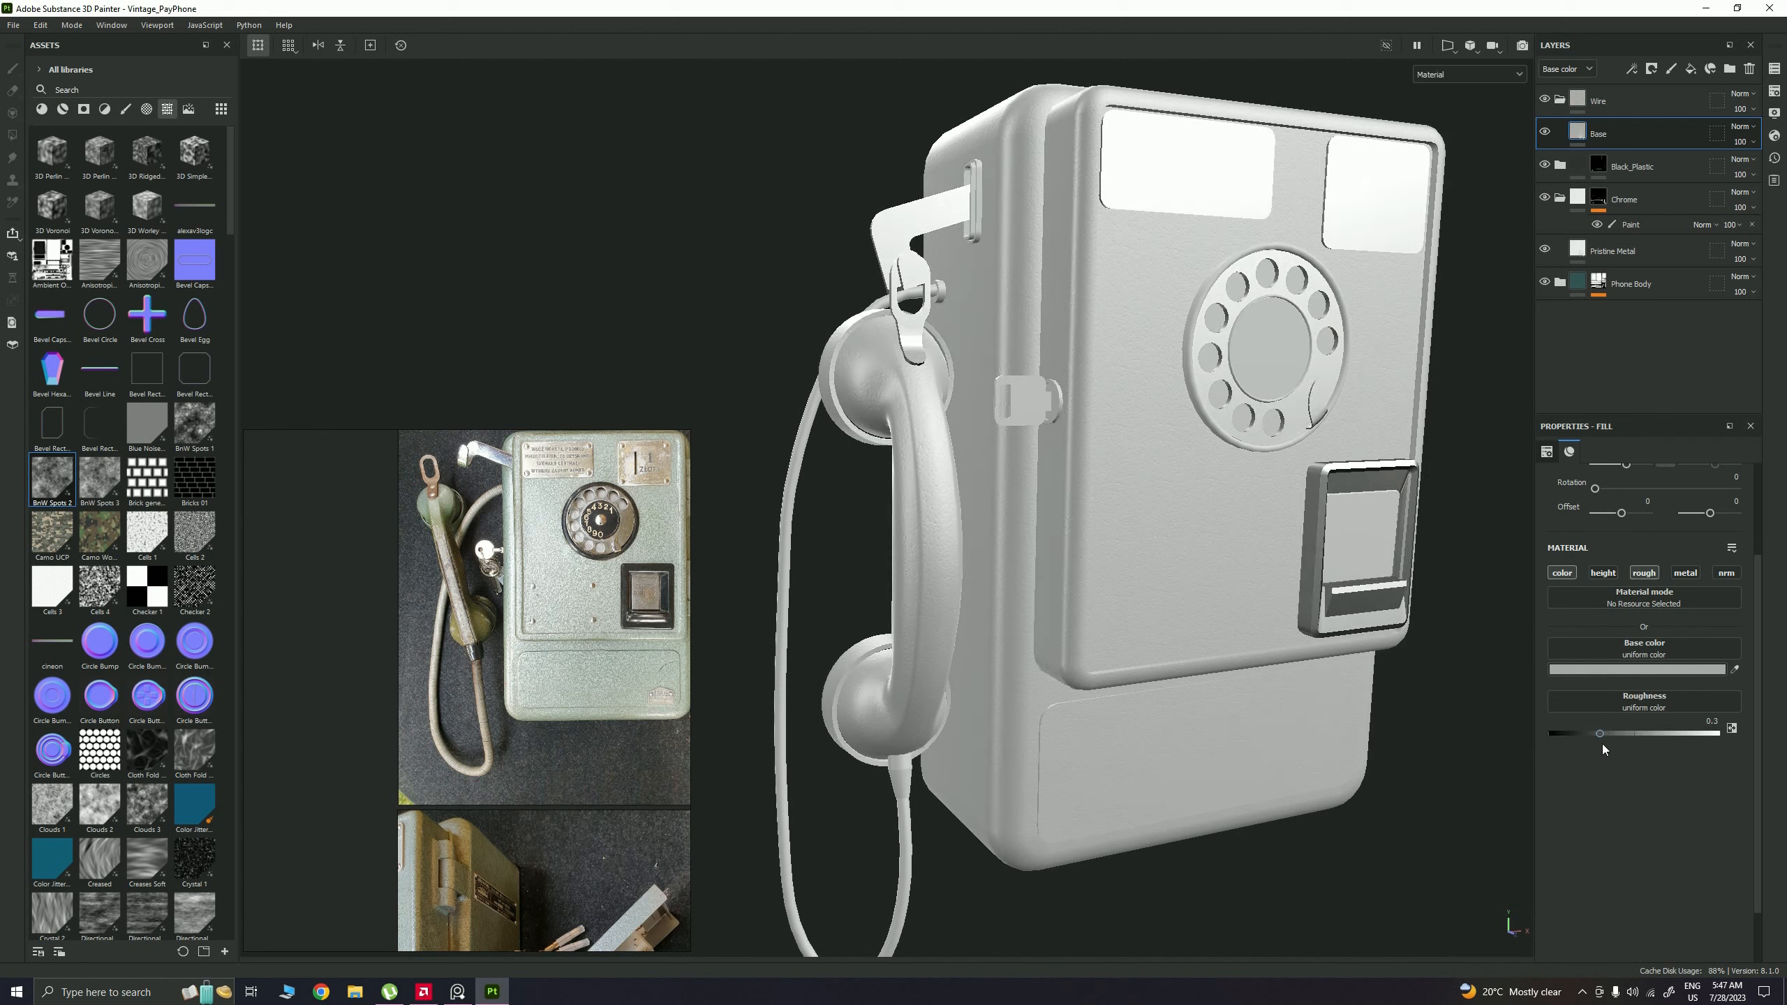
left_click_drag(1600, 735, 1573, 738)
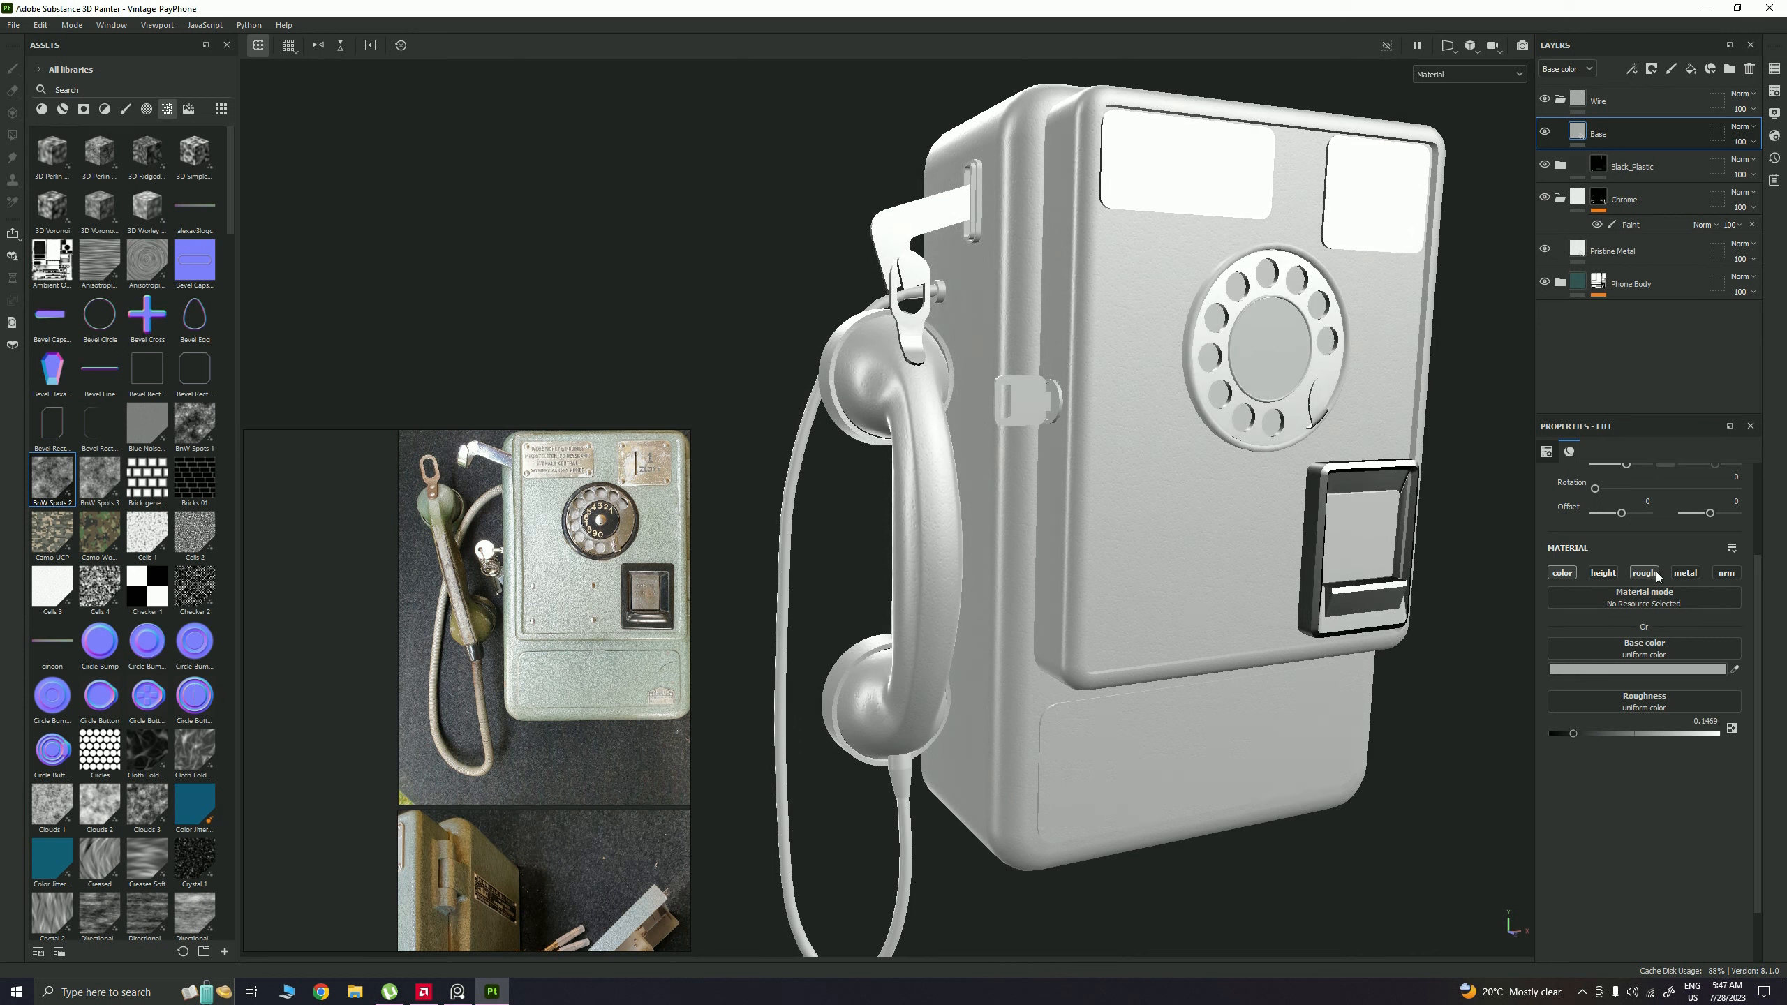
left_click(1684, 572)
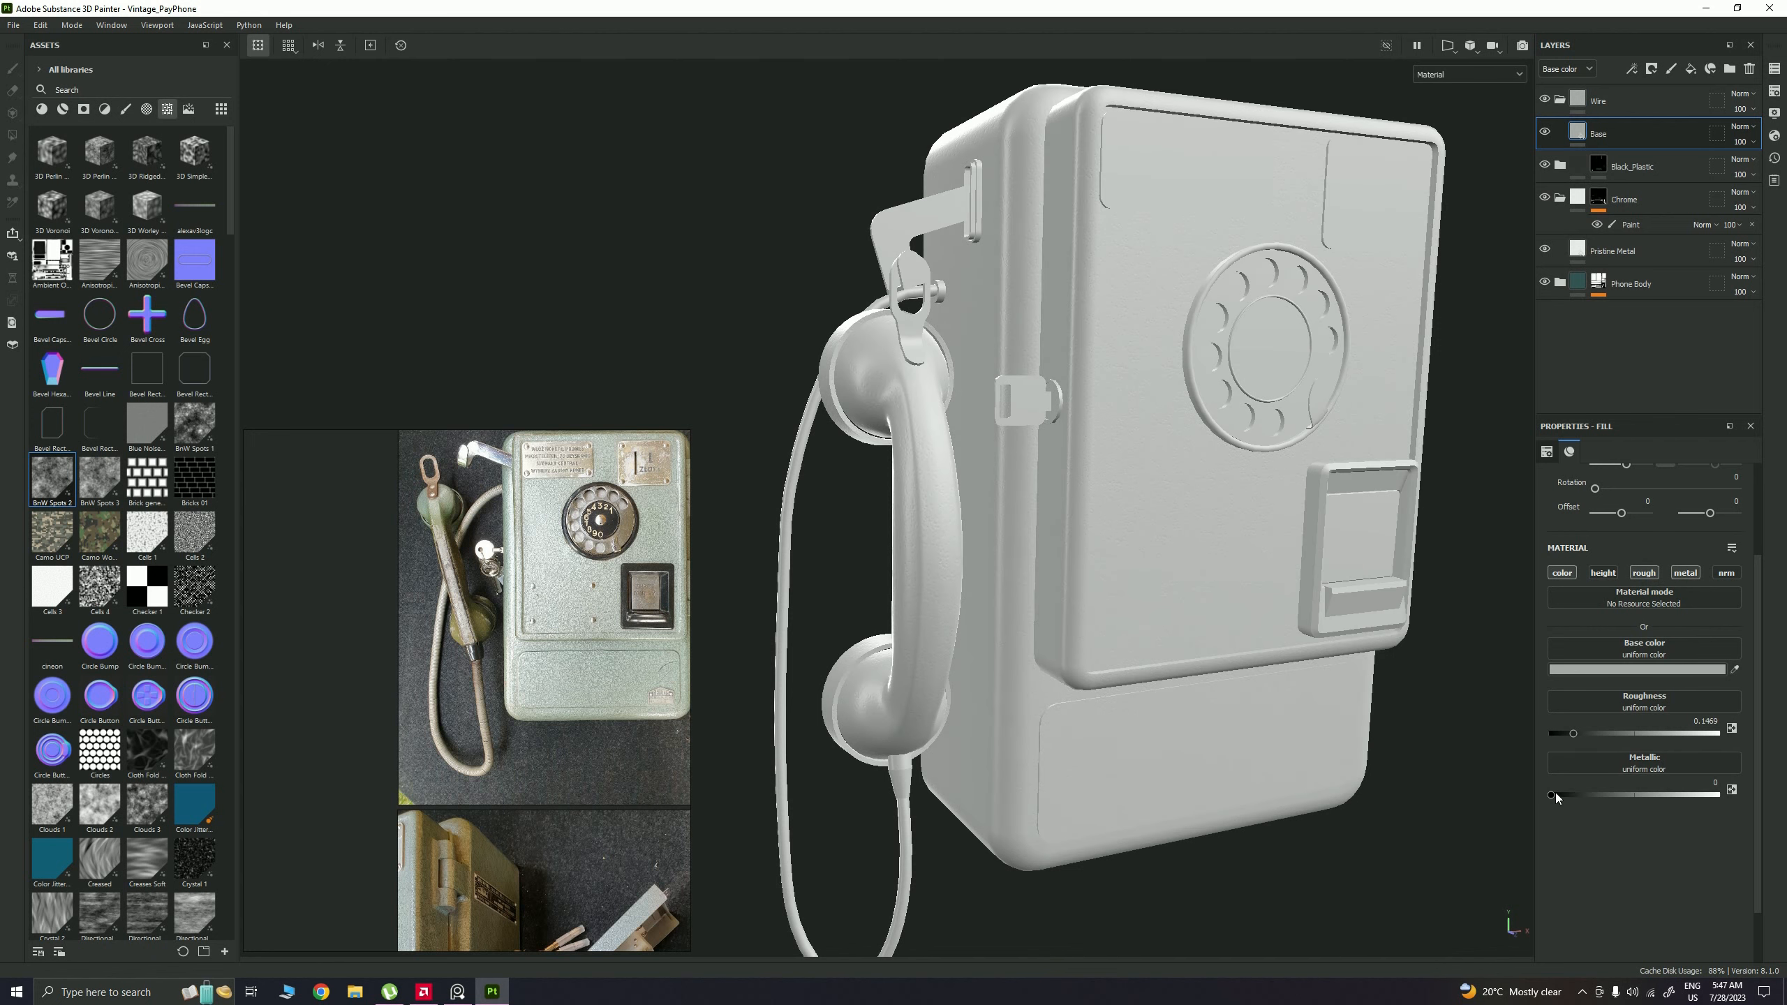
left_click_drag(1555, 793, 1684, 806)
right_click_drag(1104, 605, 1026, 626, "alt")
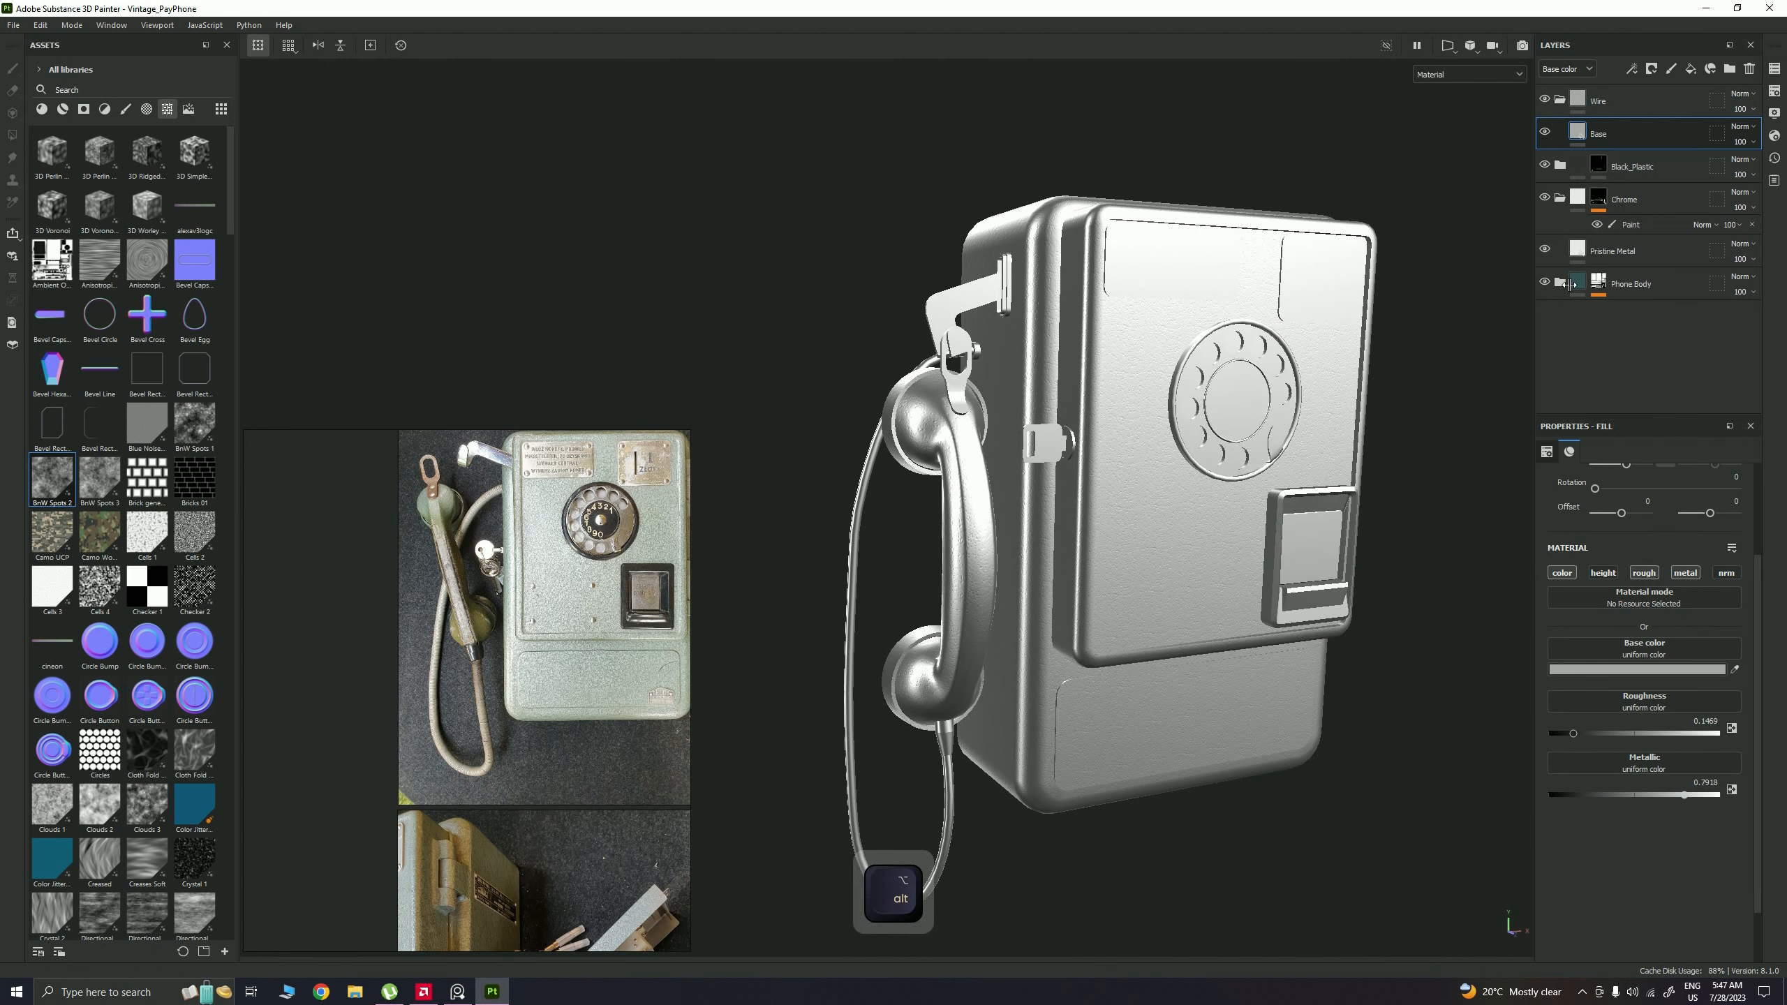
Step: Add a black mask to the Wire folder and reveal the handset cord with a white mesh fill
right_click(1615, 106)
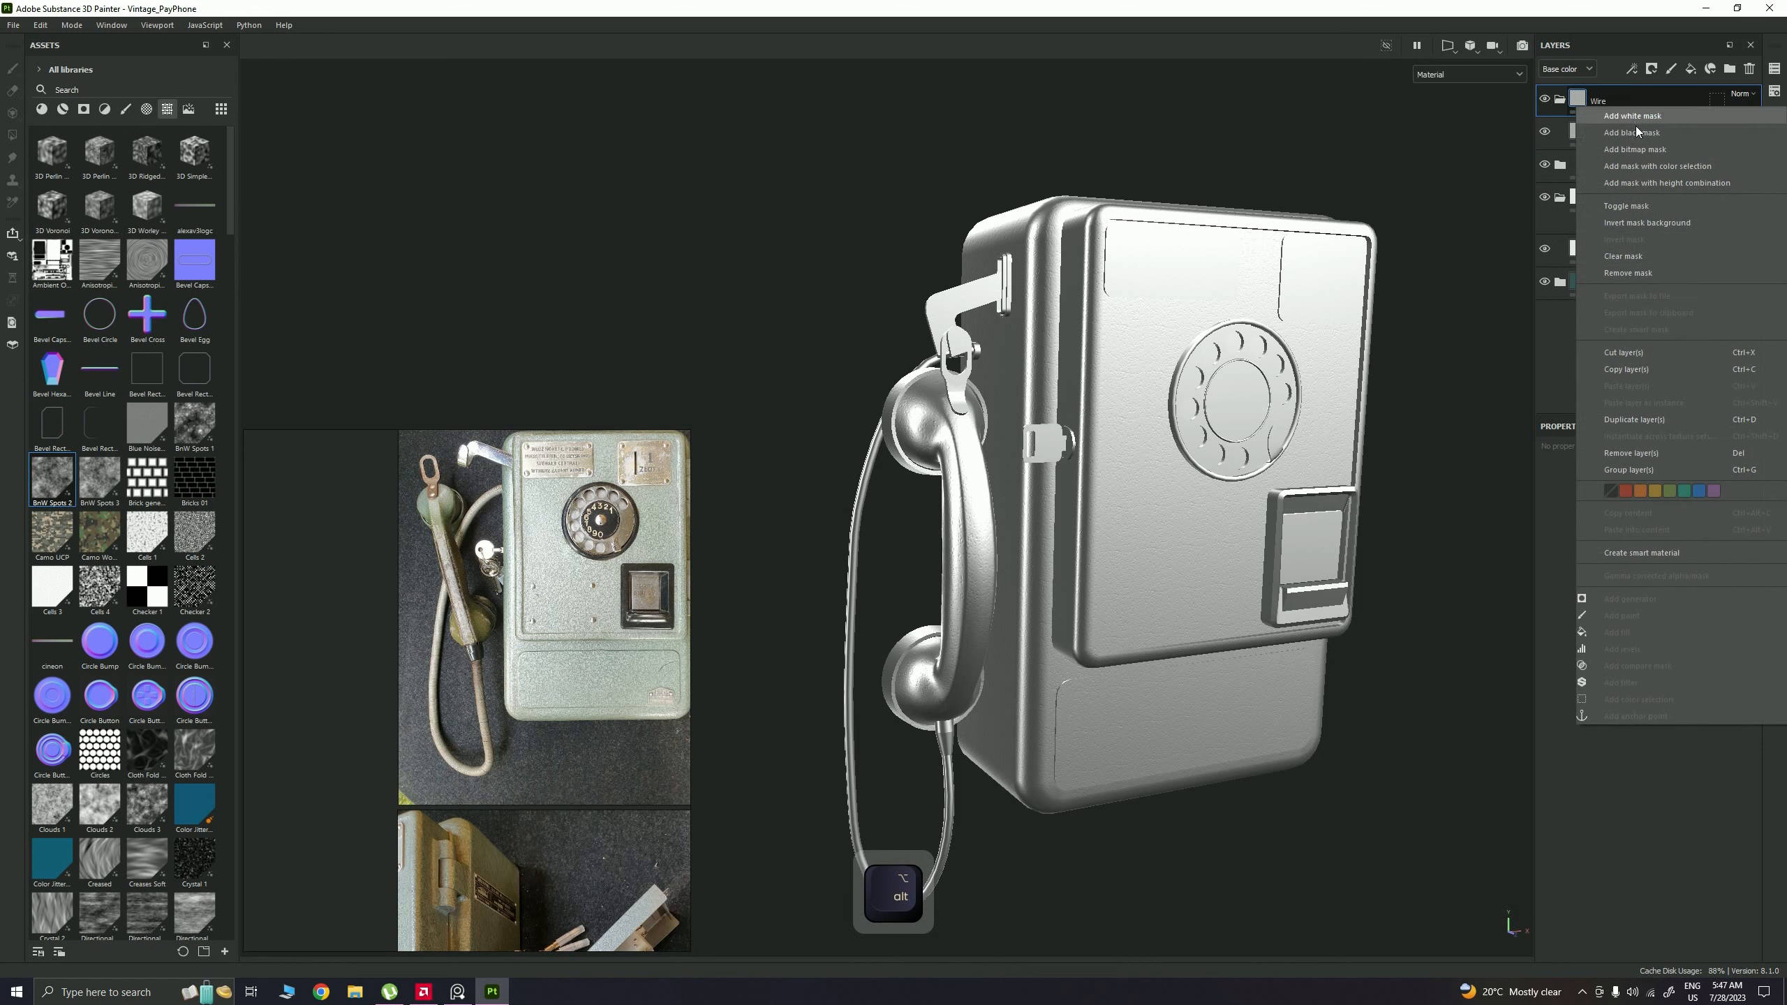
left_click(1633, 133)
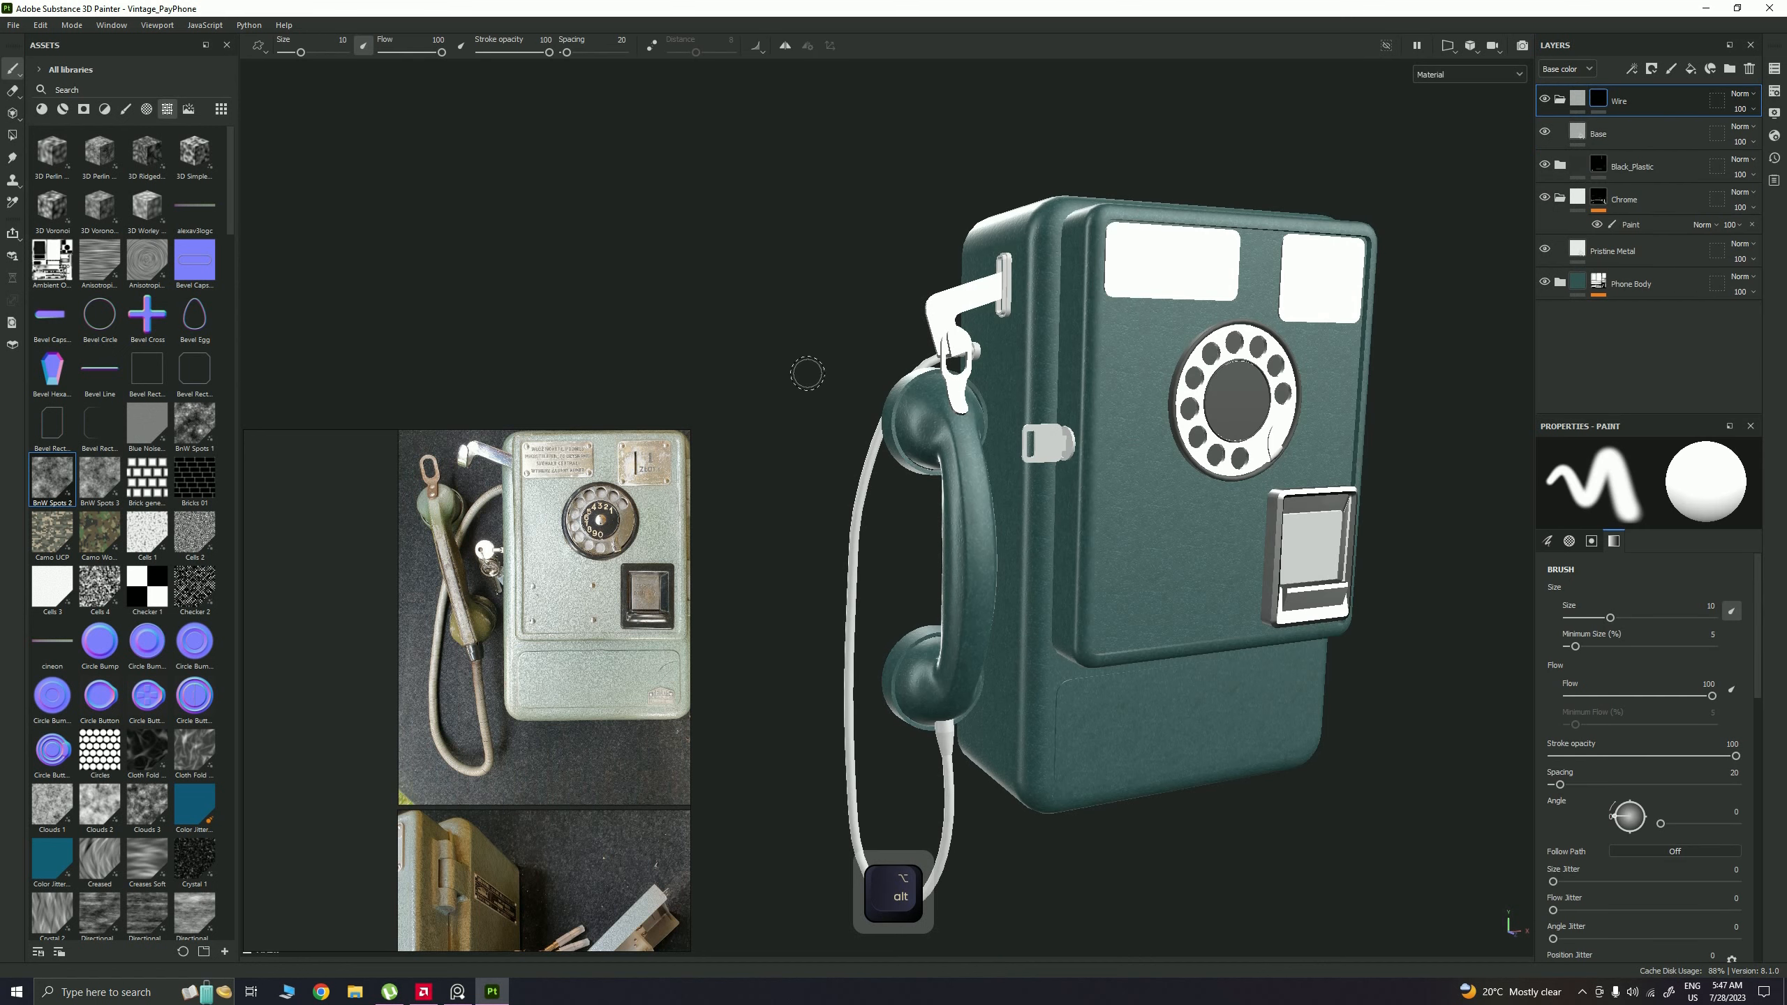
key("4")
right_click_drag(860, 468, 1262, 524, "alt")
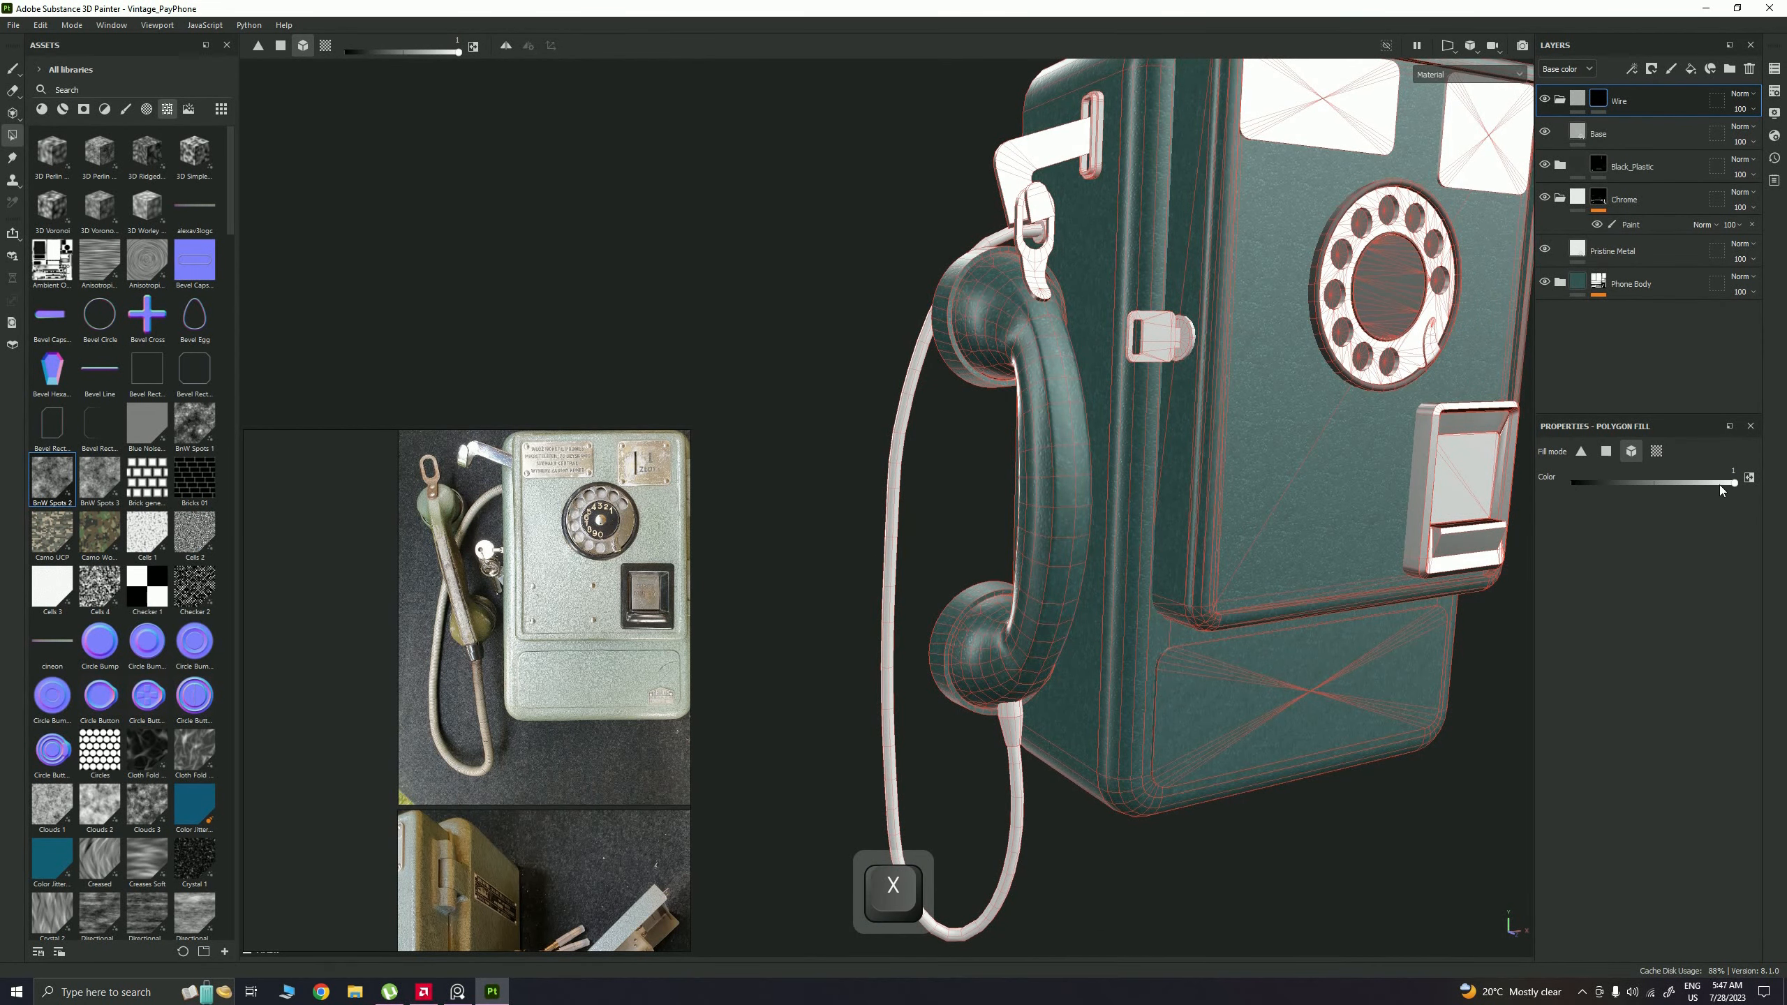
left_click_drag(878, 445, 957, 484)
mouse_move(970, 491)
right_mouse_down("alt")
mouse_move(941, 478)
mouse_move(965, 551)
right_mouse_up("alt")
key("m")
key("1")
mouse_move(965, 551)
left_mouse_down("alt")
mouse_move(935, 493)
mouse_move(978, 479)
left_mouse_up("alt")
right_click_drag(949, 379, 943, 412, "alt")
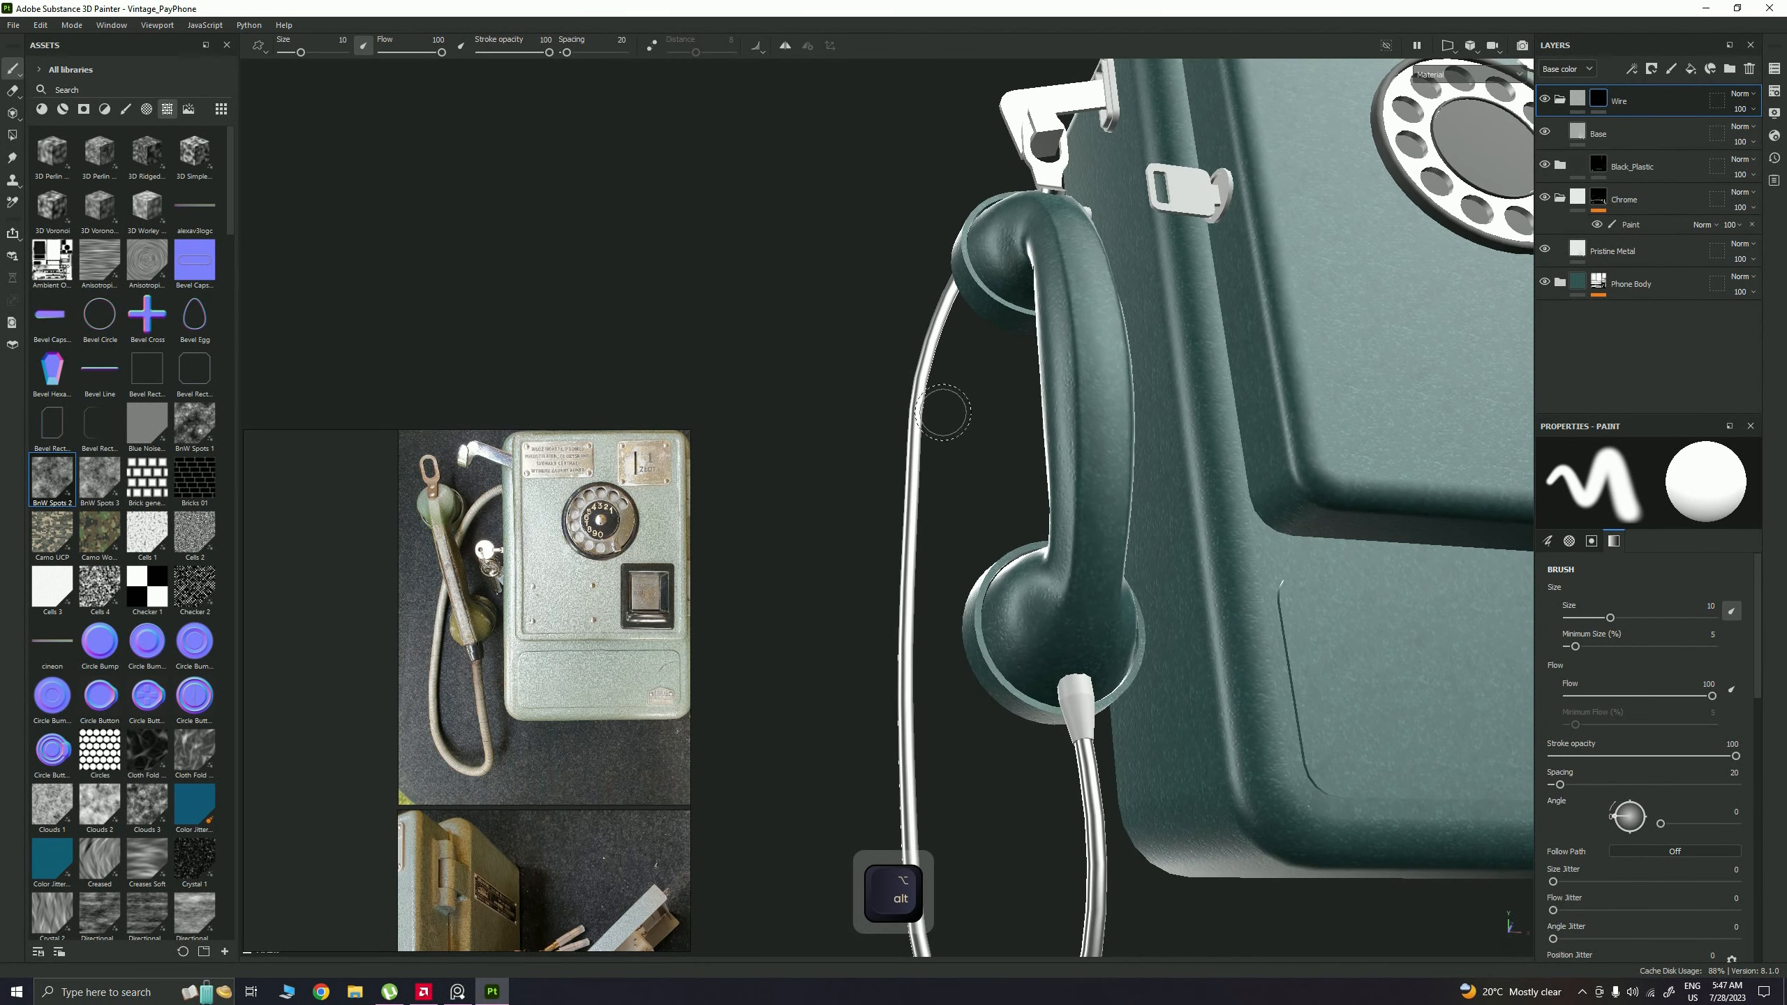
Step: Rename the Wire folder's Base layer as Metal
double_click(1610, 139)
type("Metal")
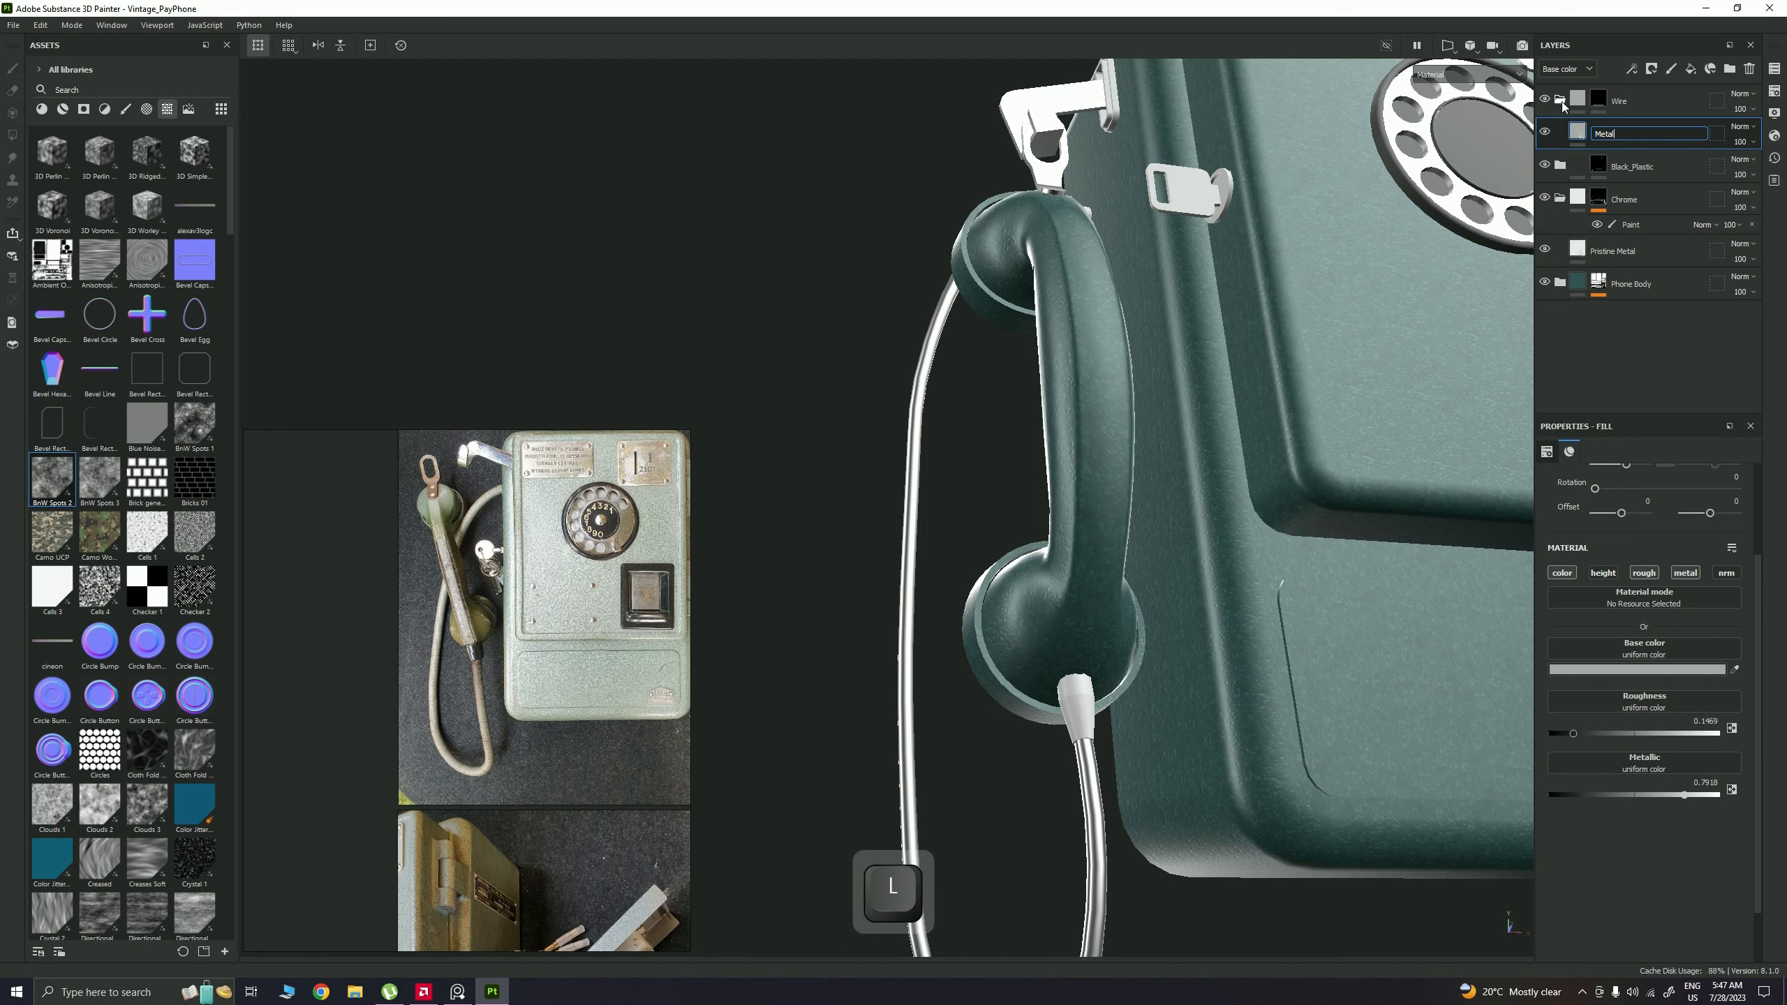
key("Return")
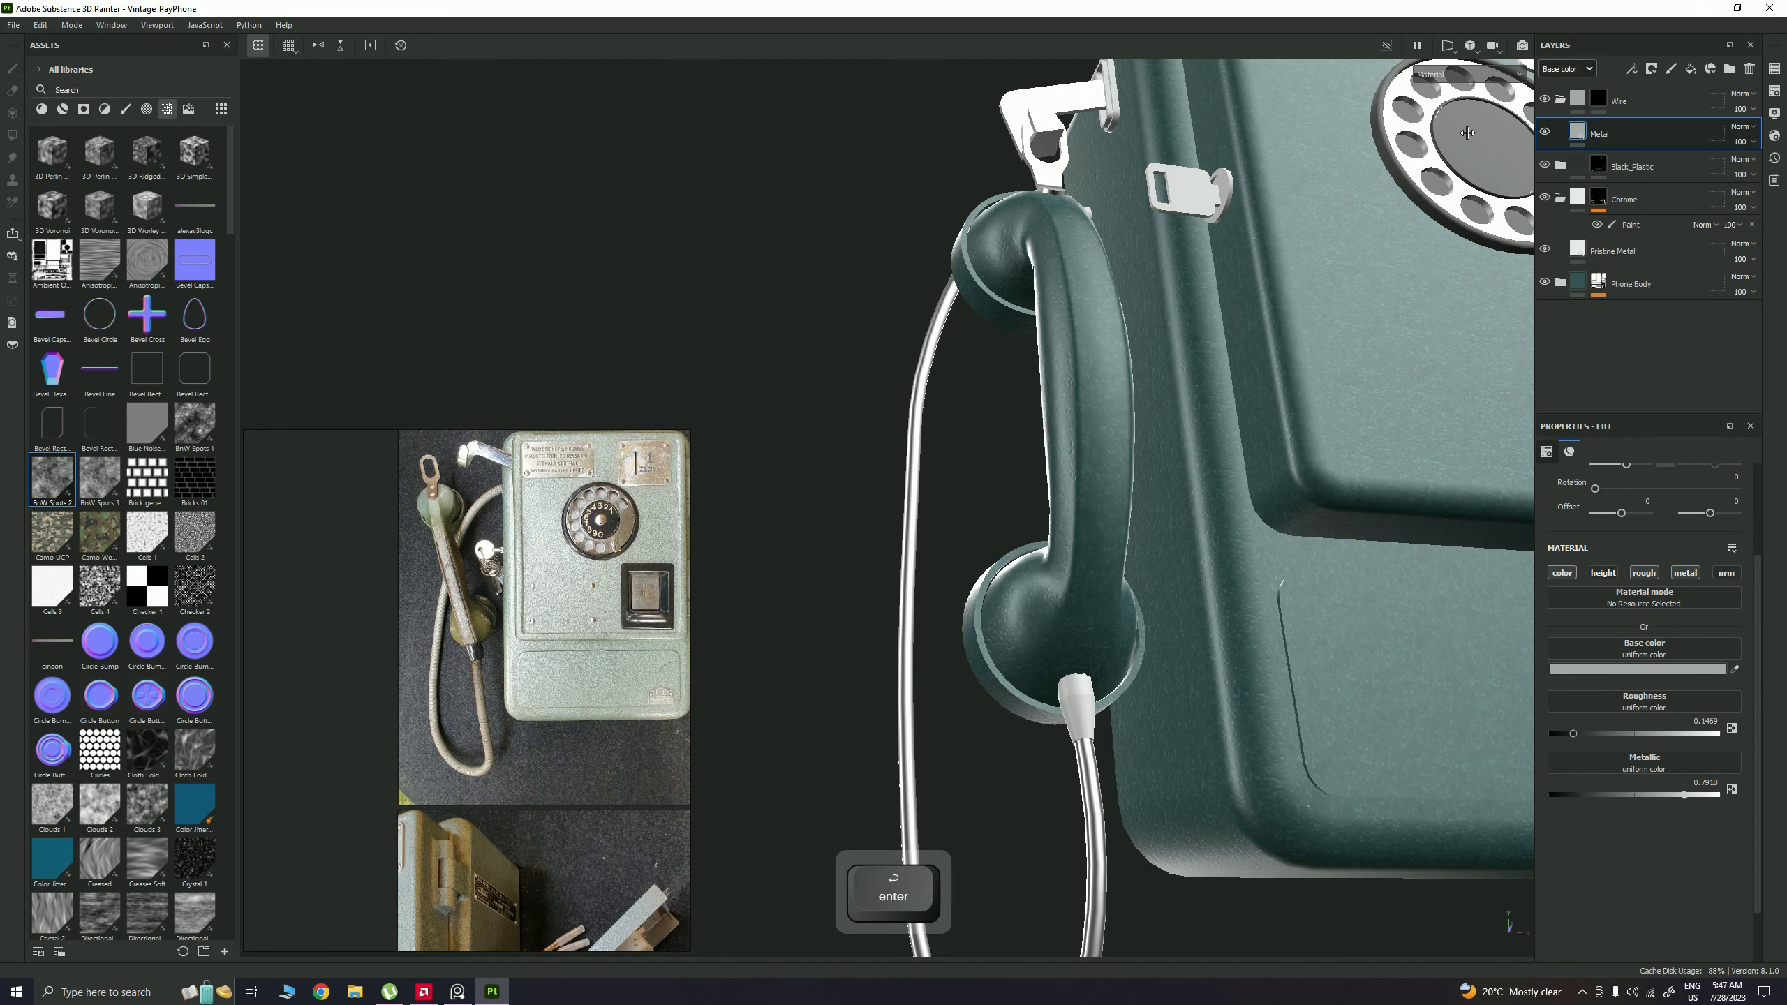
Step: Check the ribbed cord in the reference photo, and add a fill layer above Metal restricted to the height channel
scroll(511, 607, "up", 3)
scroll(603, 540, "up", 1)
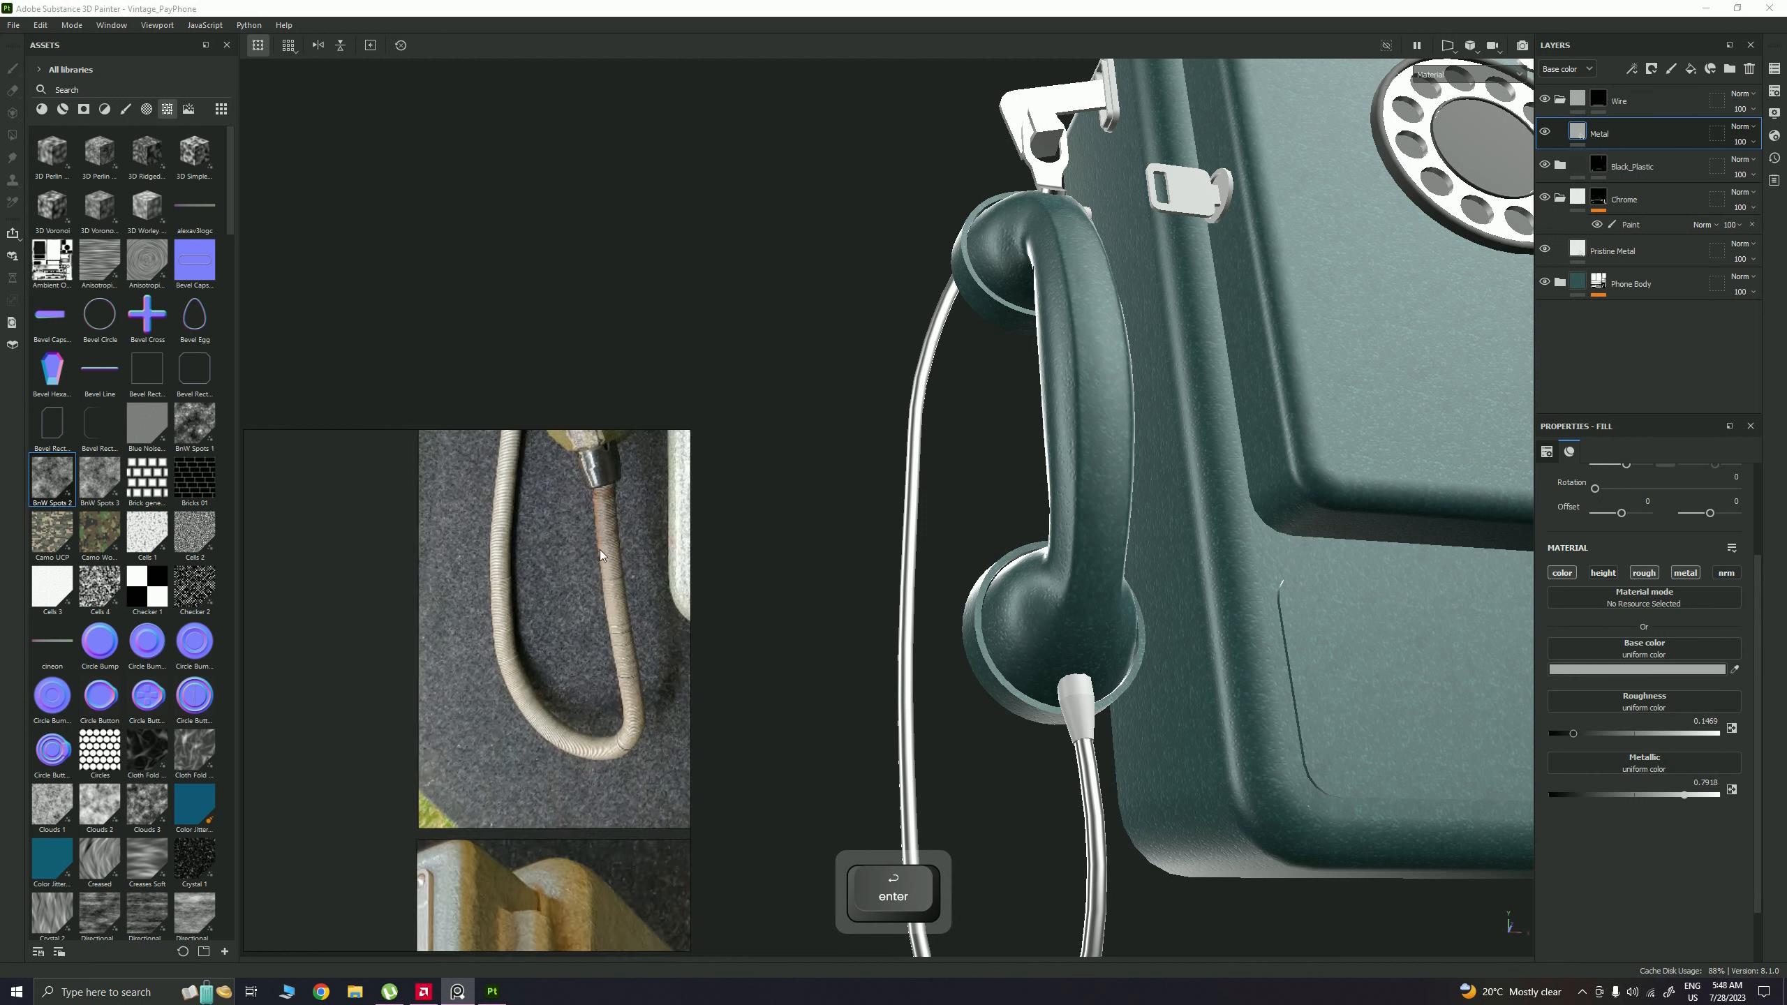
left_click(1690, 69)
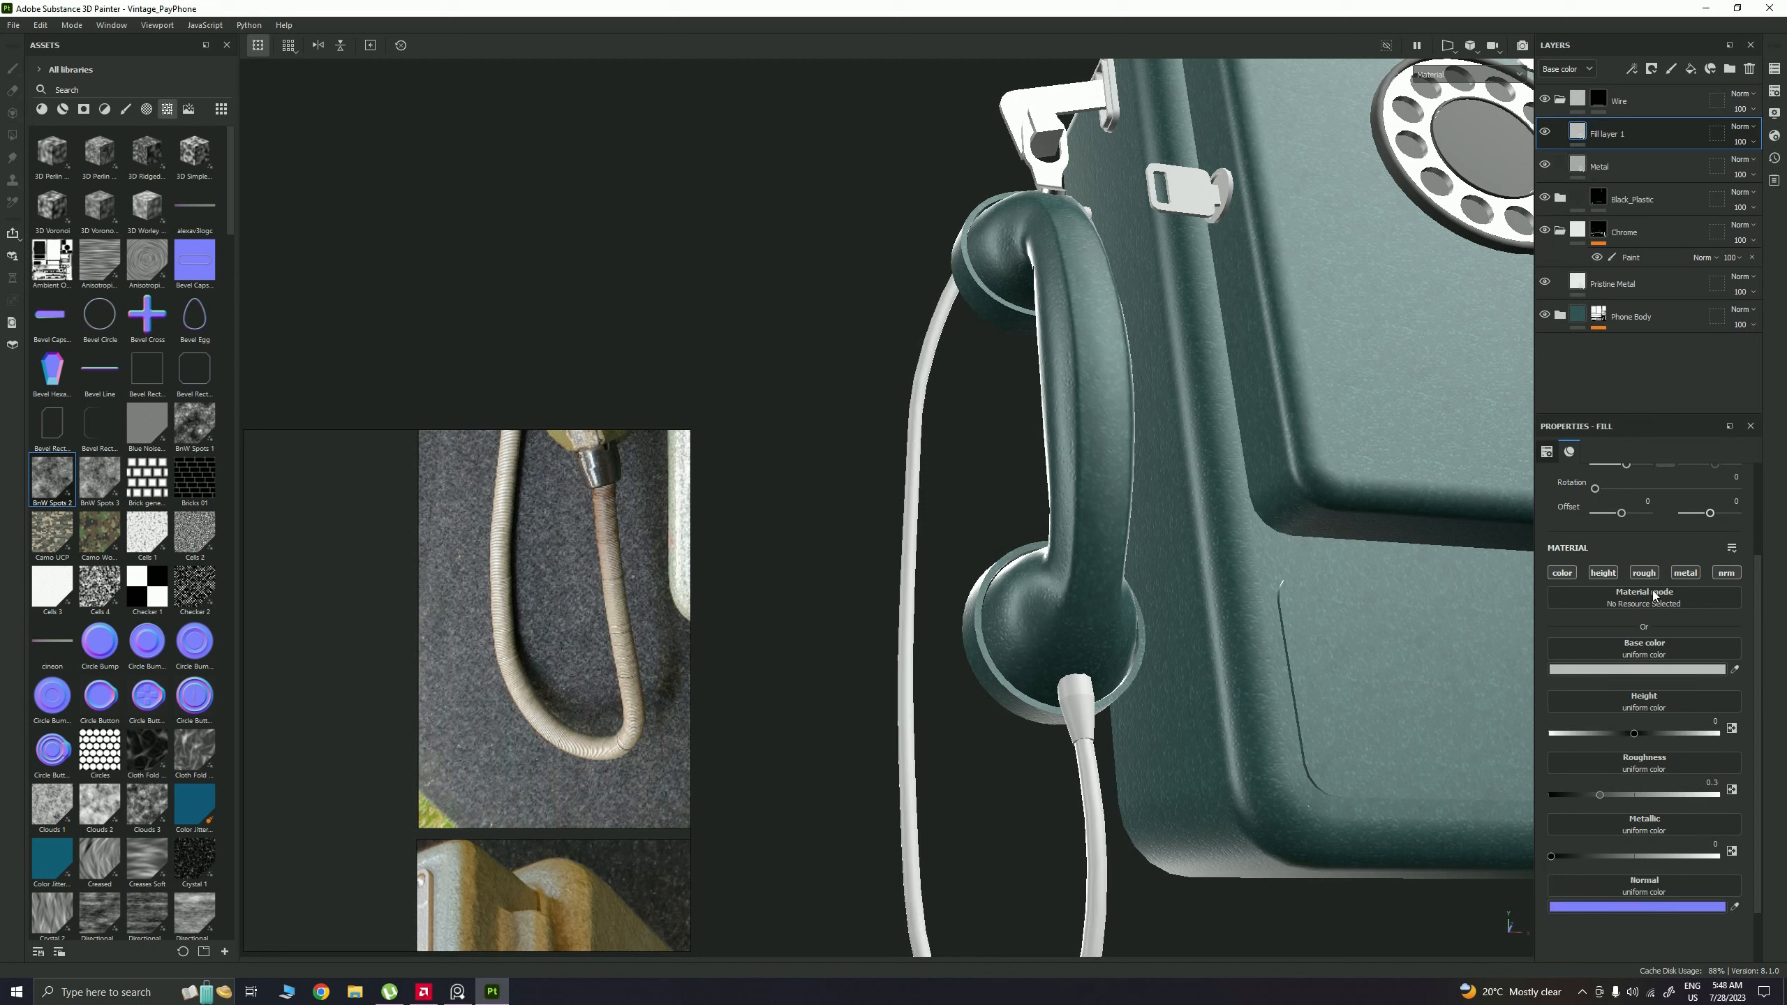
left_click(1611, 574, "alt")
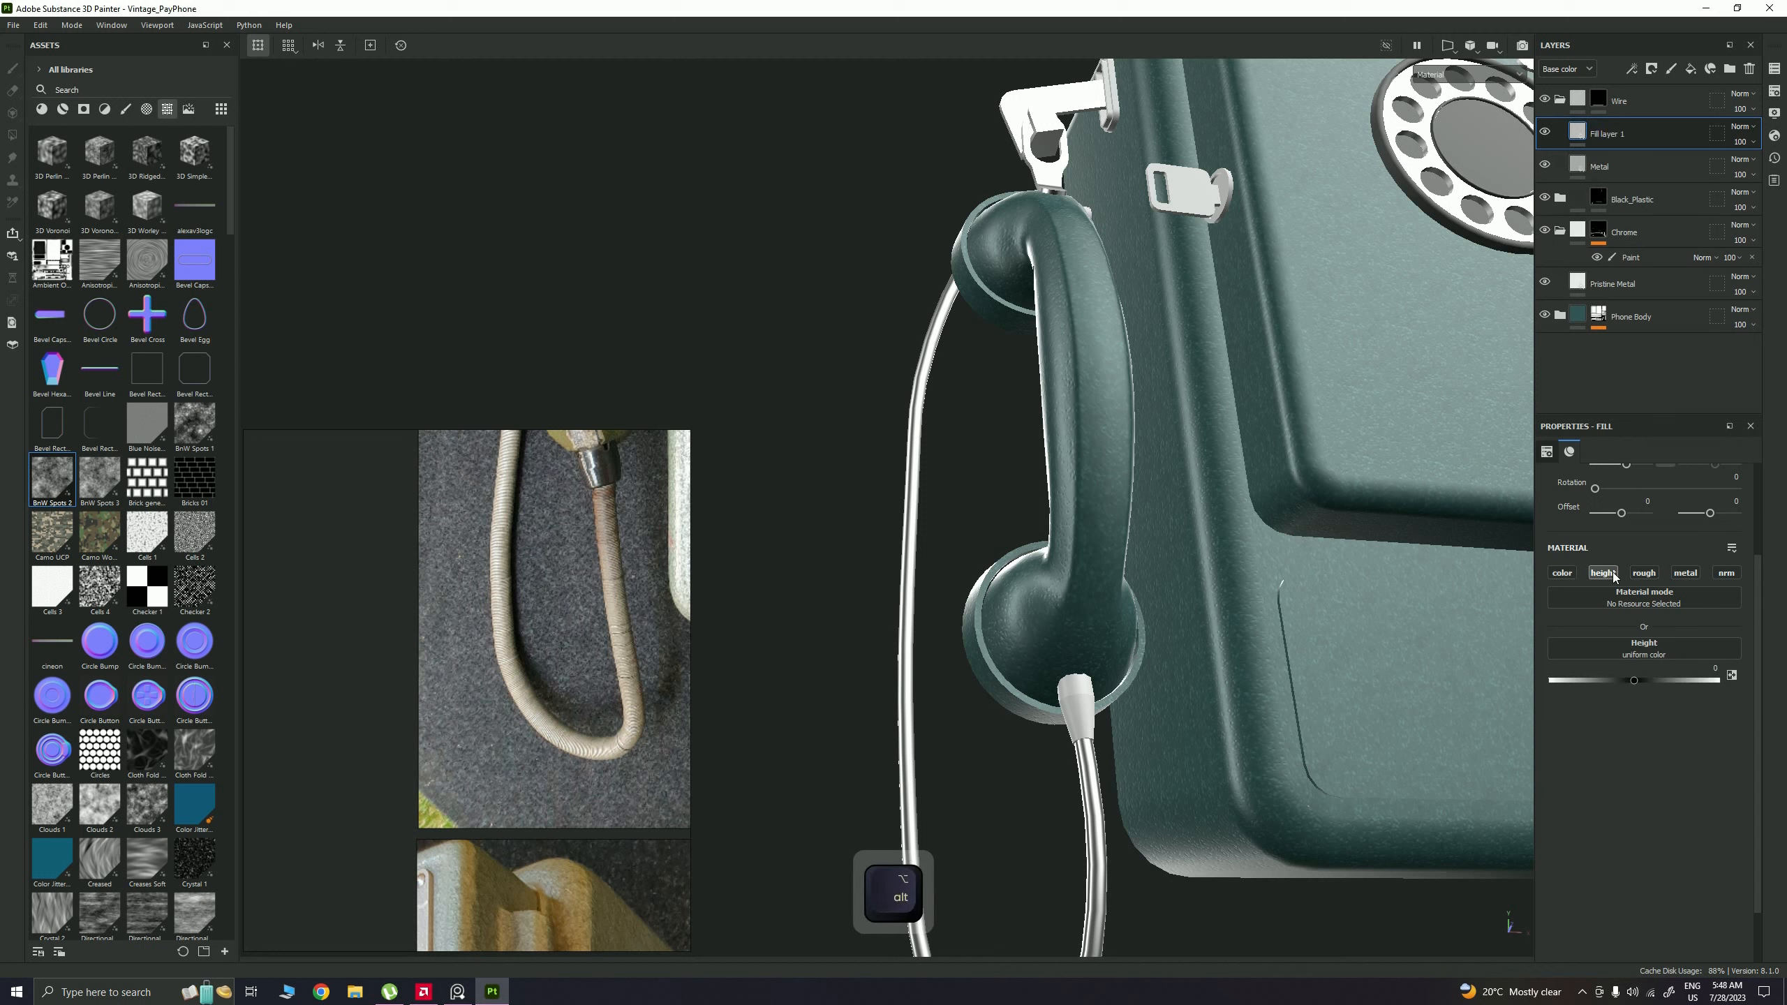
scroll(1646, 591, "up", 3)
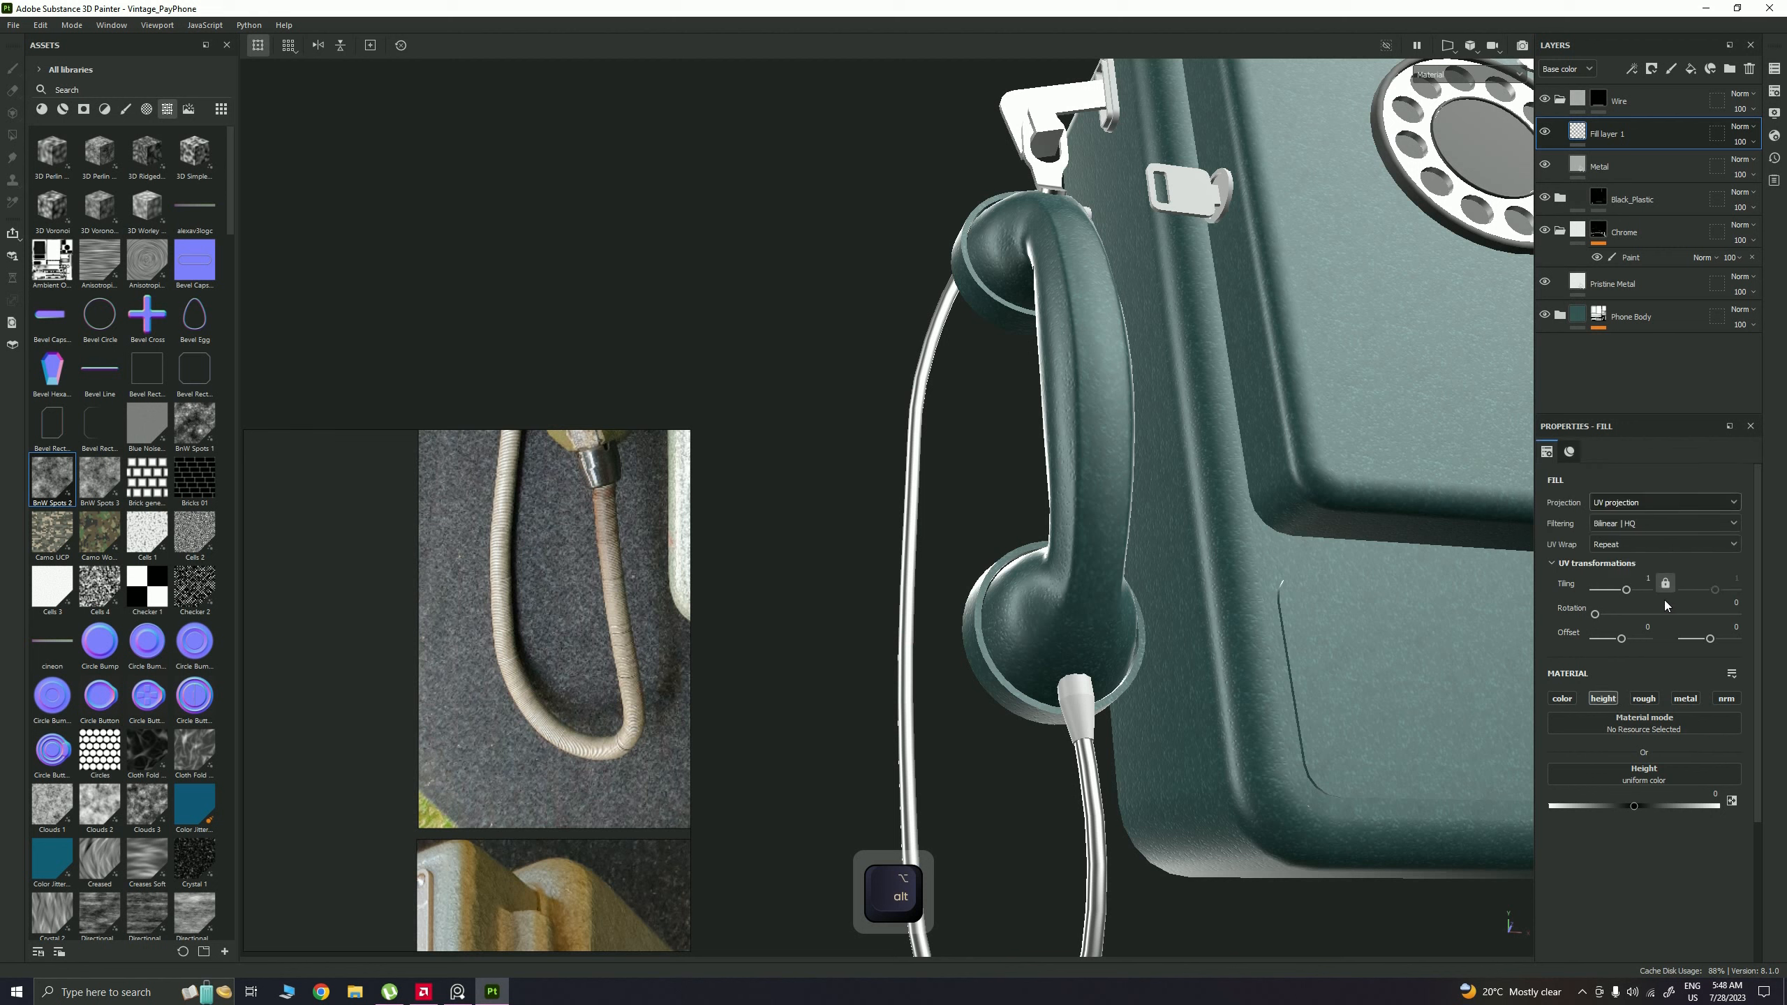
Step: Rename the new fill layer above Metal as Height and add a black mask to it
double_click(1611, 134)
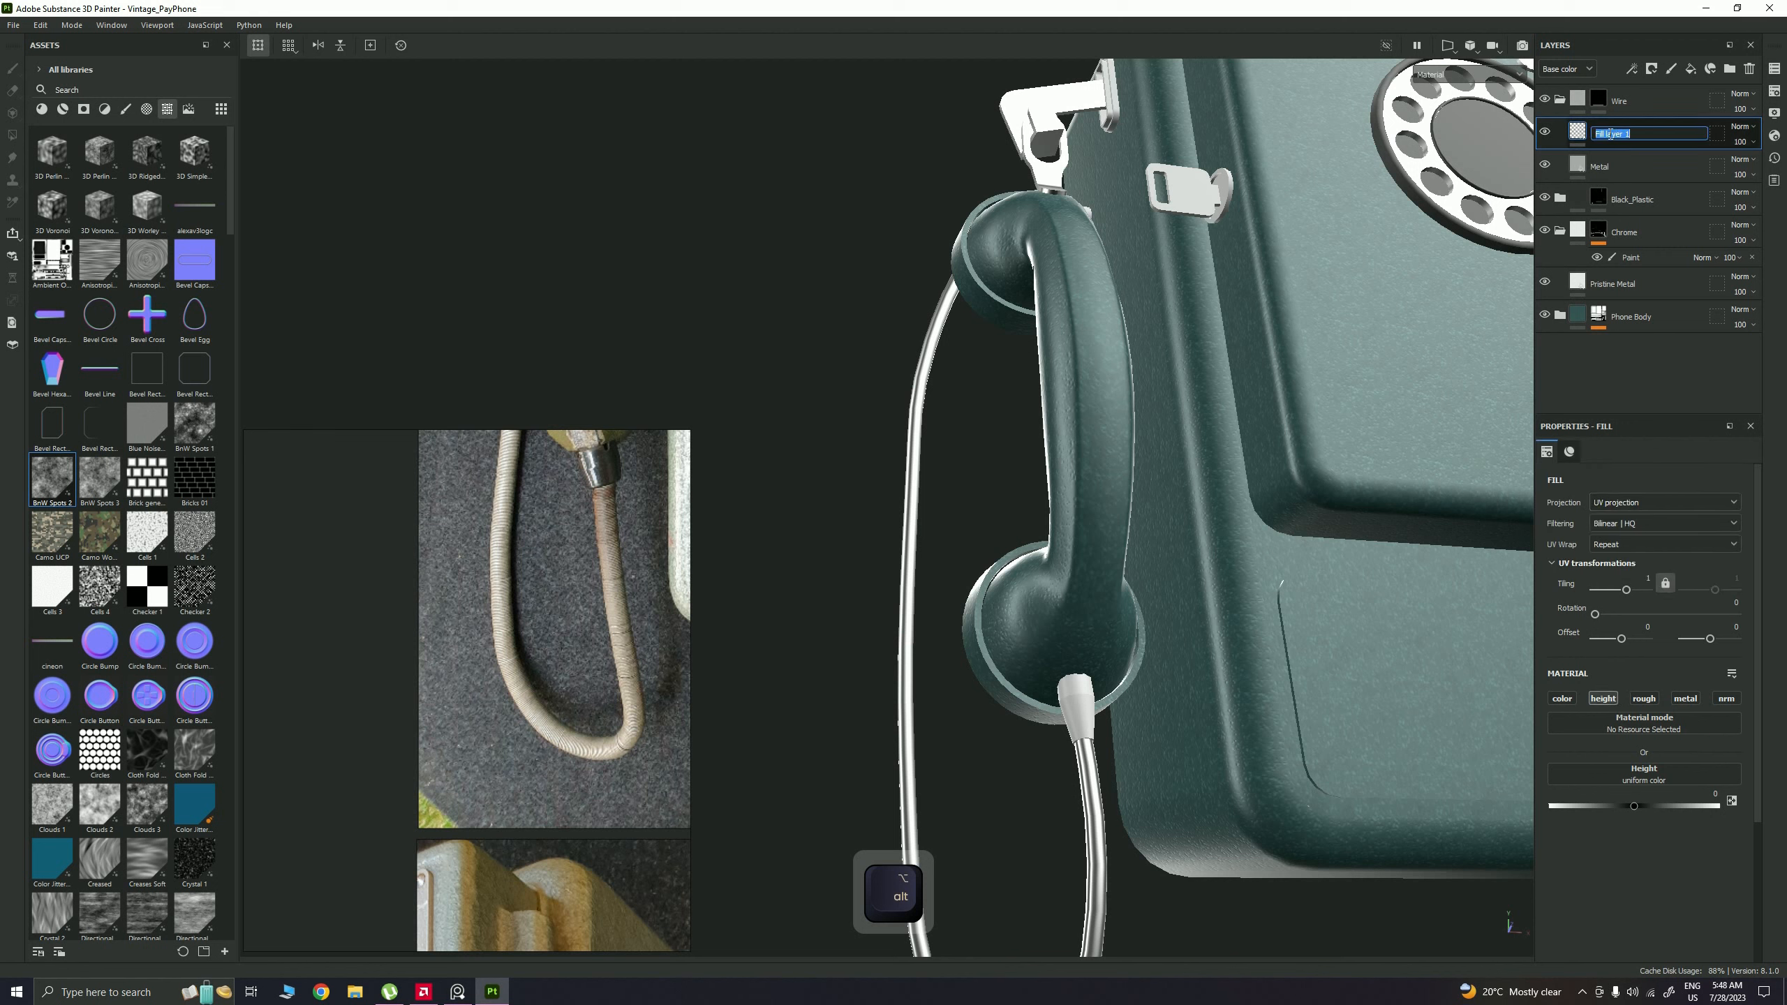
type("Height")
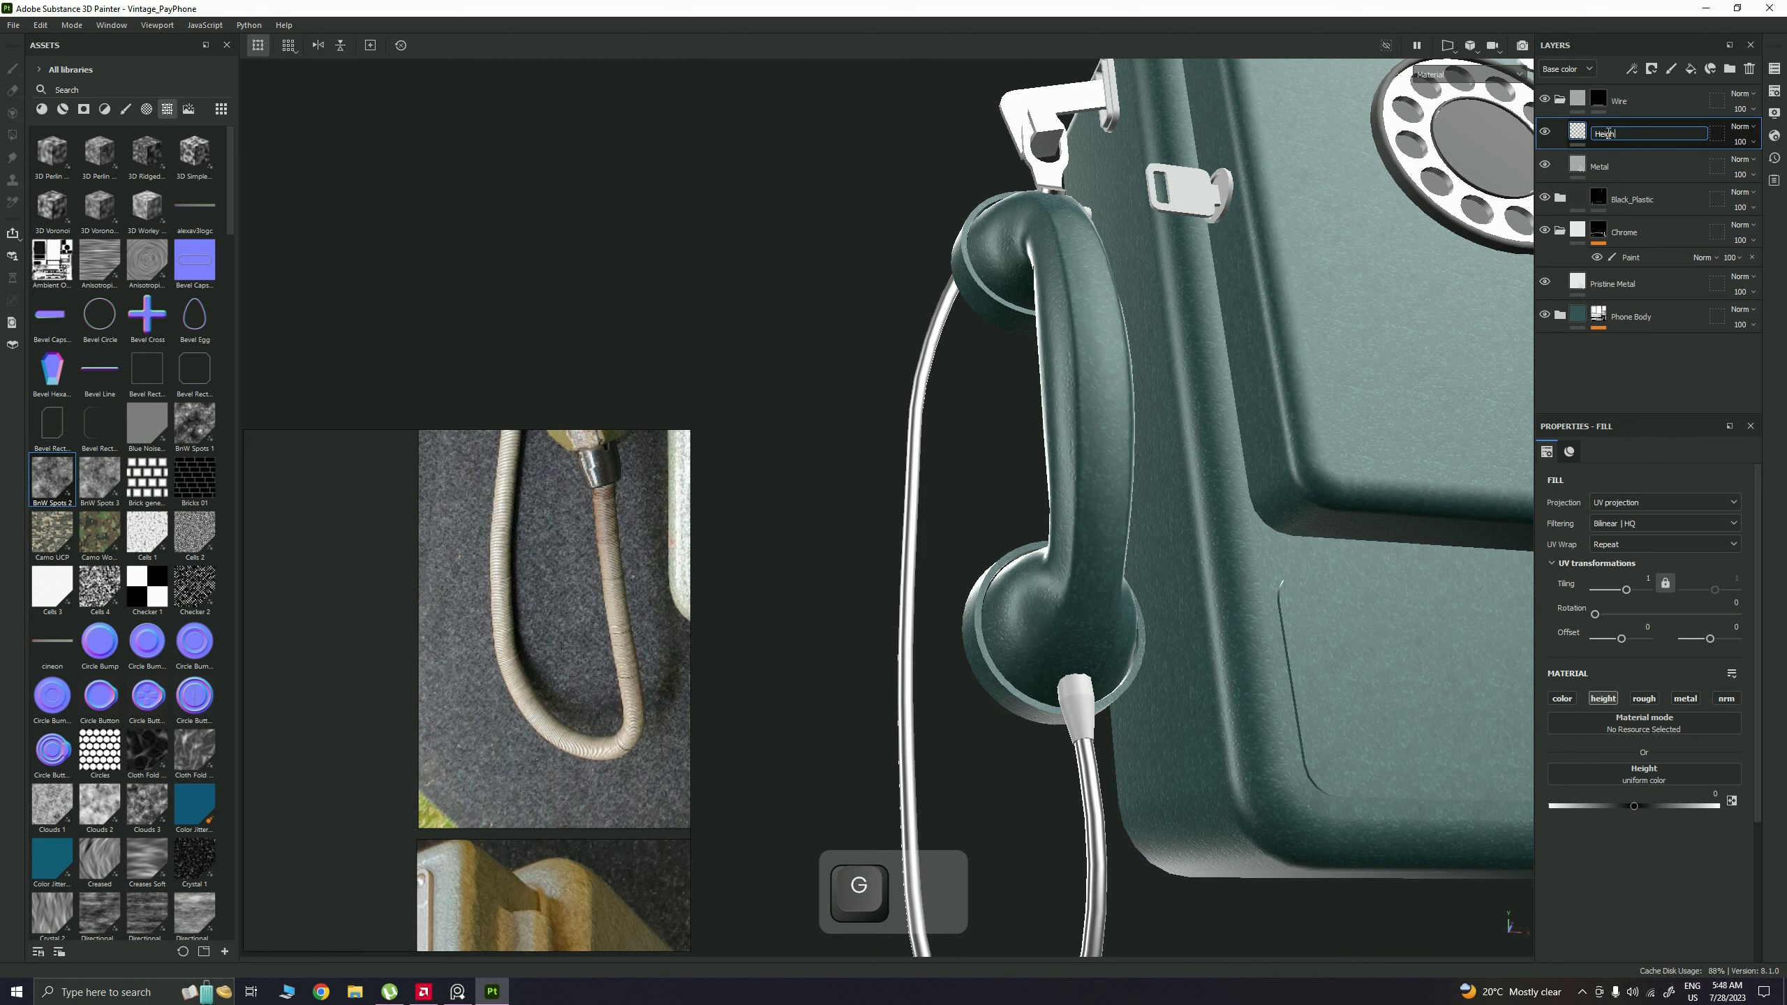
key("Return")
right_click(1611, 137)
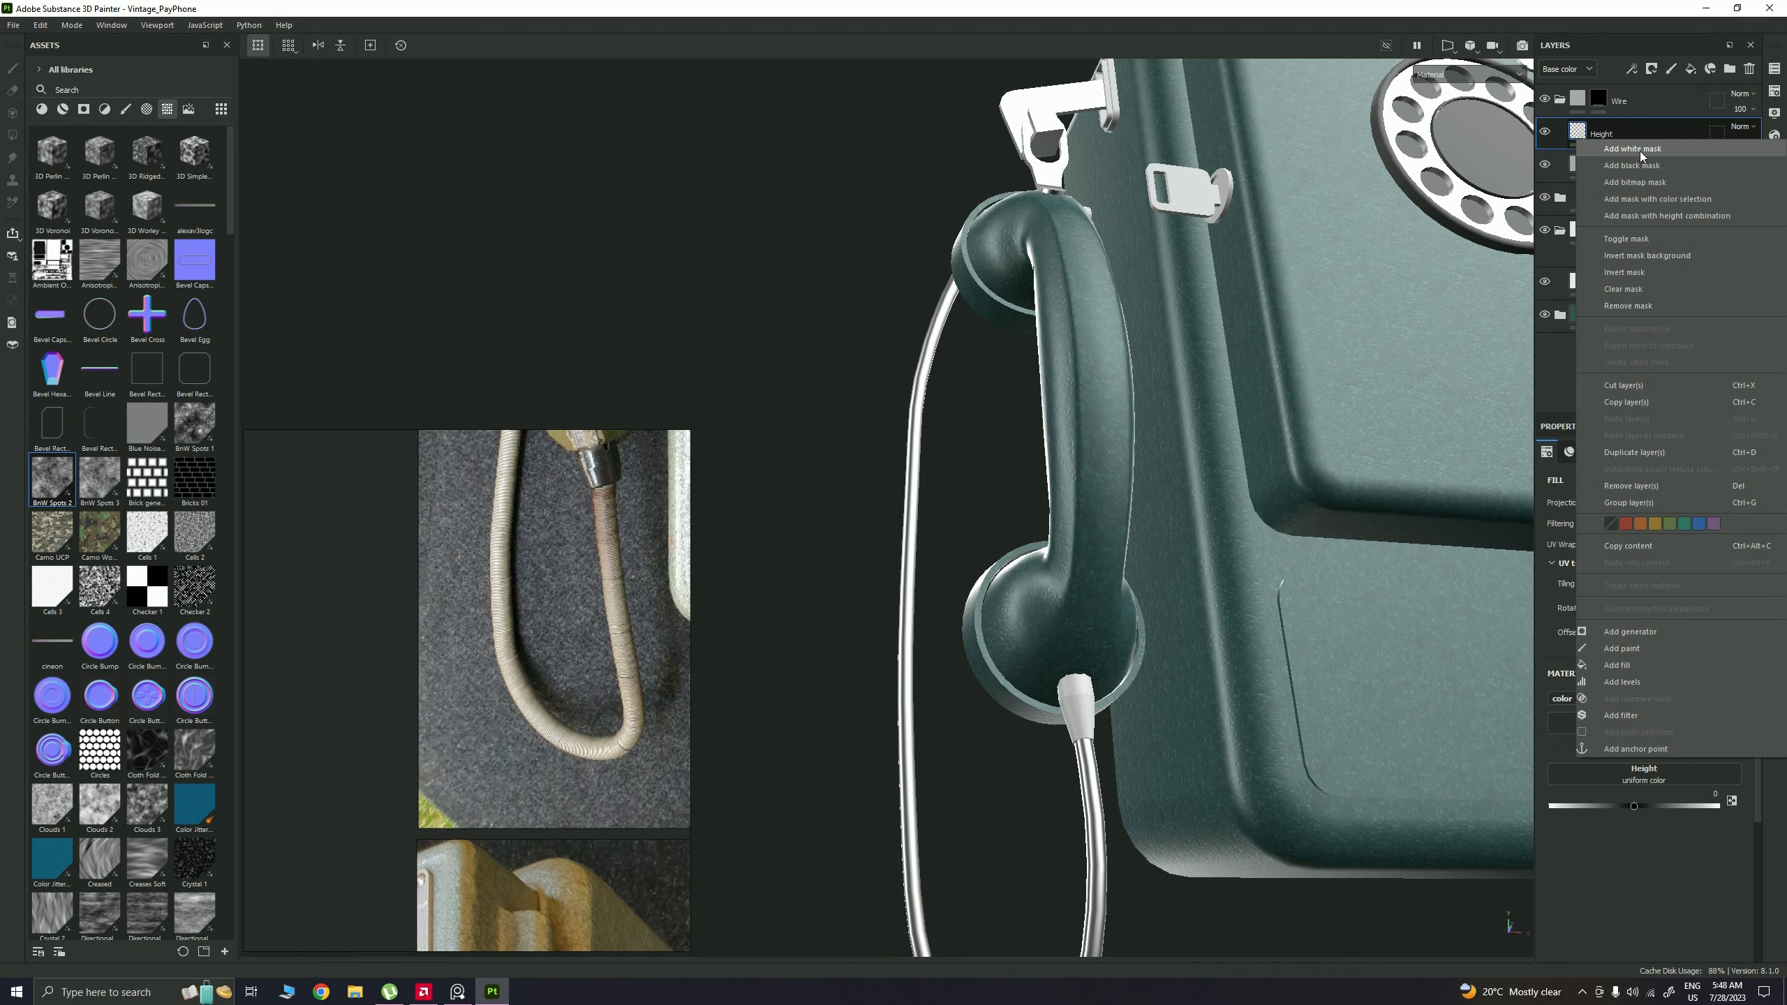
left_click(1625, 143)
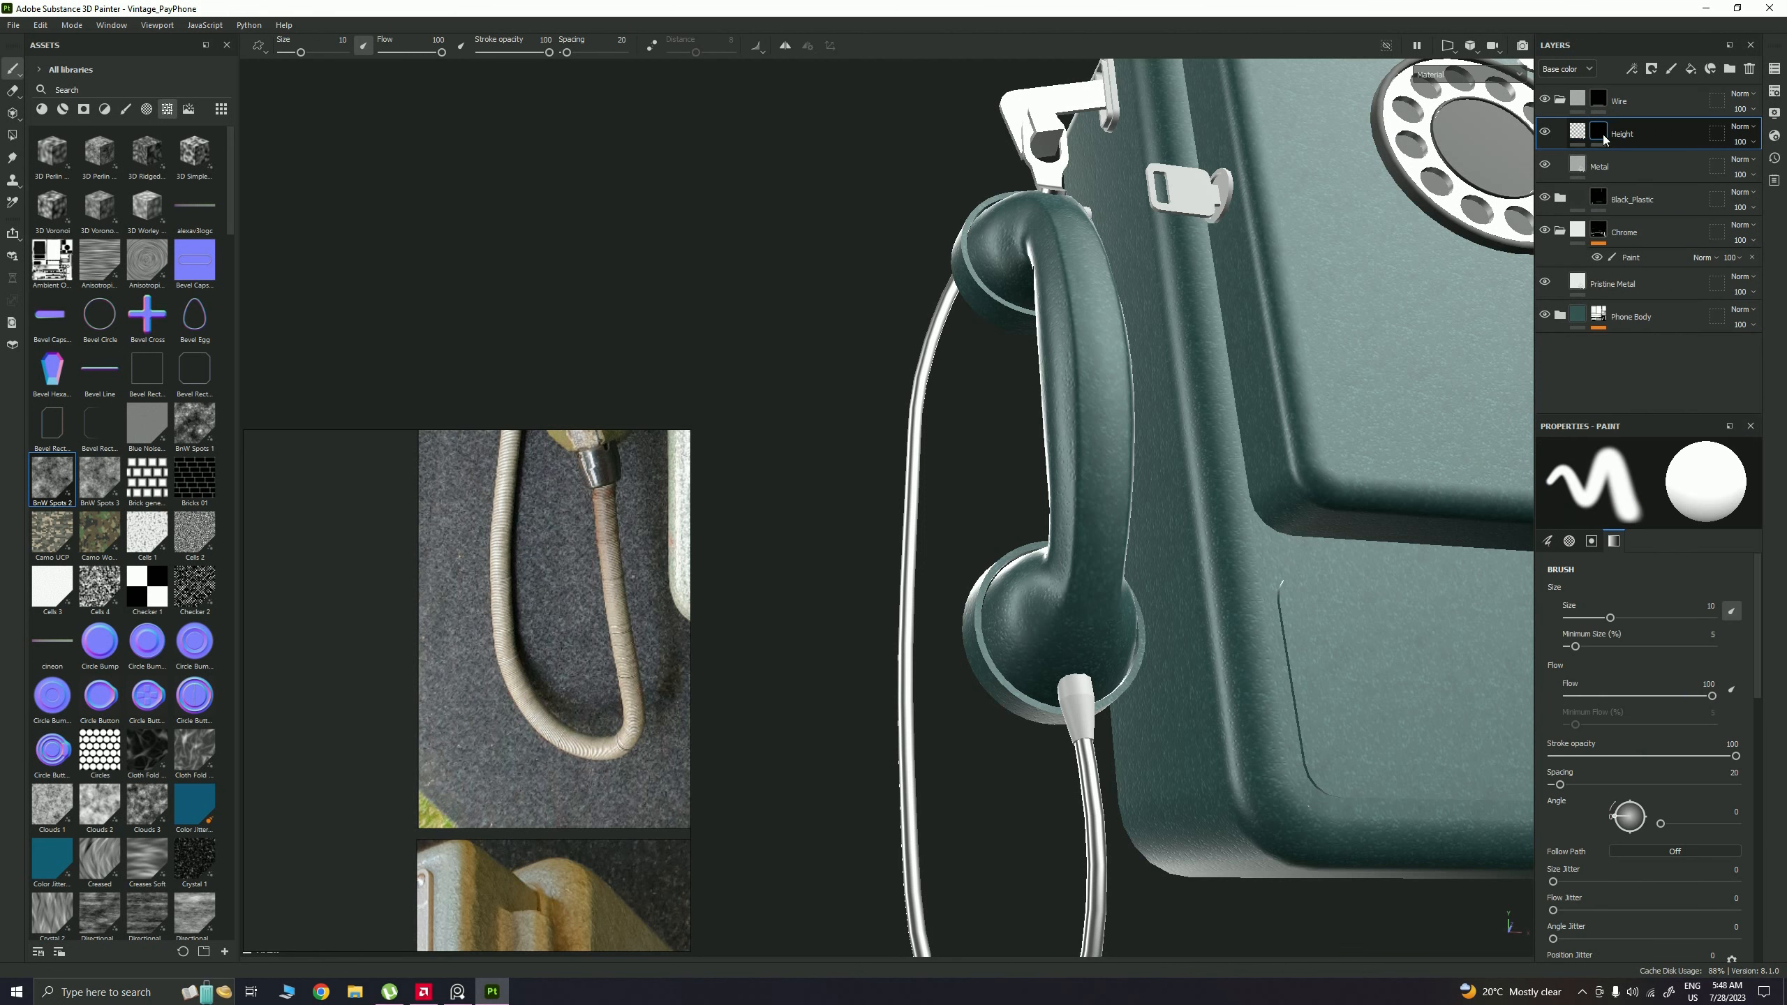
Step: Add a fill to the Height layer's mask and assign the Stripes texture to it
right_click(1603, 140)
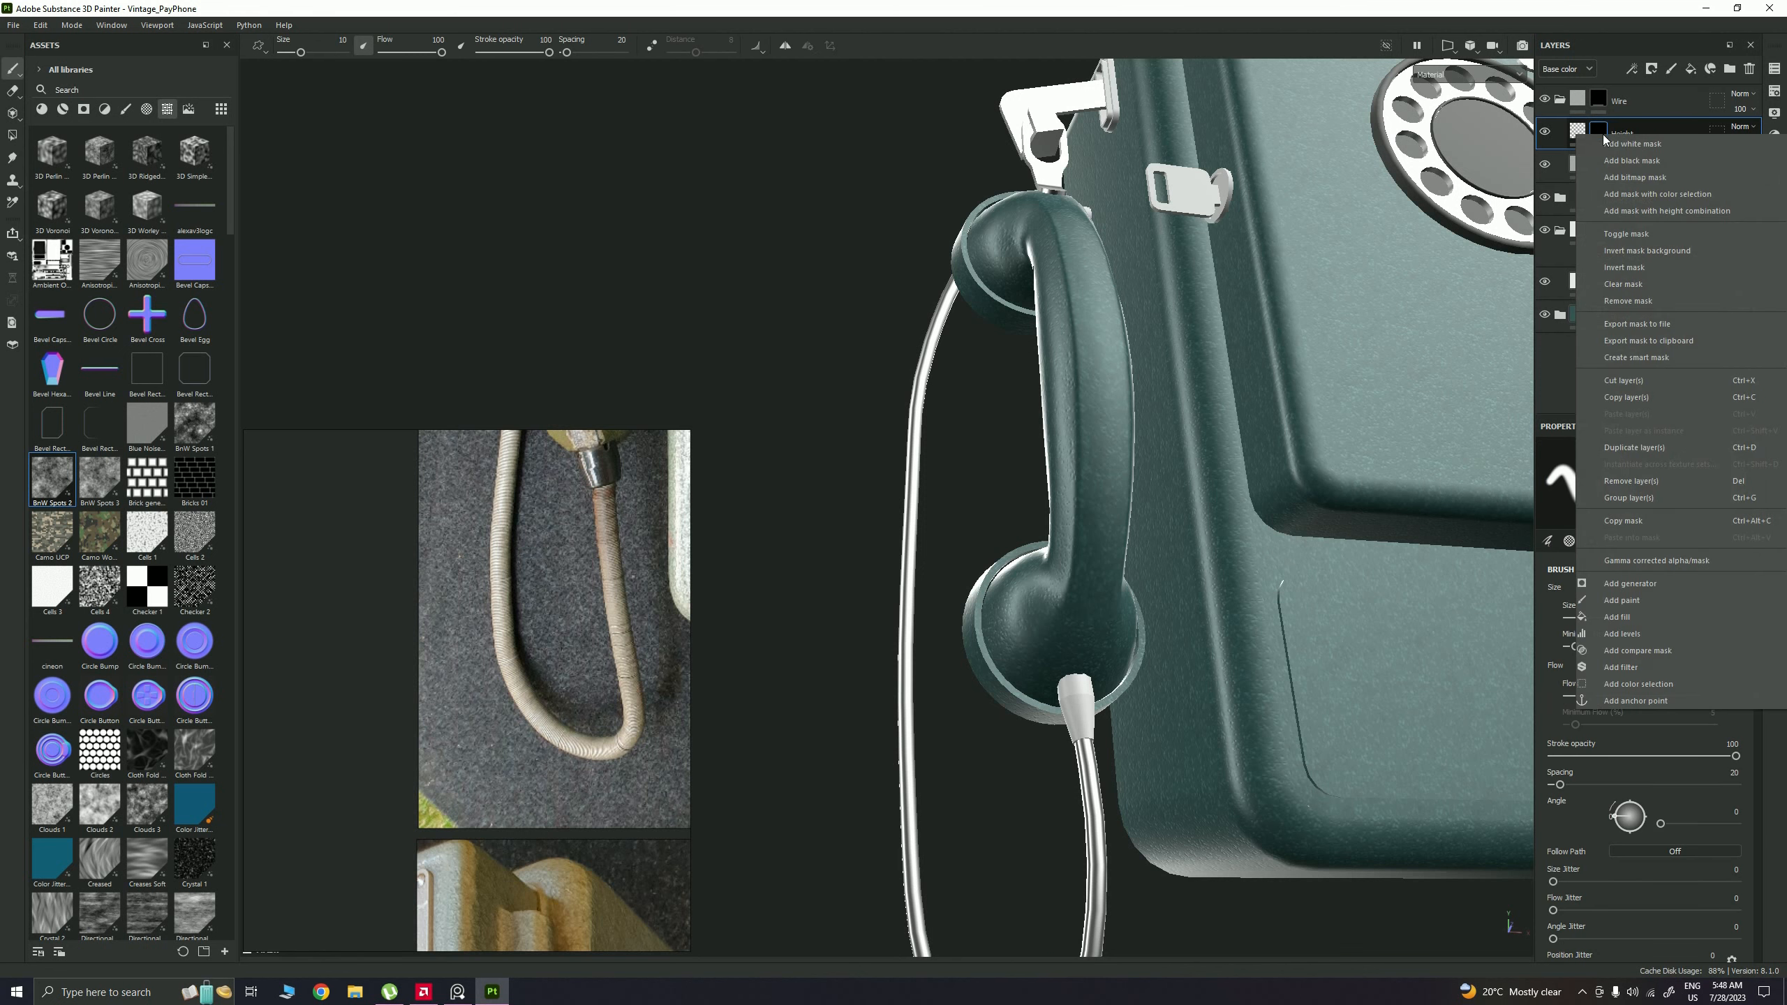
left_click(1633, 617)
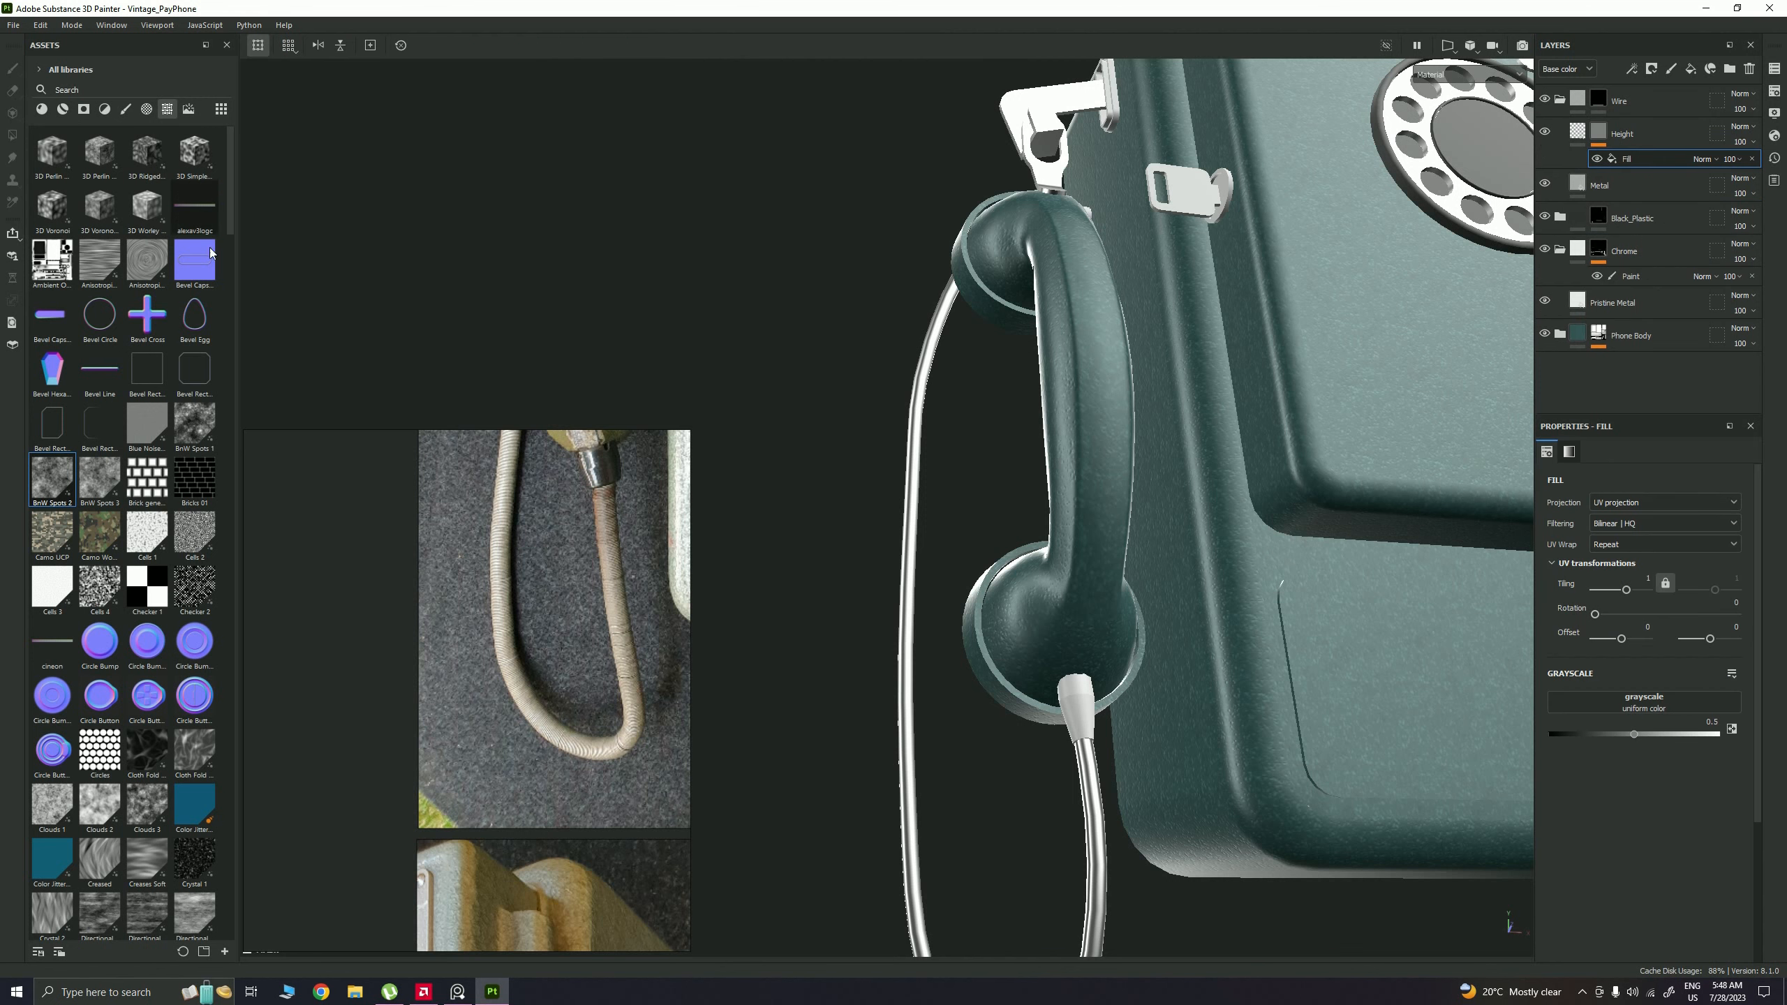
left_click_drag(226, 227, 235, 394)
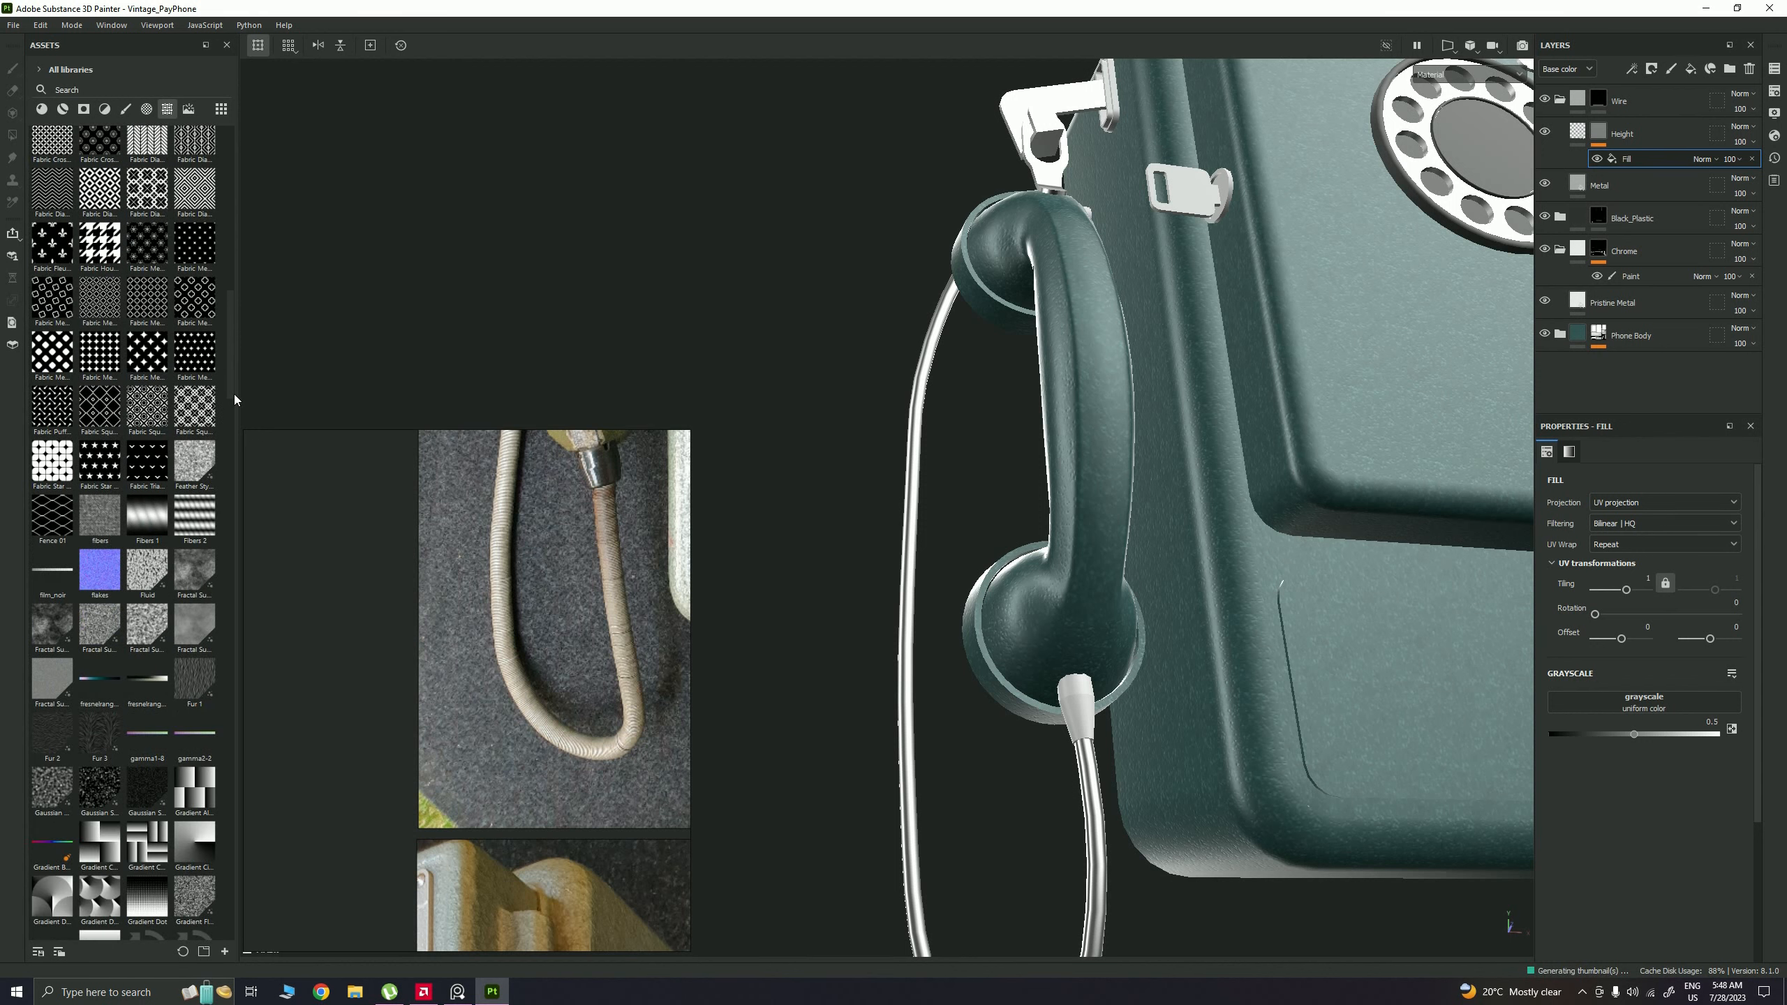
type("stri")
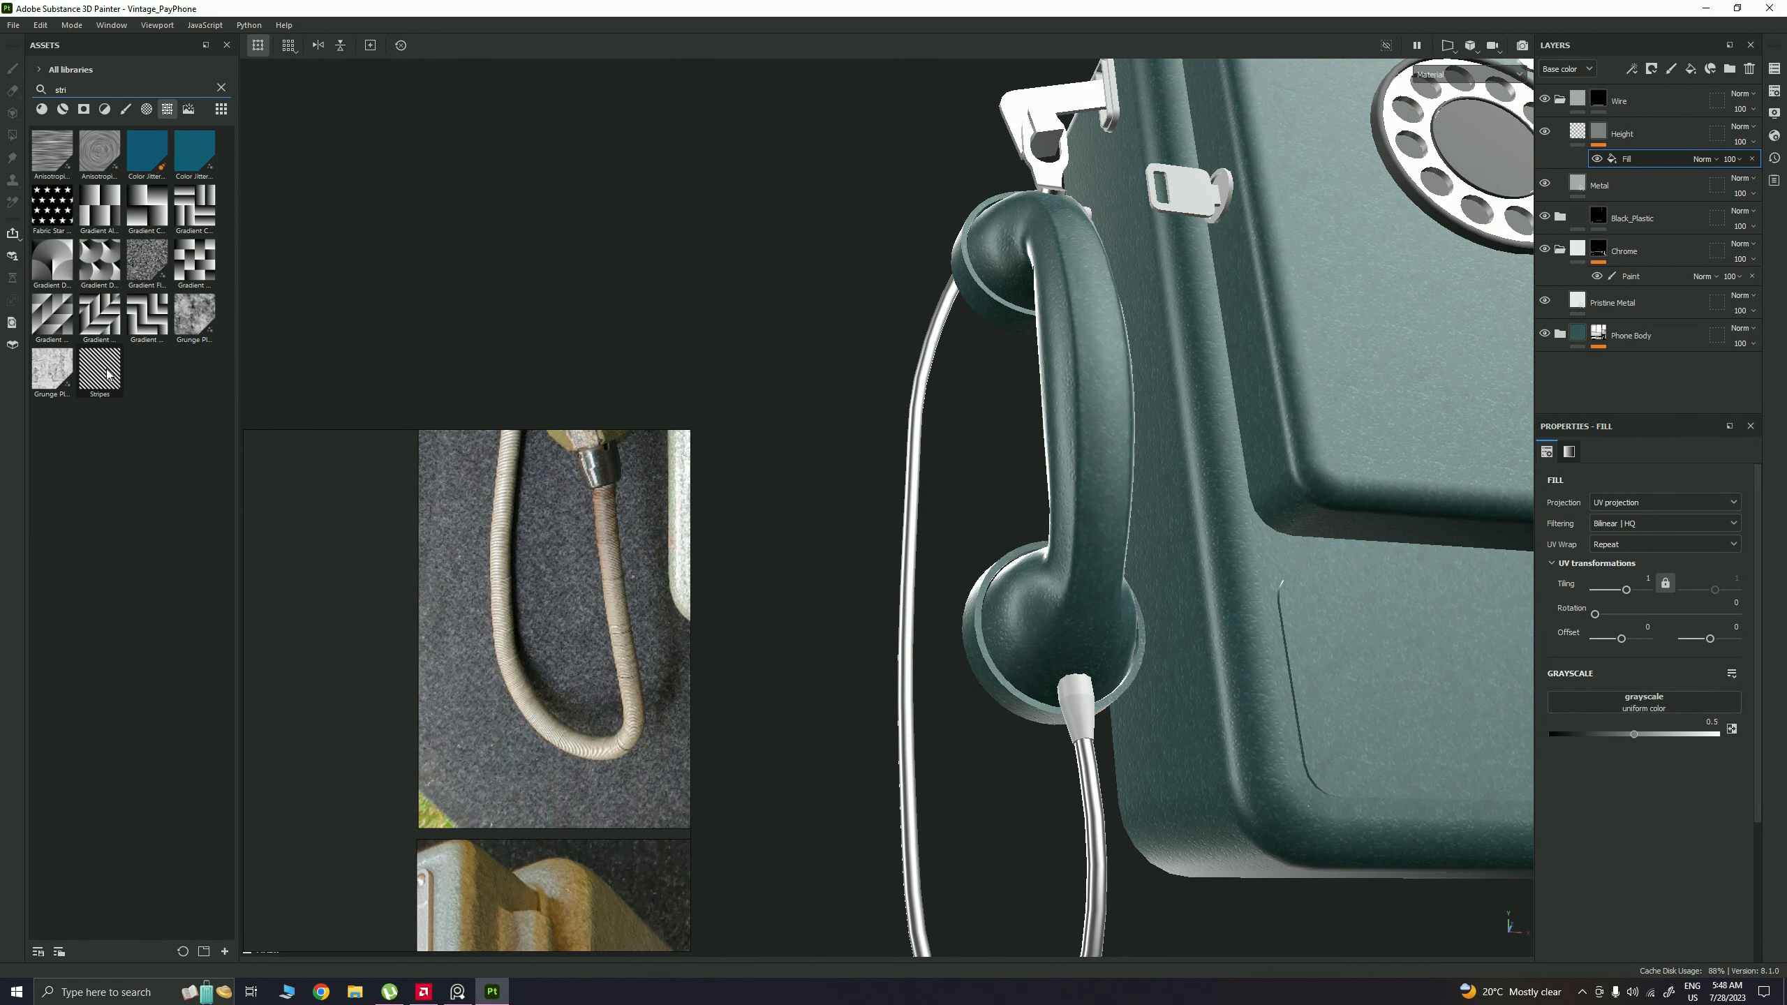
left_click_drag(111, 372, 1678, 715)
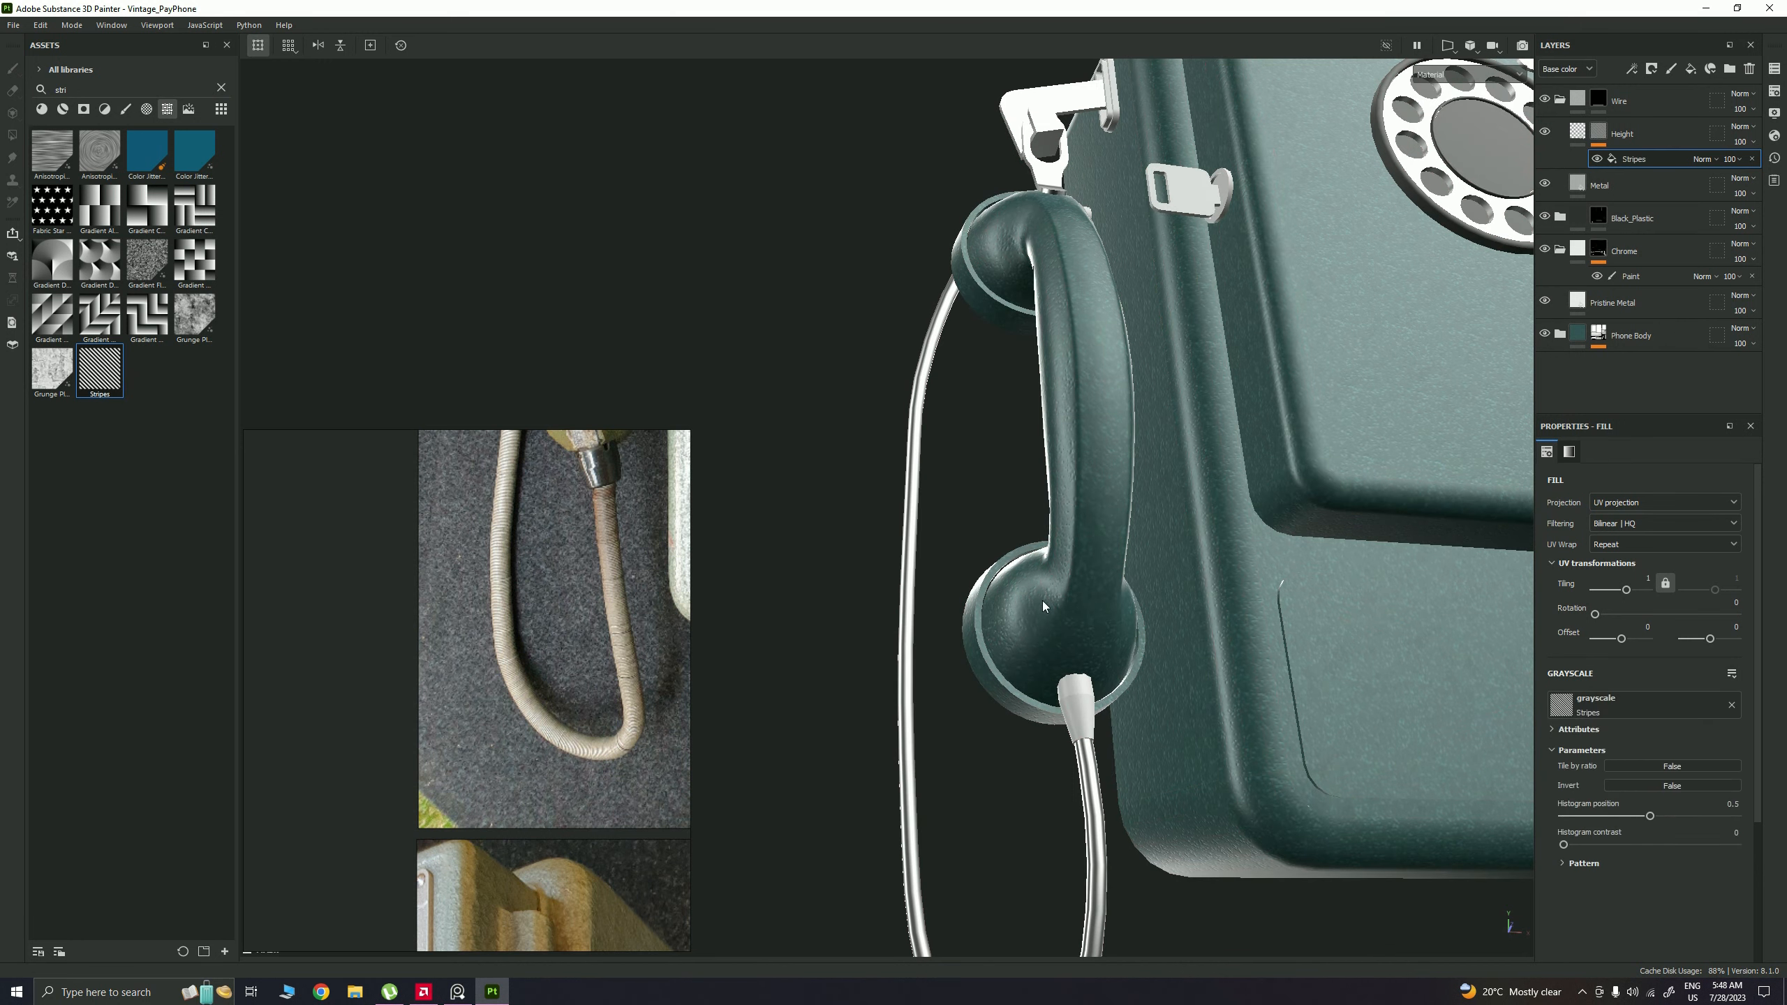
Step: Set the Height layer's height value to about -0.2245 so the stripes are recessed into the cord
left_click_drag(1041, 600, 1143, 362, "alt")
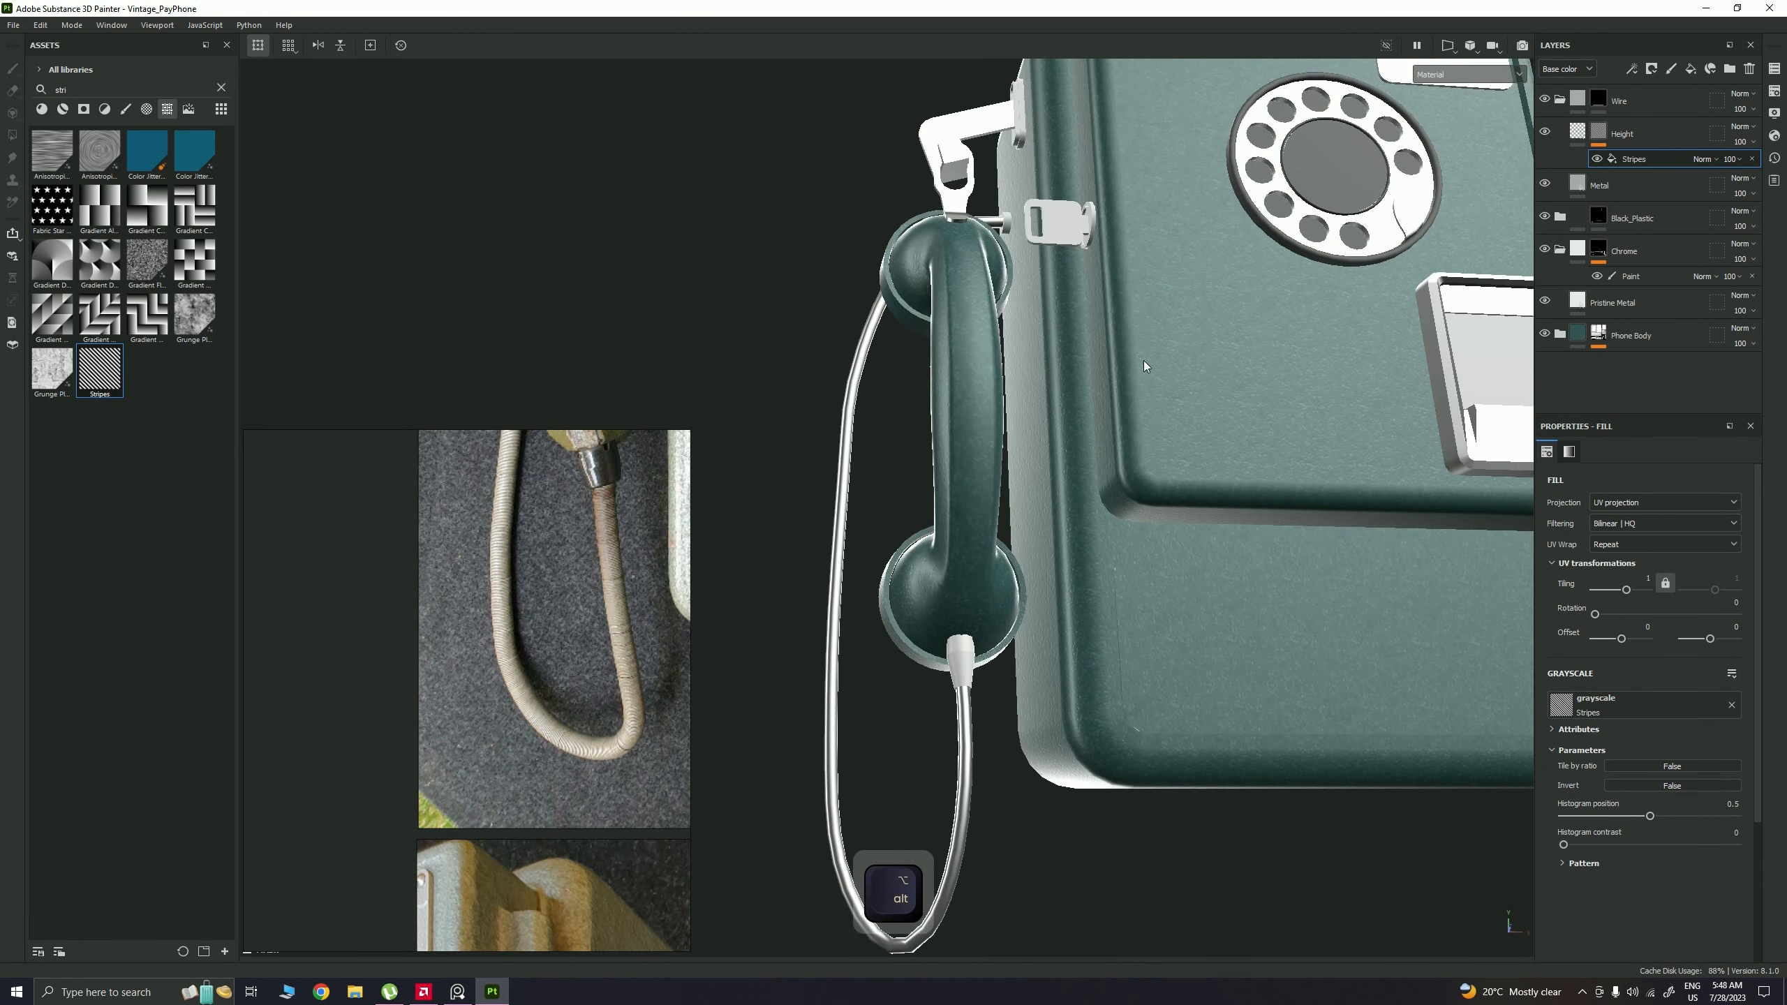
left_click(1579, 133)
left_click_drag(1630, 808, 1664, 805)
left_click_drag(1019, 598, 1035, 422, "alt")
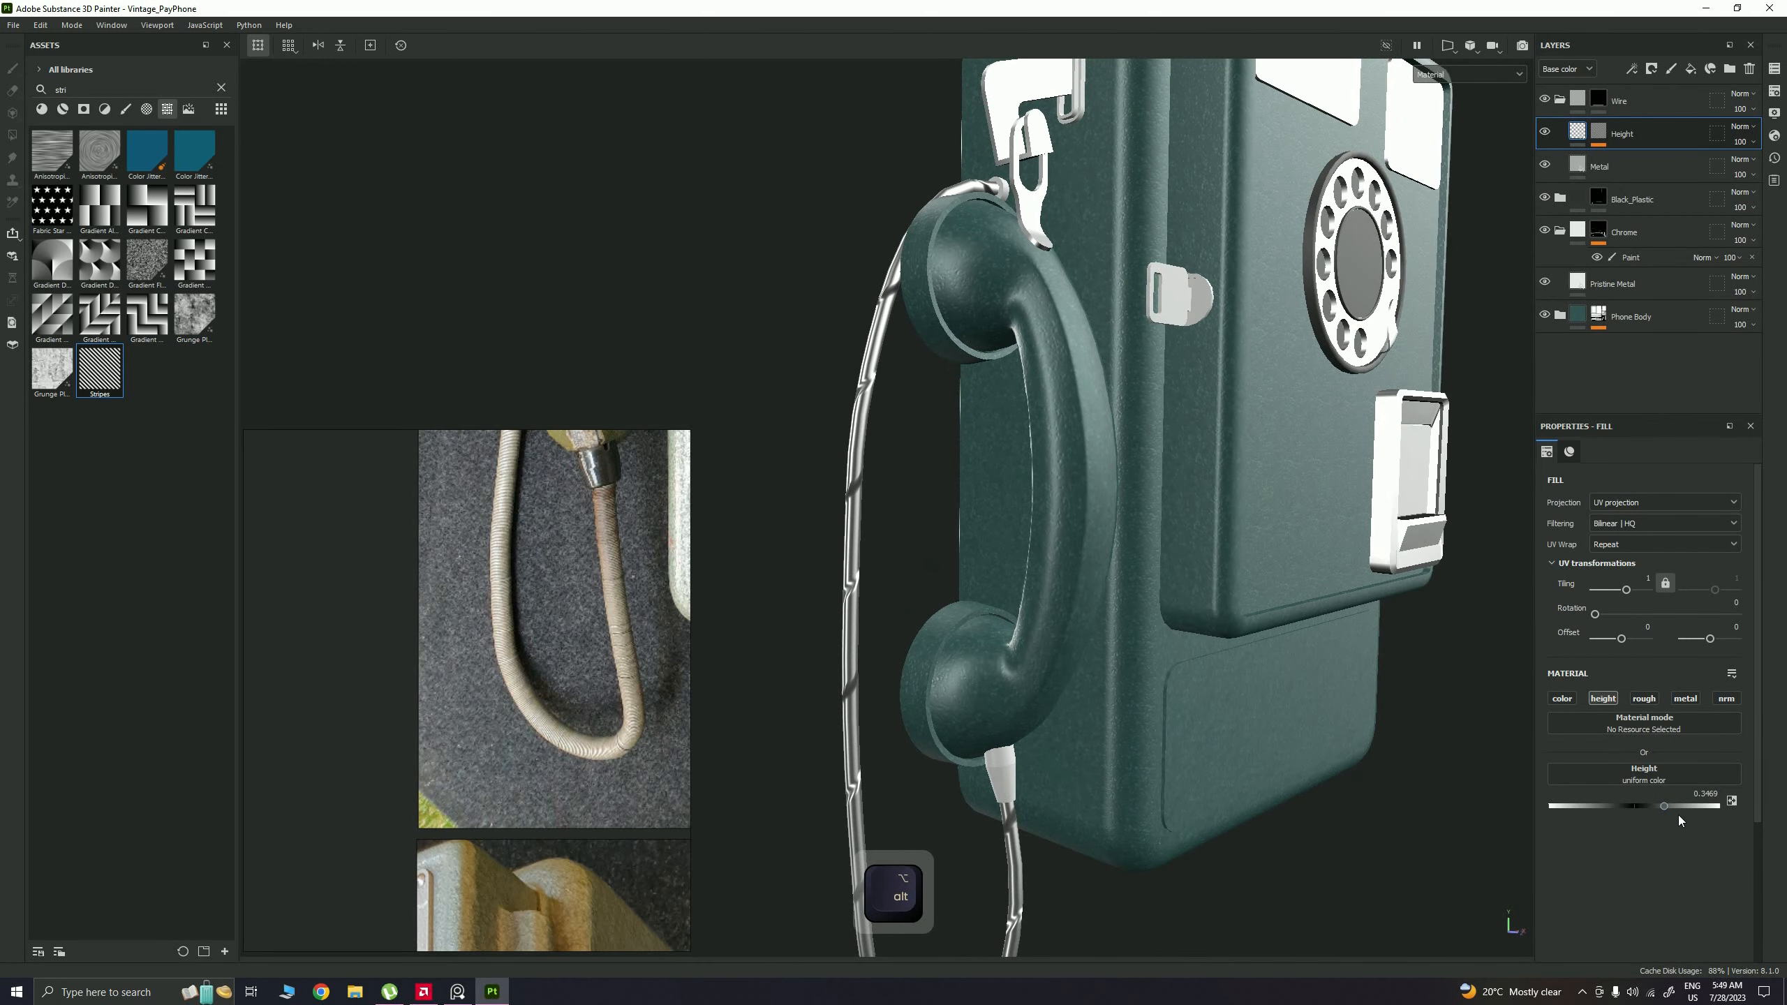
left_click_drag(1664, 810, 1615, 824)
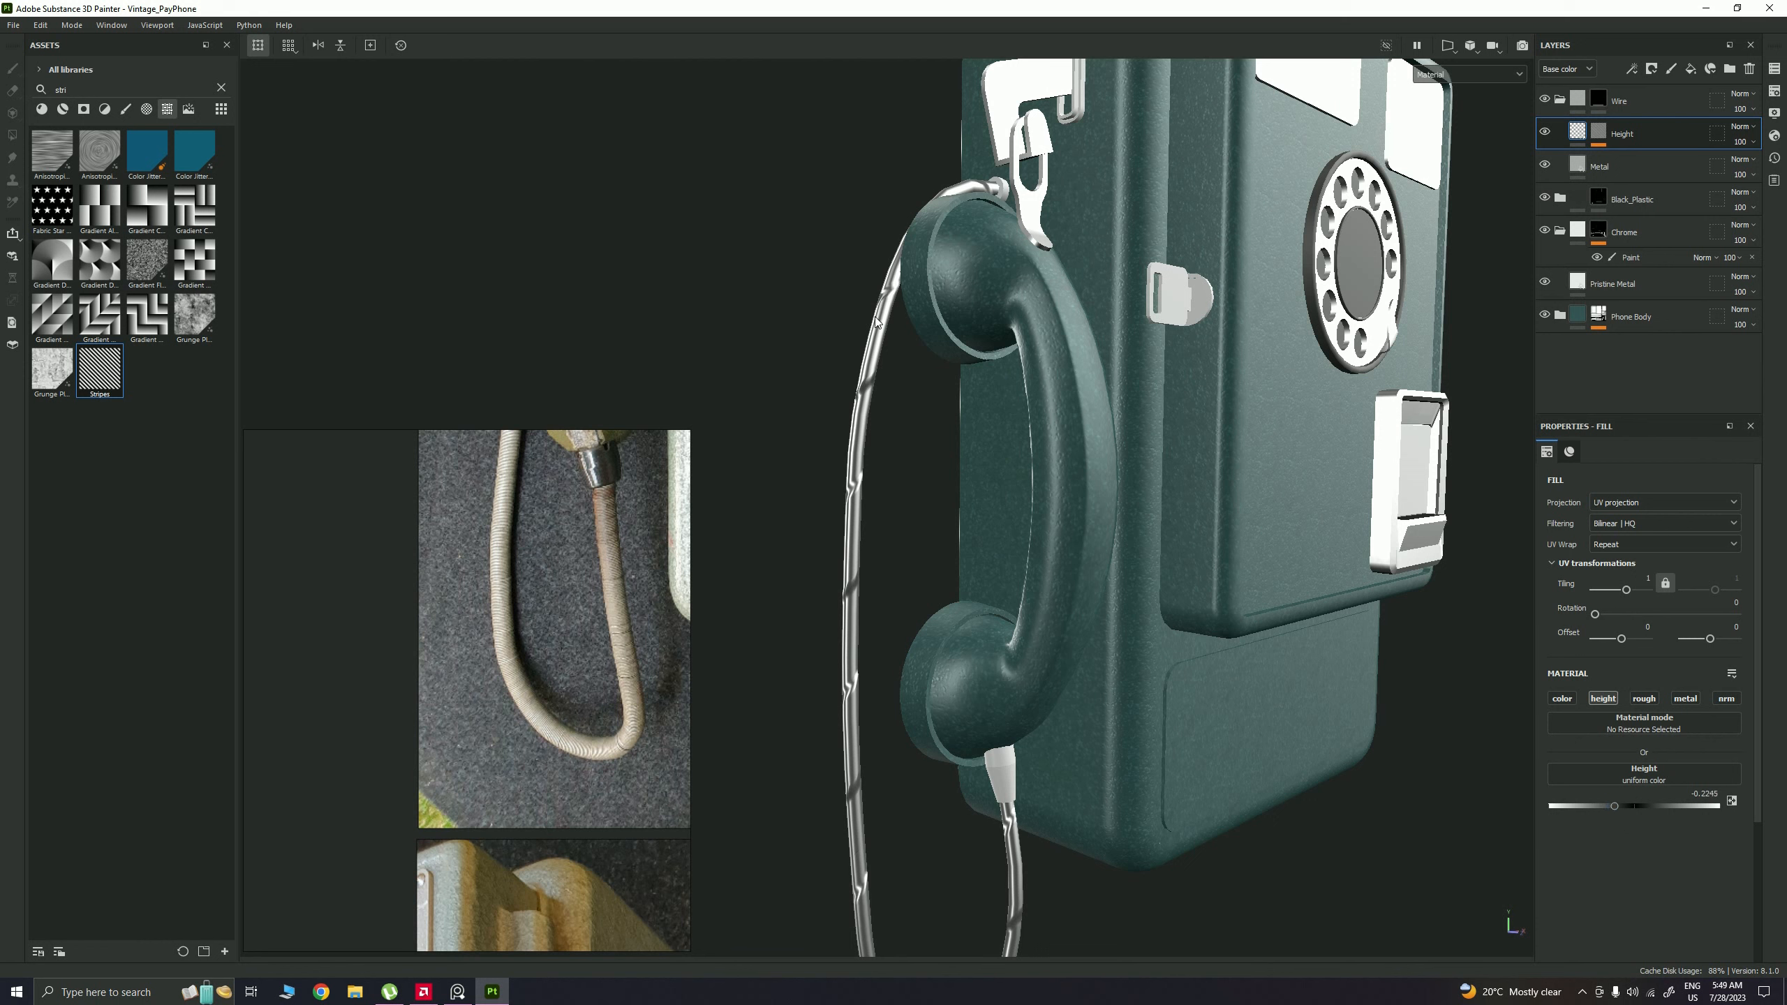
Step: Set the stripe count of the Stripes fill in the Height mask to 24
left_click(1599, 134)
left_click(1655, 160)
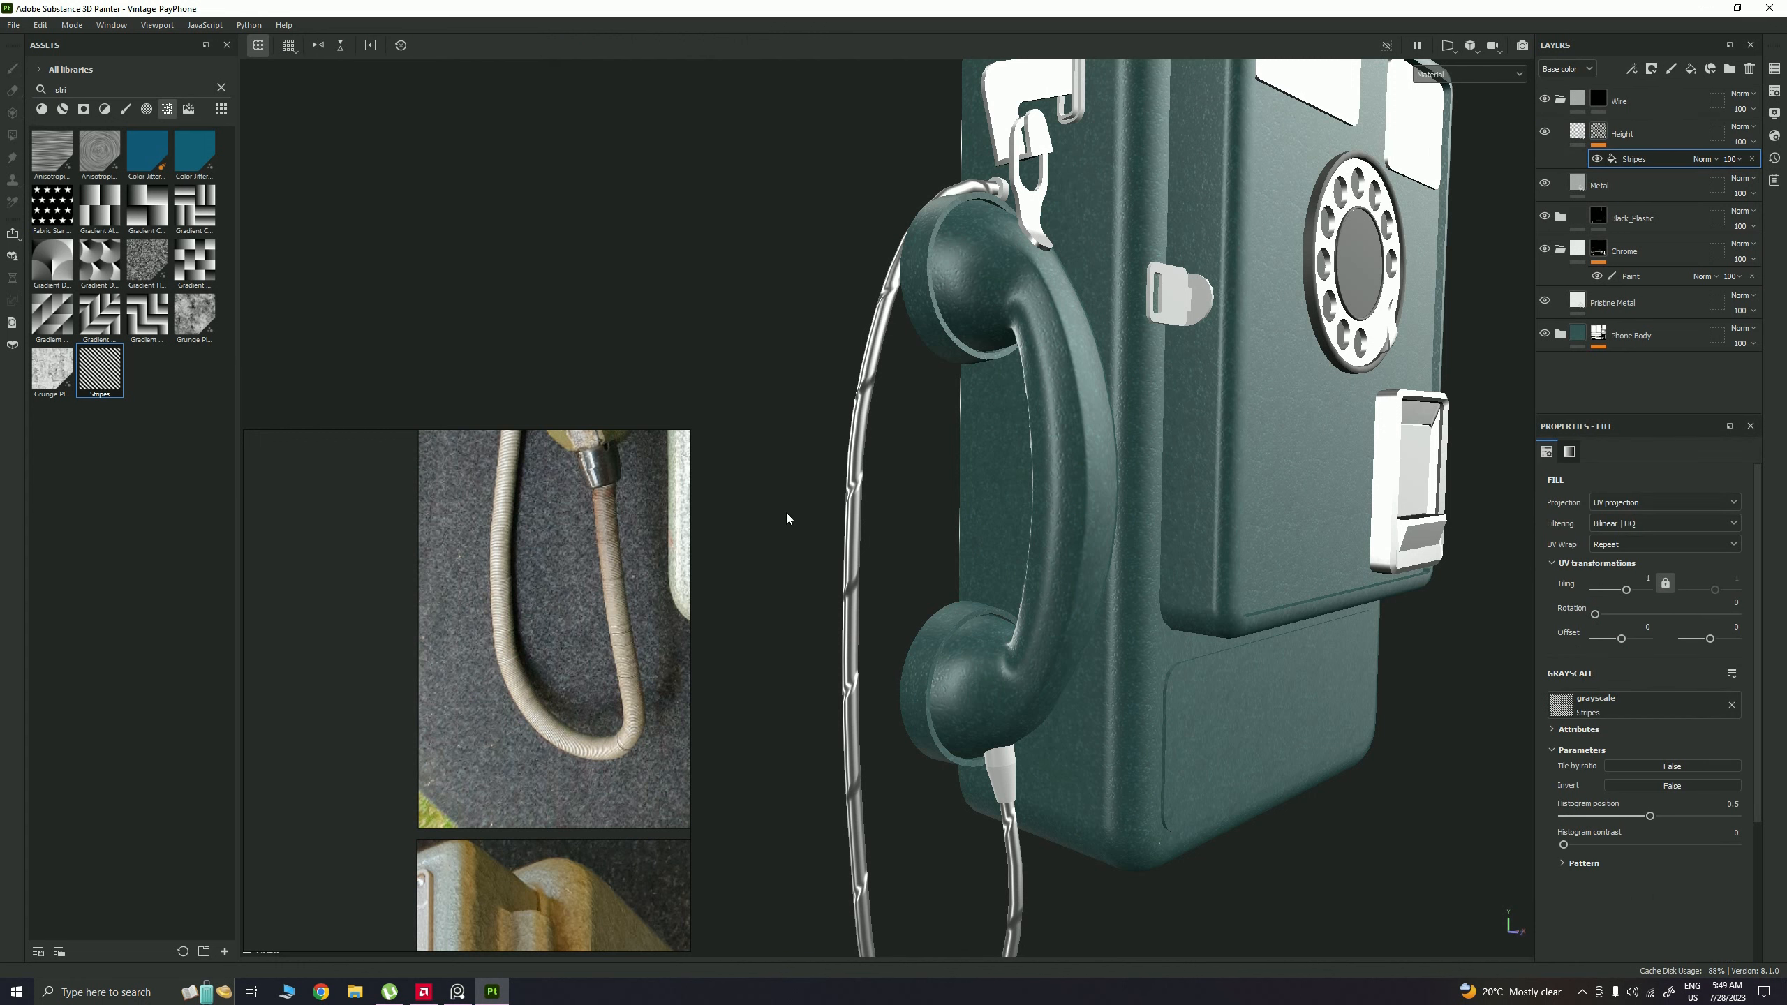
left_click(1563, 863)
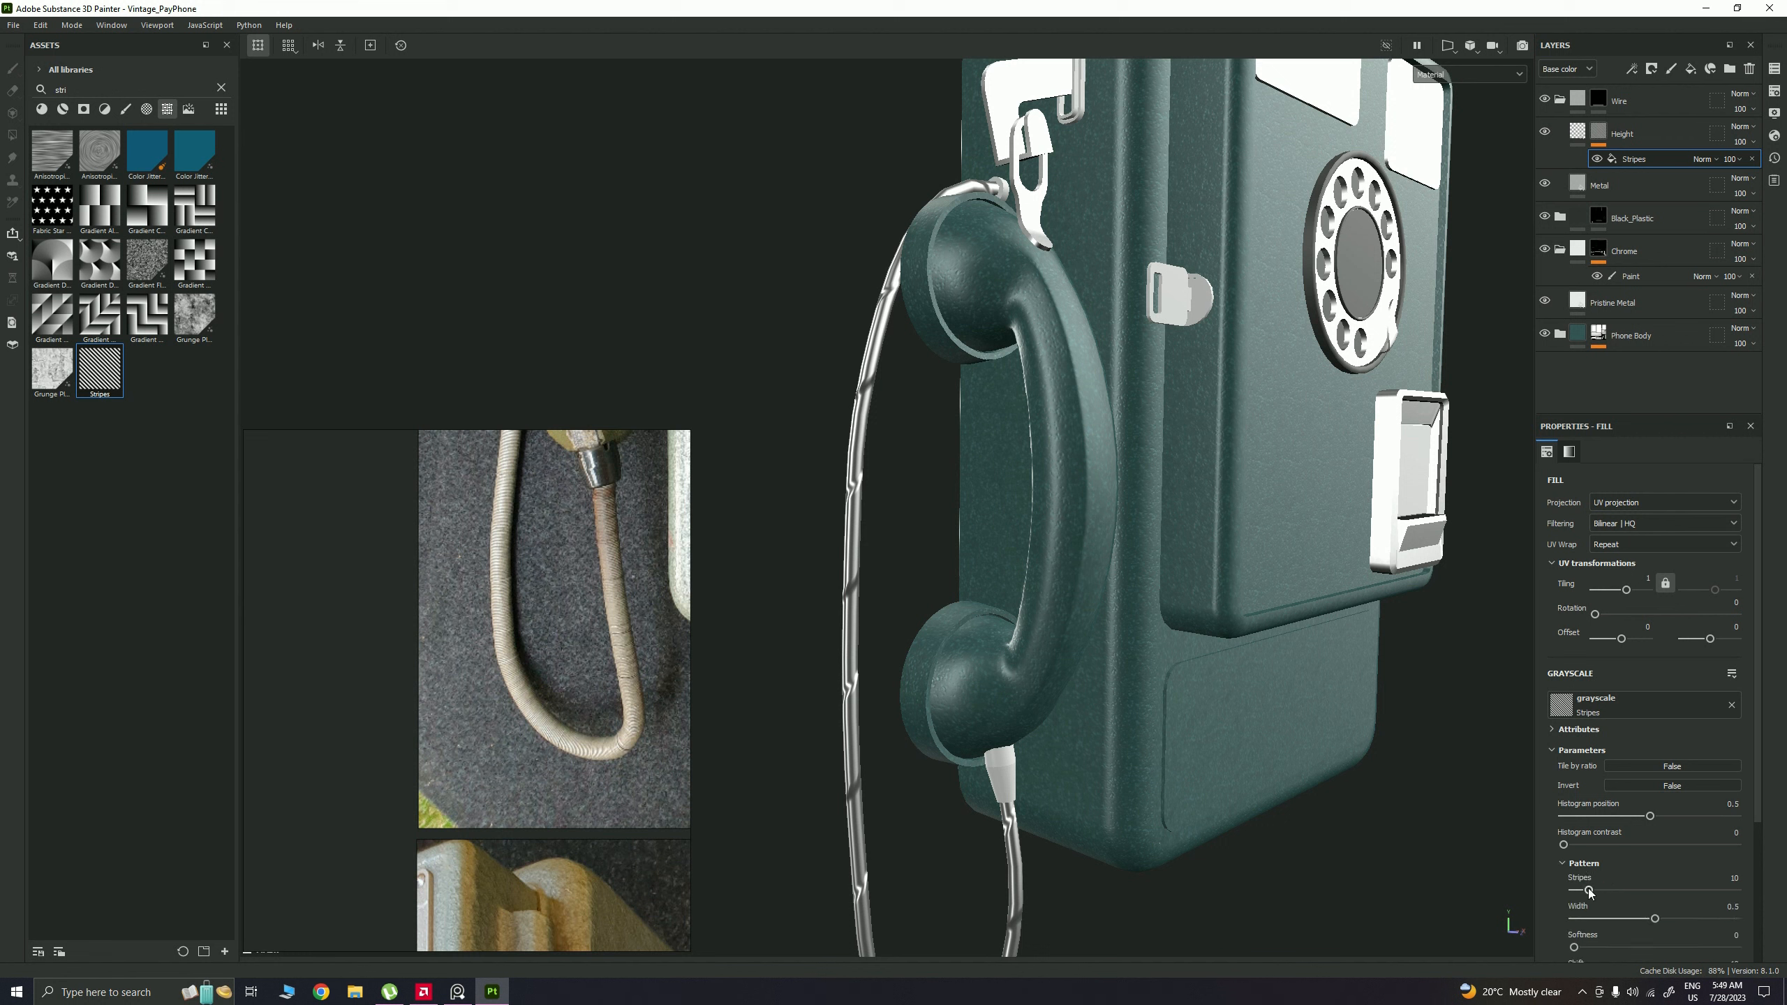
mouse_move(1588, 891)
left_mouse_down()
mouse_move(1729, 871)
mouse_move(1611, 873)
left_mouse_up()
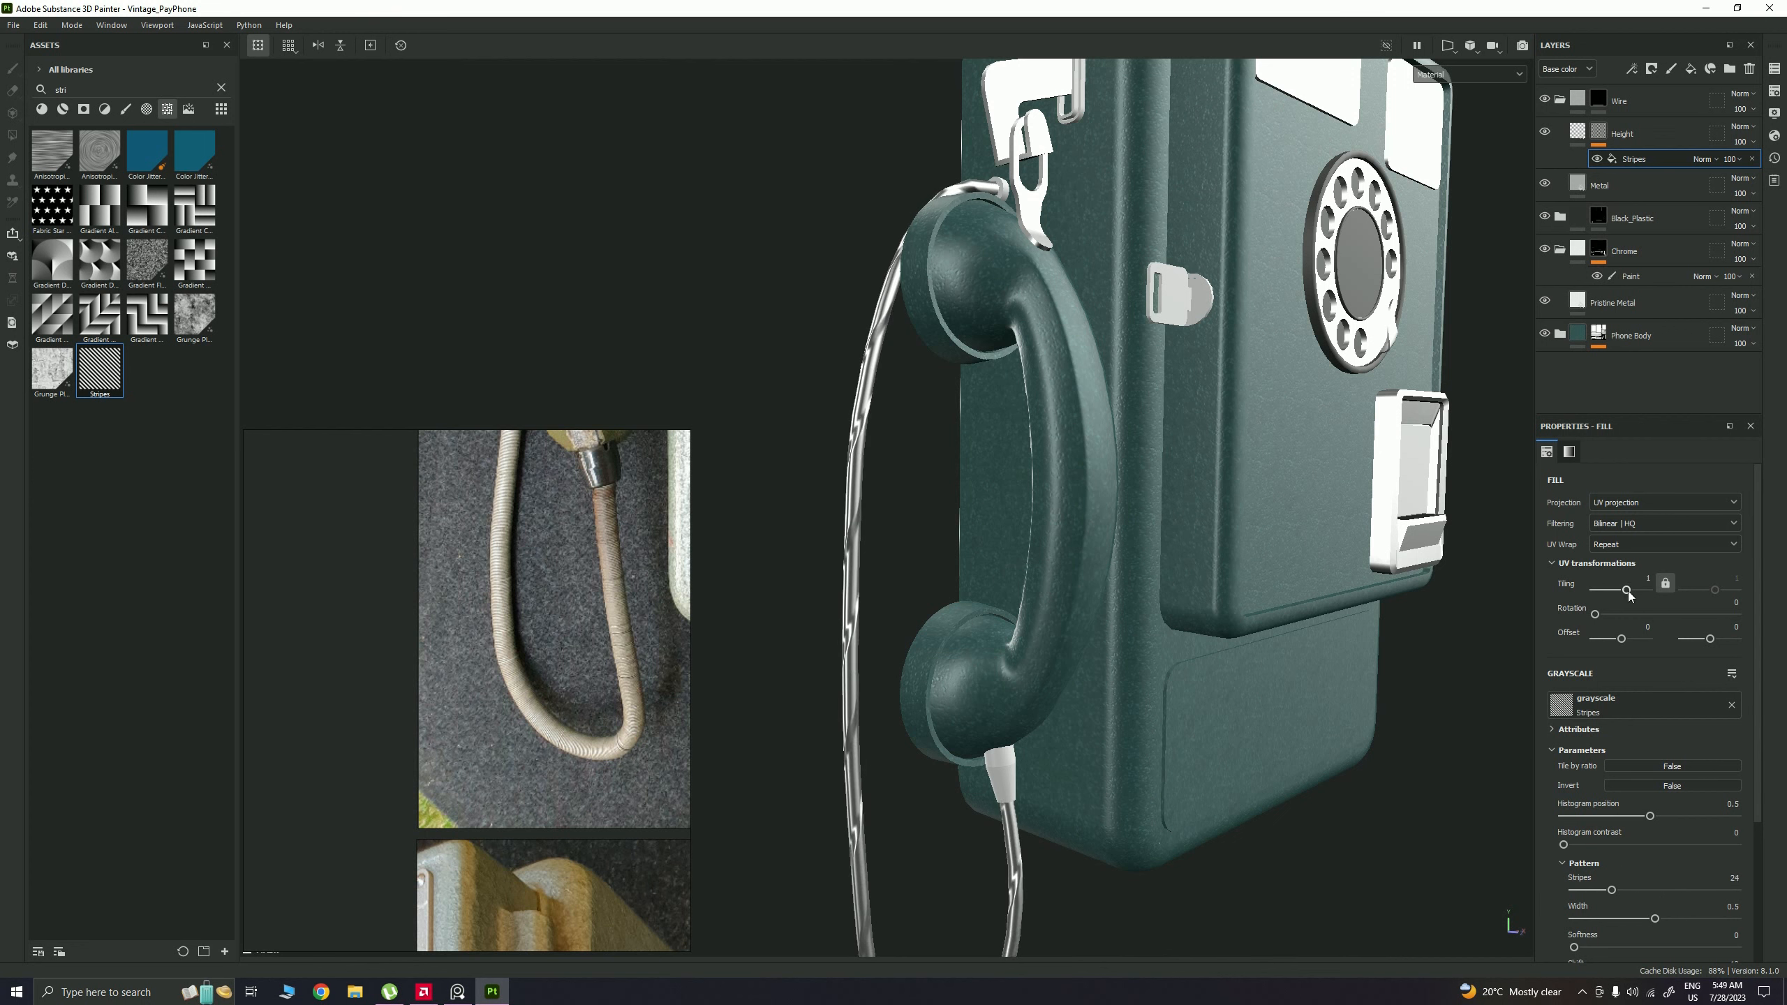
Step: Set the tiling of the Stripes fill to about 7.4 and inspect the pattern along the cord
left_click_drag(1628, 590, 1630, 587)
left_click_drag(1138, 436, 1049, 450, "alt")
middle_click_drag(1041, 422, 1048, 534, "alt")
left_click_drag(1046, 535, 992, 296, "alt")
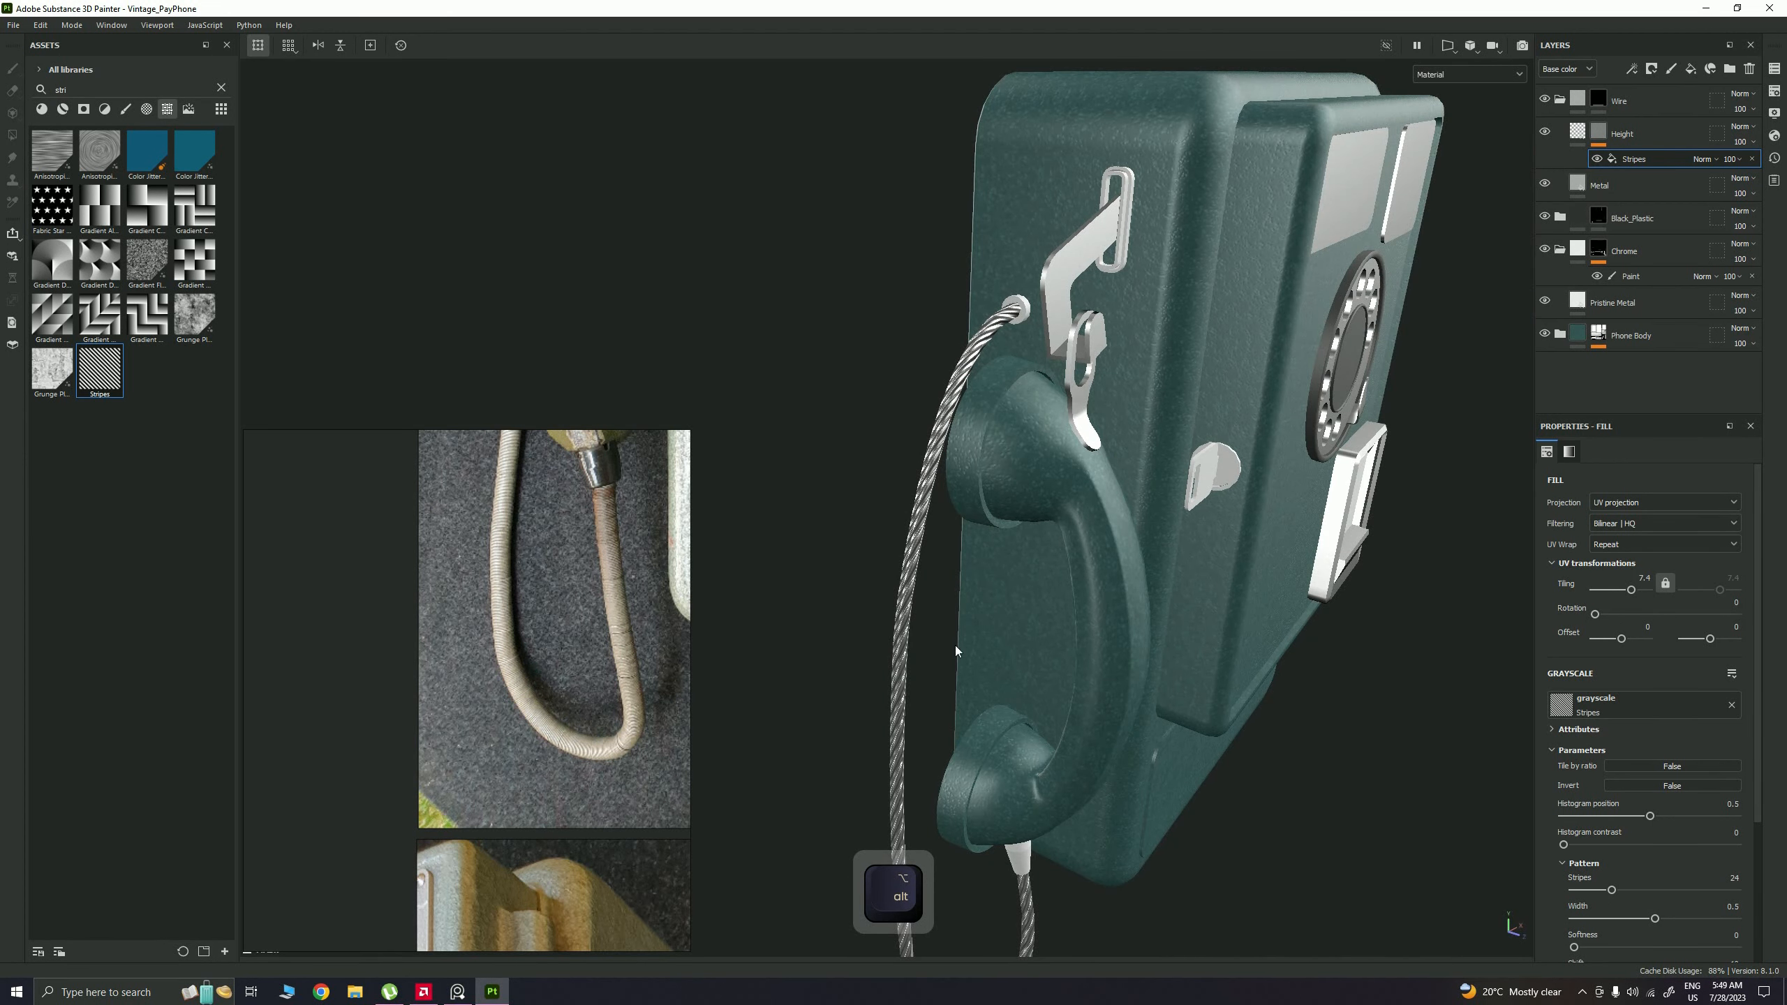
left_click_drag(943, 680, 902, 698, "alt")
middle_click_drag(902, 698, 887, 507, "alt")
right_click_drag(893, 535, 980, 687, "alt")
left_click_drag(980, 686, 936, 662, "alt")
middle_click_drag(935, 663, 946, 493, "alt")
right_click_drag(950, 496, 1038, 548, "alt")
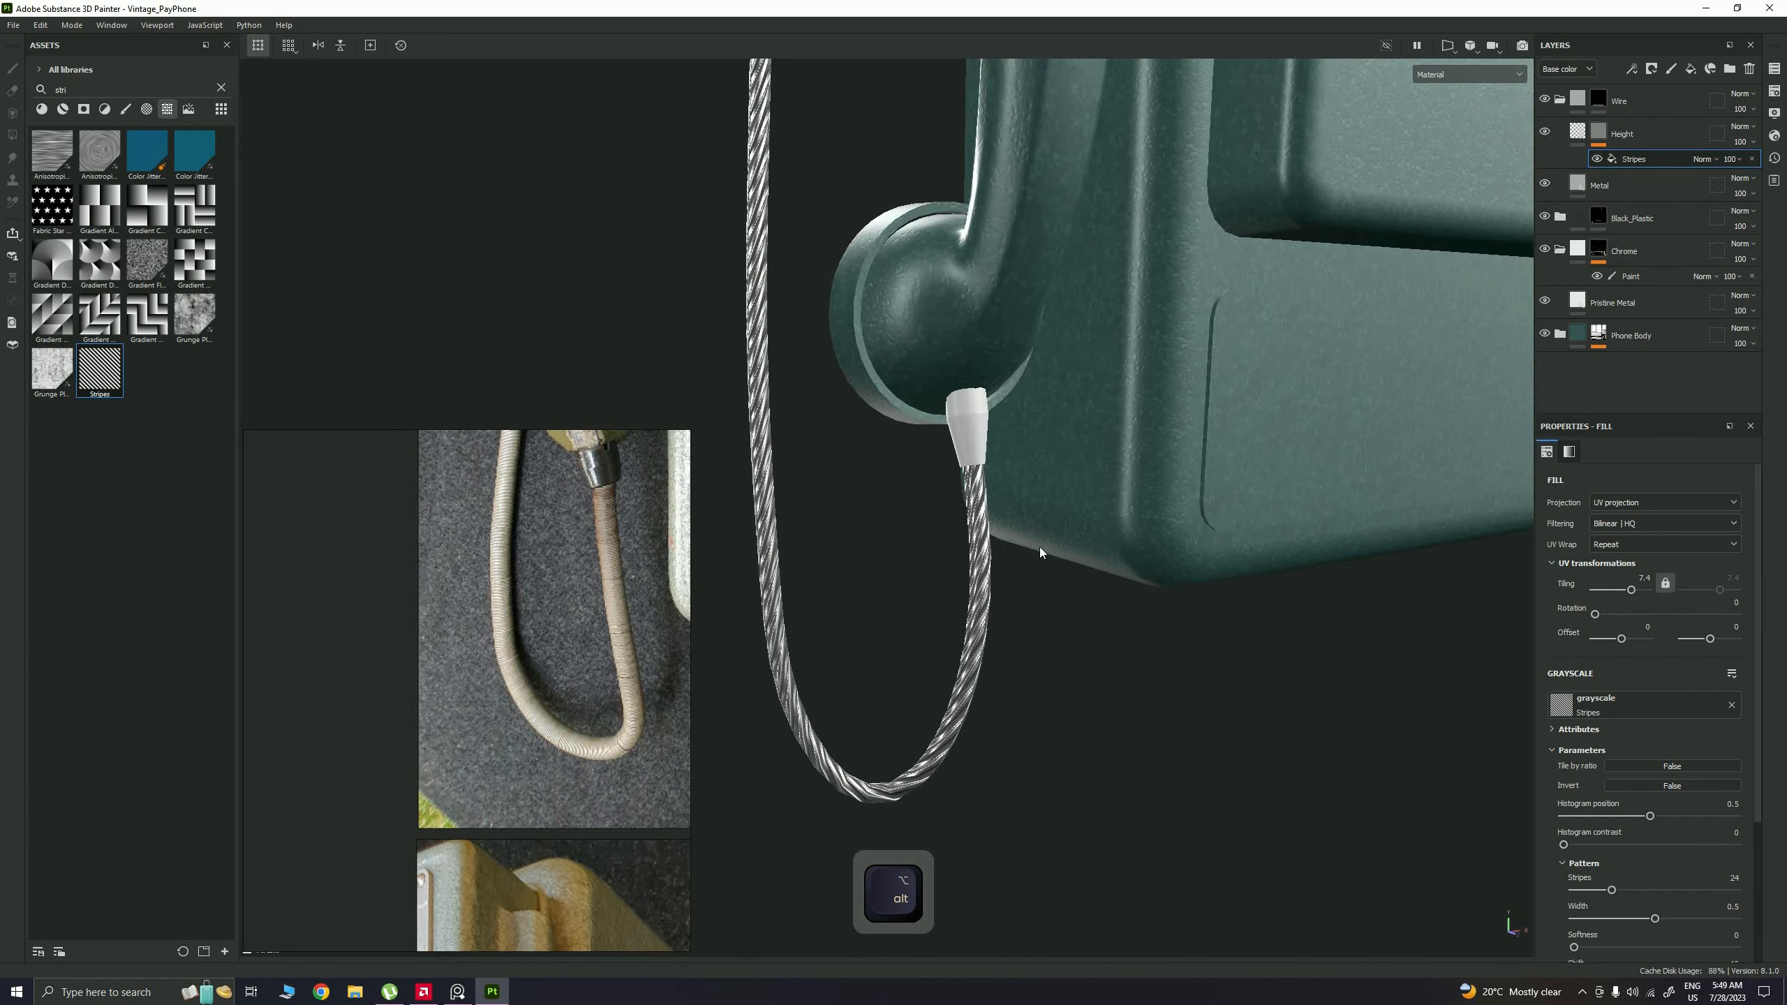
Step: Increase the tiling of the Stripes fill to exactly 13
key("shift")
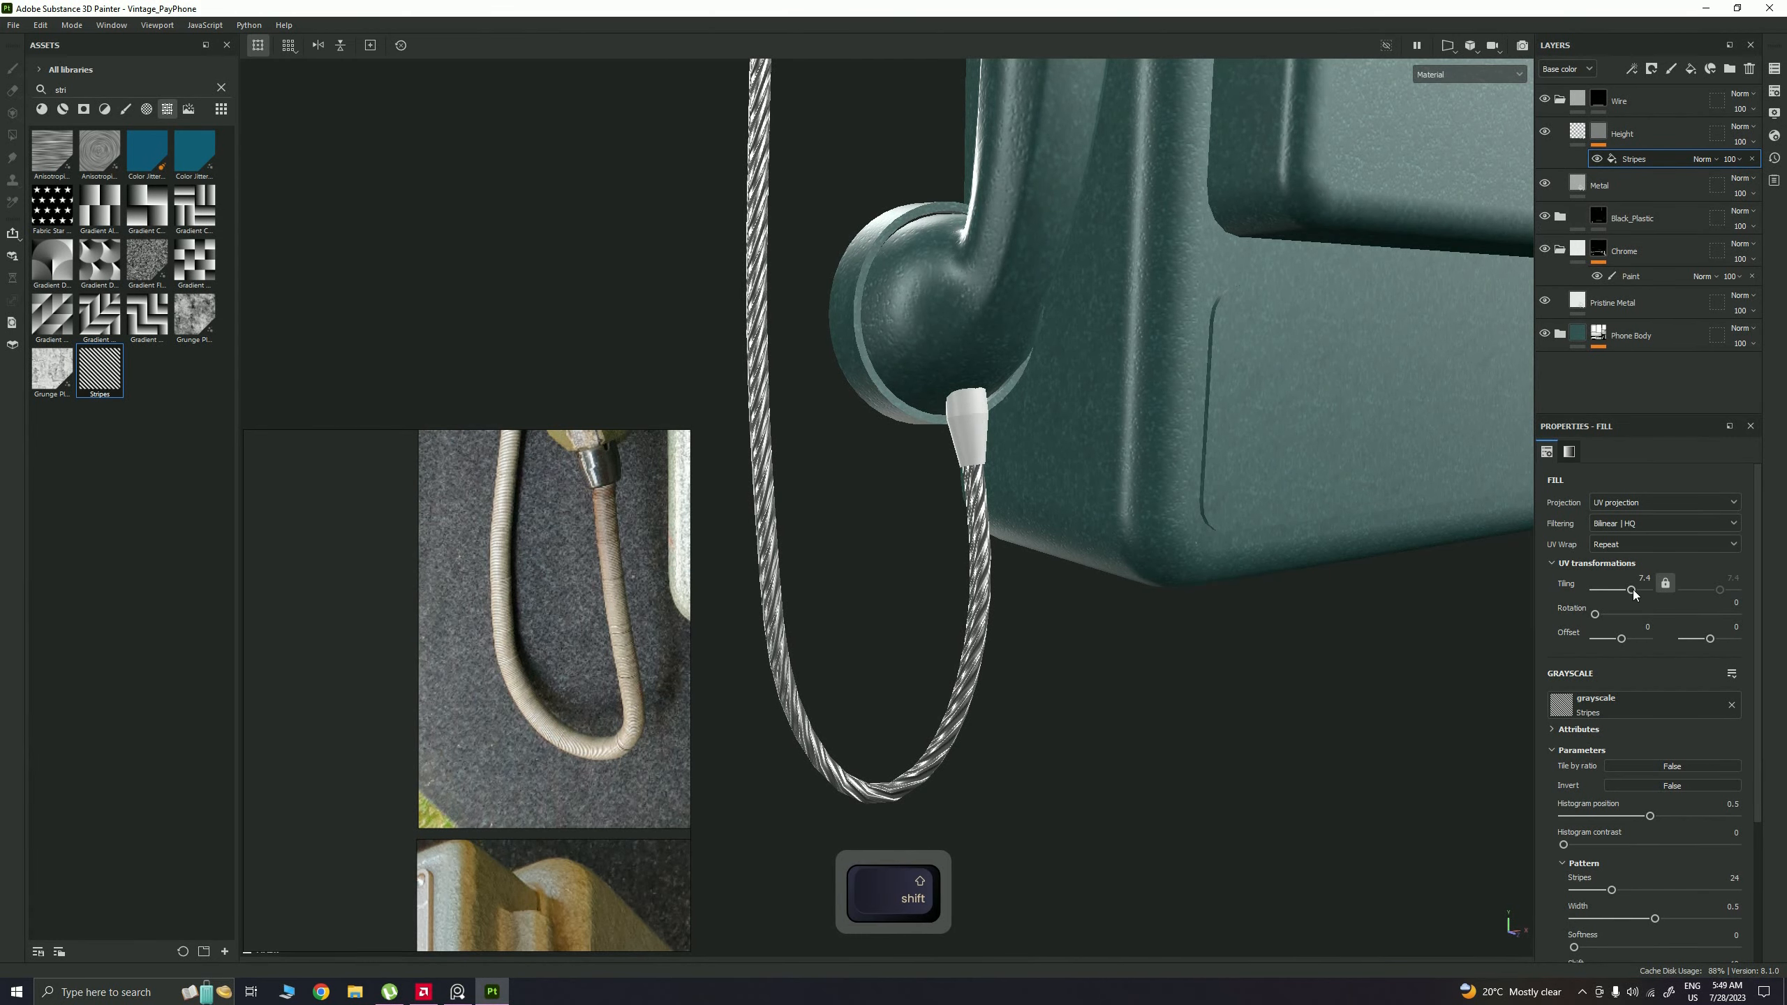
left_click_drag(1632, 590, 1637, 590, "shift")
double_click(1643, 577)
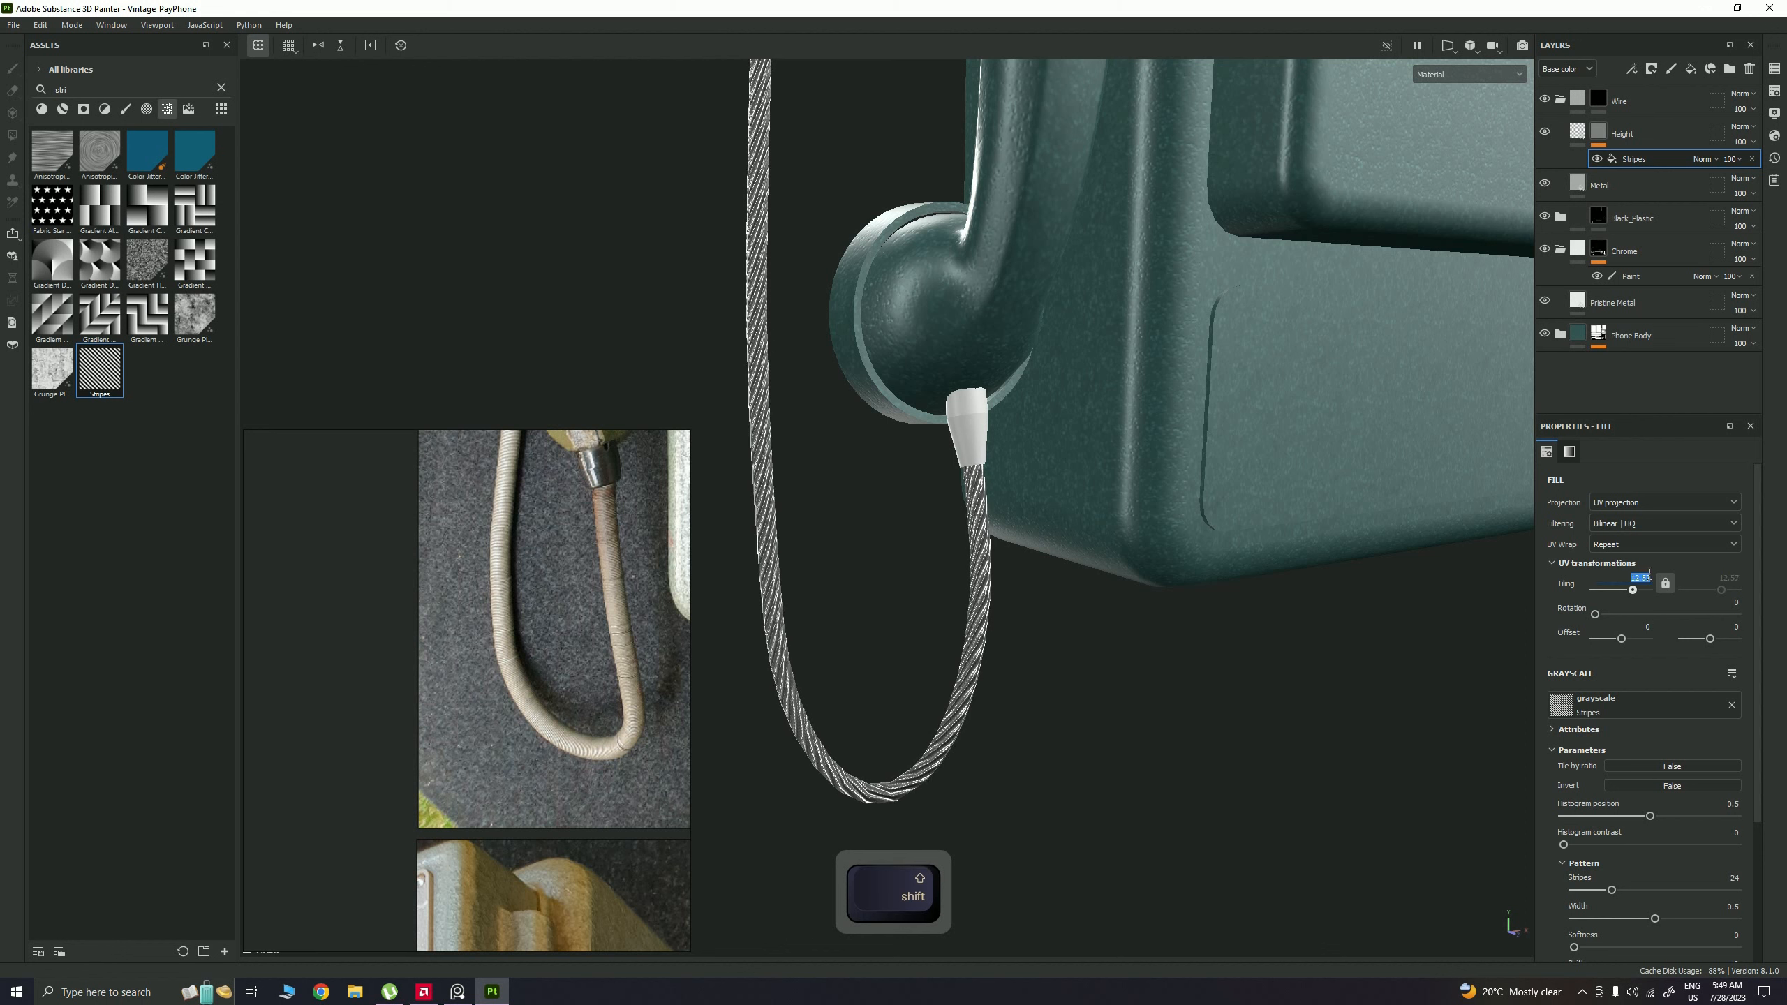
type("13")
key("Return")
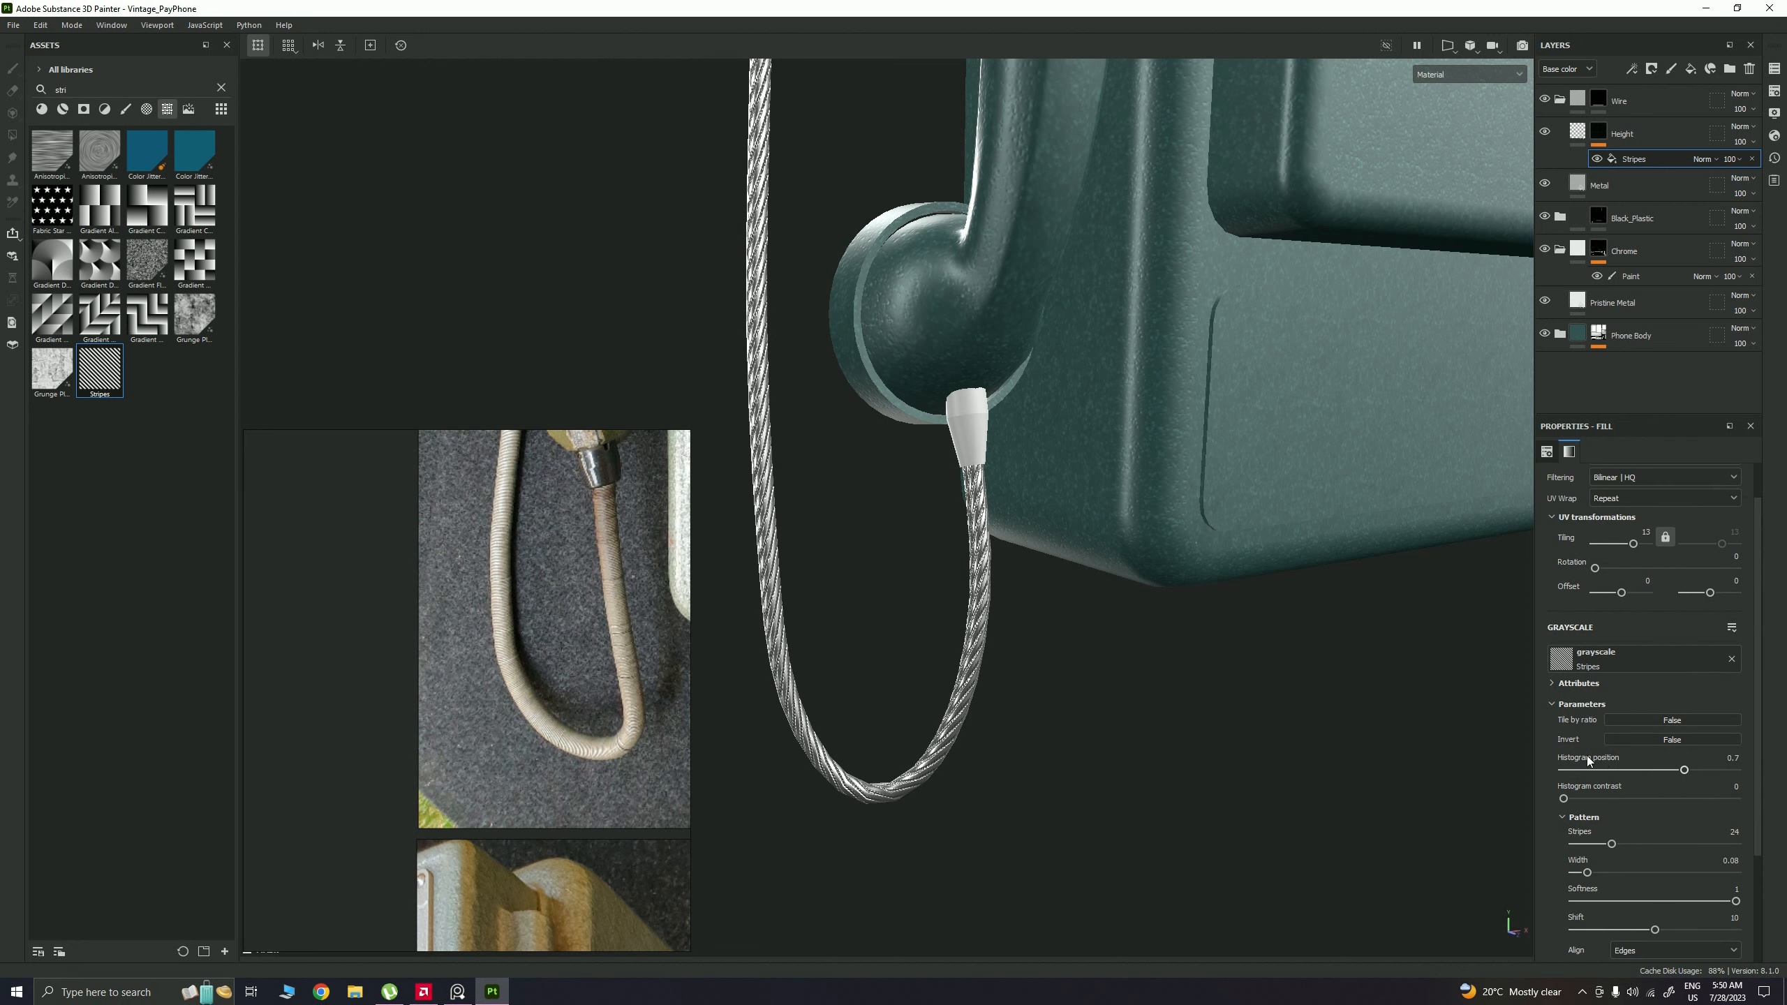
Step: Set the Stripes tiling to about 9.21 and its pattern shift to 20, and check the ribbing along the cord
scroll(1570, 731, "down", 4)
scroll(1626, 560, "up", 2)
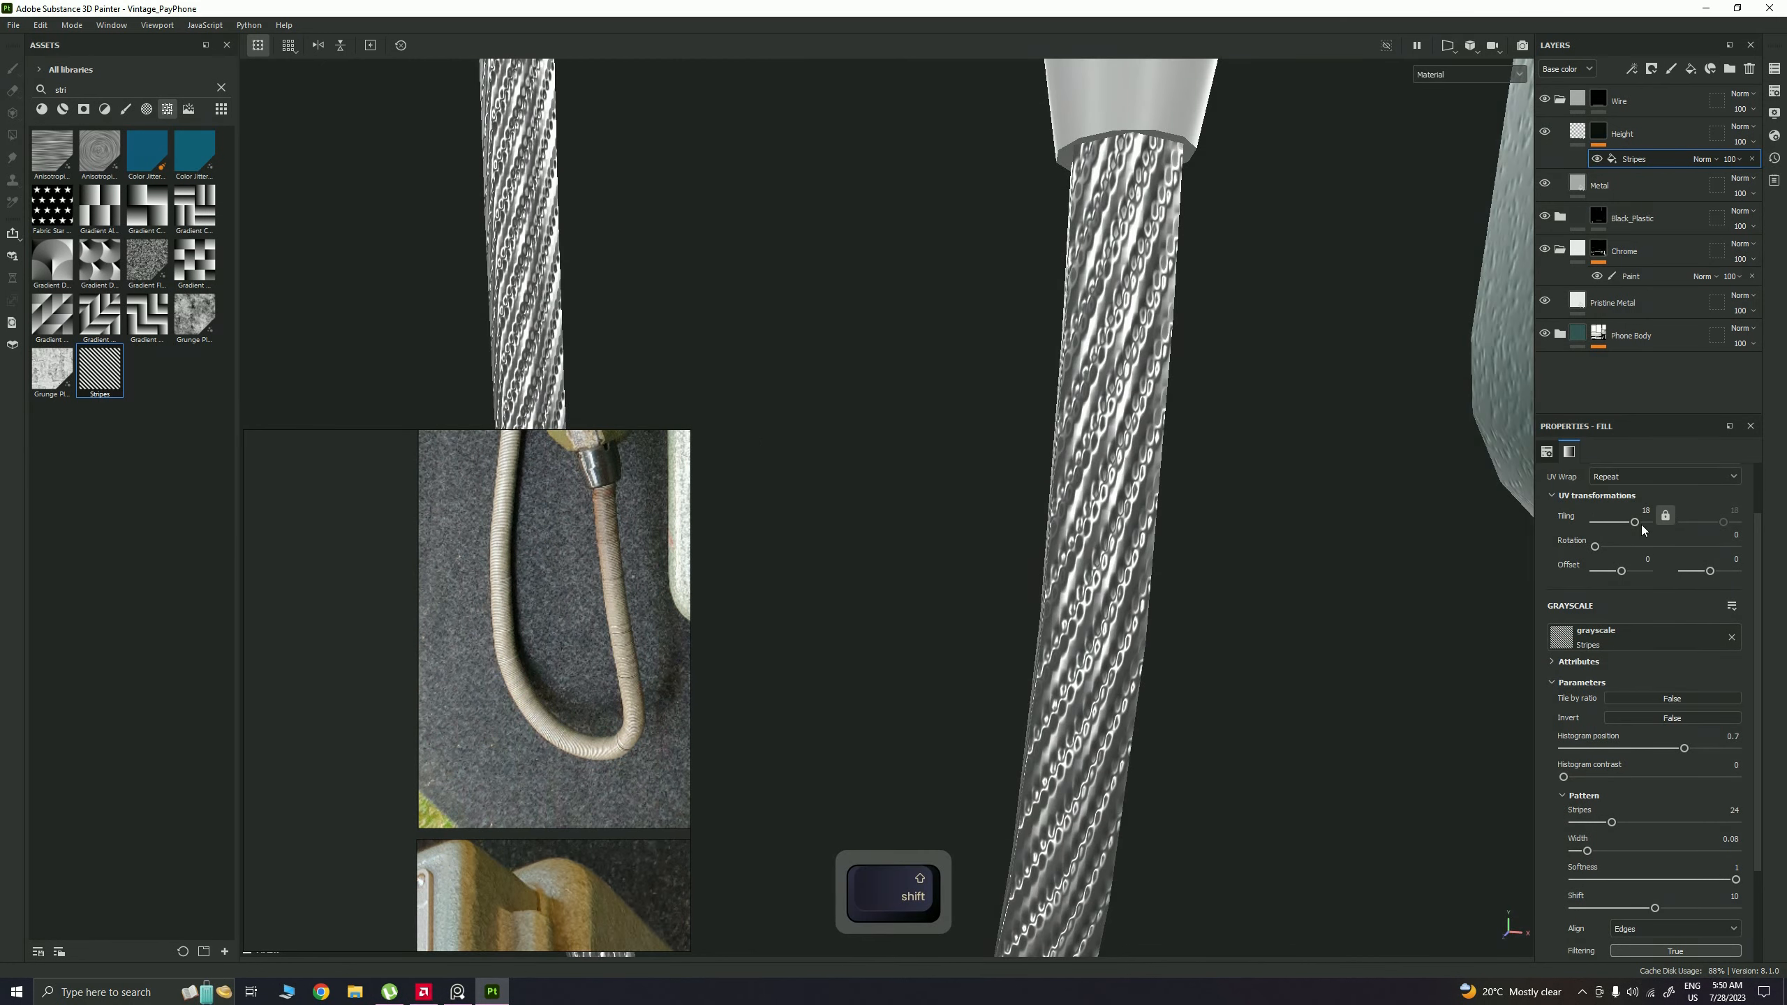
left_click_drag(1641, 524, 1615, 516, "shift")
scroll(1596, 893, "down", 1)
left_click_drag(1654, 865, 1703, 857)
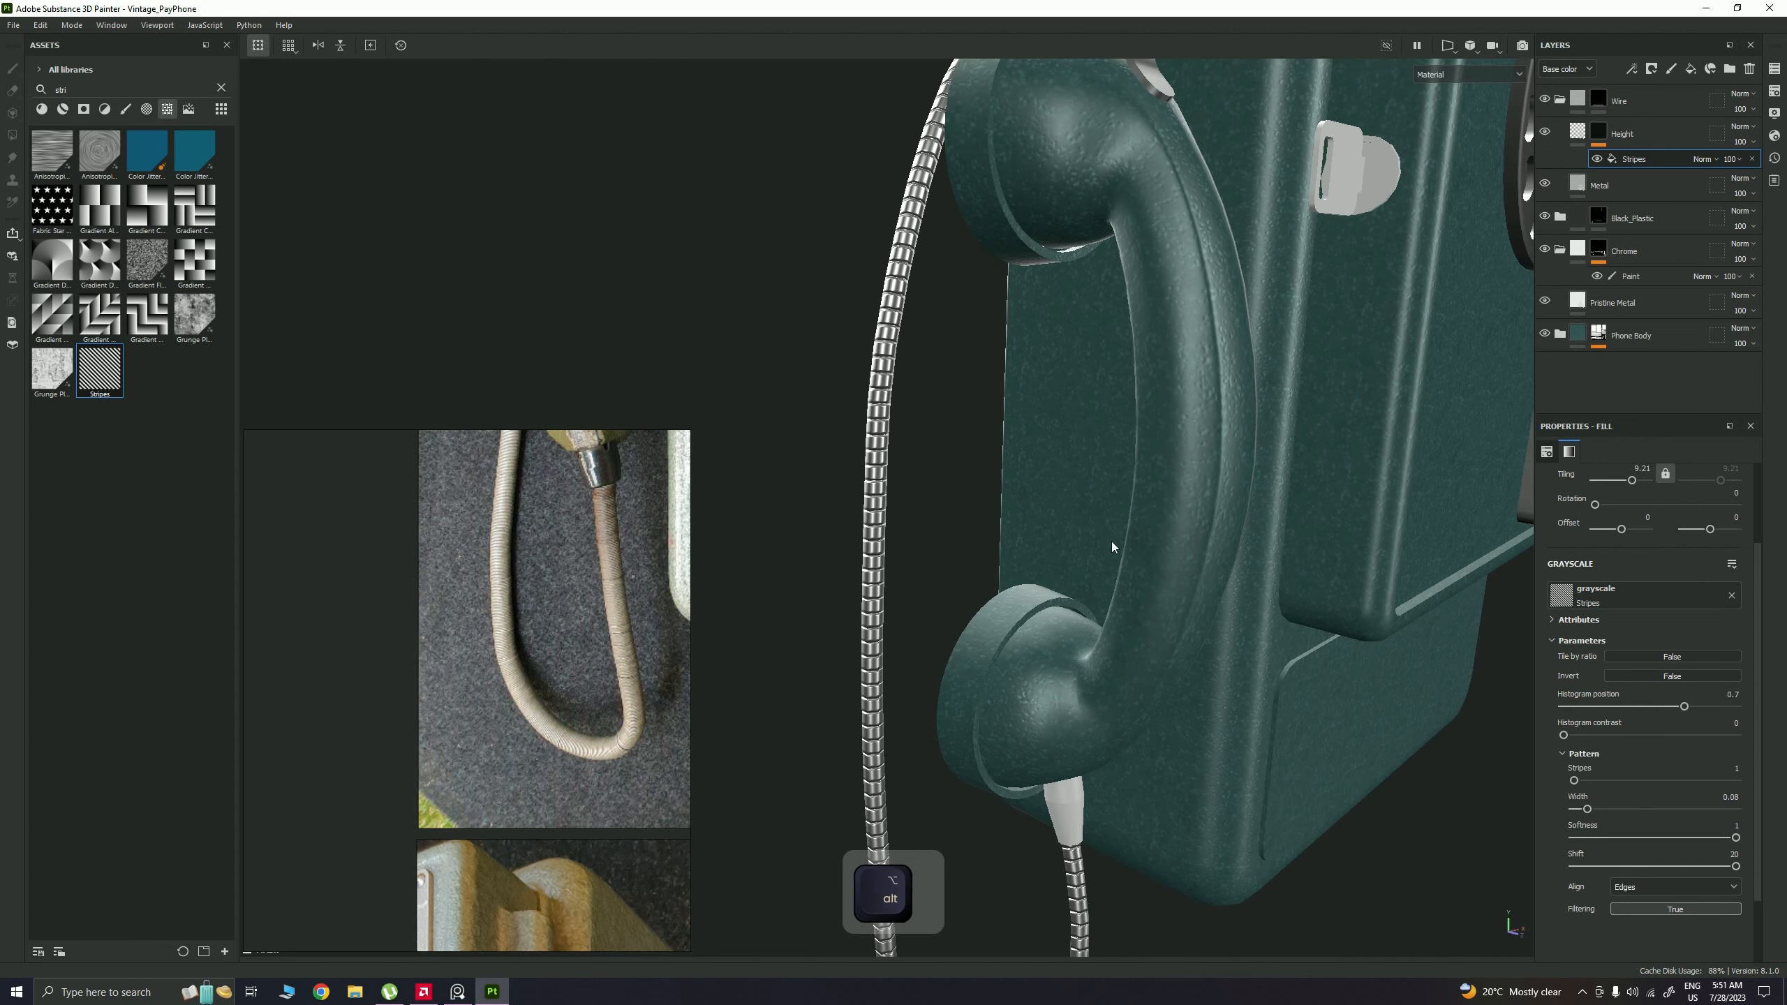
right_click_drag(1113, 547, 862, 478, "alt")
left_click_drag(862, 479, 999, 556, "alt")
right_click_drag(998, 557, 1162, 633, "alt")
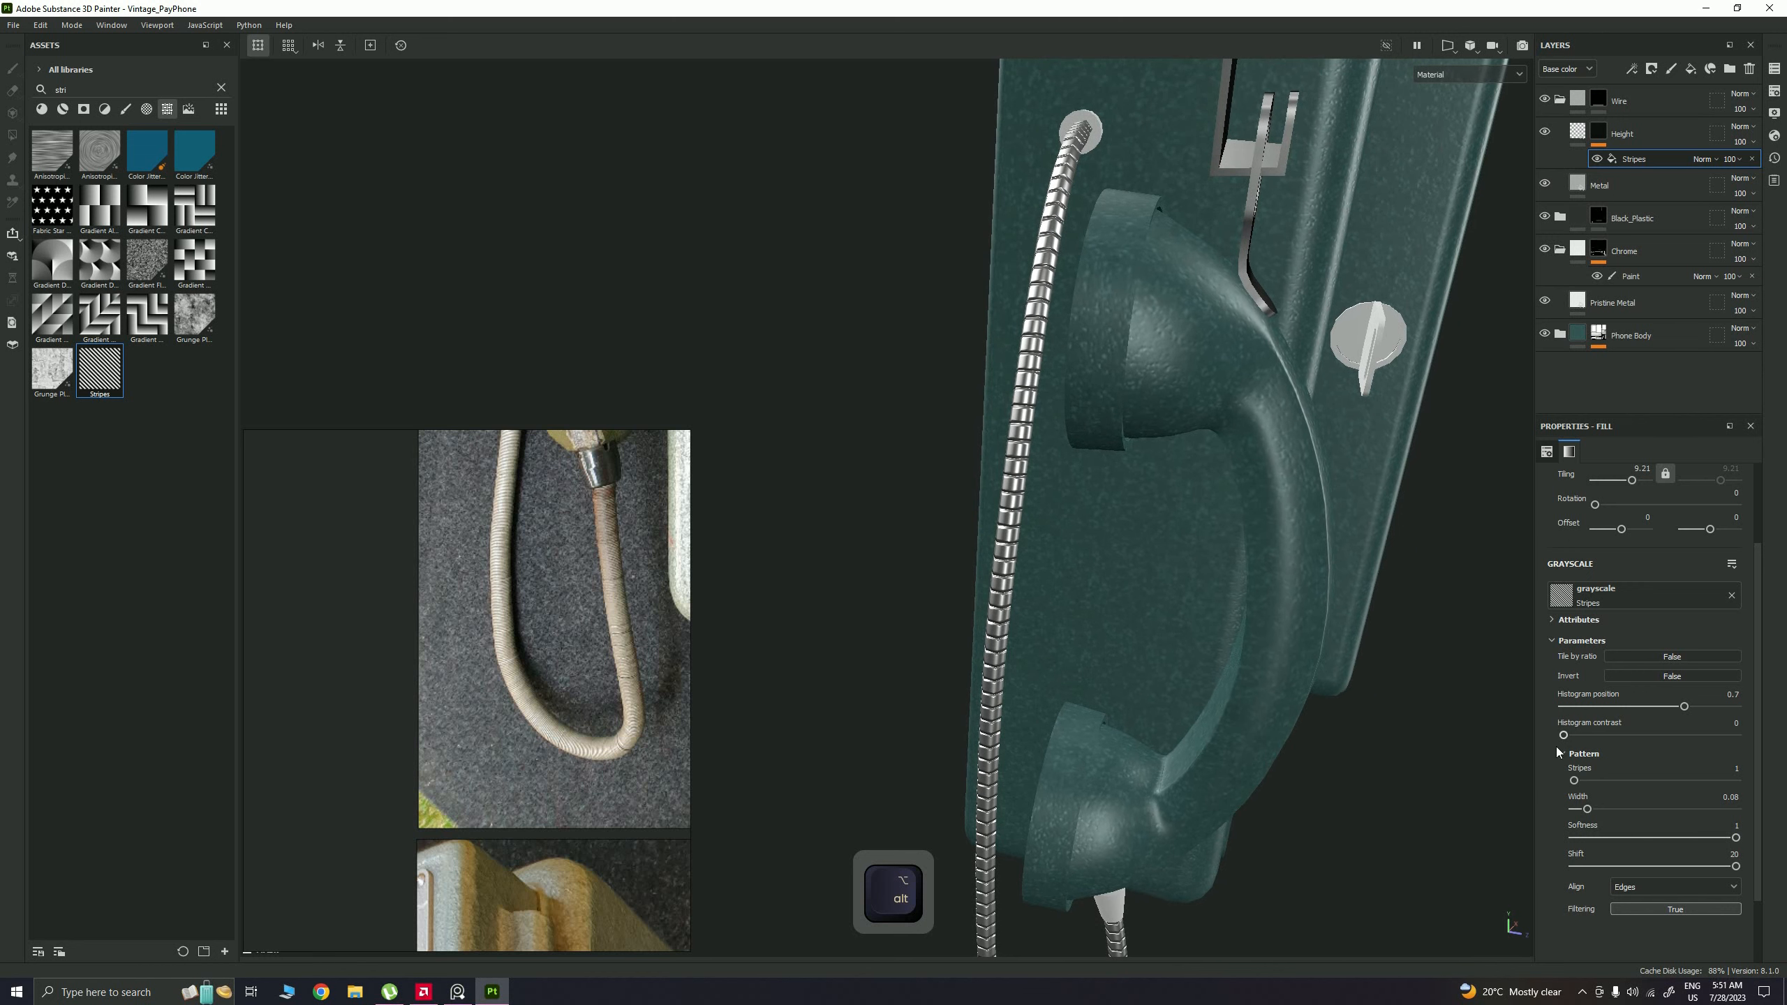
left_click_drag(1287, 658, 1114, 612, "alt")
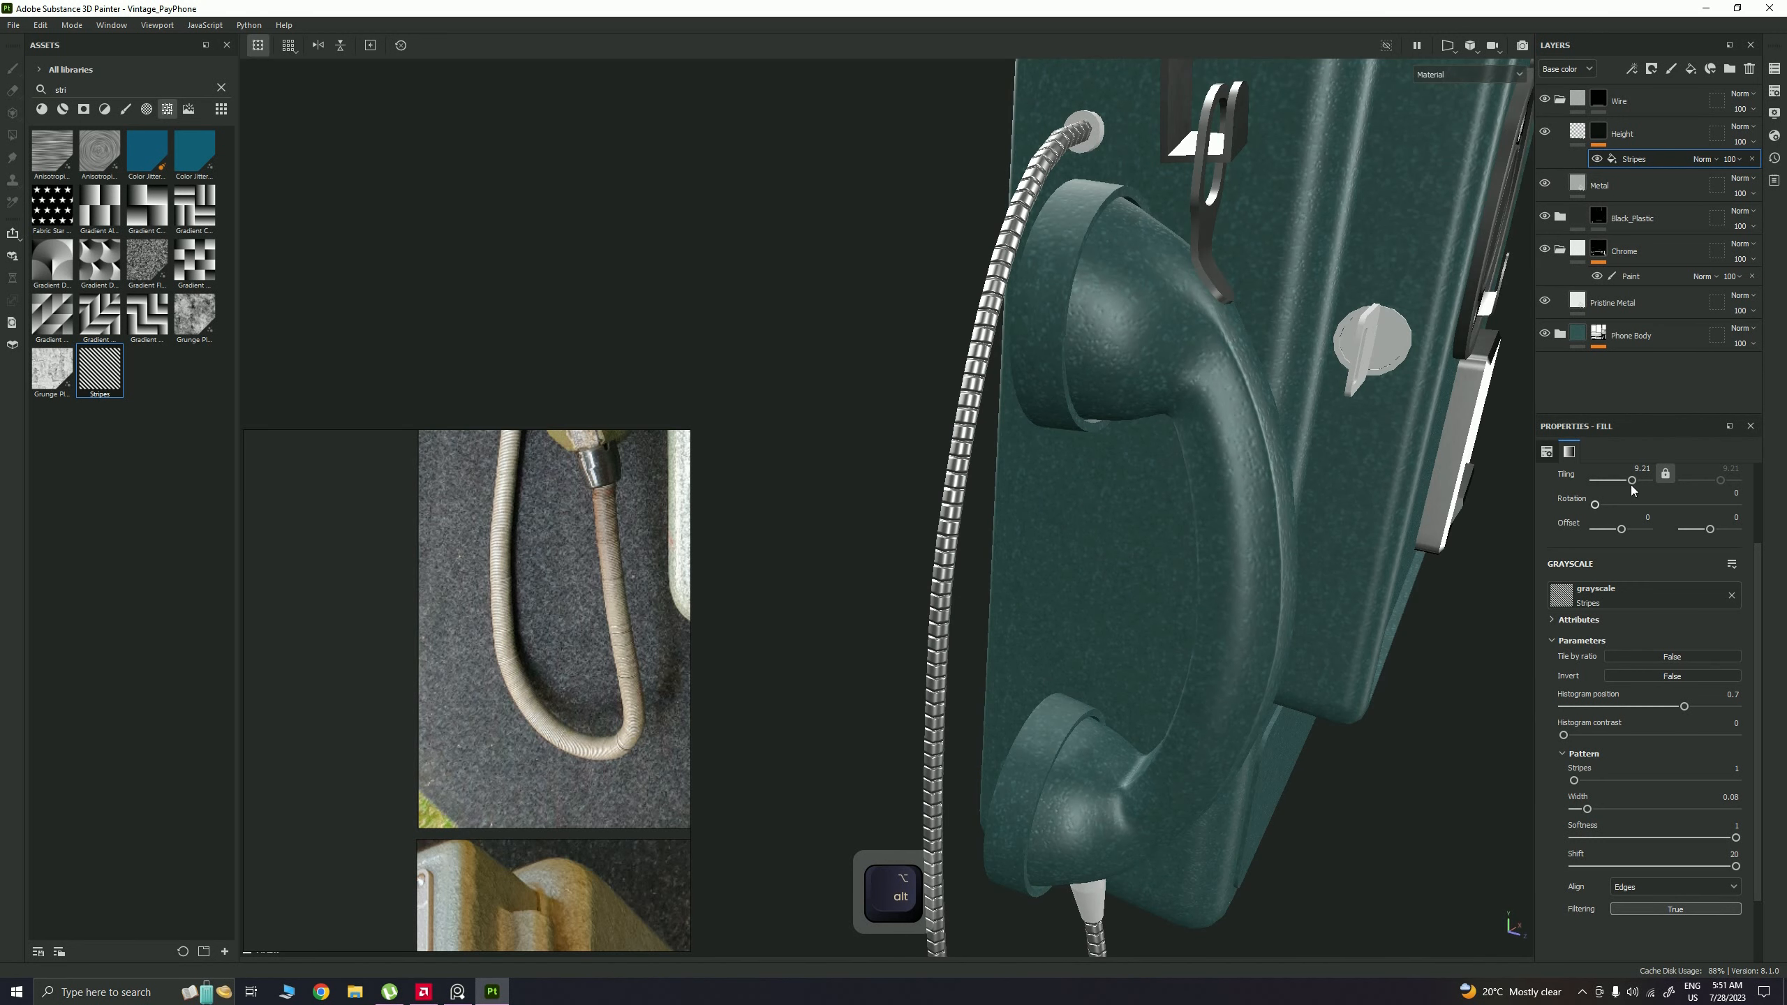
scroll(1633, 507, "up", 1)
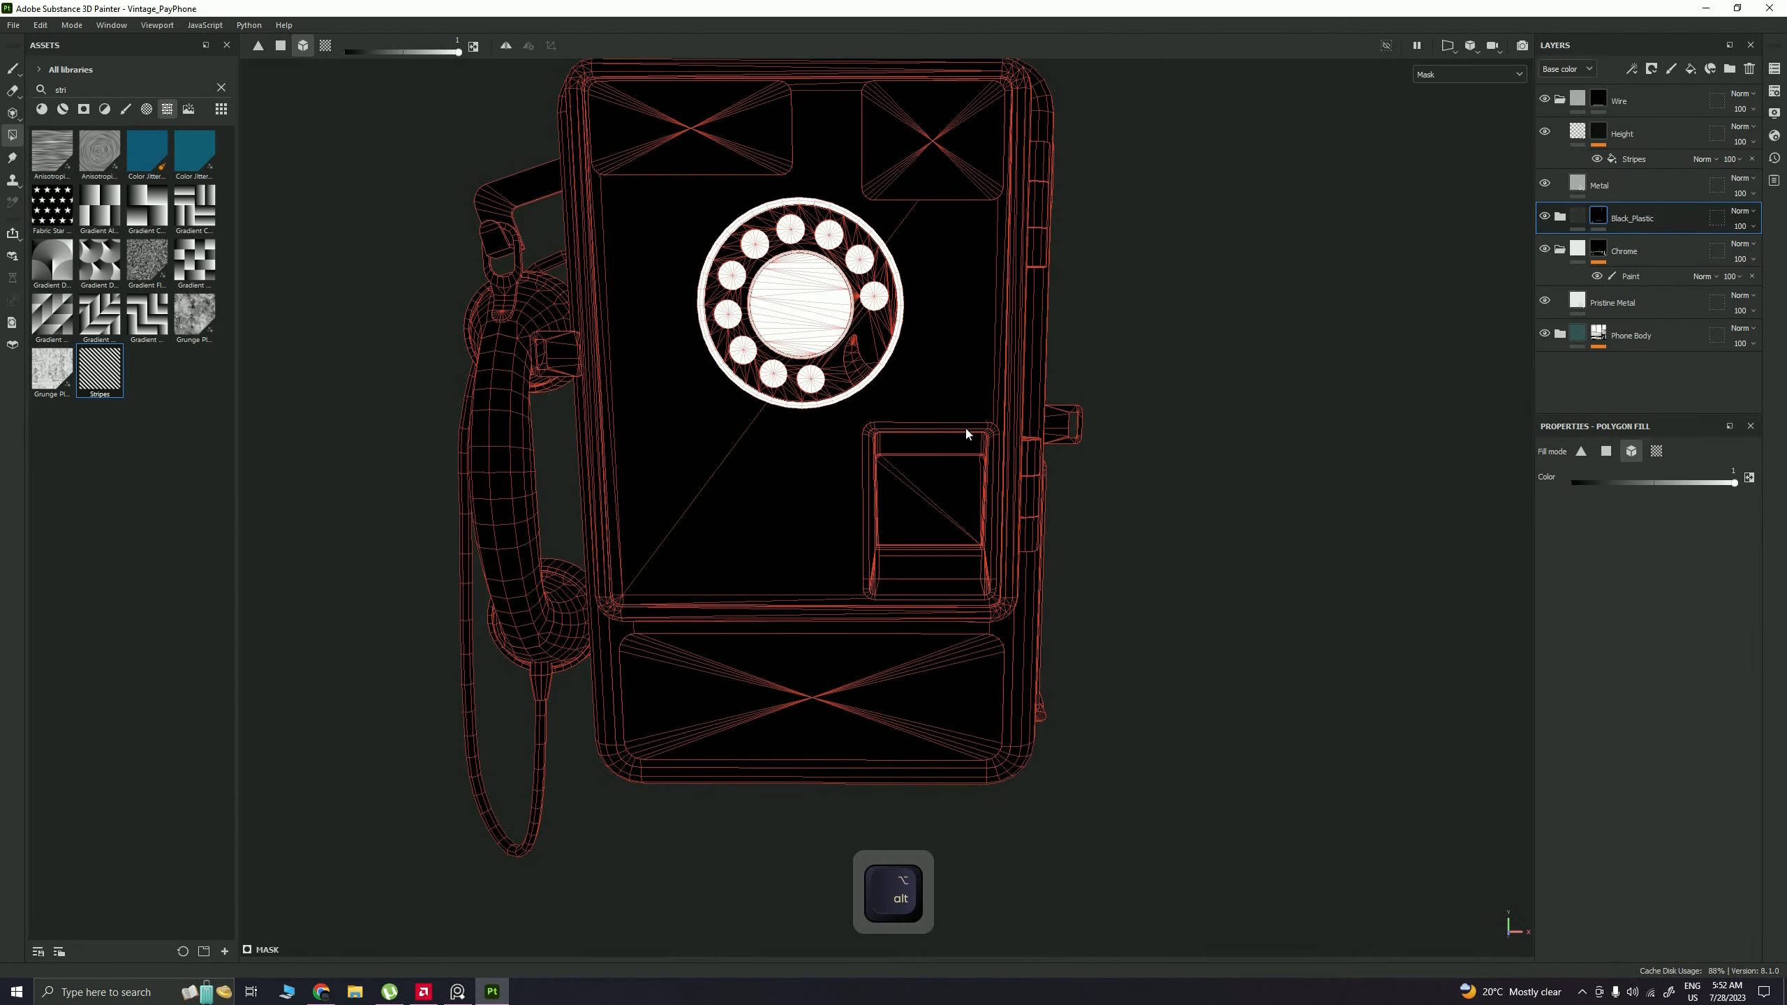
Step: Lower the contrast of the Fractal Sum 3 fill in the Base_Light layer's mask
middle_click_drag(966, 428, 738, 301, "alt")
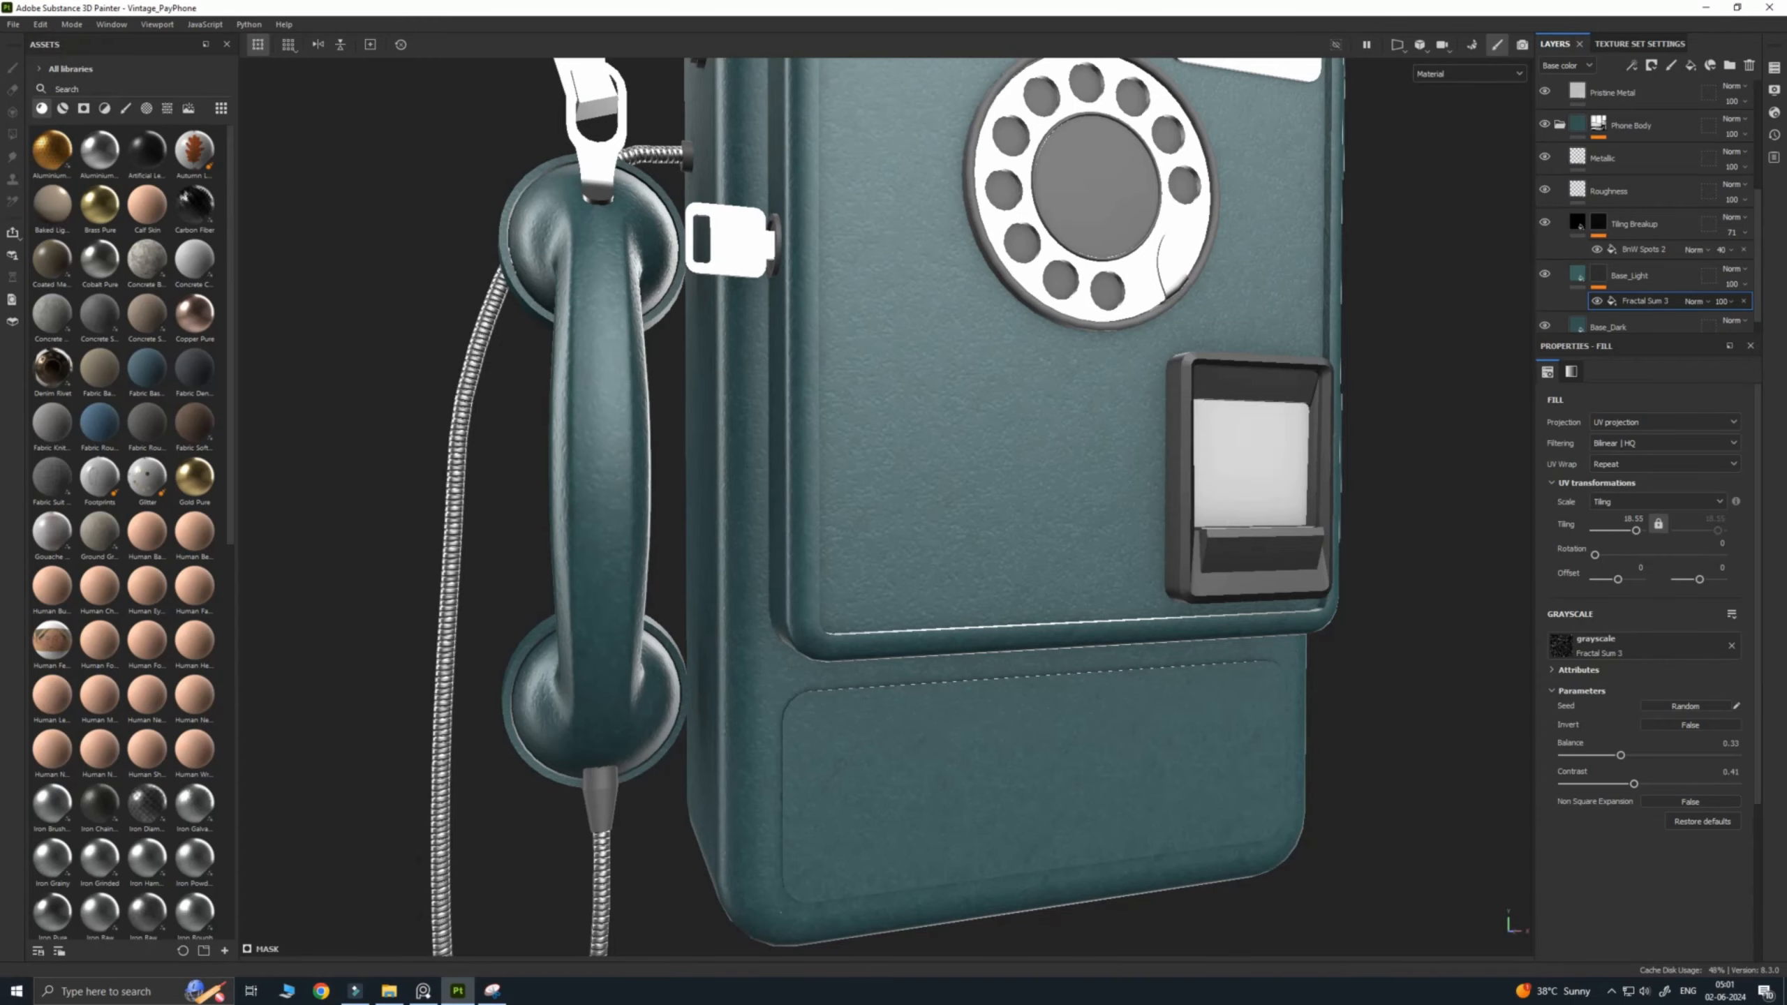
middle_click_drag(929, 436, 984, 577, "alt")
left_click_drag(985, 577, 929, 584, "alt")
middle_click_drag(928, 584, 932, 703, "alt")
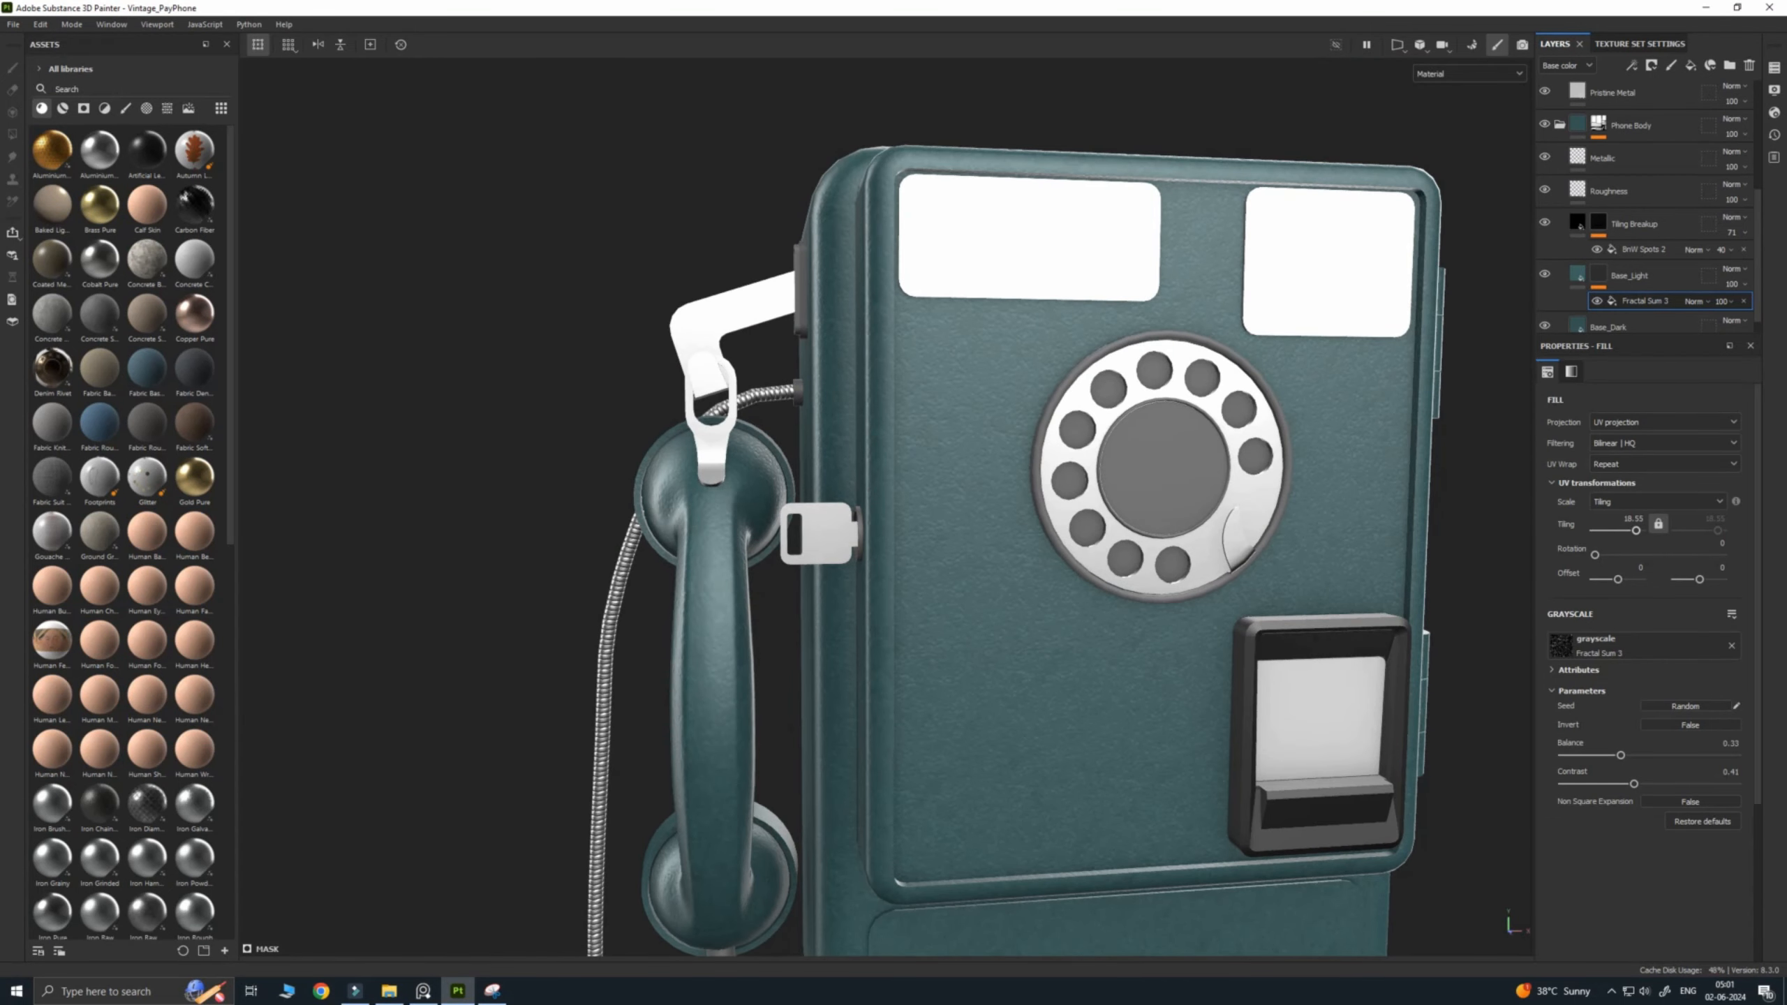
left_click_drag(928, 564, 943, 613, "alt")
middle_click_drag(943, 612, 884, 449, "alt")
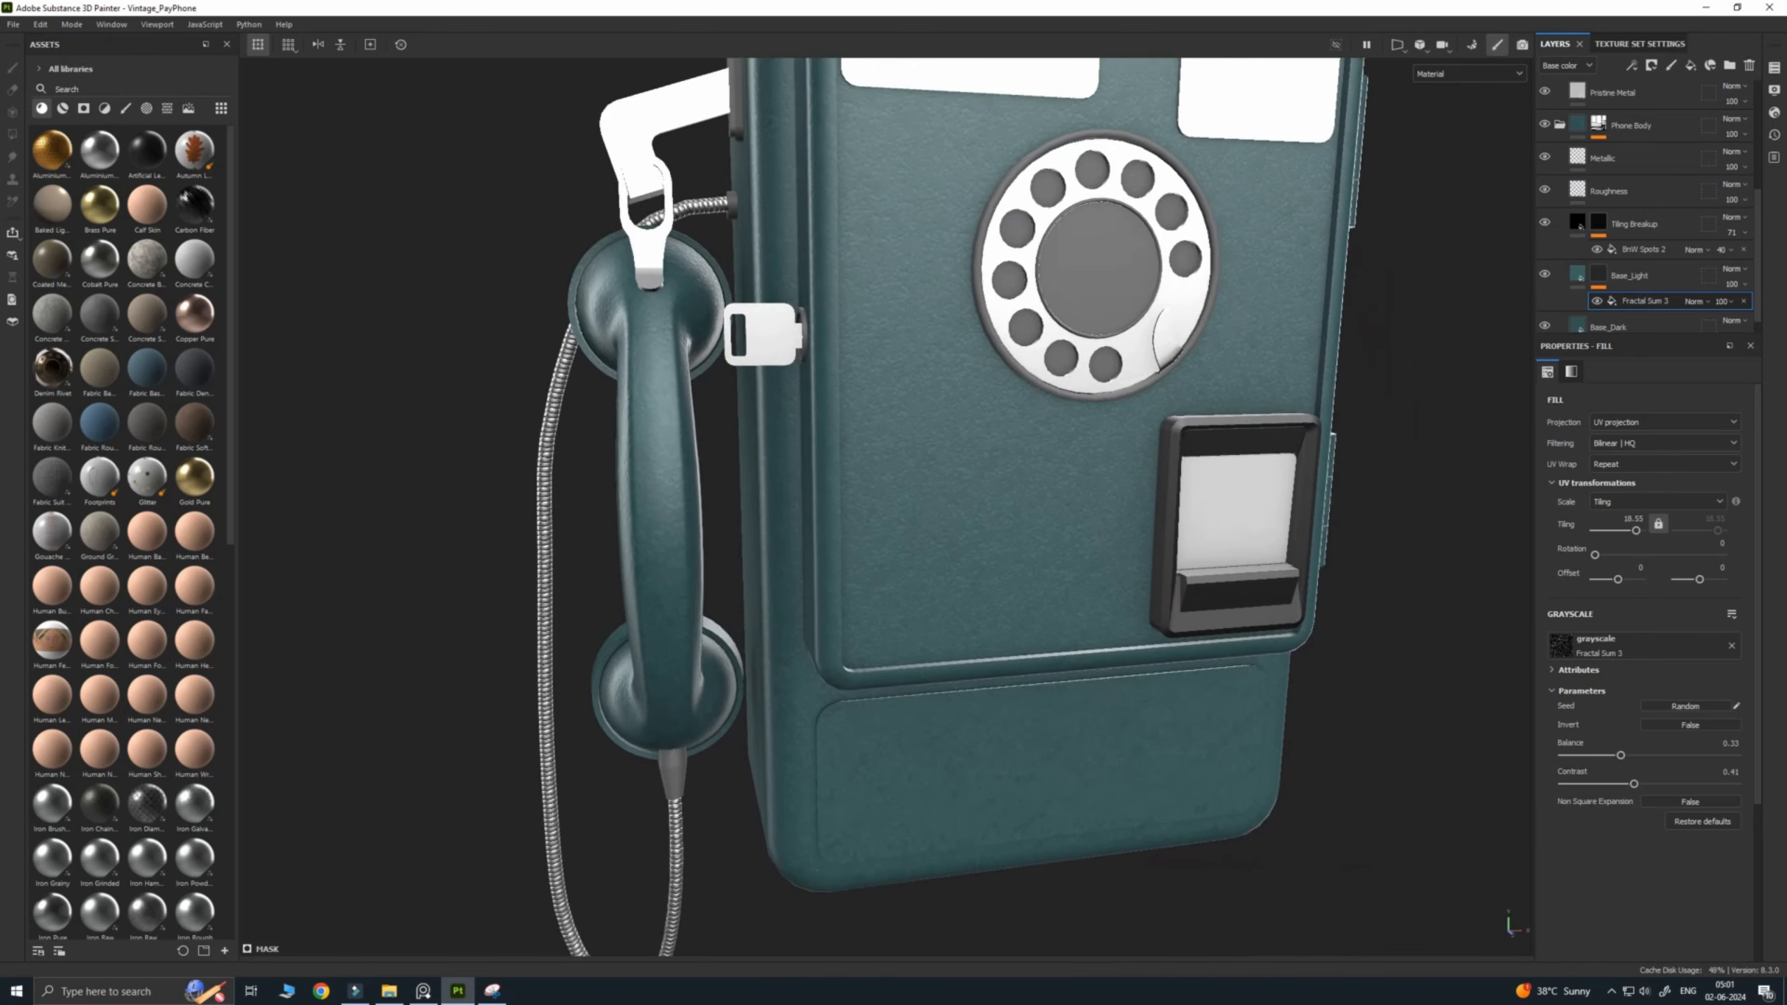
left_click_drag(884, 449, 931, 444, "alt")
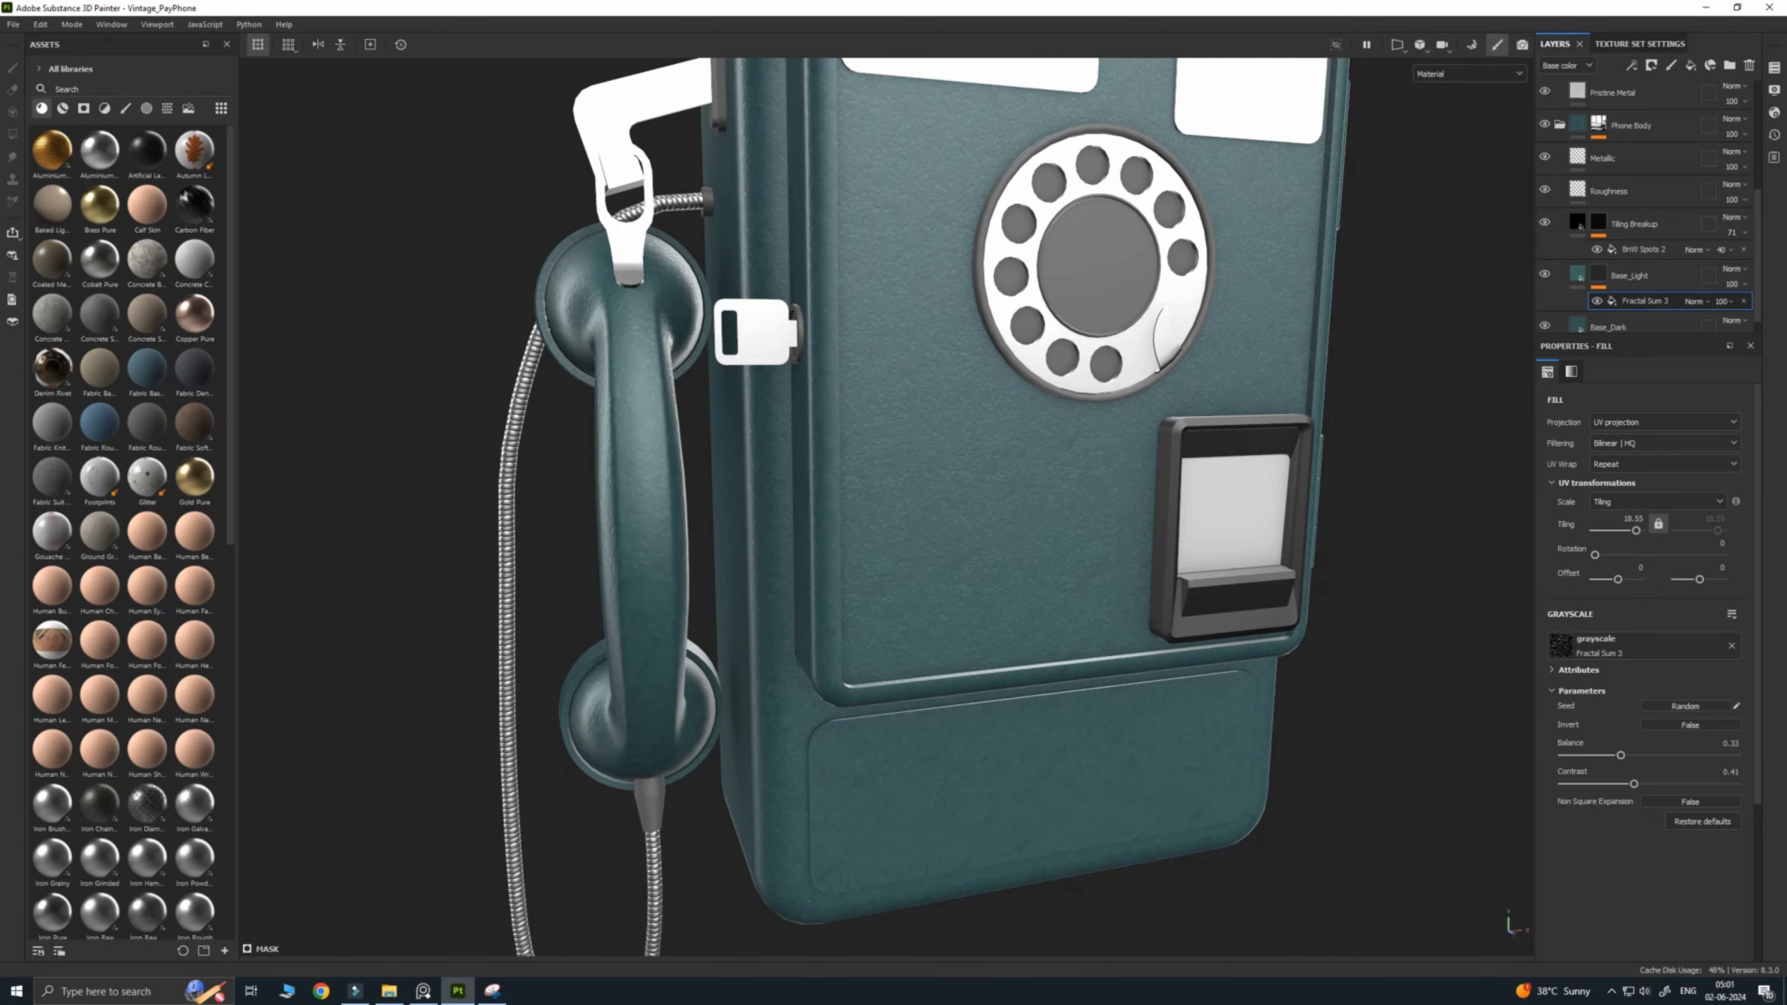
mouse_move(1633, 783)
left_mouse_down()
mouse_move(1663, 784)
mouse_move(1603, 783)
left_mouse_up()
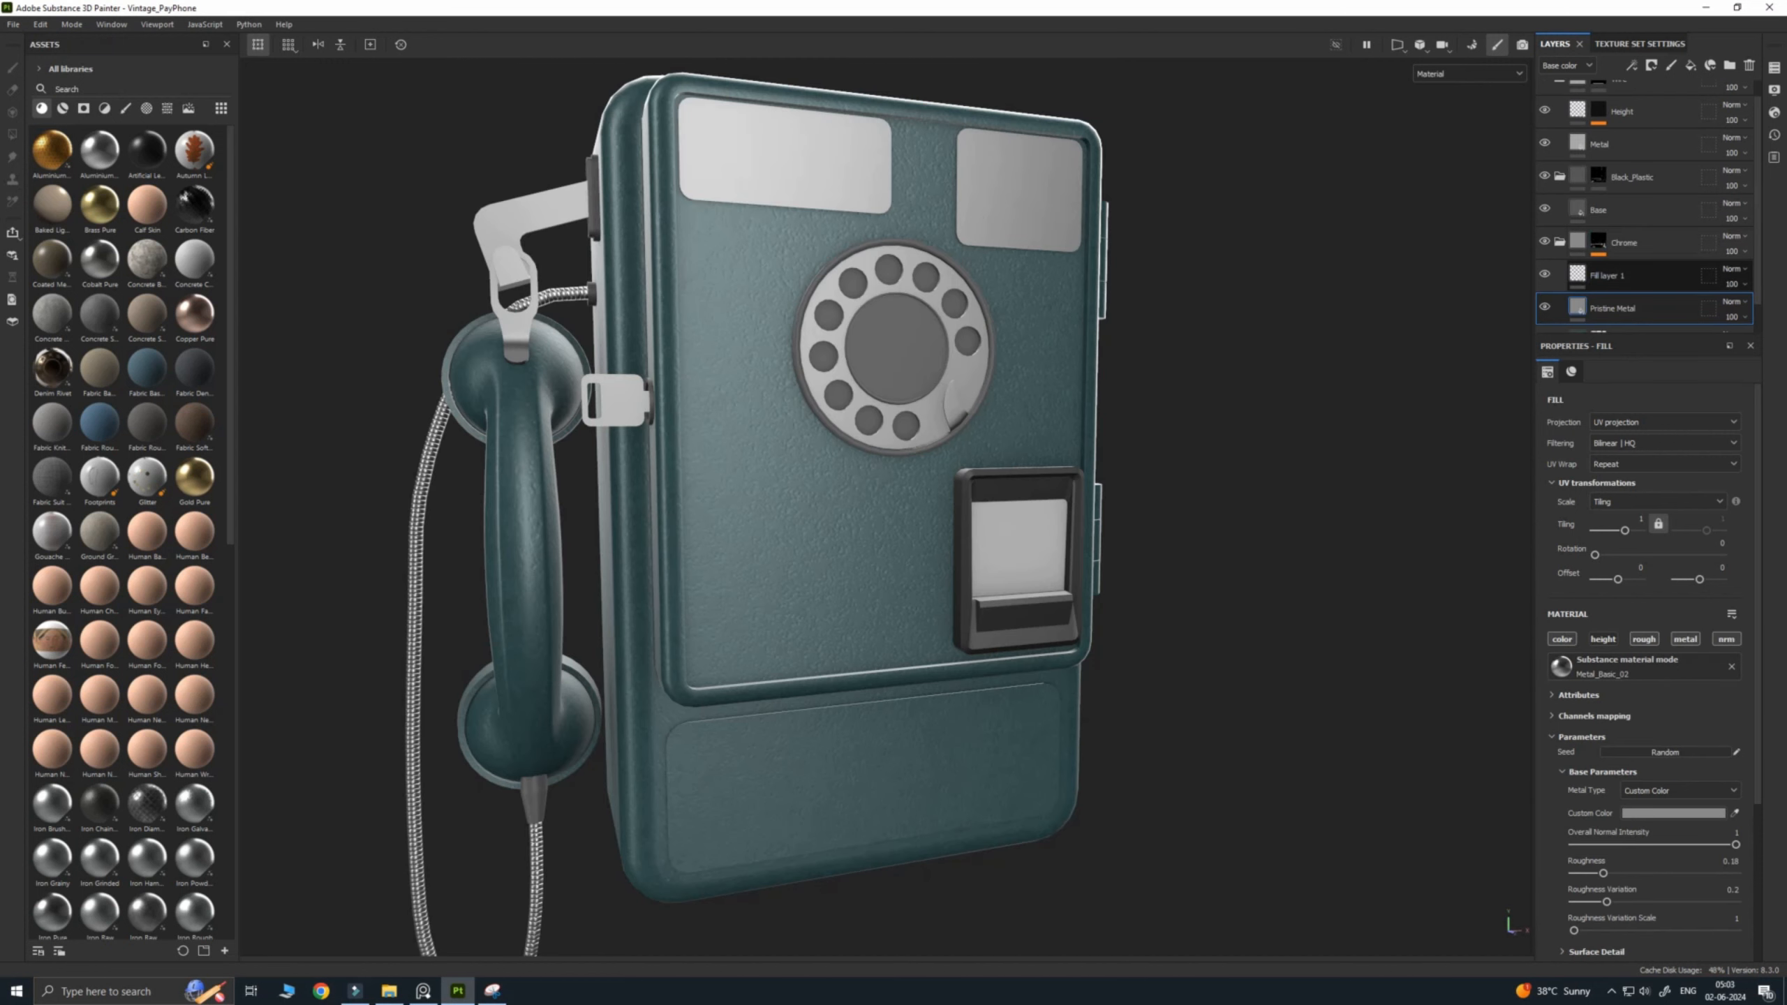
Step: Rename the fill layer above Pristine Metal as "Chrome Roughness BreakUP"
left_click(1611, 276)
double_click(1609, 276)
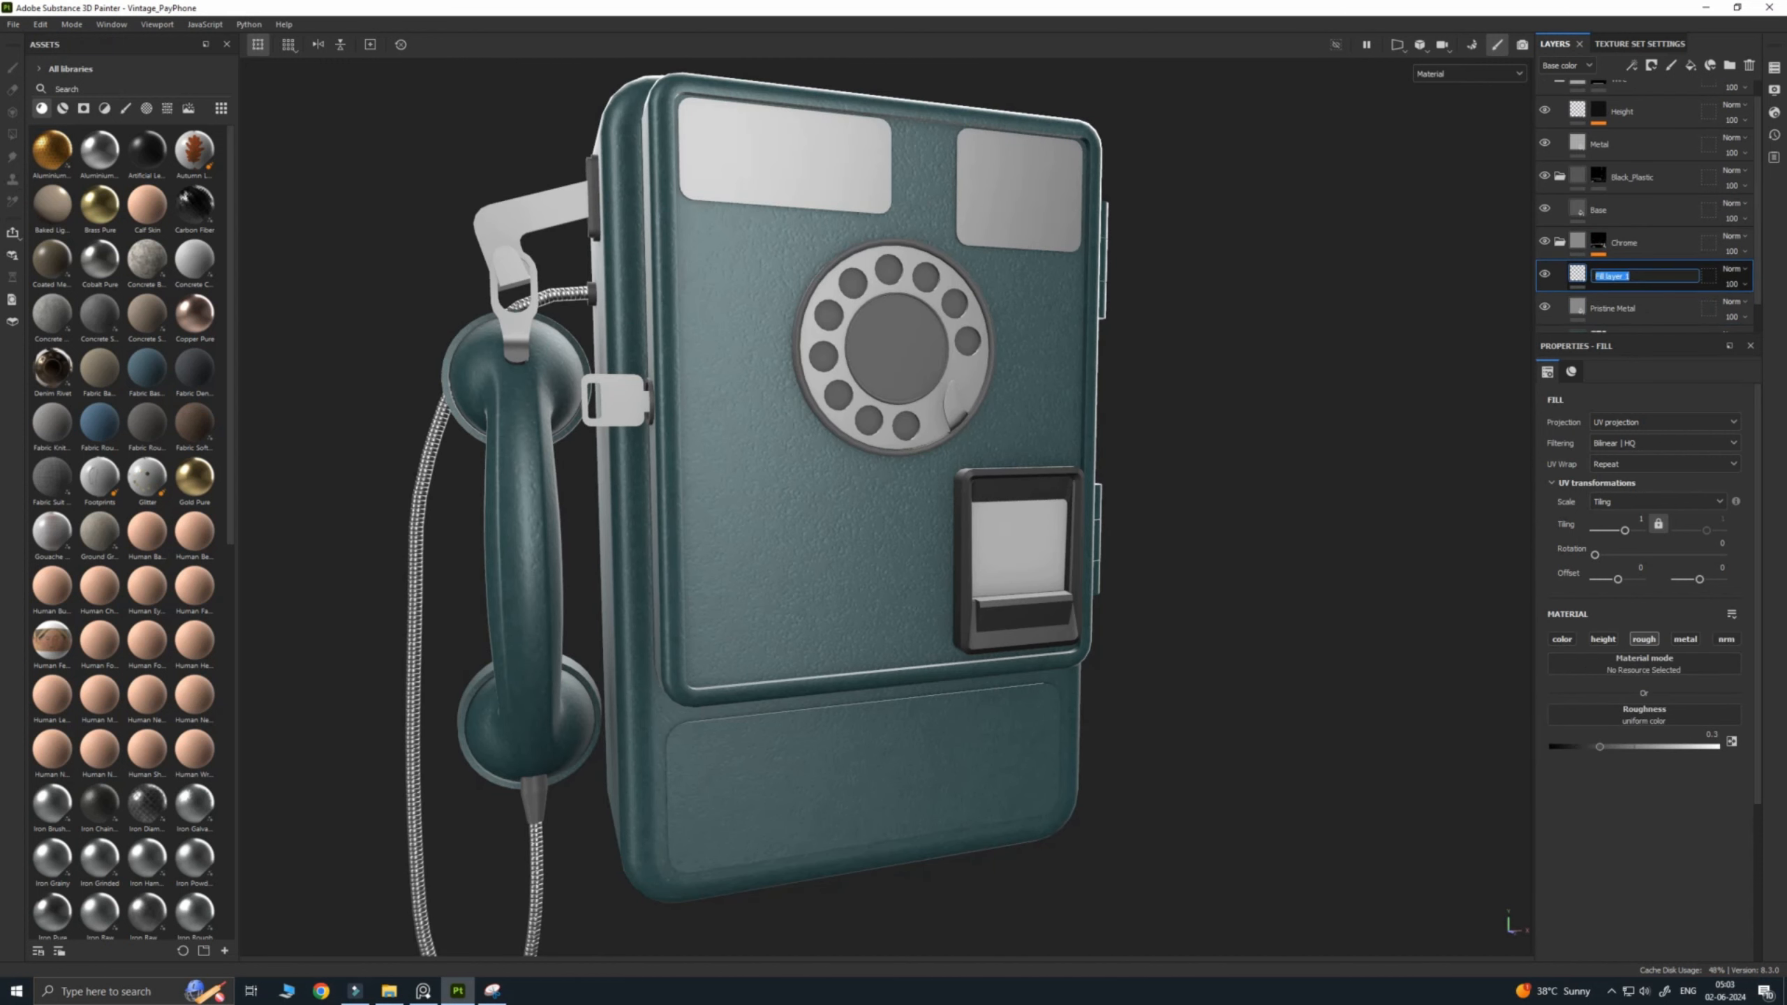
type("Chrome Roughness BreakUP")
key("Return")
Step: Add a black mask to the Chrome Roughness BreakUP layer and fill it with the Grunge Concrete Burnt texture
right_click(1579, 243)
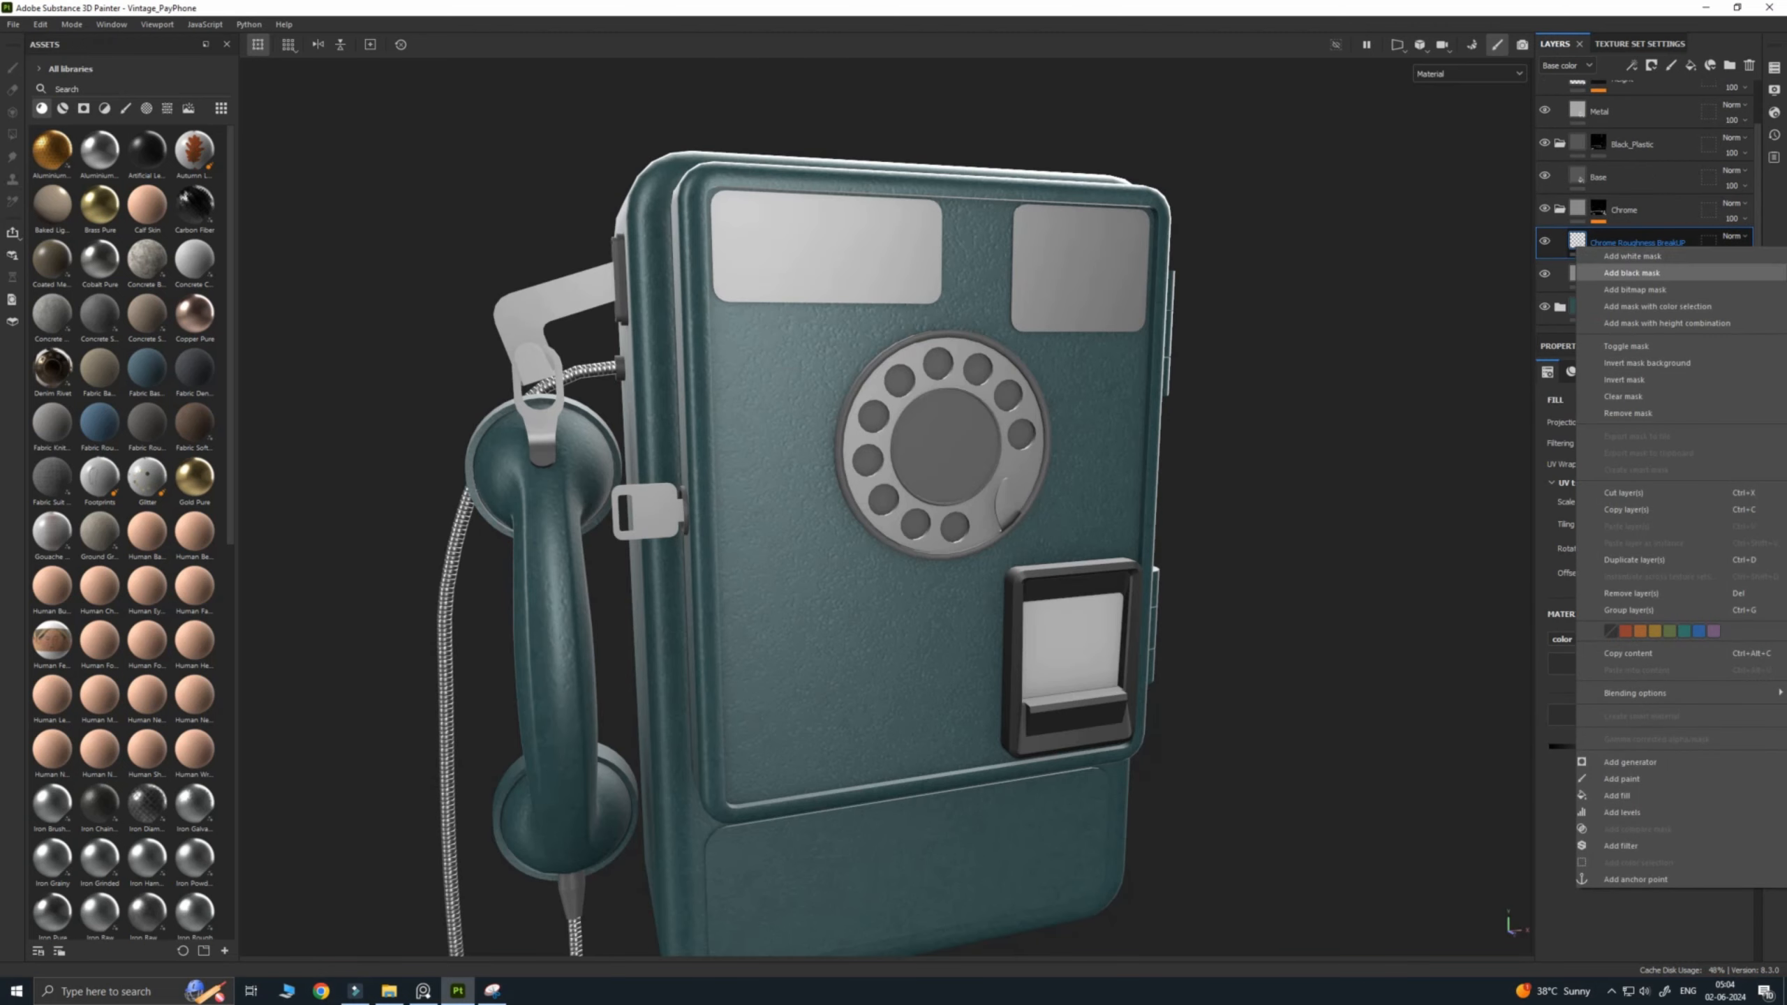
left_click(1631, 272)
right_click(1577, 242)
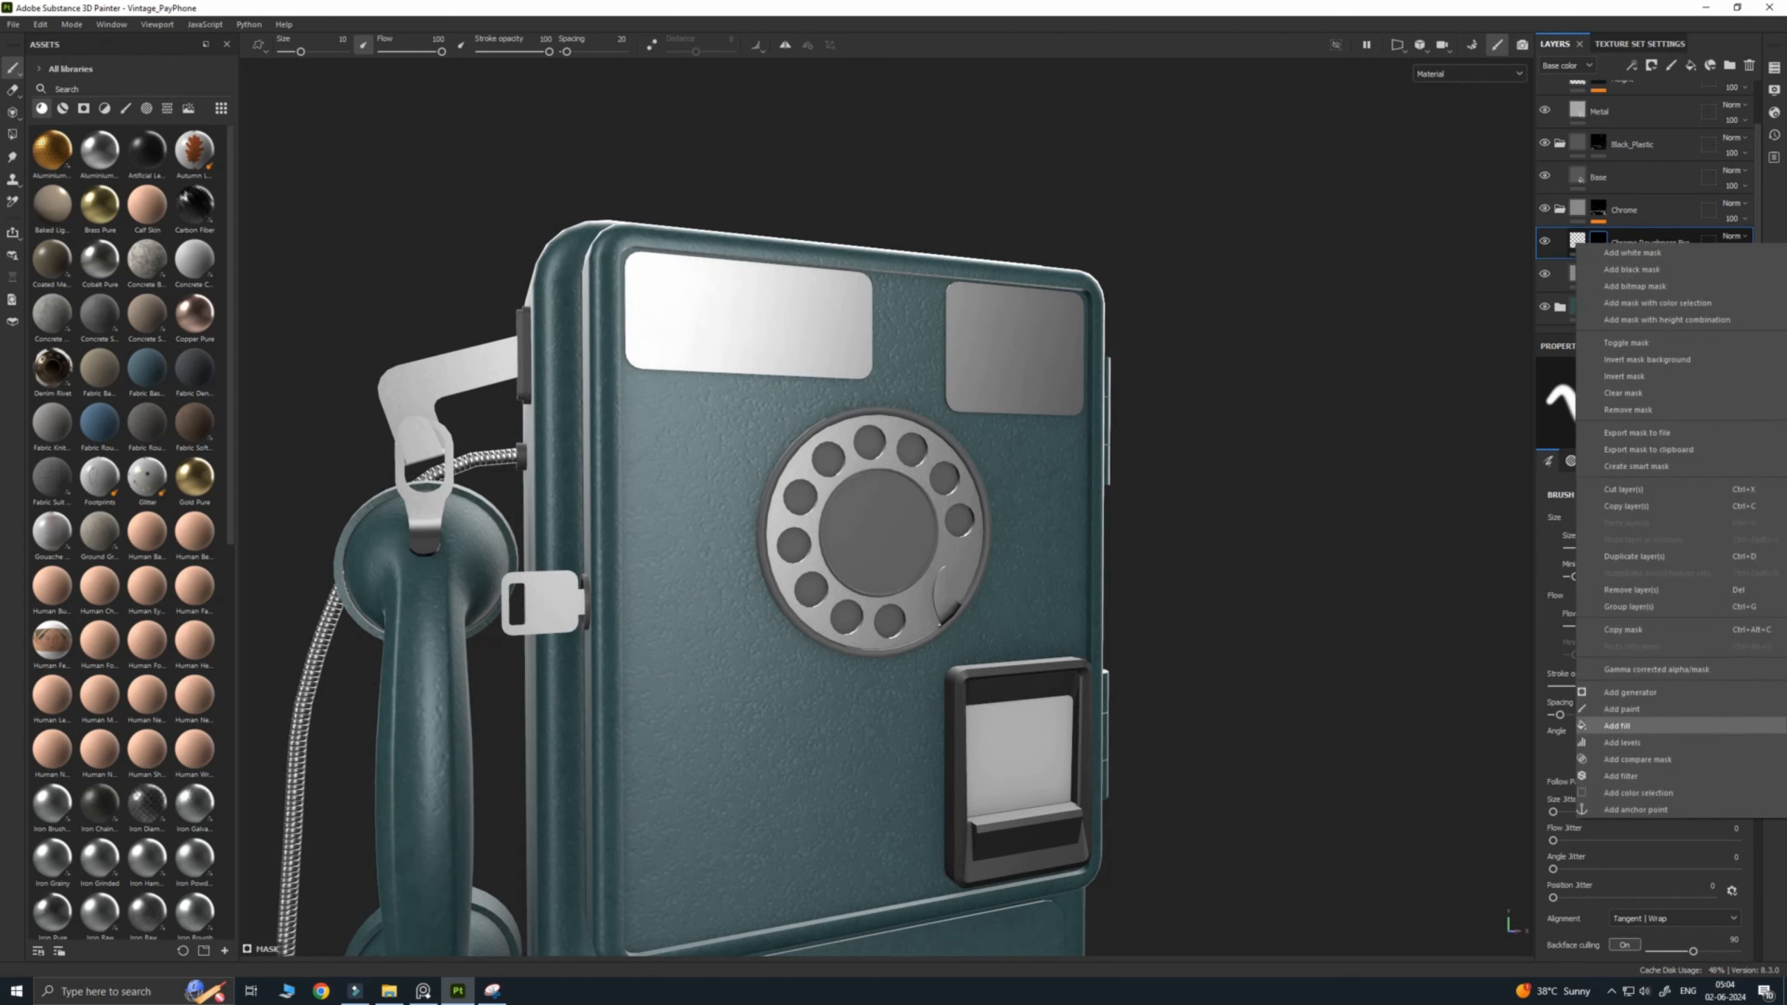
left_click(1616, 726)
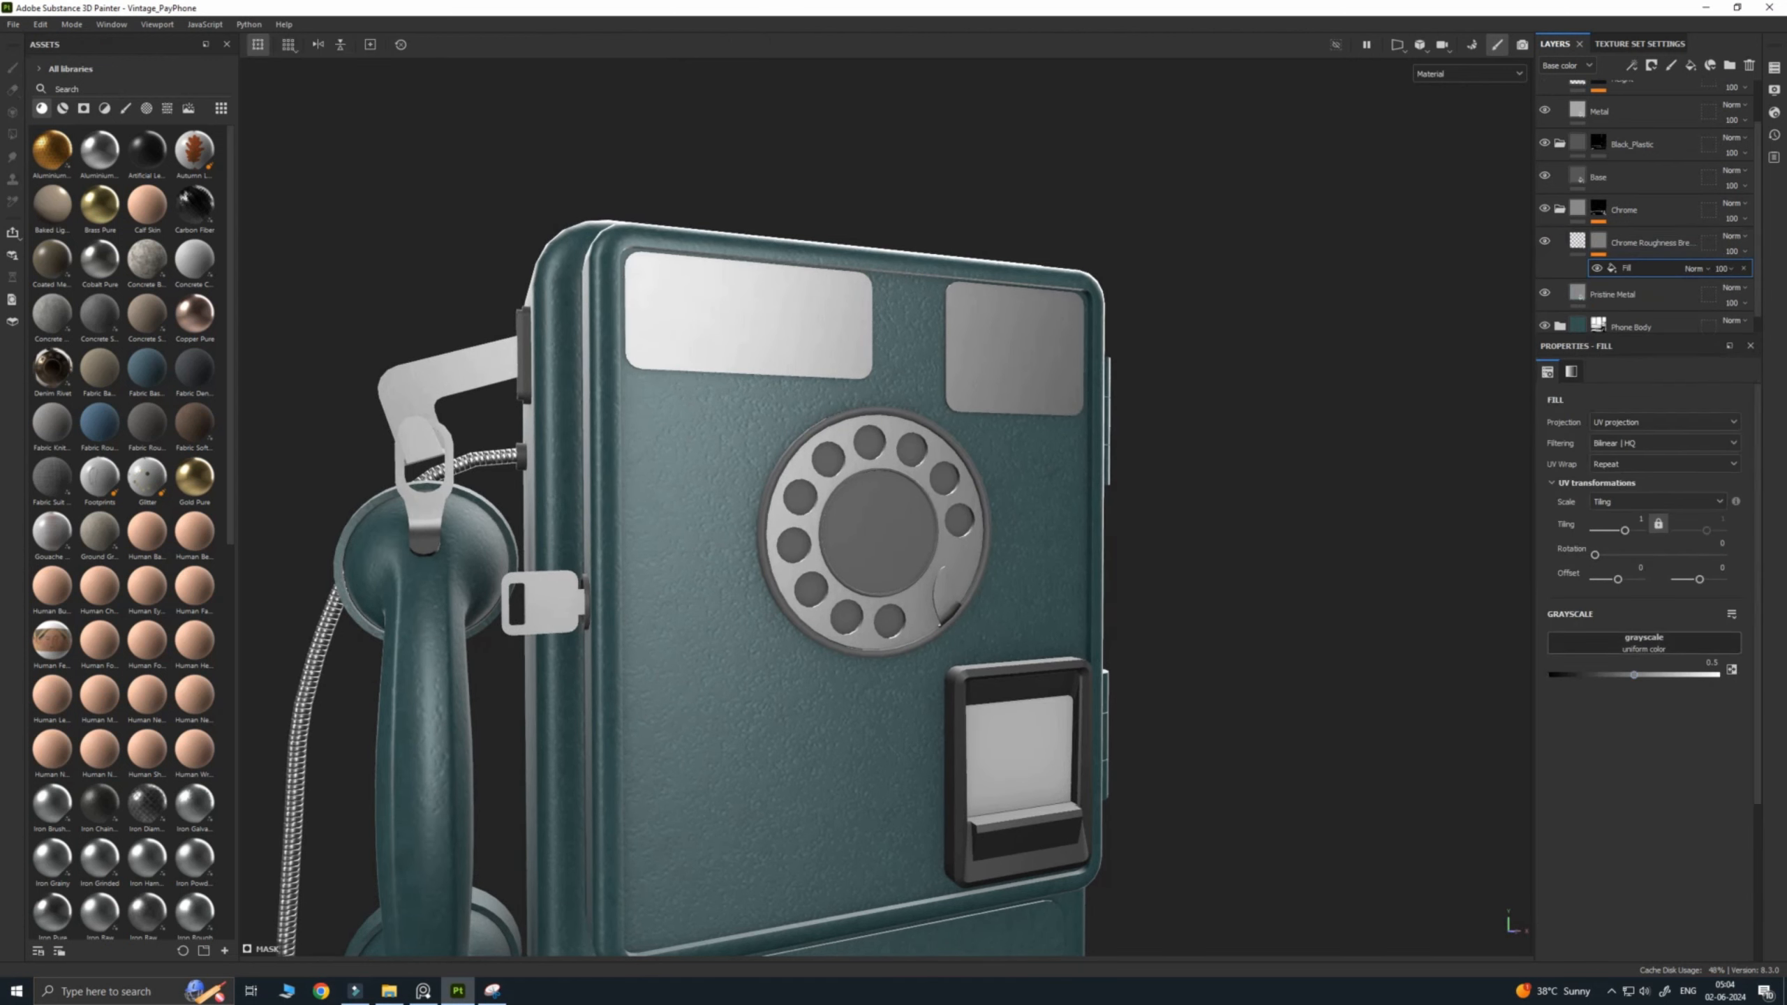
left_click(167, 108)
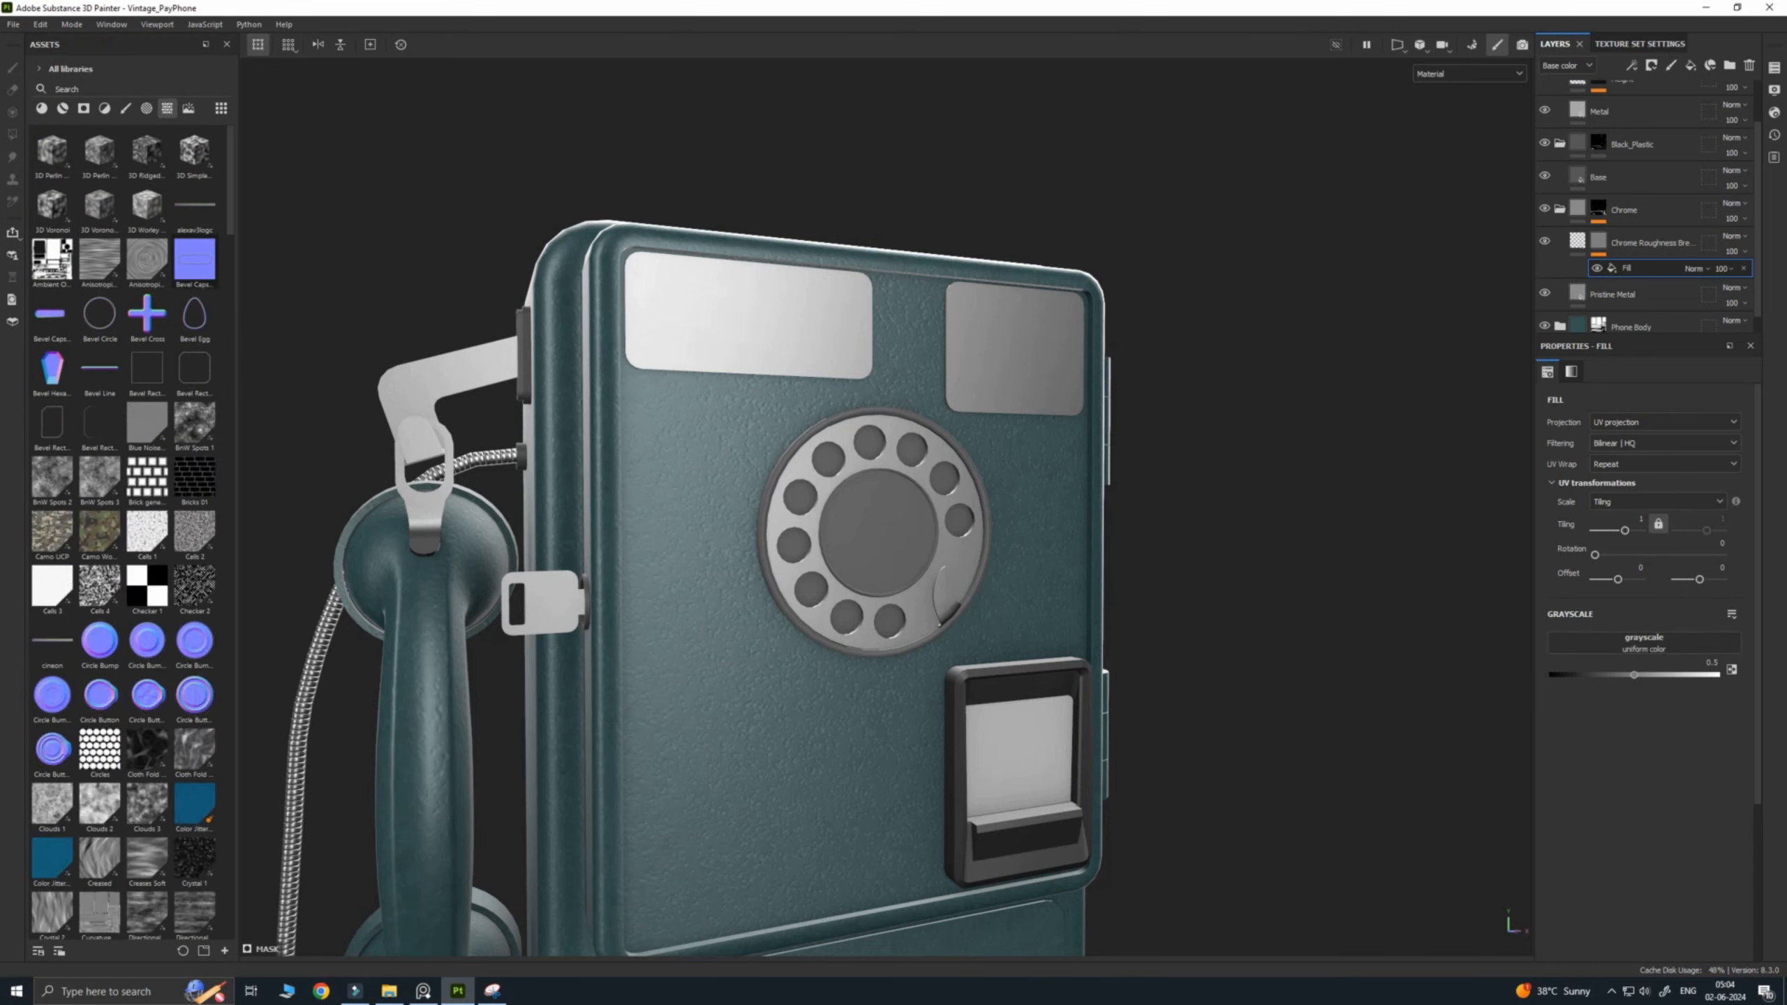
scroll(148, 458, "down", 15)
left_click_drag(147, 458, 1643, 642)
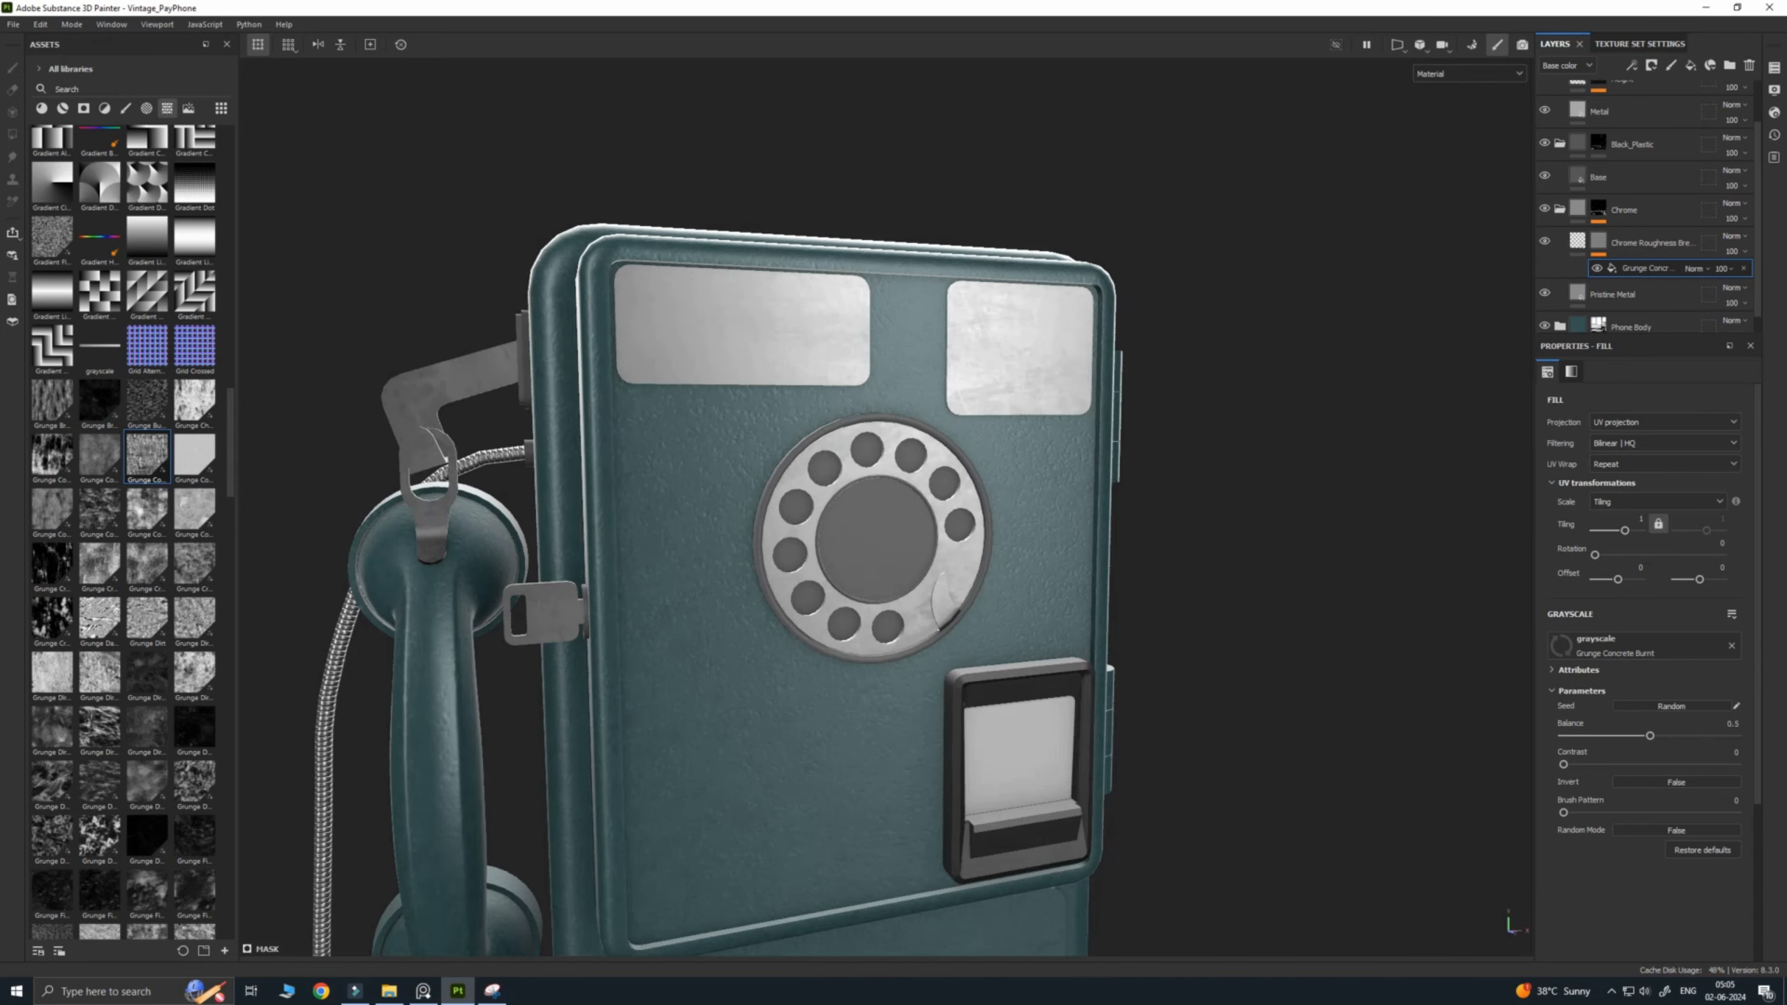
Step: Preview the Chrome Roughness BreakUP mask, lower the grunge's balance to about 0.38 and raise its contrast past 0.59
middle_click_drag(875, 539, 885, 414, "alt")
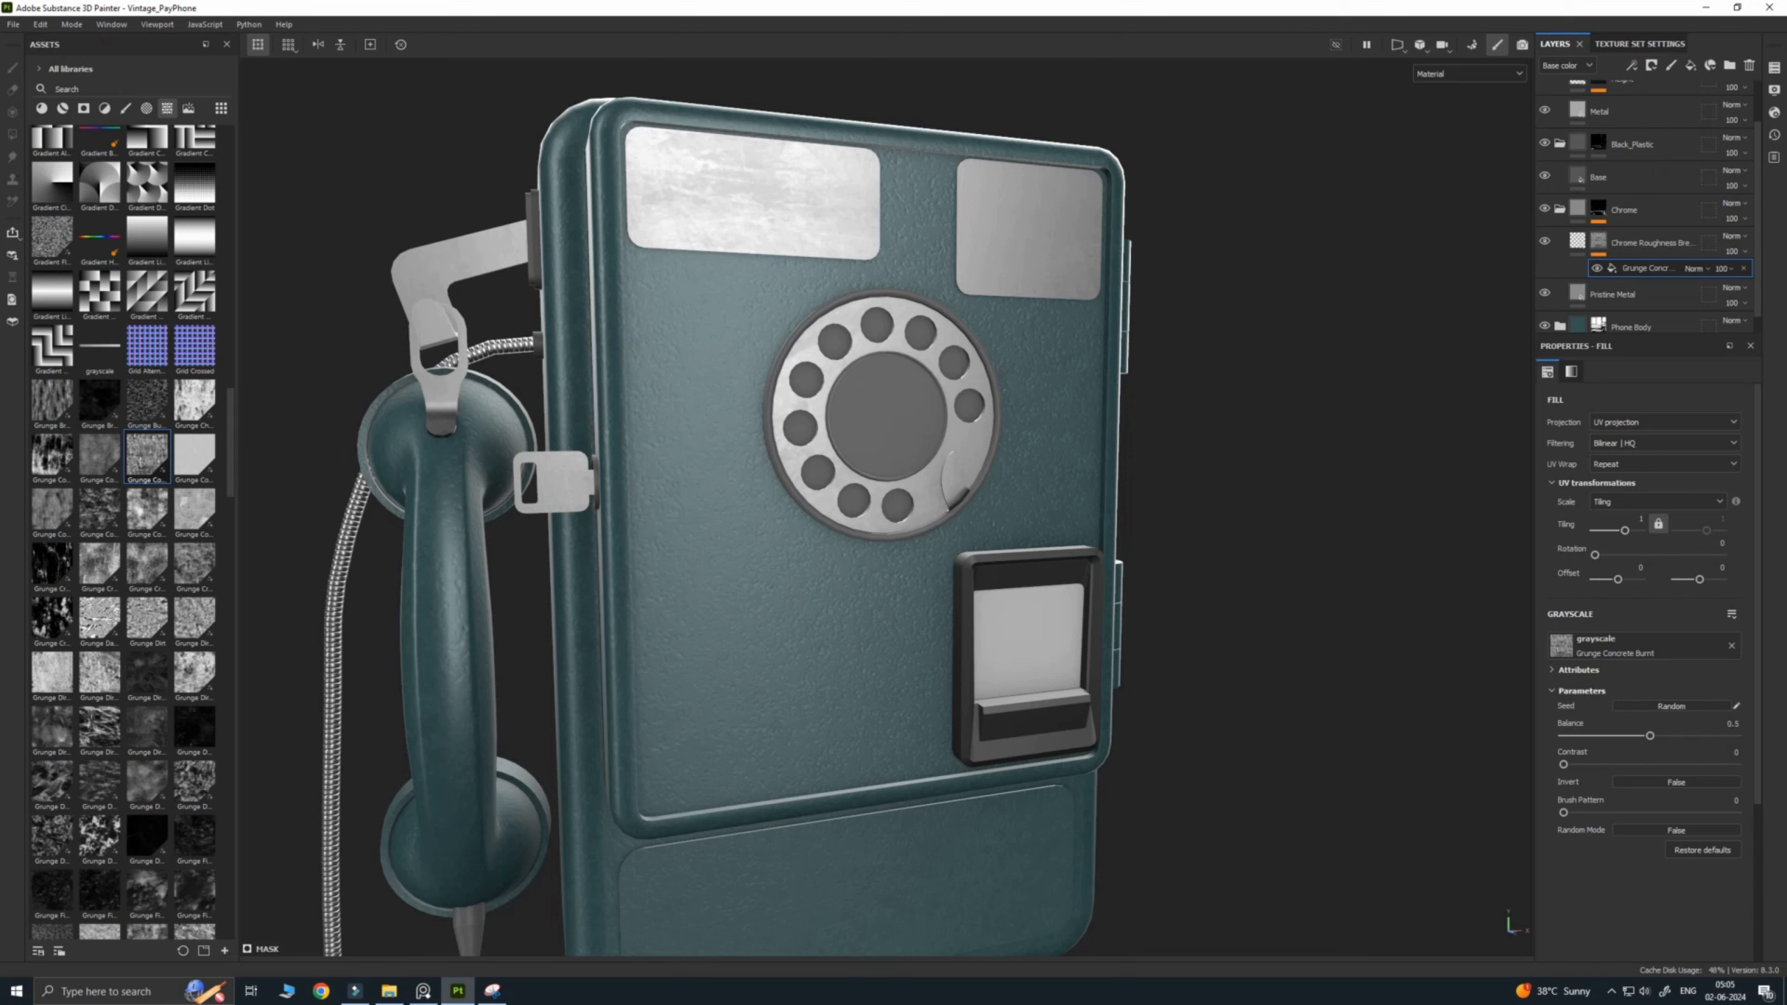
left_click(1598, 240, "alt")
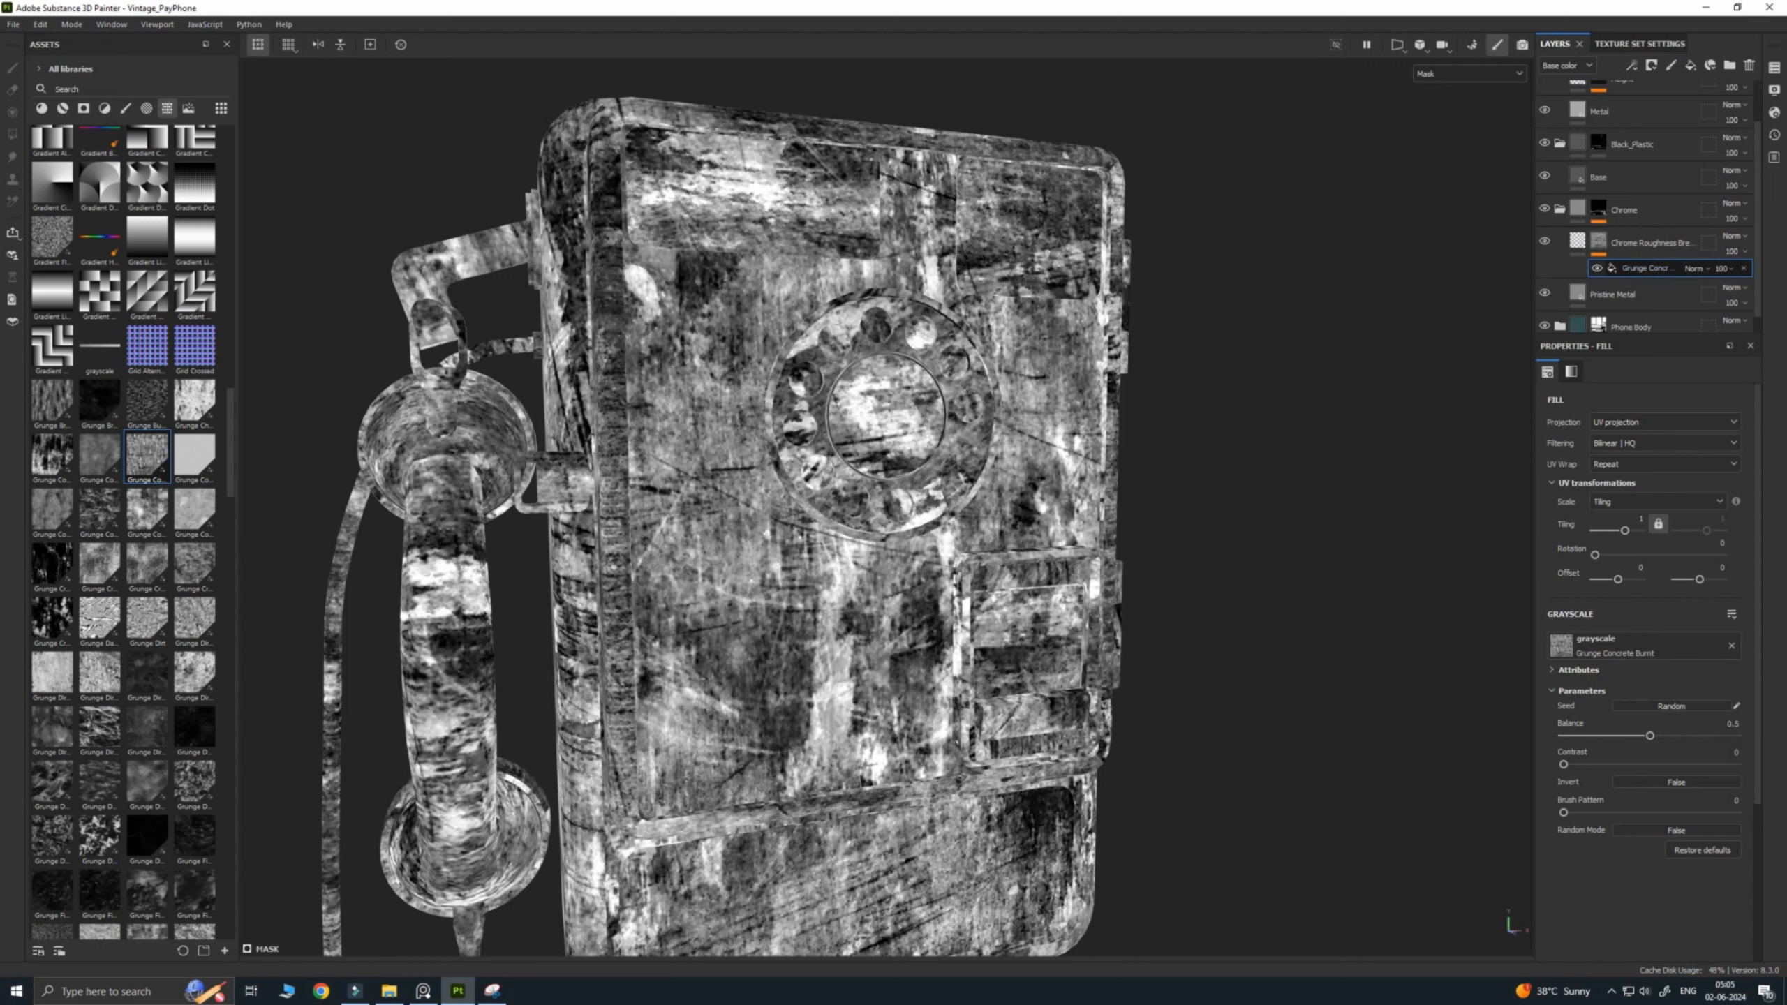
key("m")
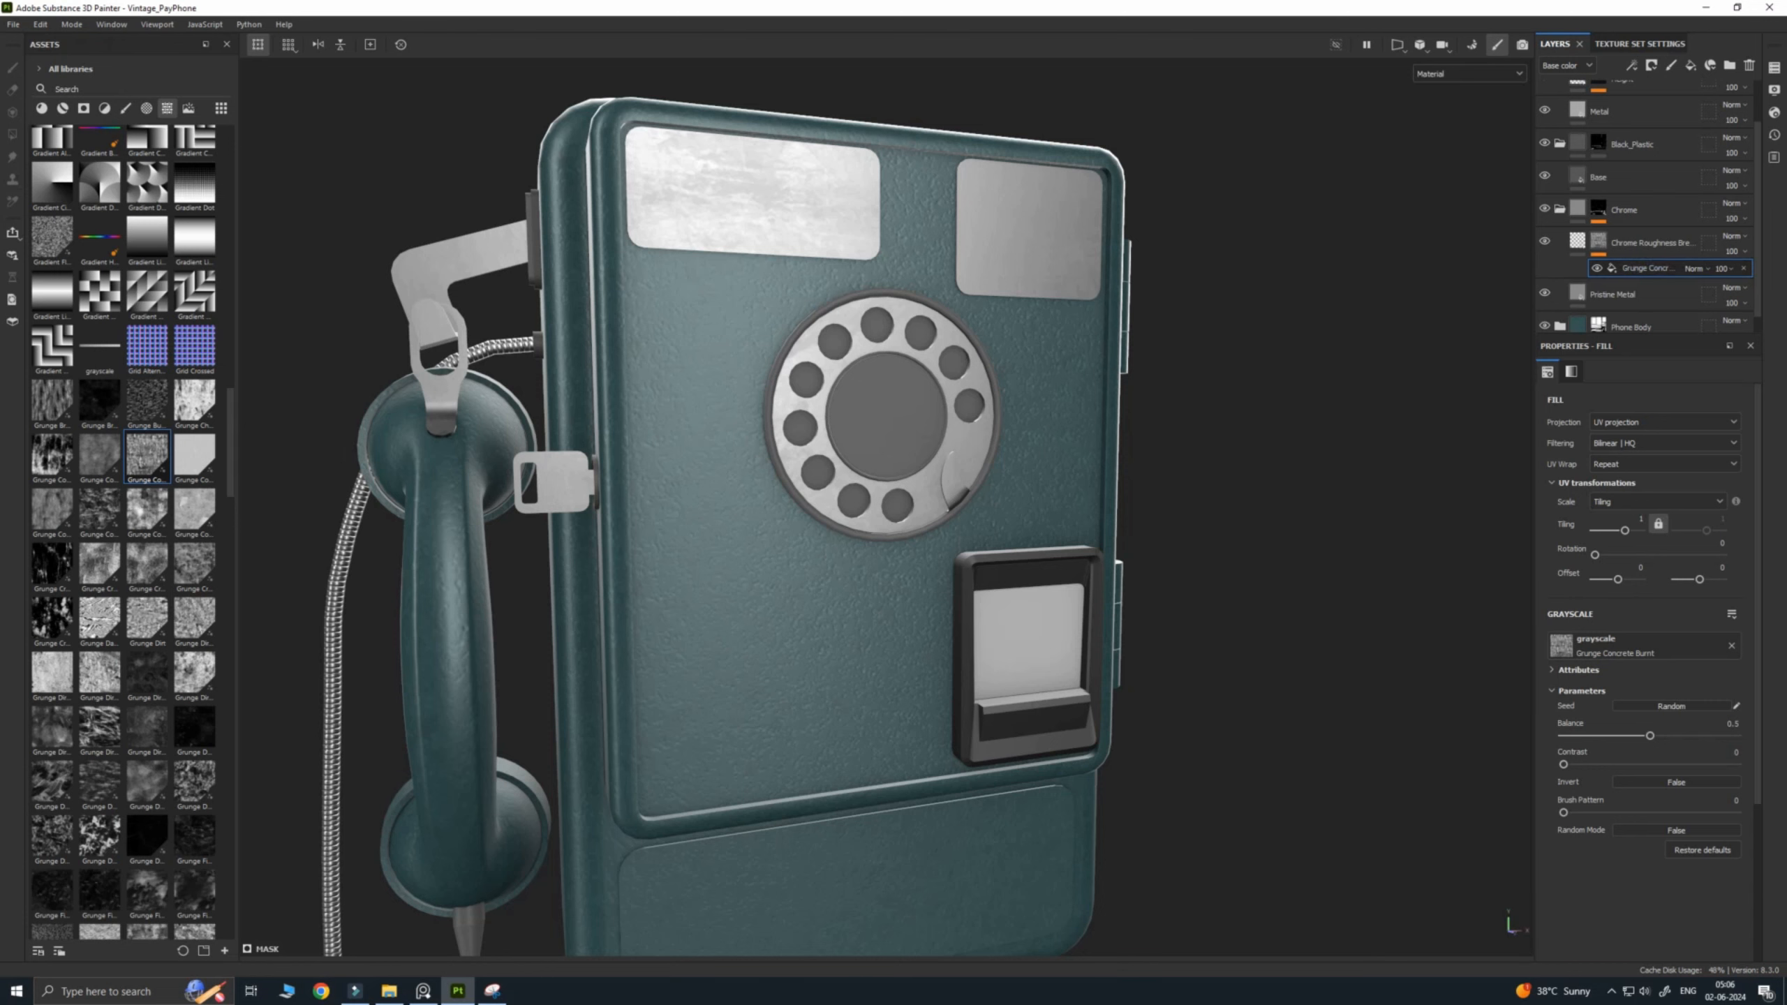
left_click_drag(1563, 764, 1674, 765)
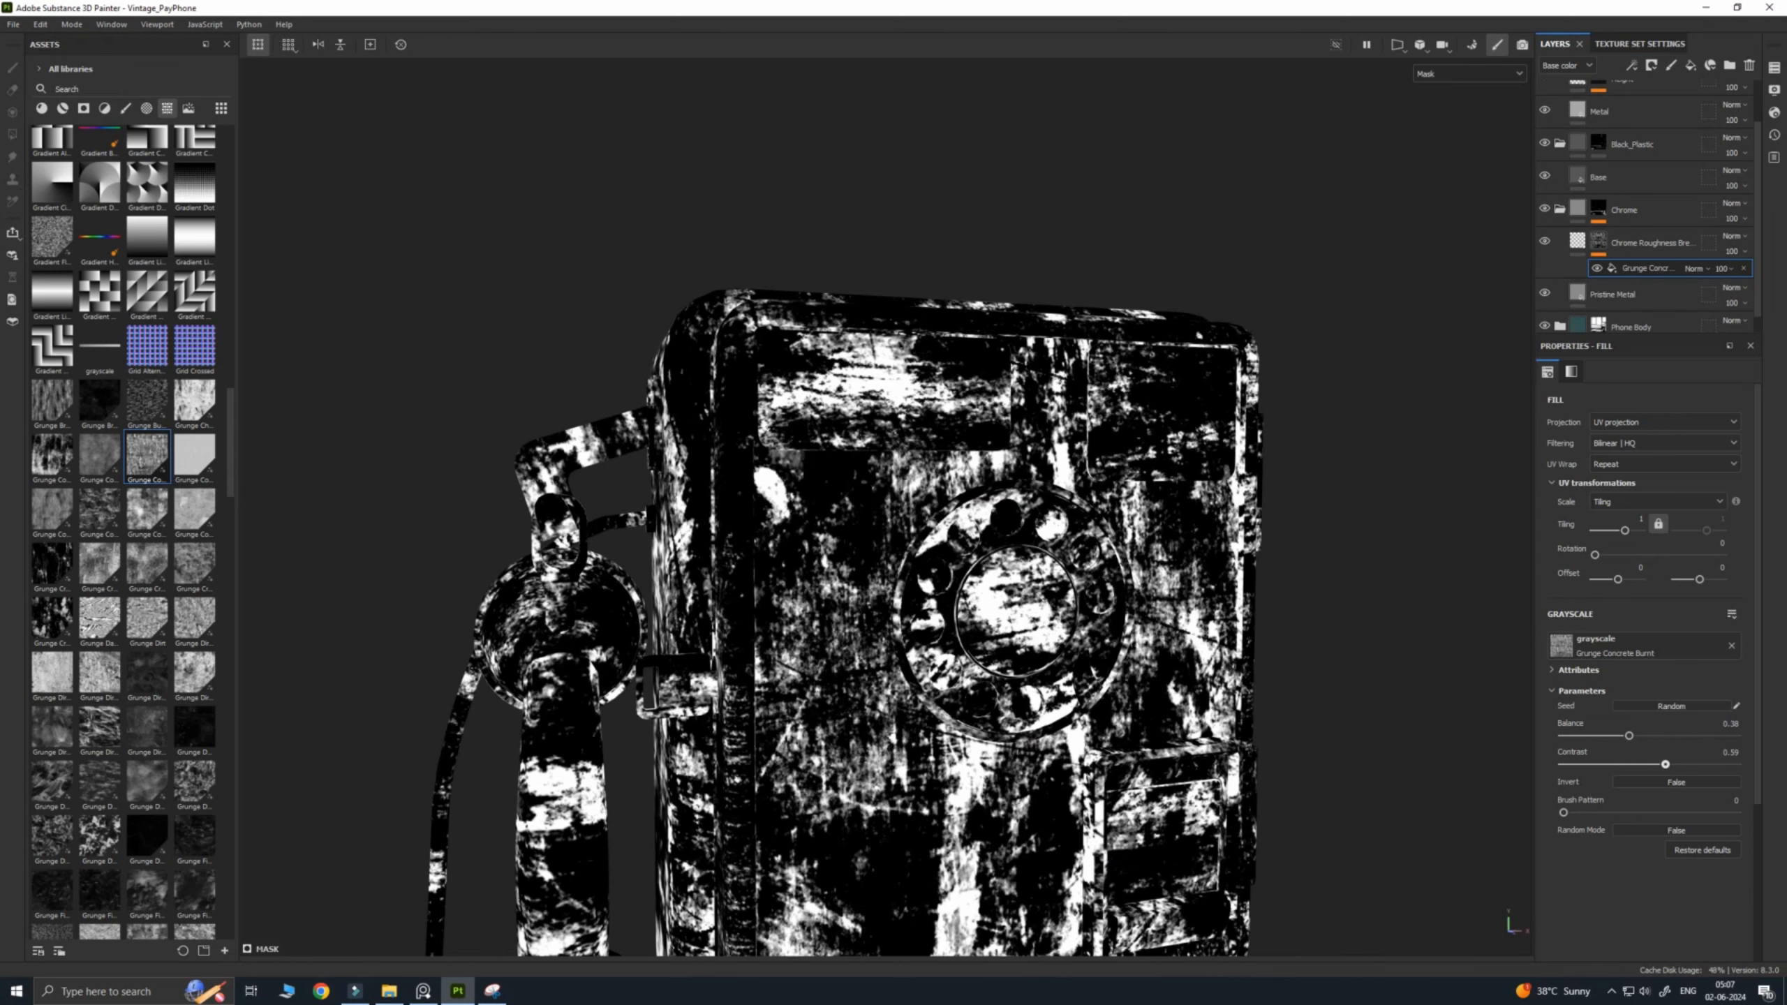
left_click_drag(1666, 763, 1682, 763)
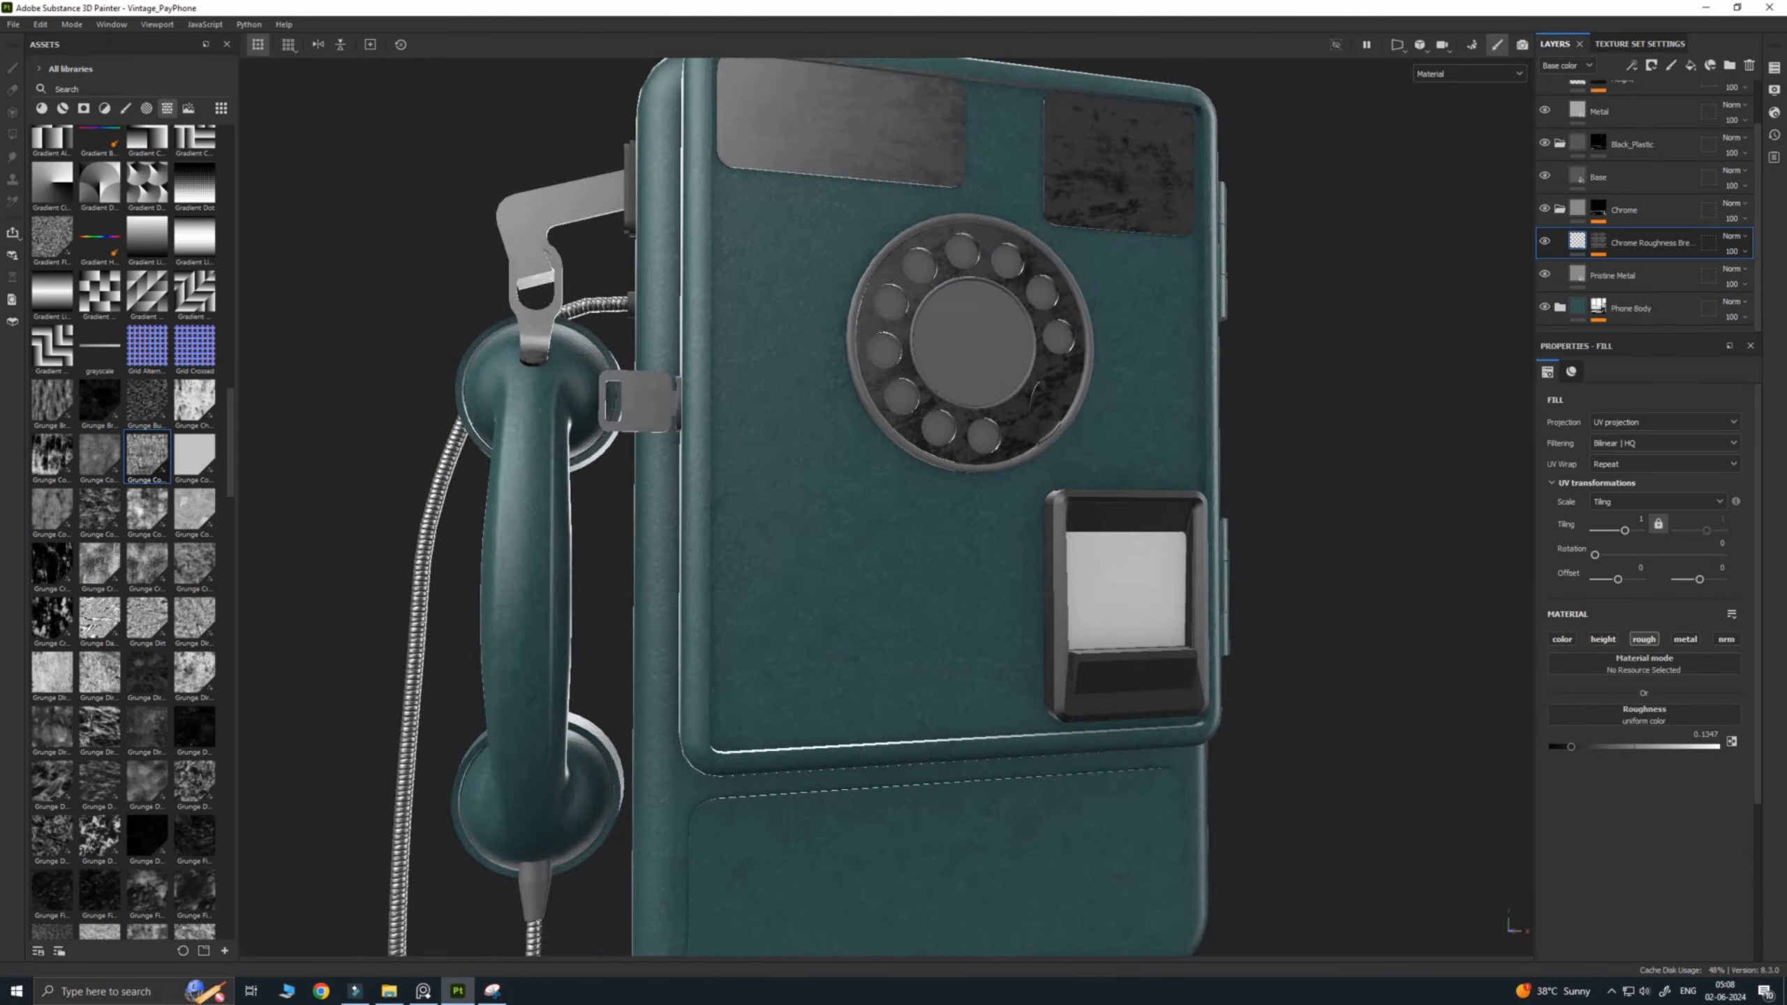
Step: Rotate the environment lighting to examine the roughness breakup on the chrome parts and the metal cord's reflections
key("alt+Tab")
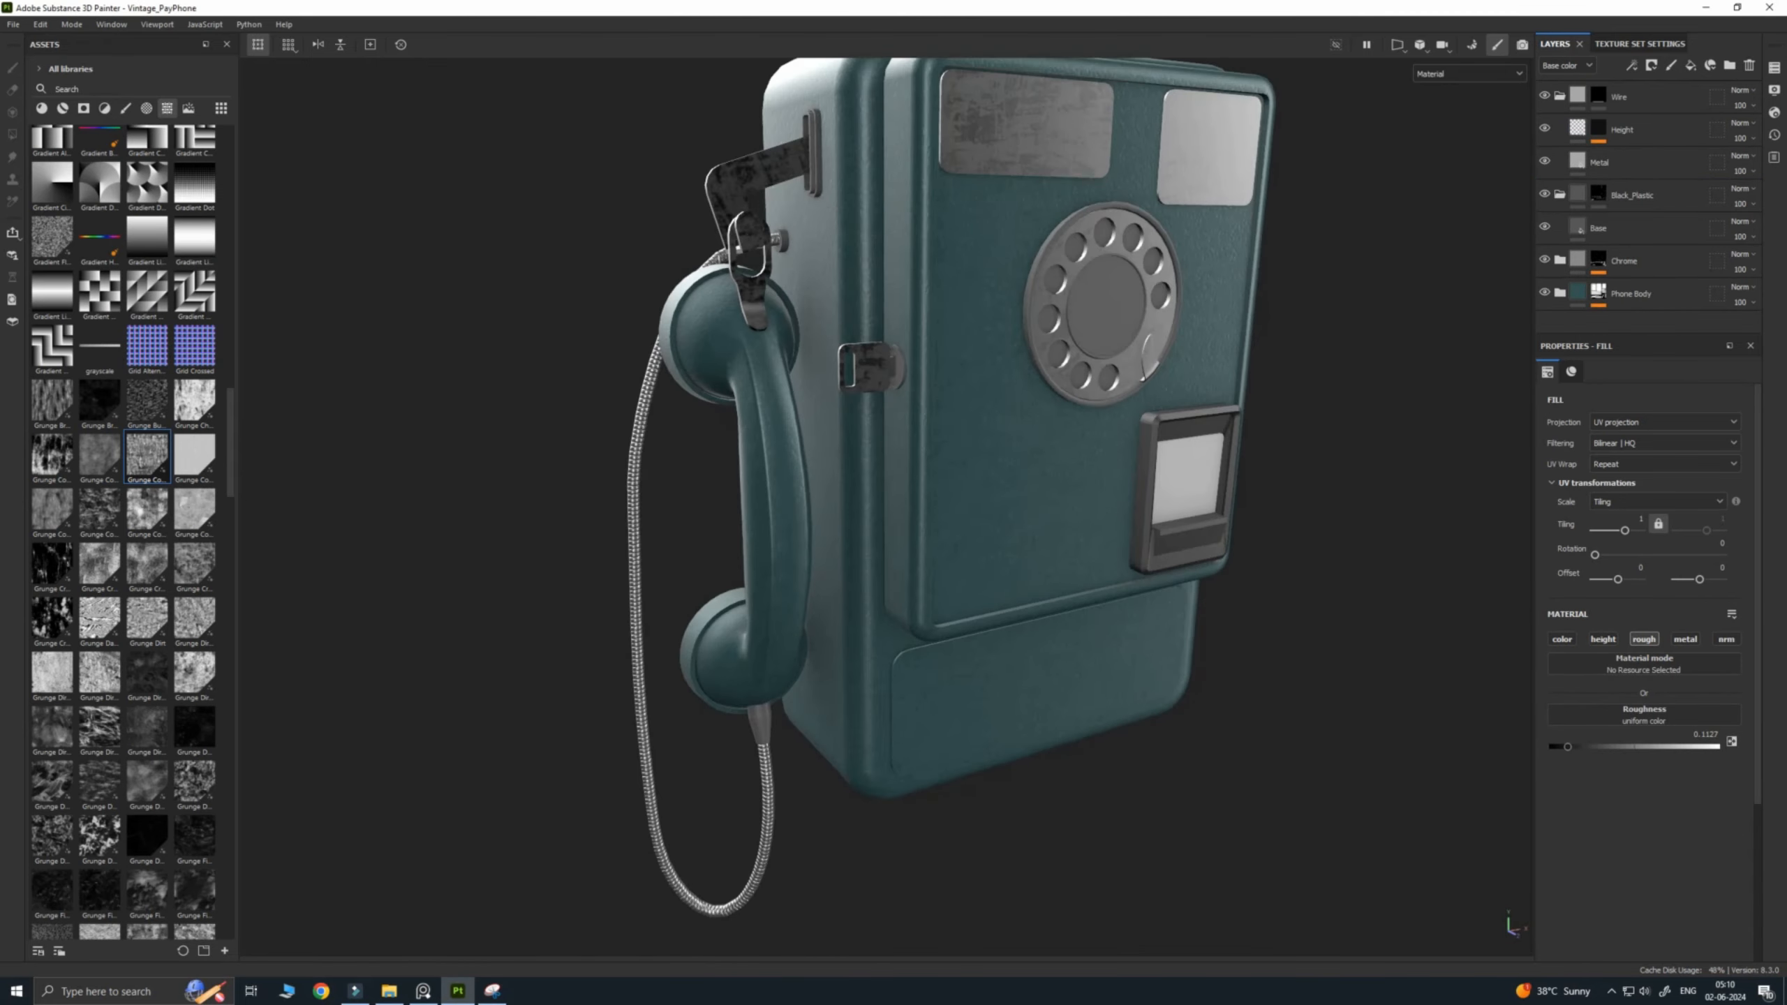
right_click_drag(879, 535, 1083, 535, "shift")
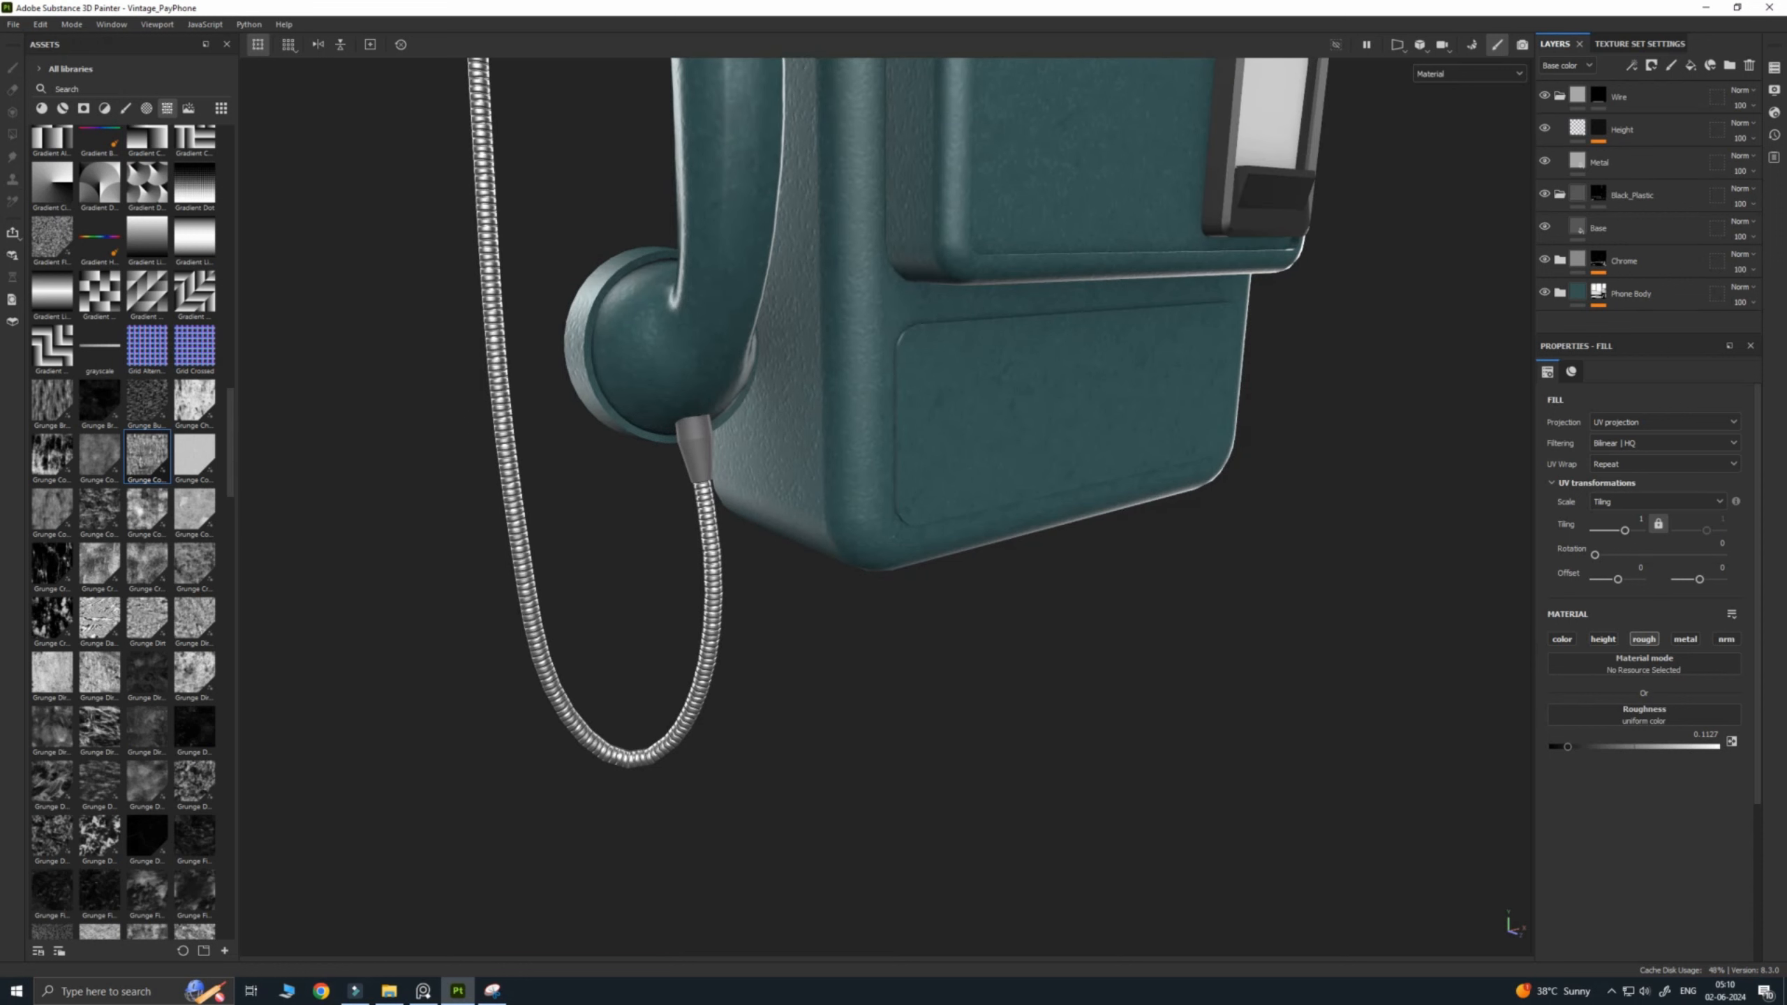
right_click_drag(880, 534, 1041, 535, "shift")
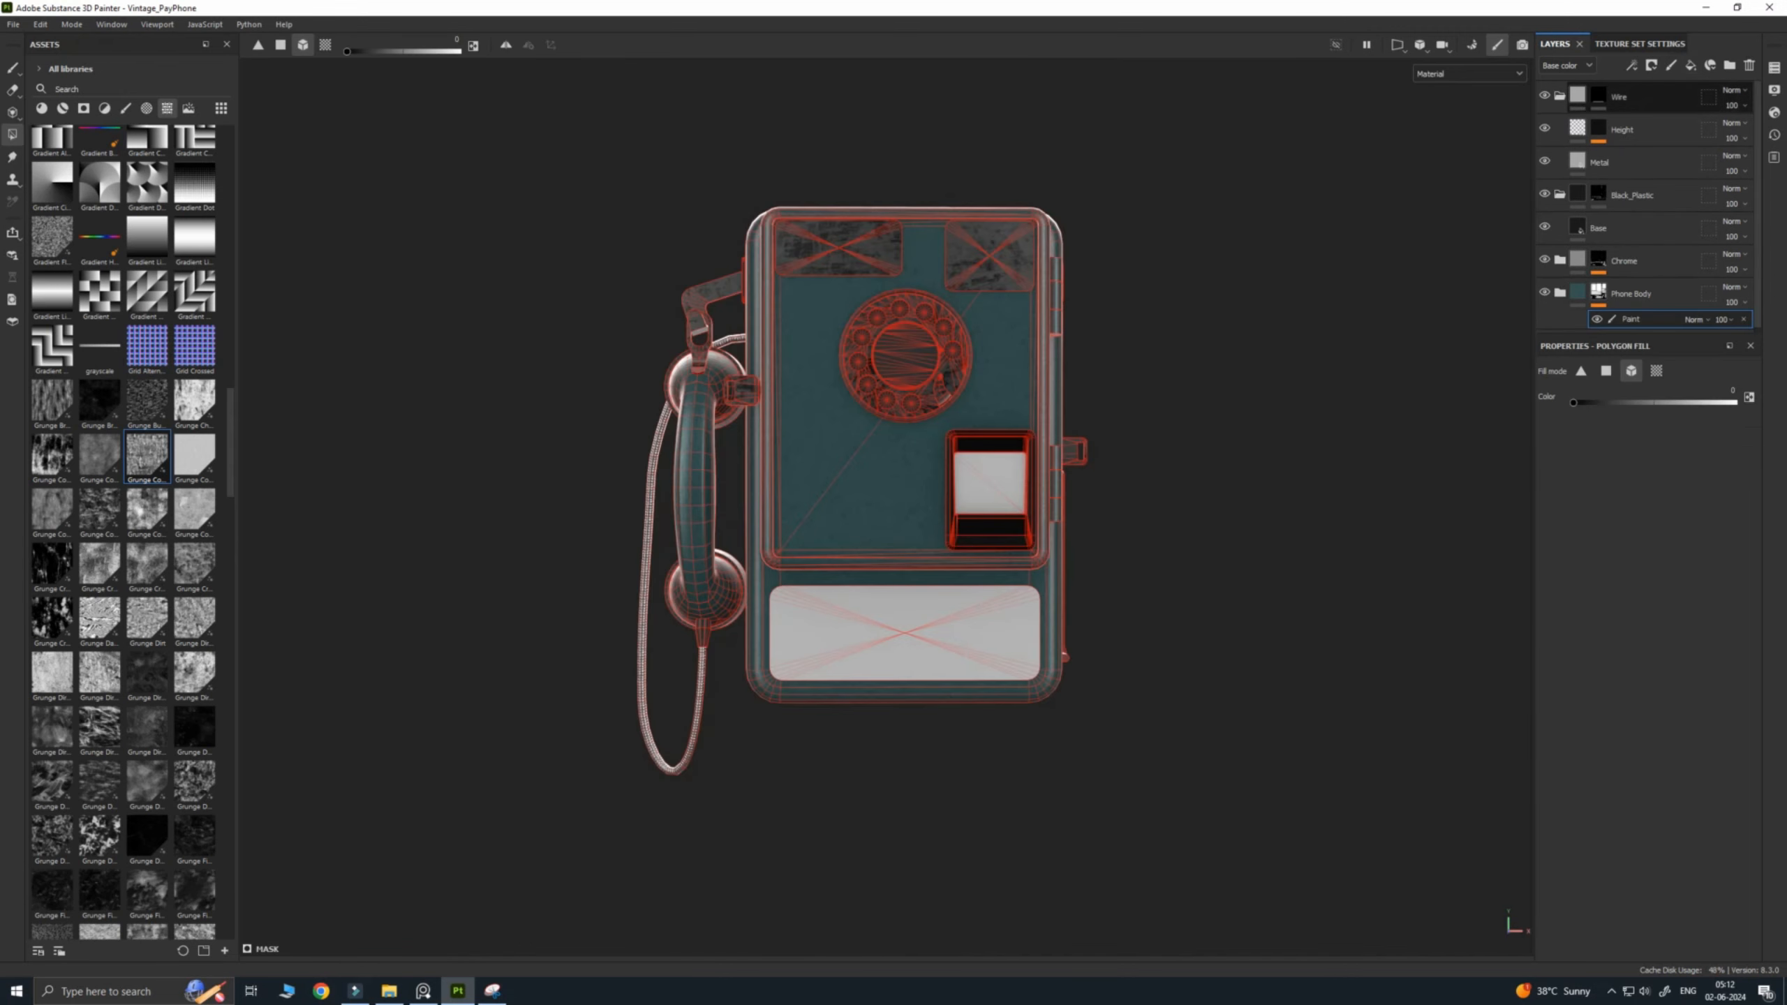
Step: Add a fill layer above the Wire folder, group it, and name the layer "Base" and the folder "Black Metal"
left_click(1621, 97)
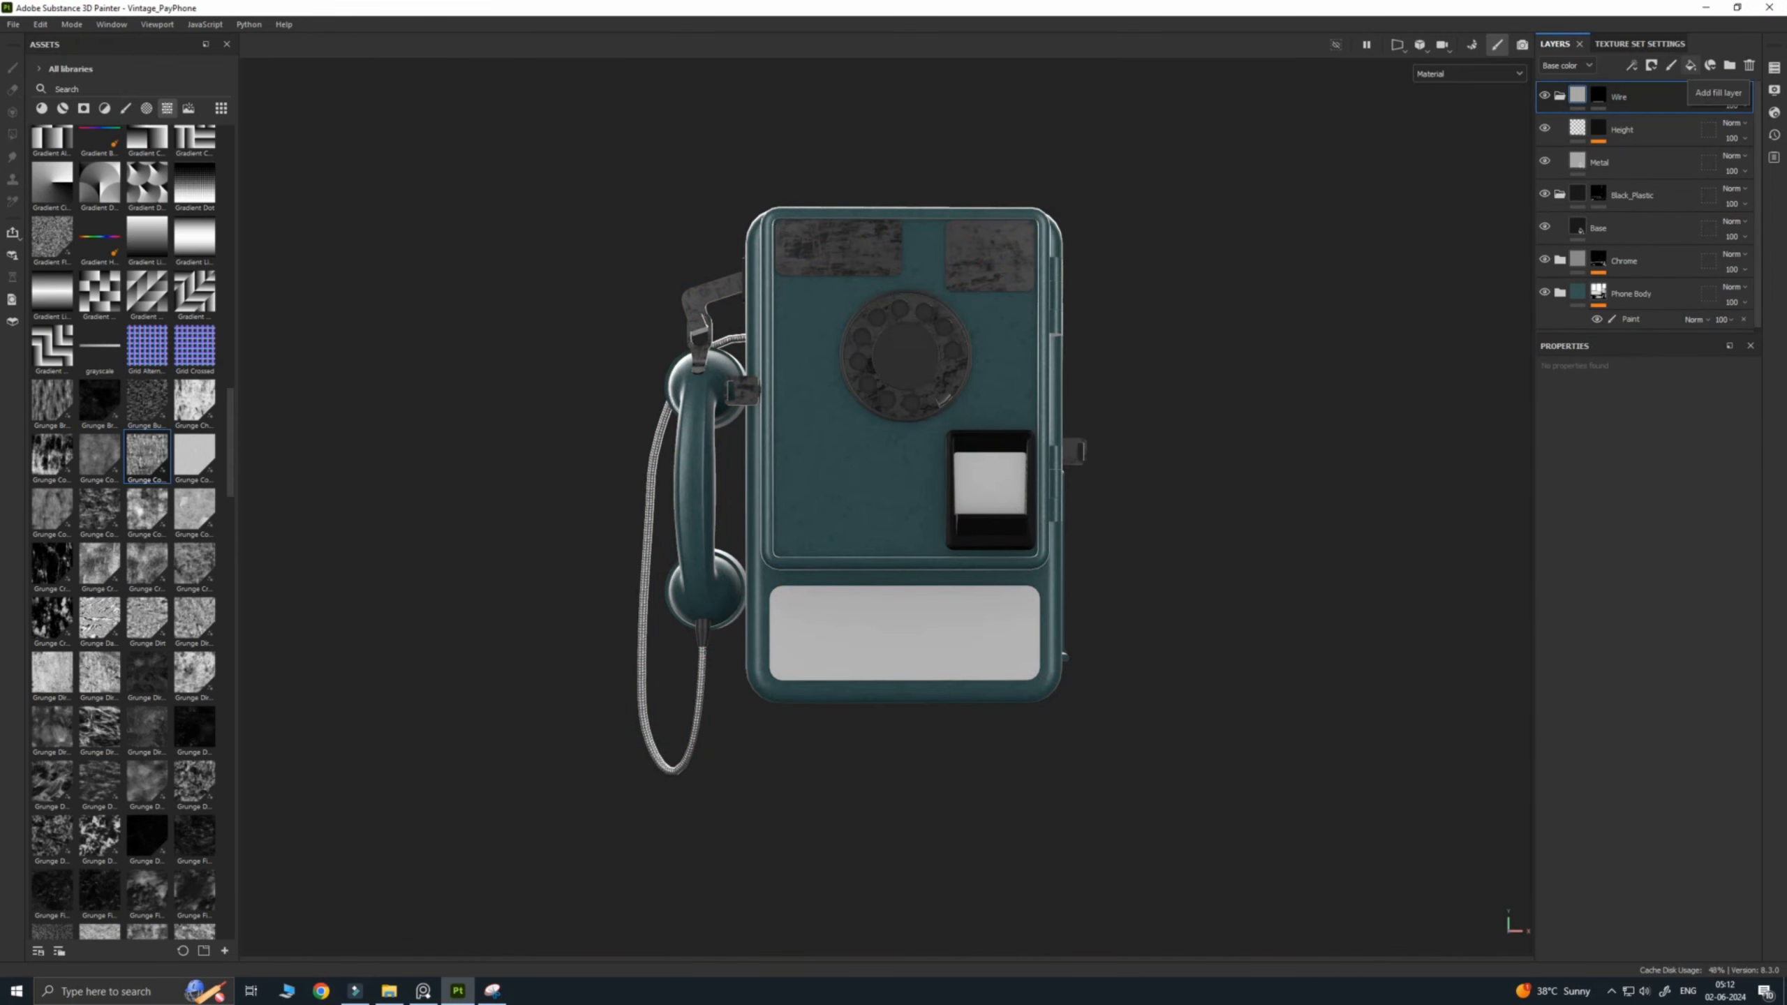
left_click(1690, 65)
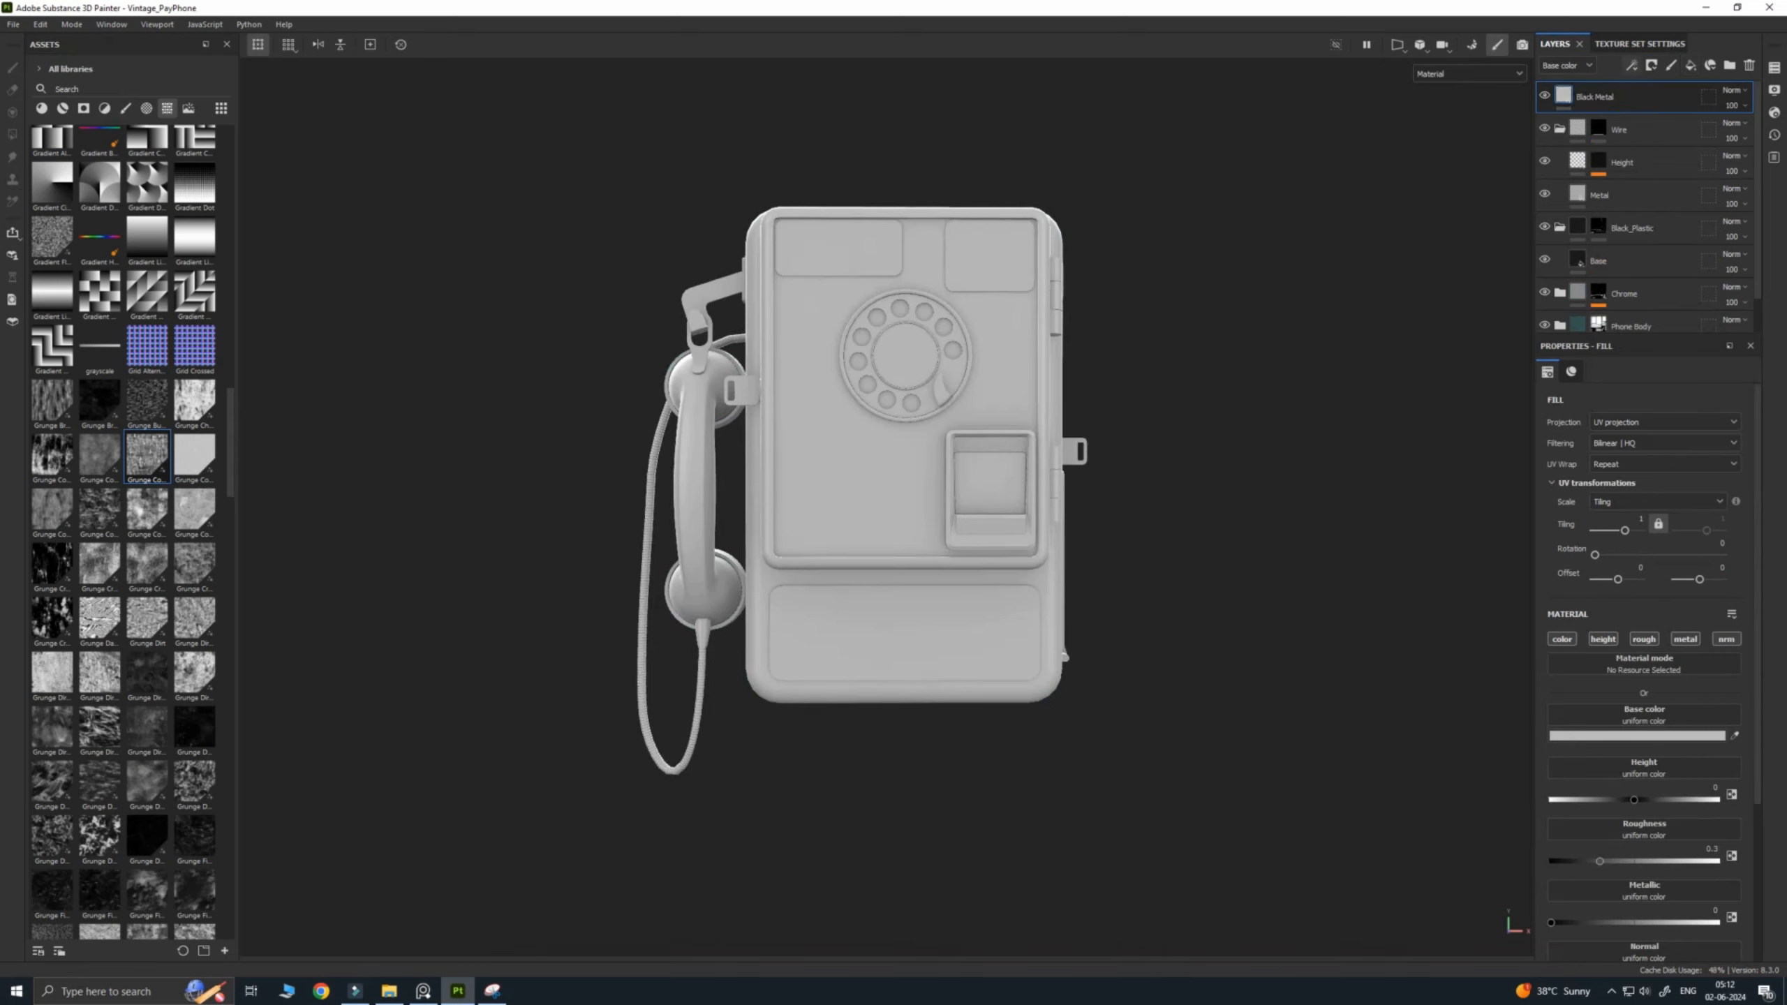
key("ctrl+g")
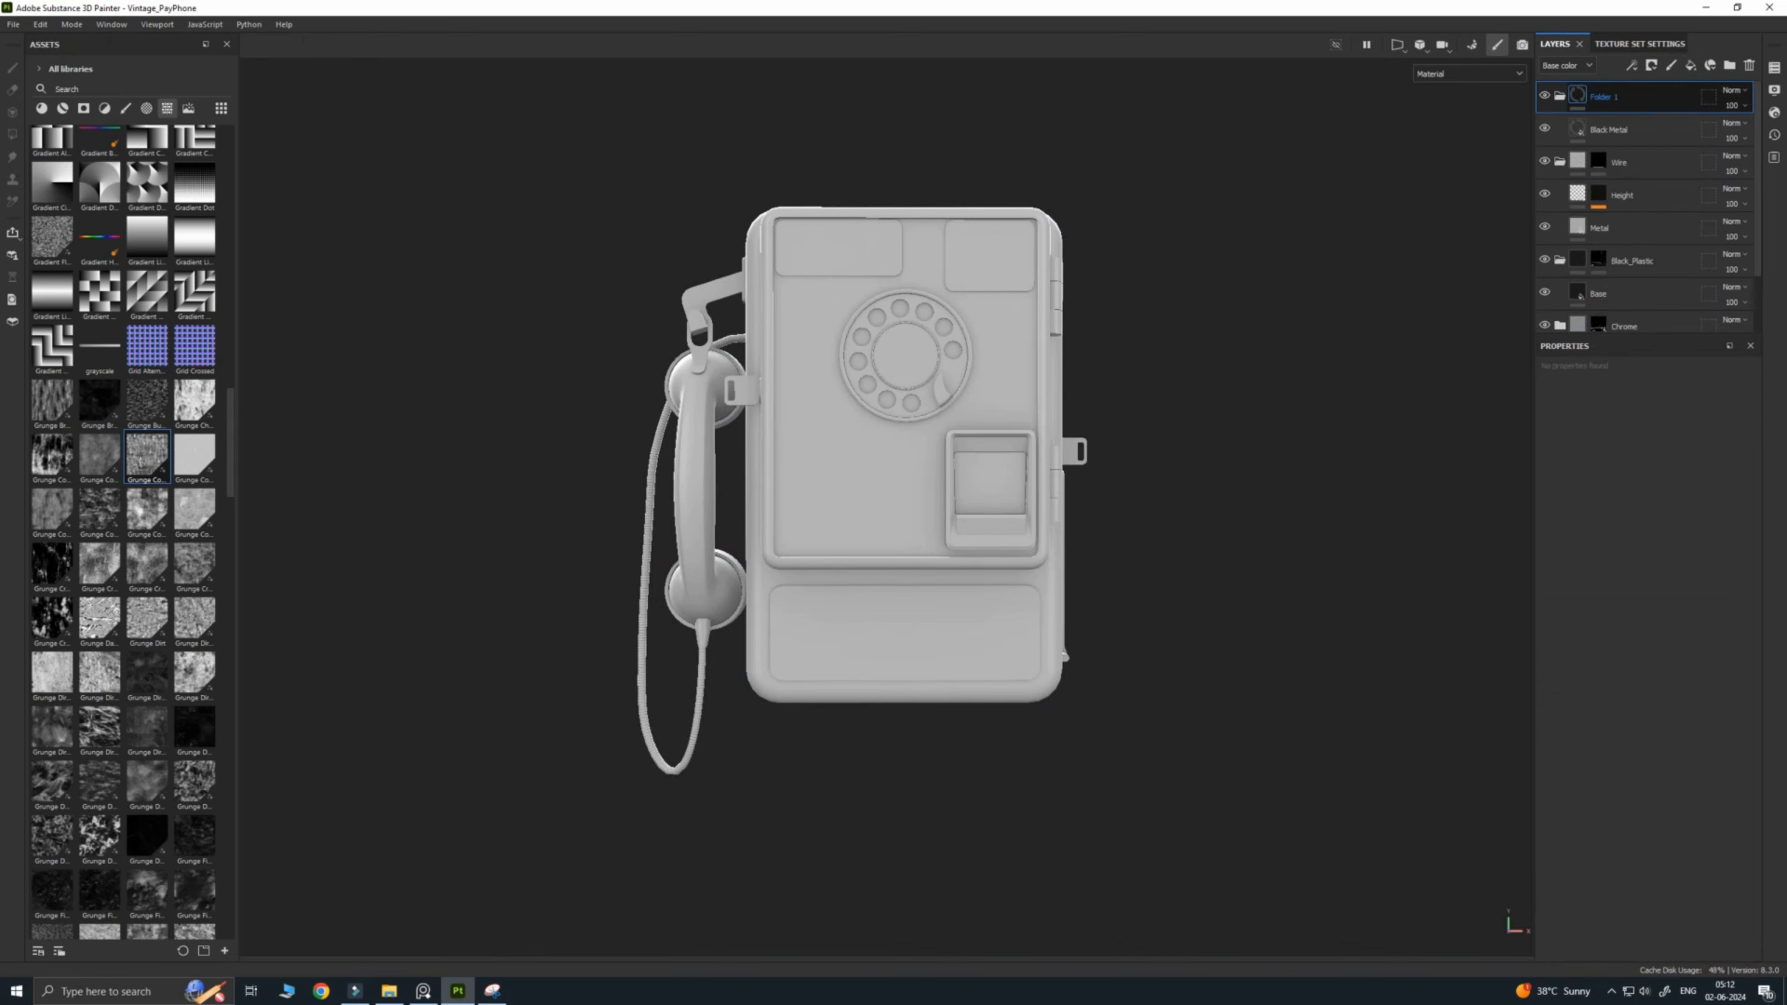
double_click(1608, 130)
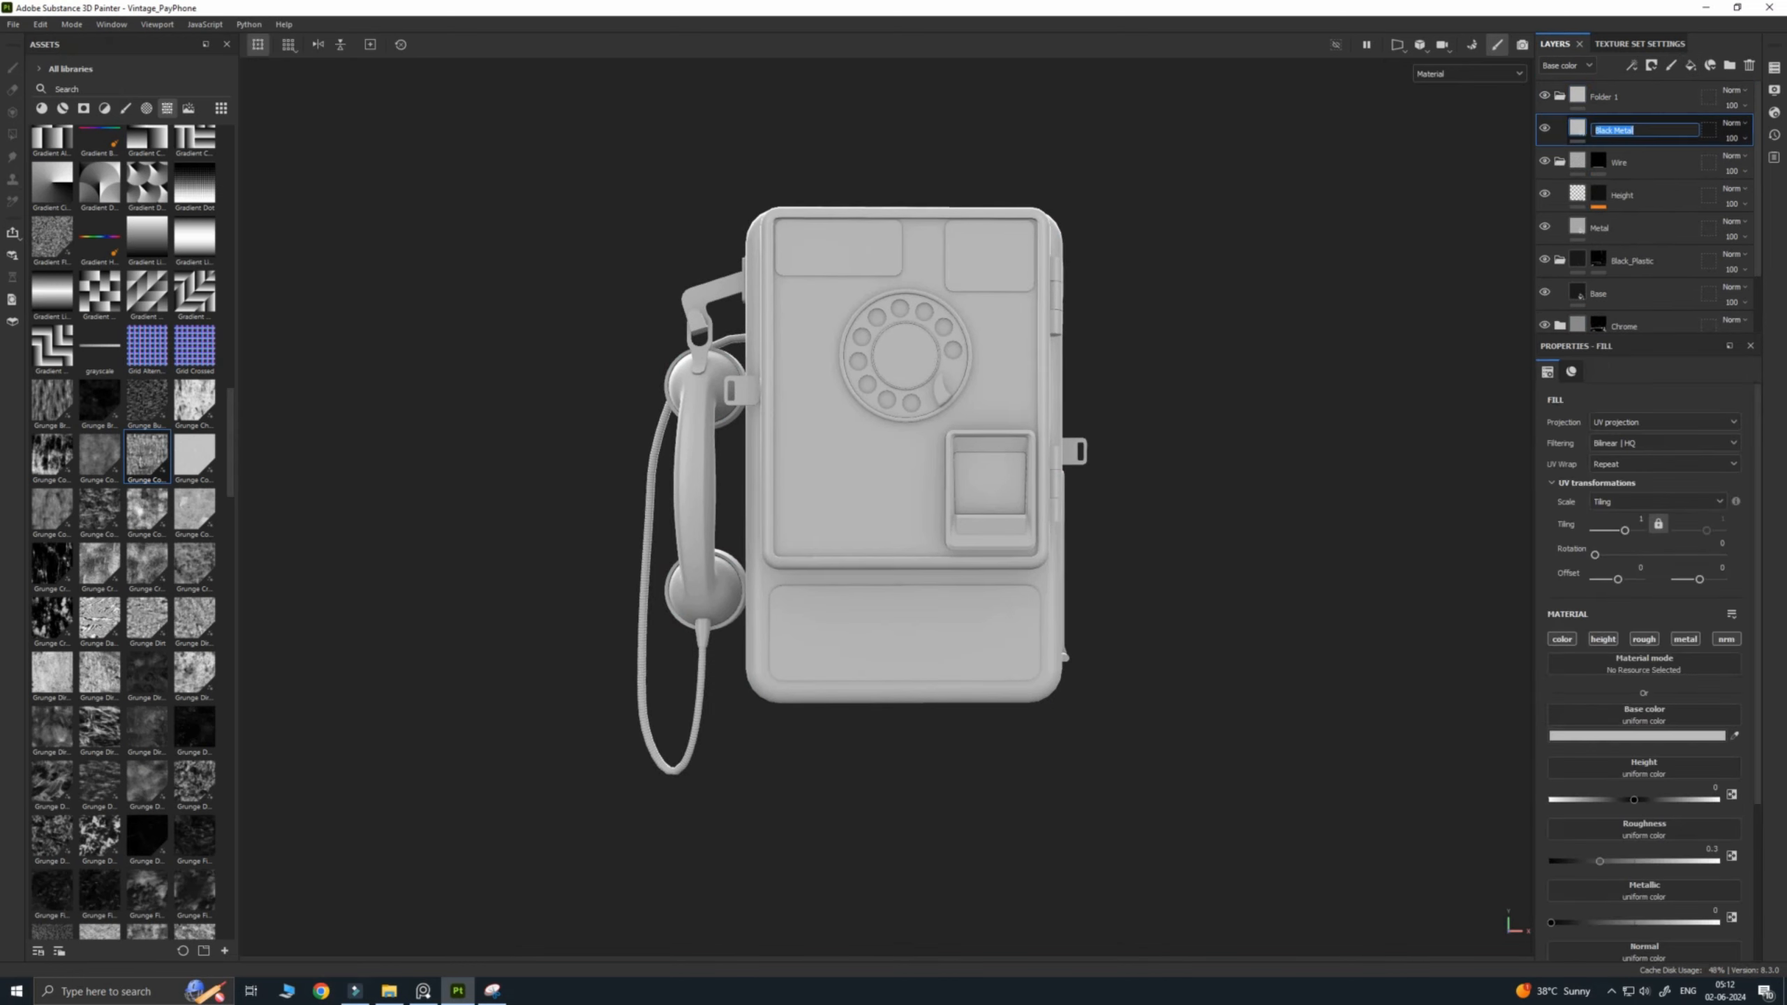
type("Base")
key("Return")
double_click(1604, 97)
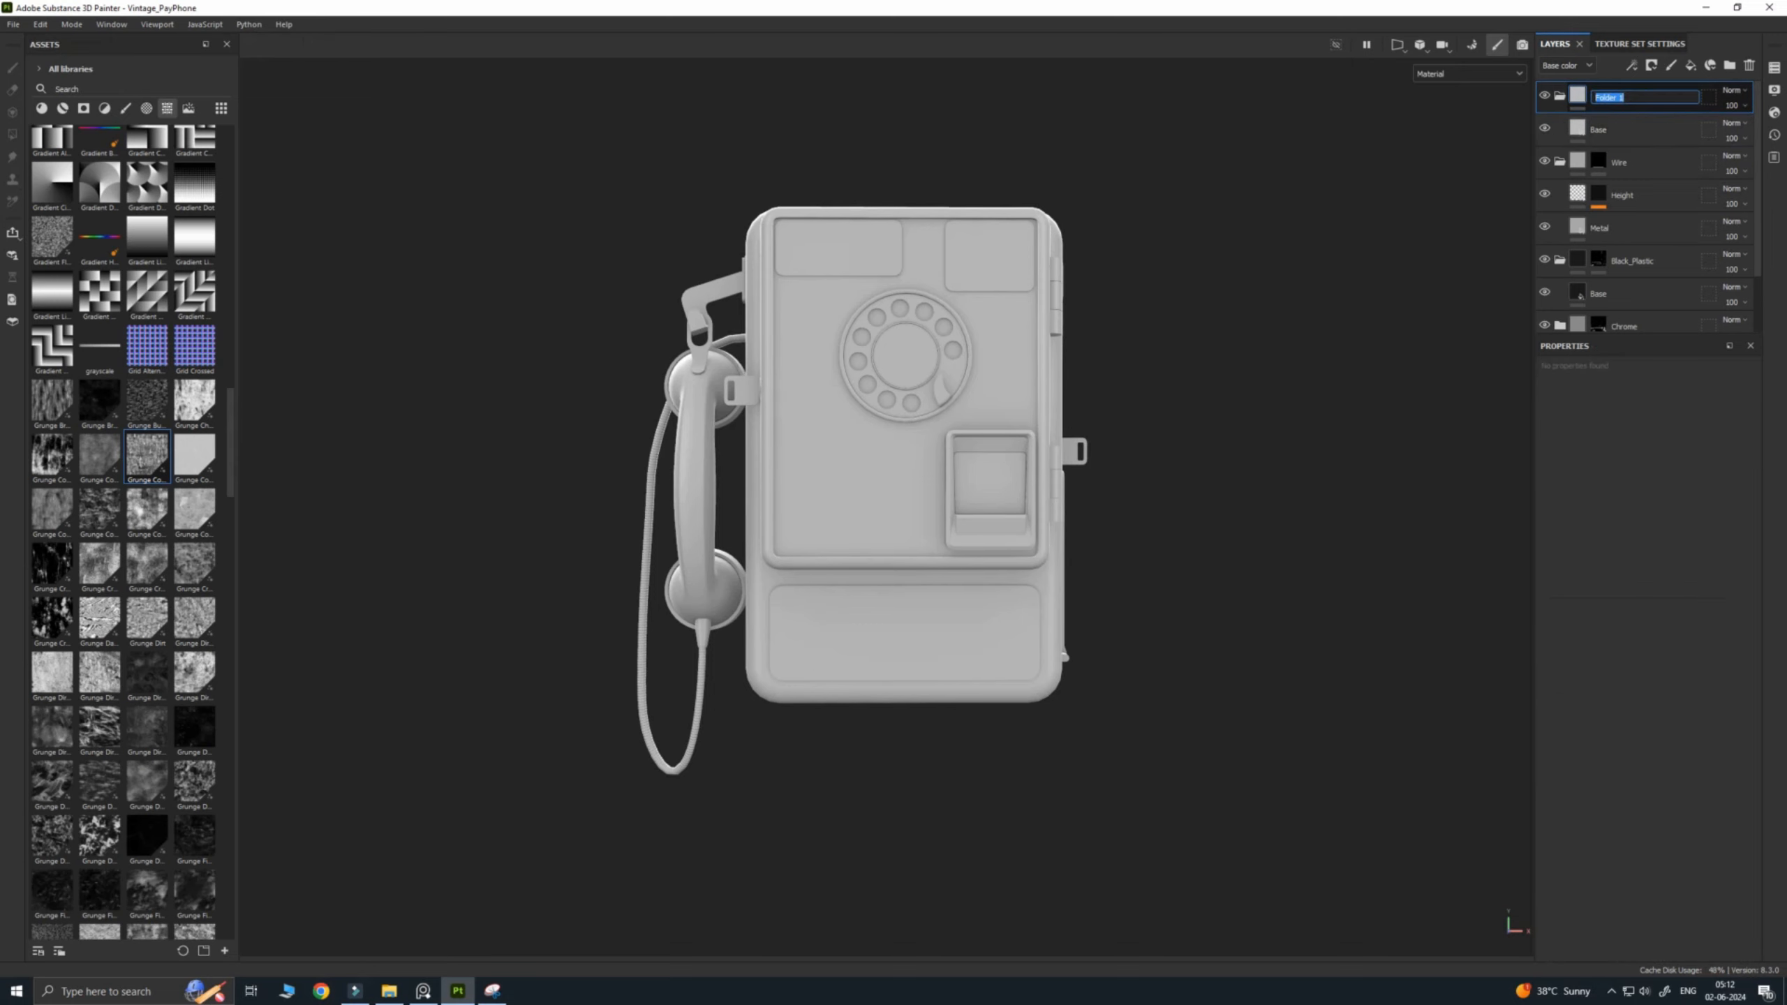
type("Black Metal")
key("Return")
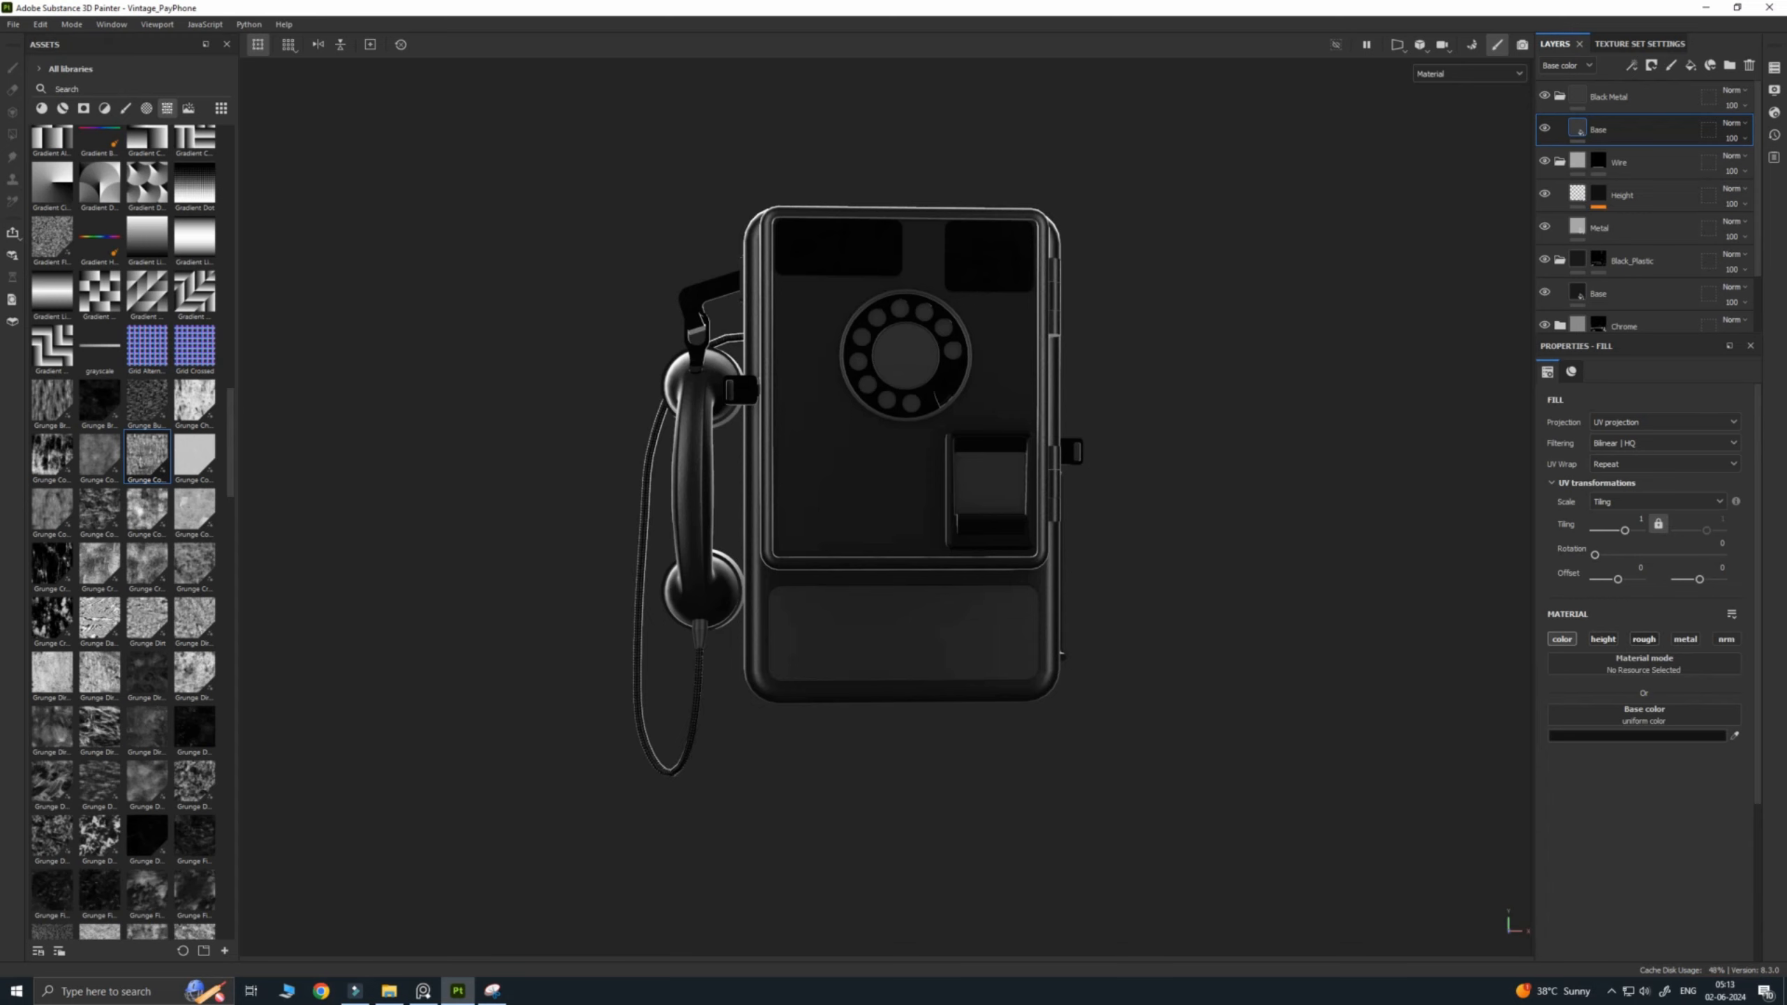
Step: Enable roughness and metallic on the black Base fill, setting roughness to about 0.06 and metallic to about 0.5
left_click(1644, 639)
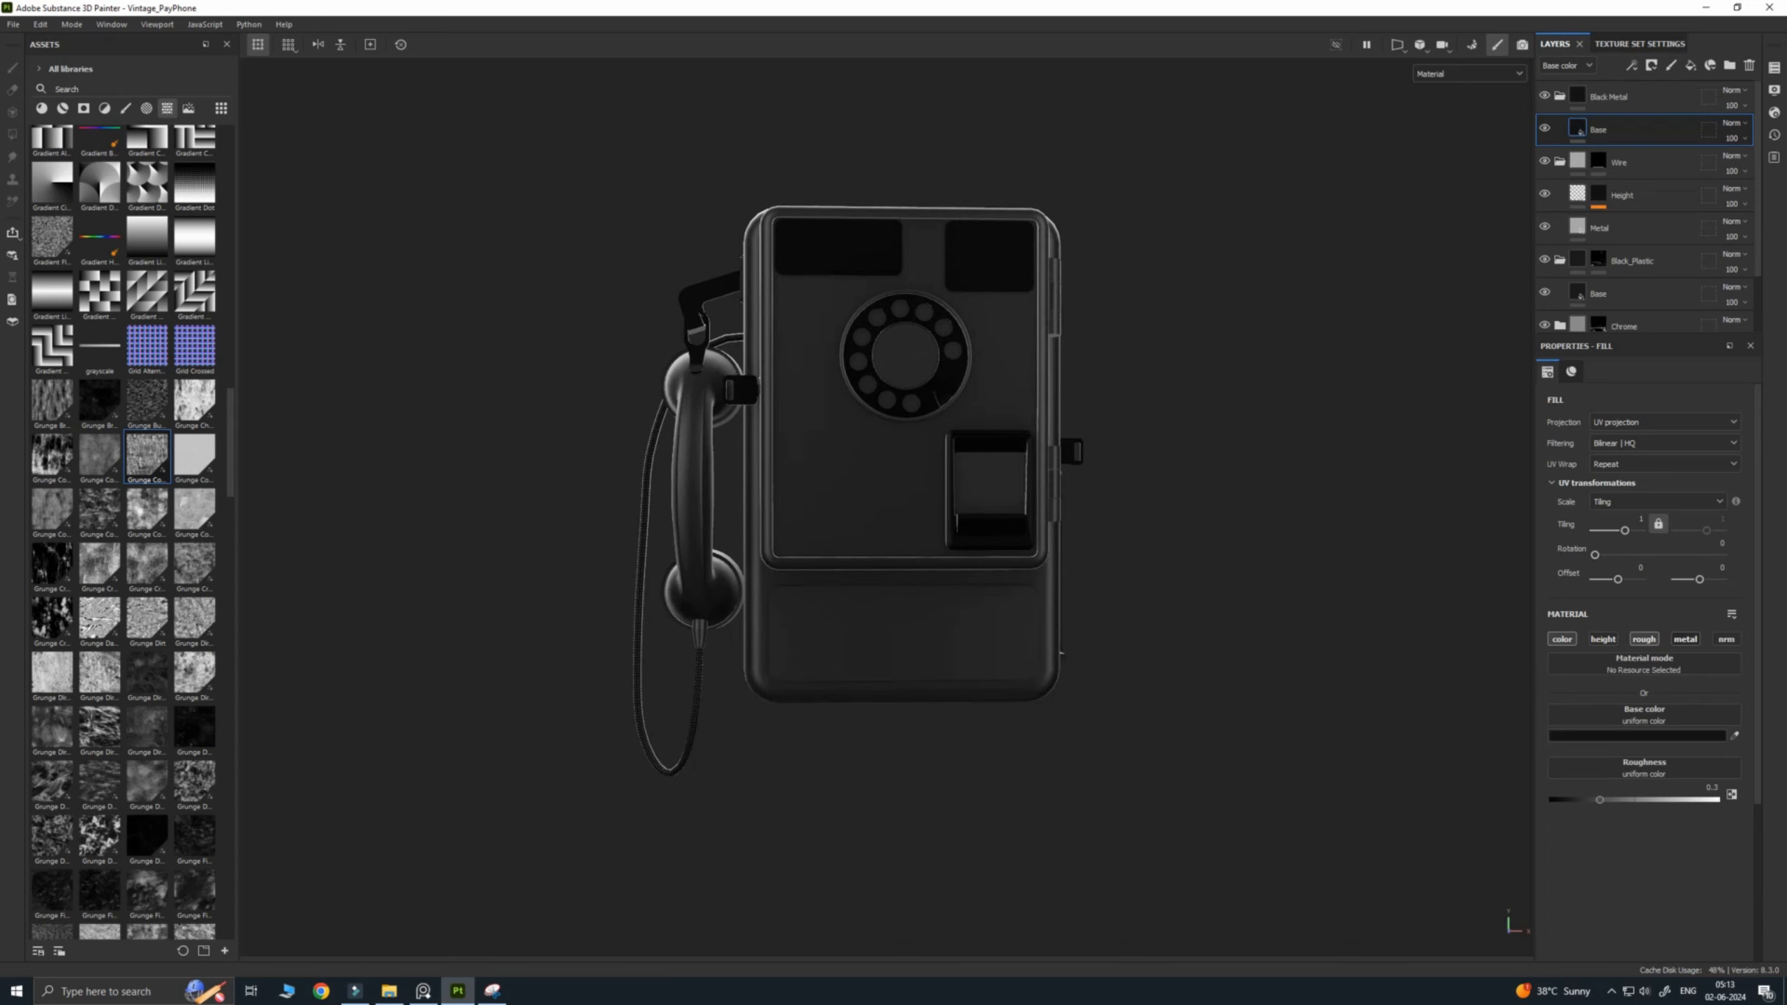
left_click(1684, 640)
left_click_drag(1080, 451, 1161, 443, "alt")
scroll(1126, 454, "up", 3)
scroll(887, 493, "up", 1)
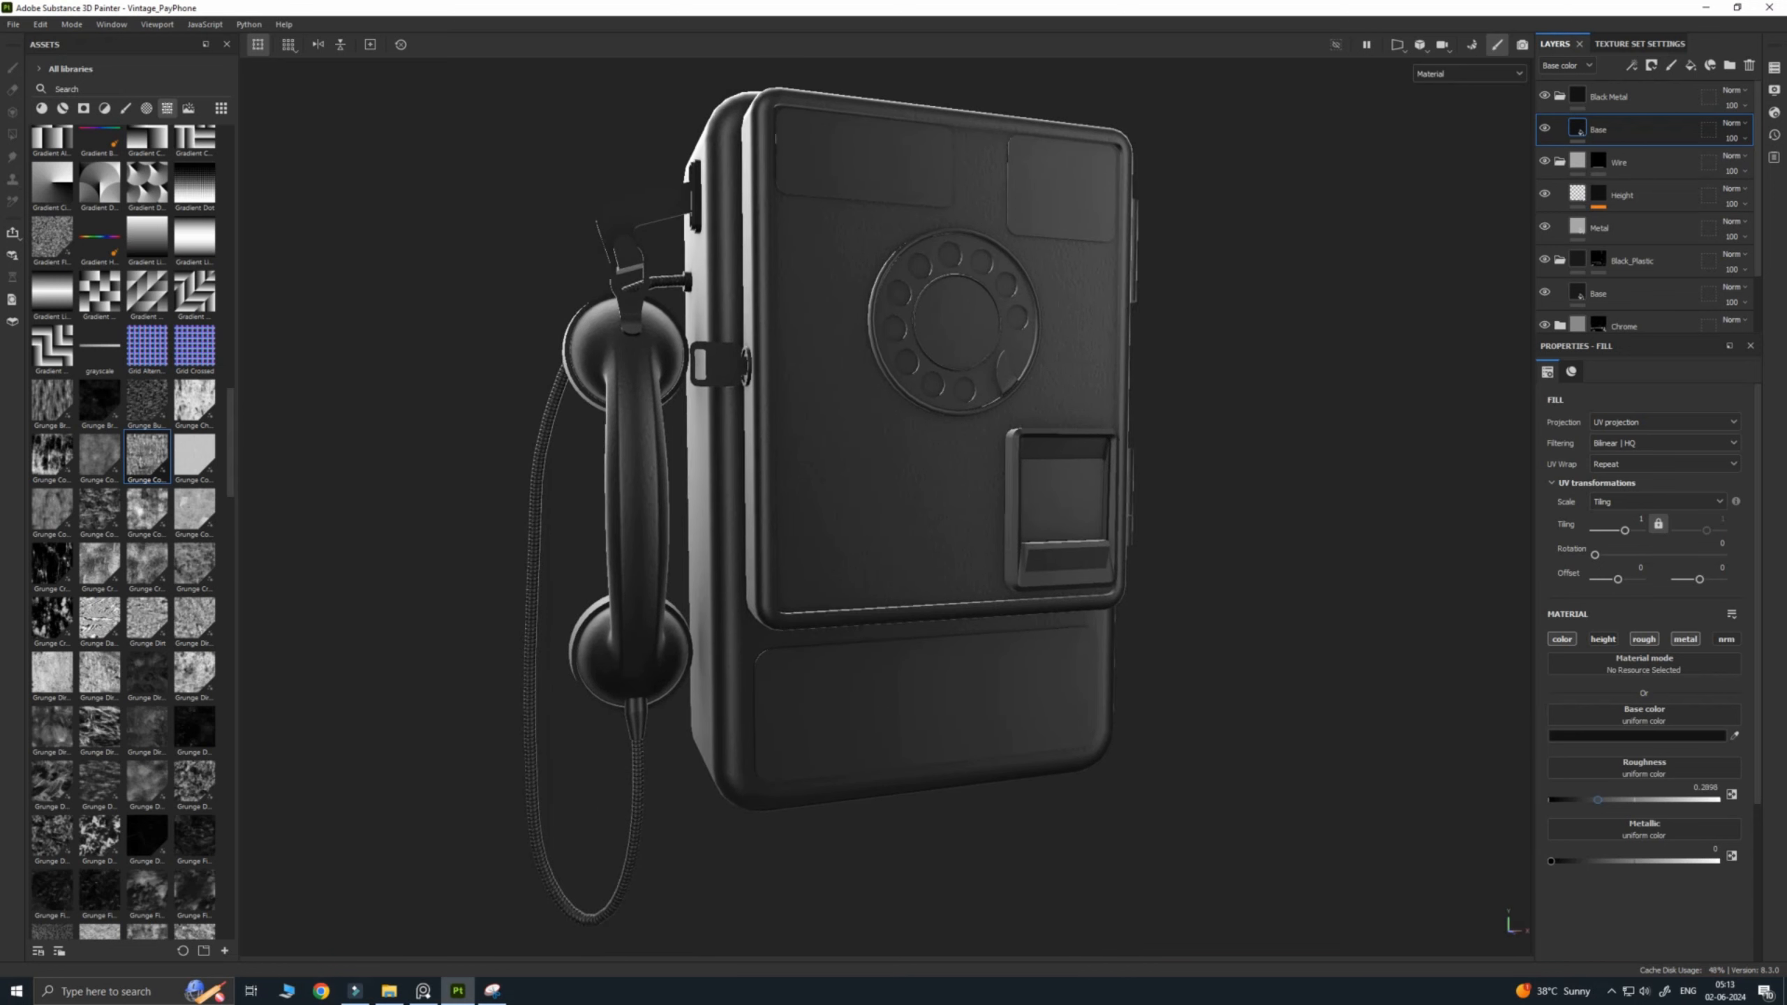
left_click_drag(1599, 801, 1570, 801)
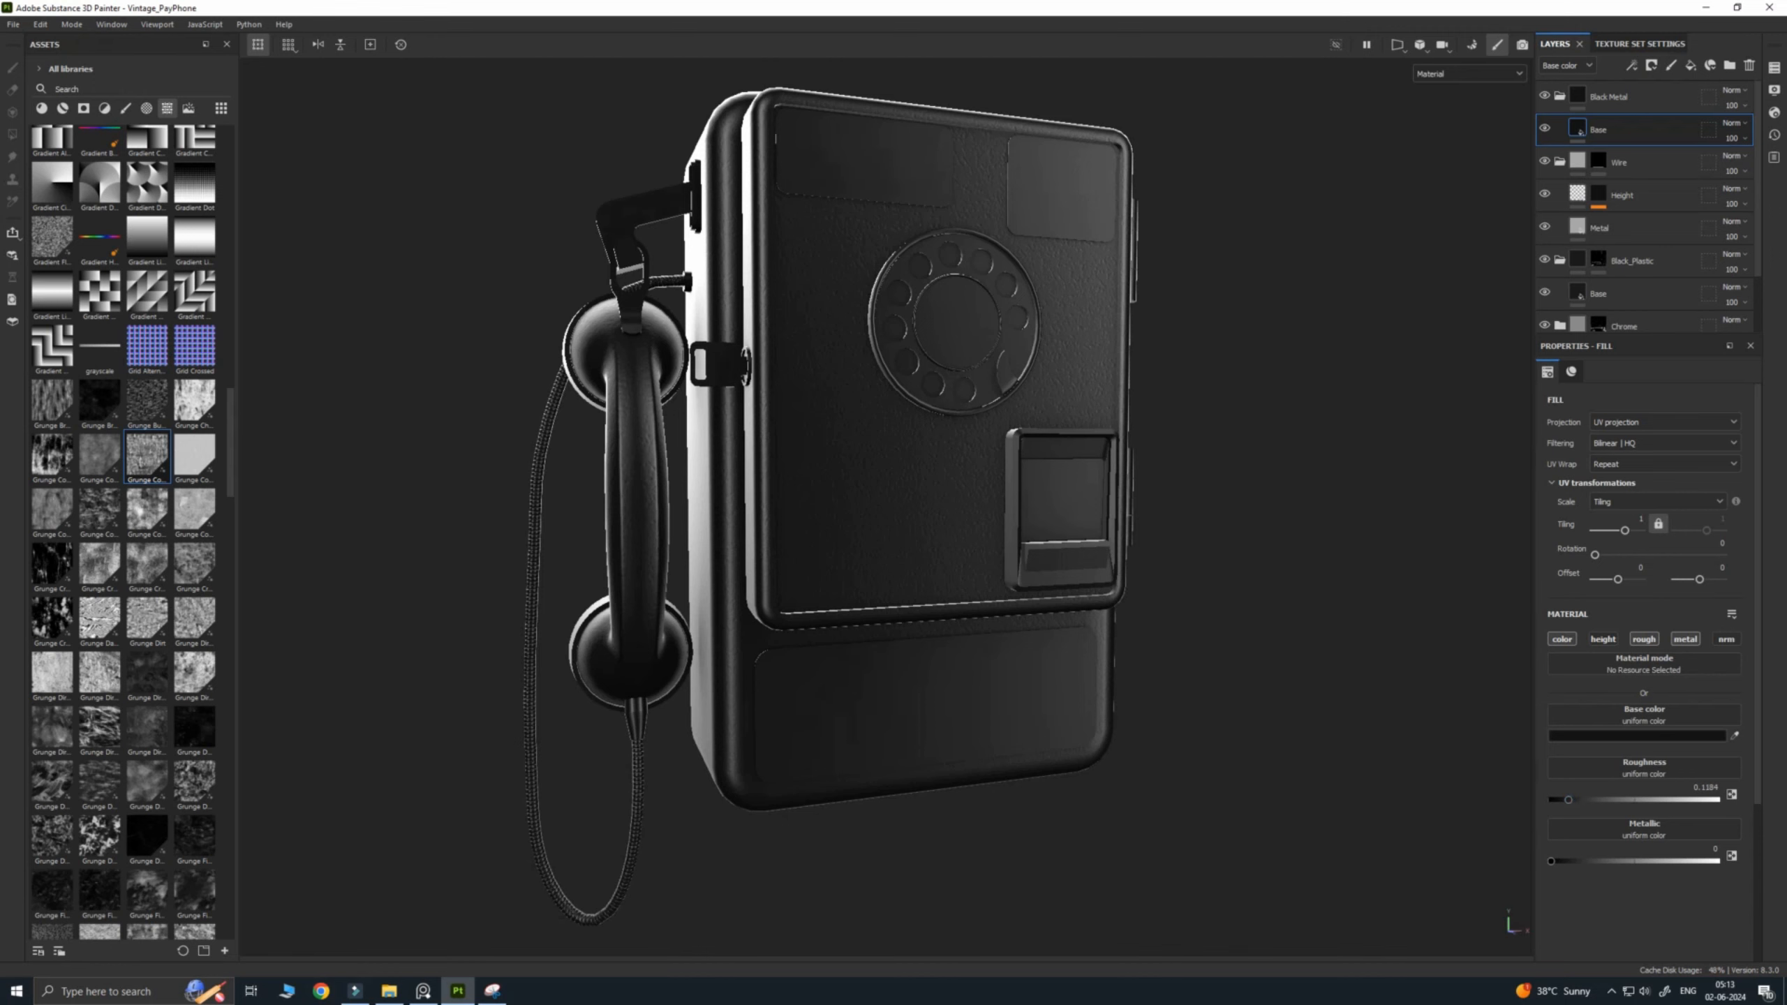
left_click_drag(1568, 801, 1559, 800)
left_click_drag(1551, 860, 1633, 859)
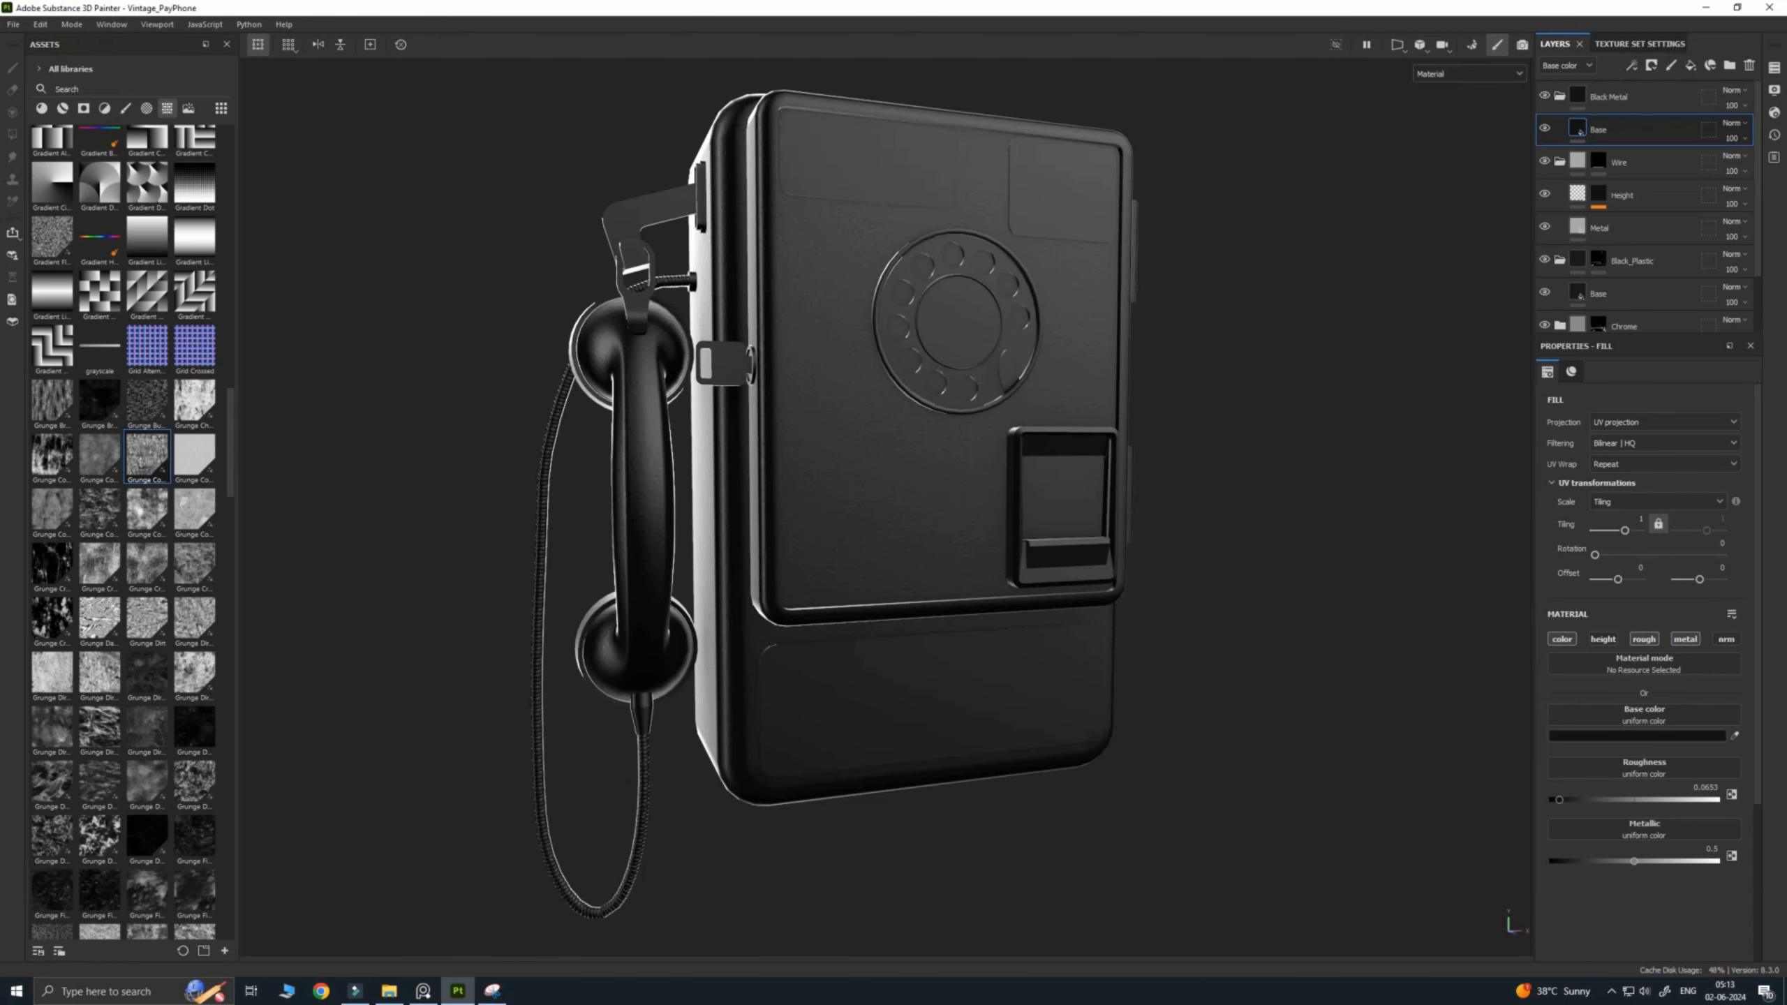
Step: Add a black mask to the Black Metal folder and polygon-fill the payphone's lower front panel into it
left_click(1609, 96)
left_click(1559, 96)
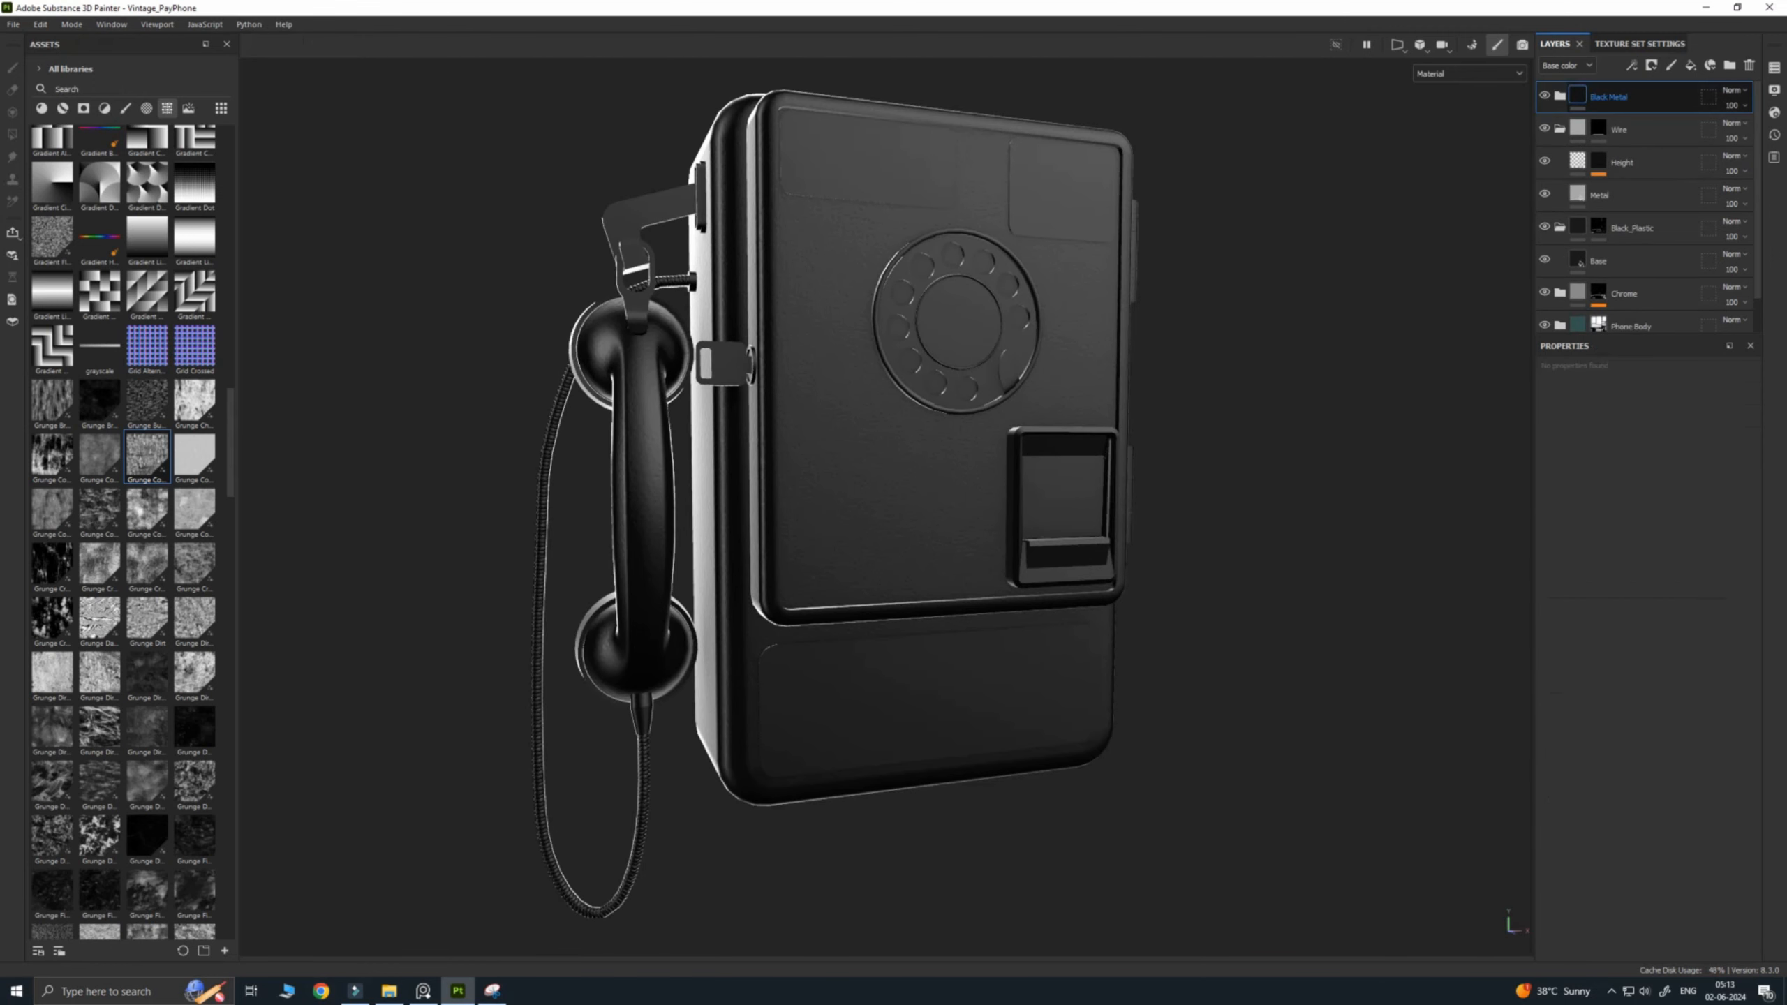
right_click(1576, 99)
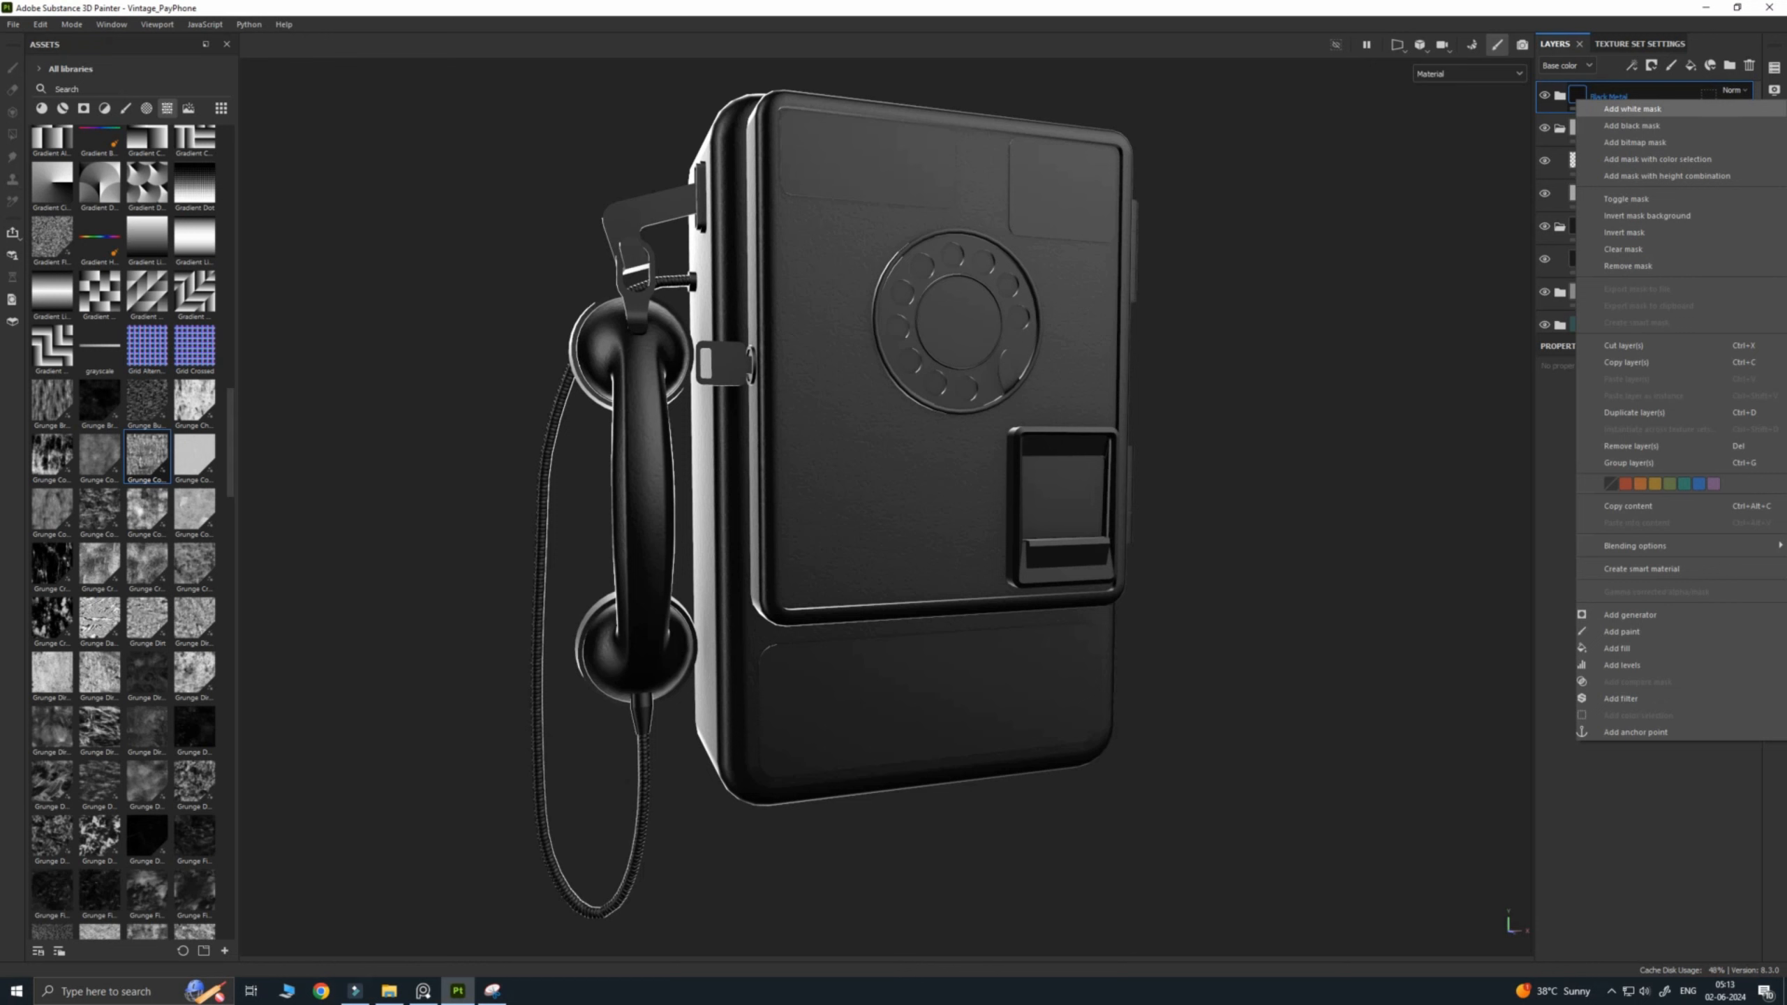
left_click(1631, 125)
key("4")
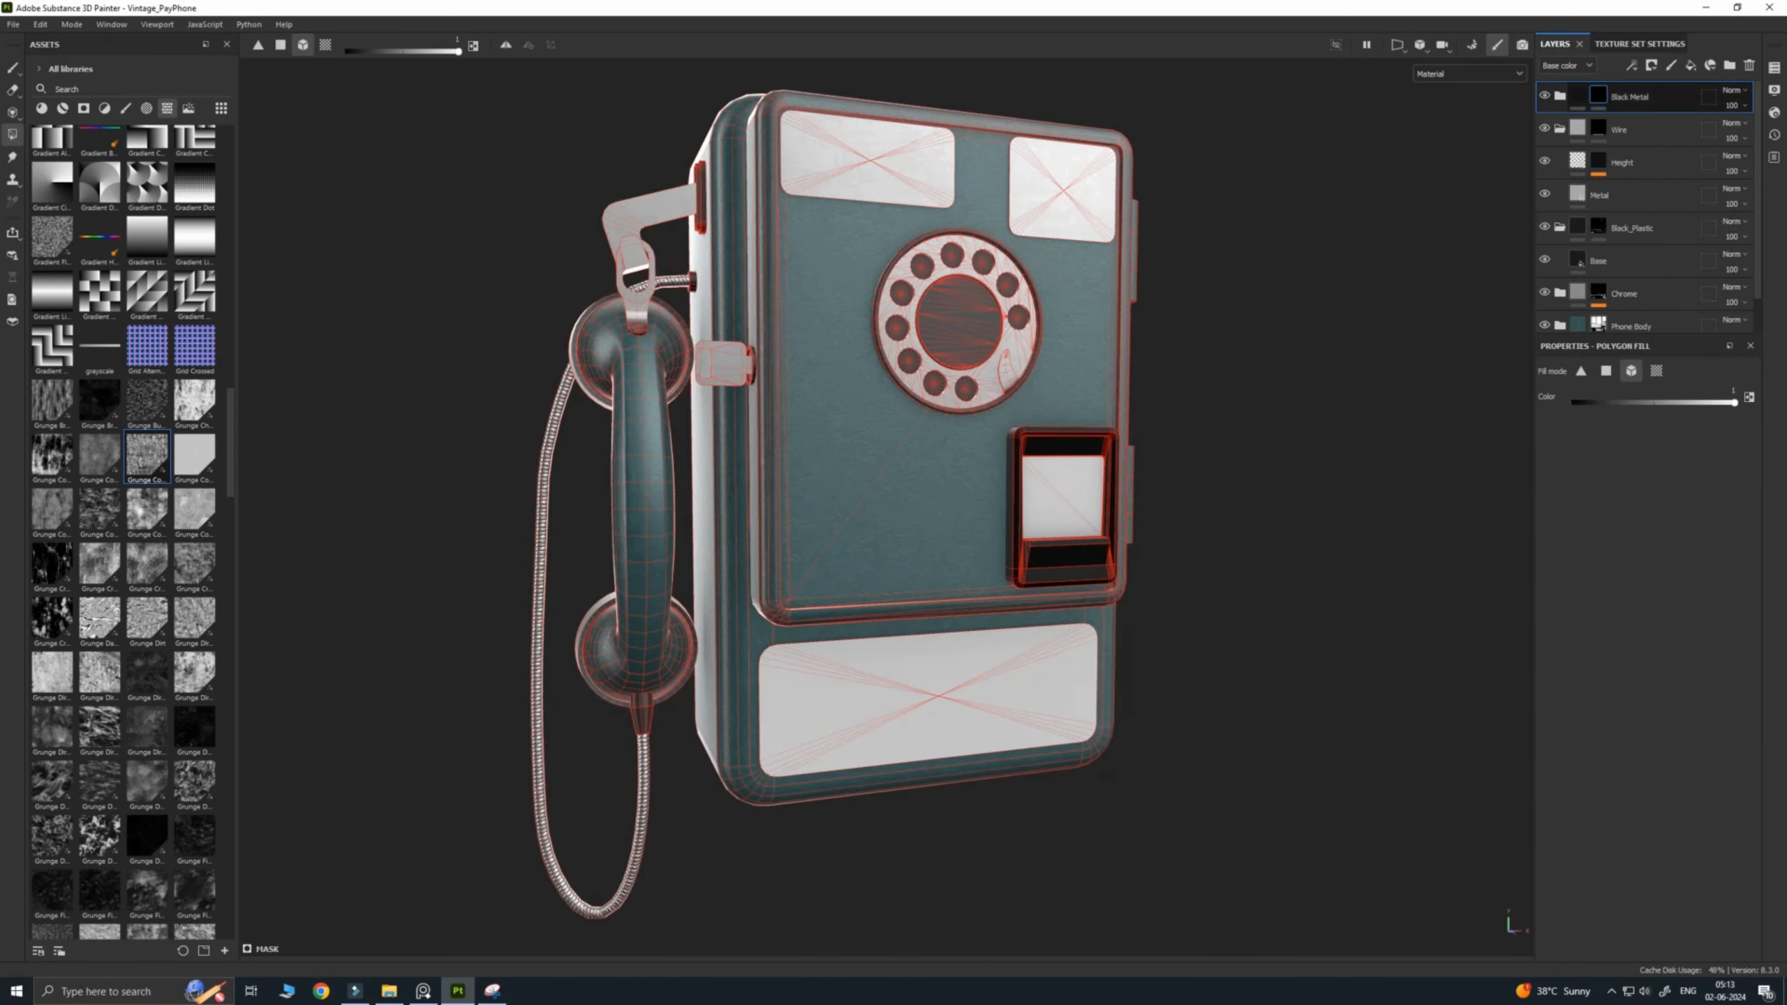
left_click(928, 700)
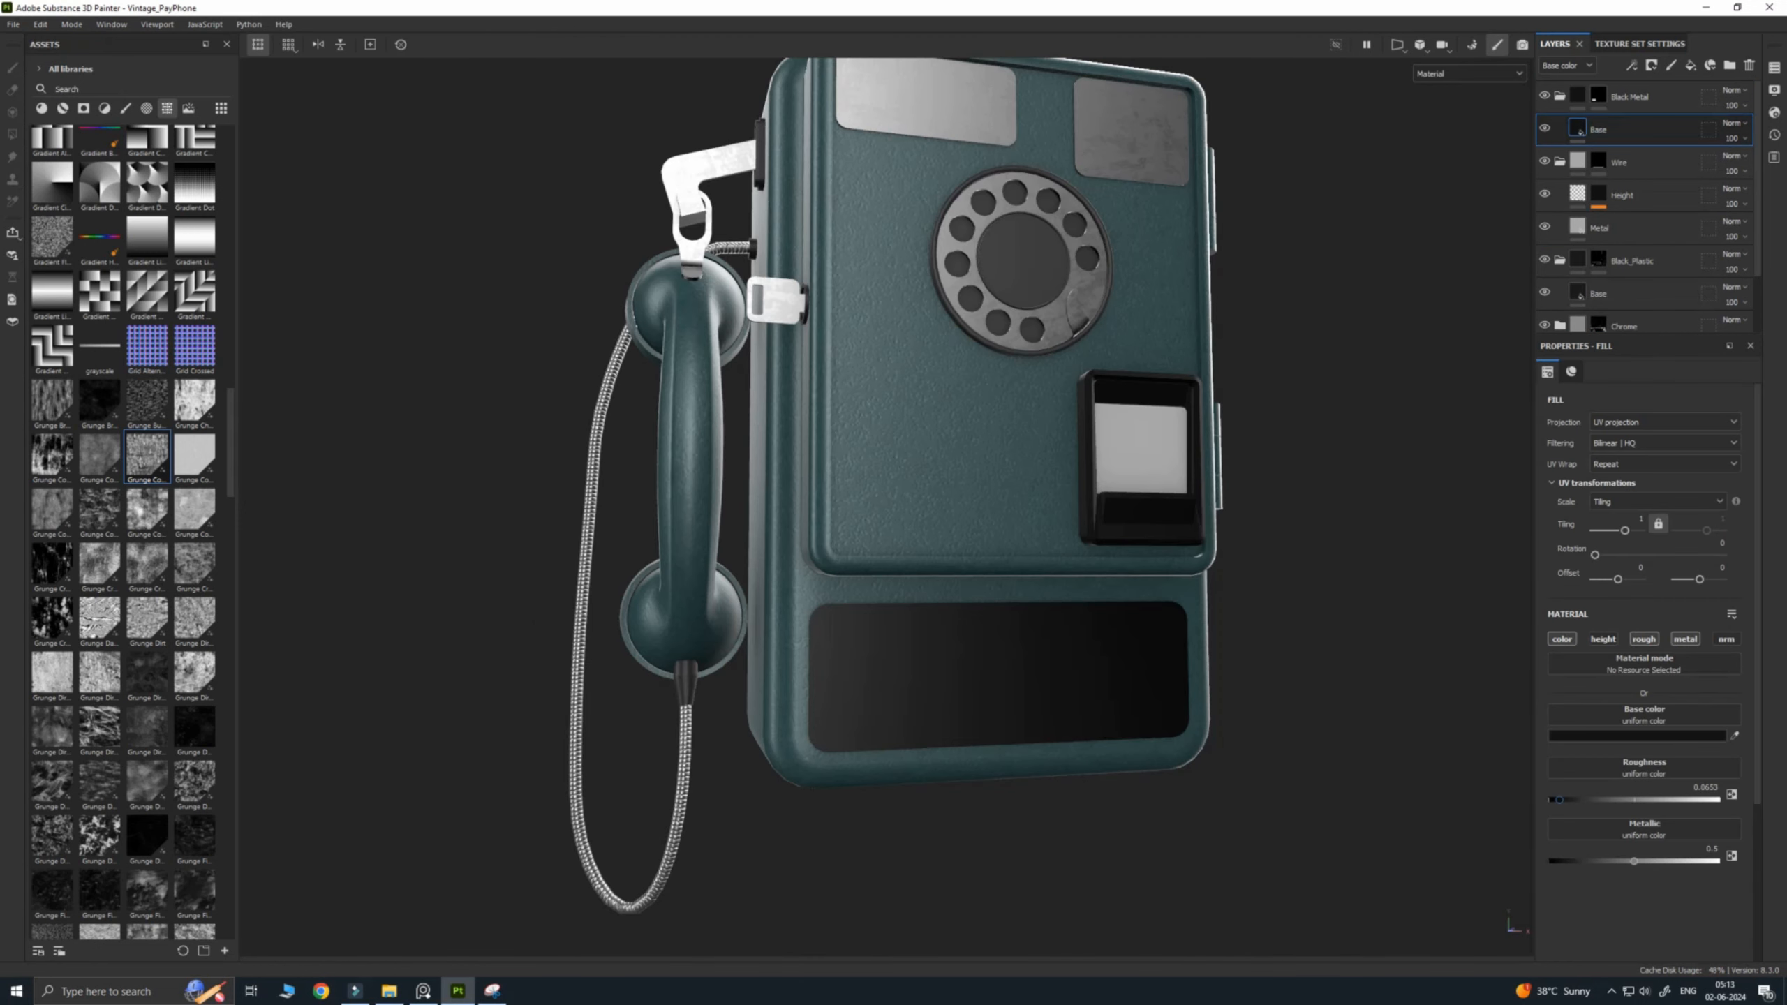
Step: Set the Black Metal folder's Base fill to roughness 0 and metallic about 0.79
left_click_drag(1559, 800, 1550, 800)
left_click_drag(1633, 861, 1684, 861)
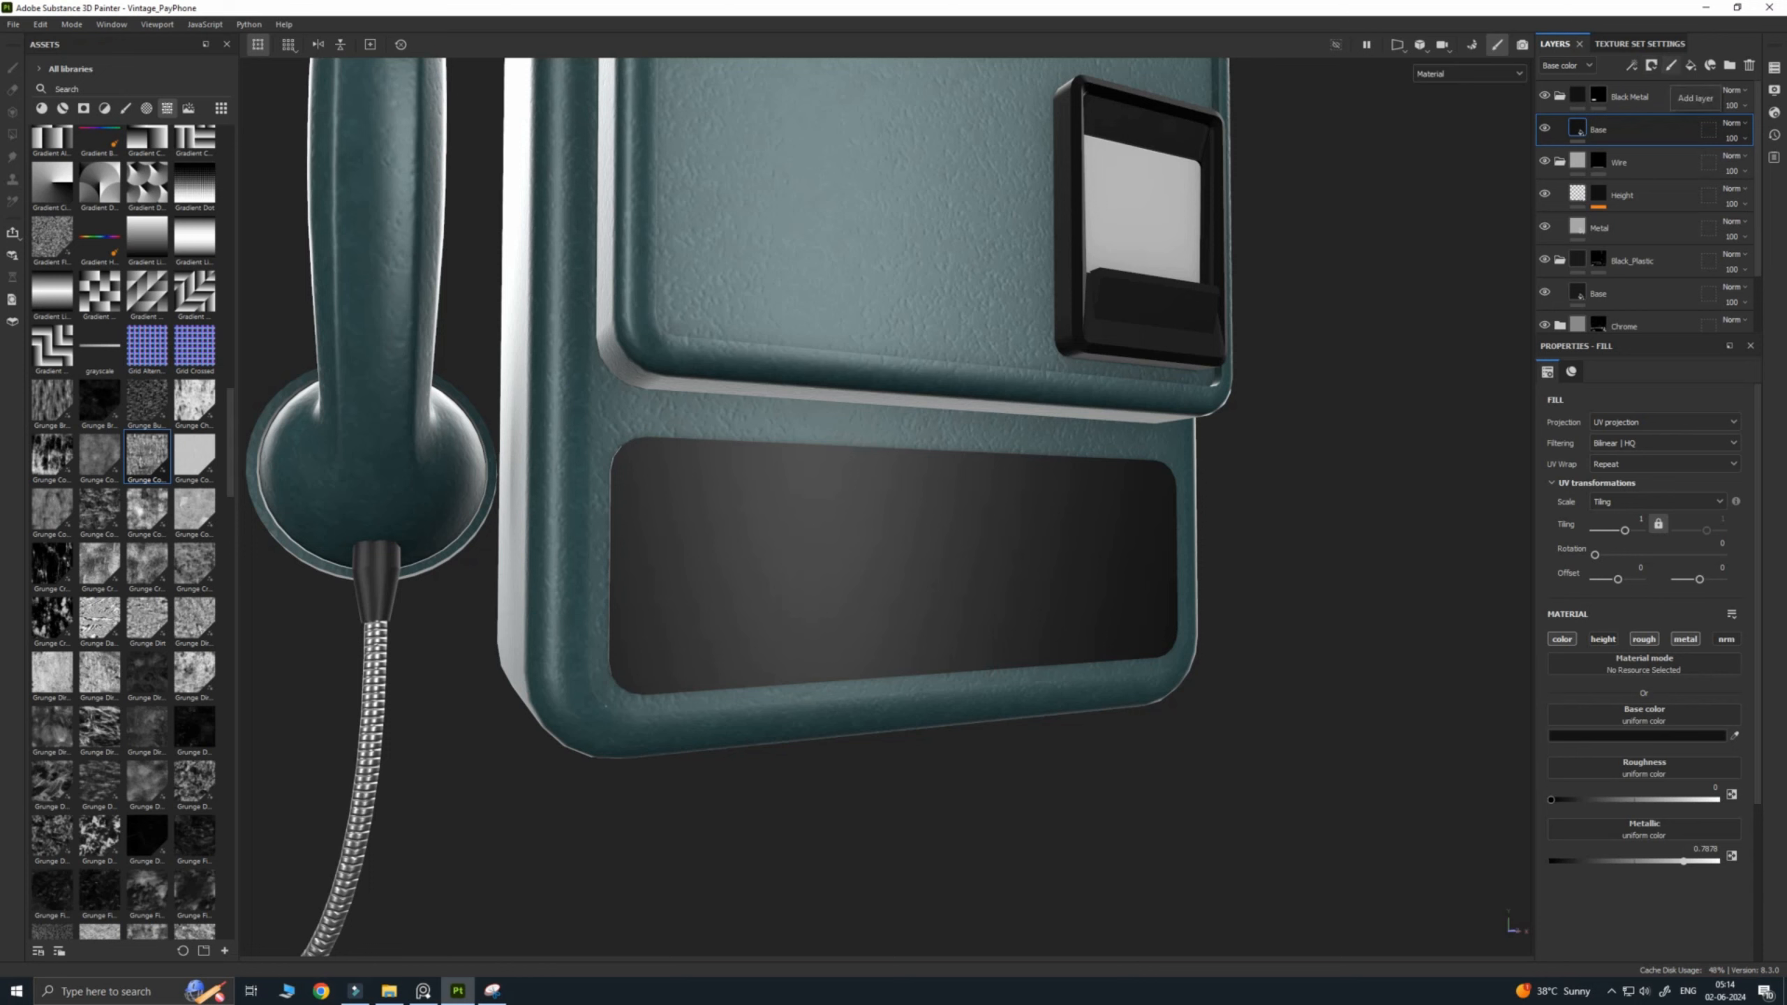
Step: Add a fill layer beneath the Base layer in the Black Metal folder, and rename the Base layer
left_click(1691, 65)
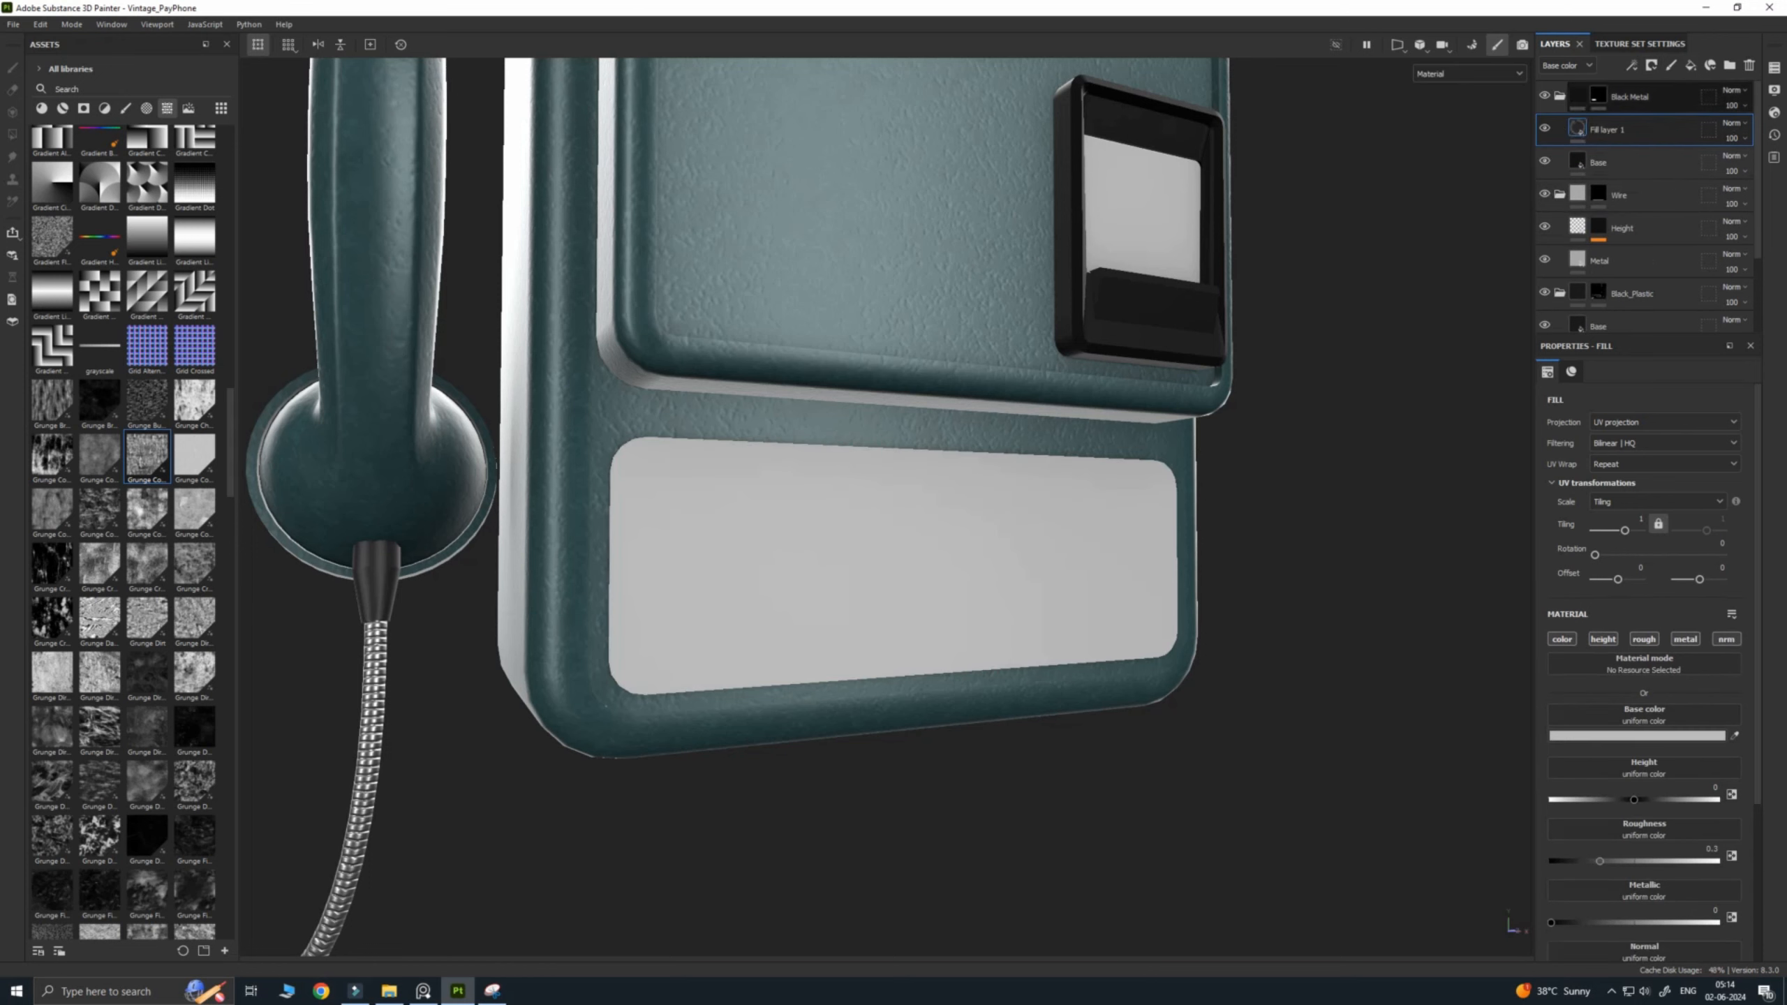
left_click_drag(1607, 130, 1608, 174)
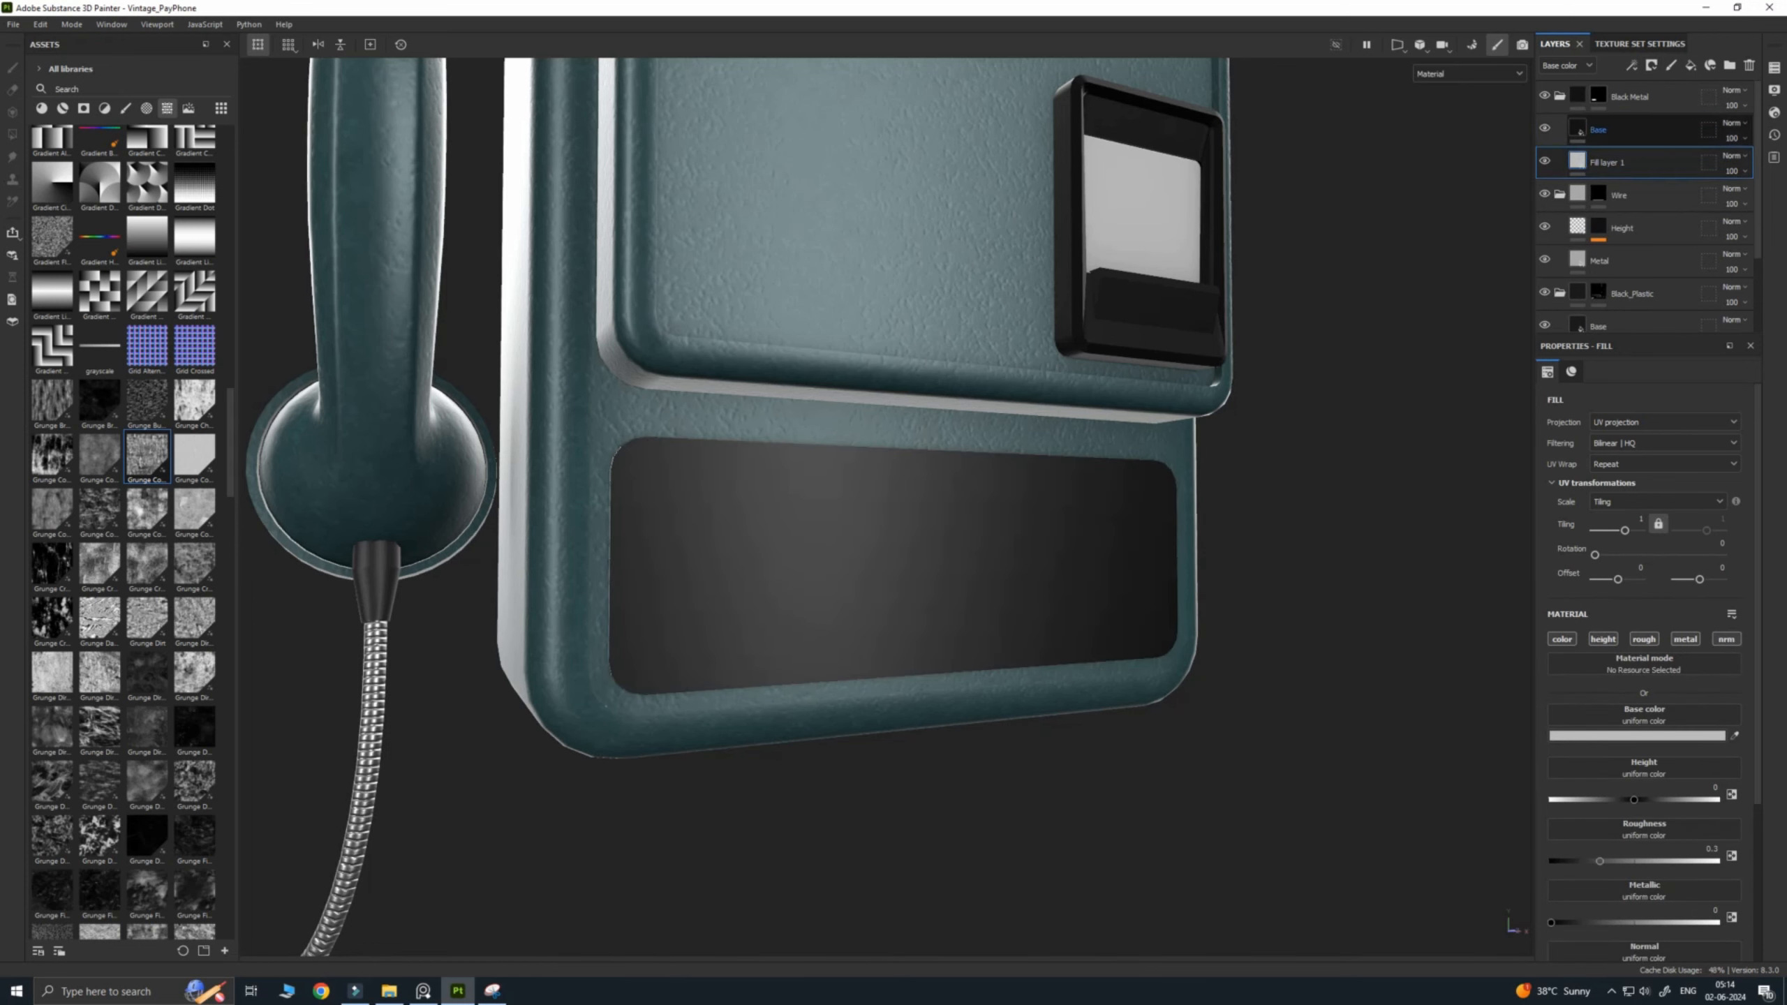
double_click(1599, 130)
left_click(1598, 130)
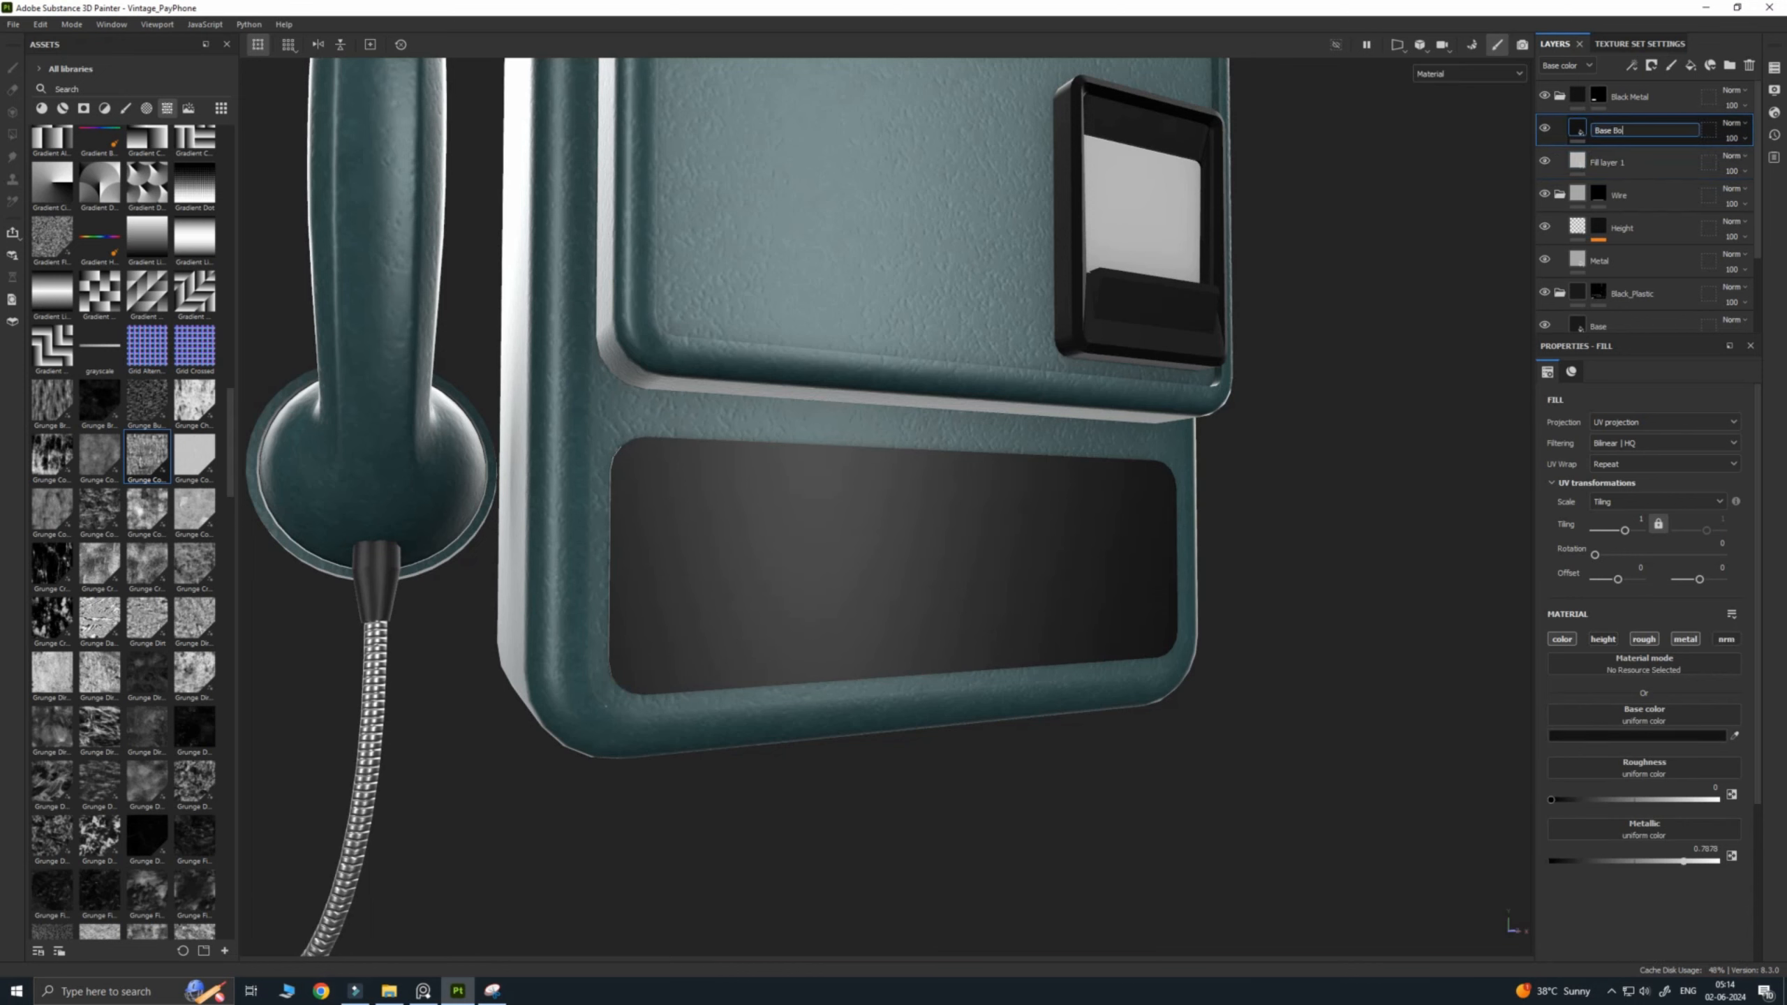
key("Return")
double_click(1604, 130)
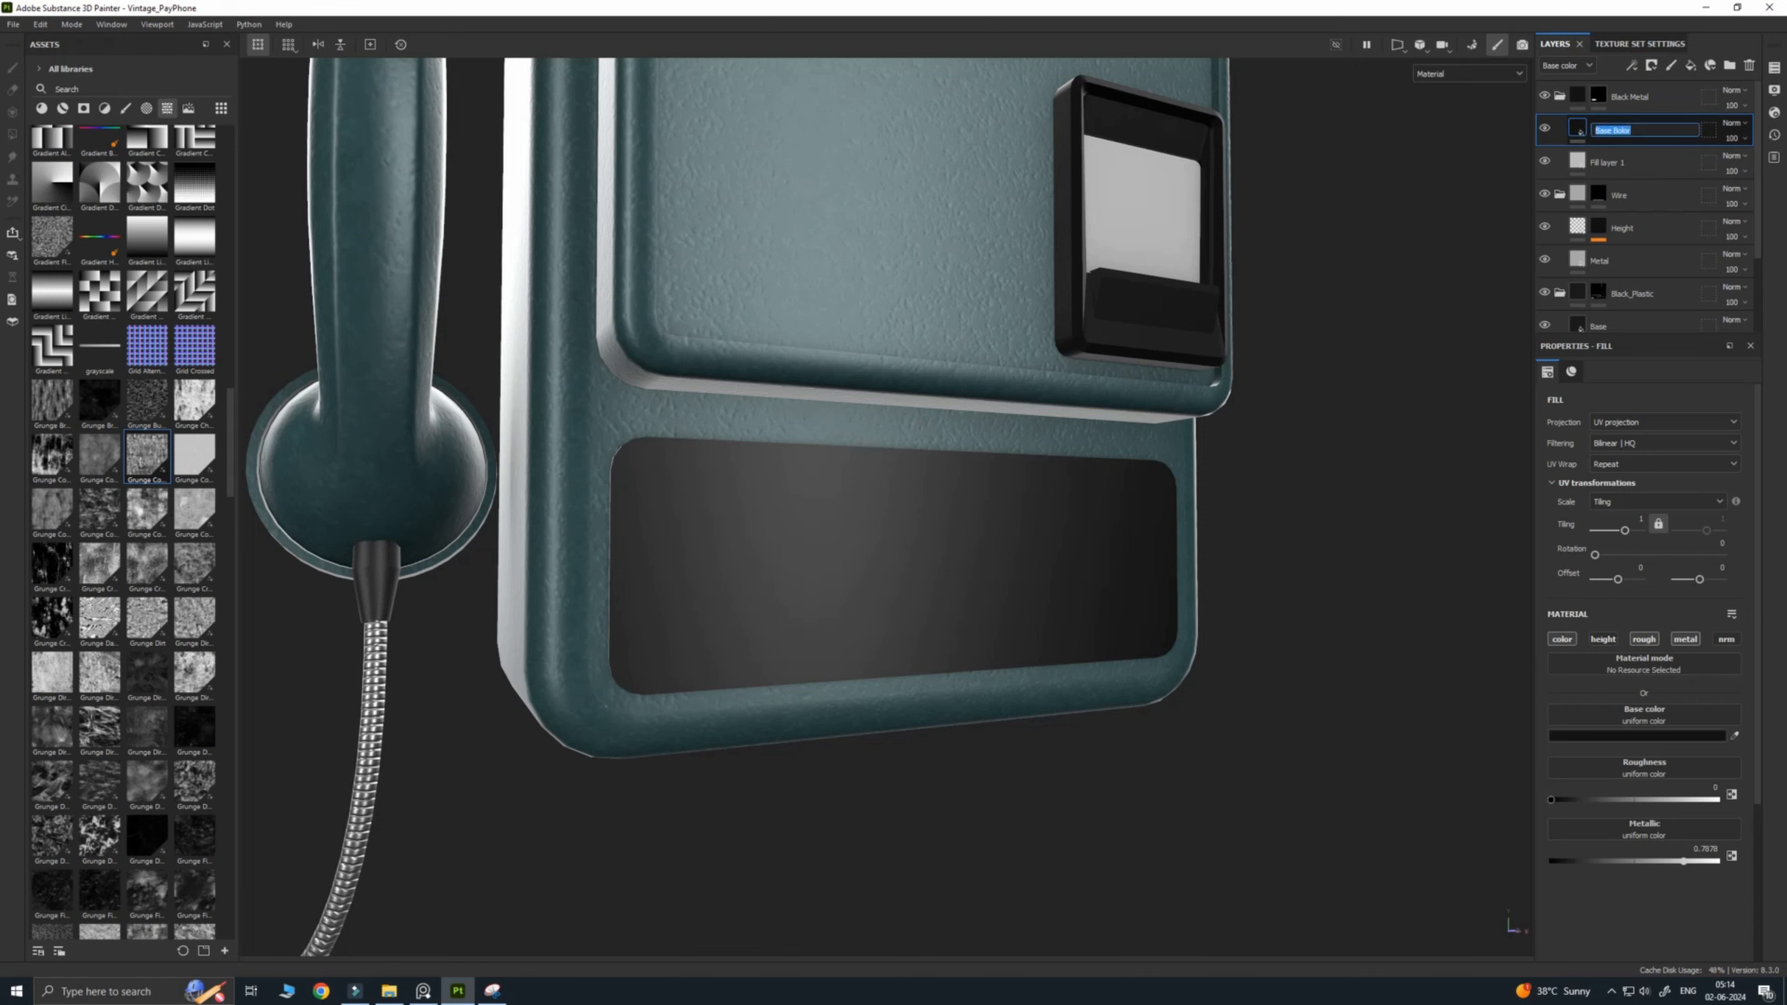